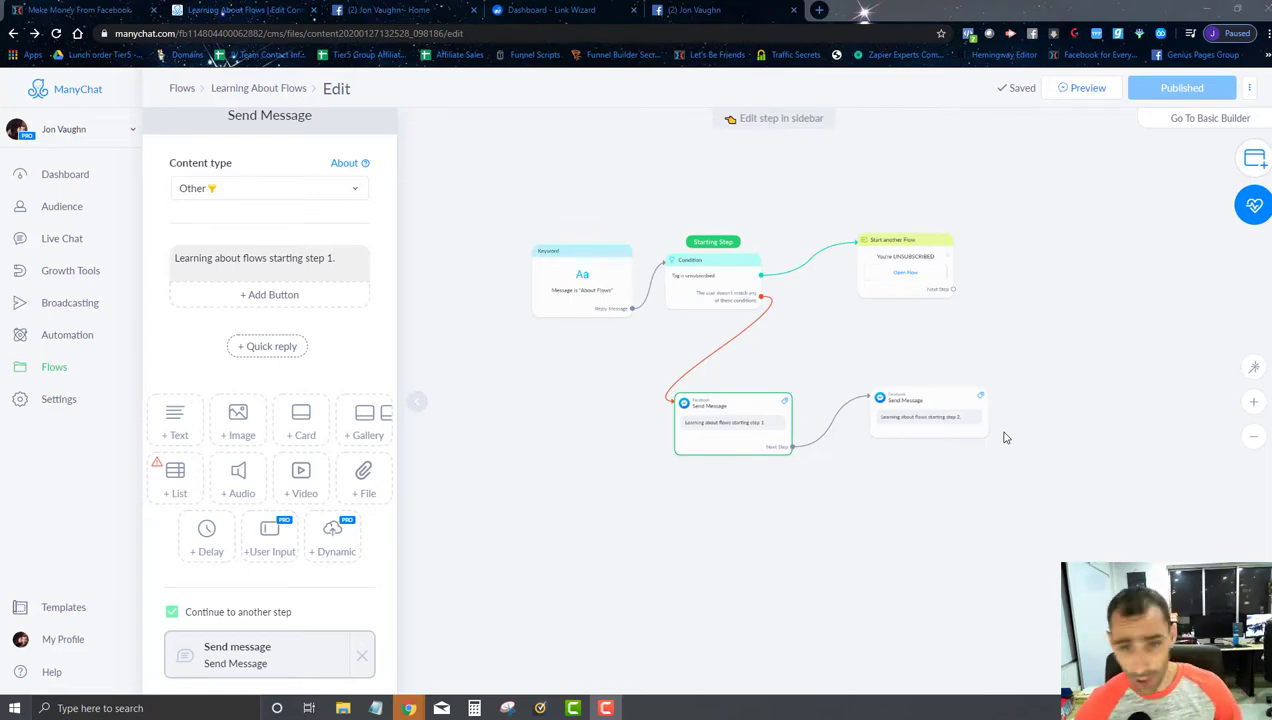
- Rearrange the flow canvas by moving the Keyword, Condition and both Send Message blocks up and to the left
scroll(791, 340, up, 3)
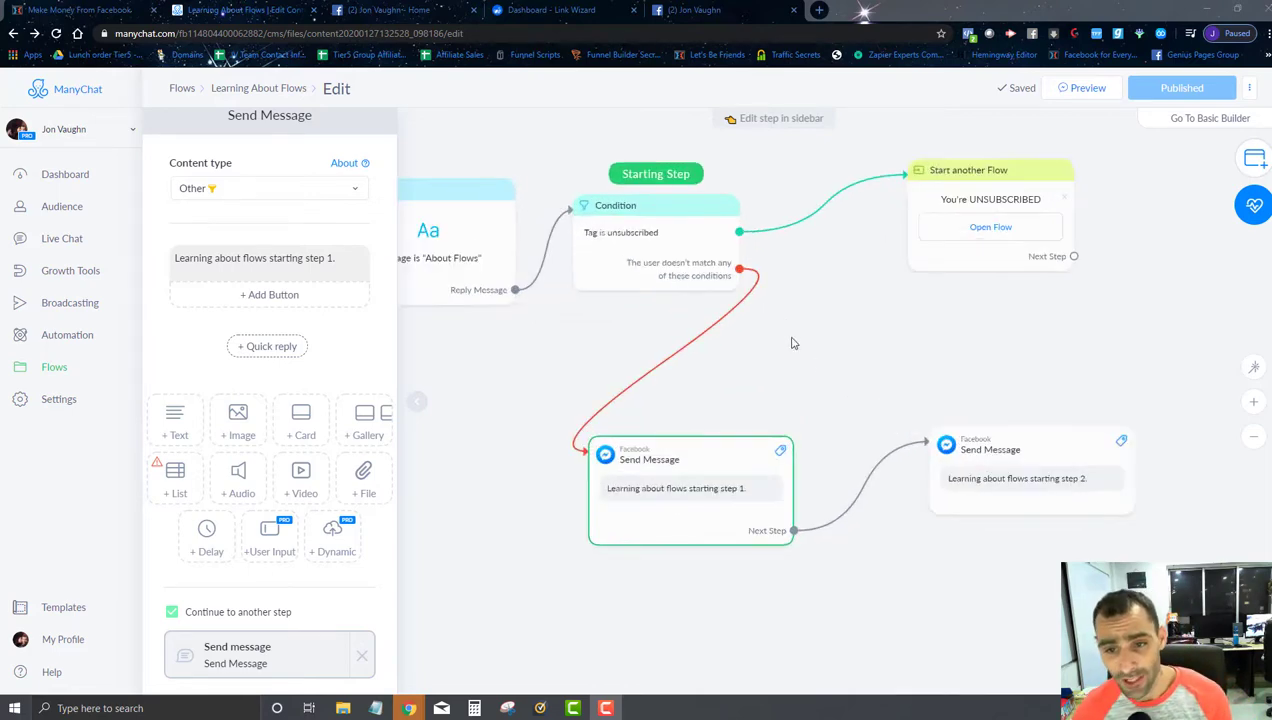
scroll(795, 342, down, 5)
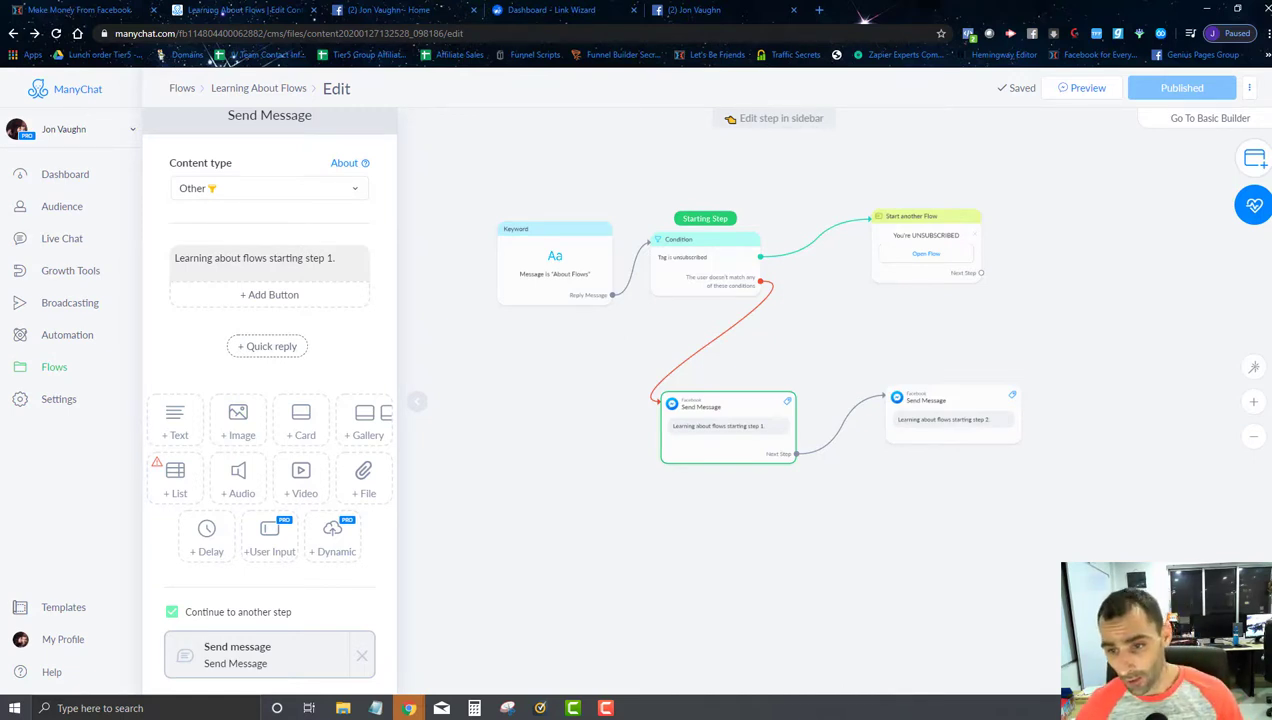
click(923, 525)
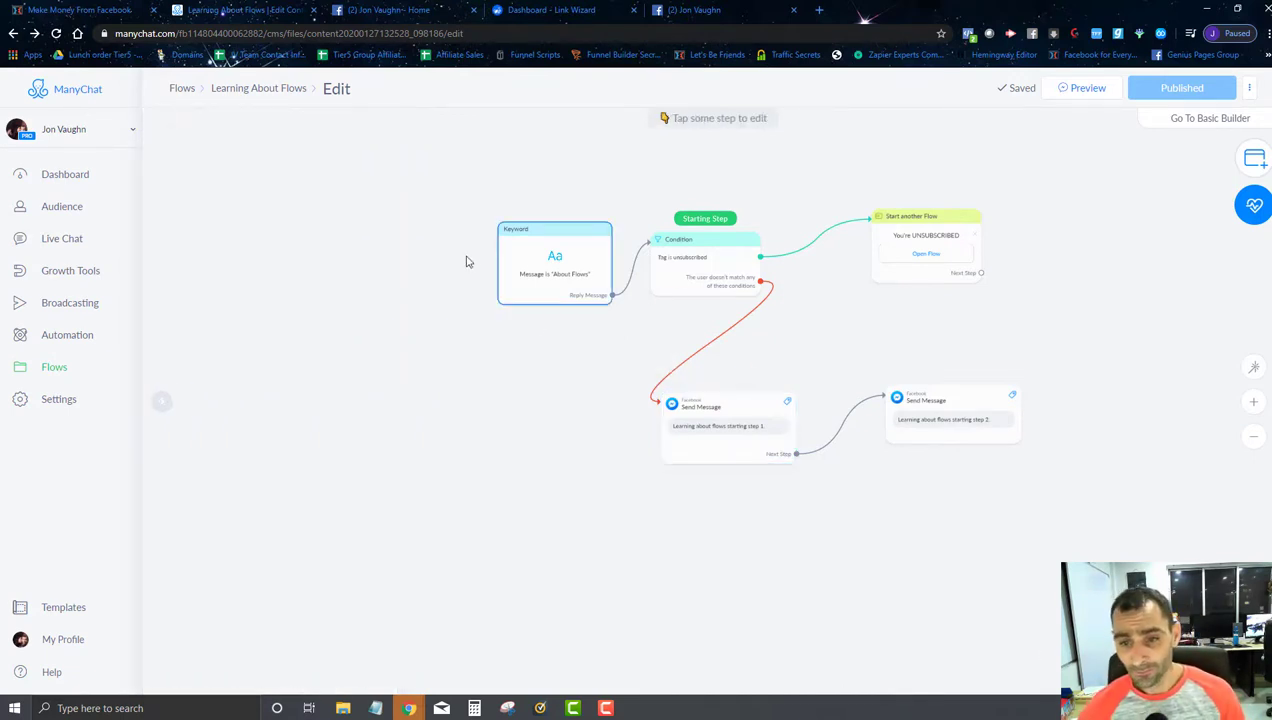
drag(506, 252, 335, 207)
drag(704, 256, 601, 225)
drag(760, 434, 652, 329)
drag(988, 420, 904, 396)
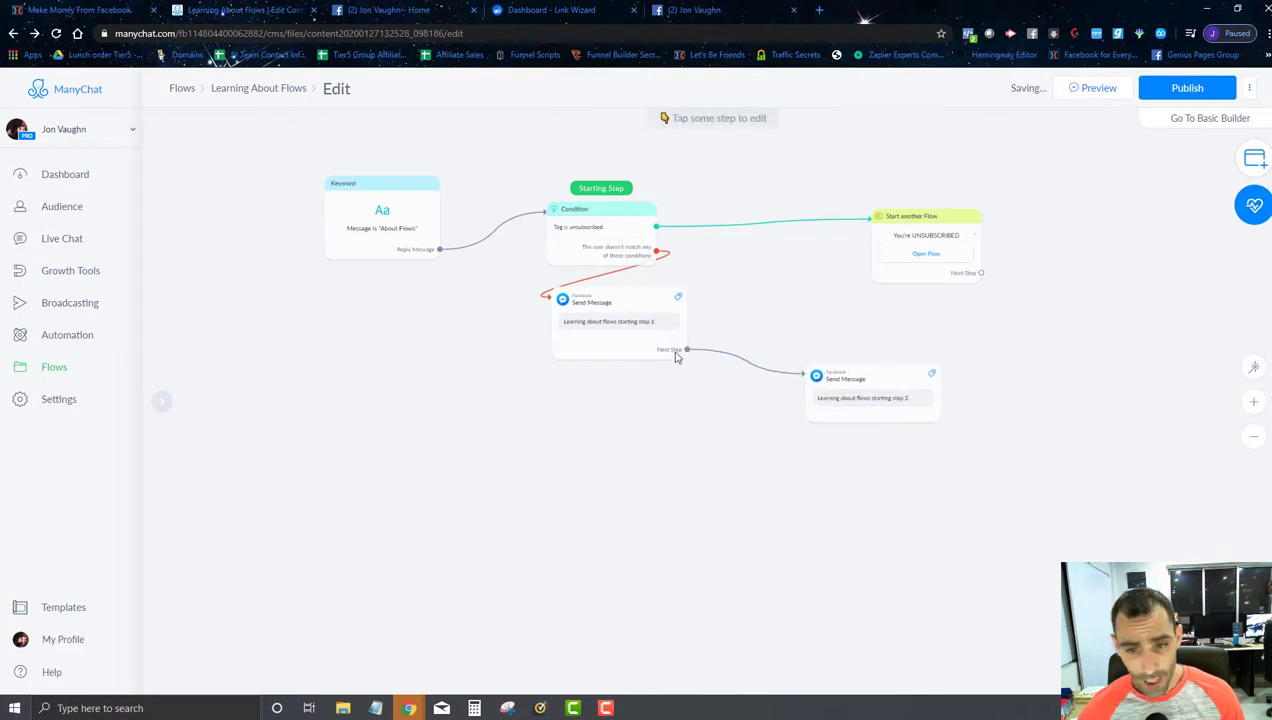
- Open the Send Message block containing "Learning about flows starting step 1." and add a second text block to it
click(666, 305)
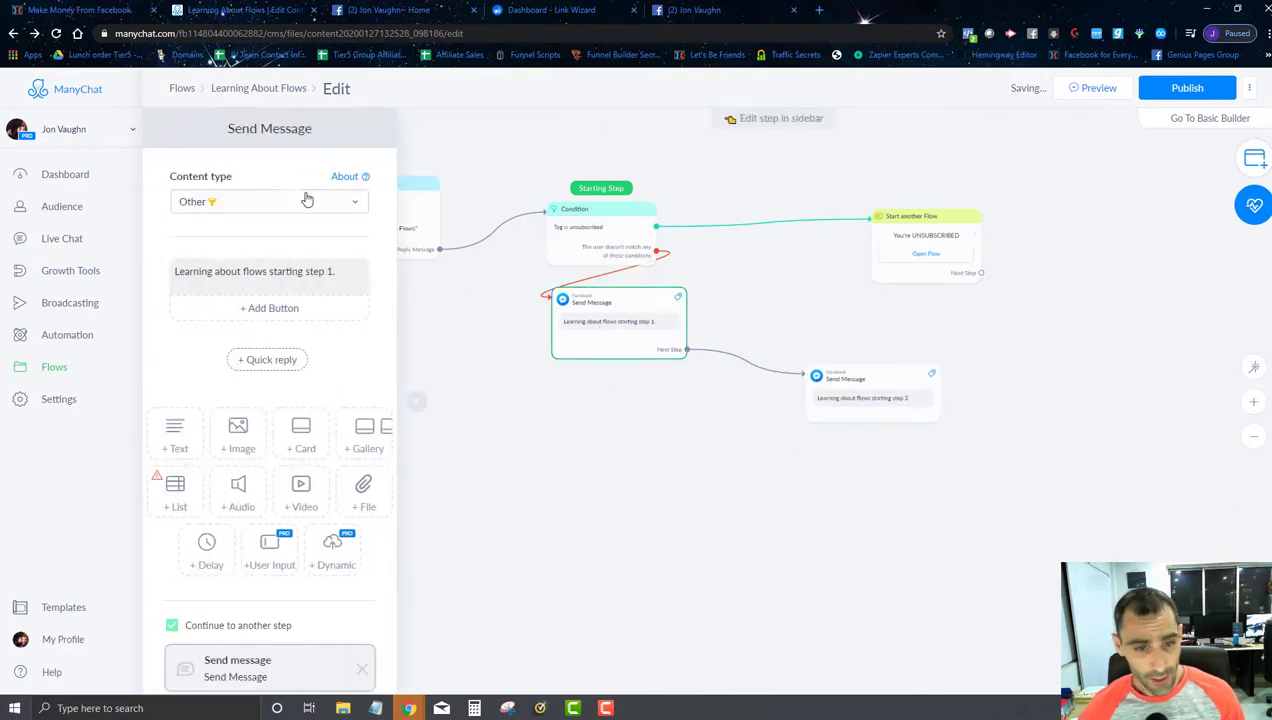
scroll(312, 321, down, 1)
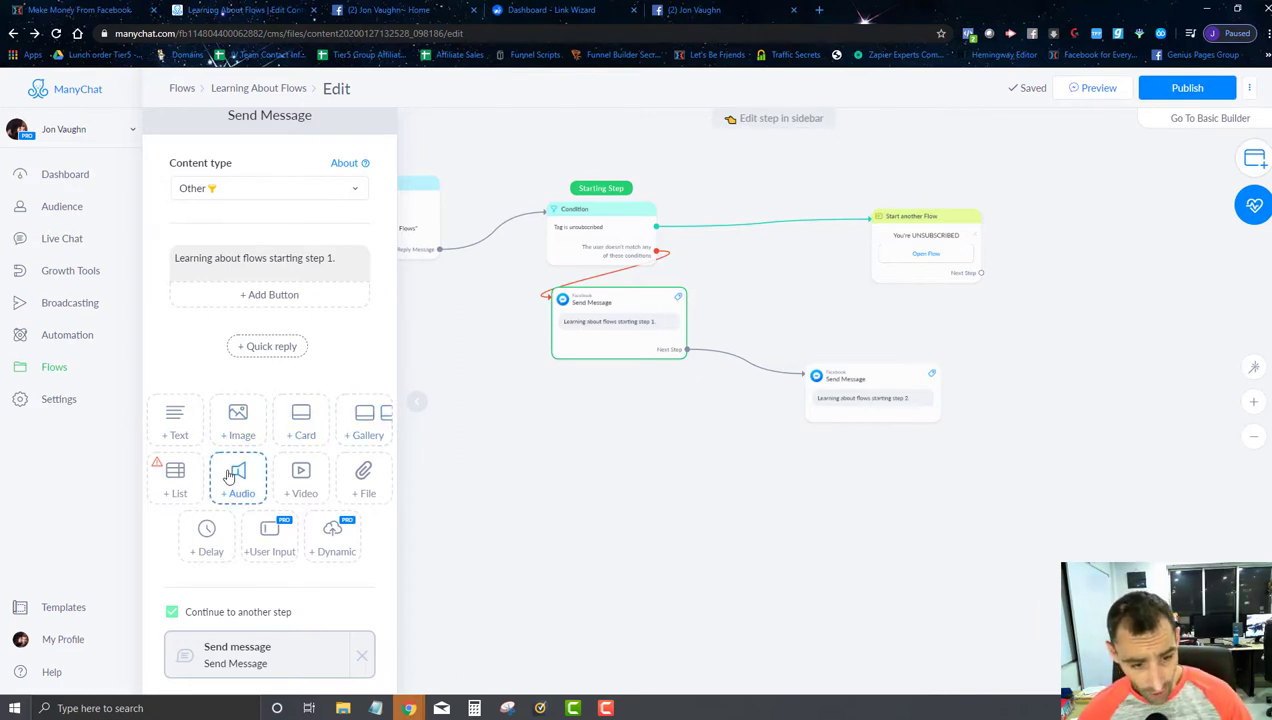
mouse_move(158, 481)
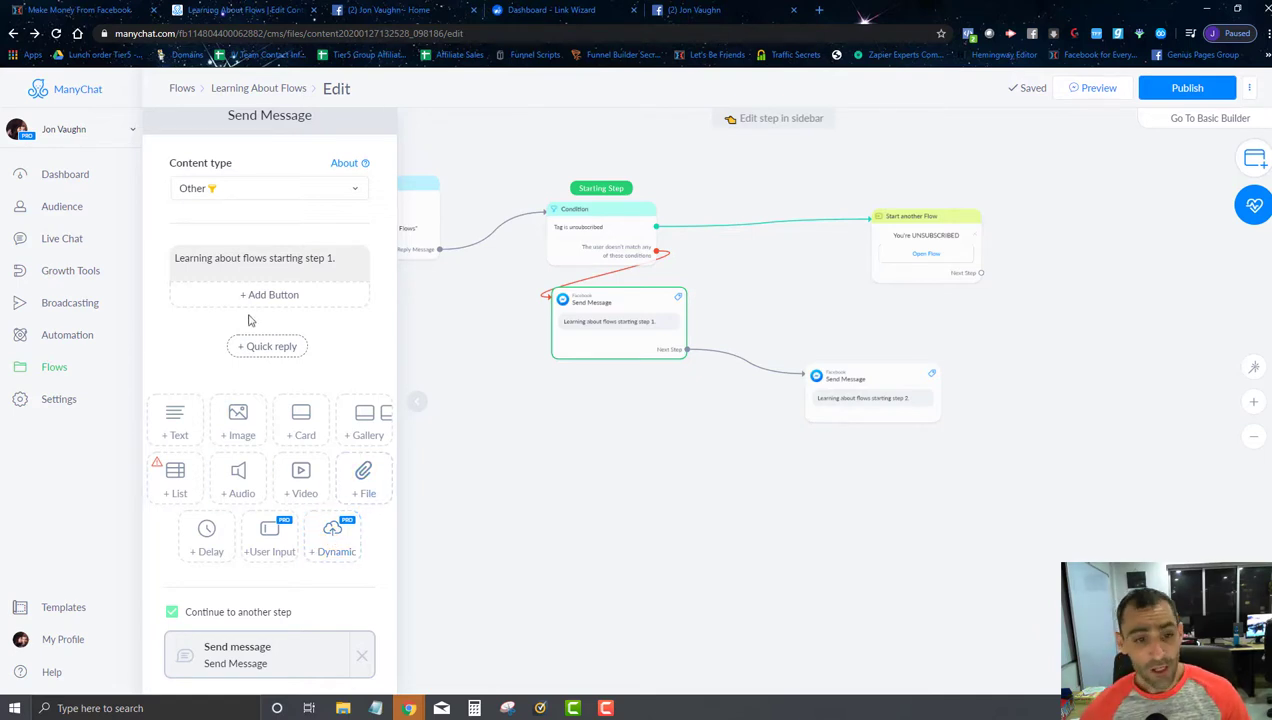
click(174, 422)
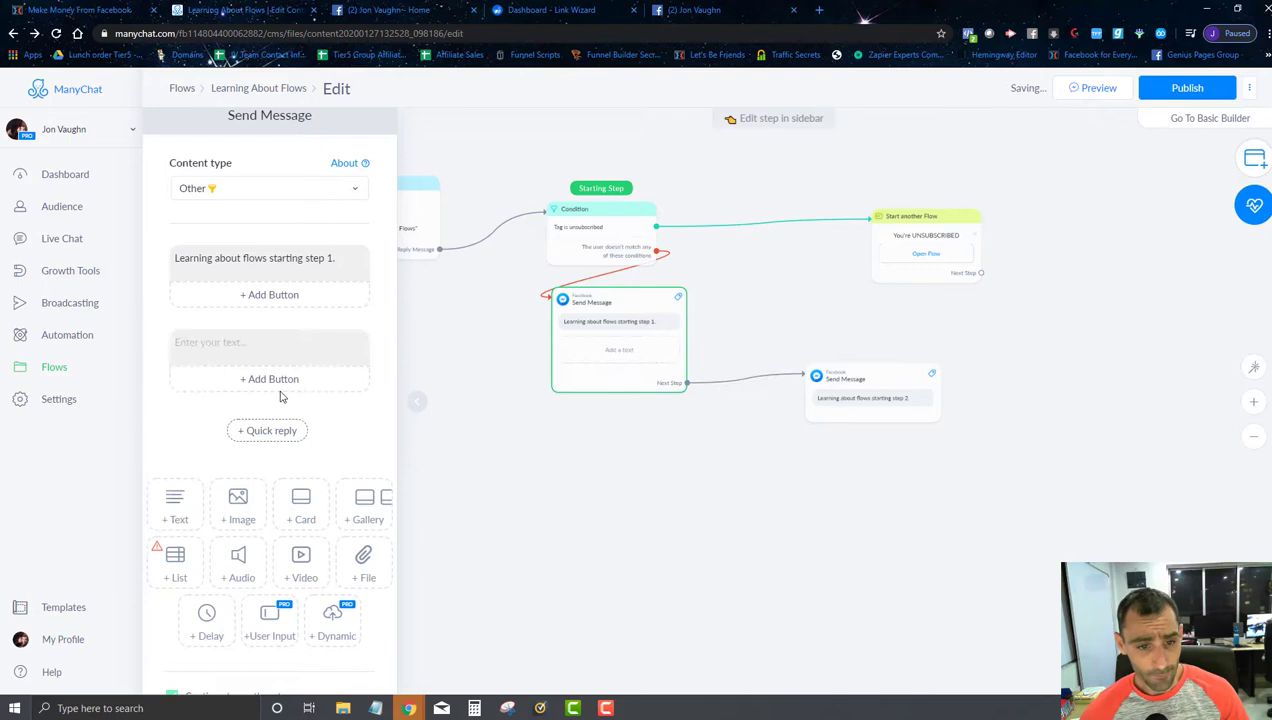
- Enter "This a text component. You can add text here" in the empty text block
click(256, 343)
text(T)
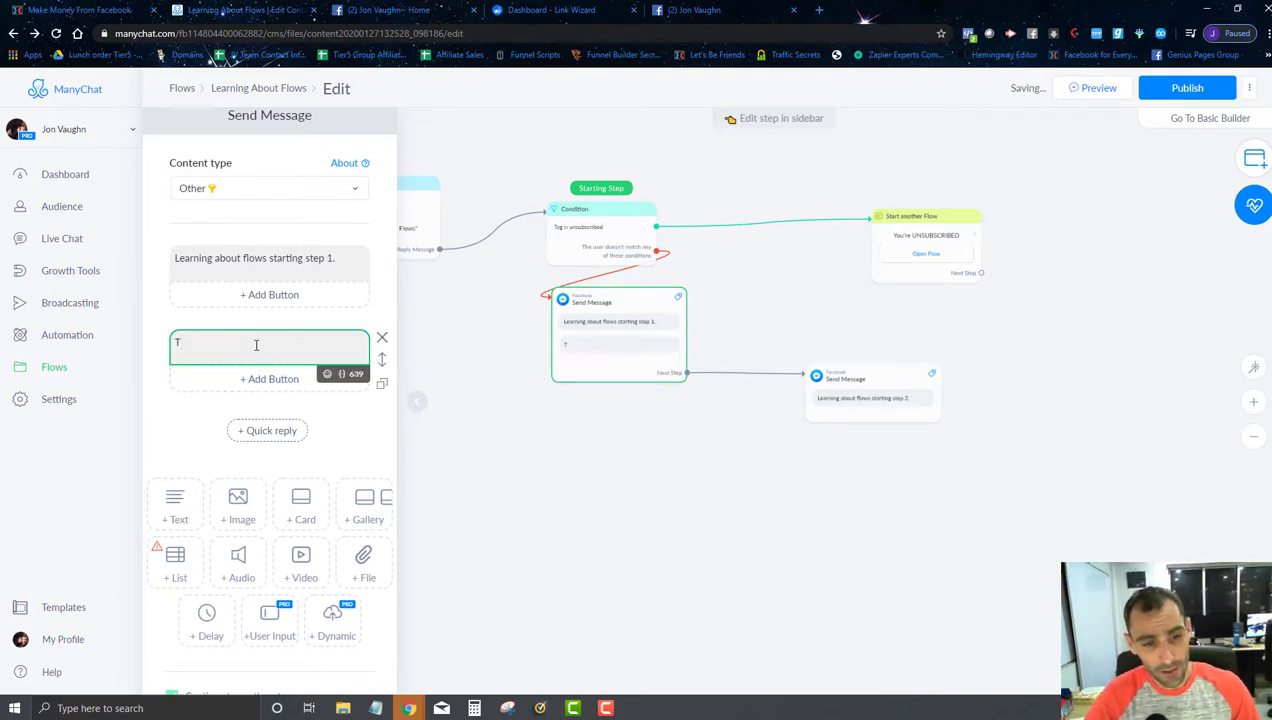
text(is is a)
key(BackSpace)
key(BackSpace)
key(BackSpace)
key(BackSpace)
key(BackSpace)
key(BackSpace)
text(h)
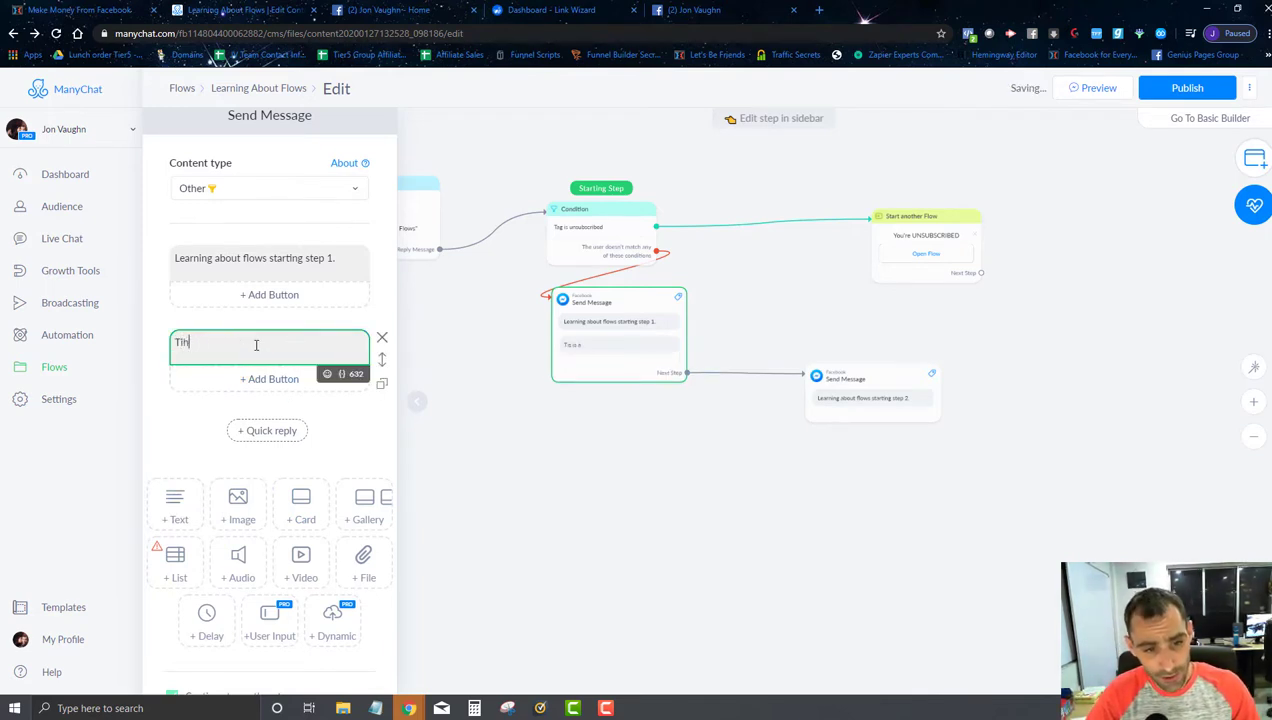
key(BackSpace)
key(BackSpace)
text(his a tex)
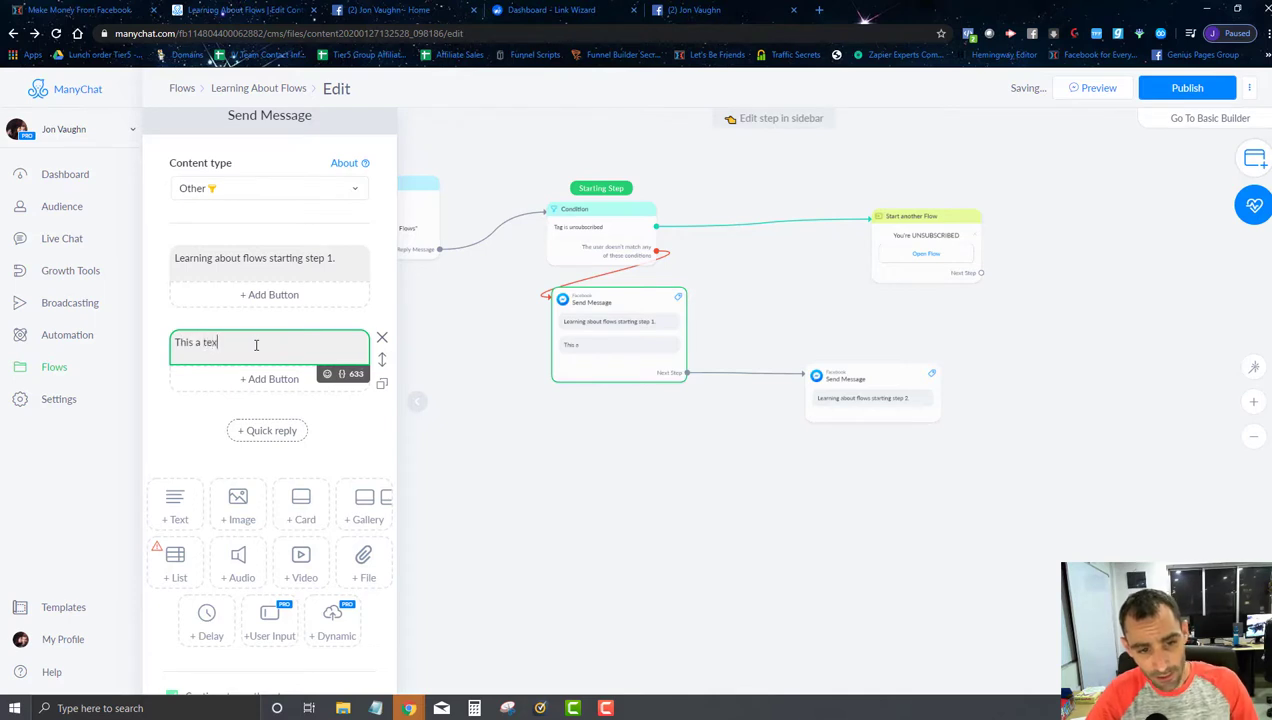
text(t component)
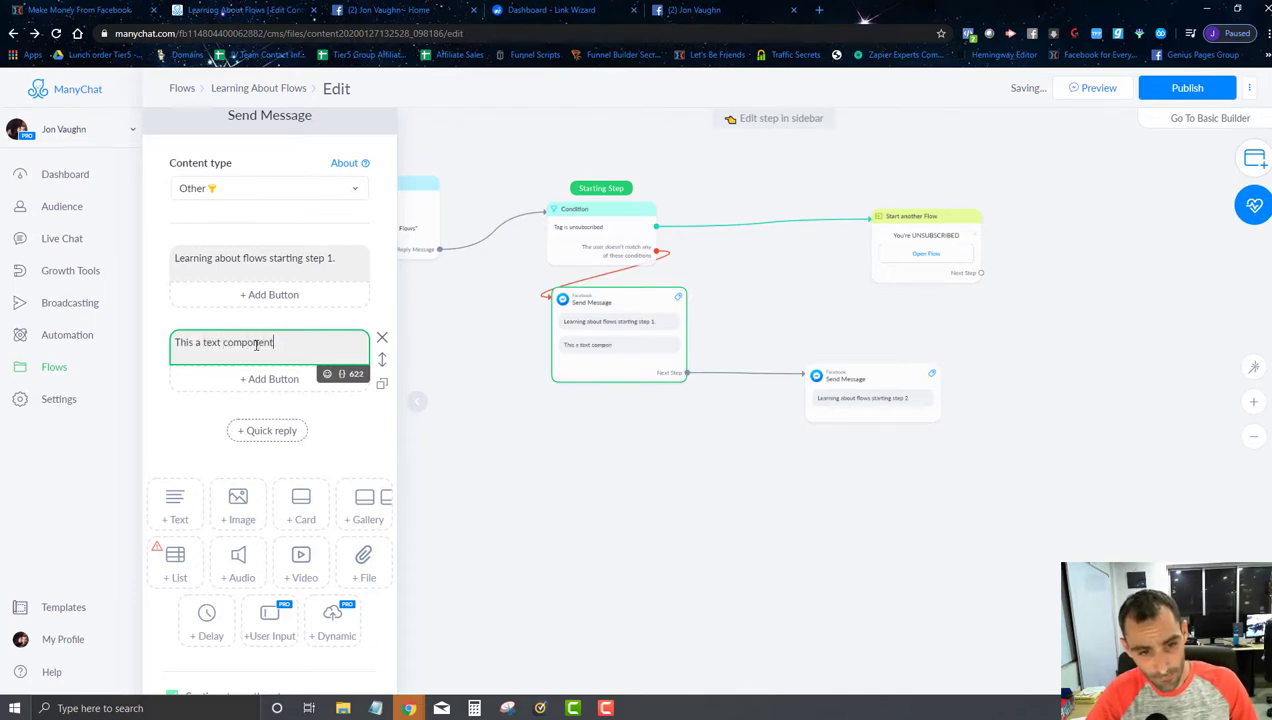
text(. You can add te)
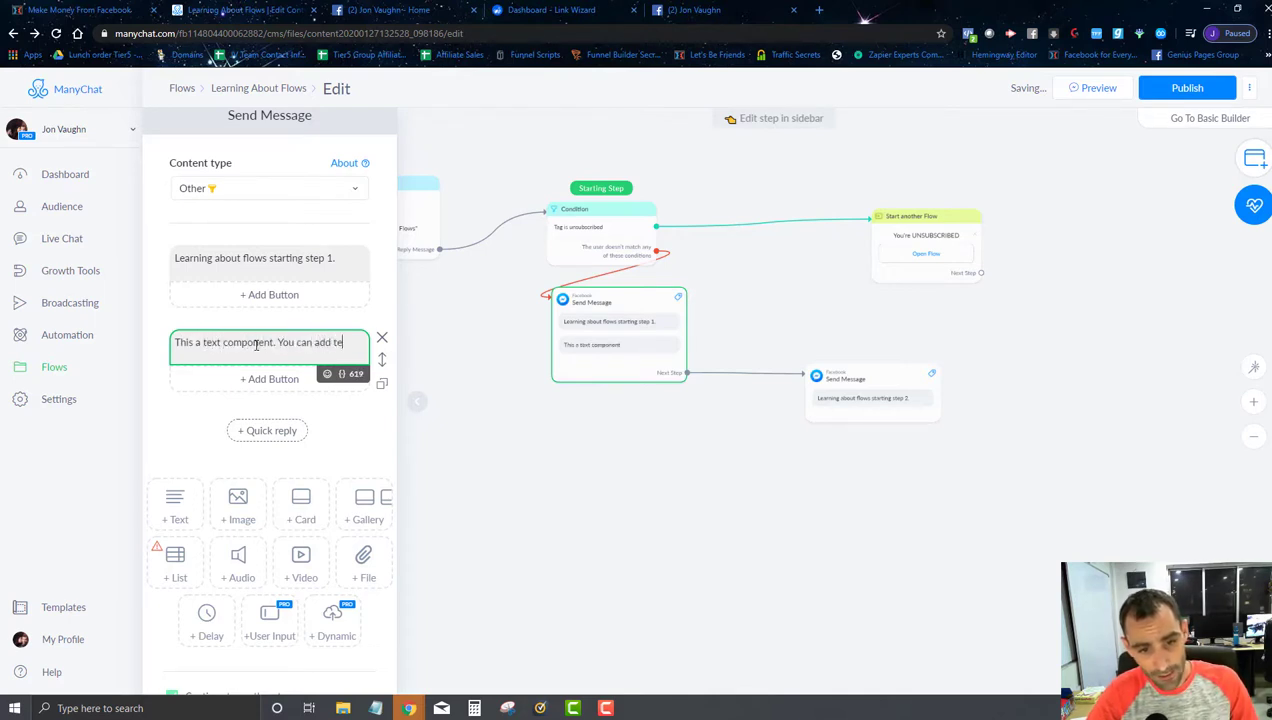
text(xt here)
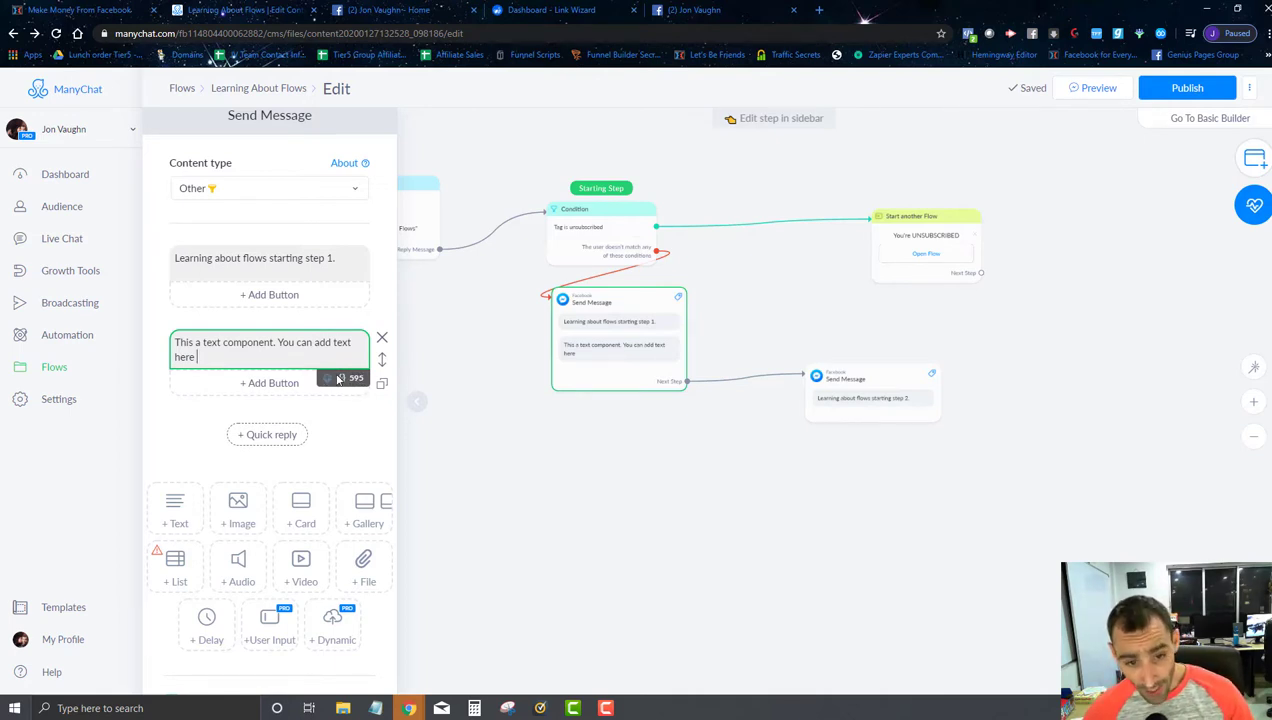
- Examine the variables that can be inserted into the second text block, including the custom user and custom bot fields
click(340, 378)
scroll(250, 455, down, 3)
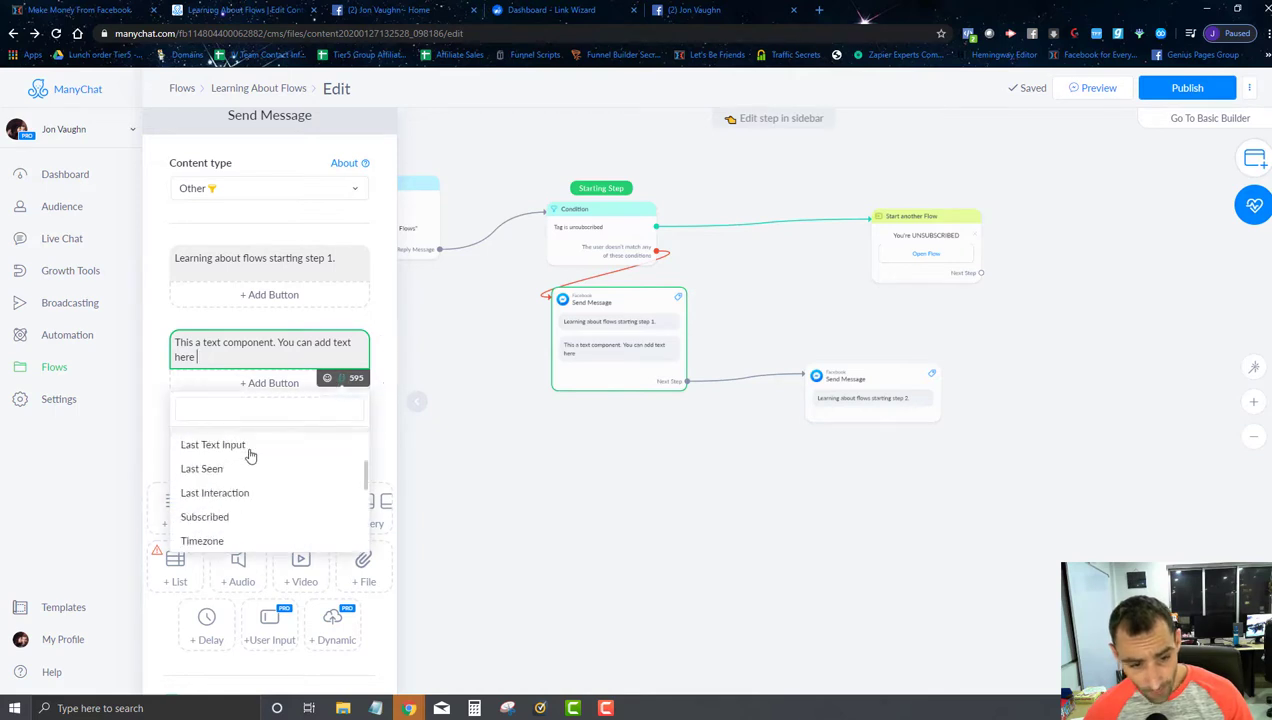
scroll(250, 456, down, 3)
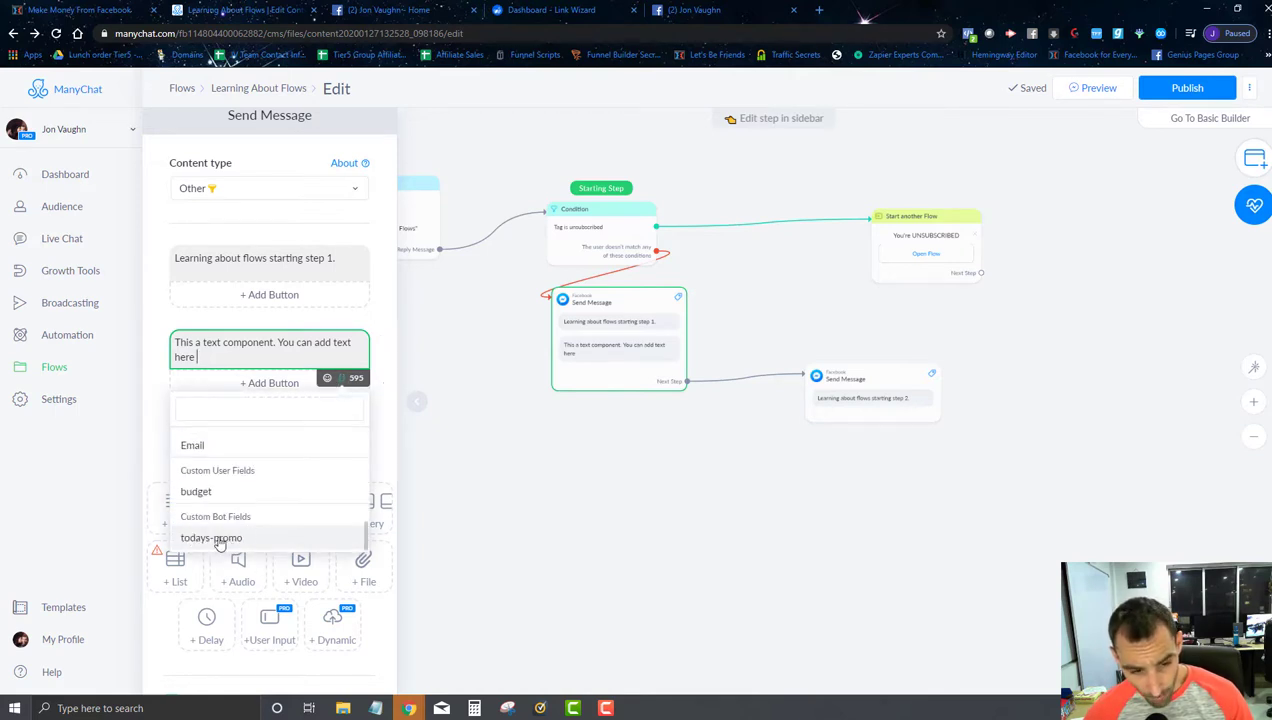
scroll(244, 500, up, 10)
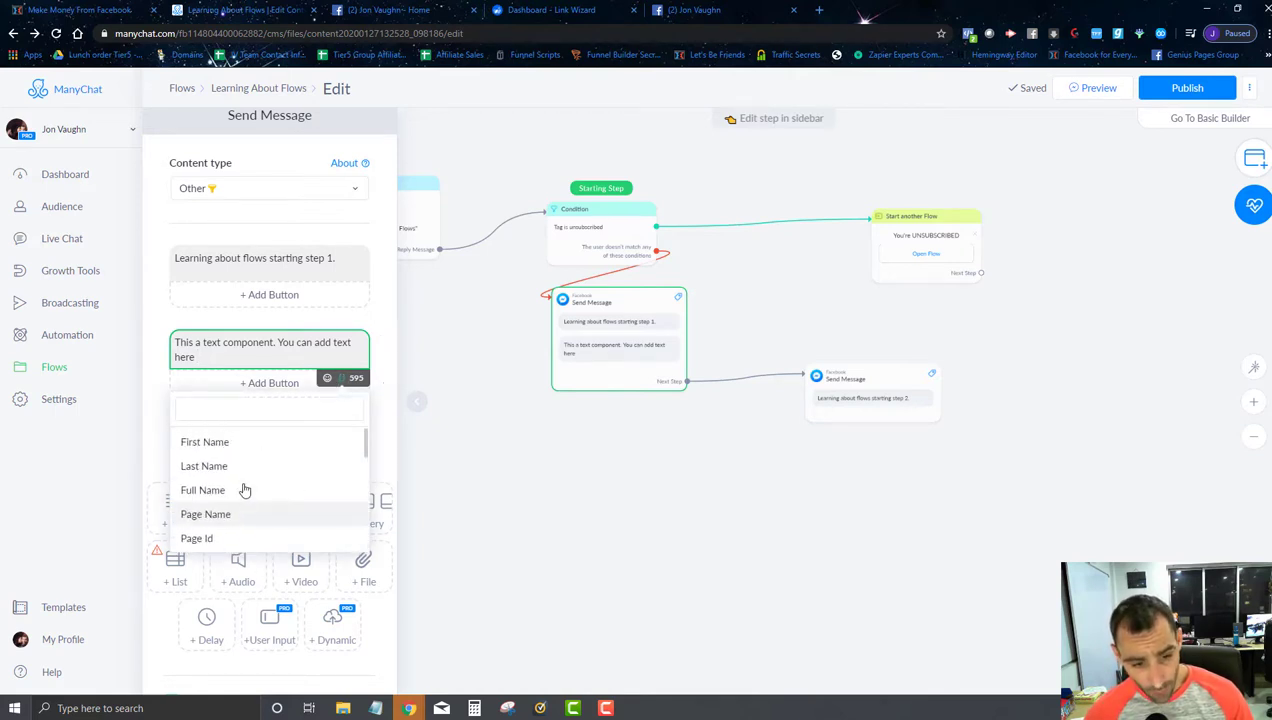
scroll(244, 490, down, 10)
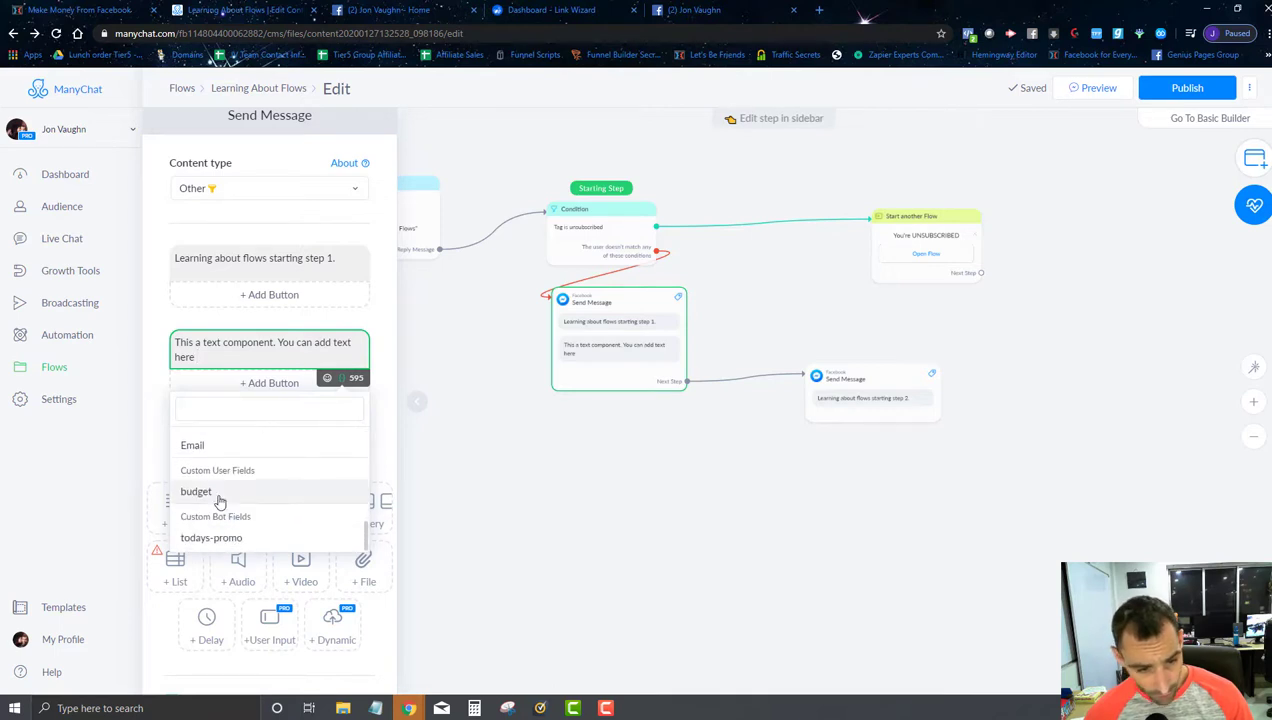
scroll(220, 502, up, 10)
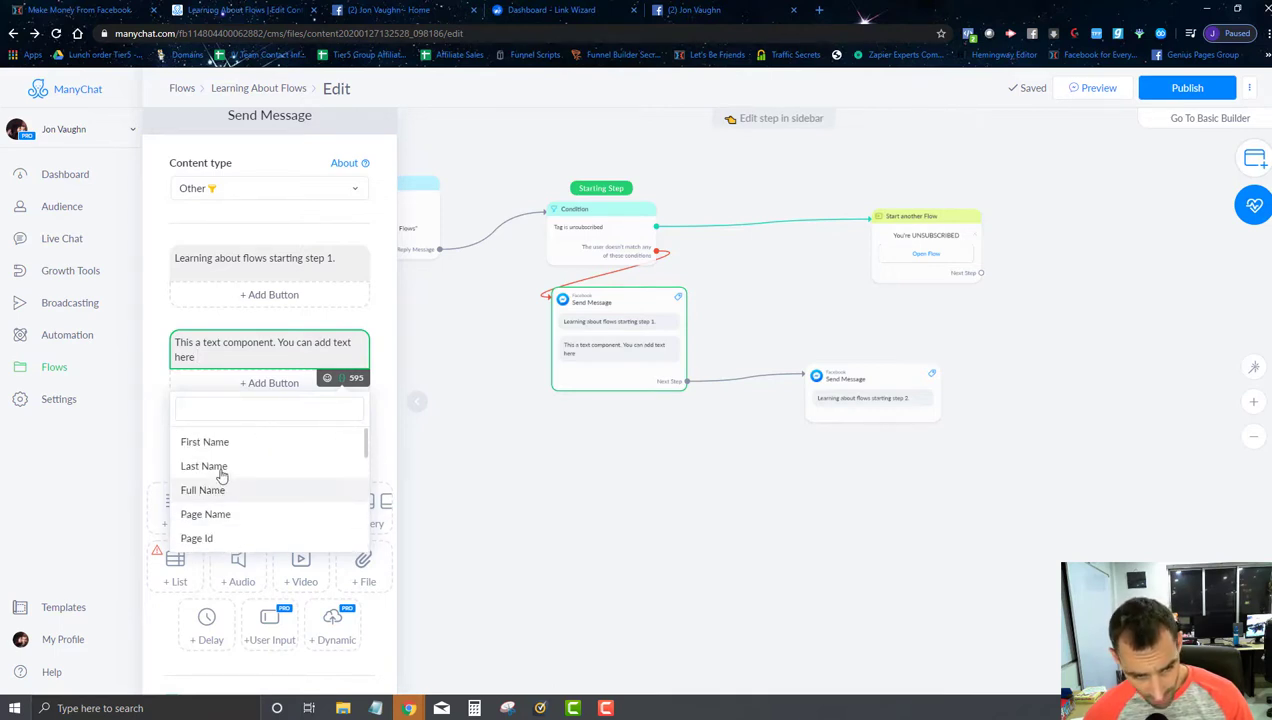
click(221, 359)
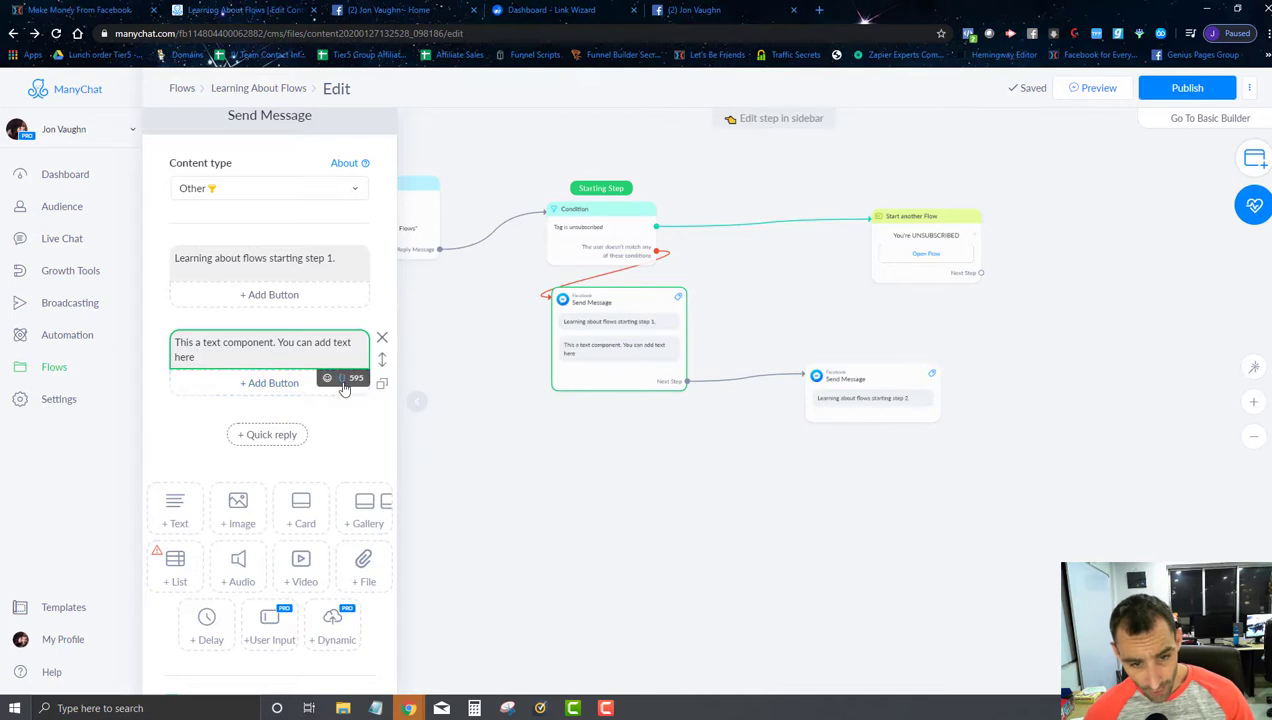
click(341, 378)
click(224, 358)
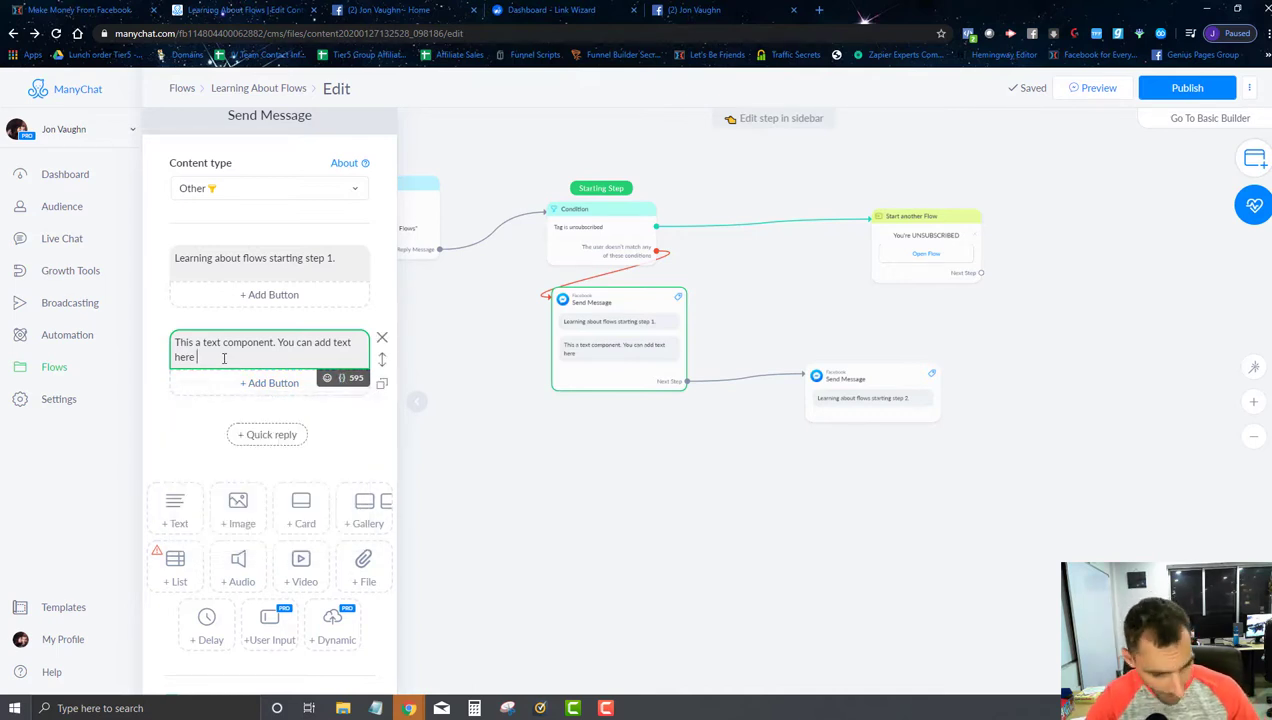
- Insert the First Name variable after "here" in the second text block, without a fallback value
text({{)
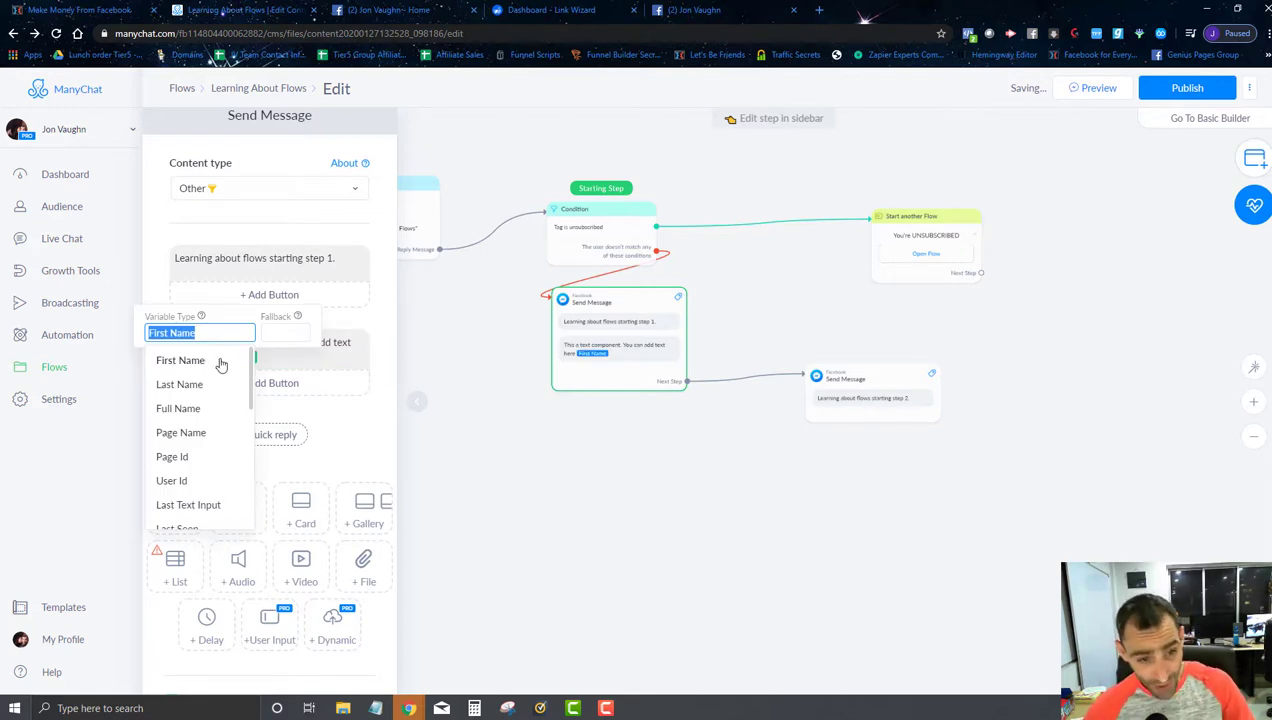
scroll(199, 425, down, 2)
scroll(195, 438, up, 1)
scroll(195, 438, up, 3)
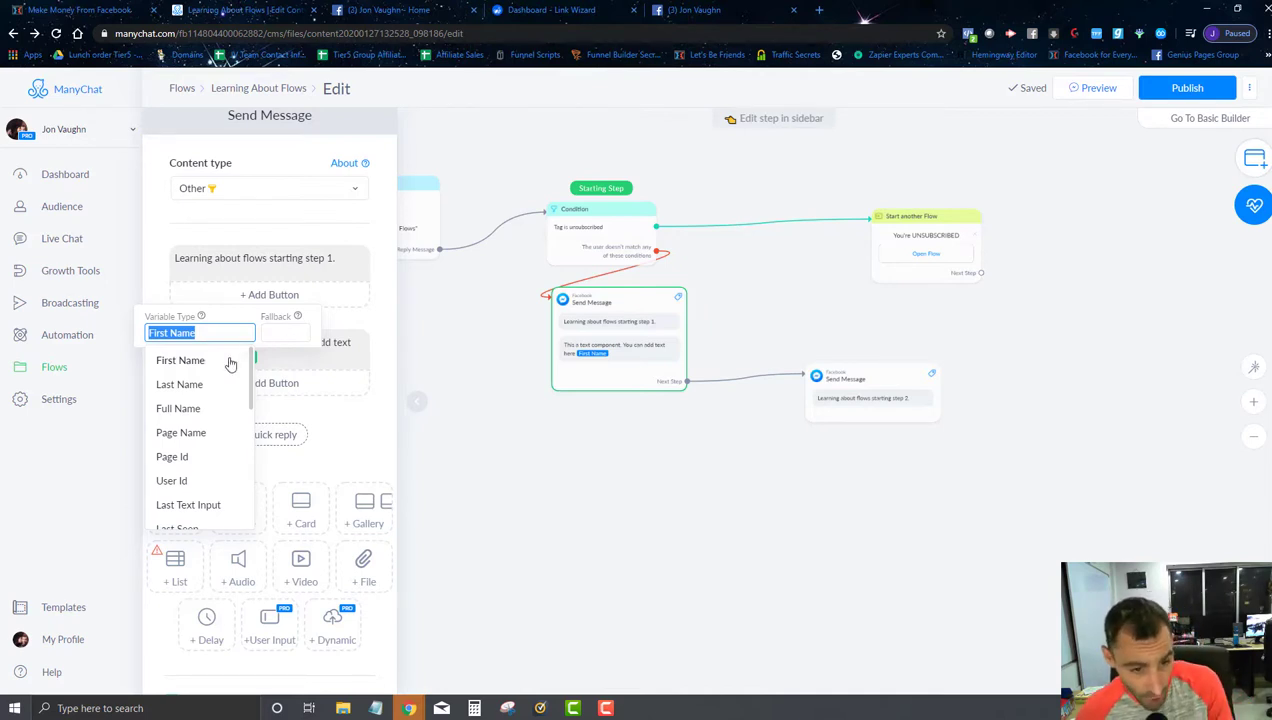
scroll(213, 368, down, 5)
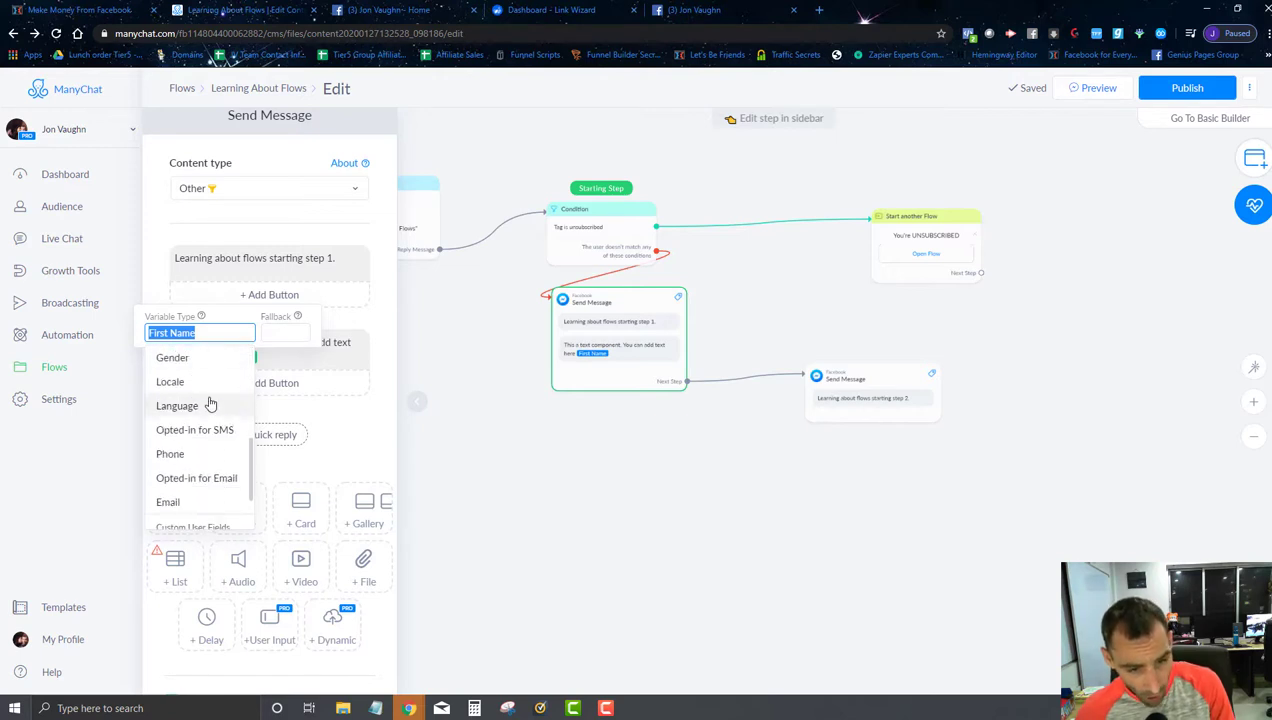
scroll(207, 403, down, 4)
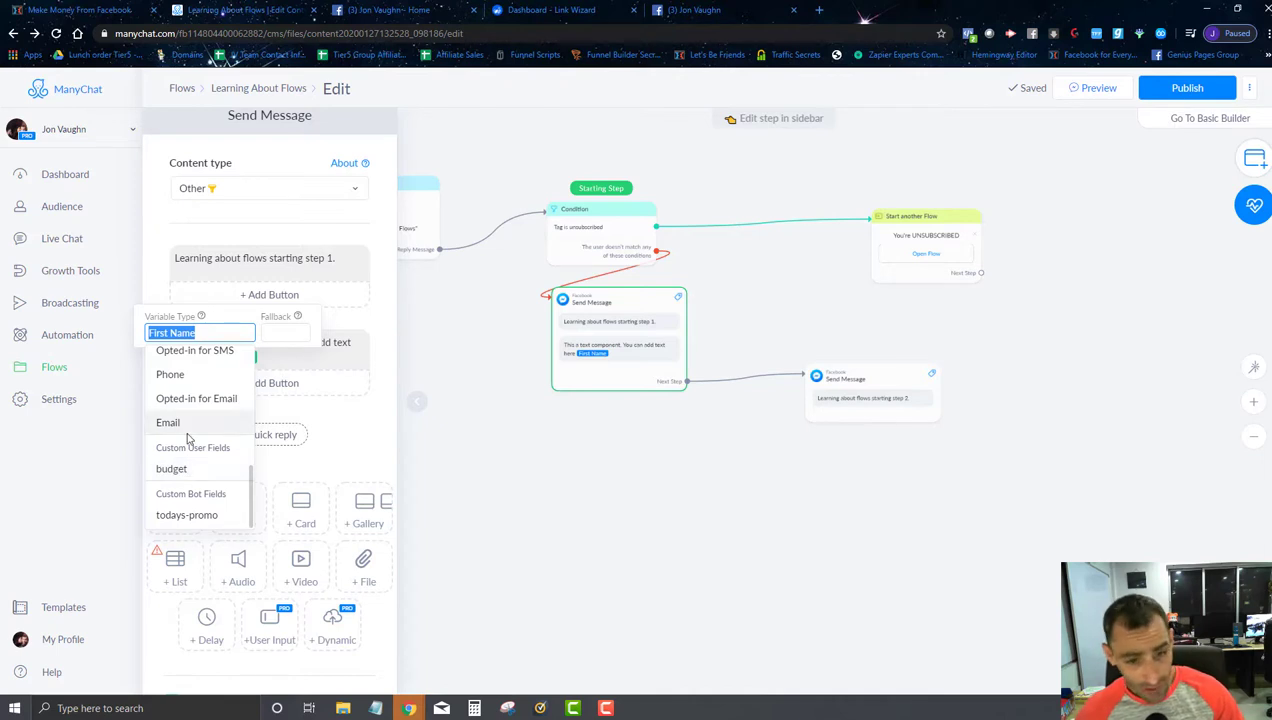
click(268, 336)
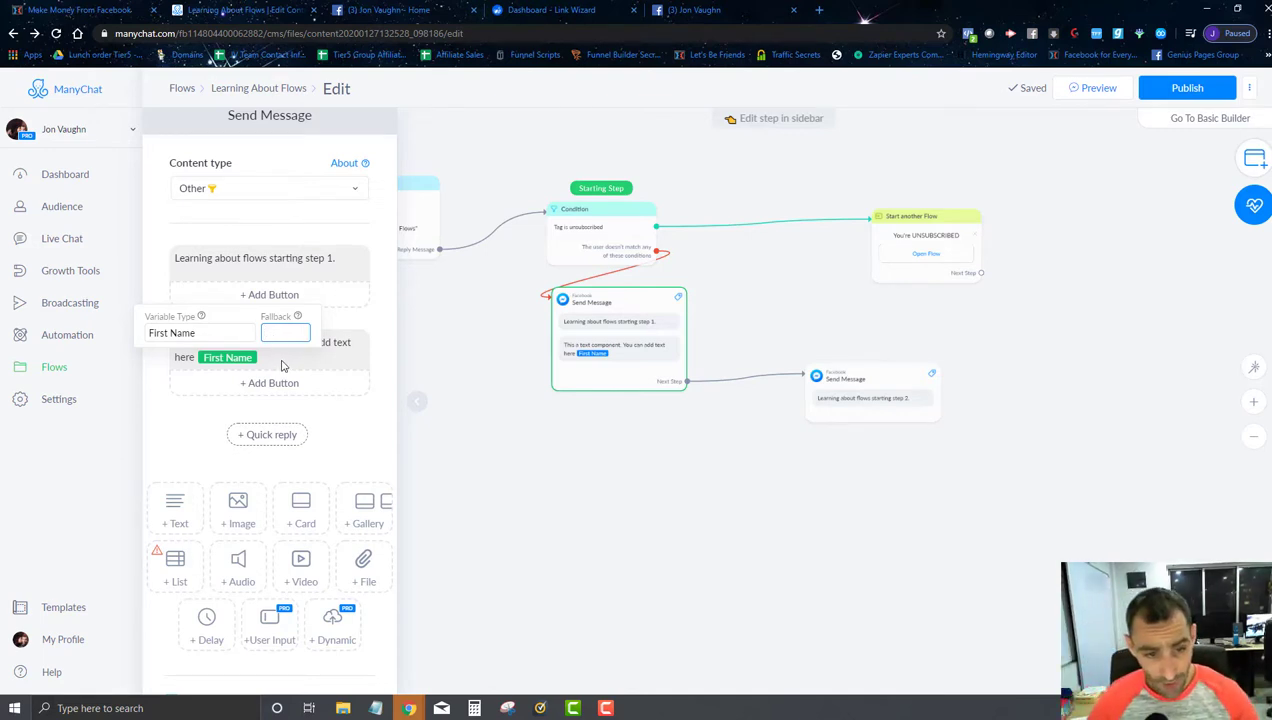
click(284, 364)
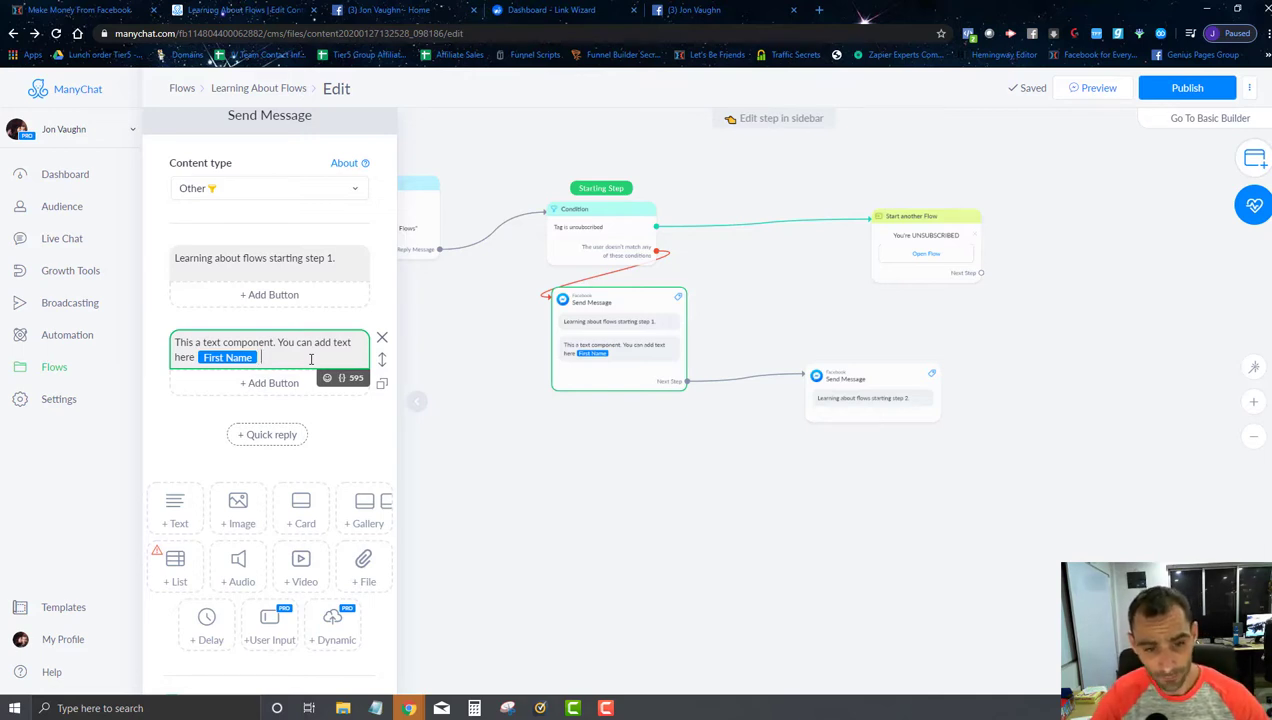
- Continue the text after the variable with "and you can also add emojies, people really love those for some reason"
text(and you can also a)
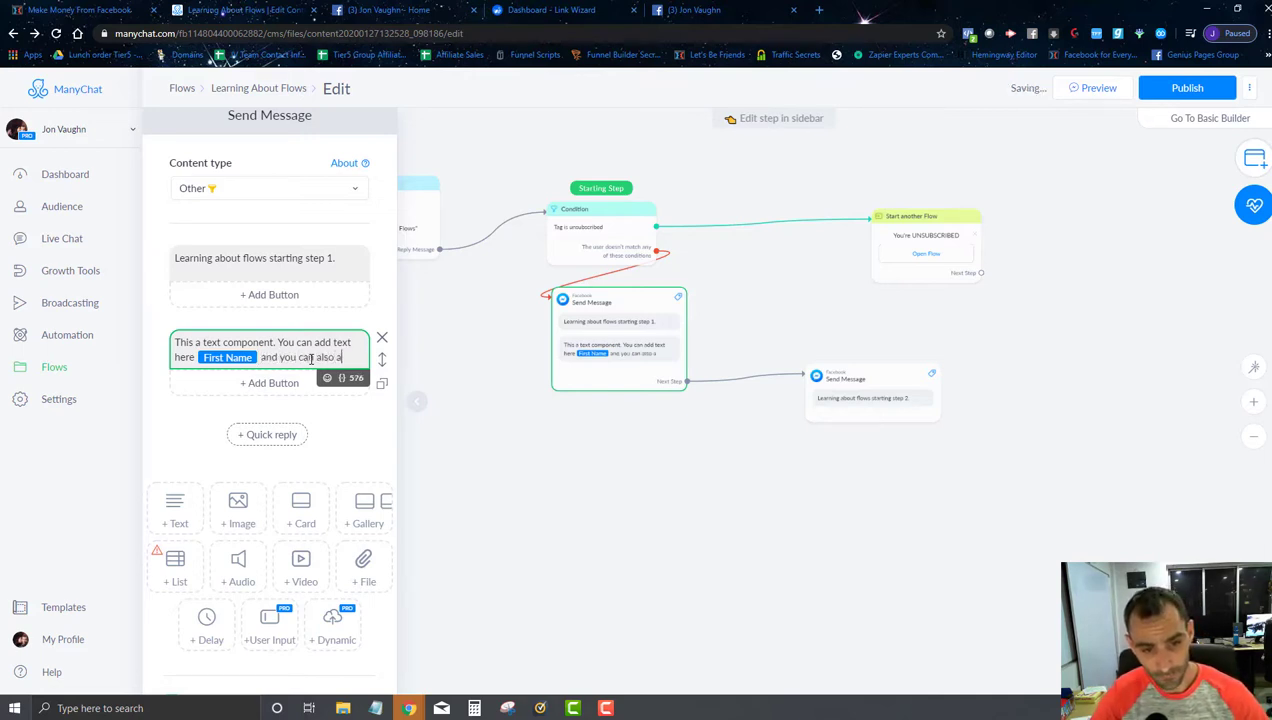
text(dd emojies)
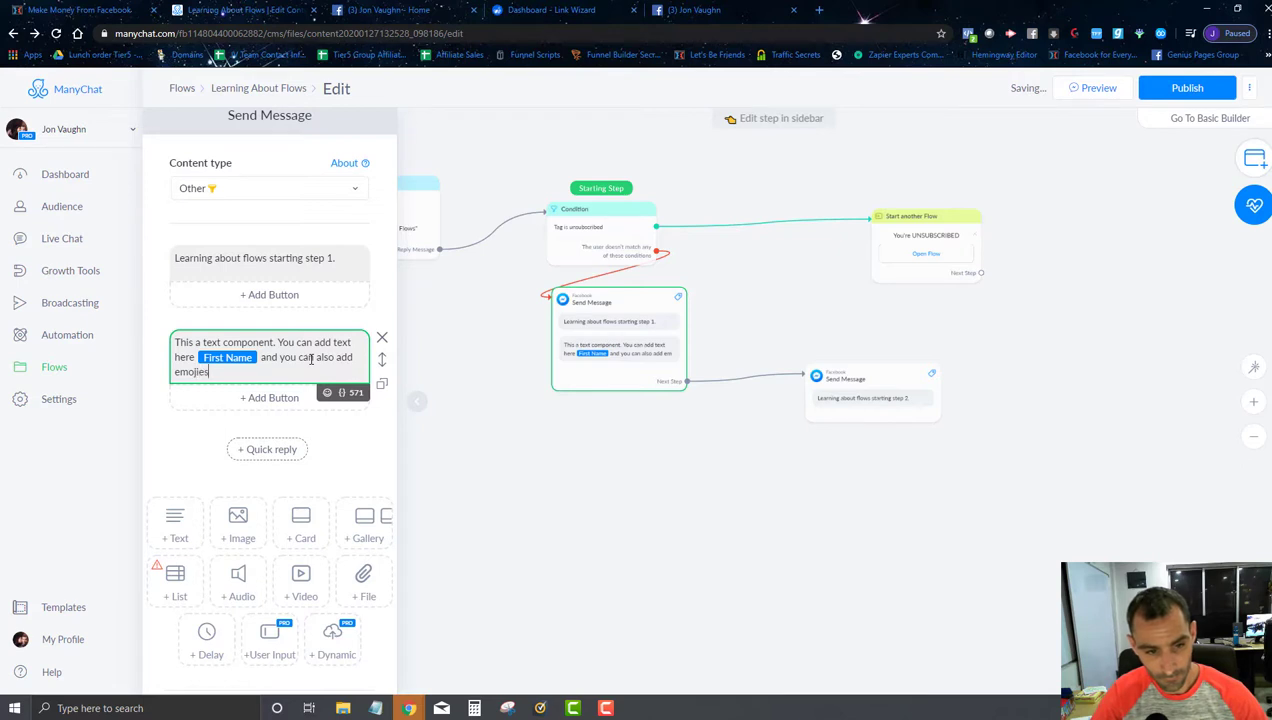
text(. peolple)
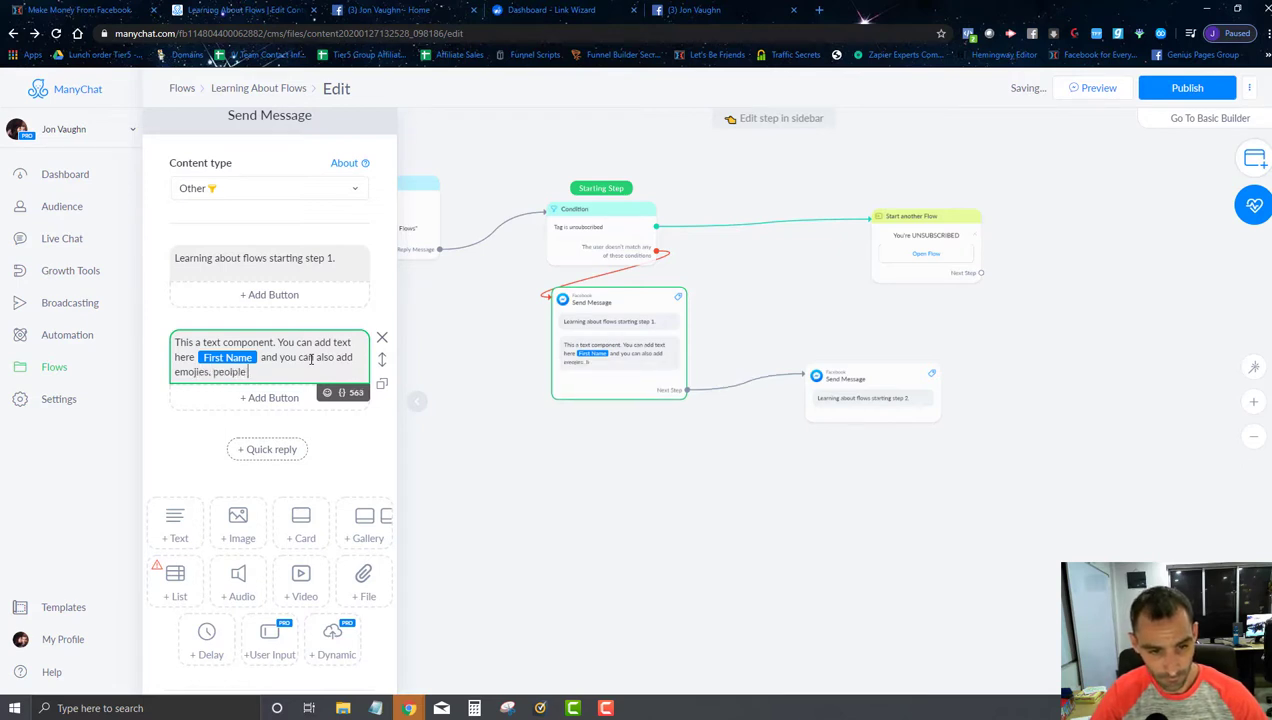
key(BackSpace)
key(BackSpace)
key(BackSpace)
text(ople )
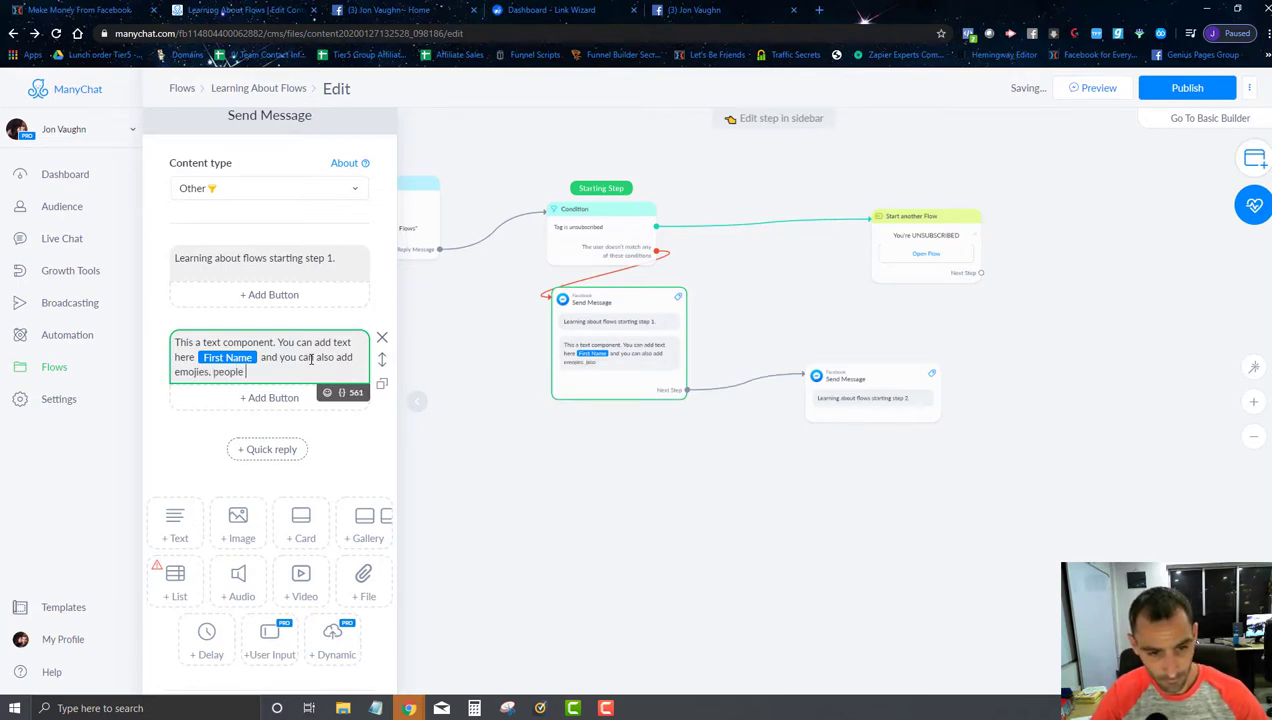
text(really love those for )
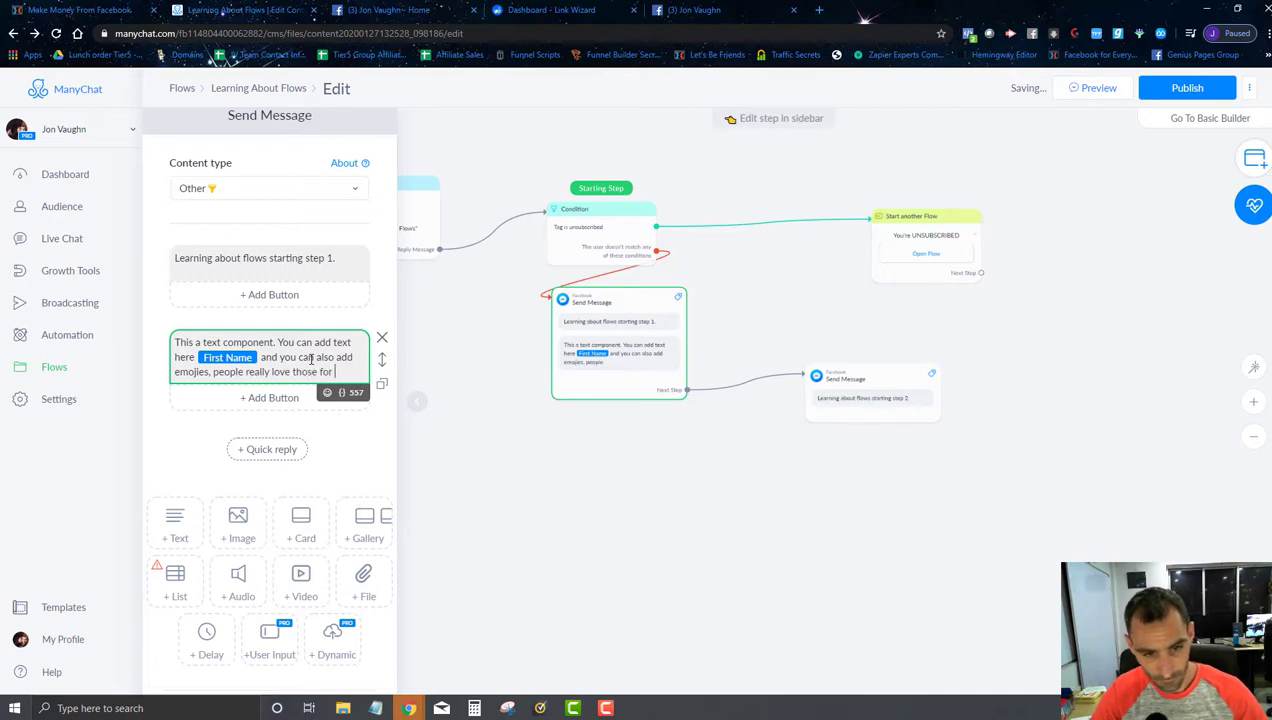
text(some reaosn)
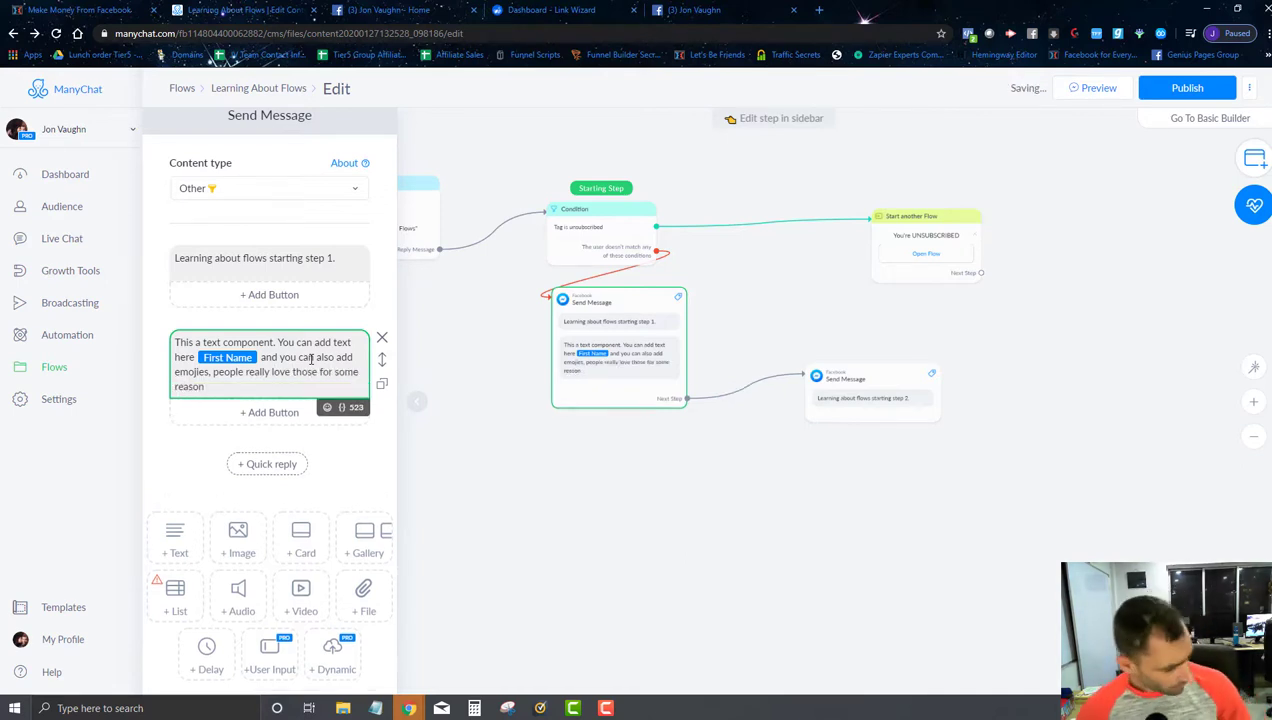
- Add three pile-of-poo emojis at the end of the second text block
click(327, 407)
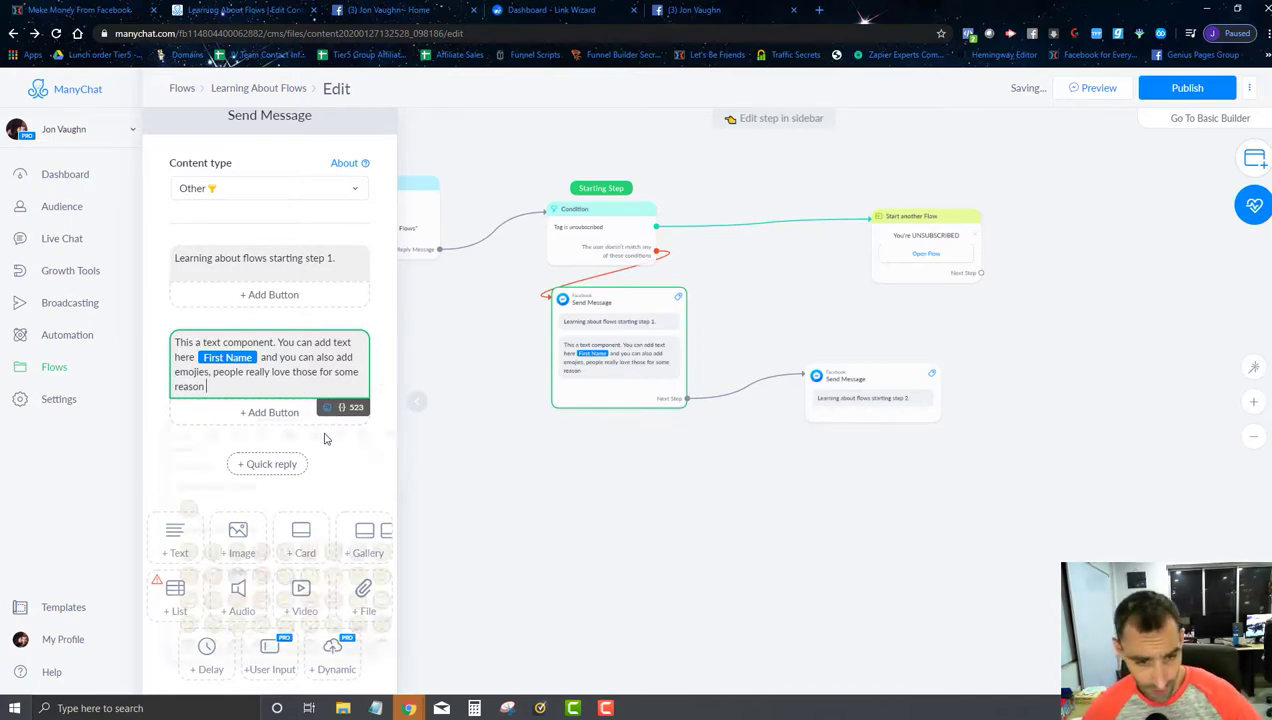
scroll(290, 512, down, 5)
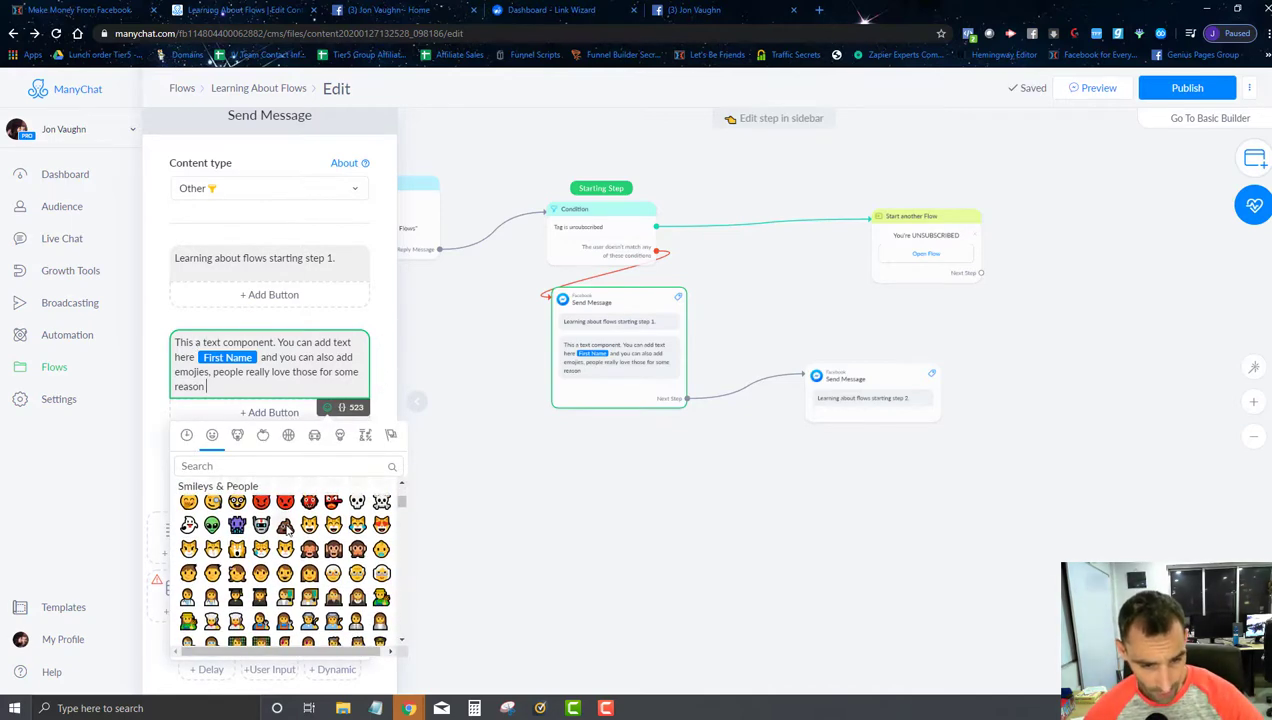
click(285, 592)
click(285, 592)
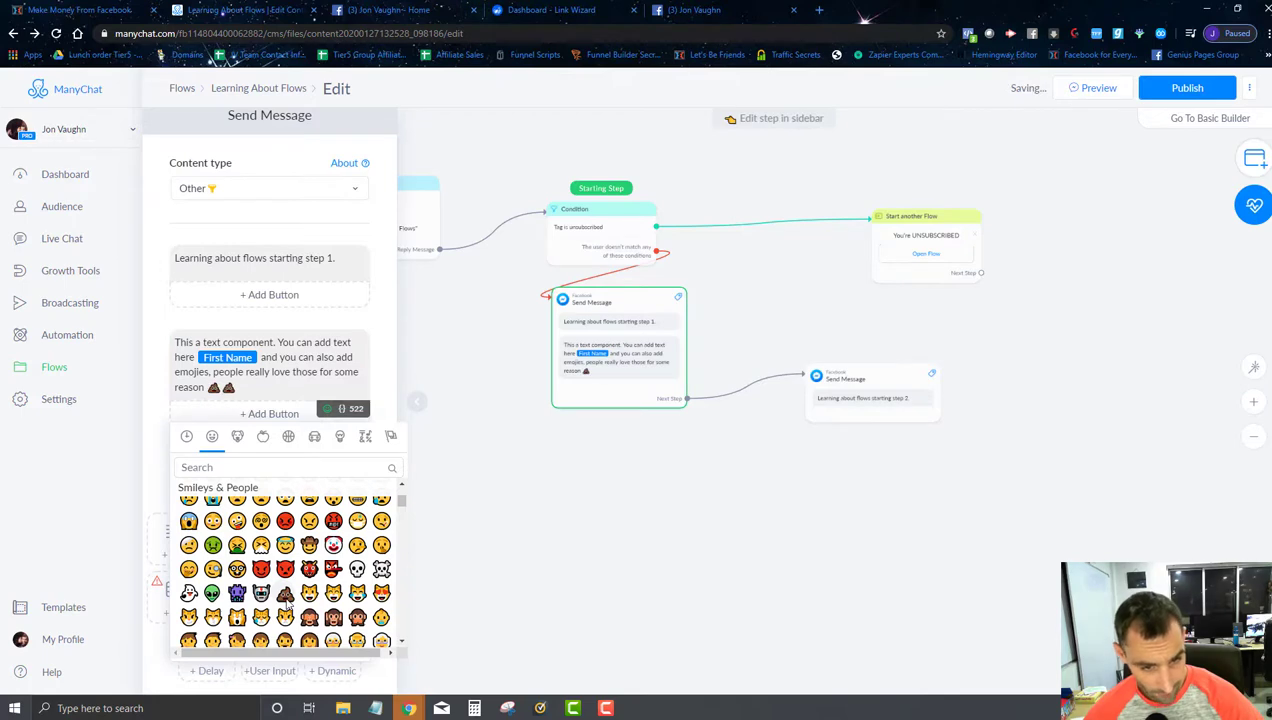
click(285, 592)
click(357, 455)
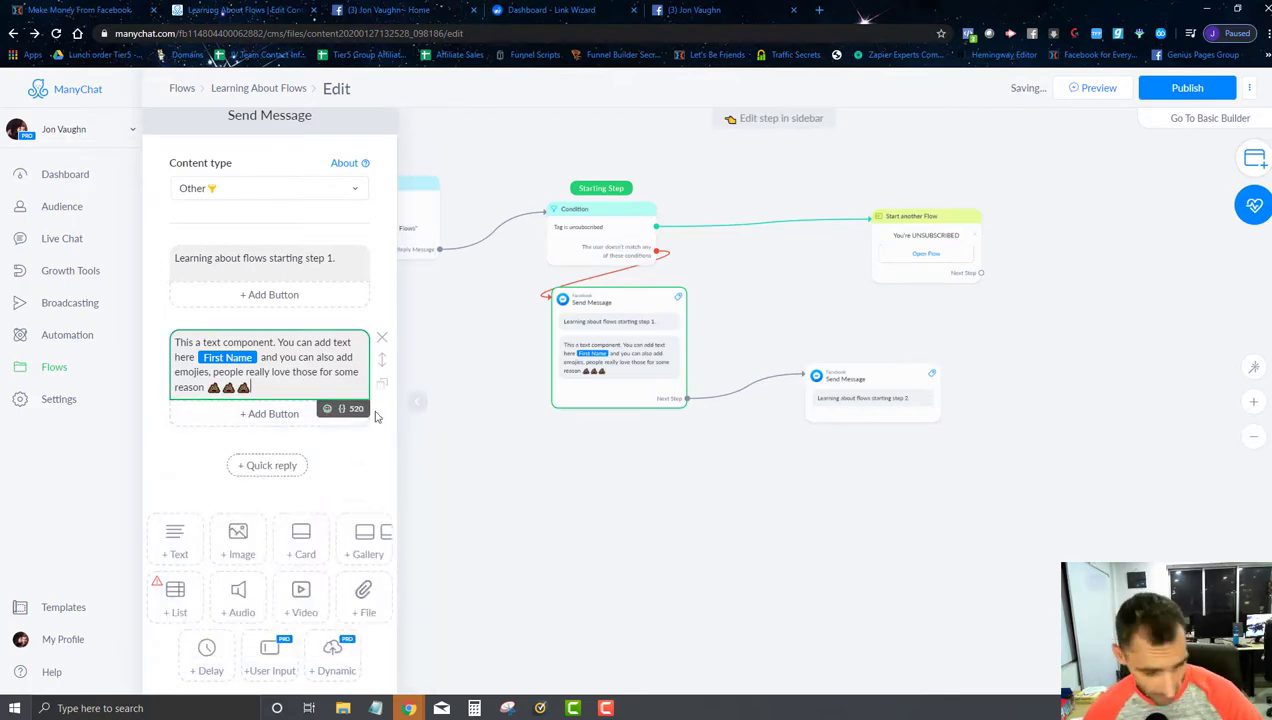
- Add a button titled "This Is A button" under the second text block, without choosing an action for it
click(327, 450)
click(279, 427)
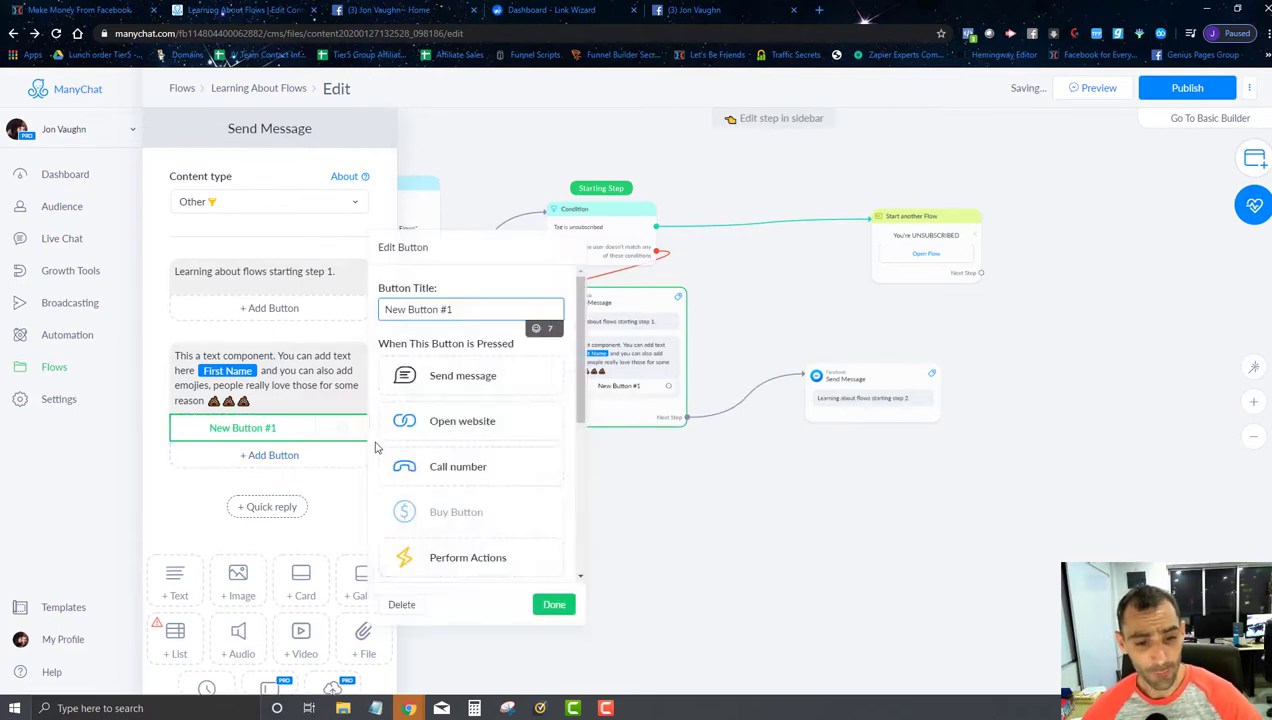
triple_click(465, 308)
text(This )
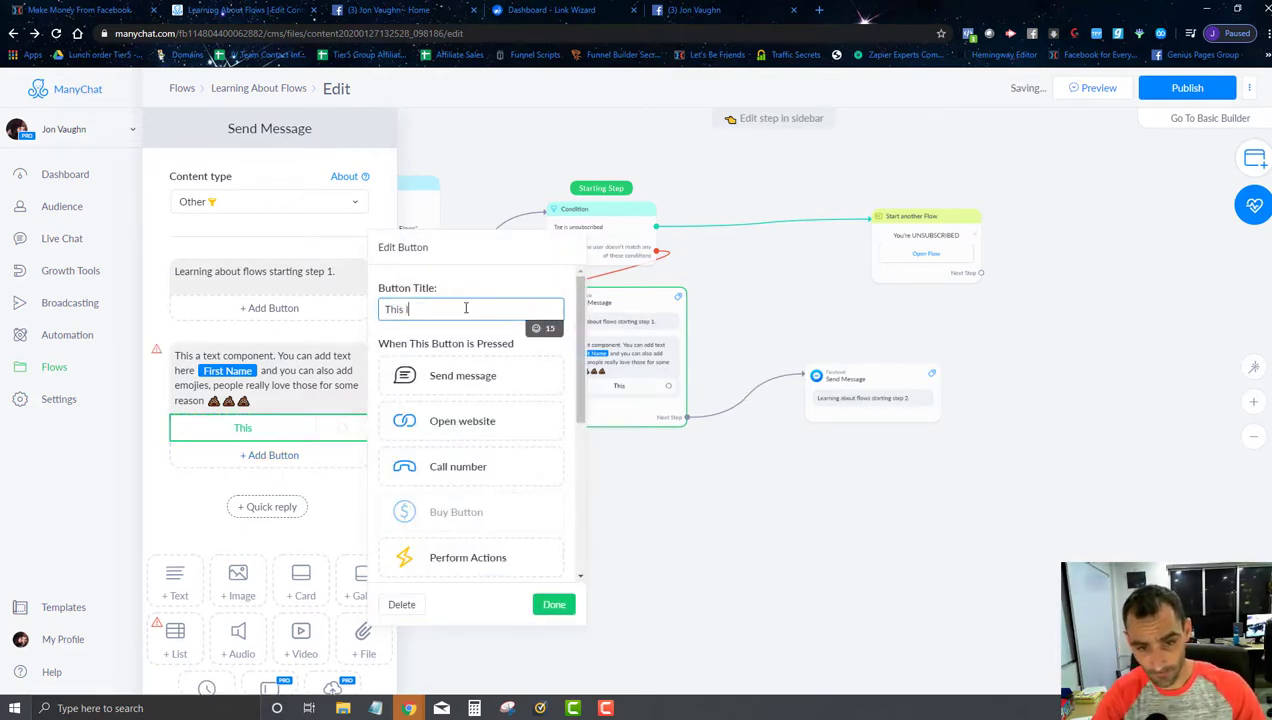
text(is A button)
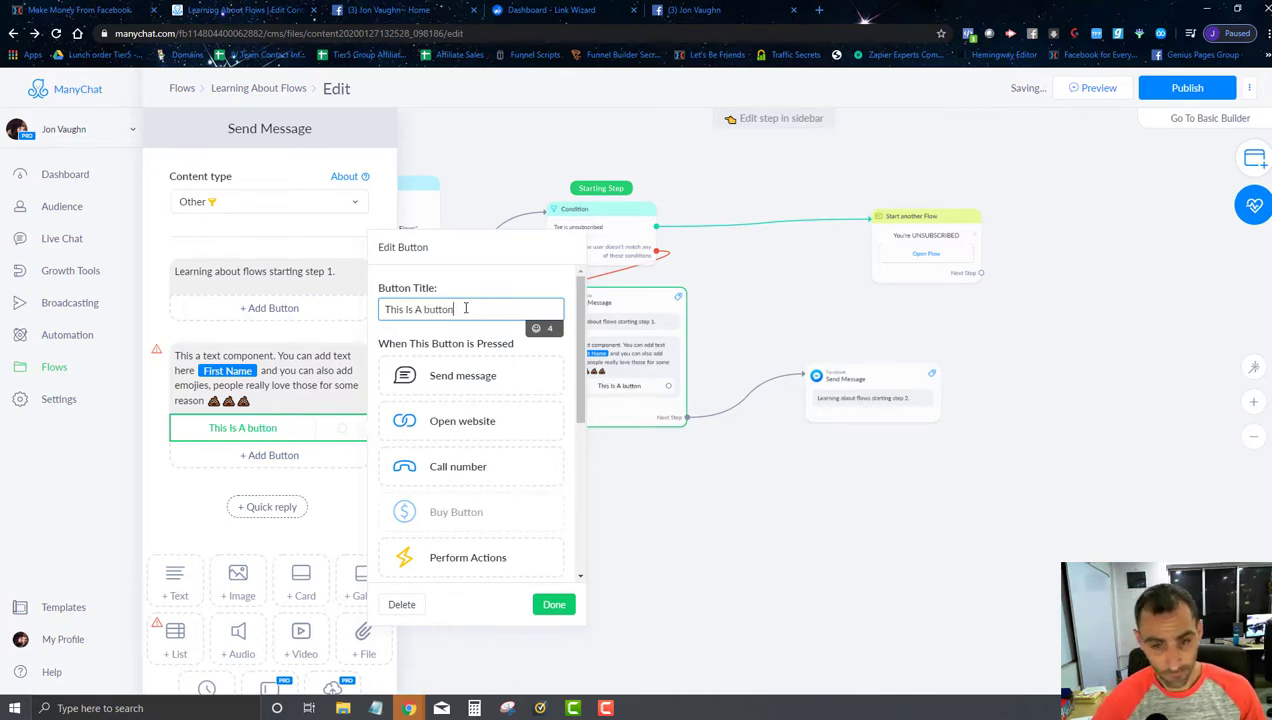
click(700, 561)
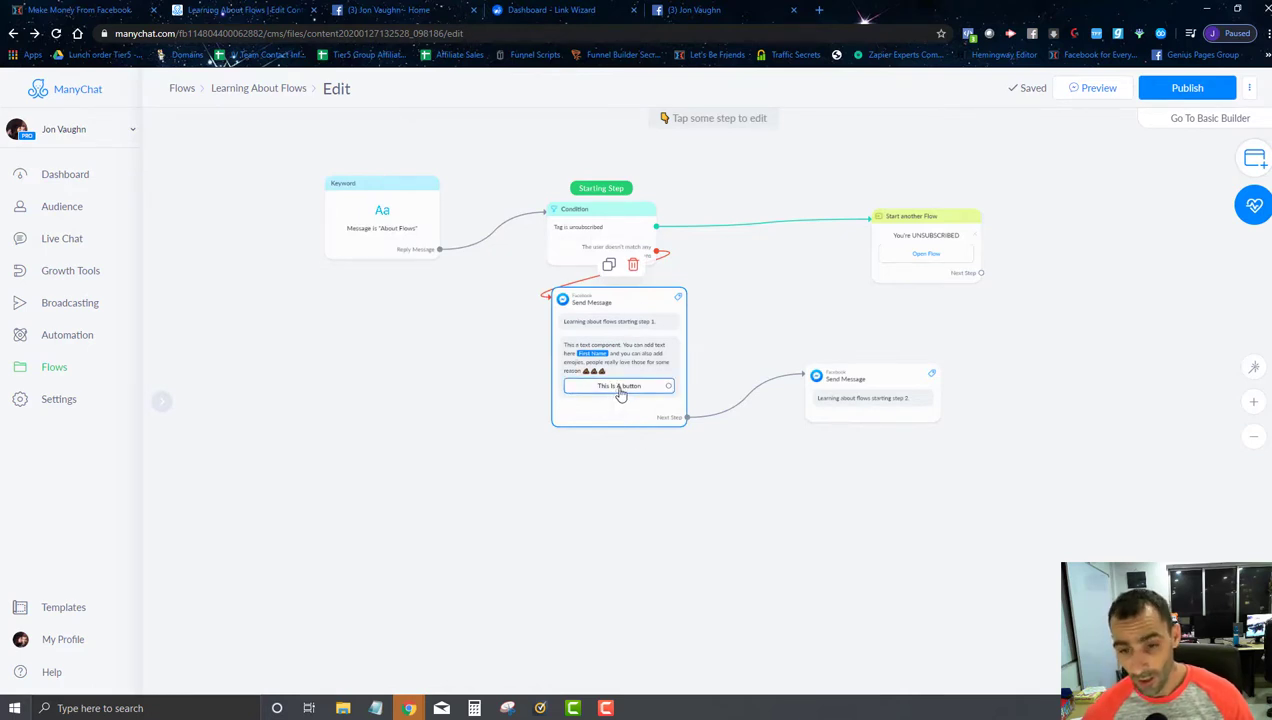
- Review the actions offered for "This Is A button" and link it to the existing Send Message step
click(620, 393)
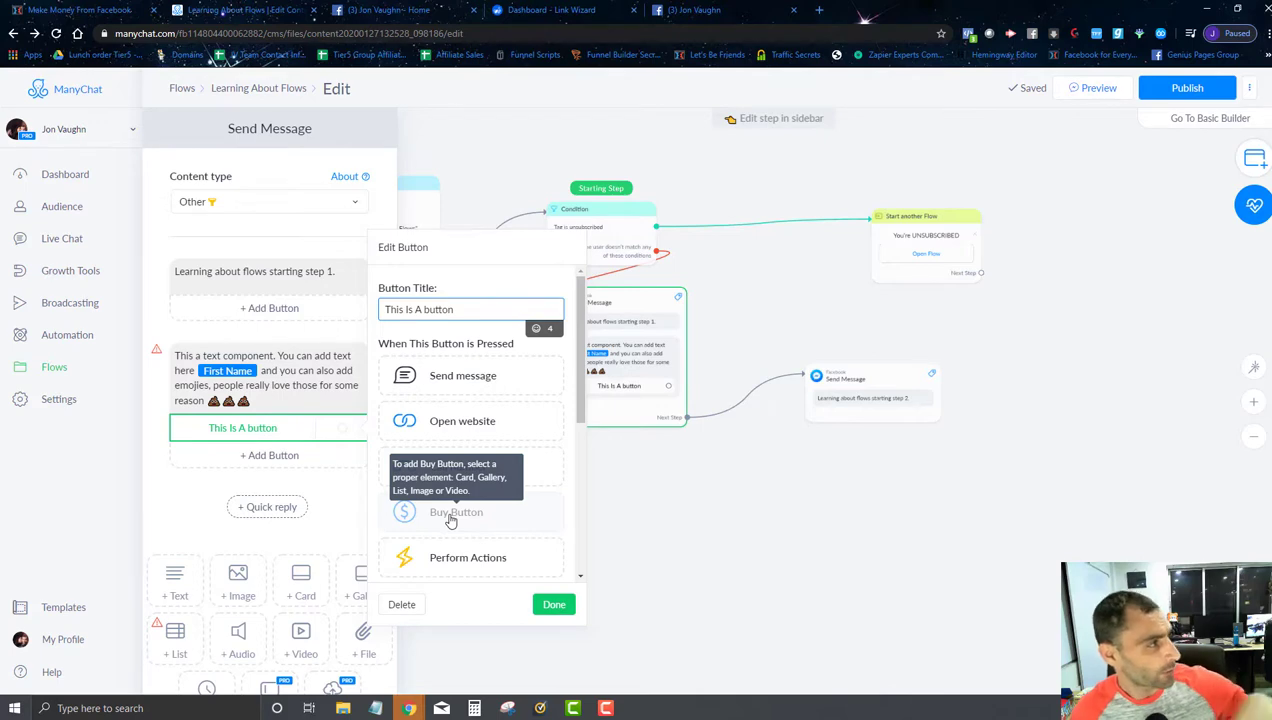
scroll(452, 512, down, 1)
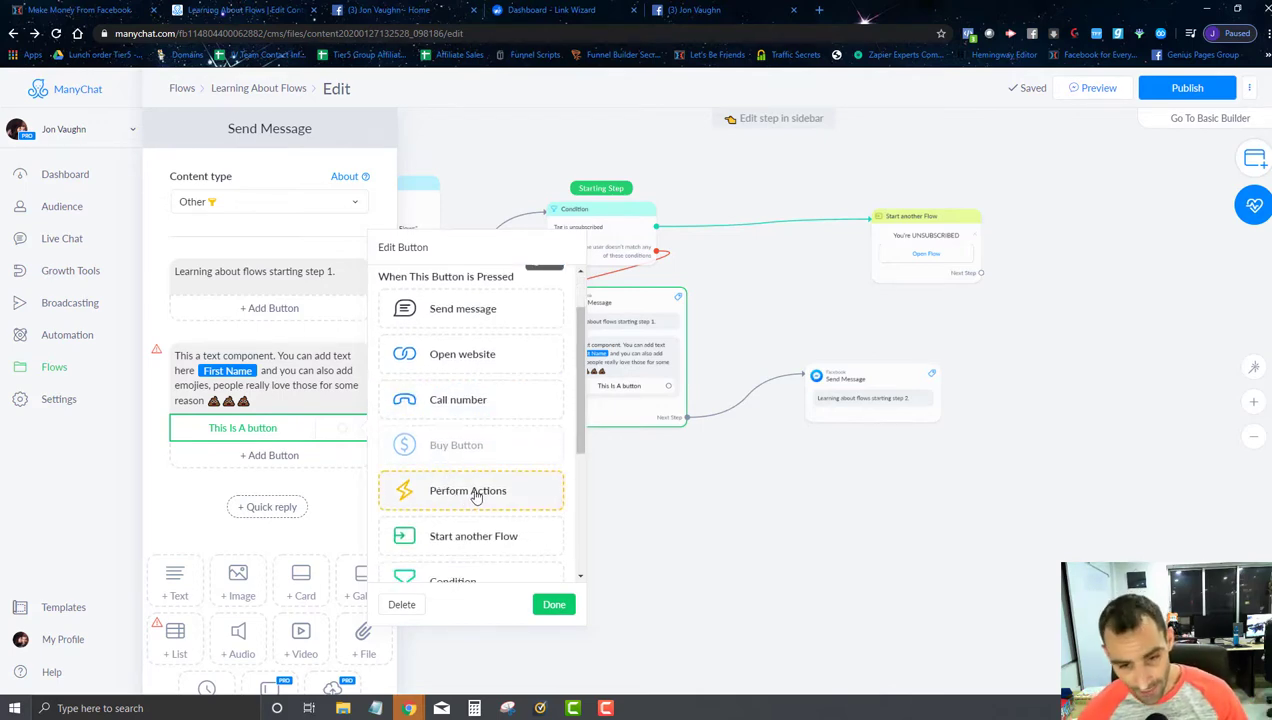
scroll(485, 495, down, 2)
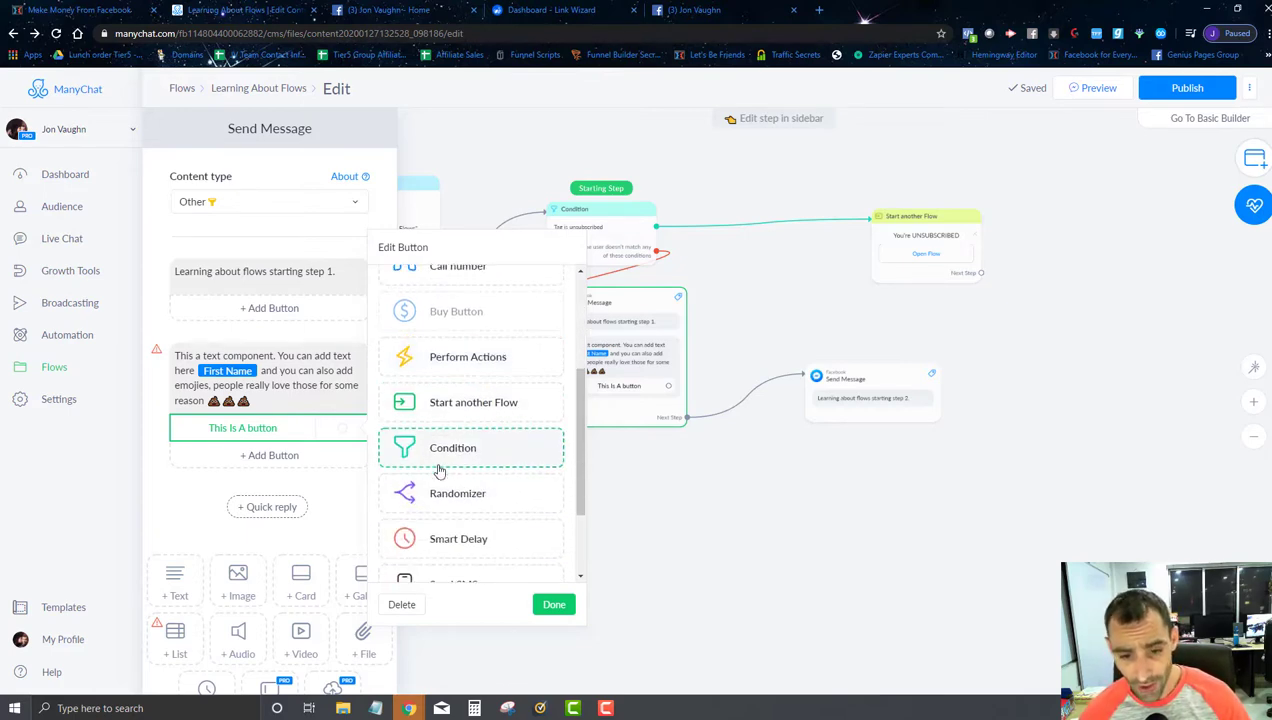
scroll(440, 480, down, 1)
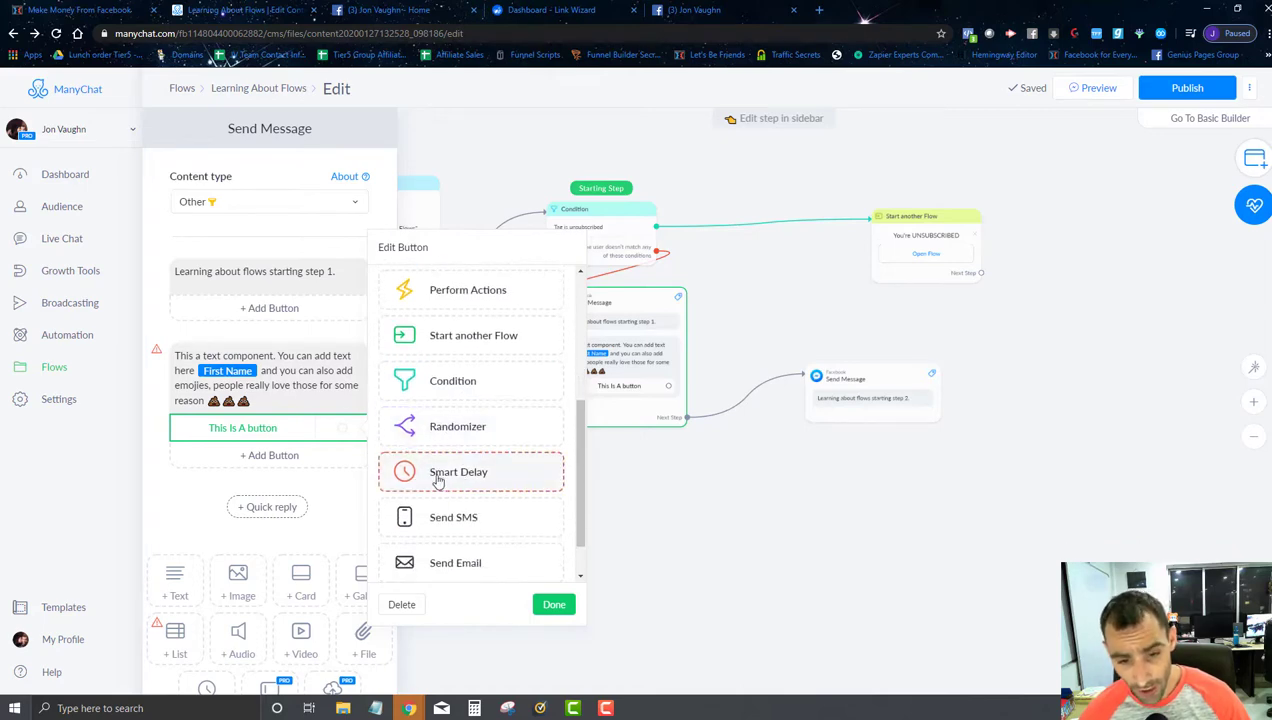
scroll(472, 532, down, 1)
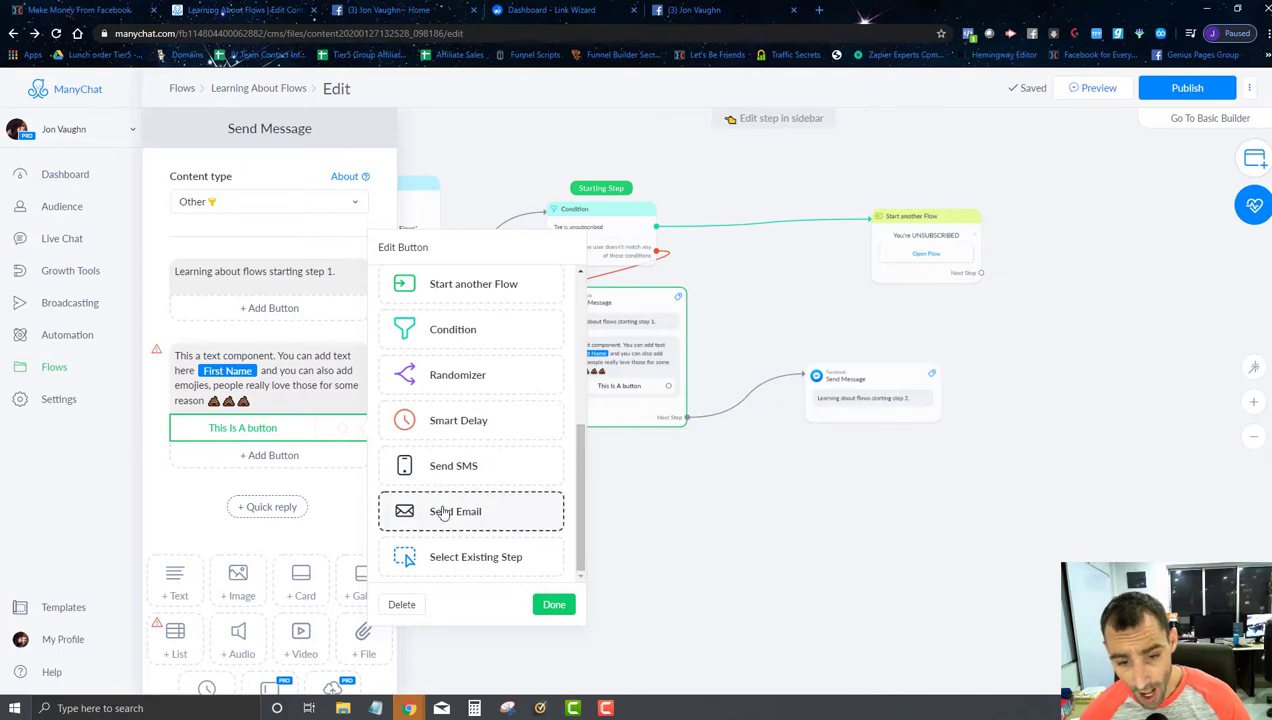
click(457, 568)
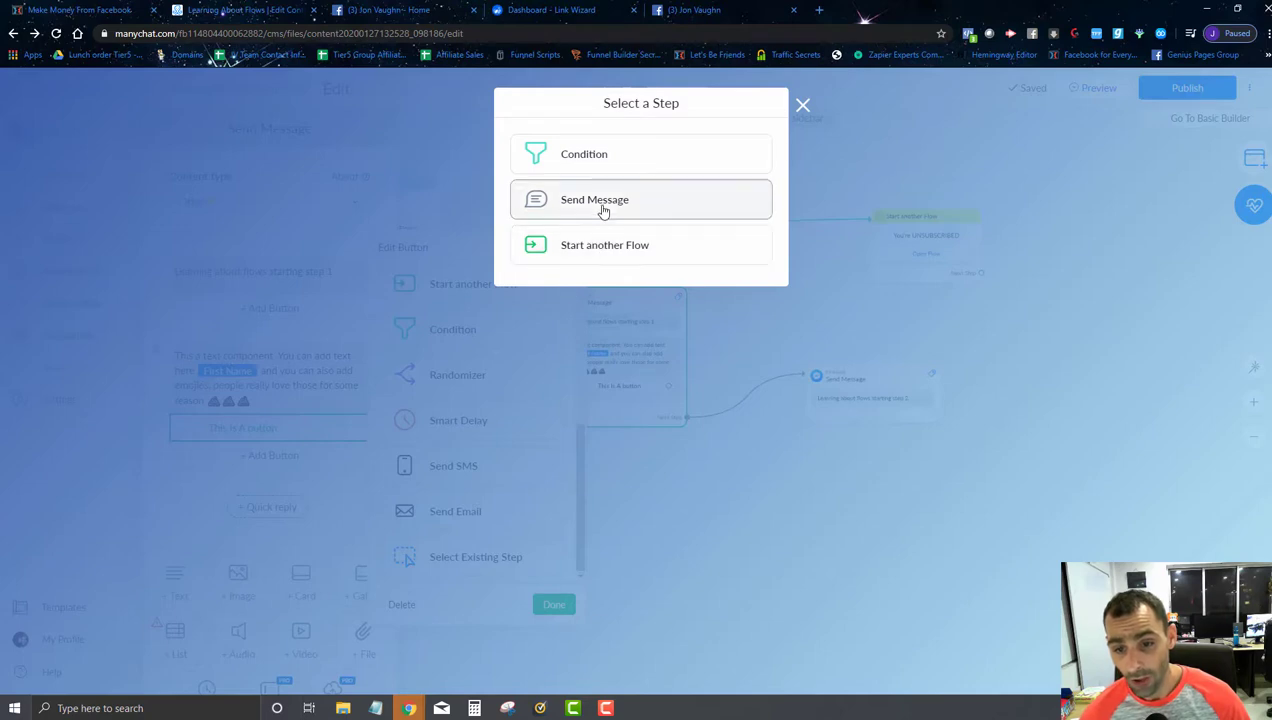
click(599, 205)
click(646, 535)
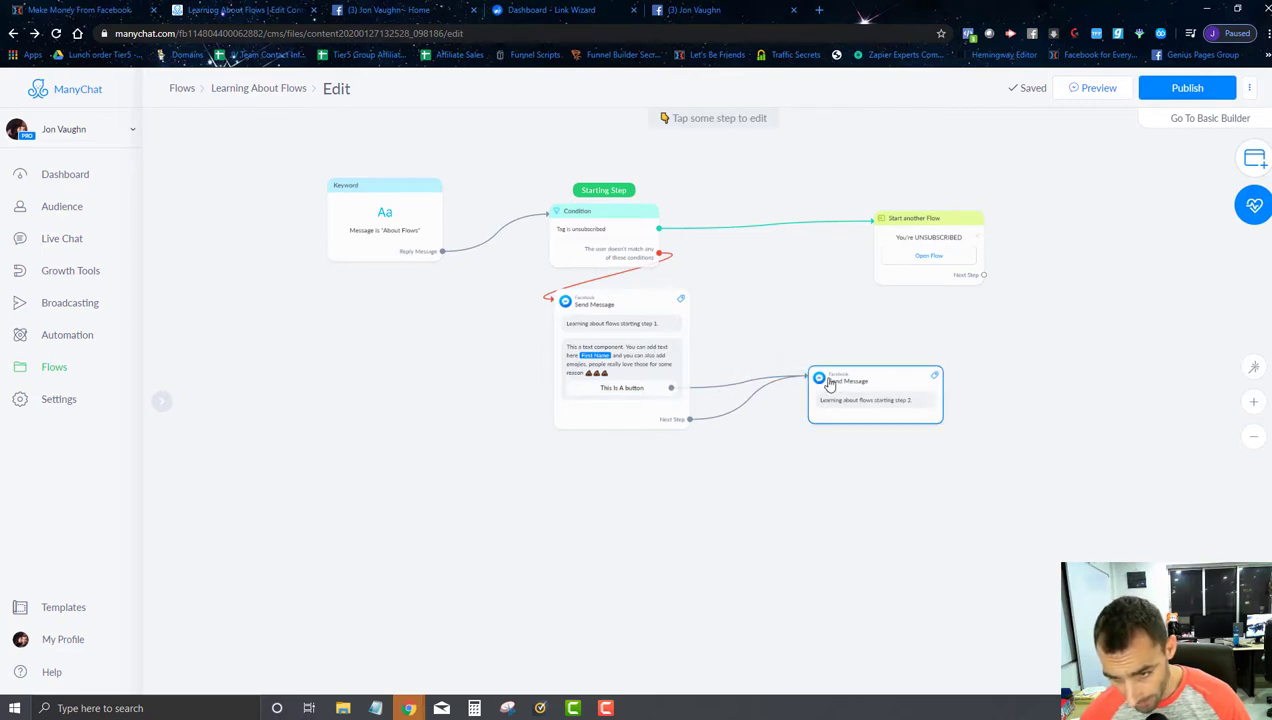
- Move the "starting step 2" Send Message step further right and down on the canvas and remove the button's link to it
drag(871, 368, 964, 412)
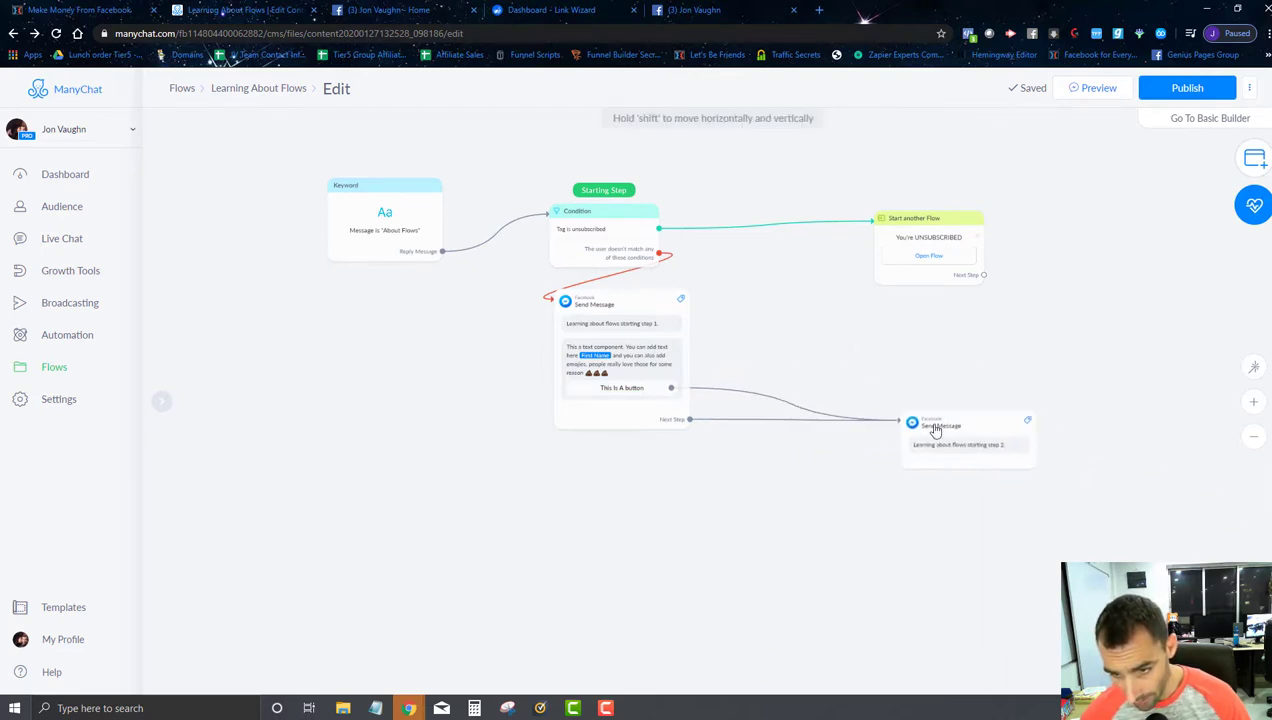
click(752, 388)
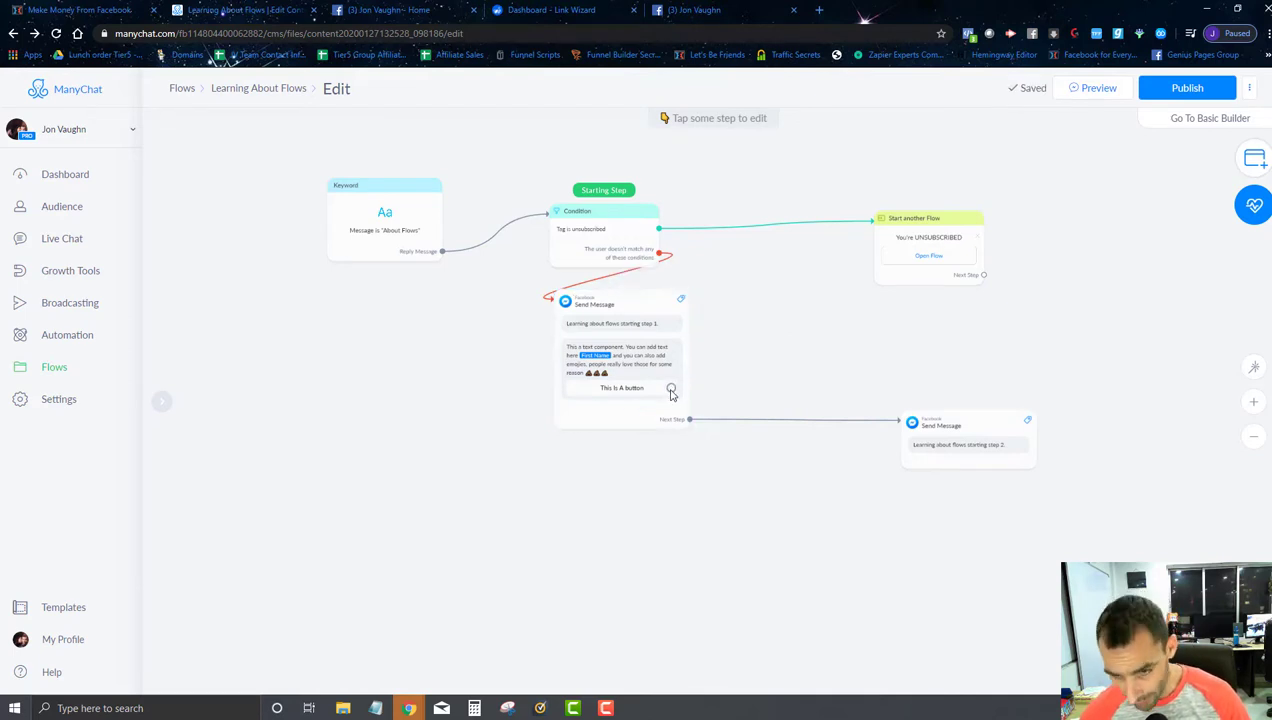
- Create a new Send Message step connected from "This Is A button" on the canvas
scroll(676, 404, up, 5)
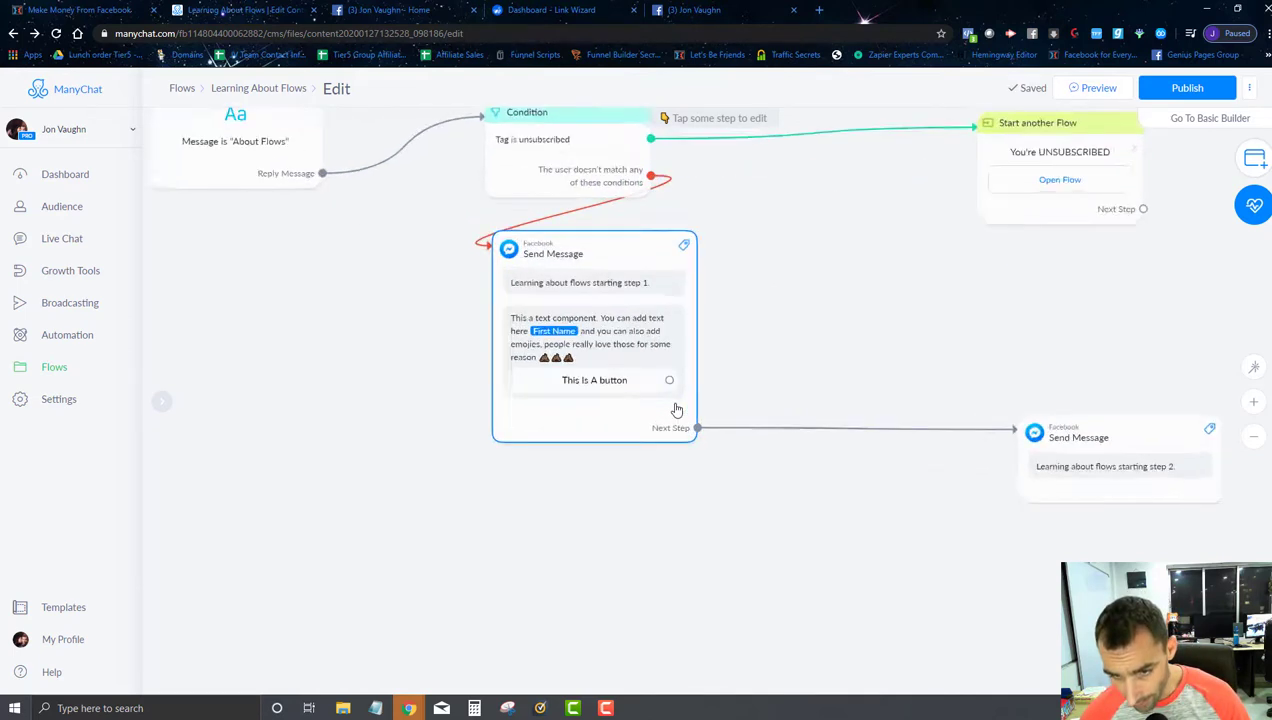
click(665, 364)
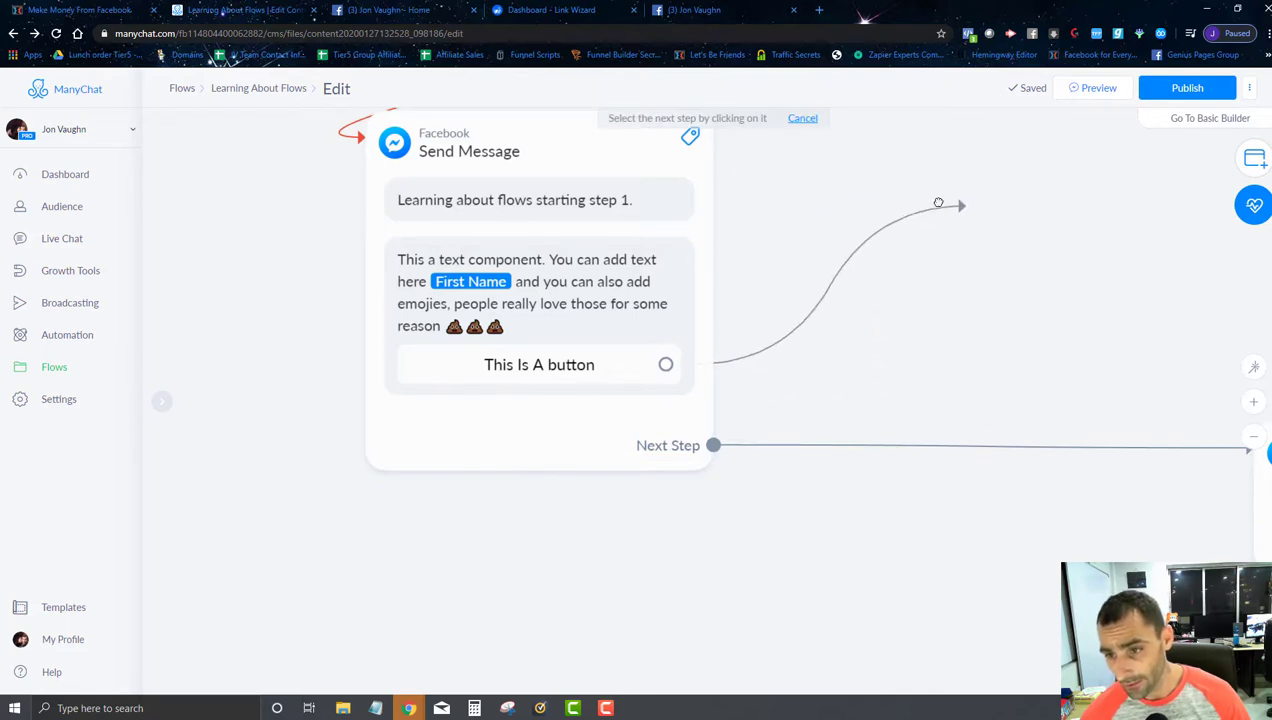
click(877, 217)
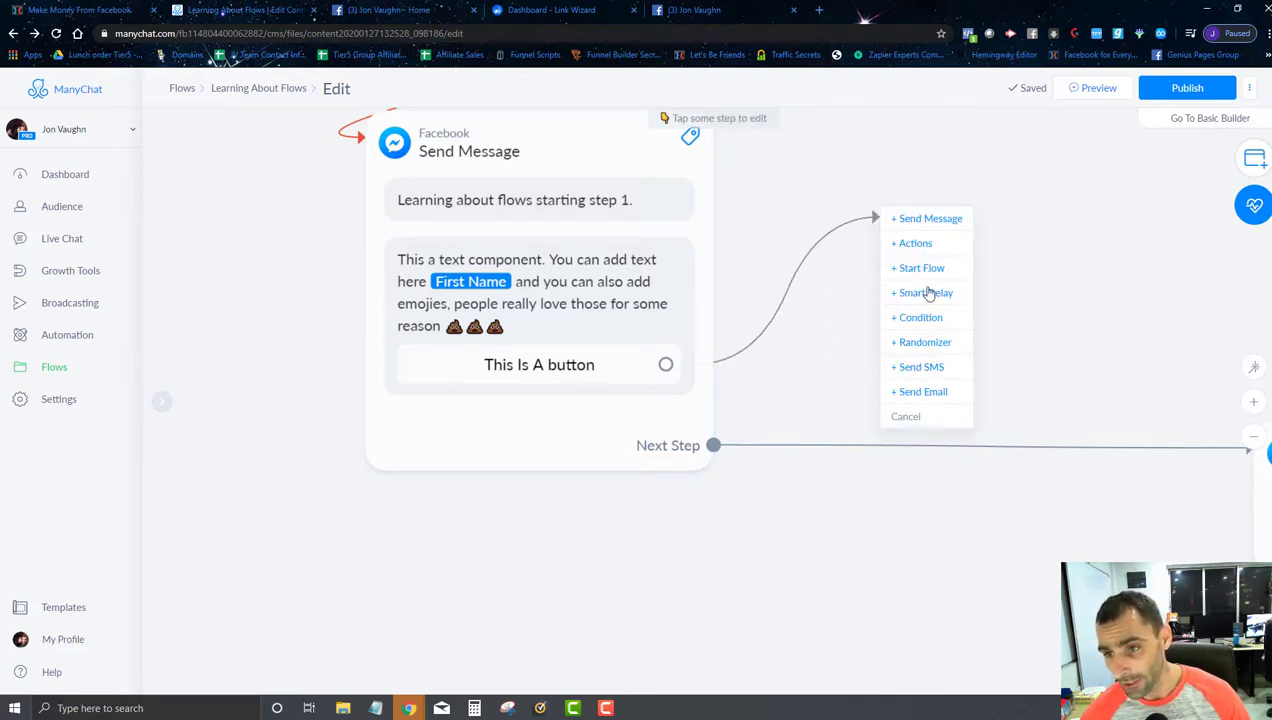
click(914, 218)
scroll(903, 364, down, 5)
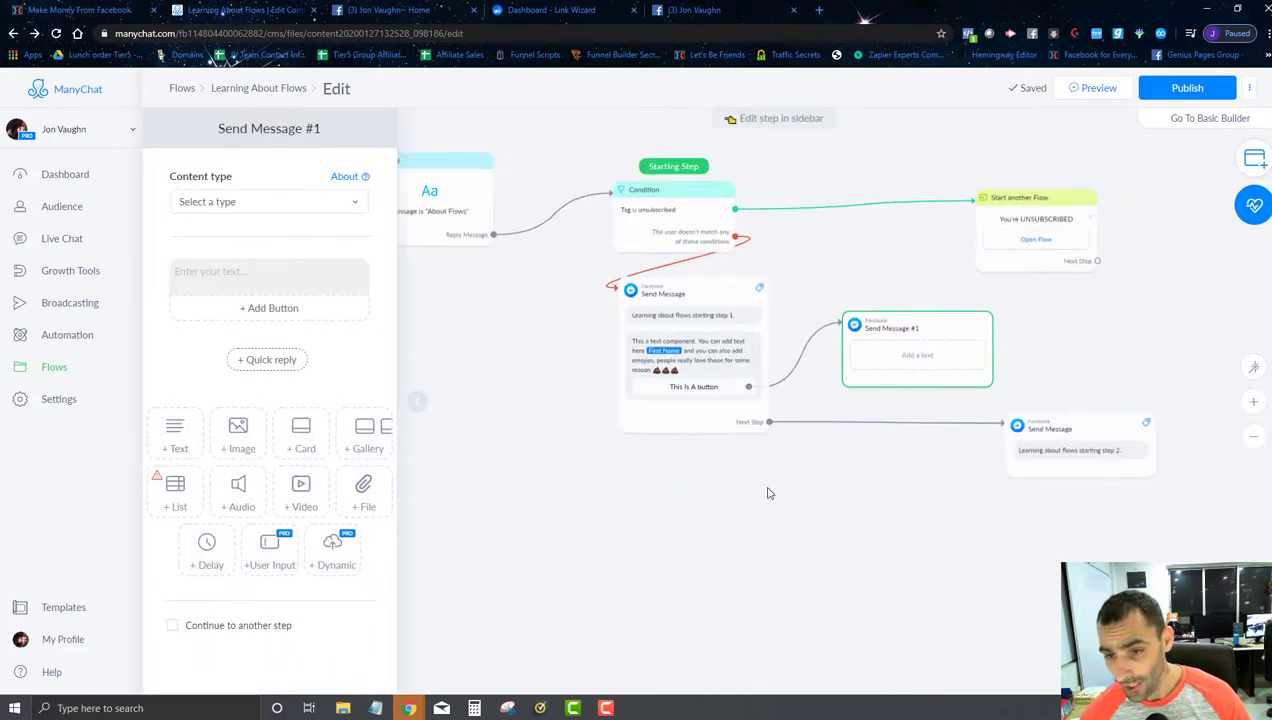
- Rearrange the Keyword trigger, the Condition step and the Send Message #1 step more compactly on the canvas
drag(568, 304, 564, 264)
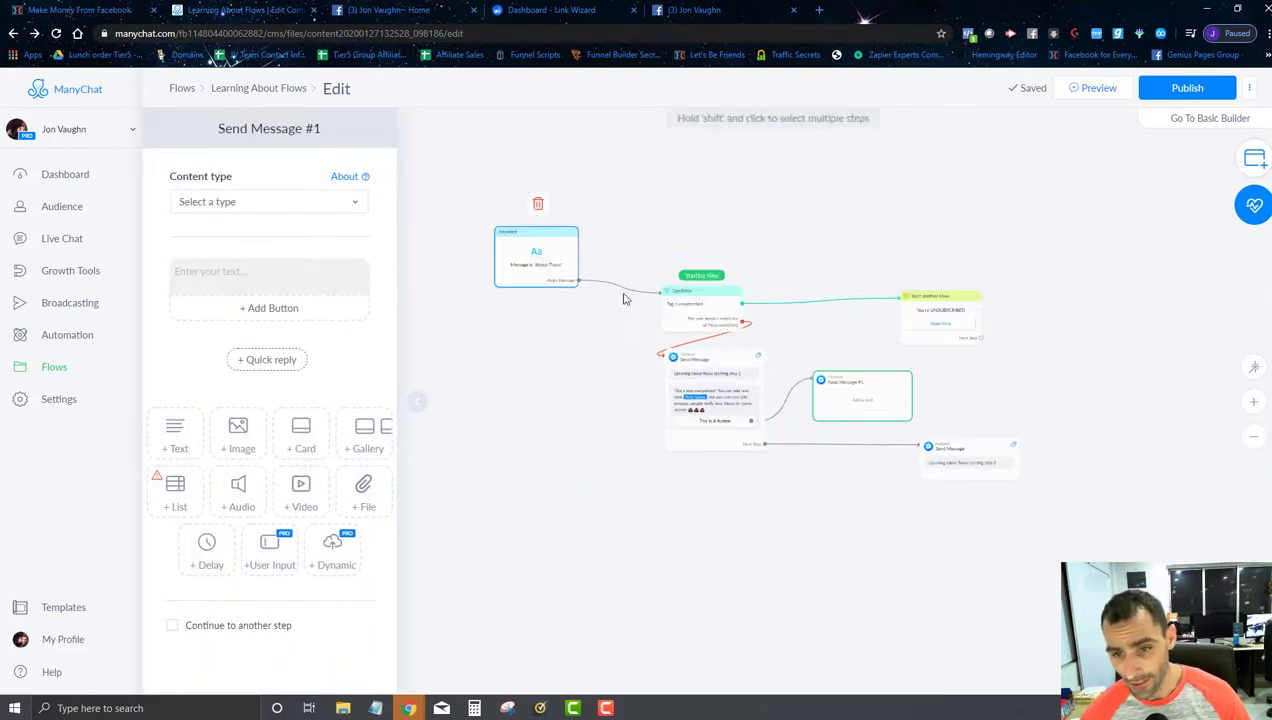
drag(681, 282, 632, 237)
drag(845, 409, 818, 387)
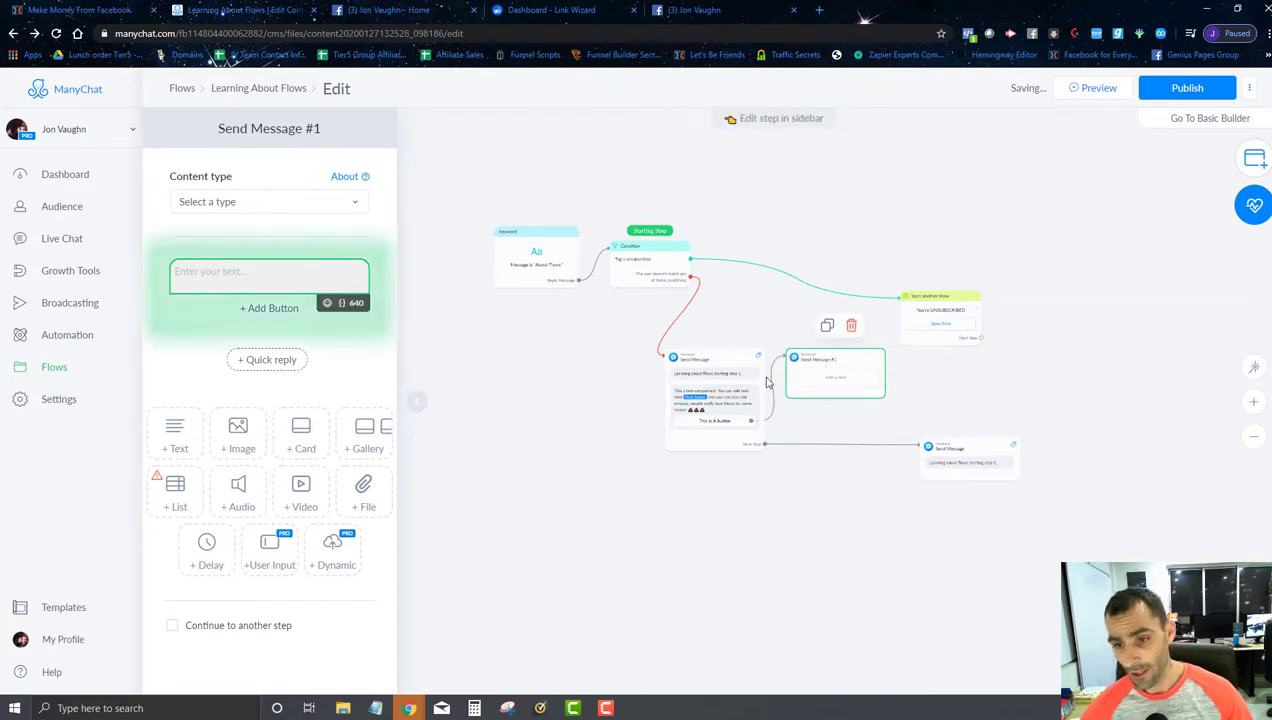
- Set the content type of Send Message #1 to Other and enter "See, you clicked button" in its text block
click(264, 271)
click(238, 203)
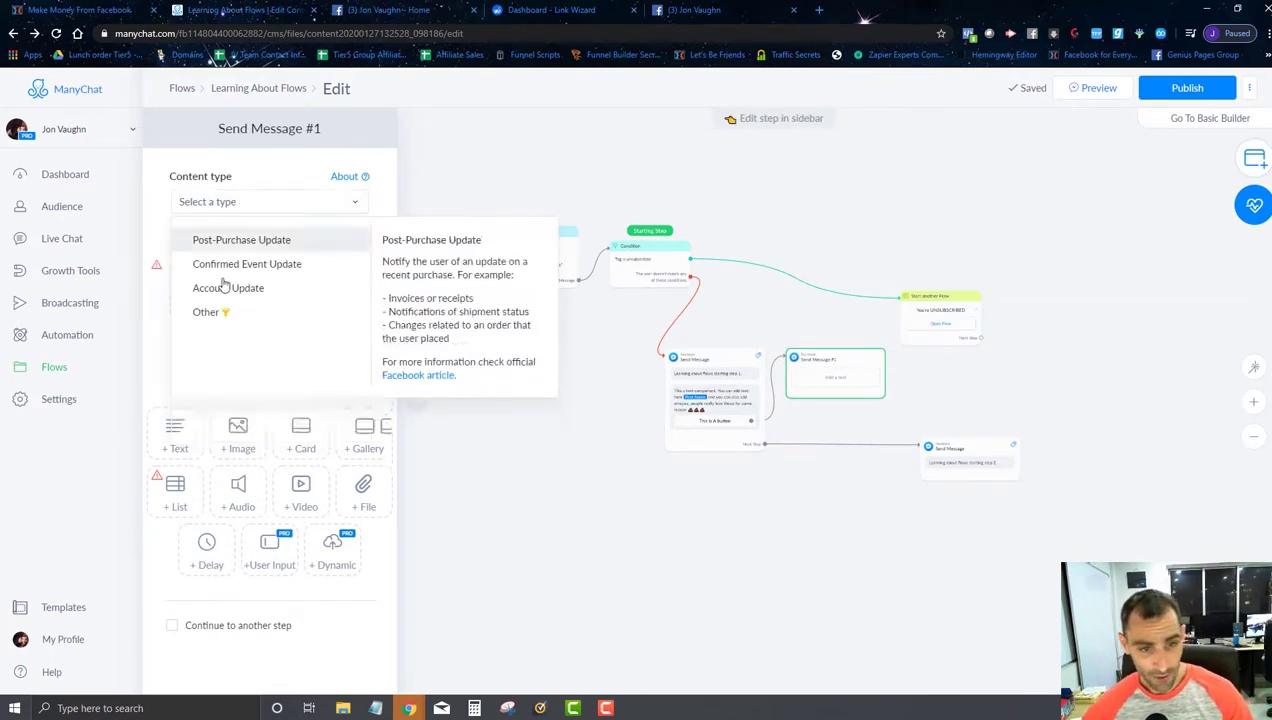
click(208, 312)
click(205, 271)
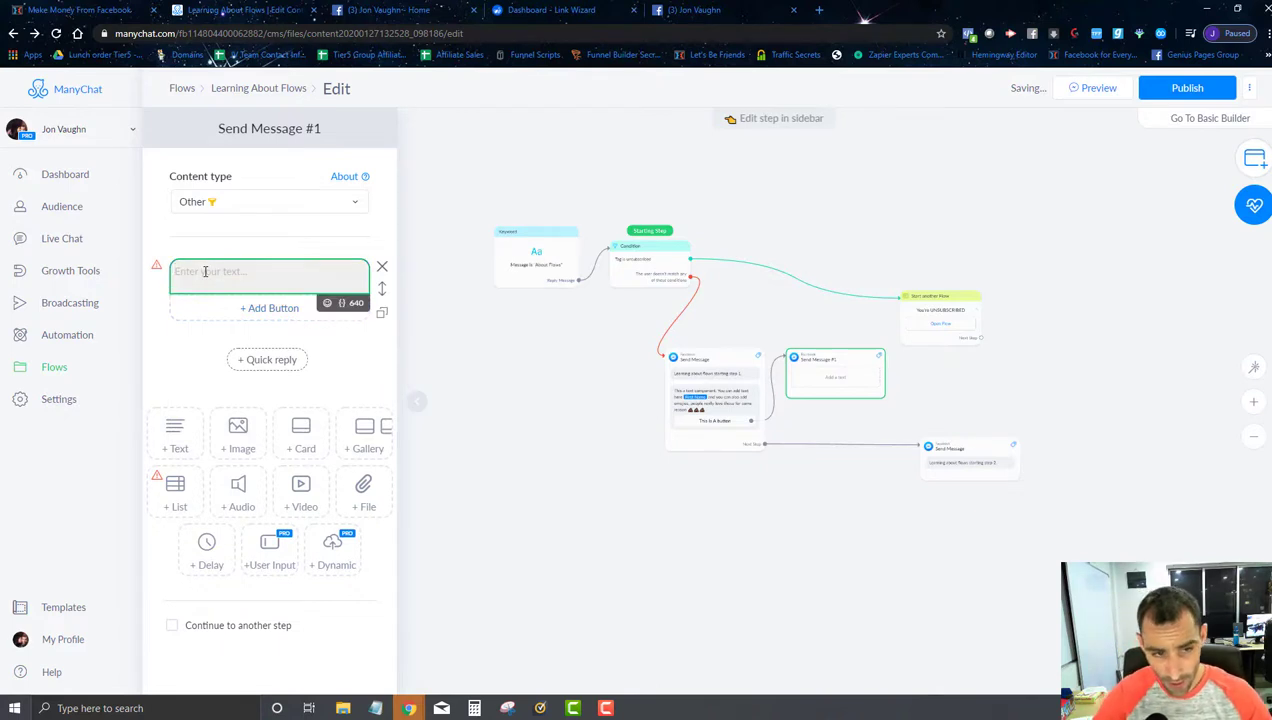
text(See, you clicked button)
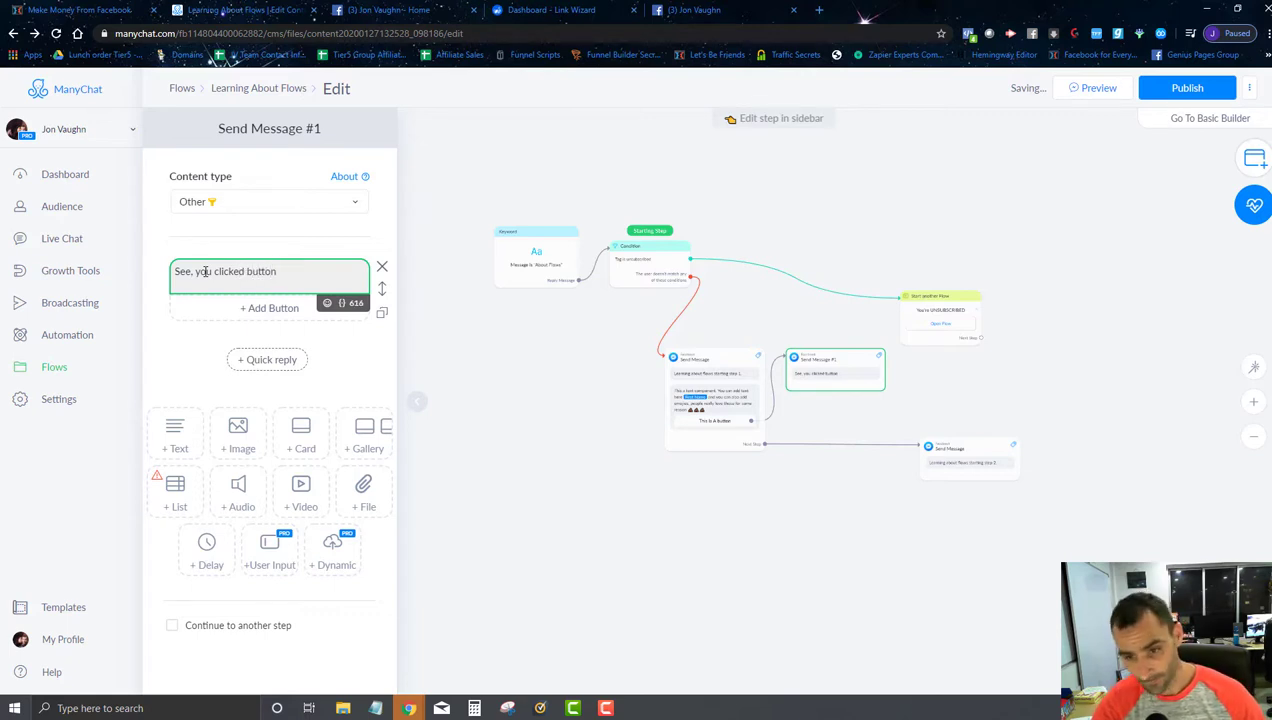
- Insert the First Name variable after "See, you clicked button", without a fallback value
text({{fris)
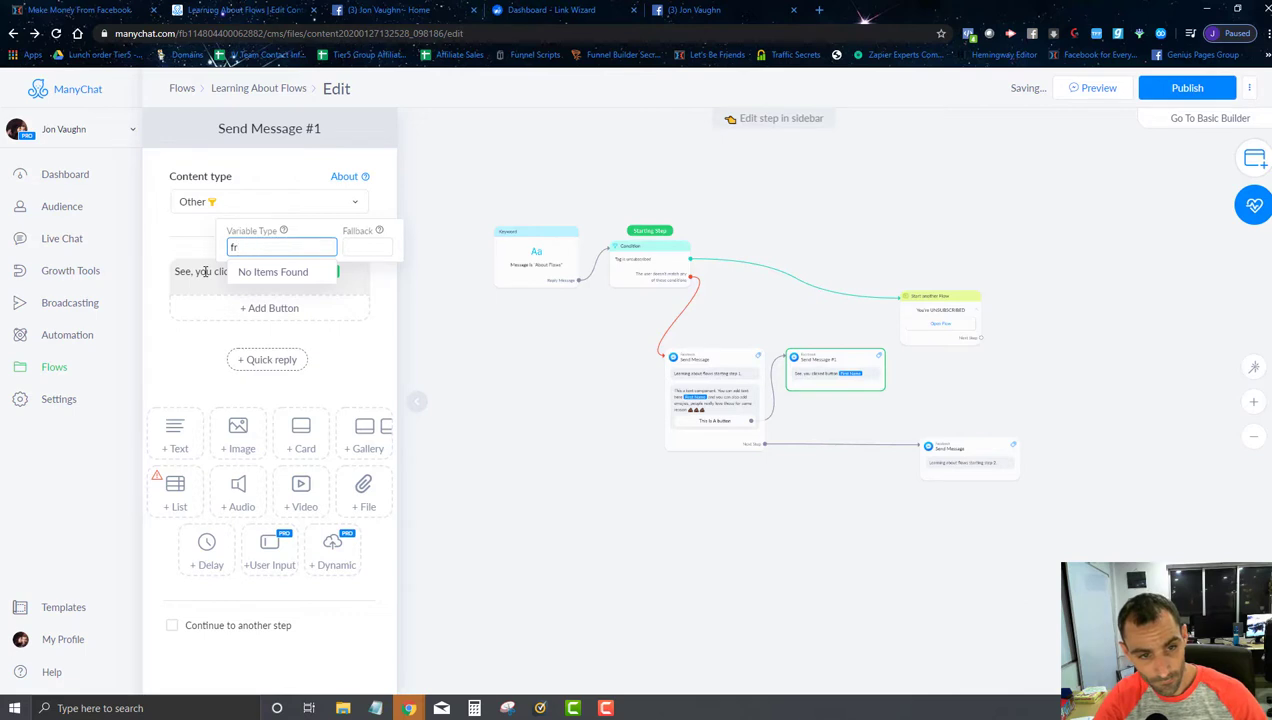
key(BackSpace)
text(irs)
key(Return)
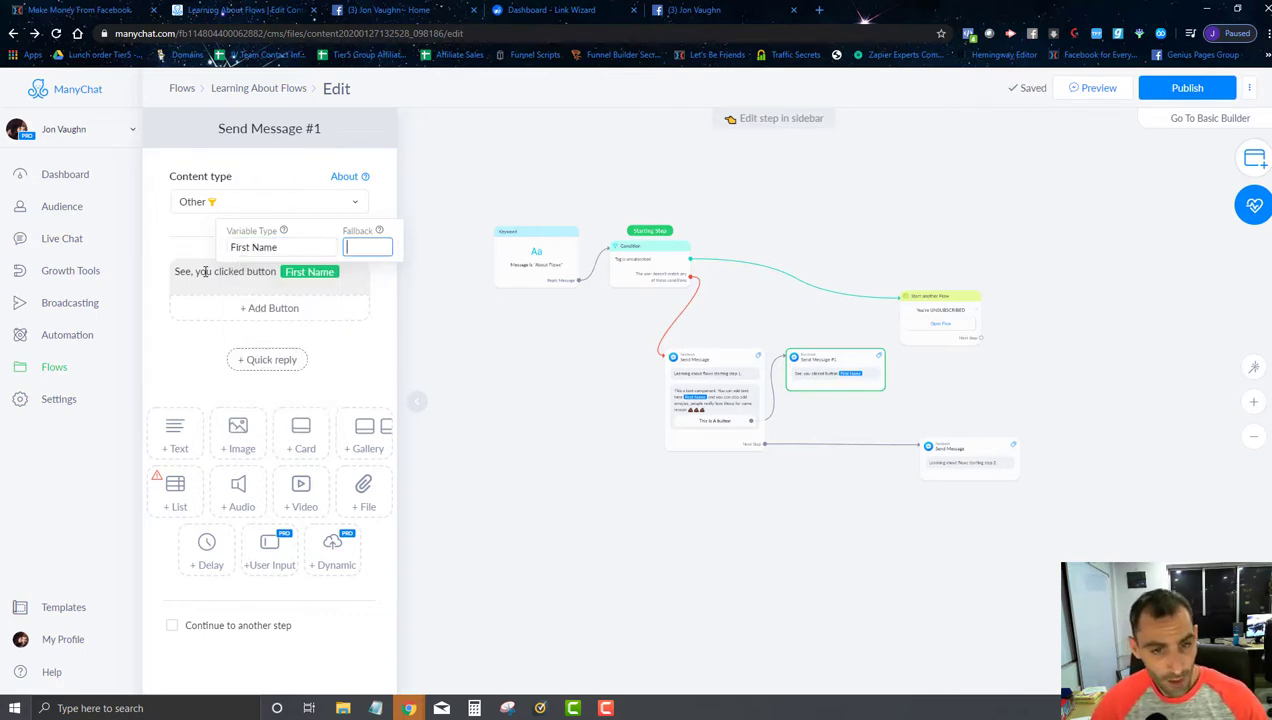
click(325, 397)
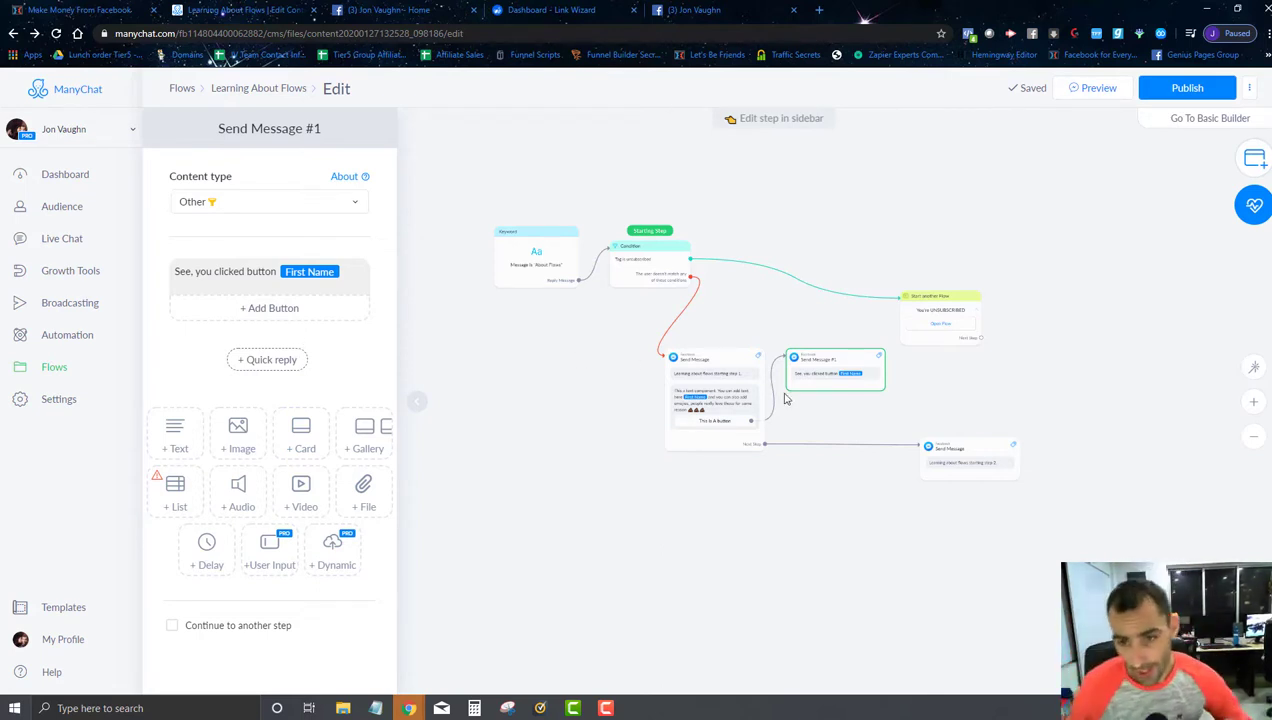
- Move the first Send Message step to the left on the canvas, away from Send Message #1
drag(722, 362, 572, 350)
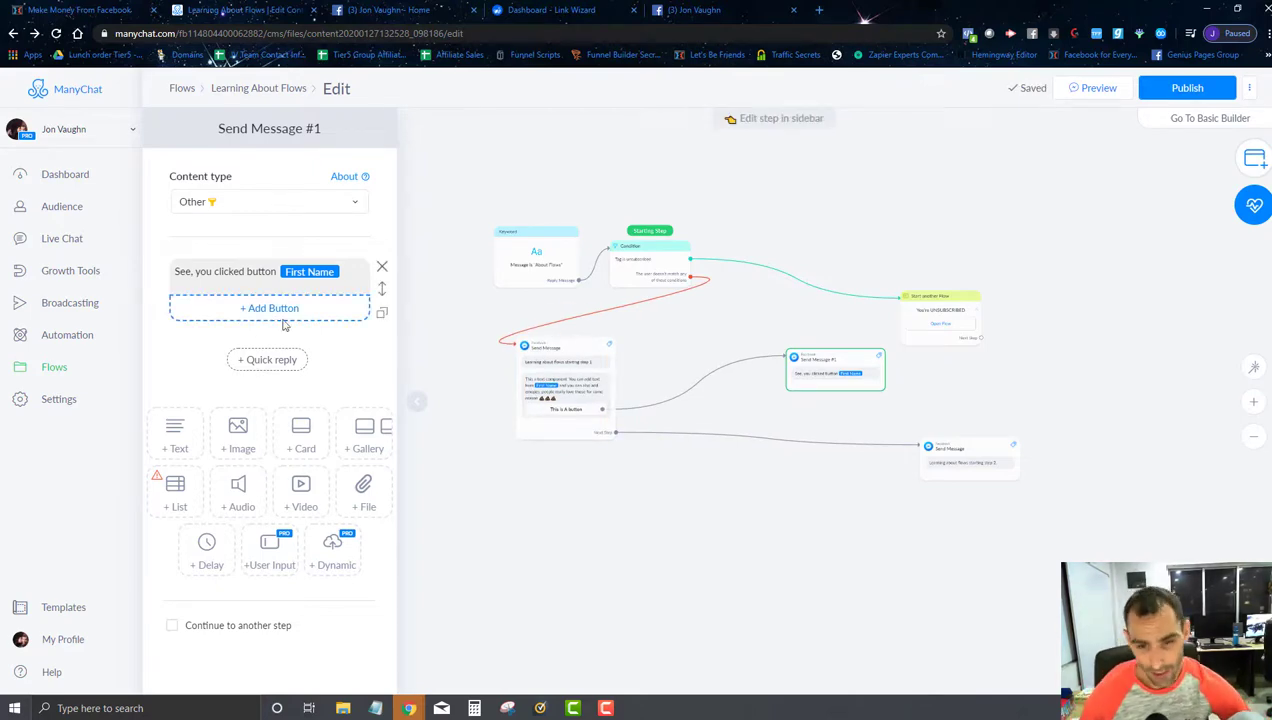
- Add two more buttons with their default titles under the second text block of the first Send Message step
click(568, 395)
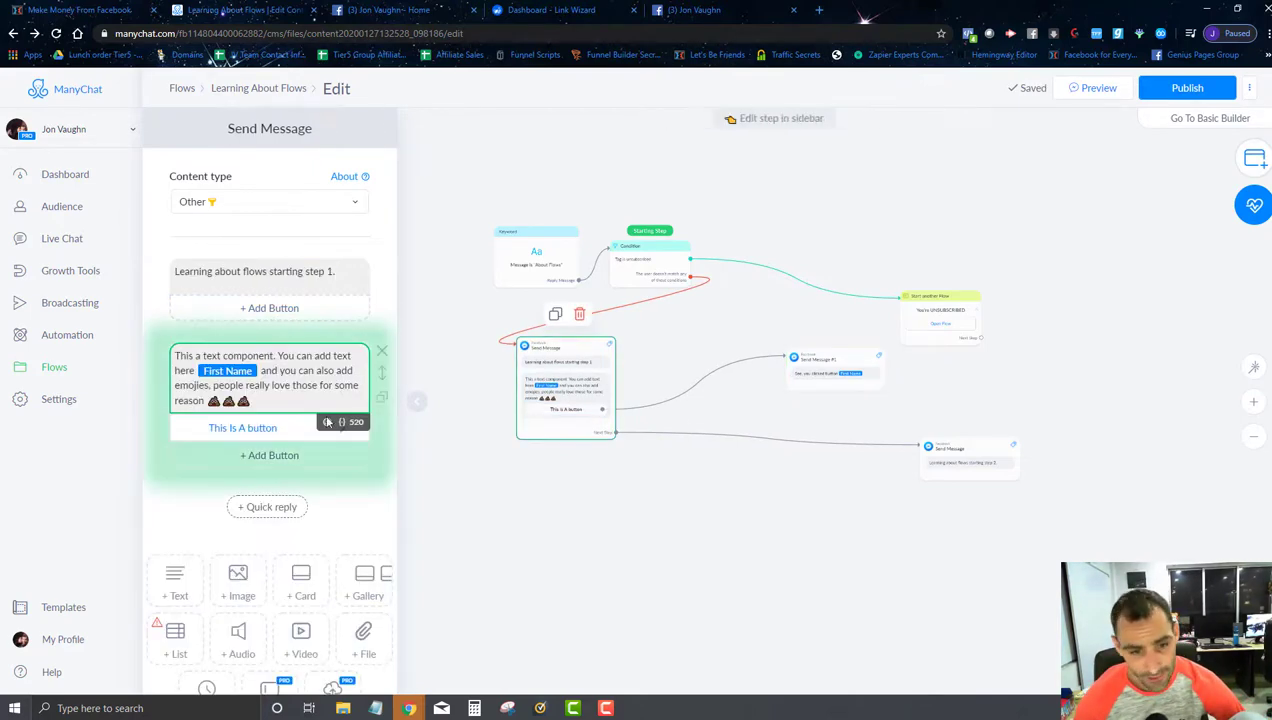
click(267, 453)
click(266, 484)
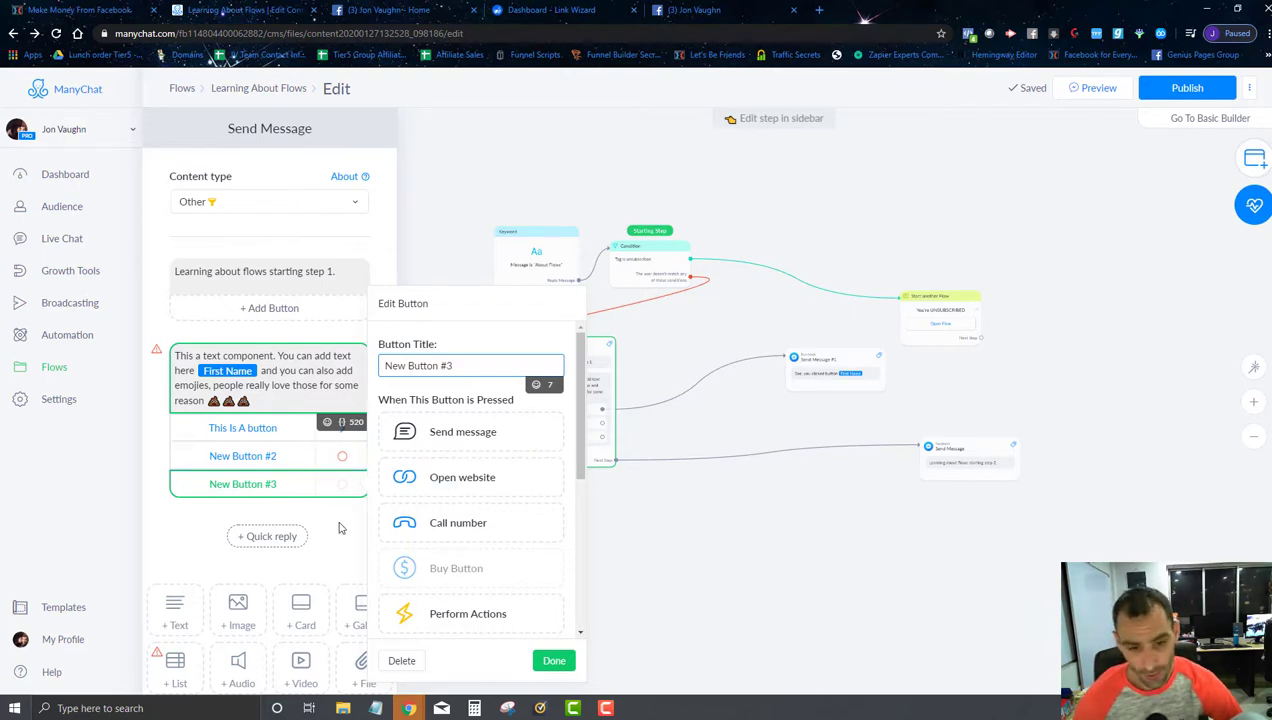
click(281, 487)
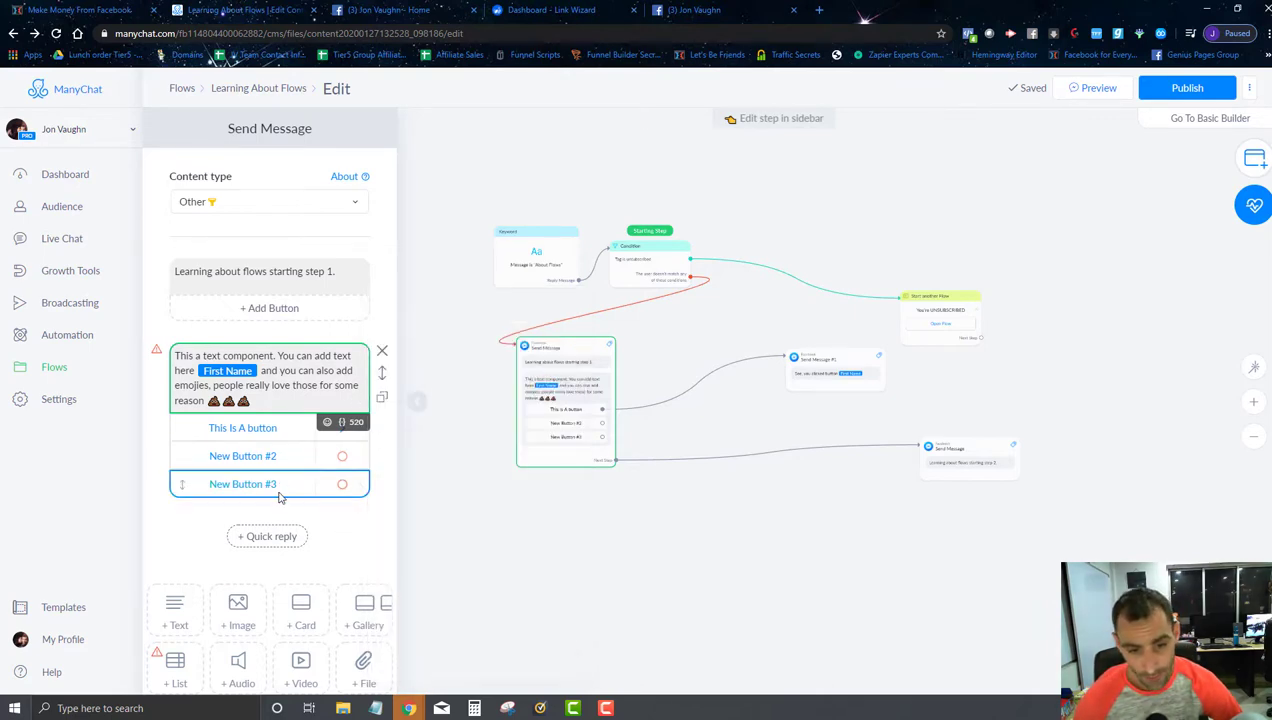
- Delete New Button #3 and New Button #2 from the second text block
click(281, 497)
scroll(470, 540, down, 3)
click(403, 661)
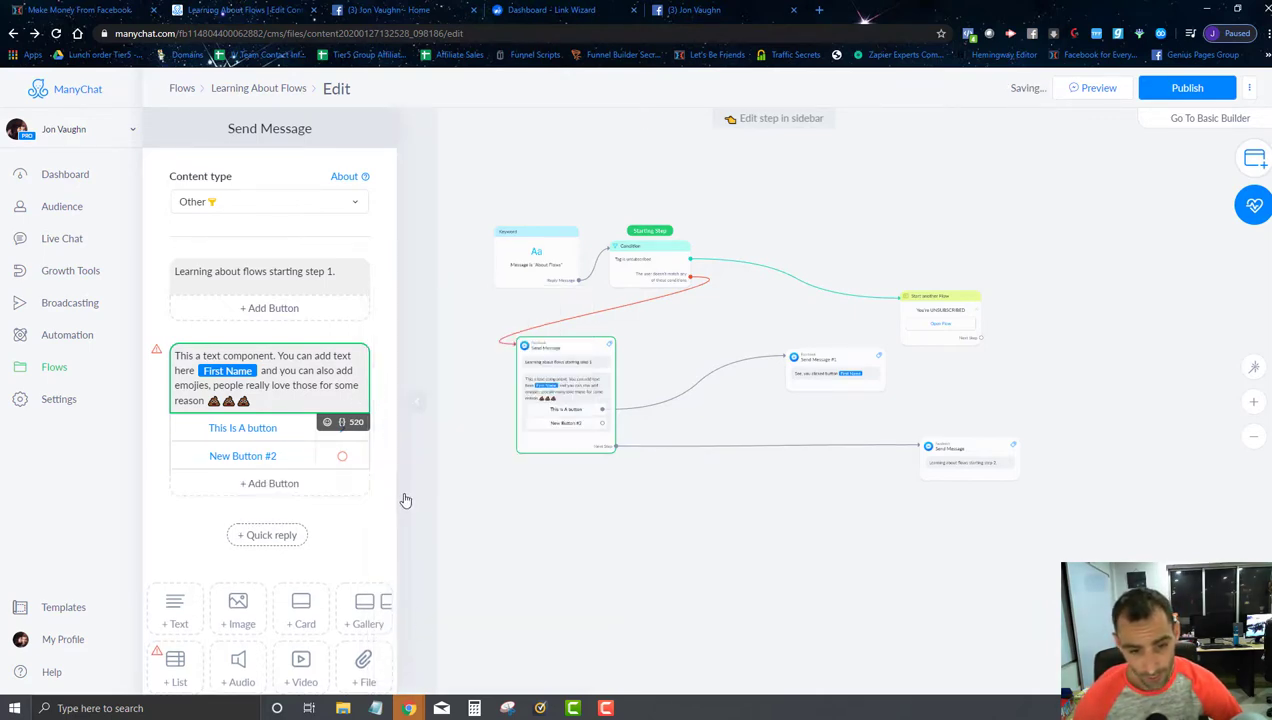
click(298, 462)
click(406, 630)
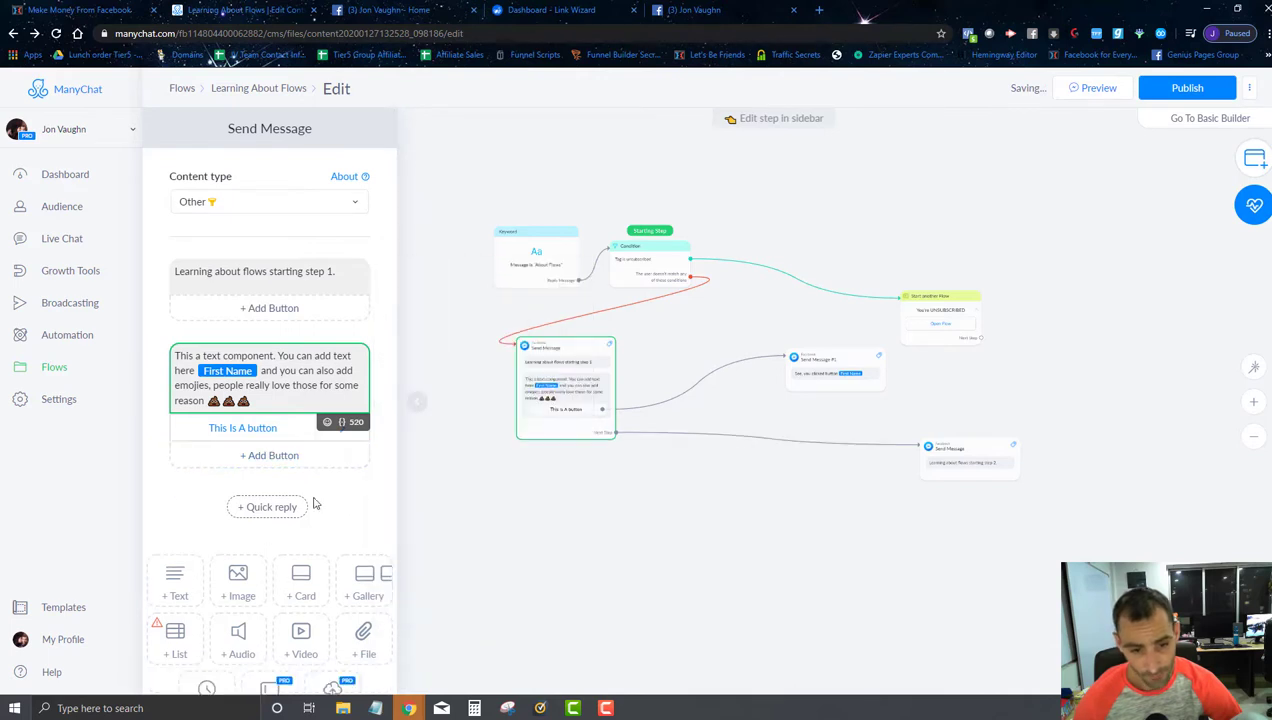
- Move the first Send Message step slightly left and up on the canvas and add a quick reply titled "Yes" to it
mouse_move(566, 348)
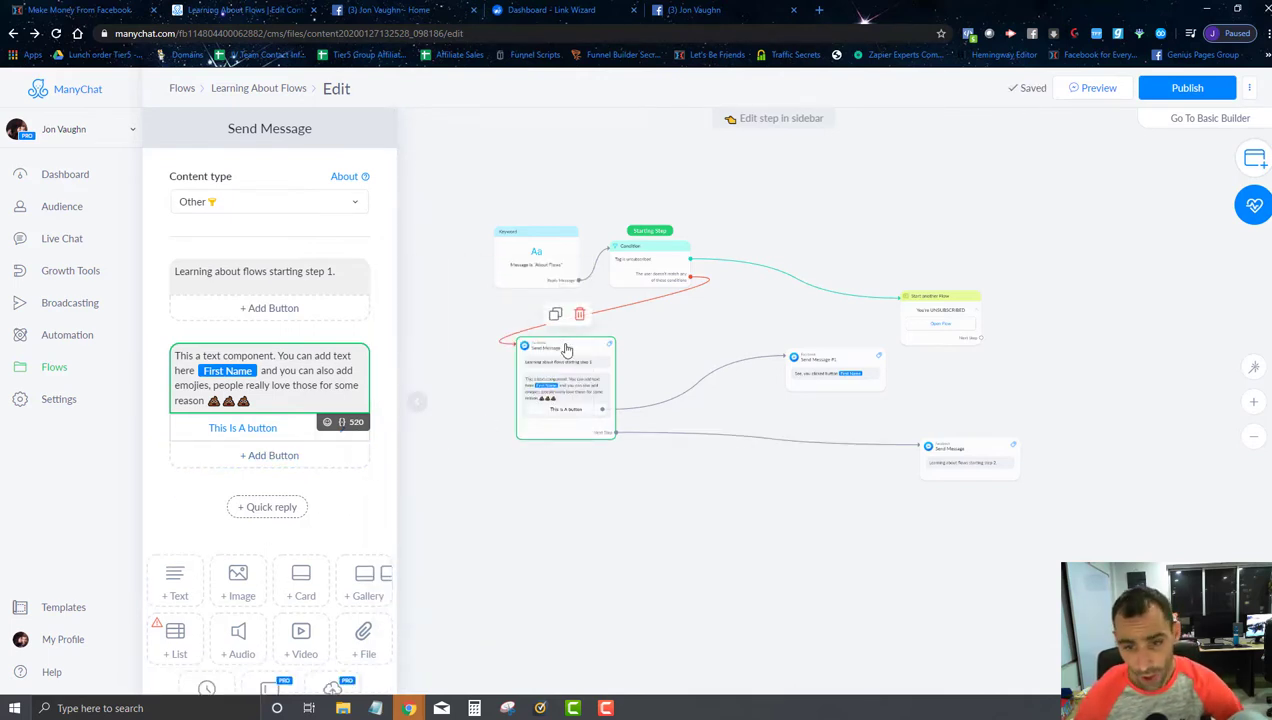
drag(566, 348, 529, 330)
scroll(265, 434, down, 1)
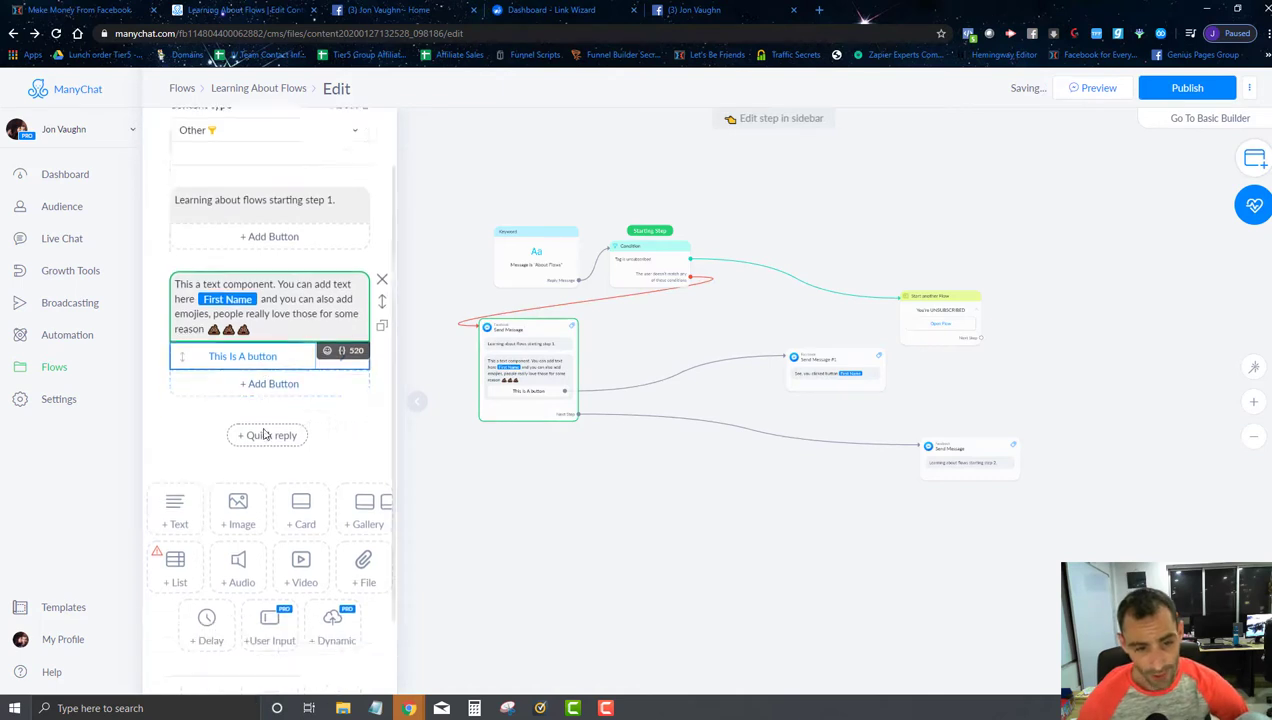
scroll(265, 434, down, 1)
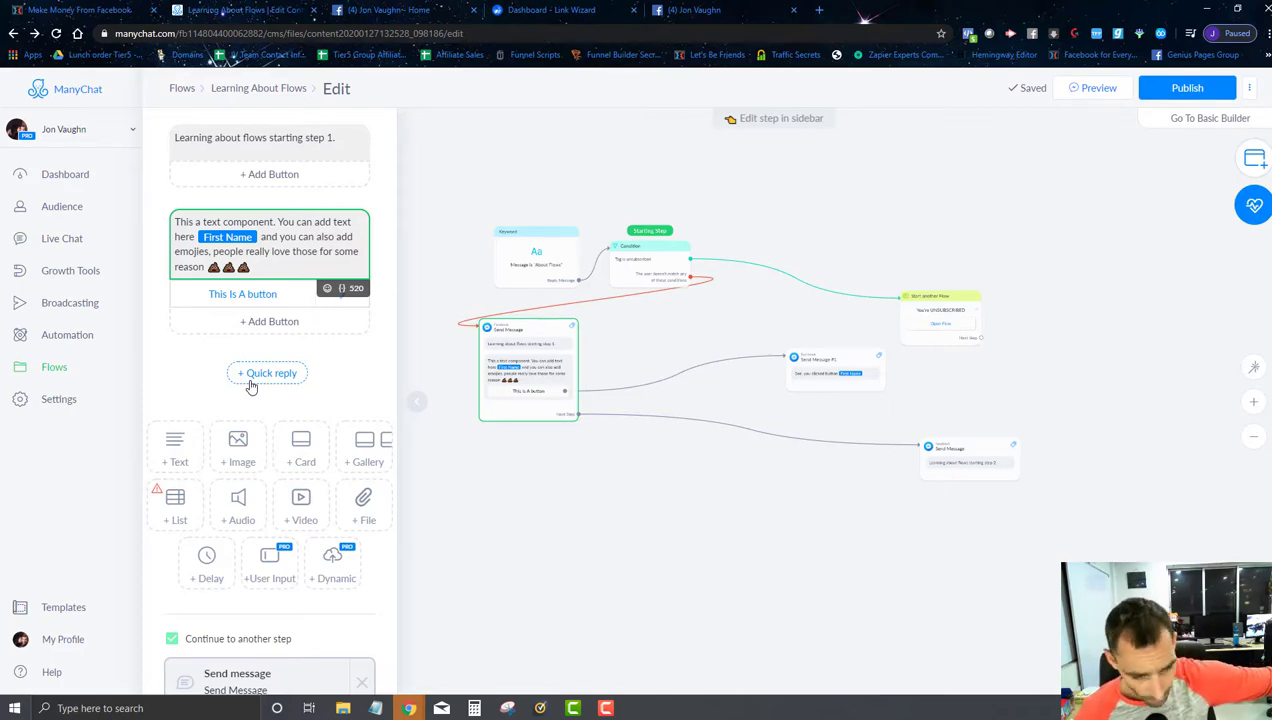
click(251, 381)
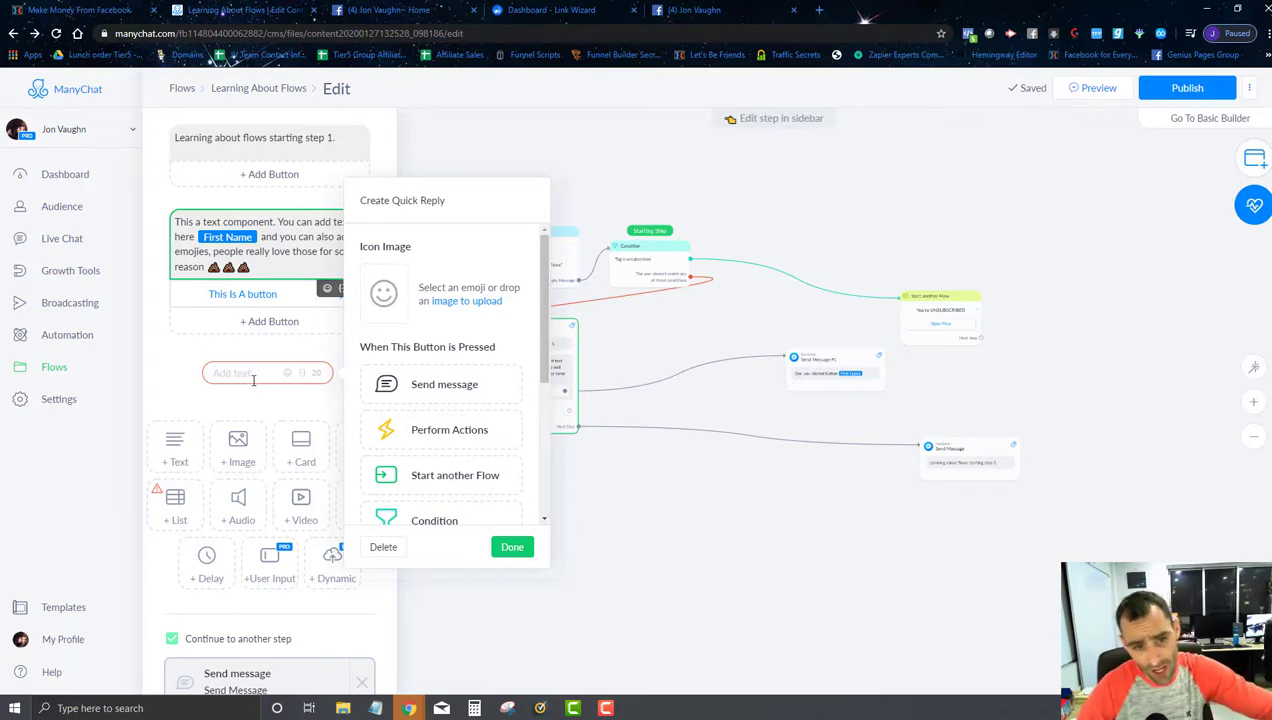
text(Yes)
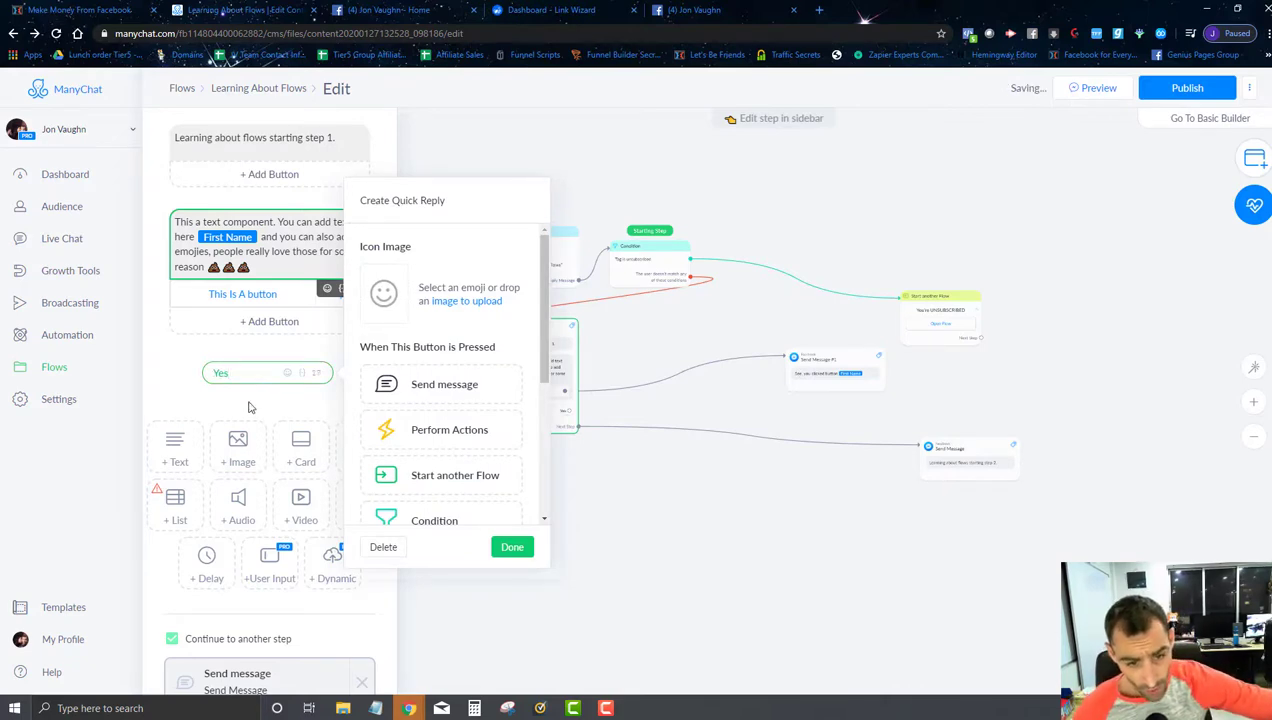
click(250, 407)
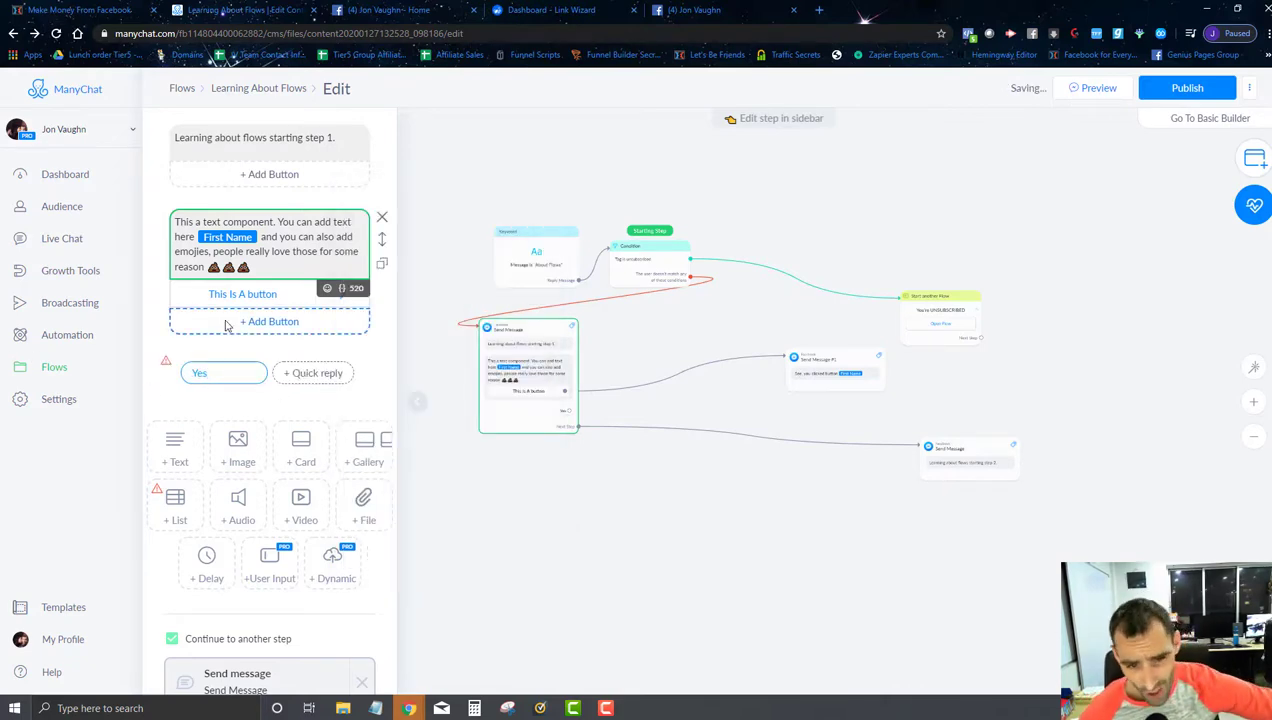
click(244, 372)
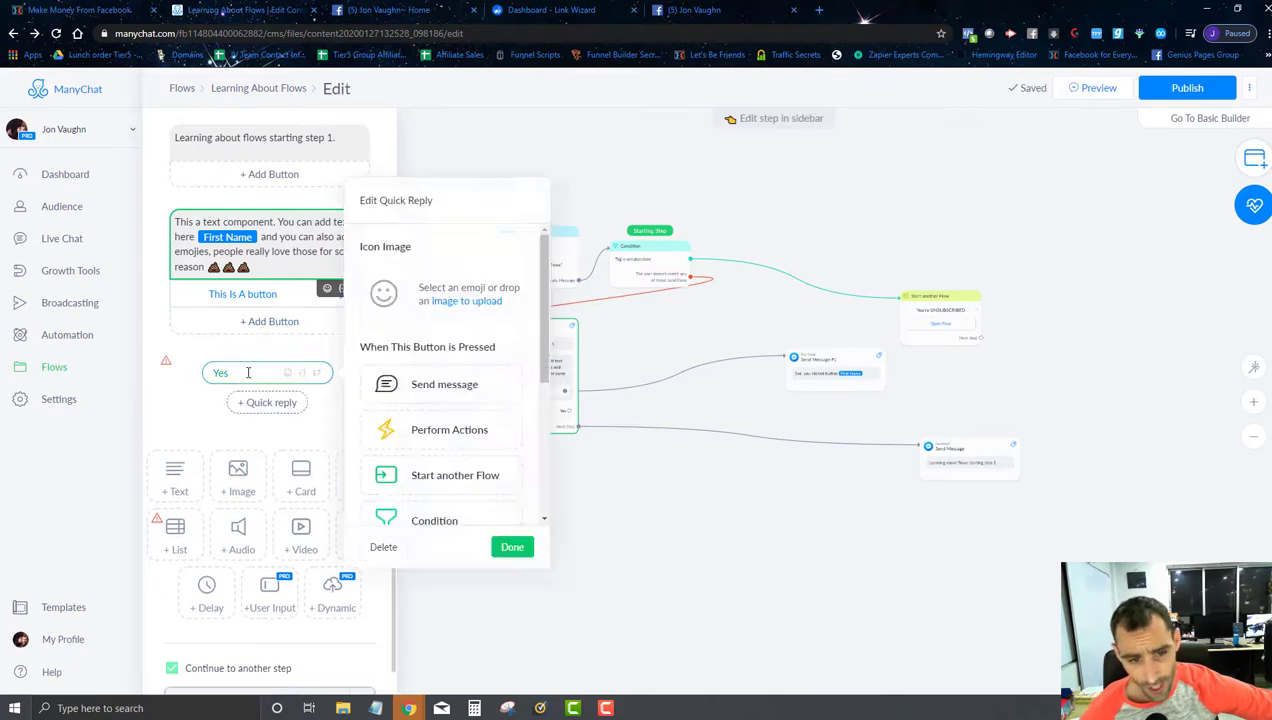
click(622, 528)
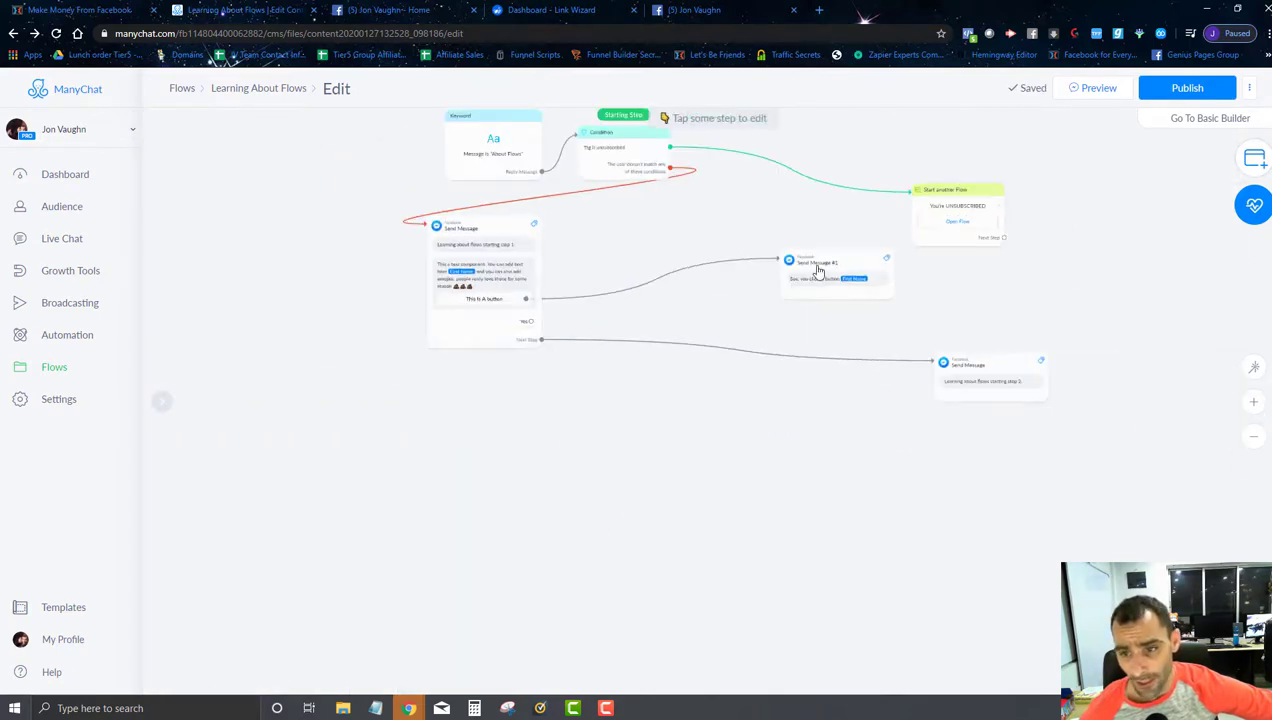
- Move Send Message #1 closer to the first Send Message step and link the Yes quick reply to a new Send Message step
drag(823, 264, 675, 226)
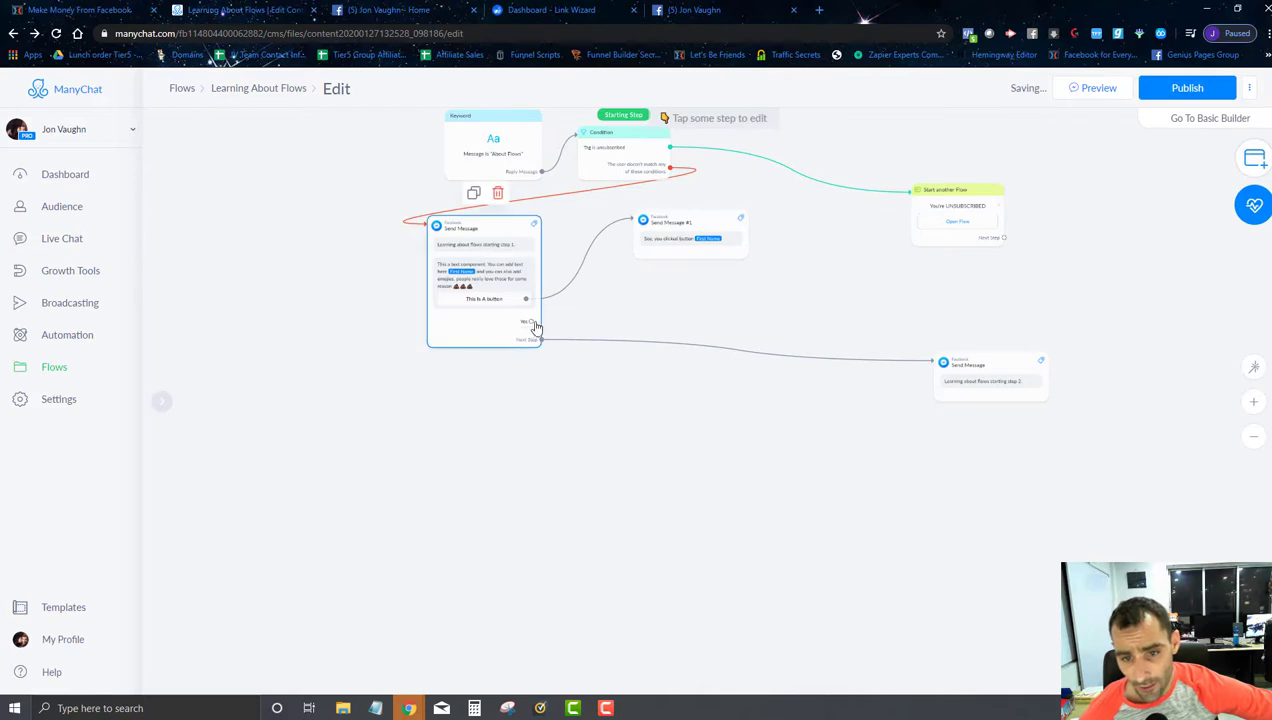
drag(531, 321, 640, 289)
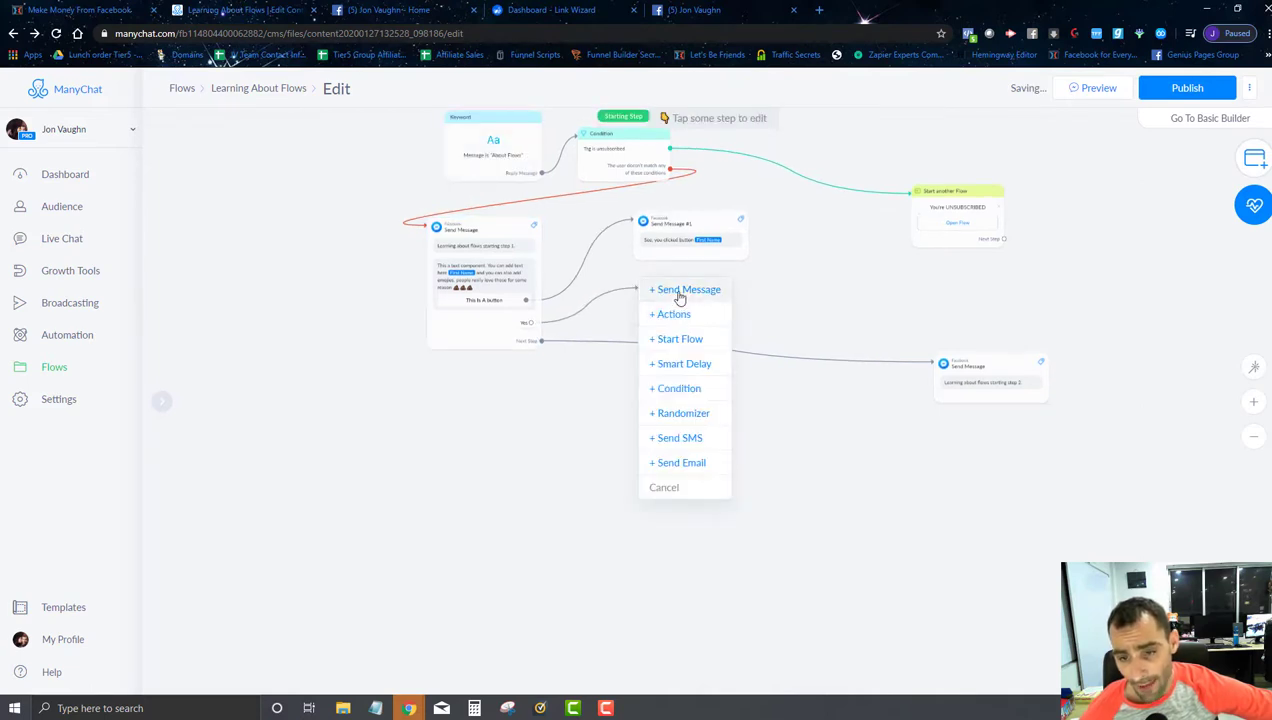
click(684, 290)
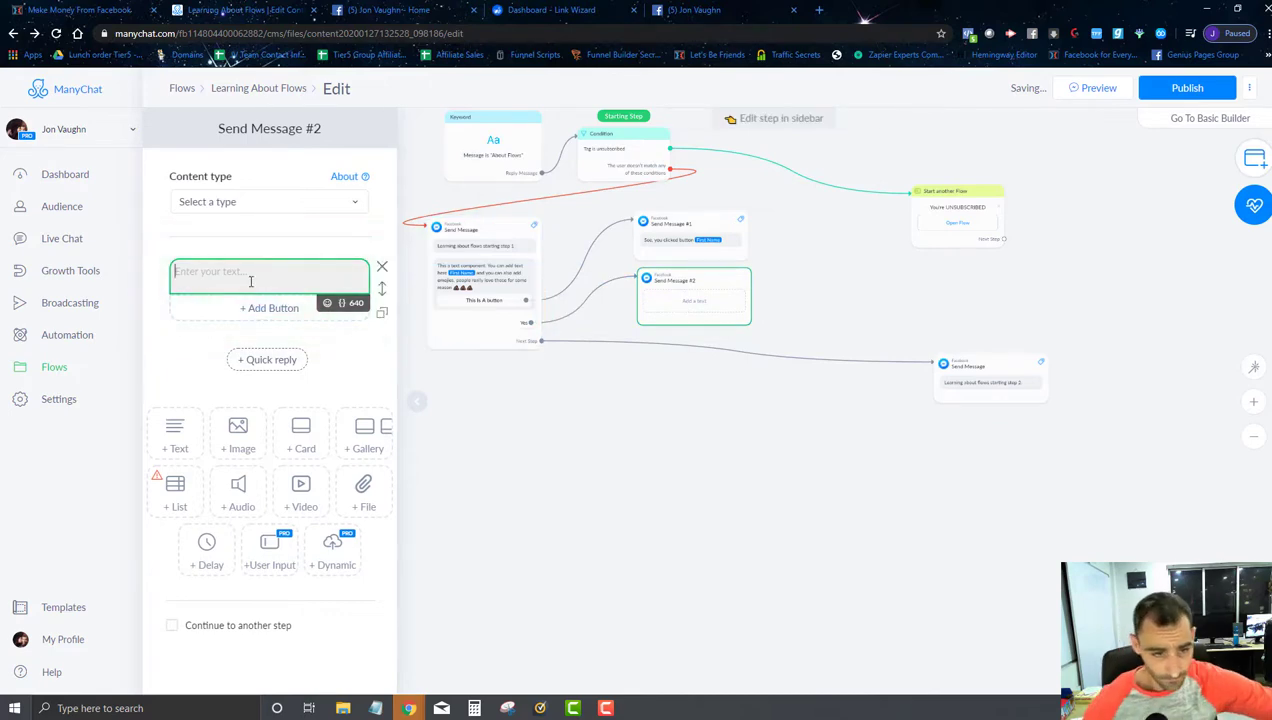
- Enter "You clicked the quick reply!!!!" as the text of Send Message #2
text(You clicke)
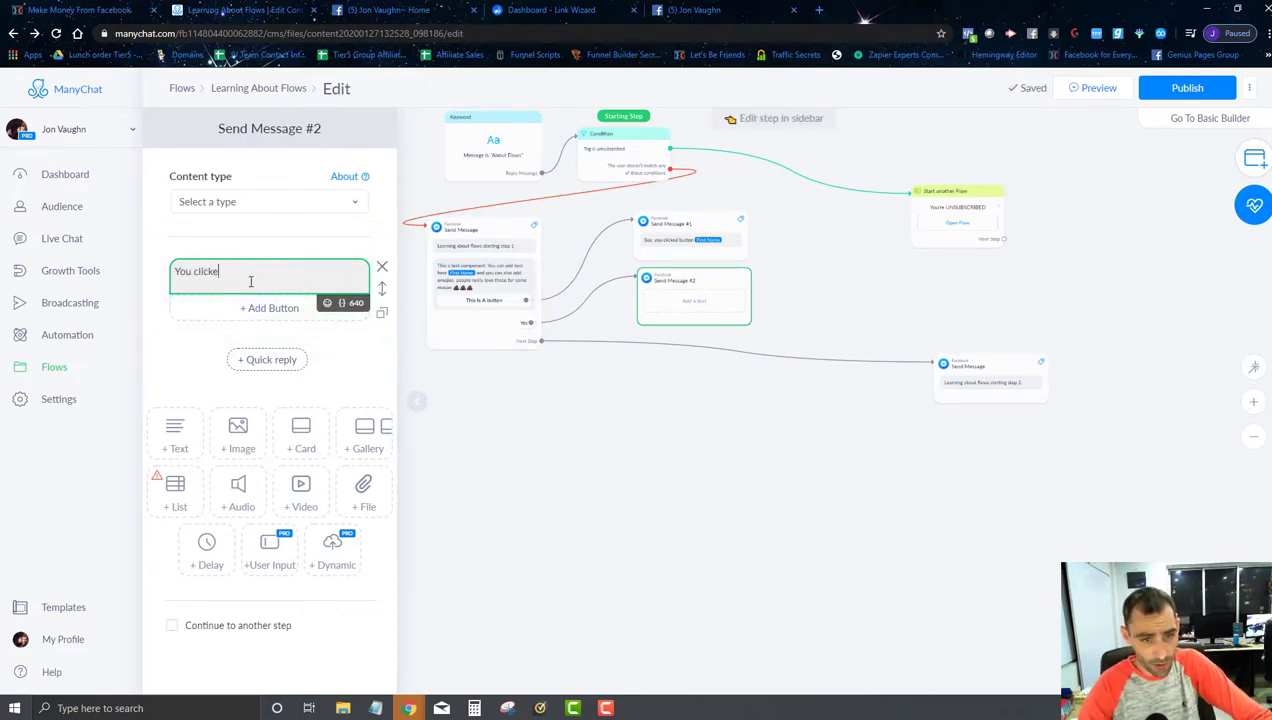
text(de)
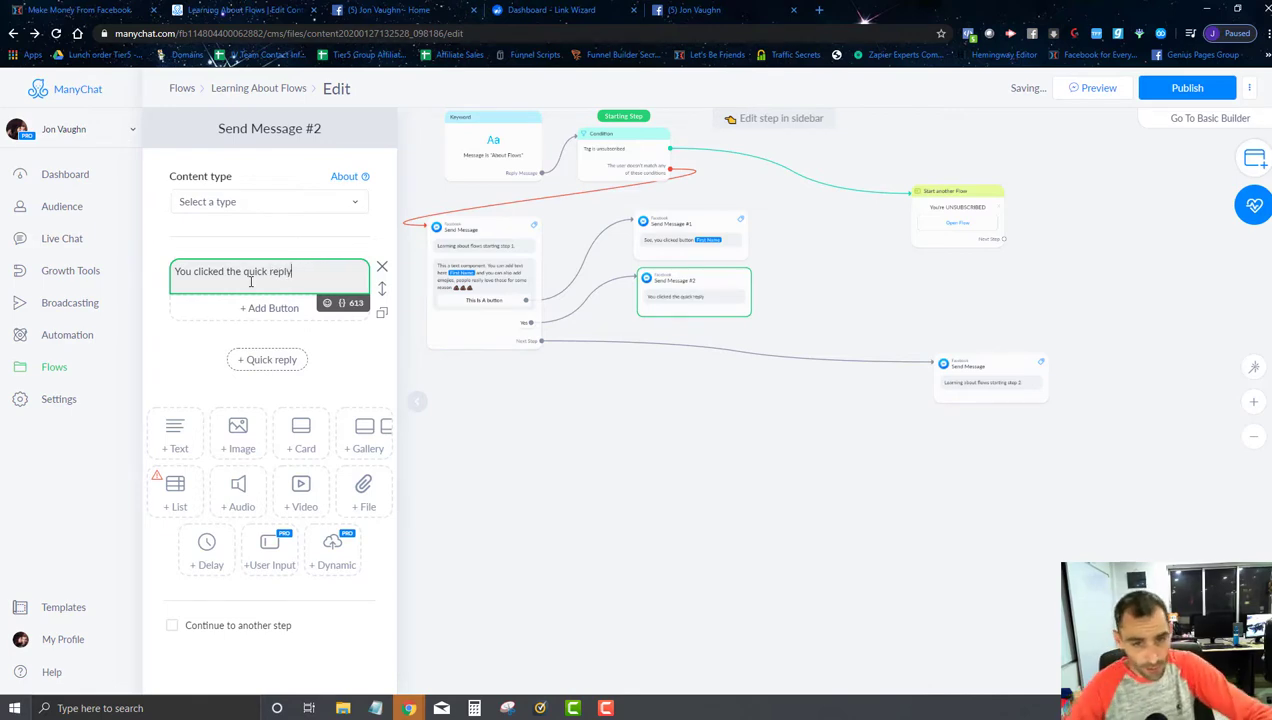
click(517, 457)
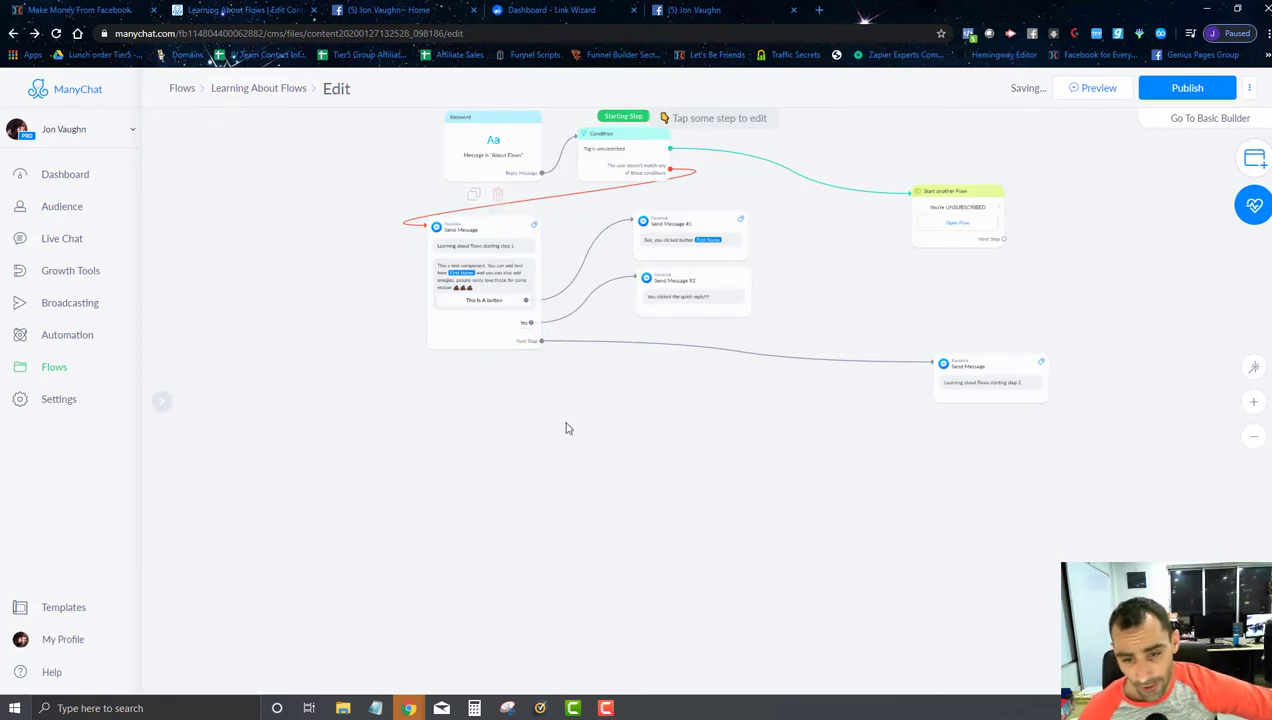
- Let Send Message #2 continue to another step and connect it to the "Learning about flows starting step 2" message
click(720, 310)
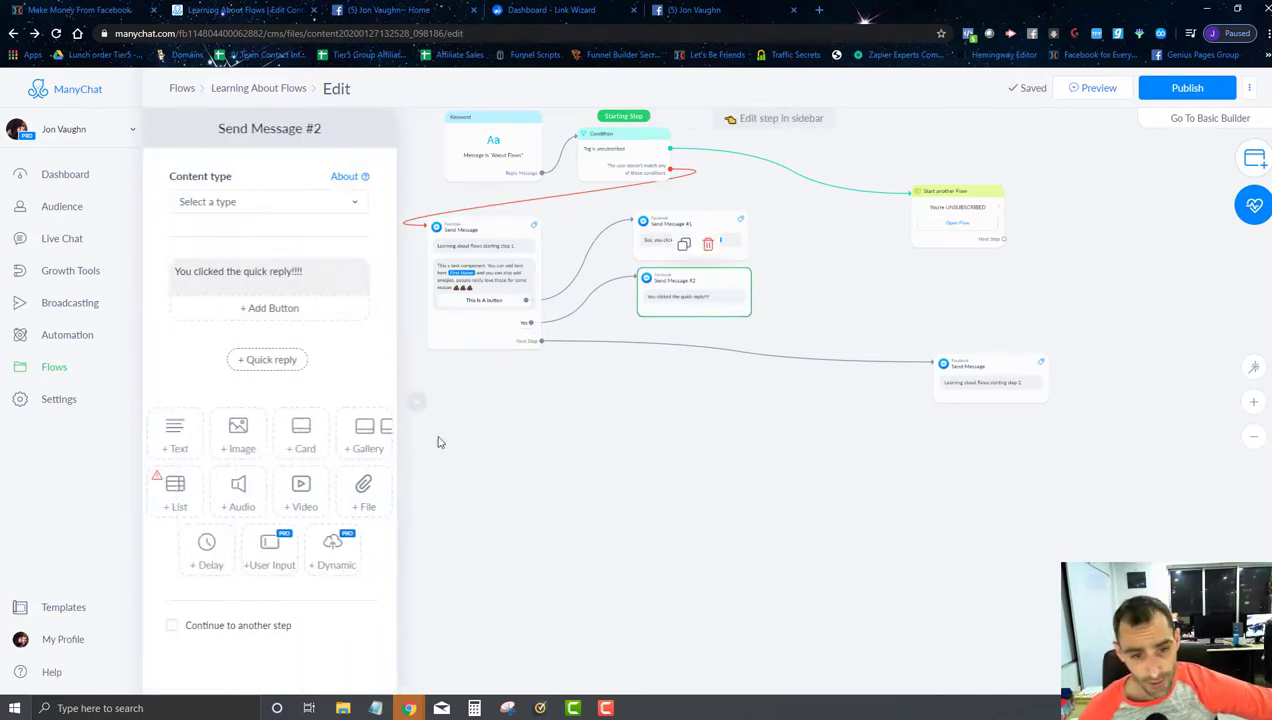
click(172, 626)
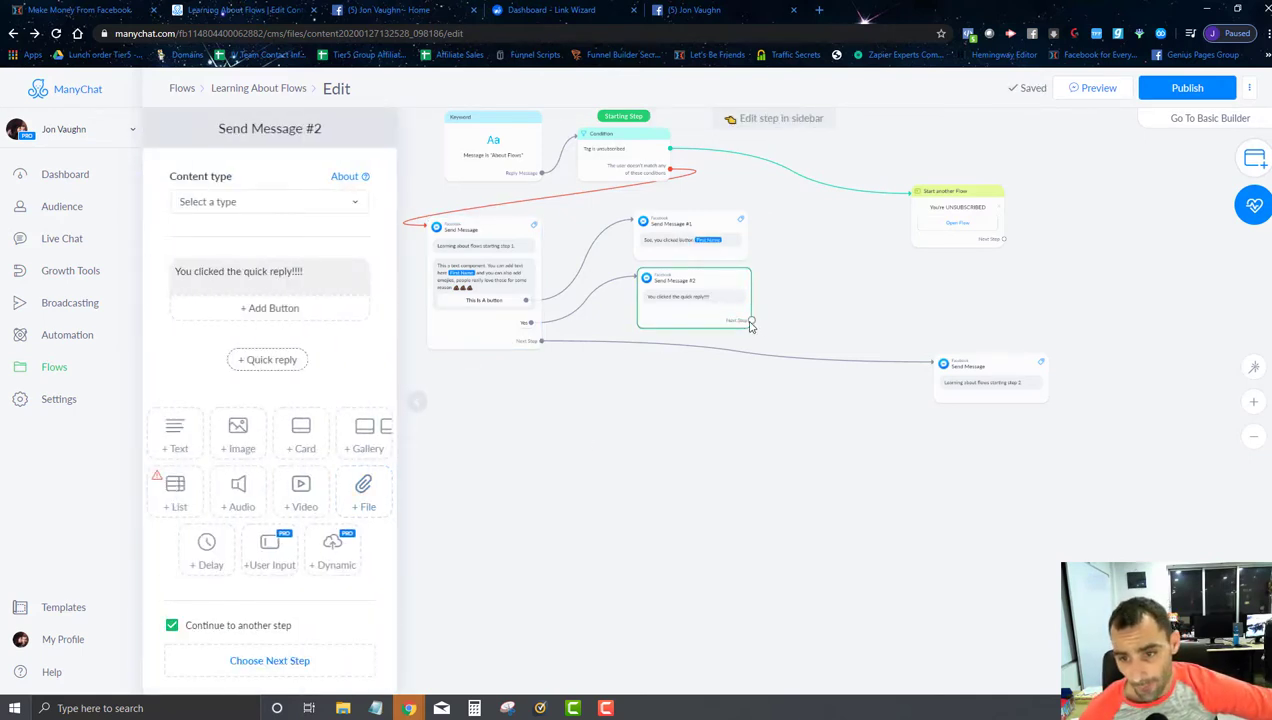
click(751, 322)
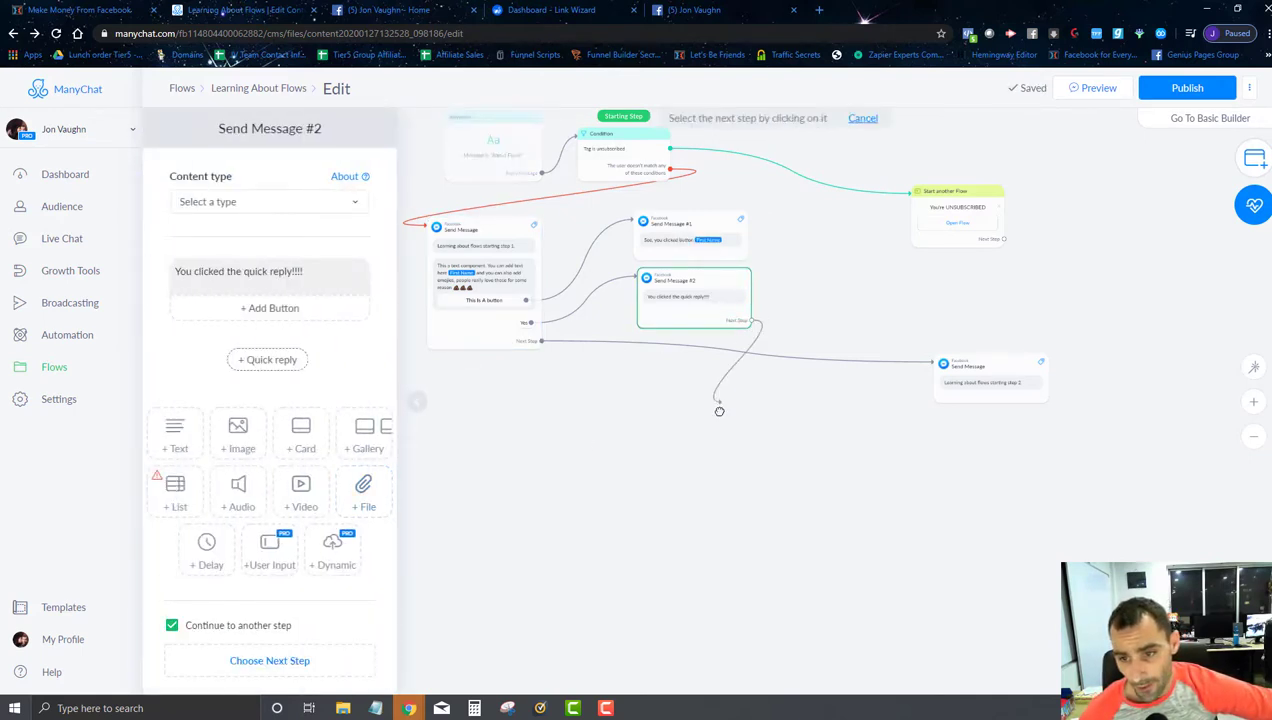
click(805, 318)
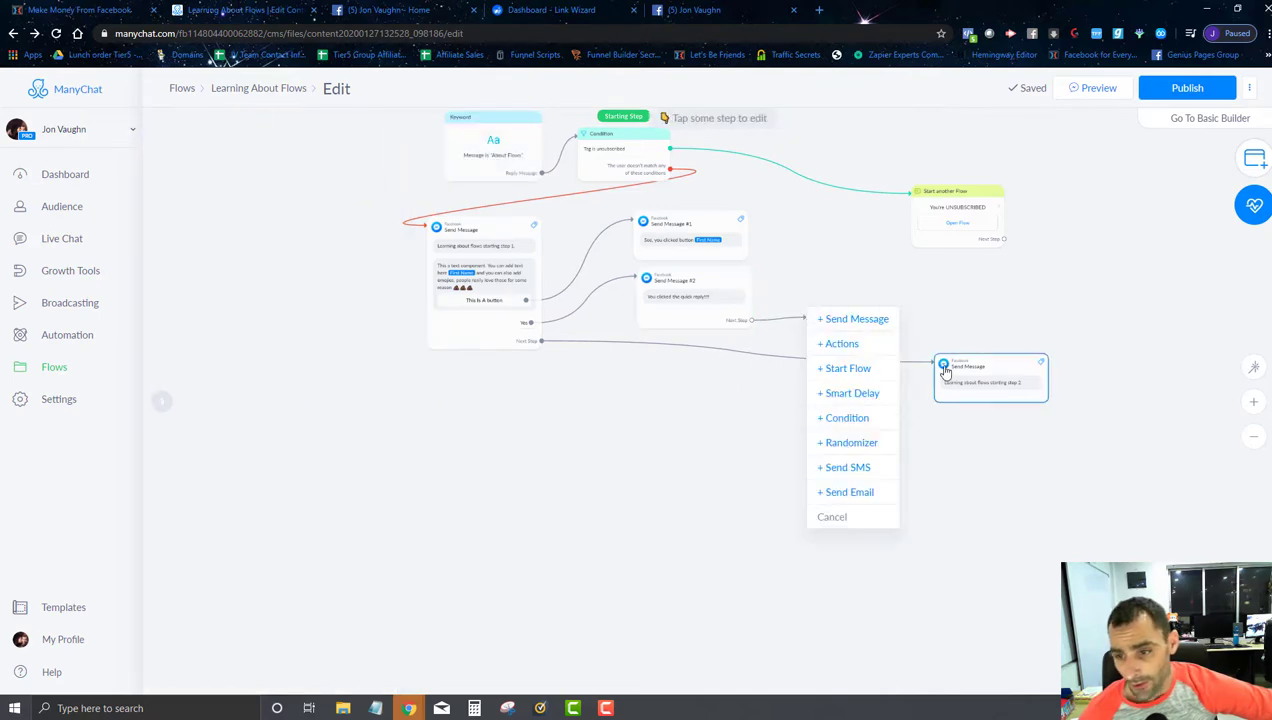
click(752, 322)
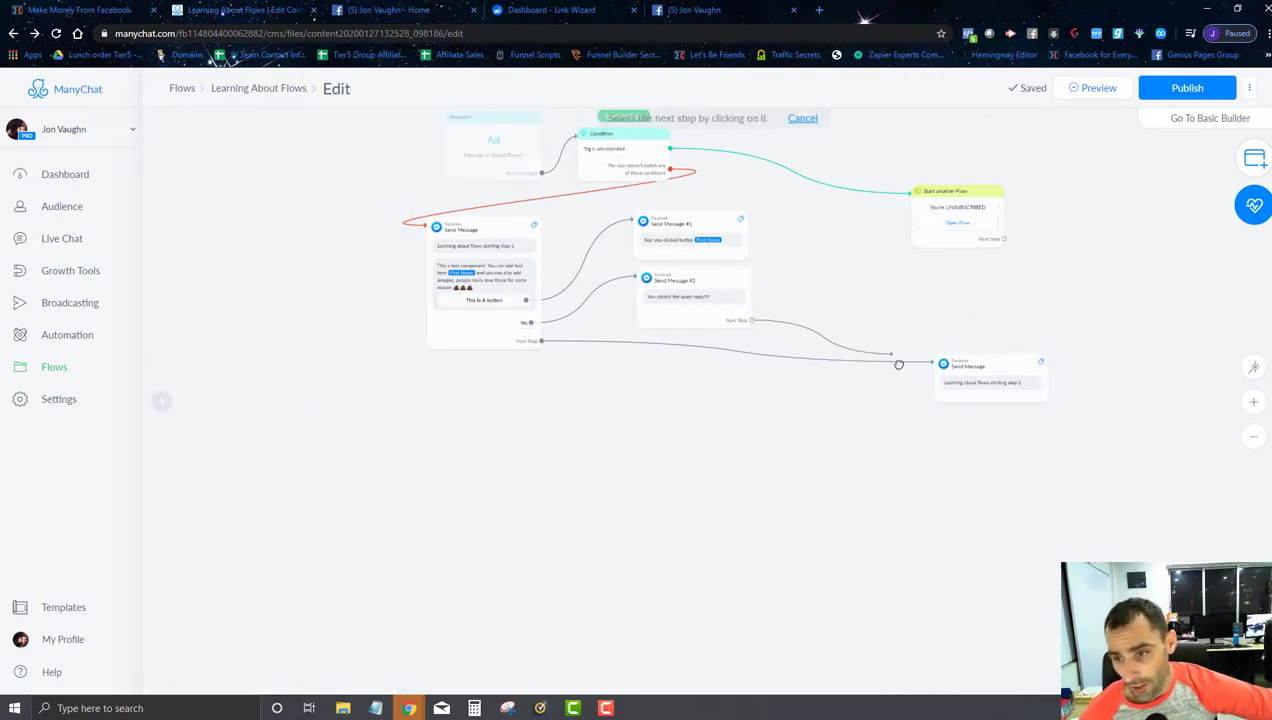
click(937, 365)
- Let Send Message #1 continue to another step and connect it to the "Learning about flows starting step 2" message
click(708, 240)
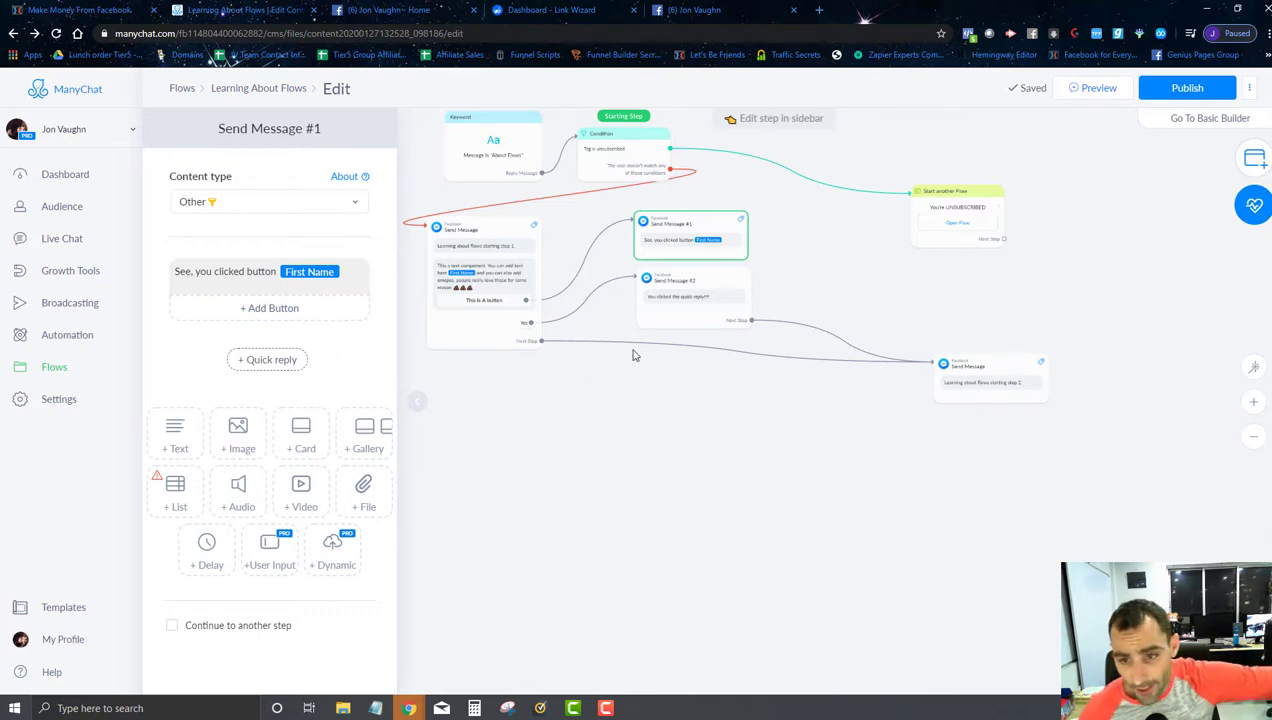
click(172, 625)
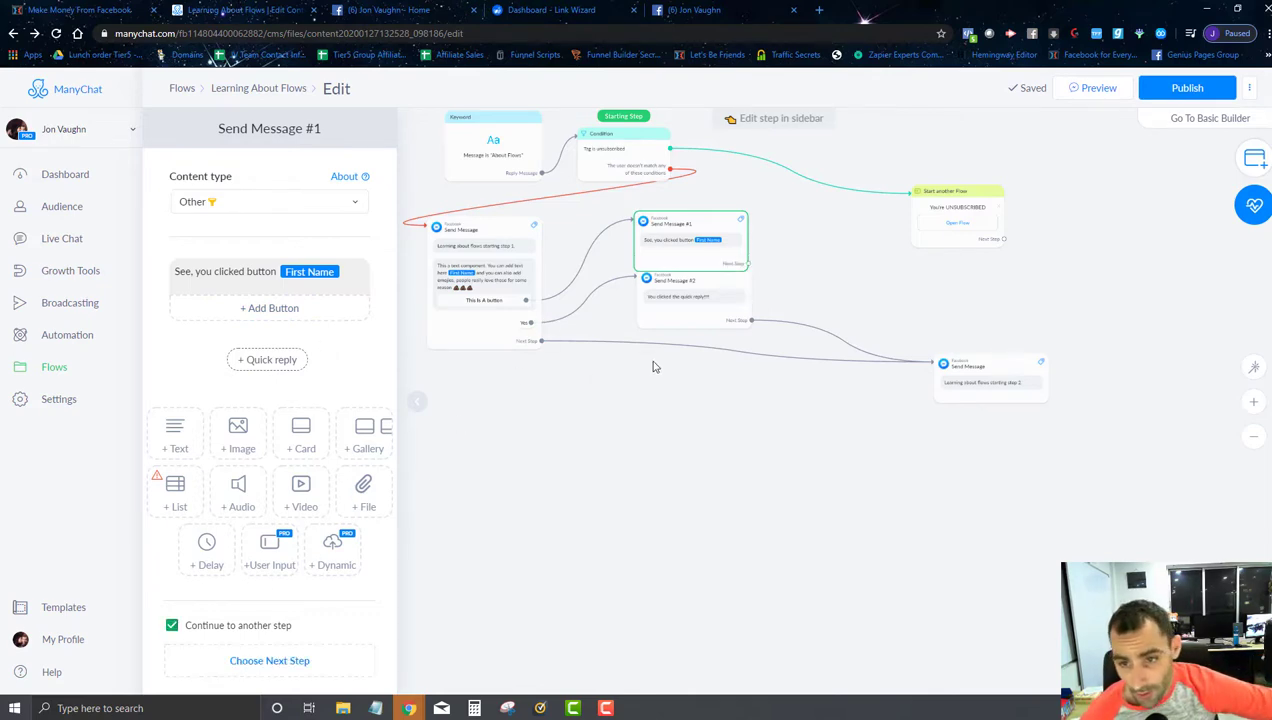
click(748, 264)
click(965, 375)
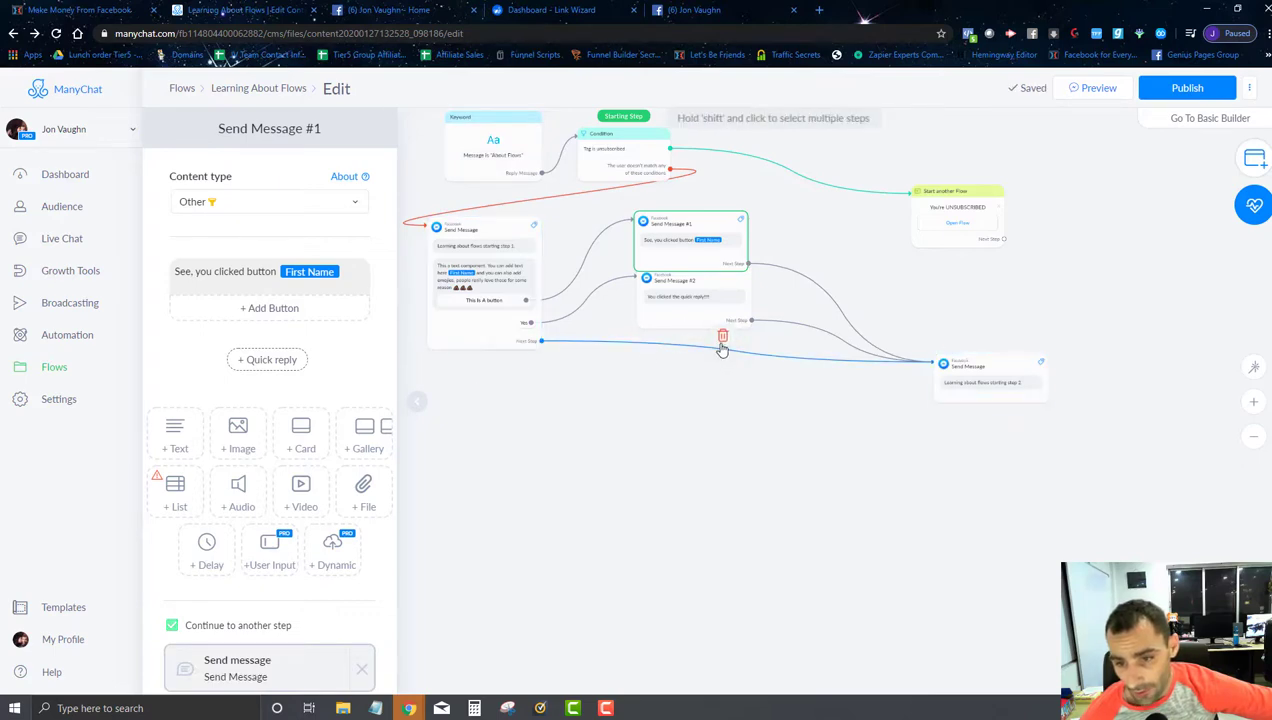
- Delete the next-step connection of the first Send Message step and turn off its option to continue to another step
click(722, 338)
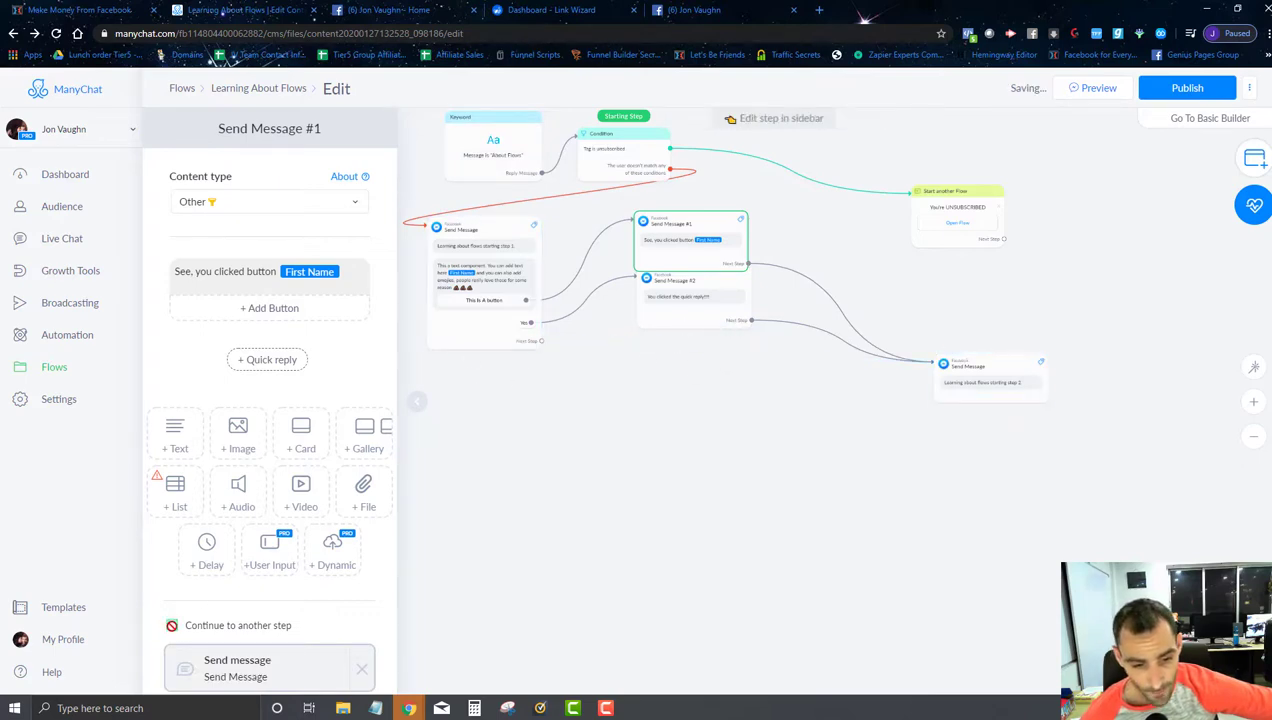
click(480, 335)
scroll(163, 640, down, 3)
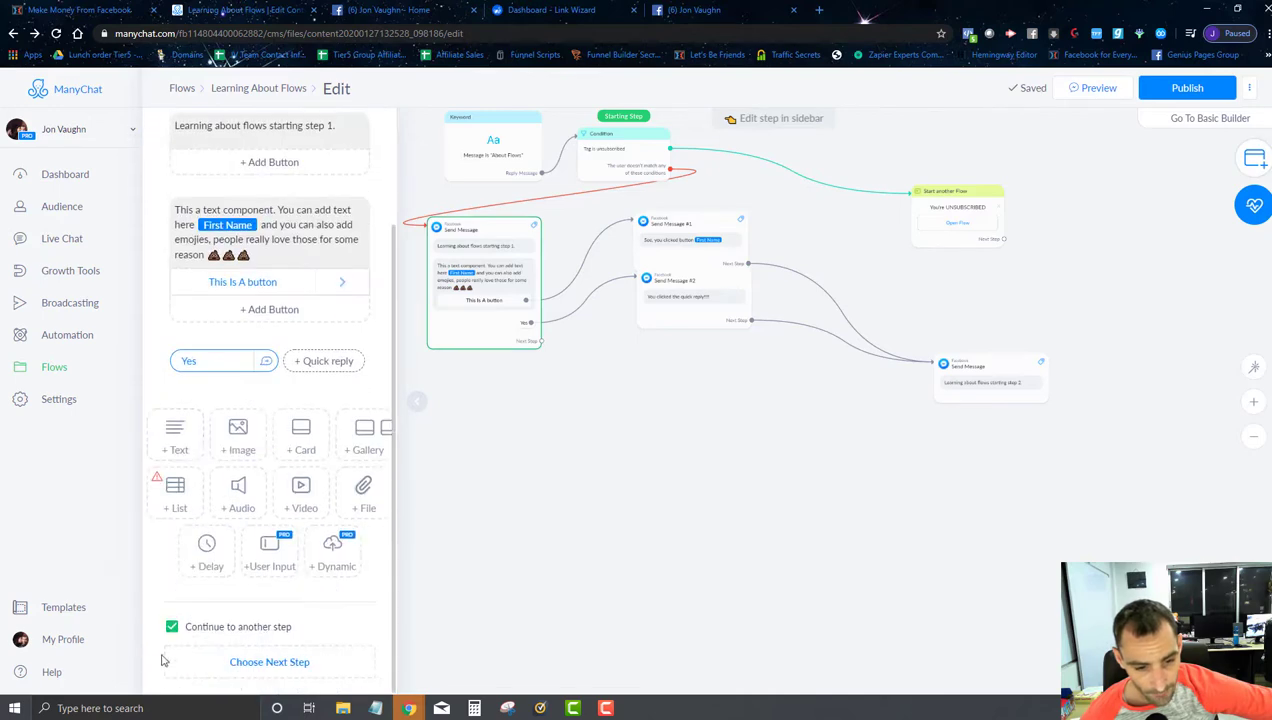
click(172, 627)
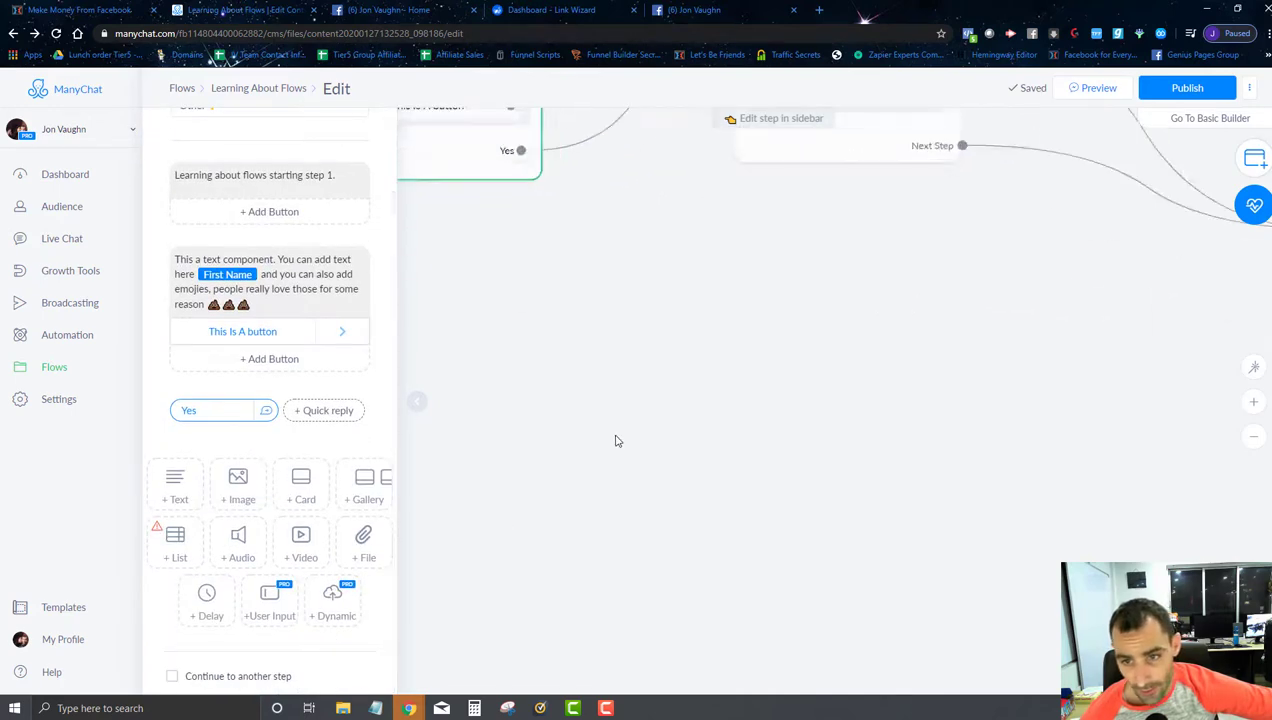
- Space out the first Send Message, Send Message #1 and Send Message #2 on the canvas, placing #2 well below #1
drag(682, 435, 695, 596)
drag(757, 392, 776, 566)
drag(754, 471, 767, 363)
drag(740, 407, 775, 456)
drag(563, 372, 606, 384)
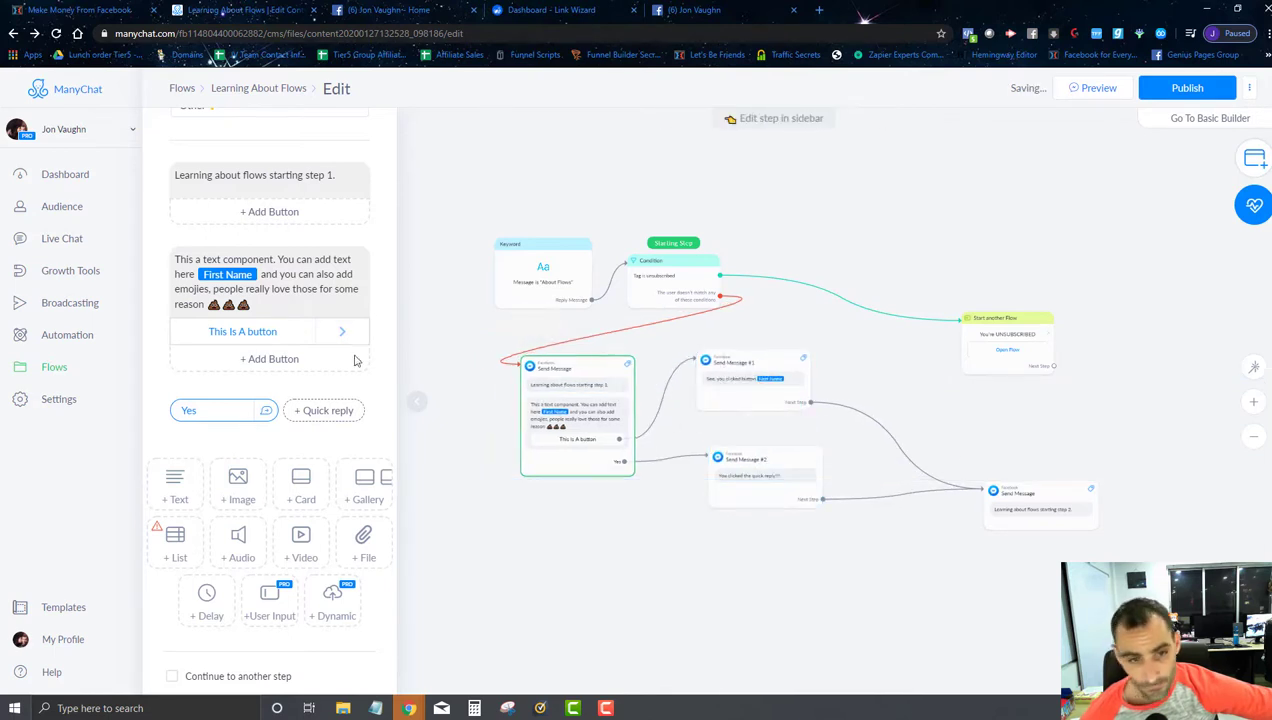
- Add "Either click the button or the quick reply." after a blank line at the end of the second text block
click(291, 303)
key(Return)
key(Return)
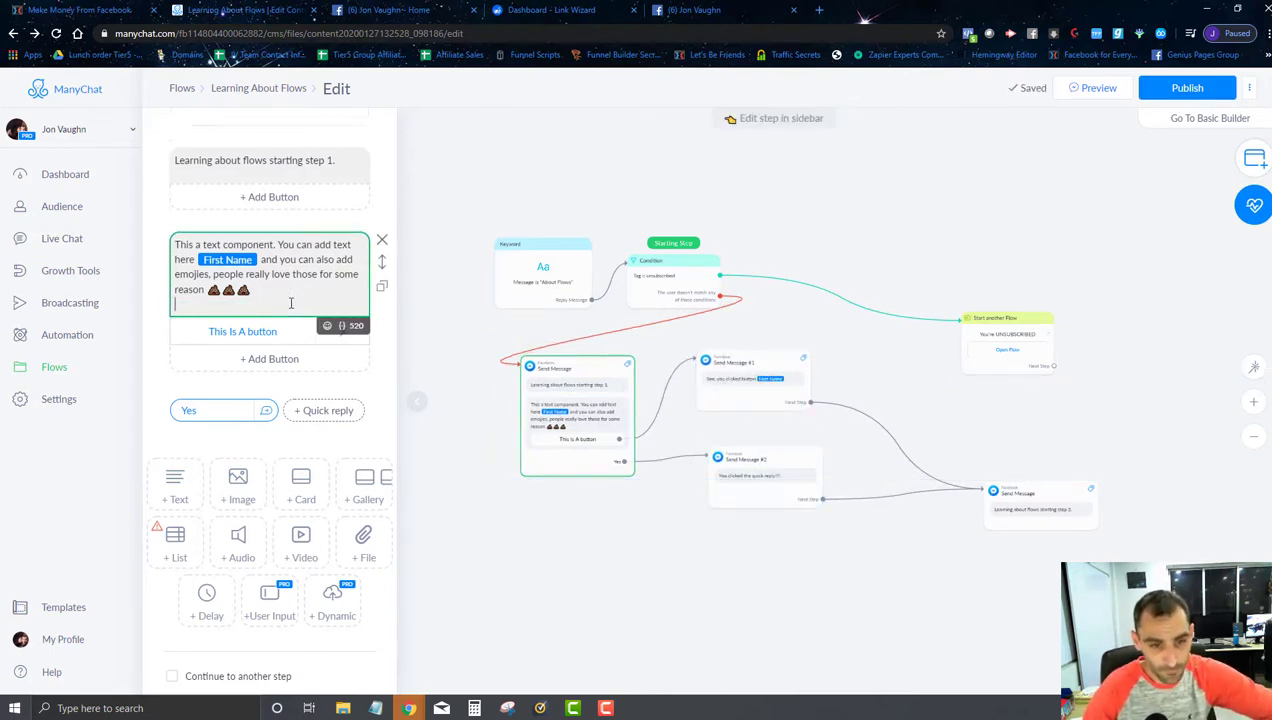
text(Either click the button or the quick reply.)
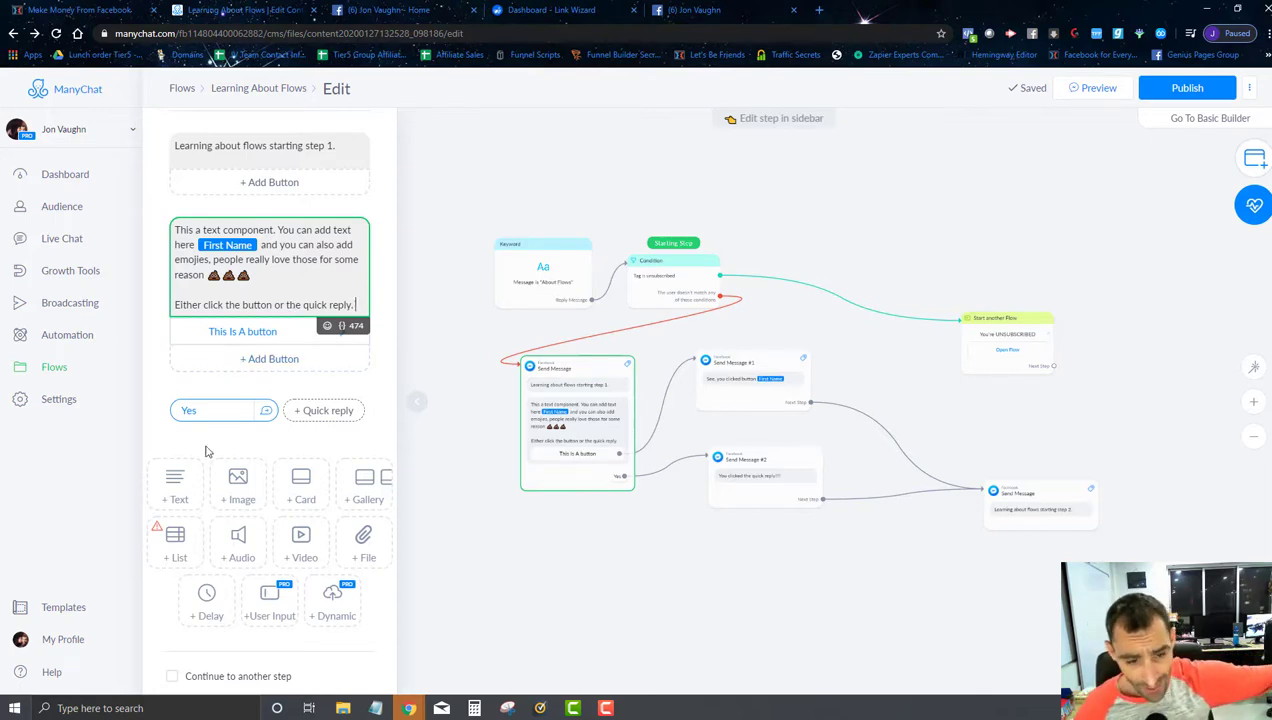
- Add an empty text block and an image block to the first Send Message step, and remove both of them
click(176, 485)
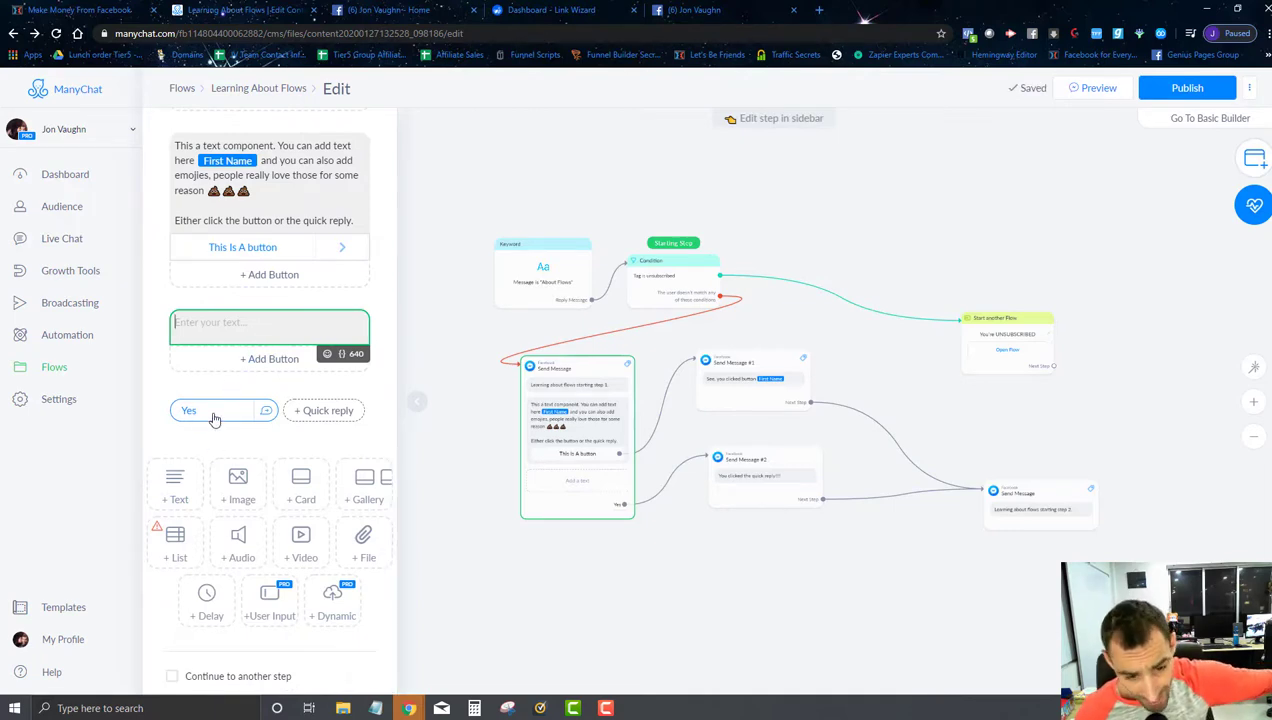
click(238, 485)
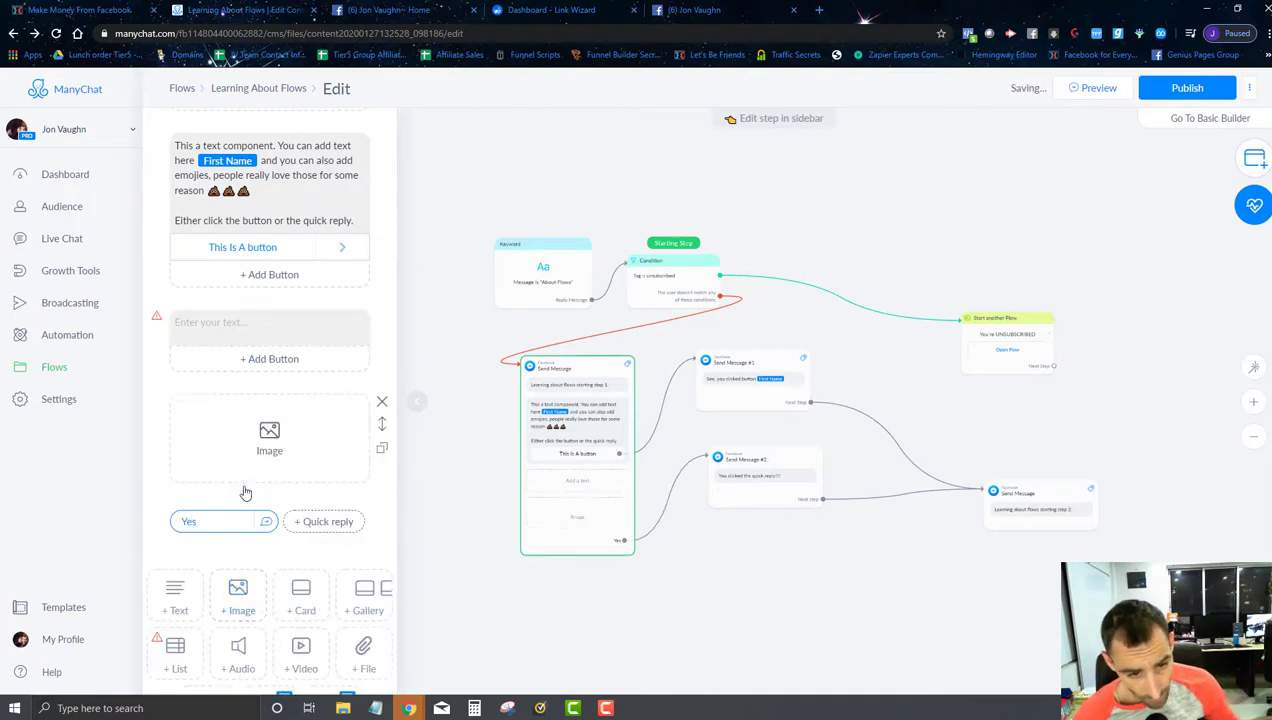
click(380, 403)
click(381, 317)
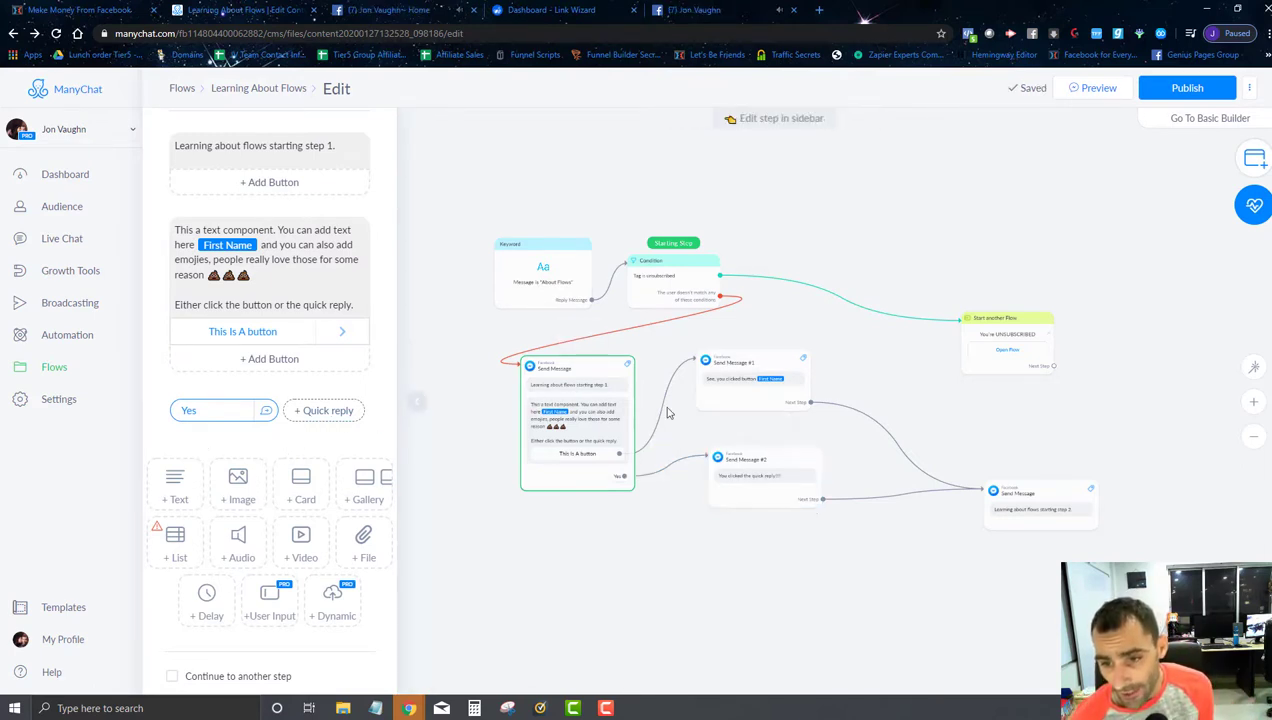
- Publish the Learning About Flows flow
click(1187, 88)
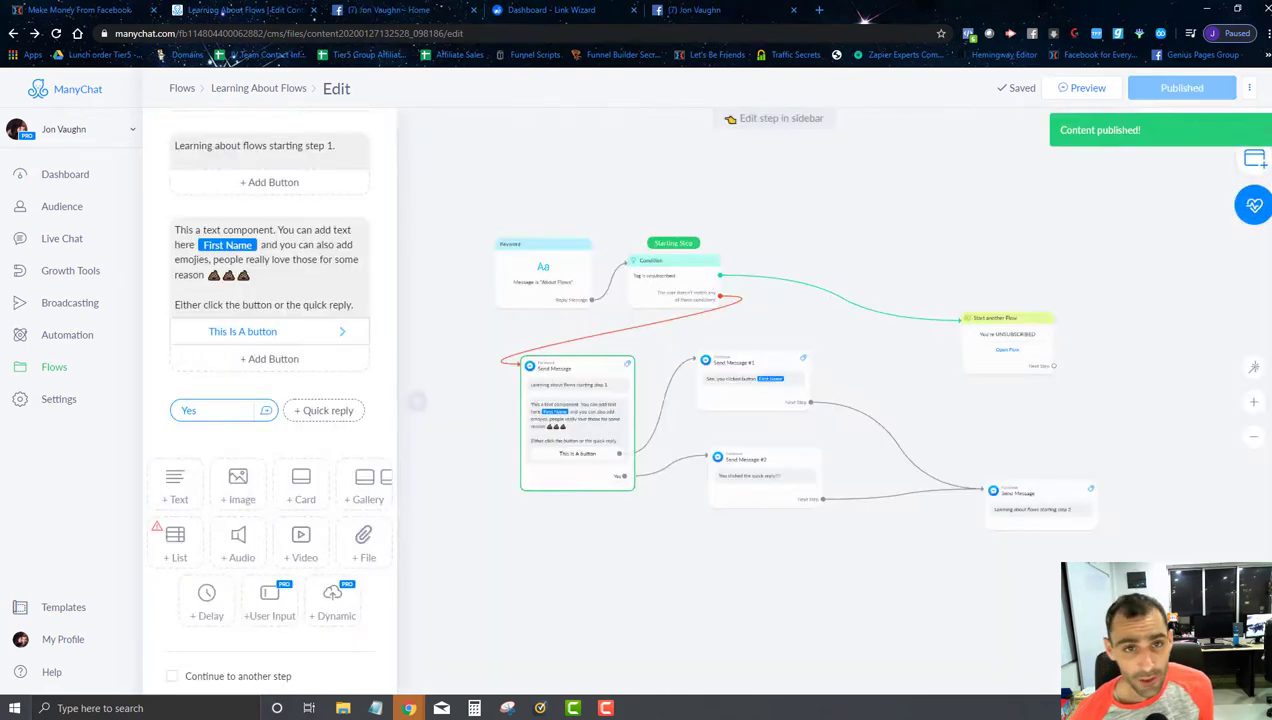
- Switch to the Facebook page and reply "5+ years" to the contact in the open chat
click(400, 10)
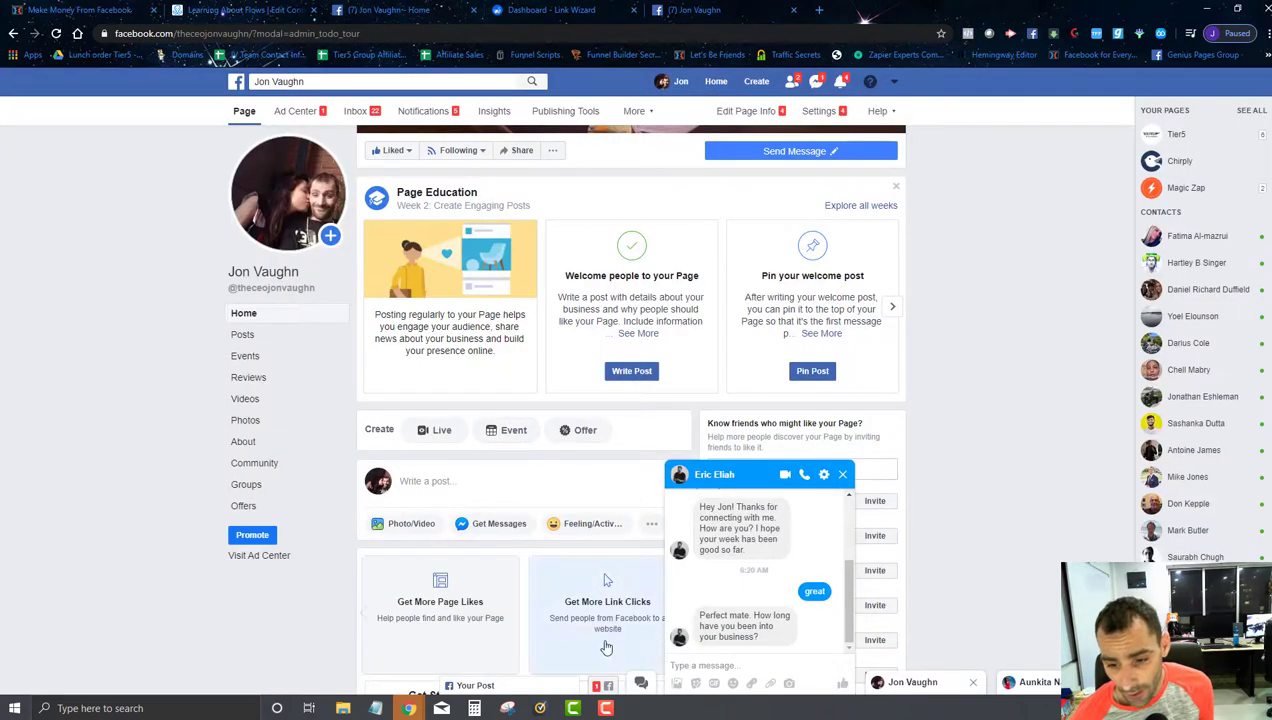
click(703, 665)
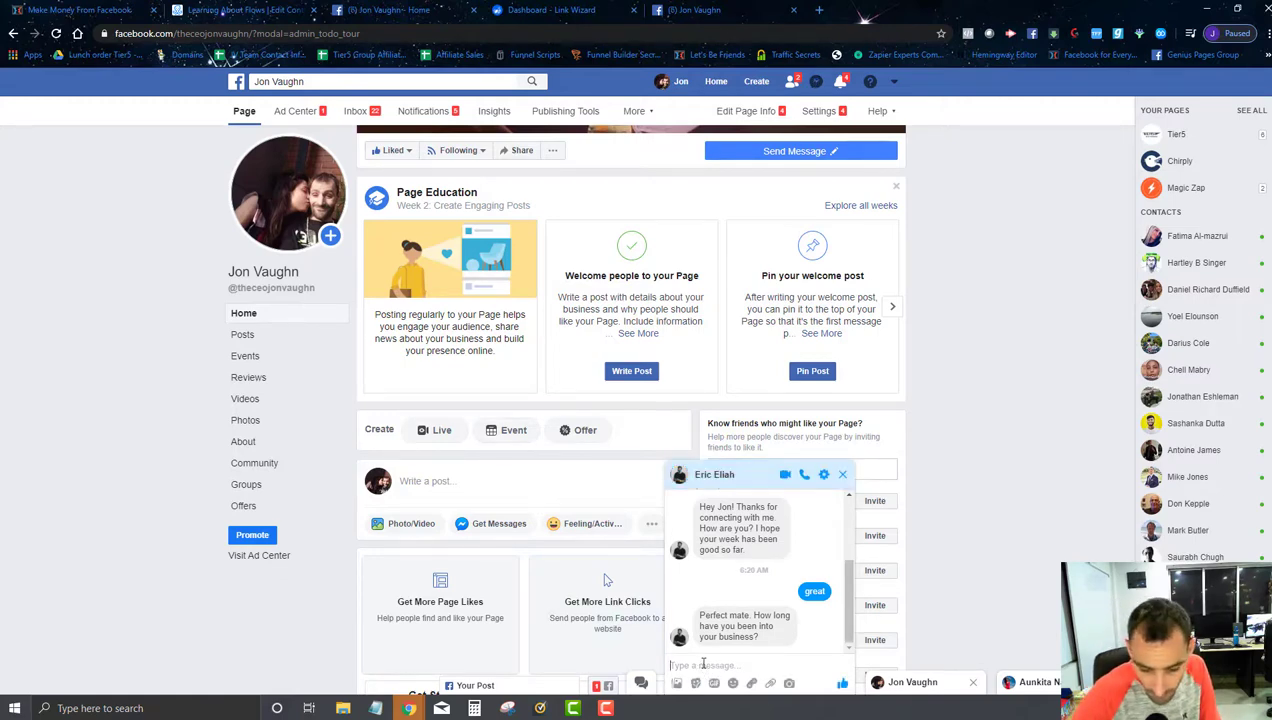
text(5+ years)
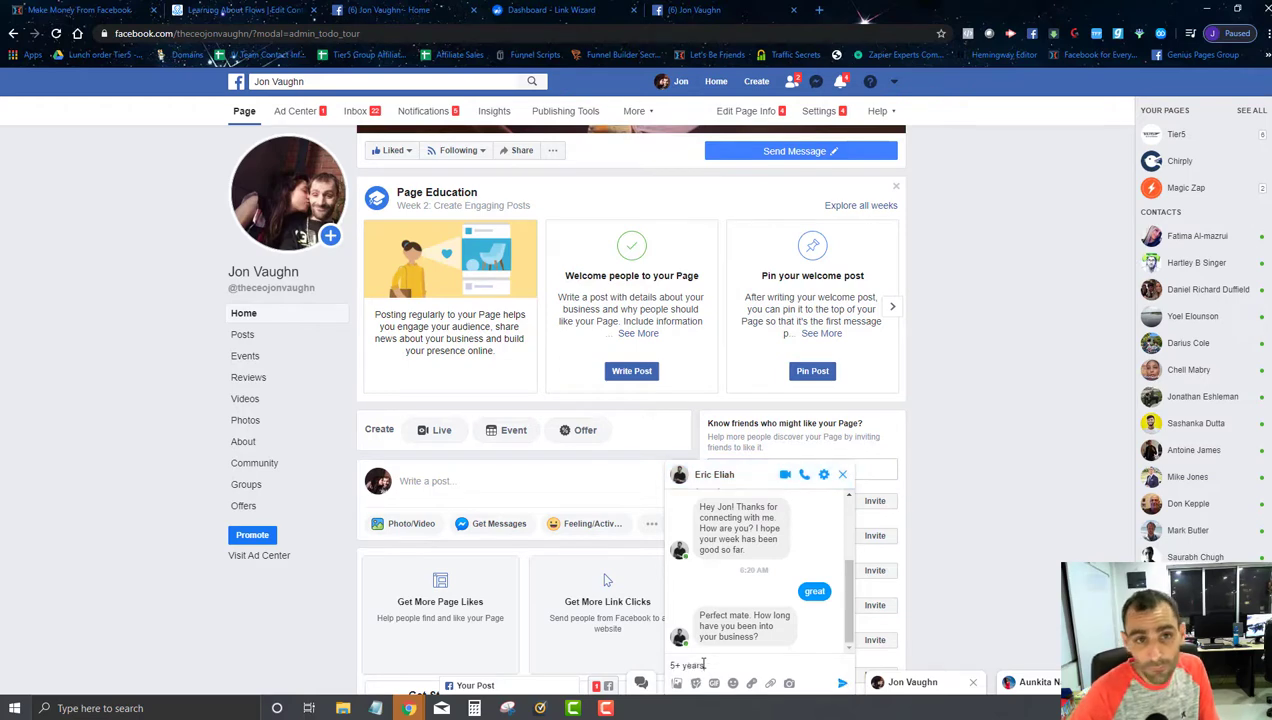
key(Return)
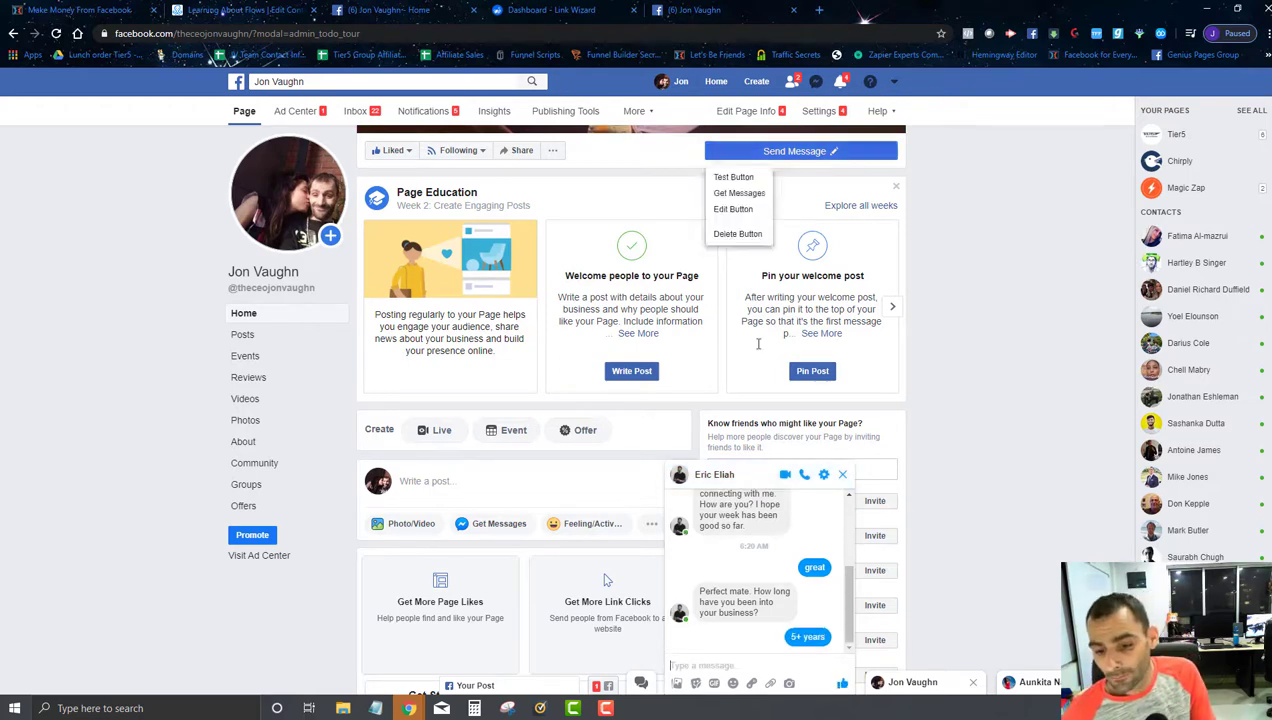
- Open the Facebook home page and send "about flows" to the page's bot in its chat to trigger the flow
click(820, 11)
text(fa)
key(Return)
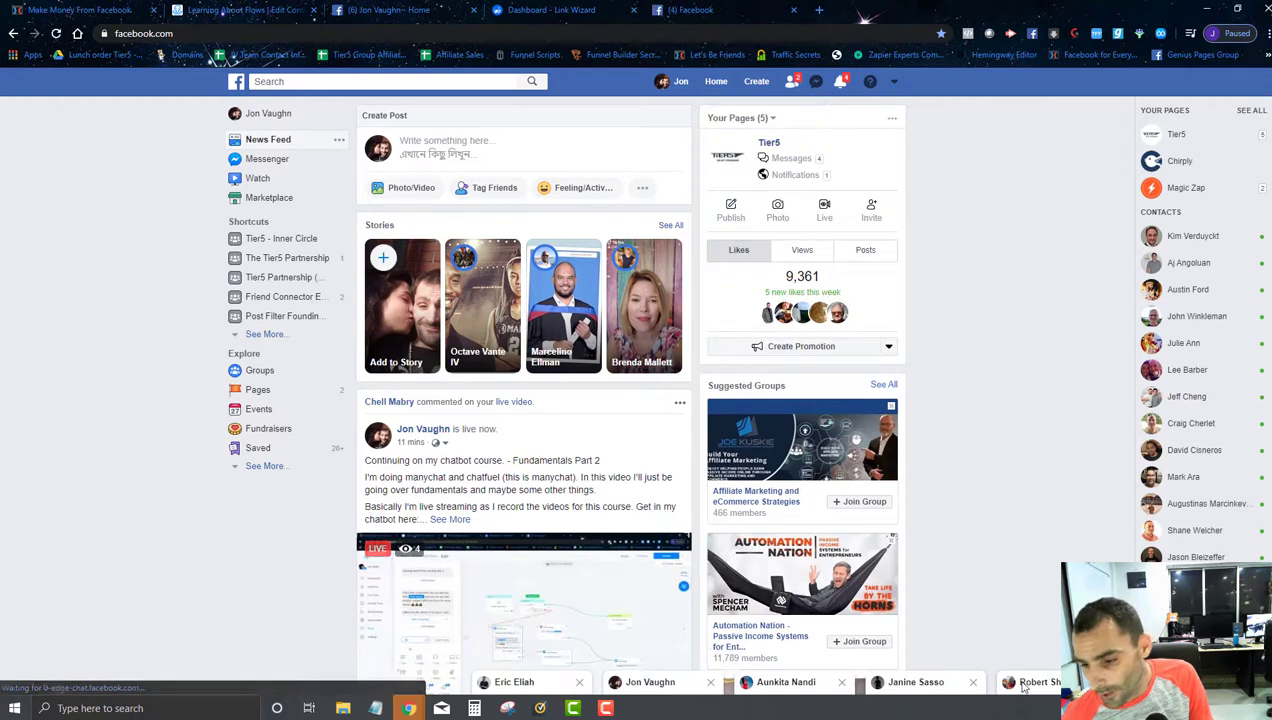
click(680, 687)
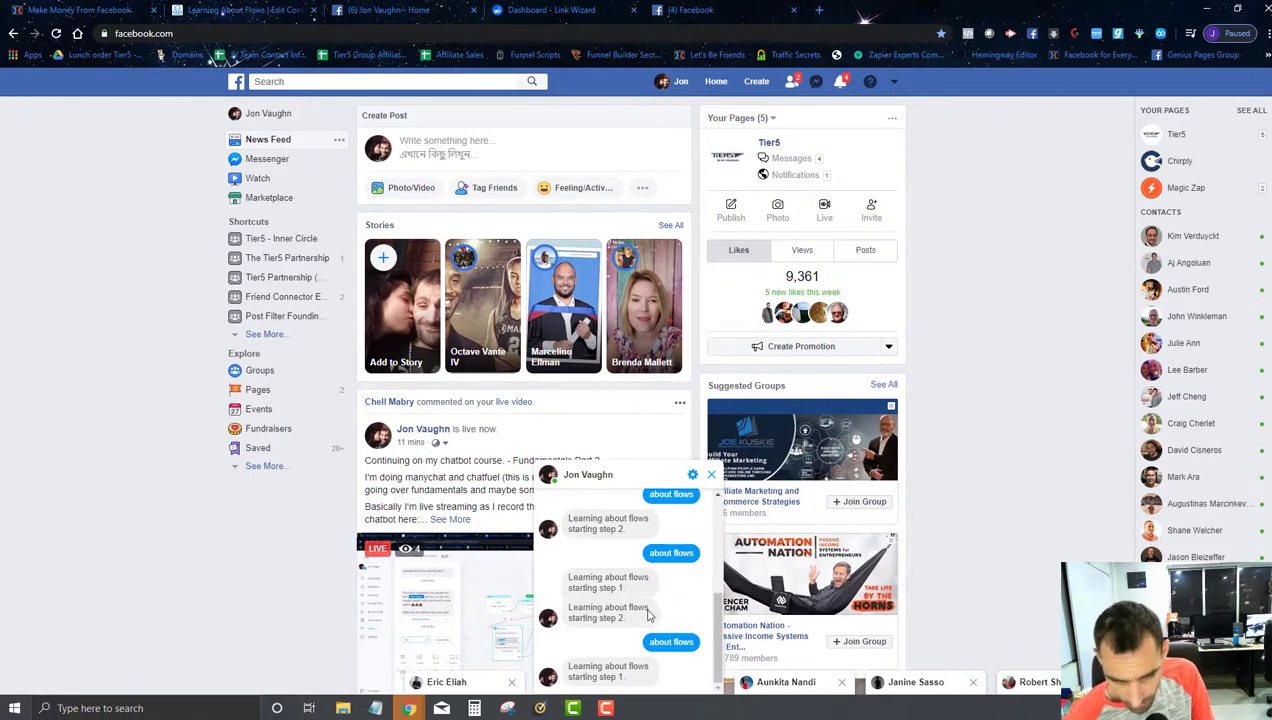
text(ab)
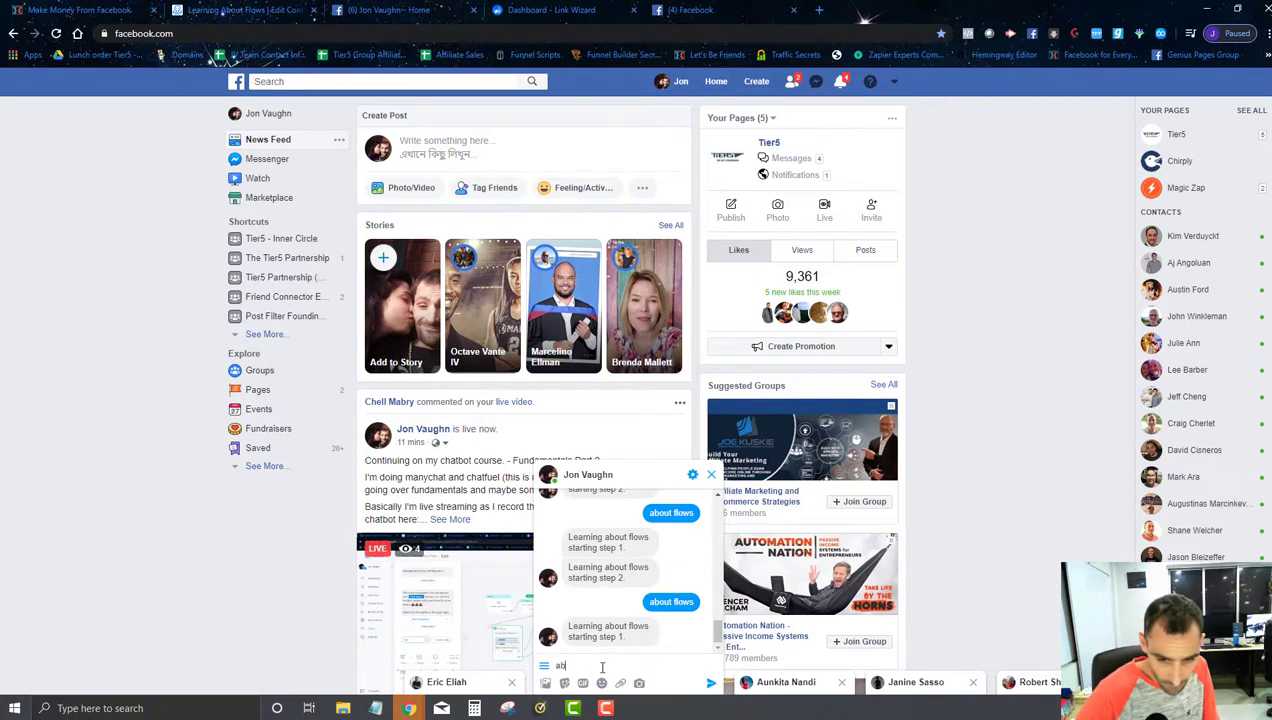
text(out flows)
key(Return)
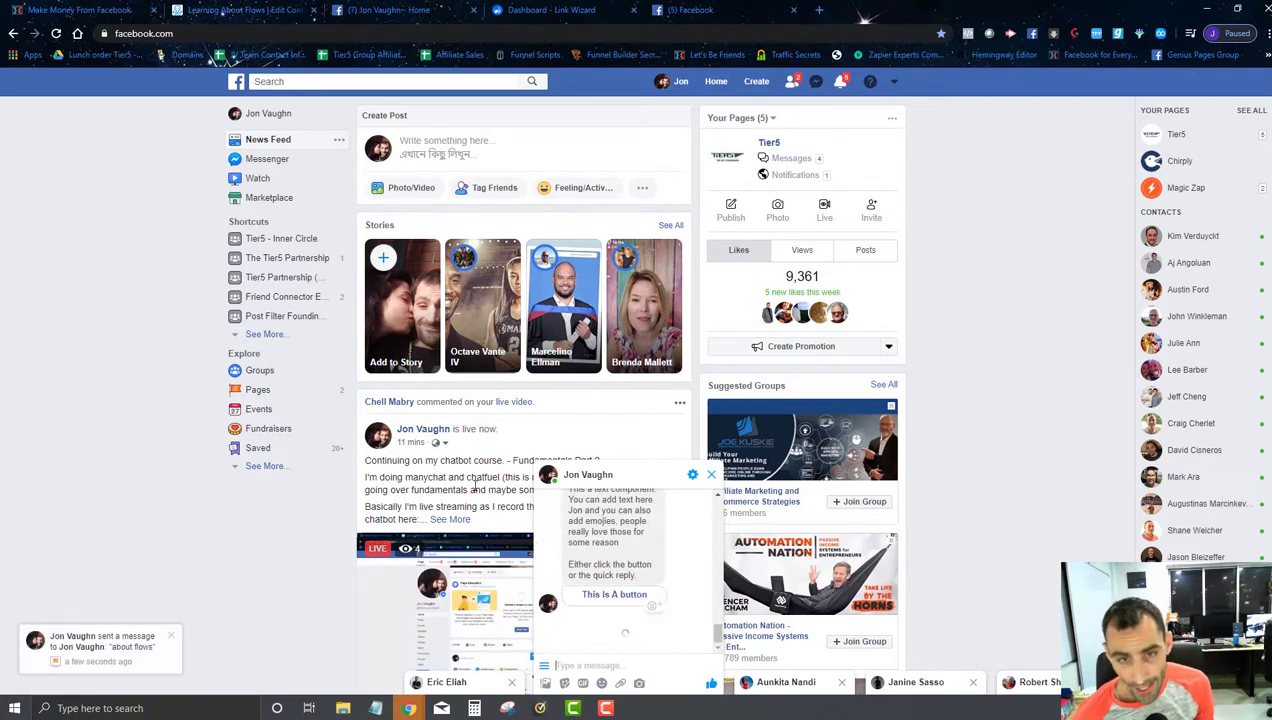
- Switch back to ManyChat and move the Condition step up and right and the first Send Message slightly up
click(238, 8)
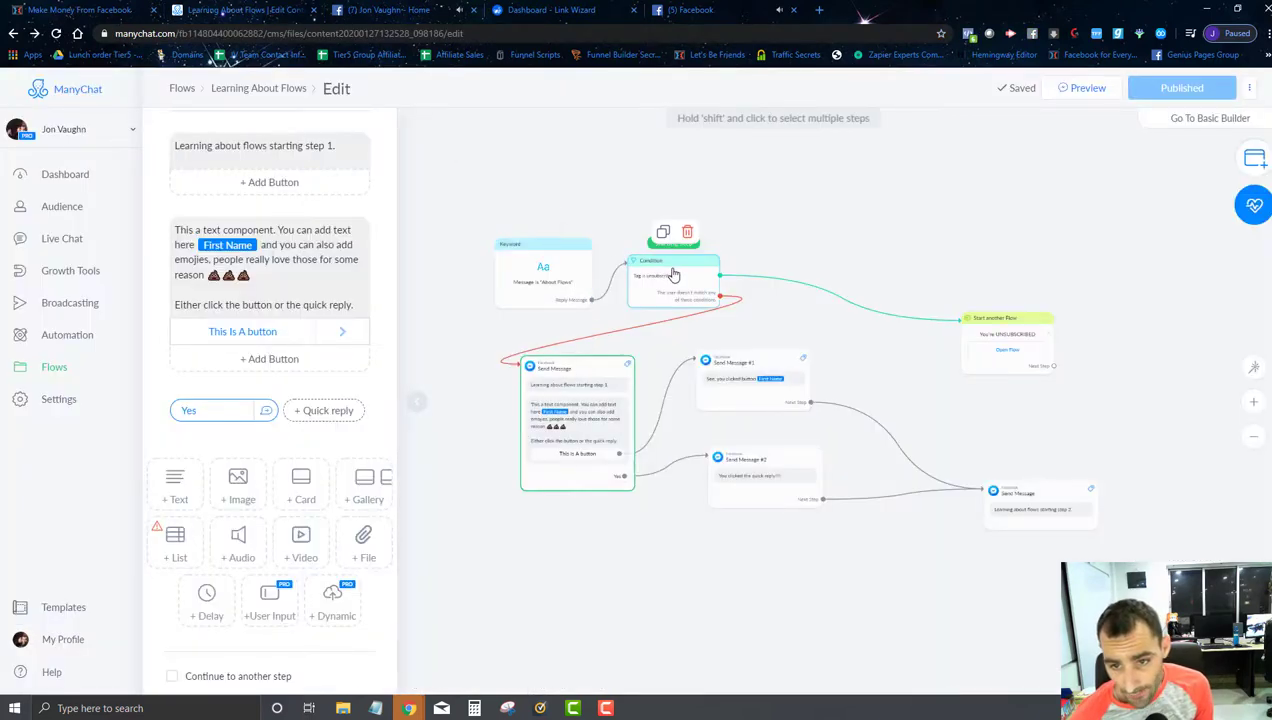
drag(688, 263, 718, 247)
mouse_move(577, 374)
mouse_down()
mouse_move(682, 379)
mouse_move(596, 379)
mouse_move(574, 364)
mouse_up()
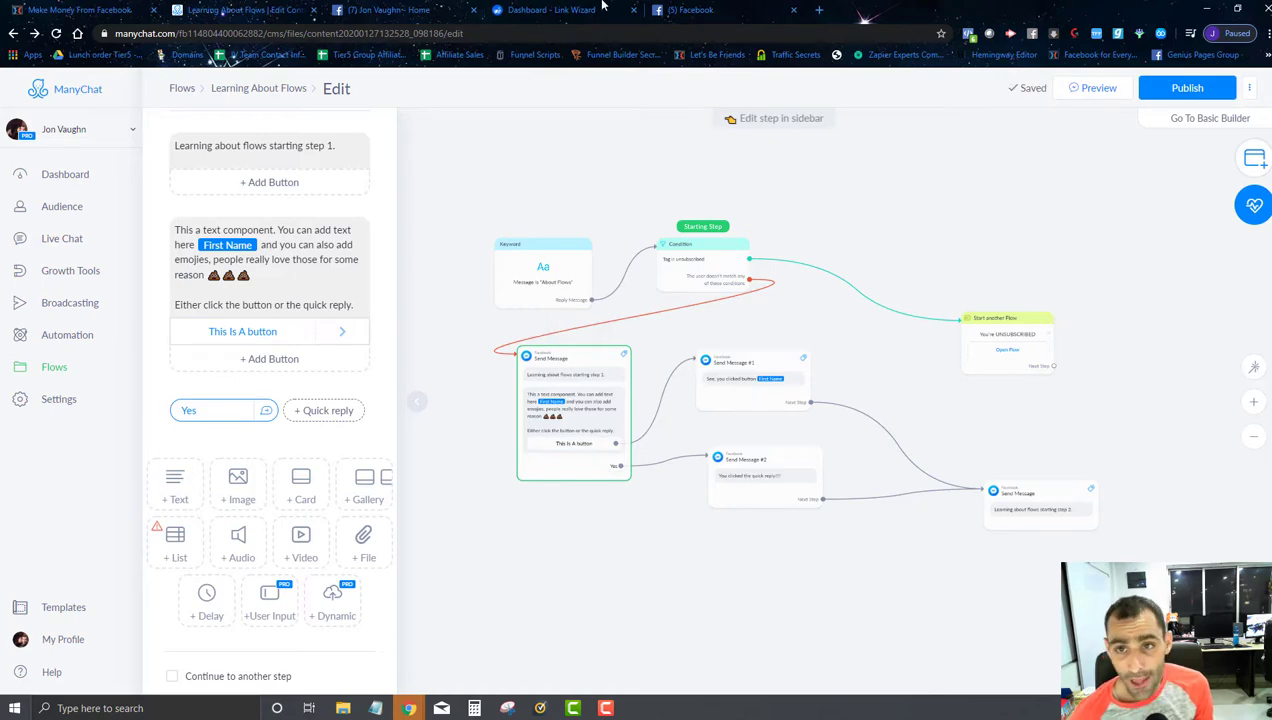
- Return to the Facebook bot chat and review the delivered text blocks, the button and the quick reply
click(682, 10)
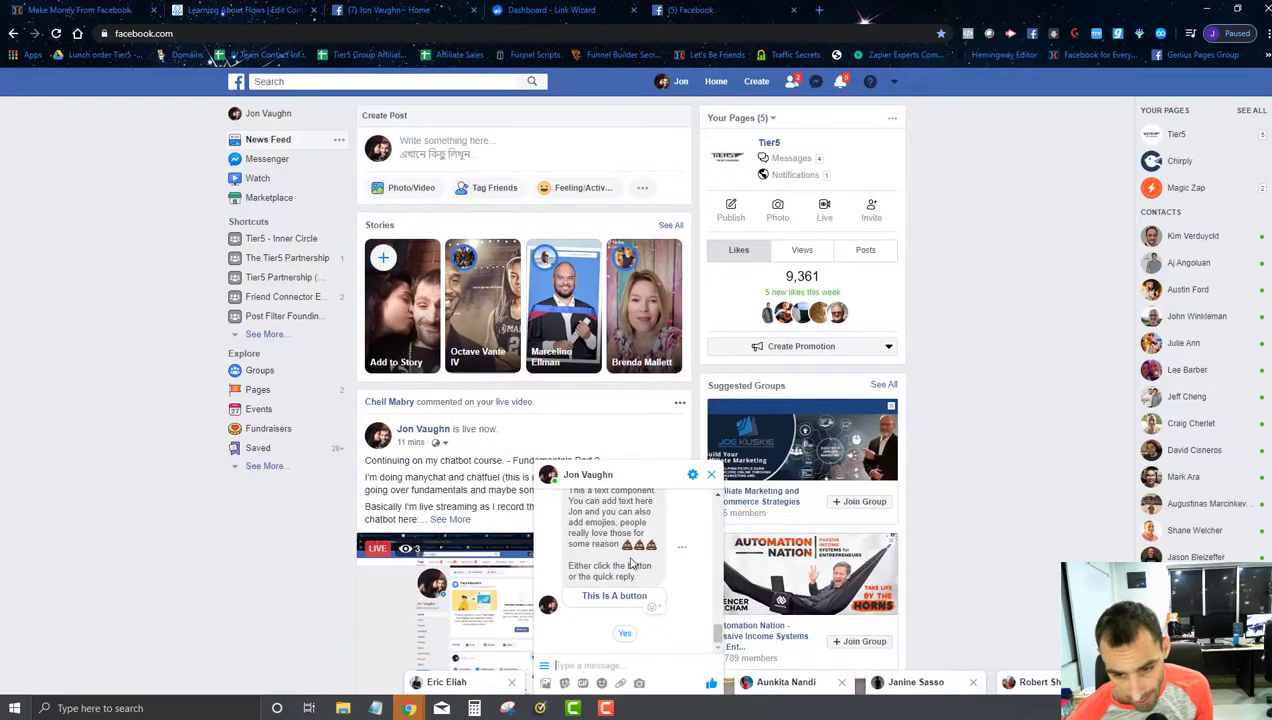
scroll(631, 566, up, 1)
scroll(627, 567, down, 1)
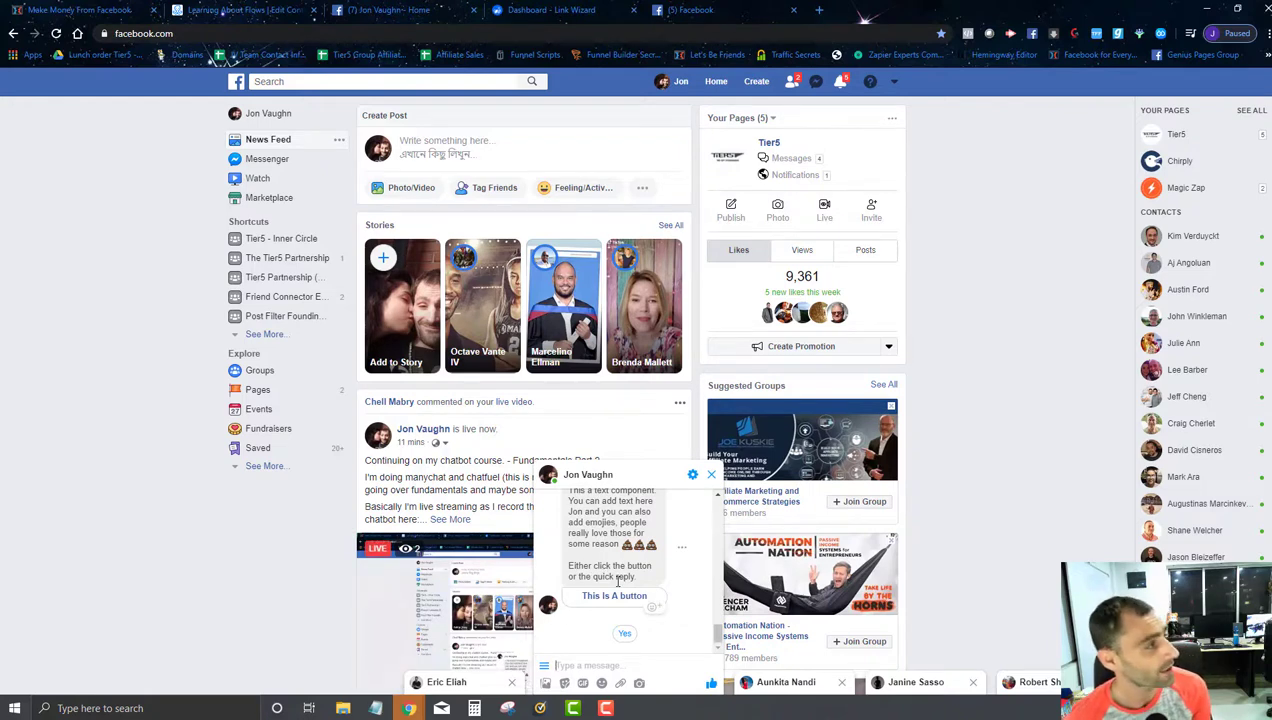
scroll(626, 564, up, 2)
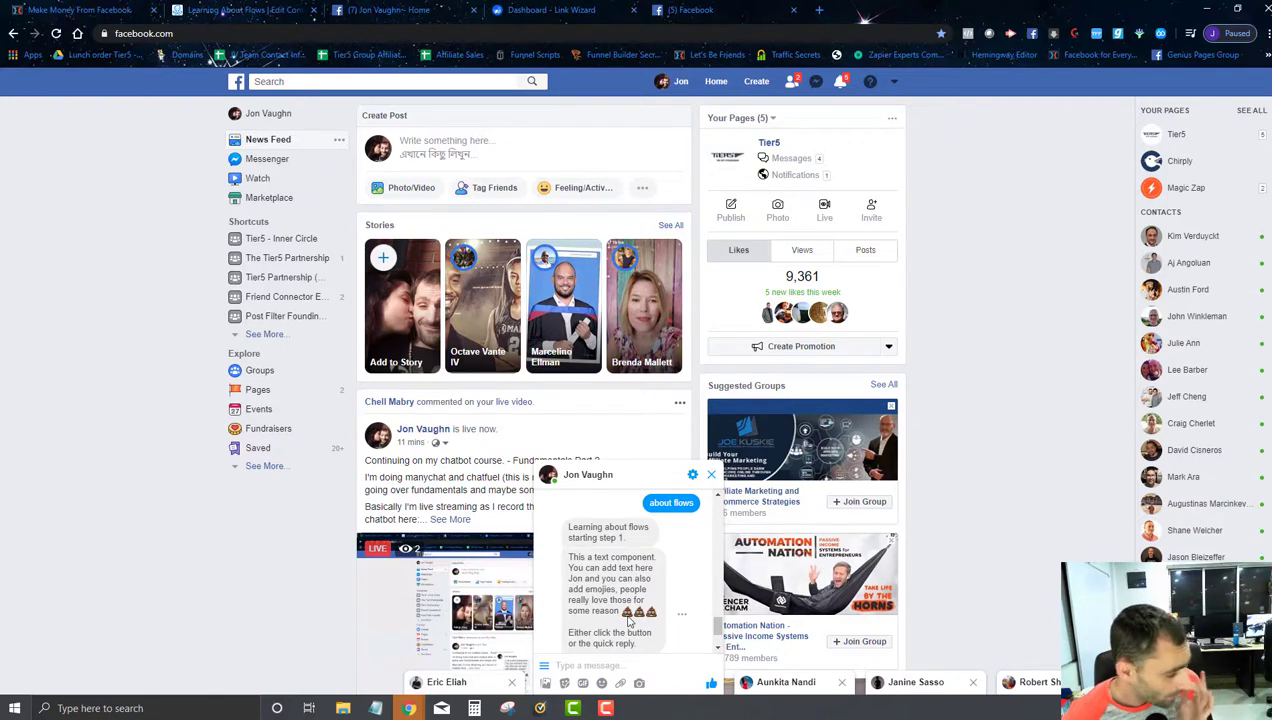
scroll(628, 621, down, 2)
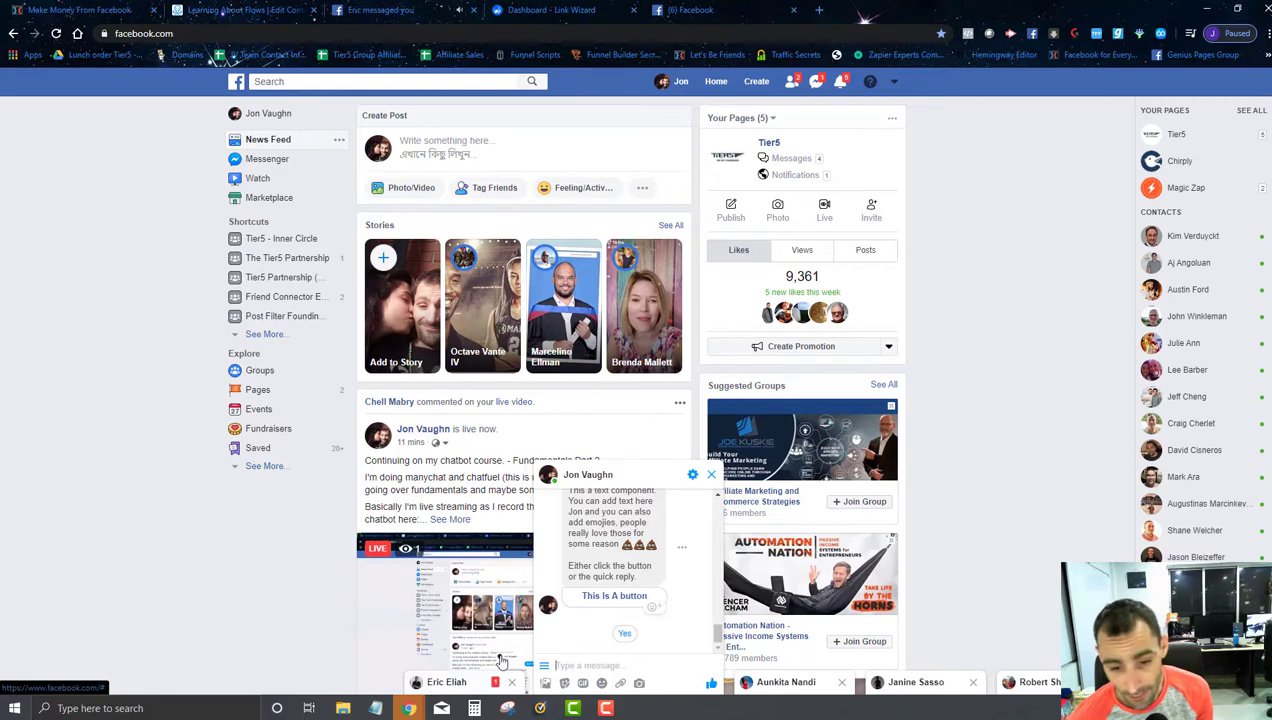
- Answer the other contact's question about employees in their chat, mentioning 50+ full time employees
click(447, 682)
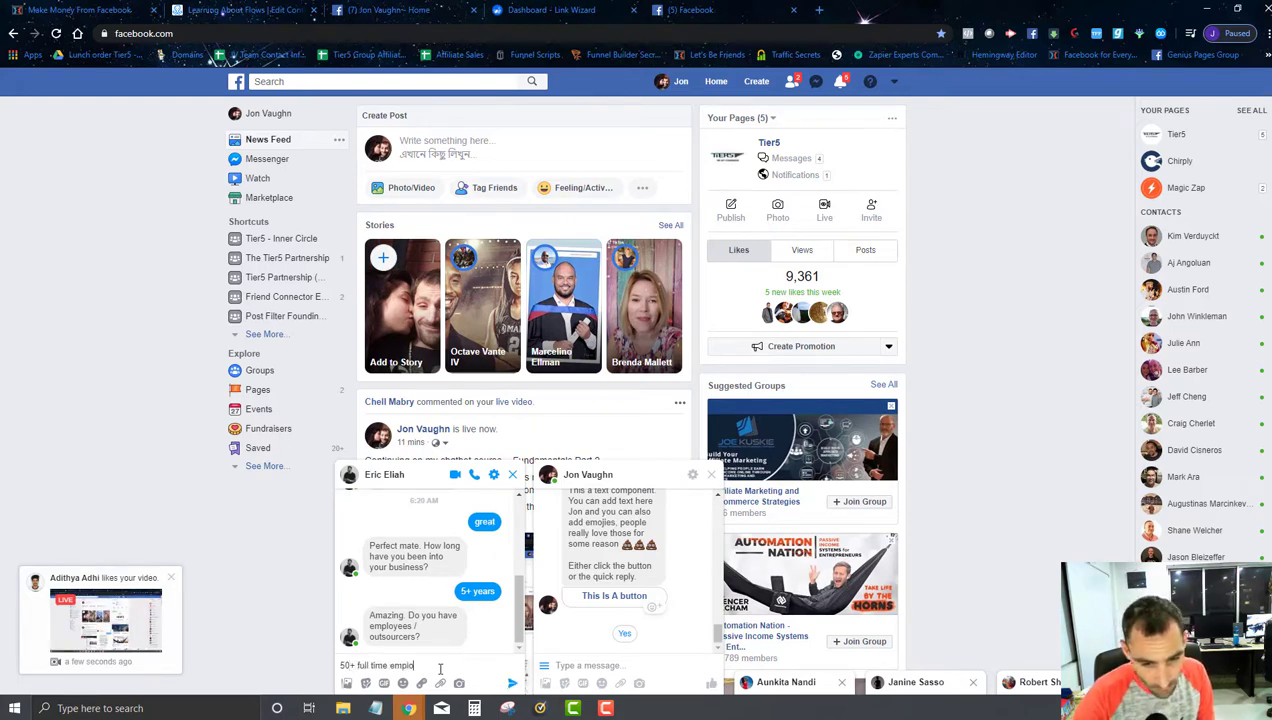
key(Return)
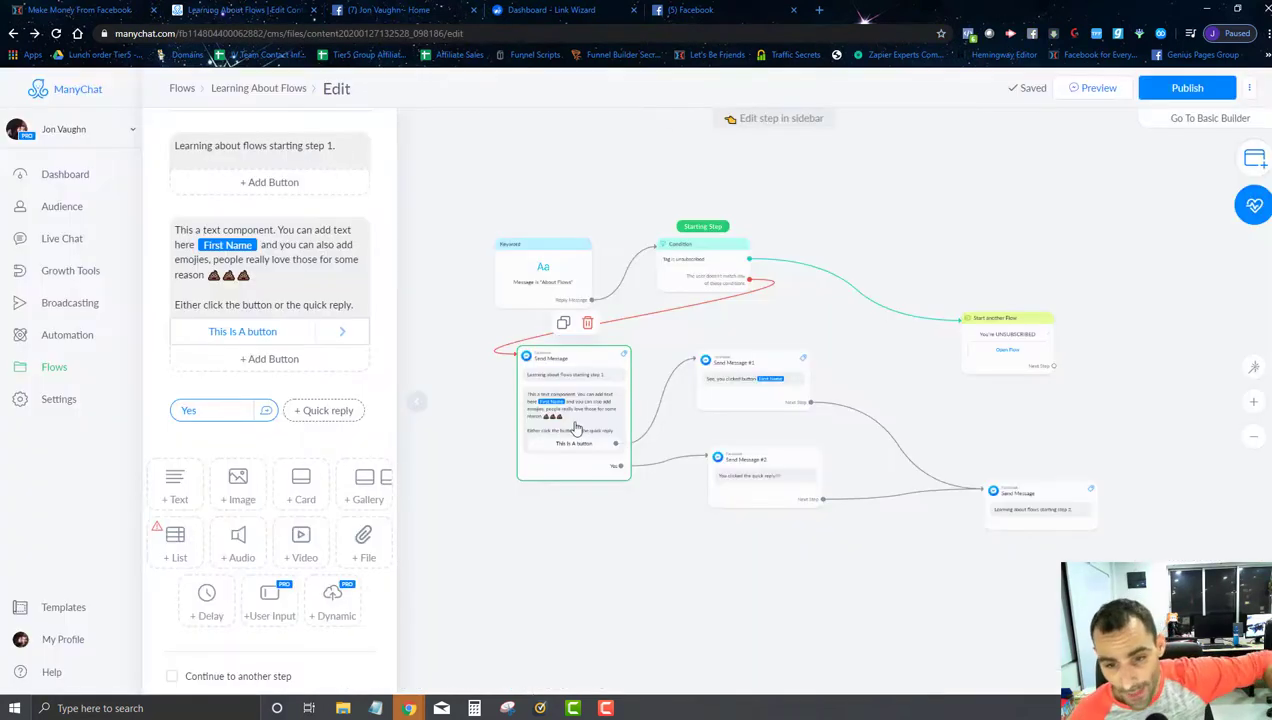
- Switch back to ManyChat and move the first Send Message right, closer to Send Message #1
scroll(575, 380, up, 5)
scroll(583, 425, down, 3)
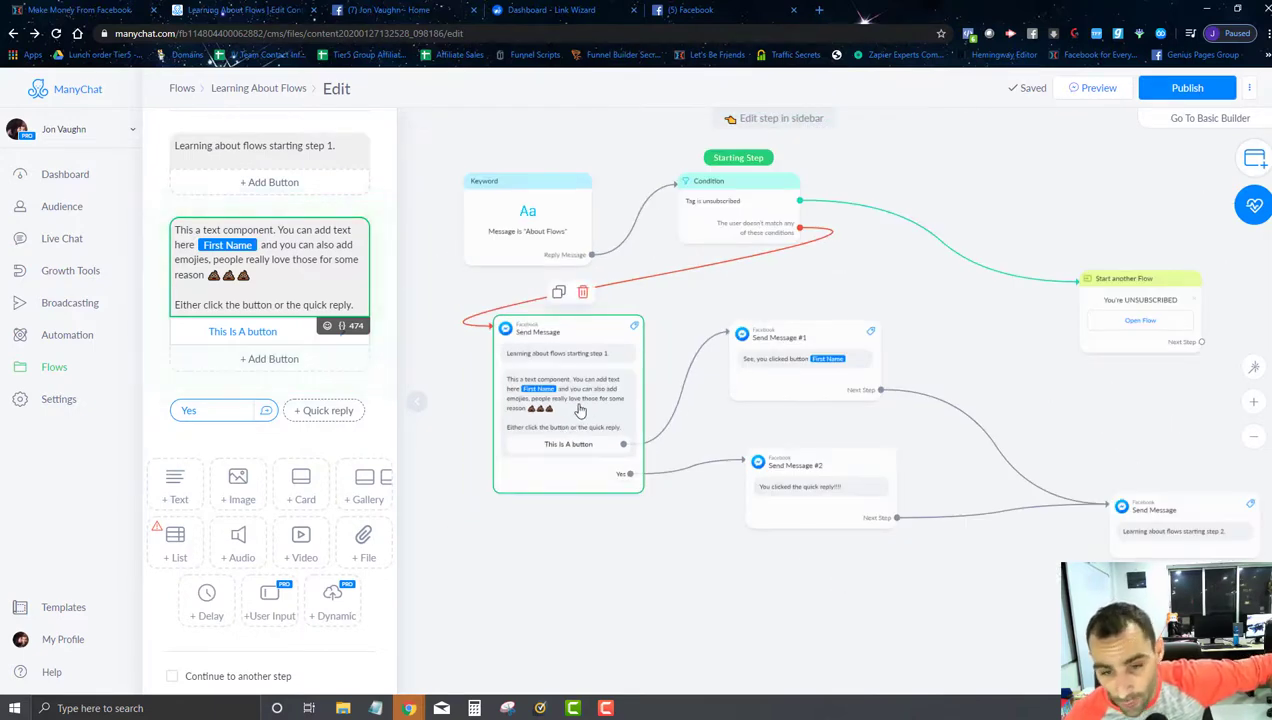
scroll(583, 410, up, 3)
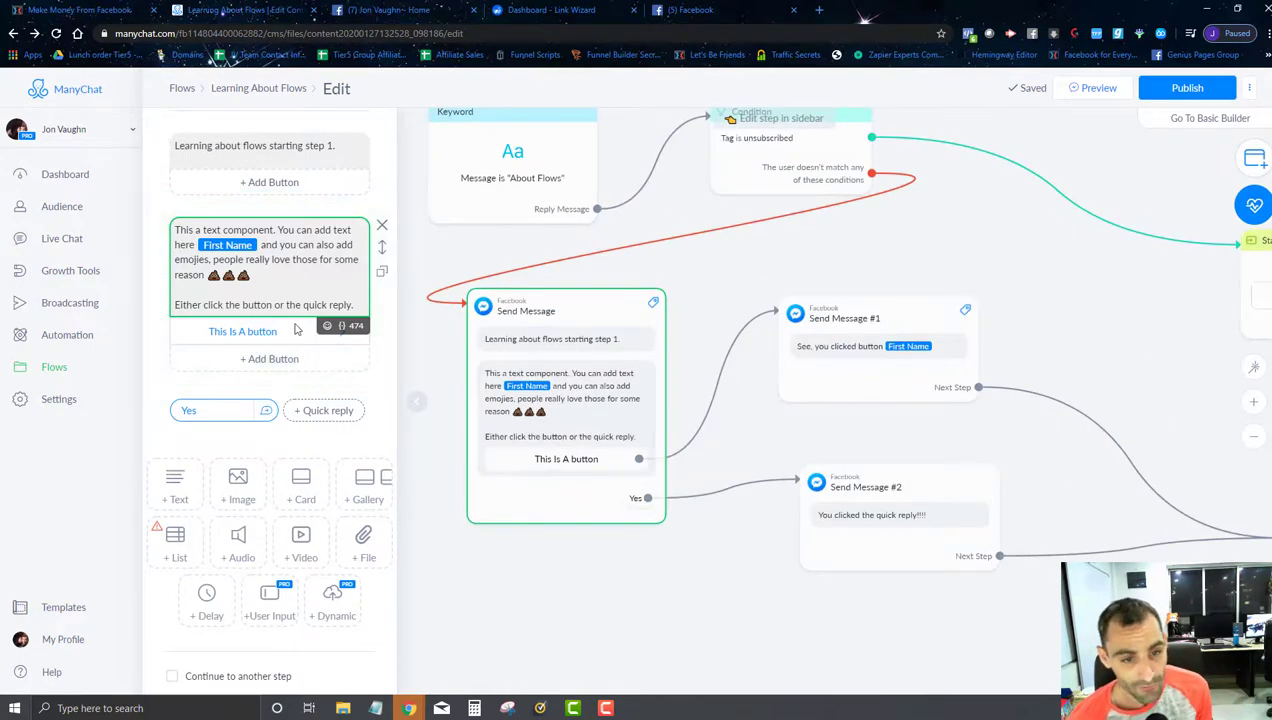
scroll(260, 295, up, 1)
drag(540, 312, 626, 300)
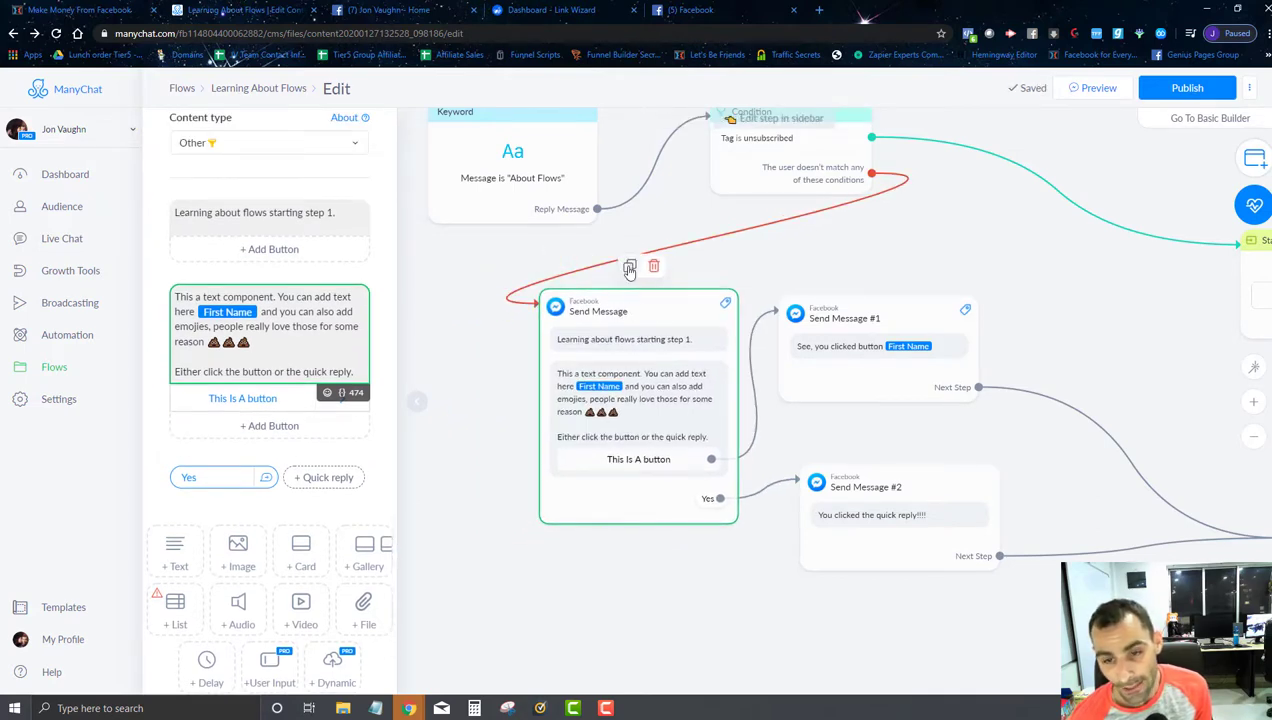
- Duplicate the first Send Message, place the copy to its left, and connect the condition's no-match output to the copy
click(630, 268)
drag(877, 410, 456, 309)
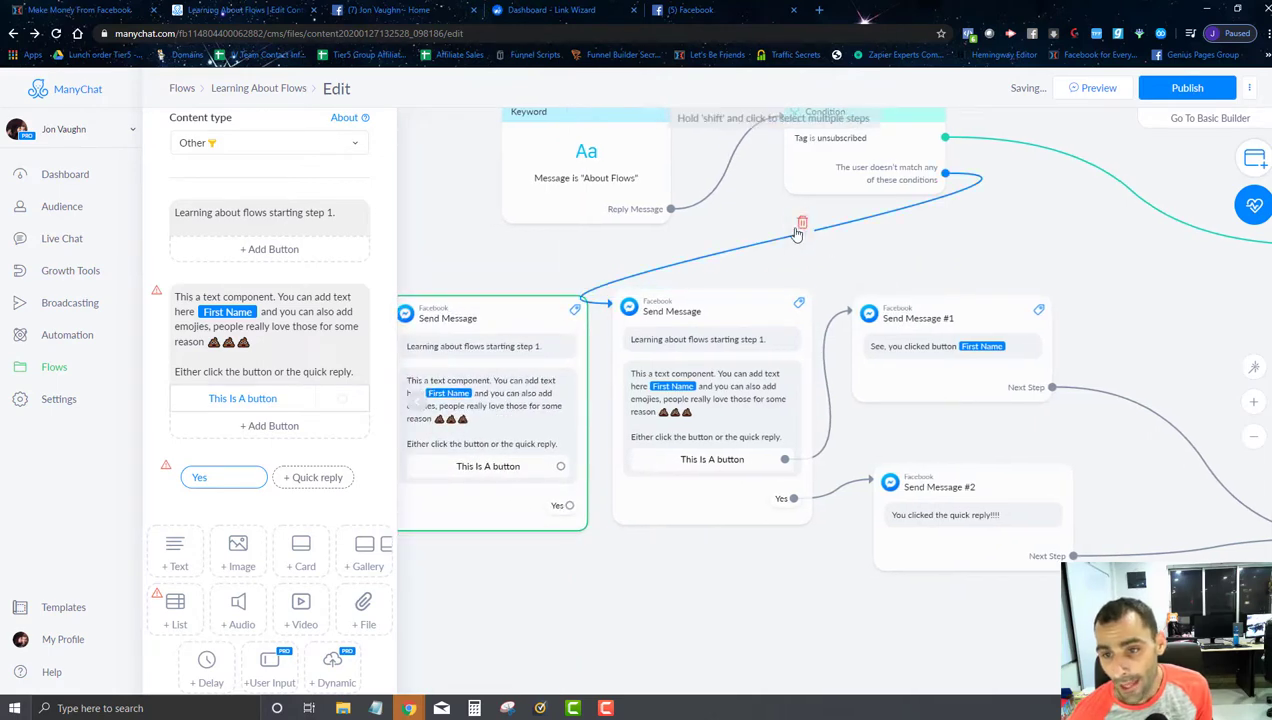
click(945, 174)
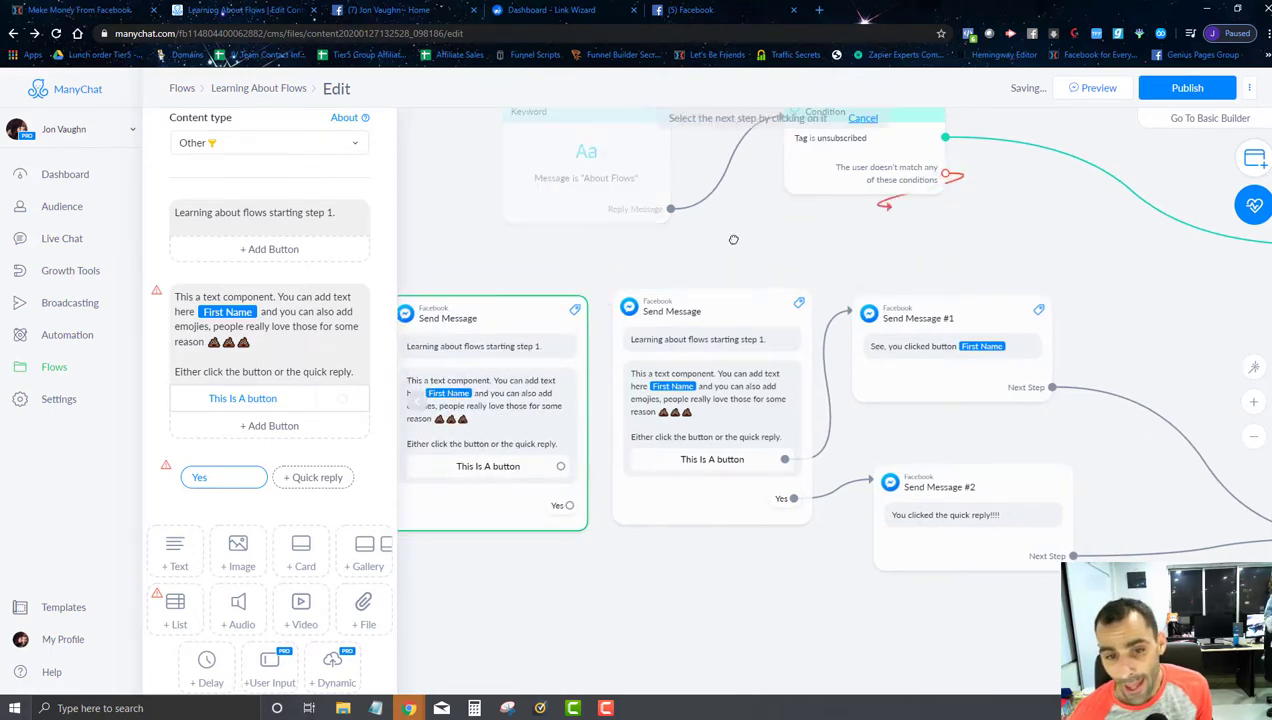
click(394, 344)
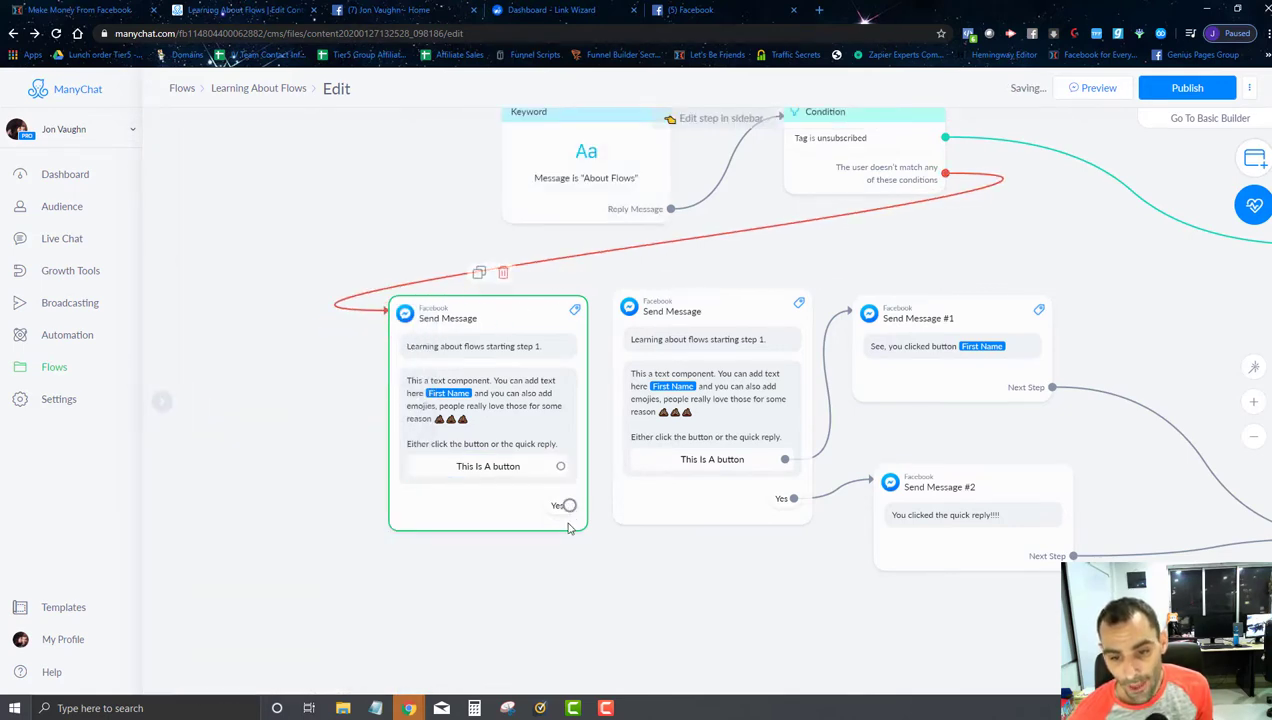
- Remove "Either click the button or the quick reply." from the second text block of the copied Send Message
click(485, 515)
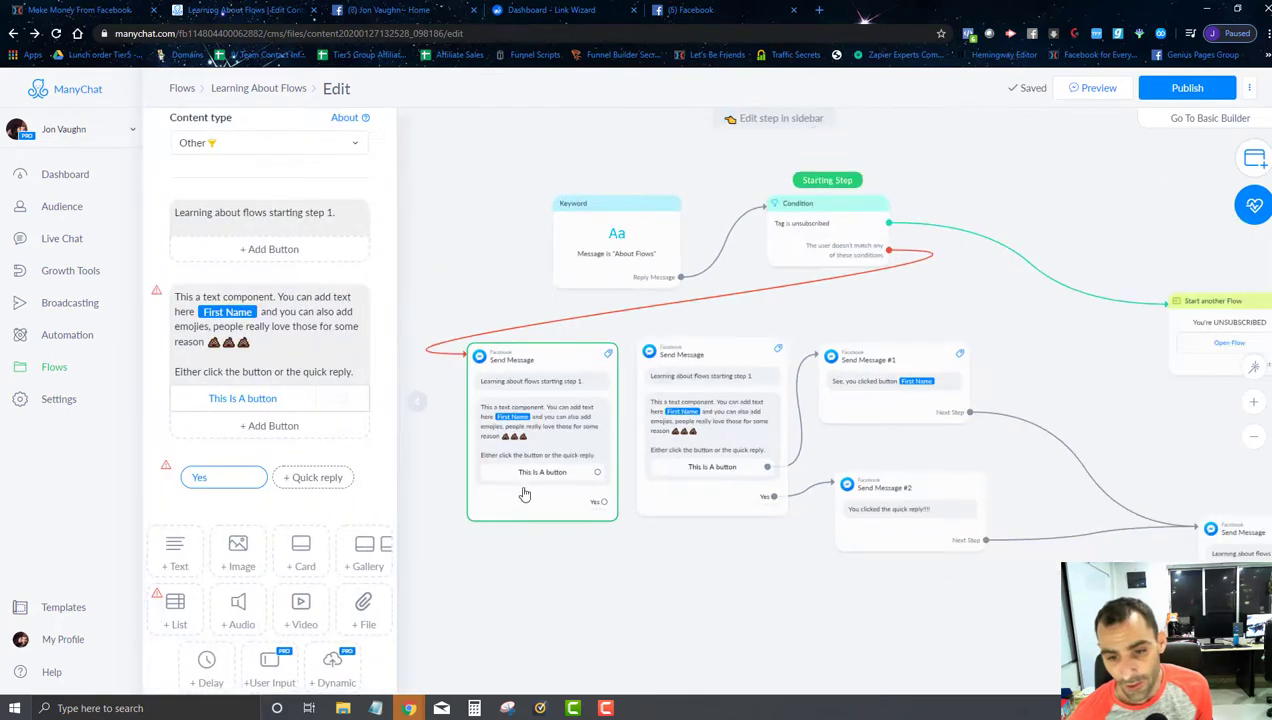
scroll(538, 510, up, 1)
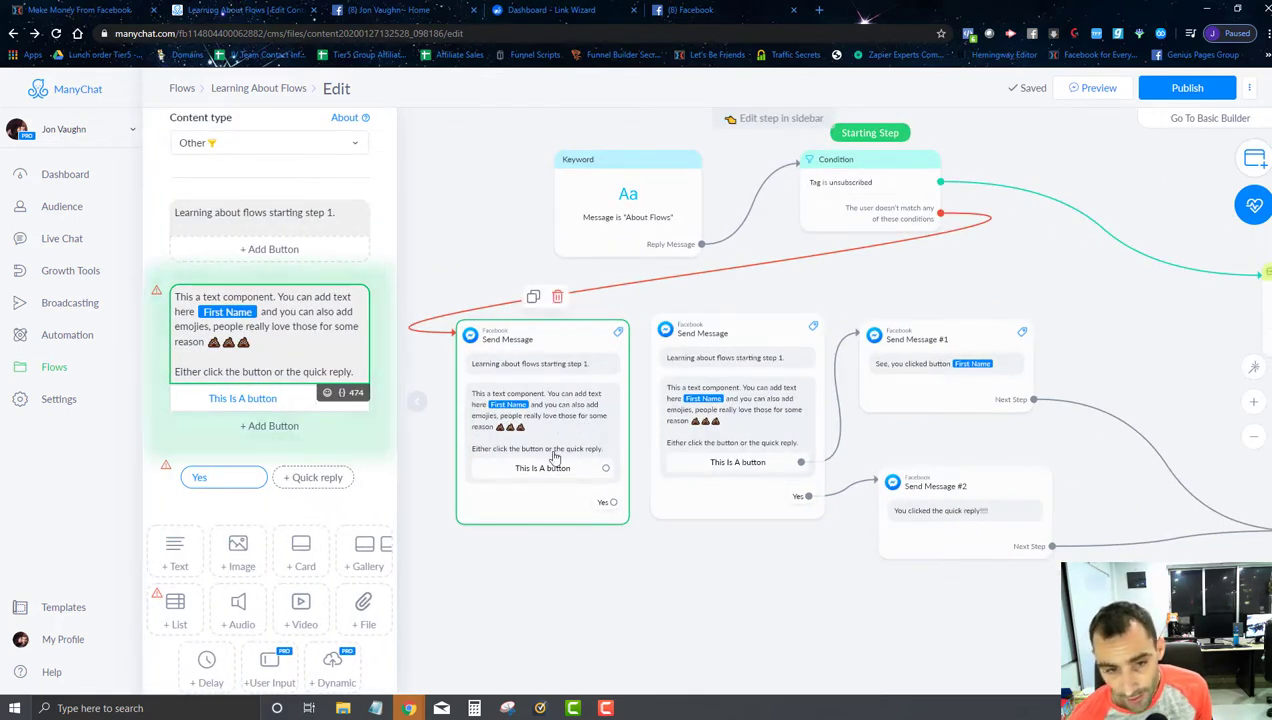
mouse_move(373, 304)
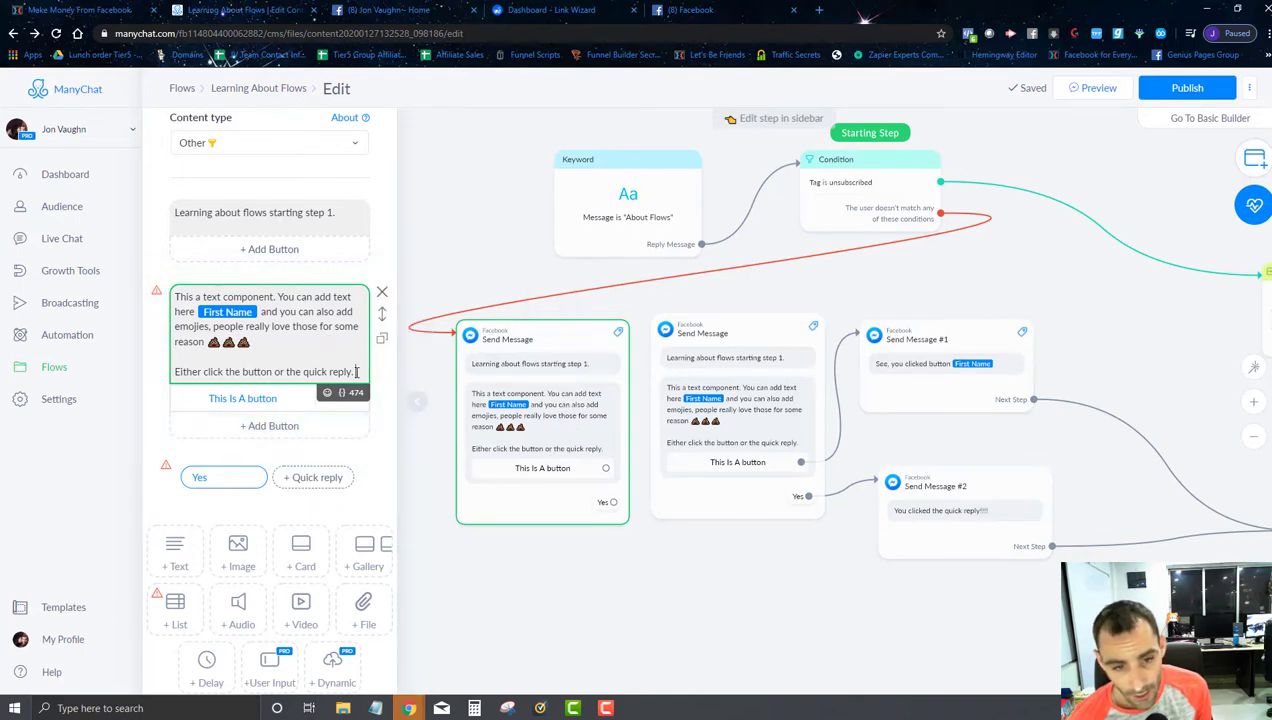
drag(356, 371, 184, 367)
key(BackSpace)
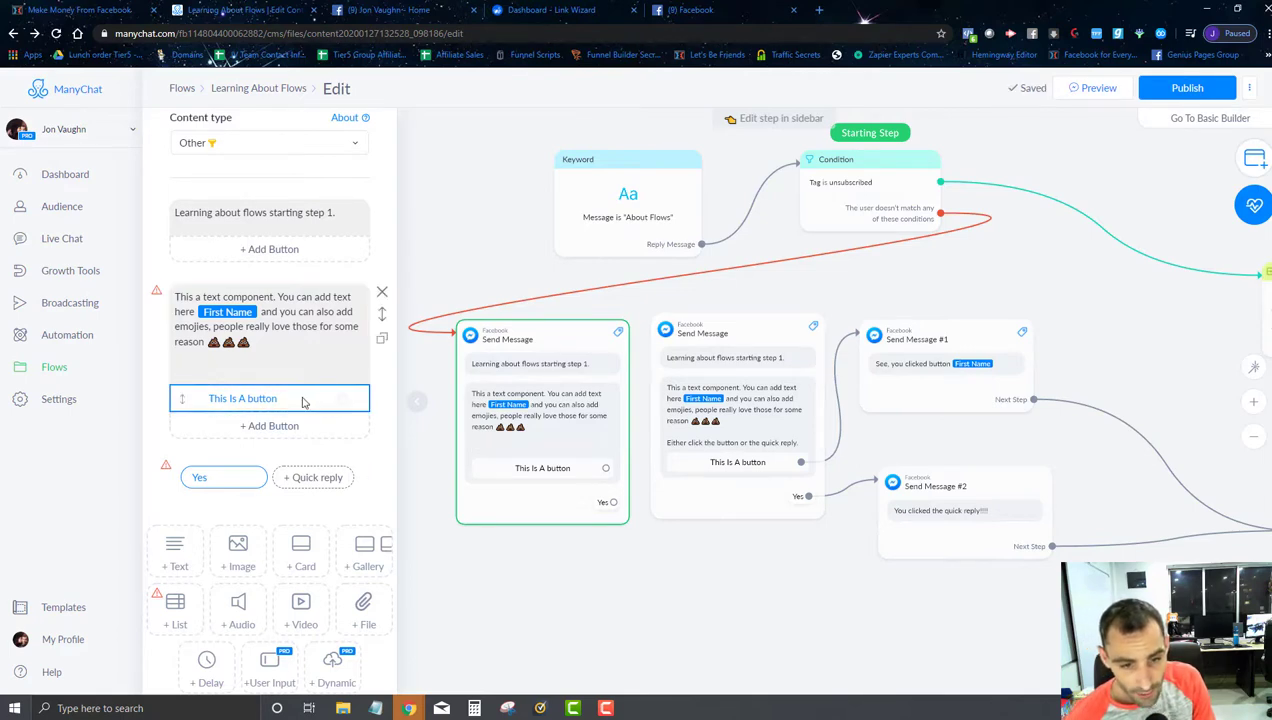
- Delete the "This Is A button" button and the "Yes" quick reply from the copied Send Message
click(304, 400)
click(406, 574)
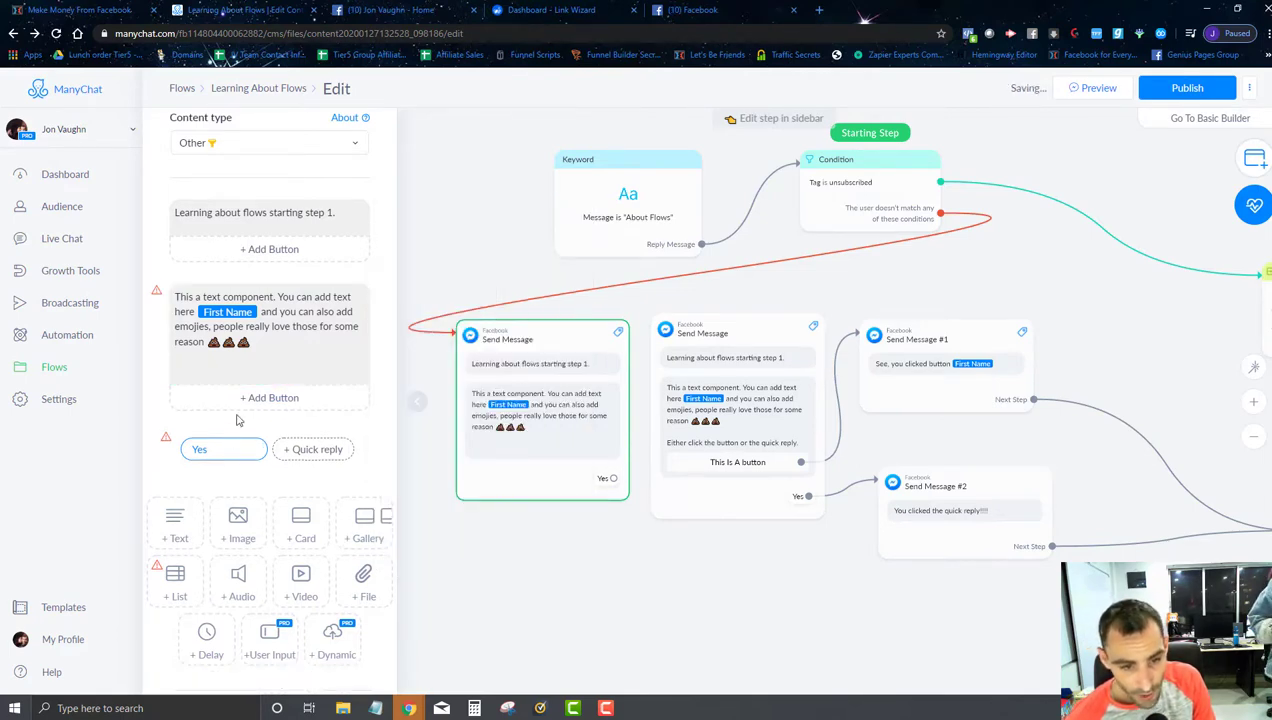
click(216, 449)
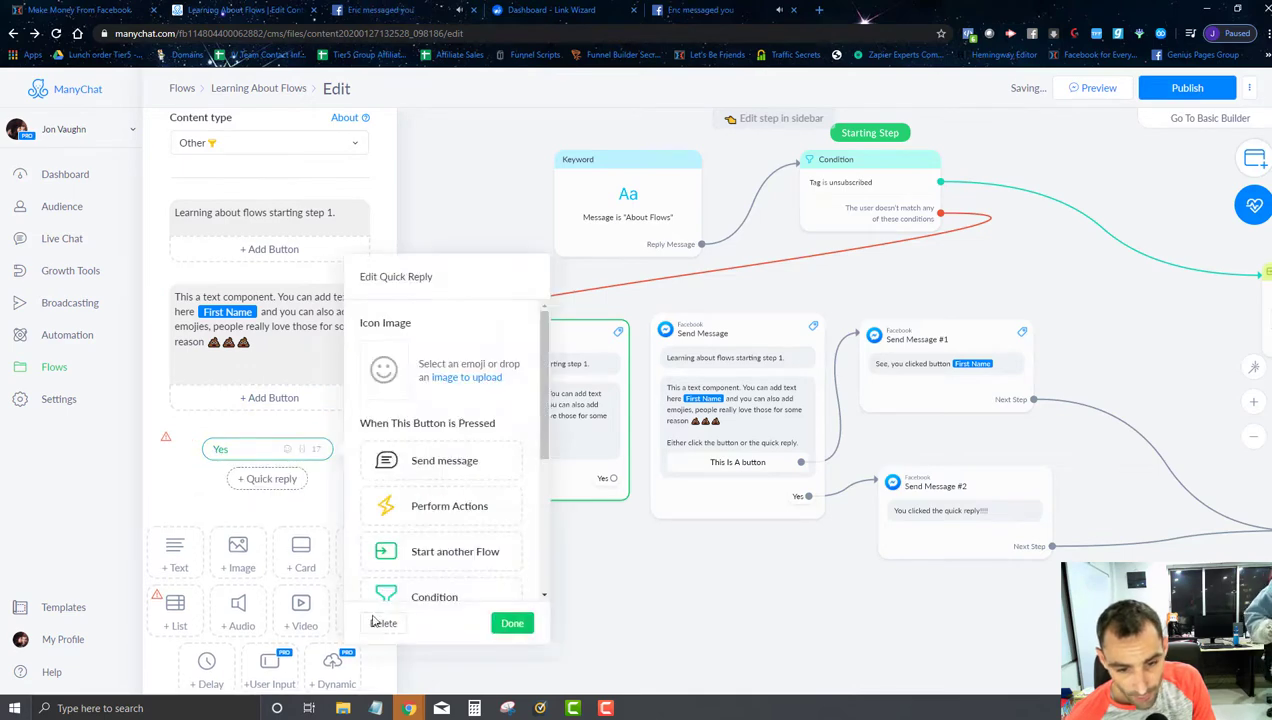
click(383, 622)
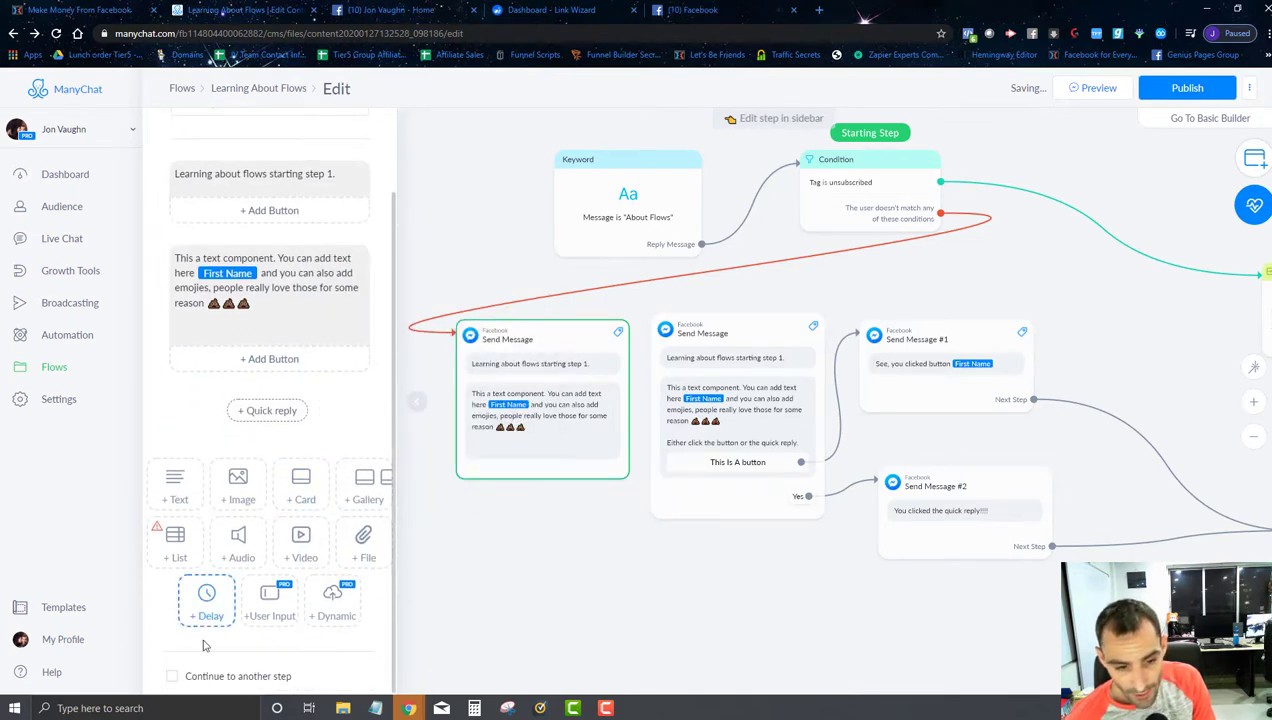
- Make the copied Send Message continue to another step and link it to the original Send Message
click(172, 676)
drag(629, 489, 714, 374)
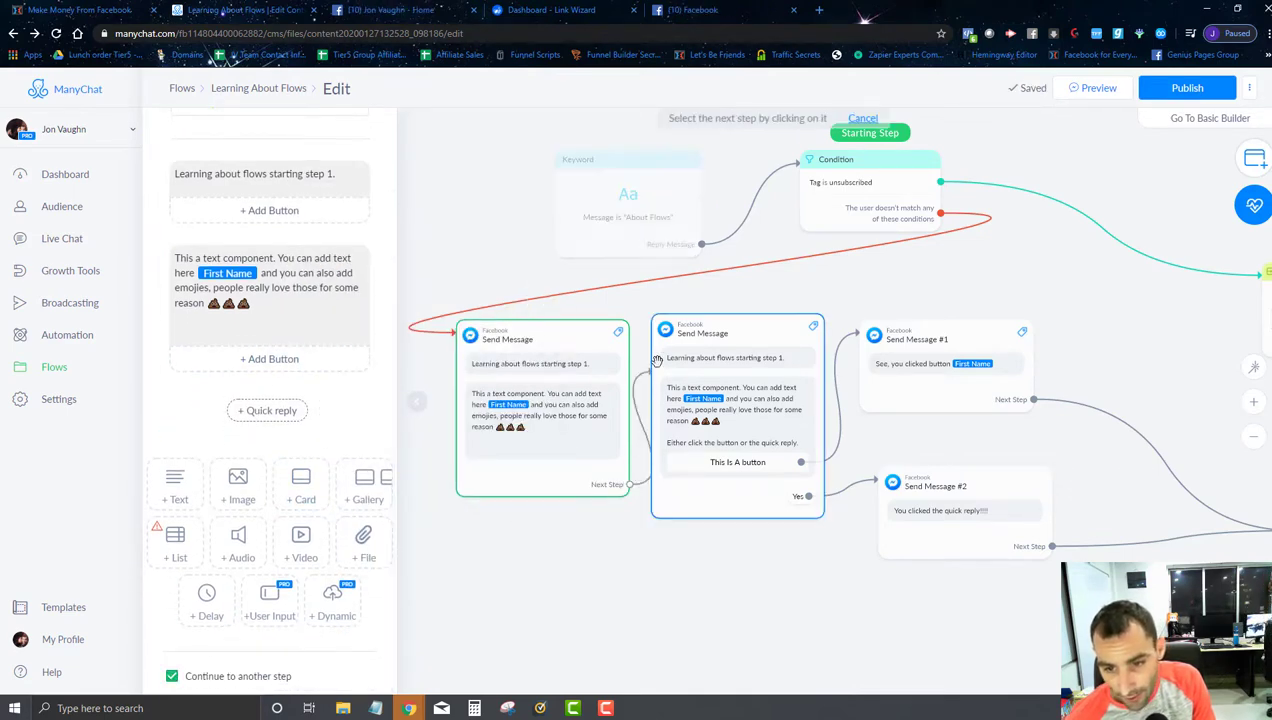
click(714, 374)
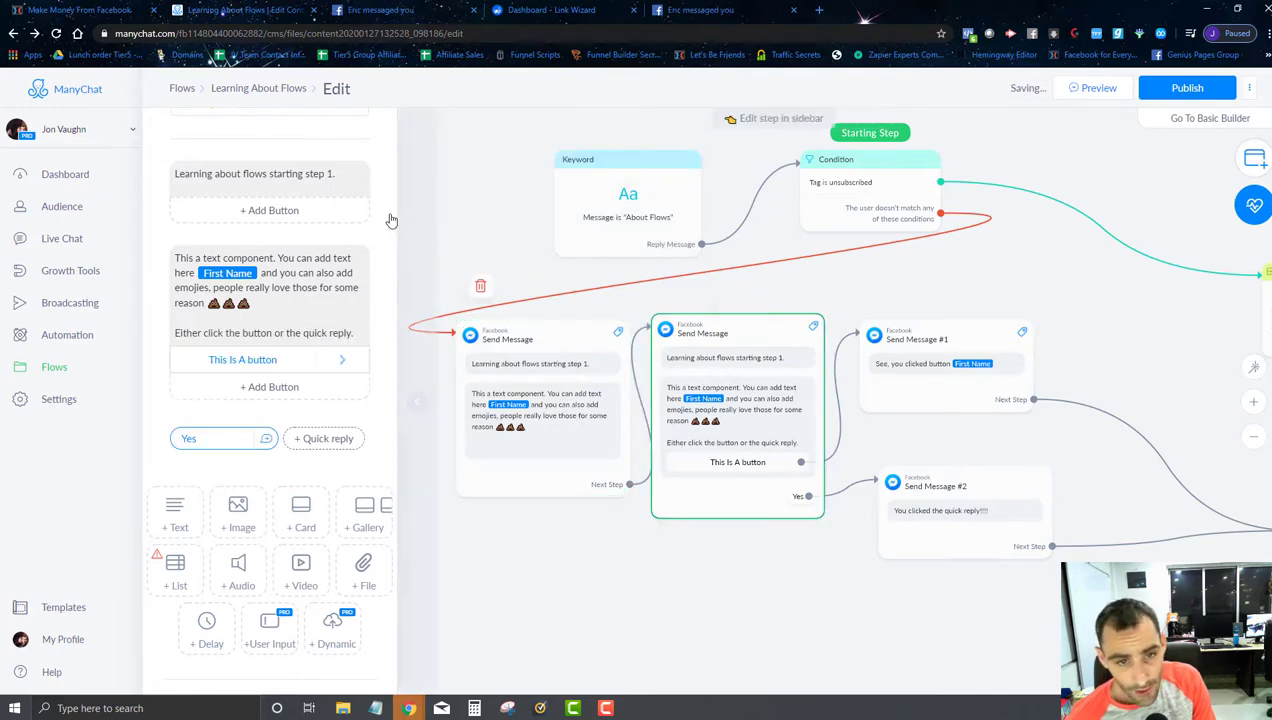
- In the original Send Message, delete the "Learning about flows starting step 1." block and the other block's text before "Either click the button or the quick reply."
click(382, 172)
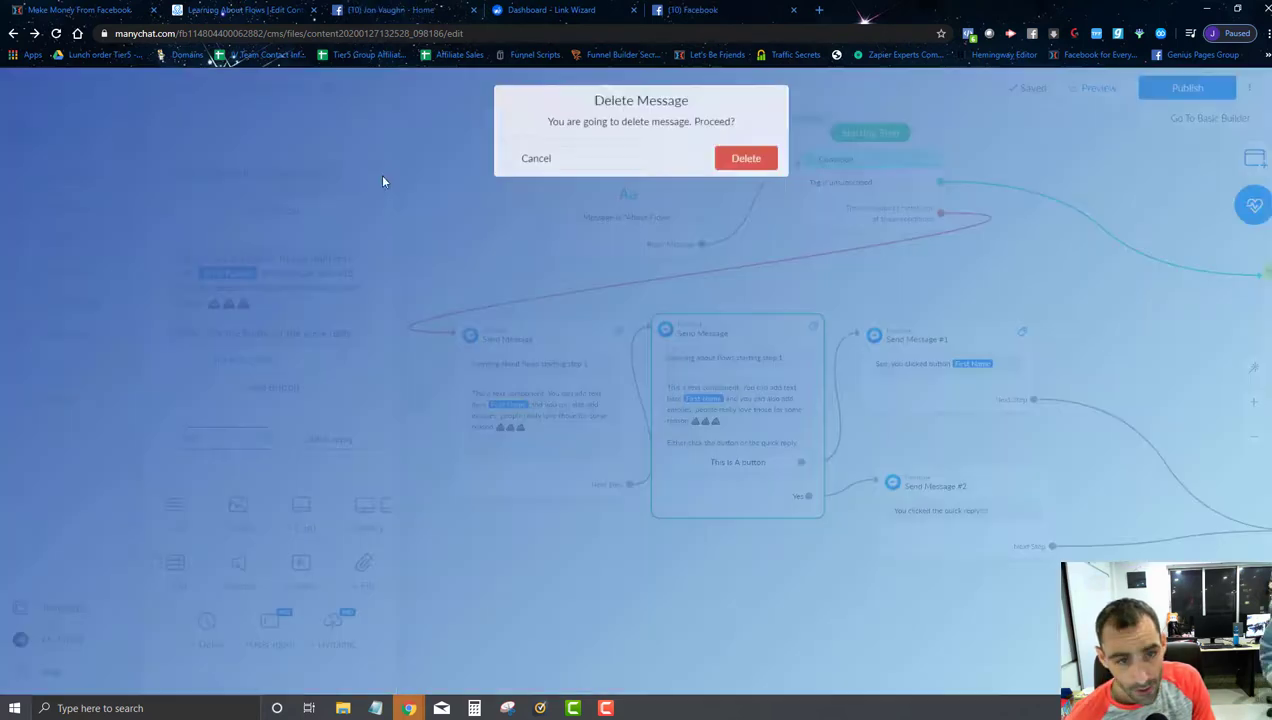
click(742, 160)
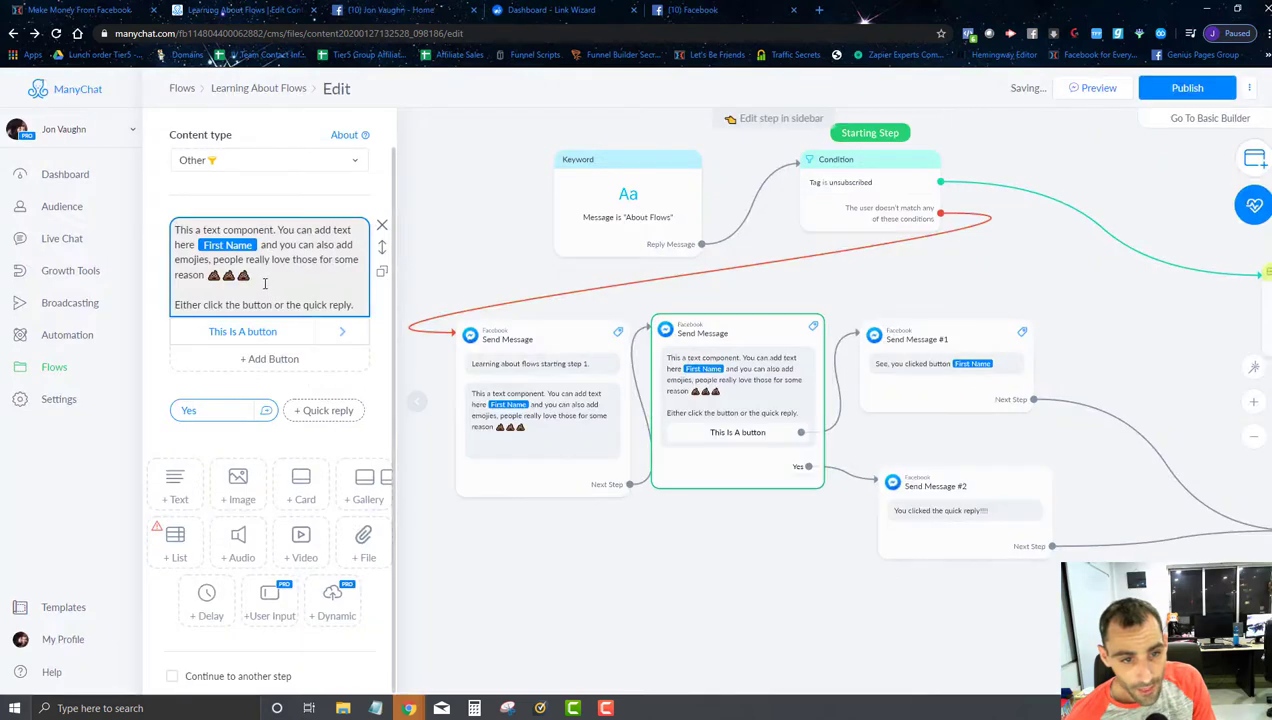
drag(267, 282, 181, 231)
drag(267, 274, 173, 229)
key(BackSpace)
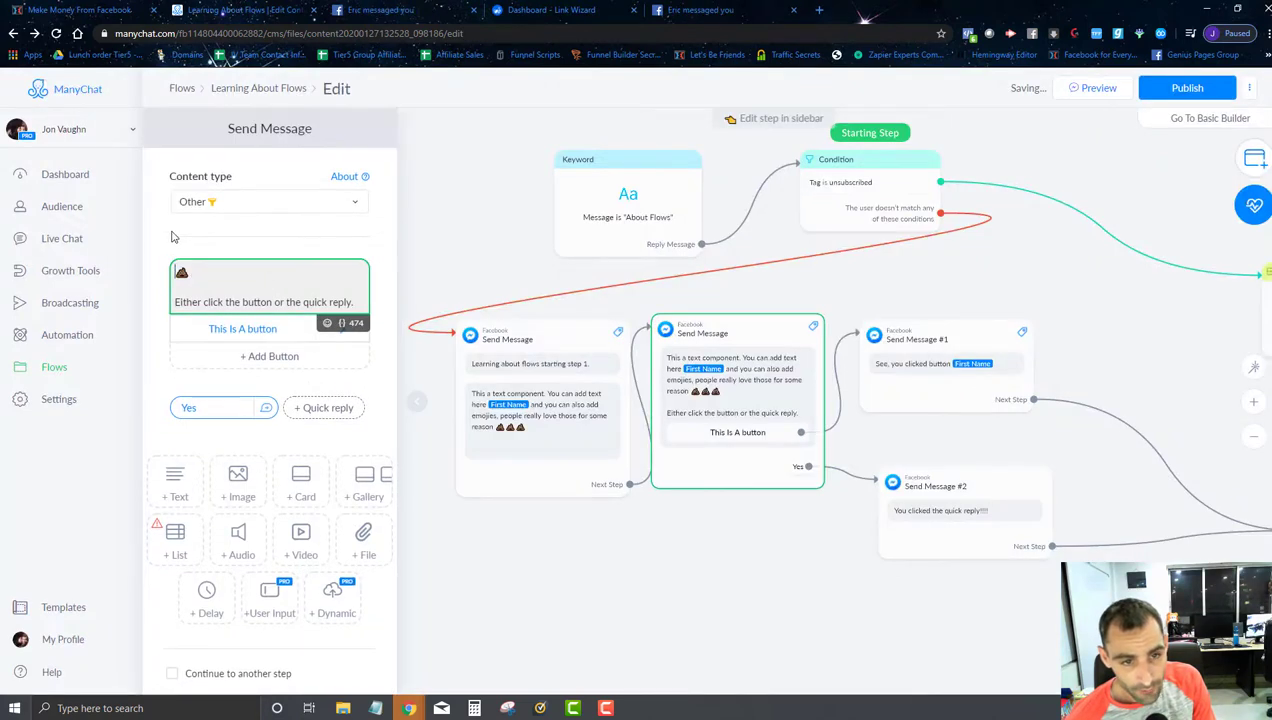
key(BackSpace)
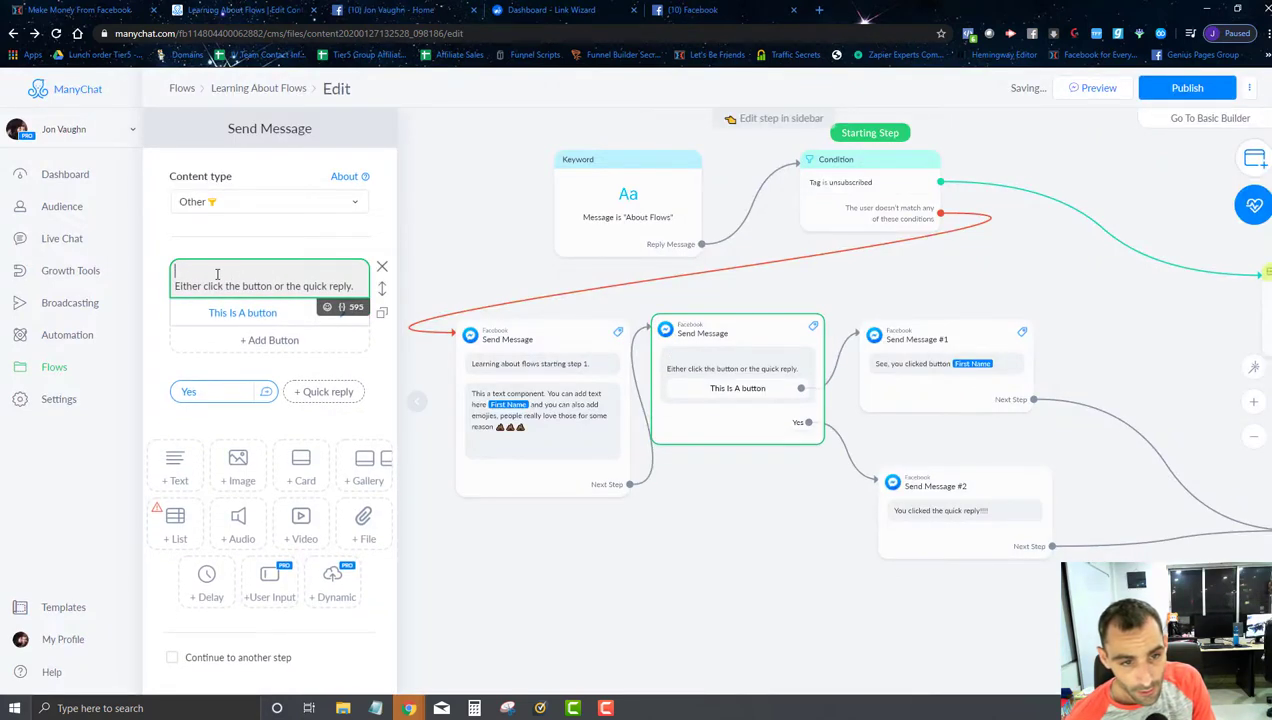
- Add a 3-second typing delay to the second Send Message and place it above the "Either click the button or the quick reply." block
click(206, 580)
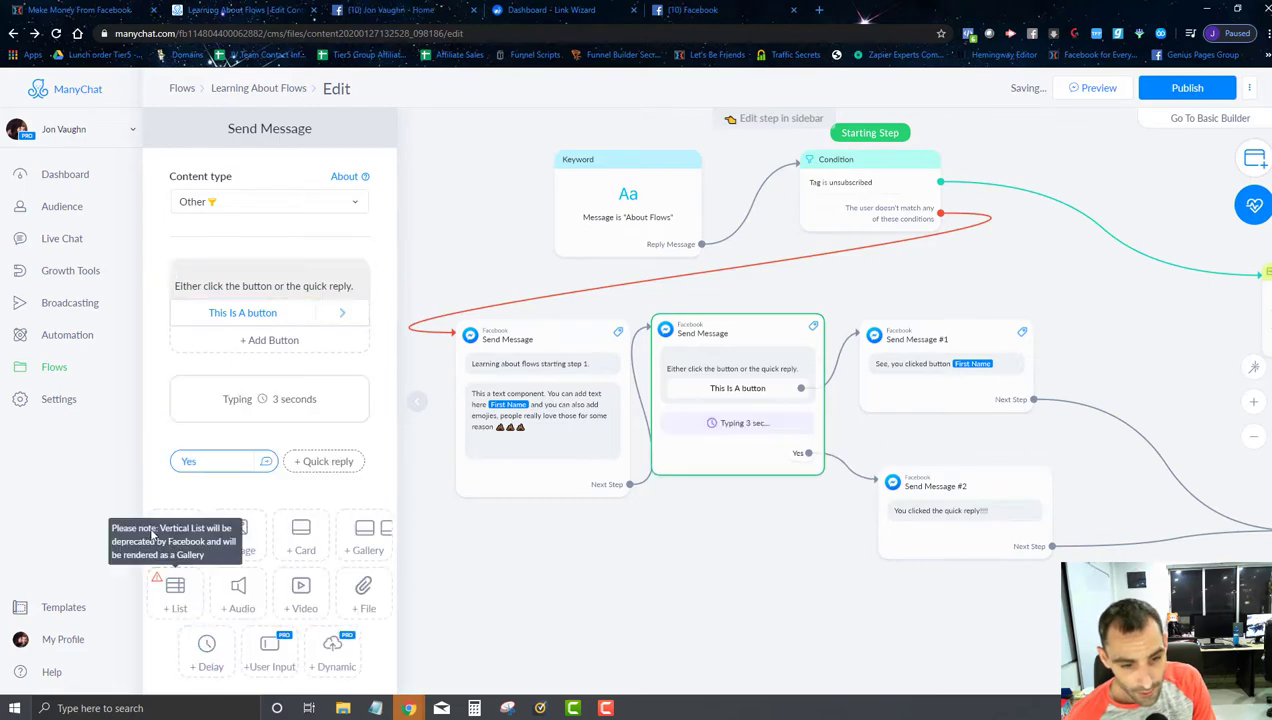
click(243, 312)
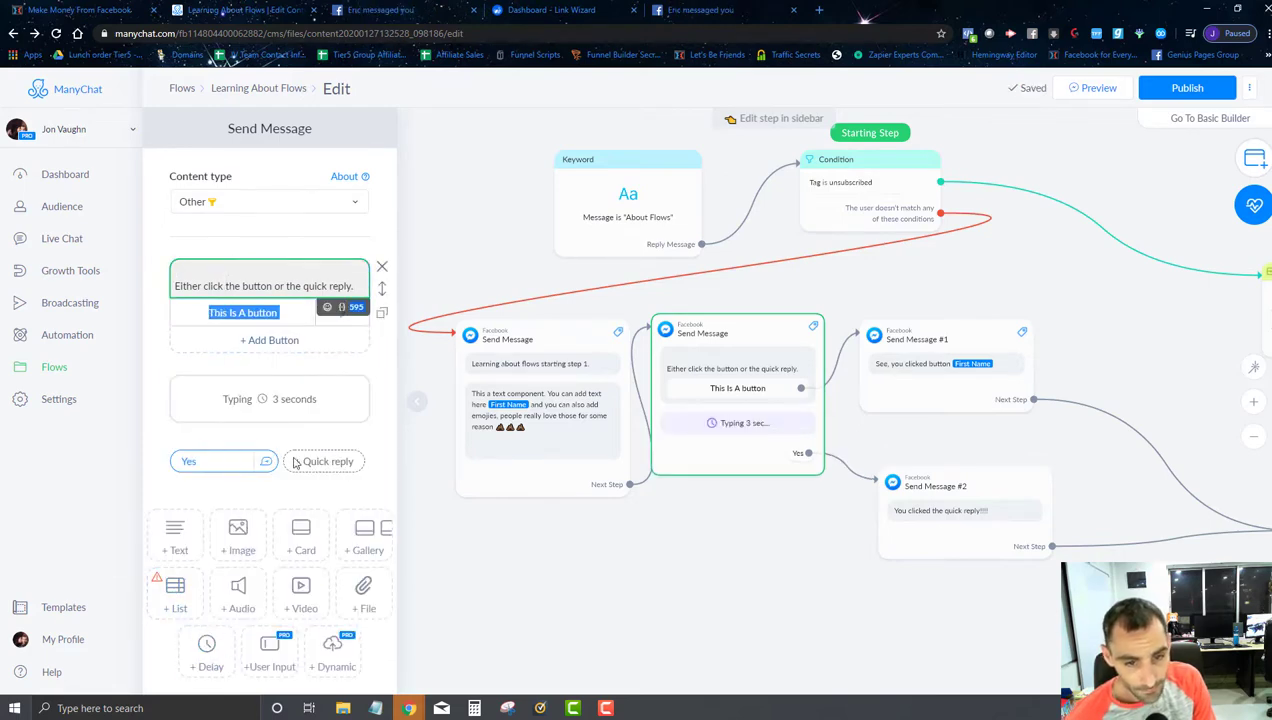
drag(386, 404, 381, 287)
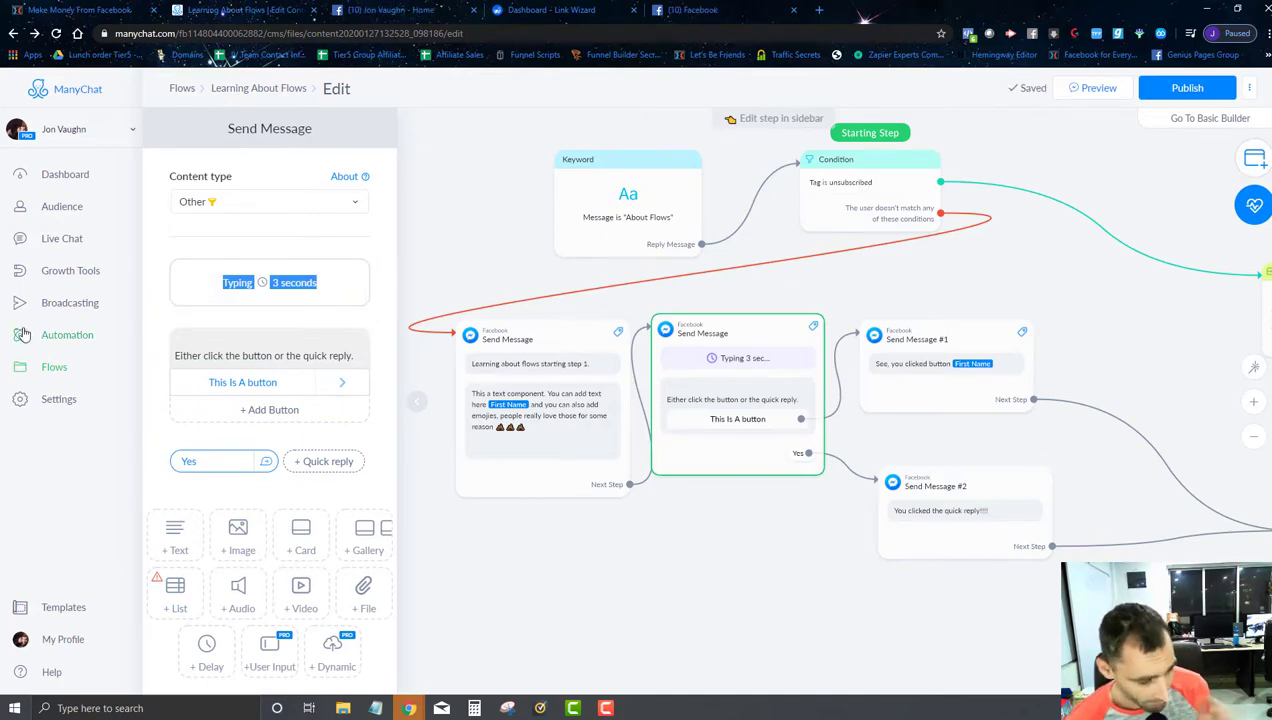
click(486, 265)
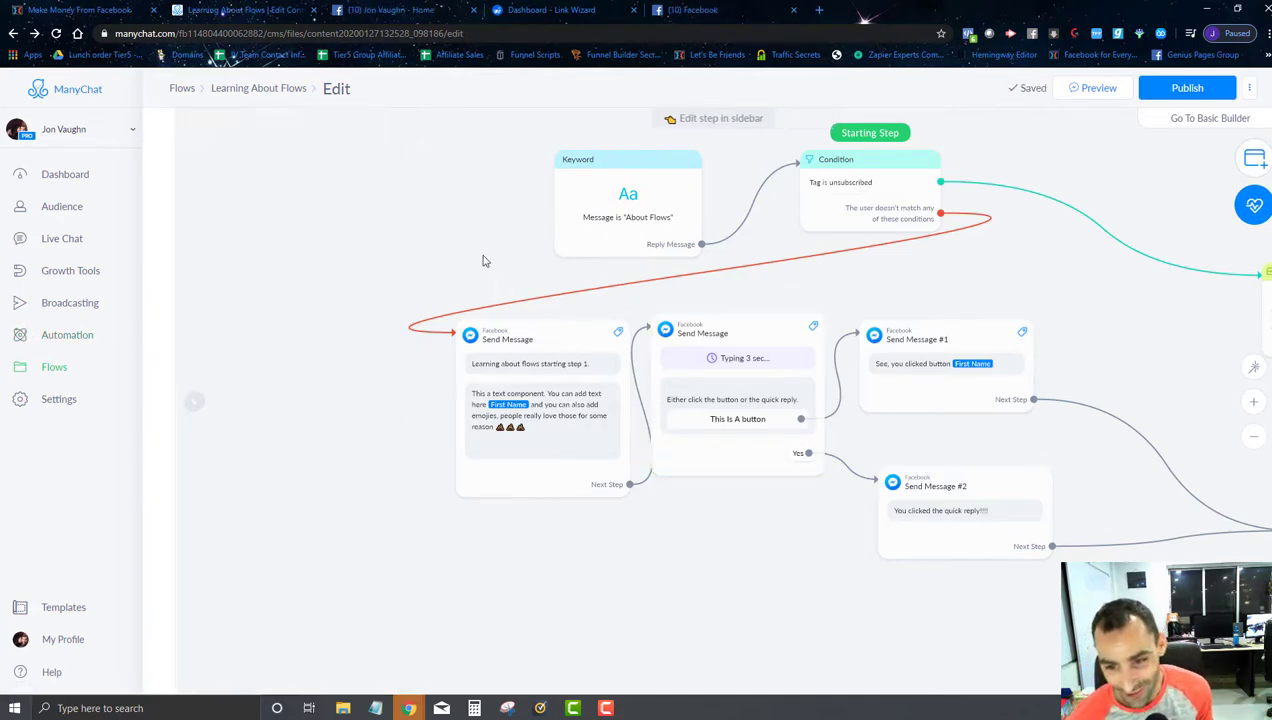
- Arrange the first two Send Message steps in a vertical stack under the Keyword step, with the typing-delay step beneath the first
scroll(483, 261, down, 2)
drag(548, 335, 533, 312)
drag(681, 361, 659, 566)
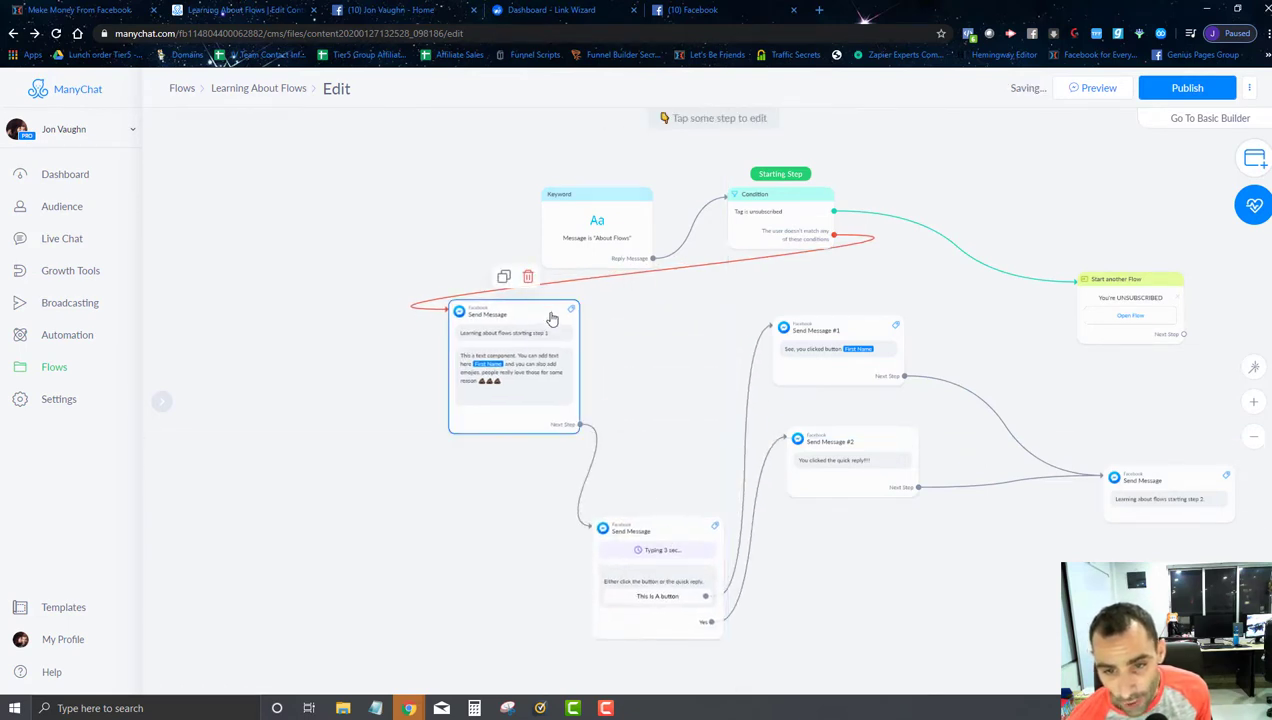
drag(545, 315, 634, 318)
click(659, 531)
drag(659, 531, 630, 452)
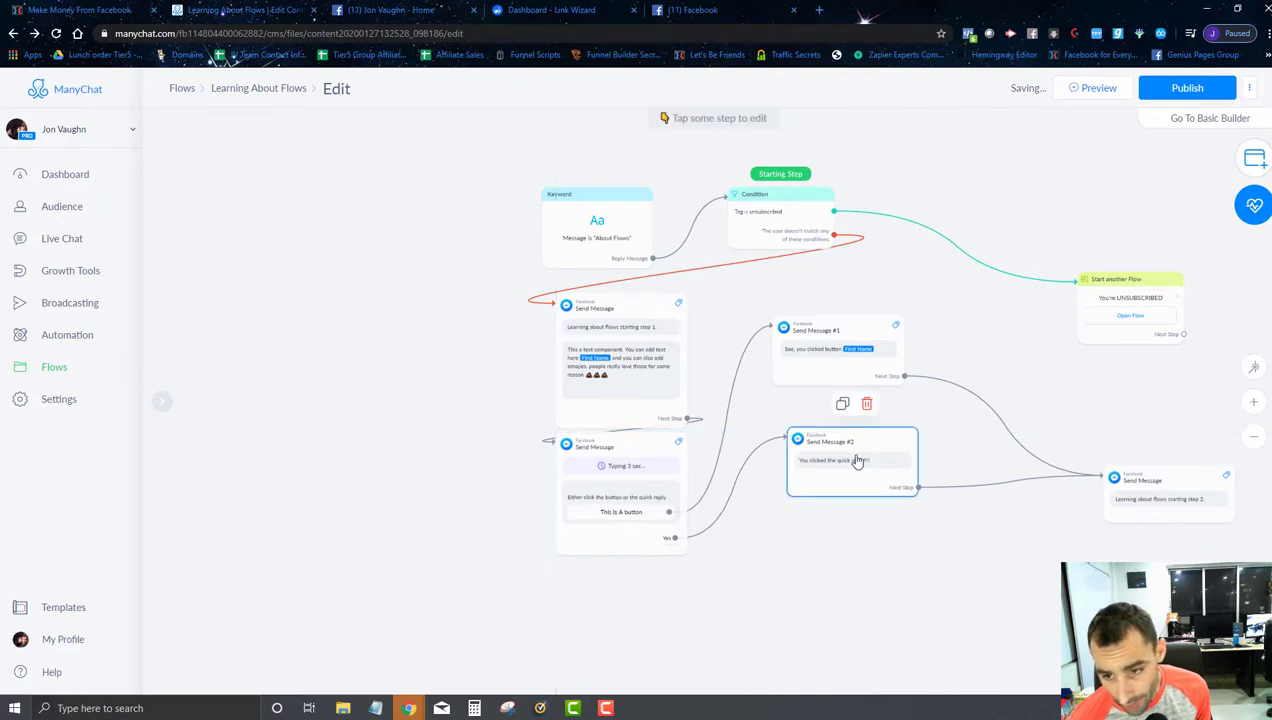
- Move Send Message #1, Send Message #2 and the "Learning about flows starting step 2." message lower, in line with the typing-delay step
drag(858, 450, 866, 597)
drag(829, 326, 852, 463)
drag(1165, 481, 1110, 553)
- Move the Start another Flow step next to the Condition step
scroll(1045, 433, down, 2)
drag(1000, 400, 867, 415)
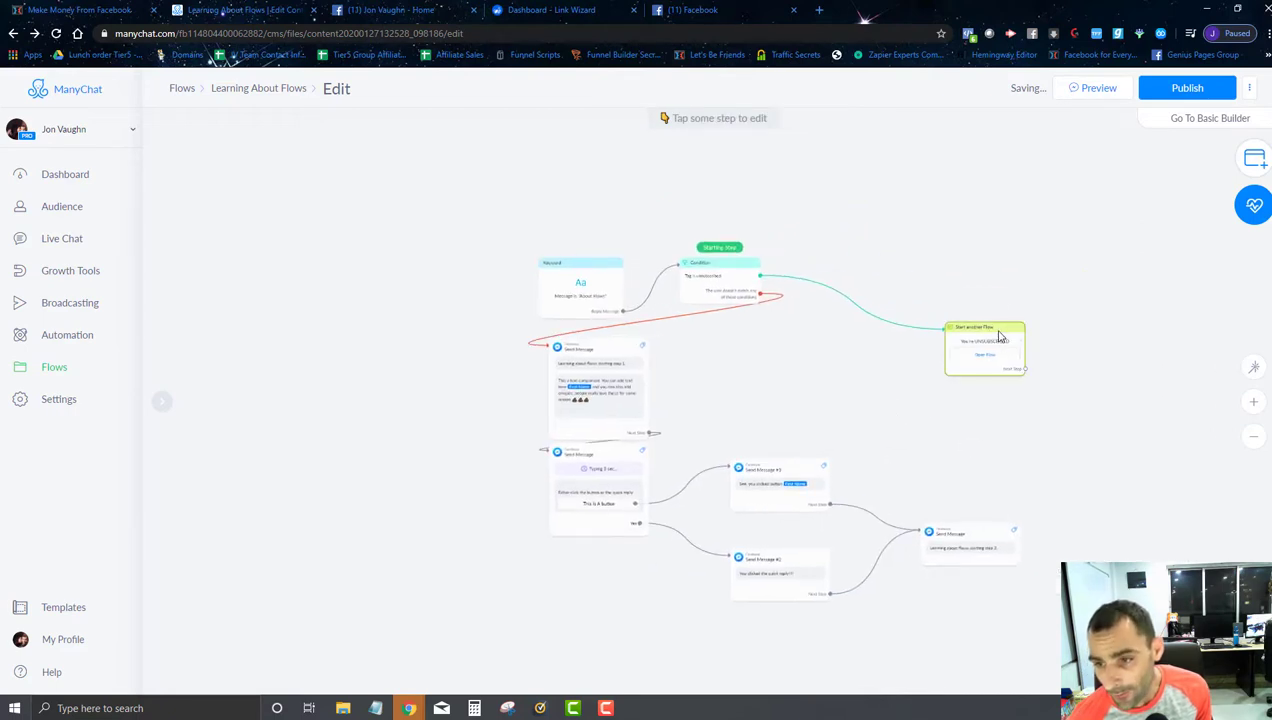
drag(992, 330, 849, 260)
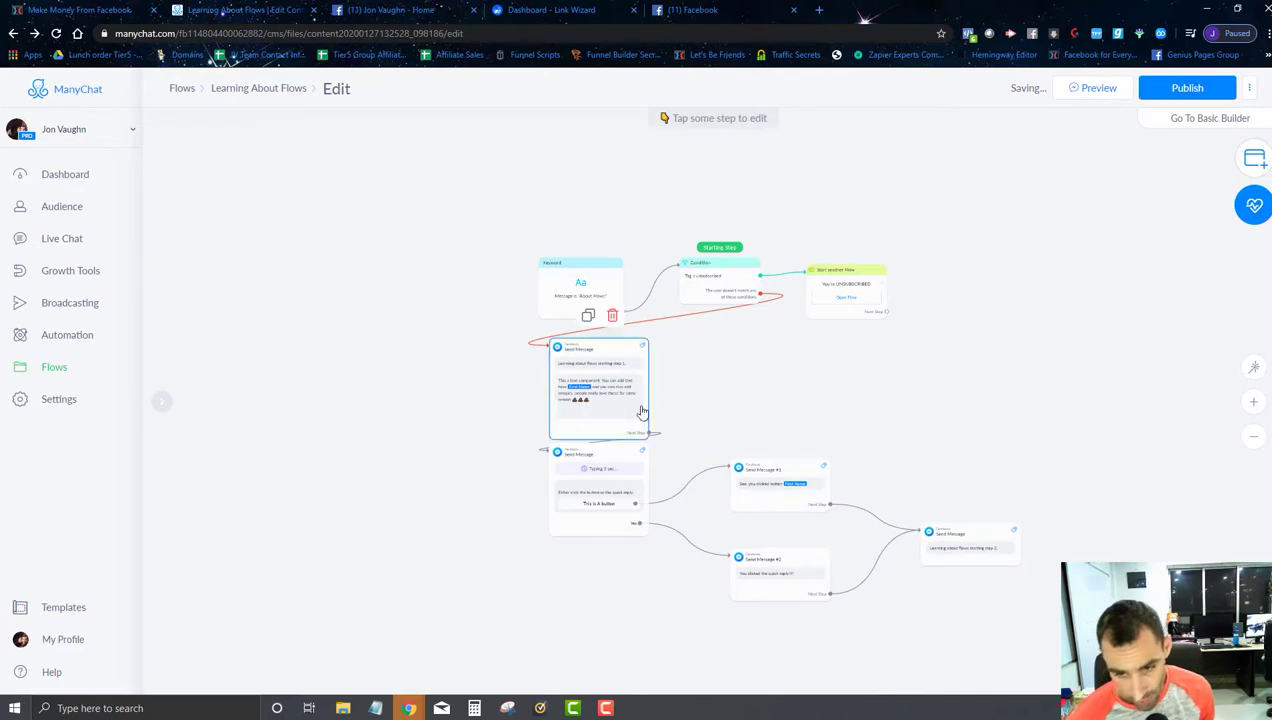
scroll(619, 425, down, 1)
scroll(619, 425, up, 3)
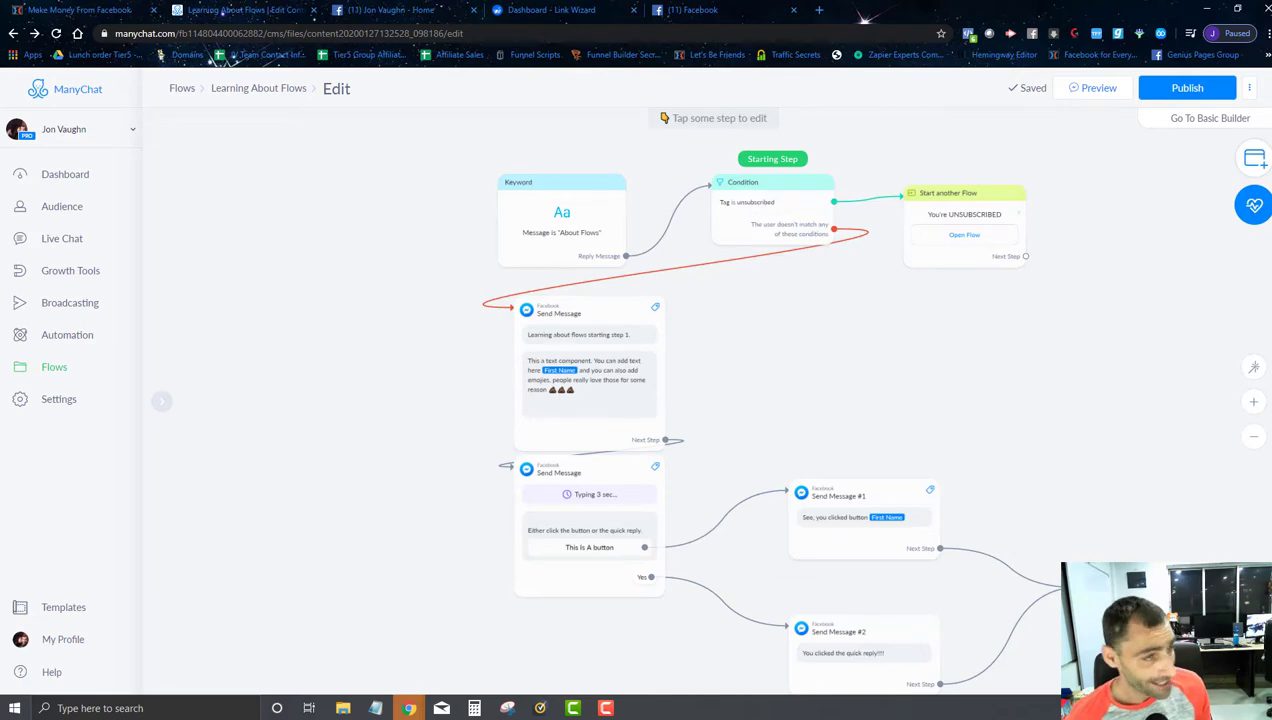
- Switch to the Facebook news feed and reply "What do you want to chat about?" to the contact offering a 15 min chat
click(390, 8)
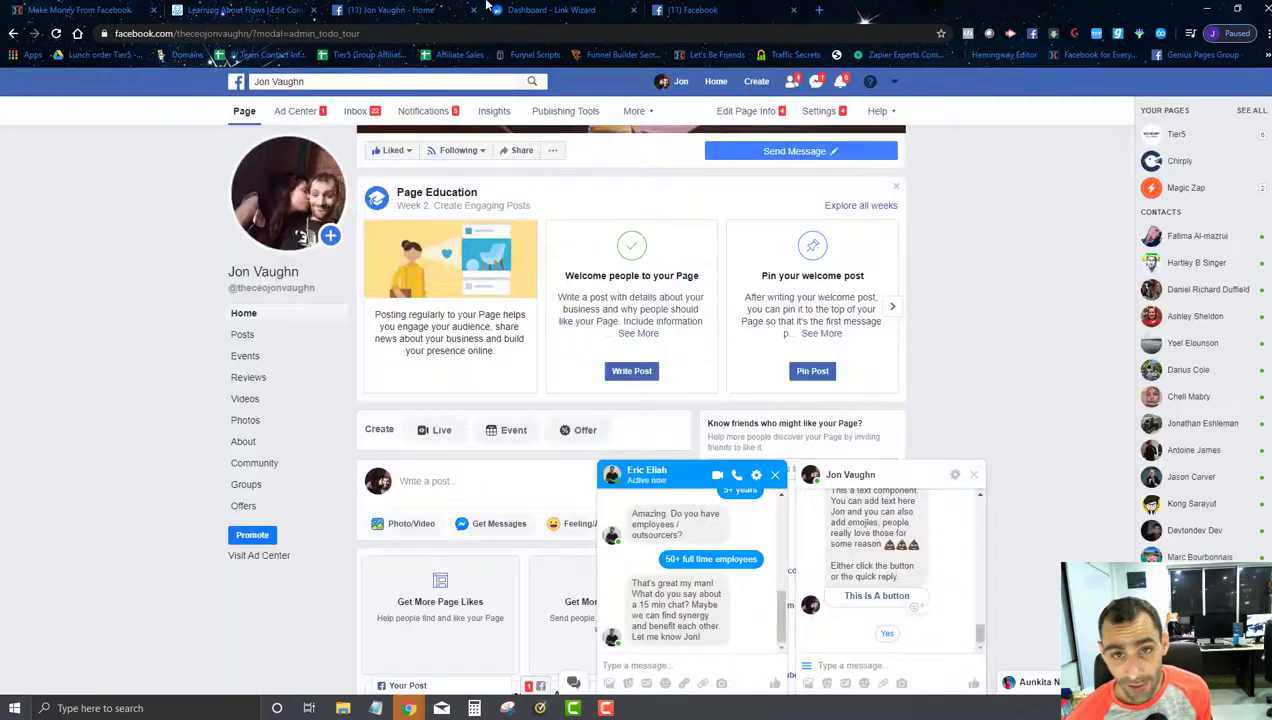
click(700, 9)
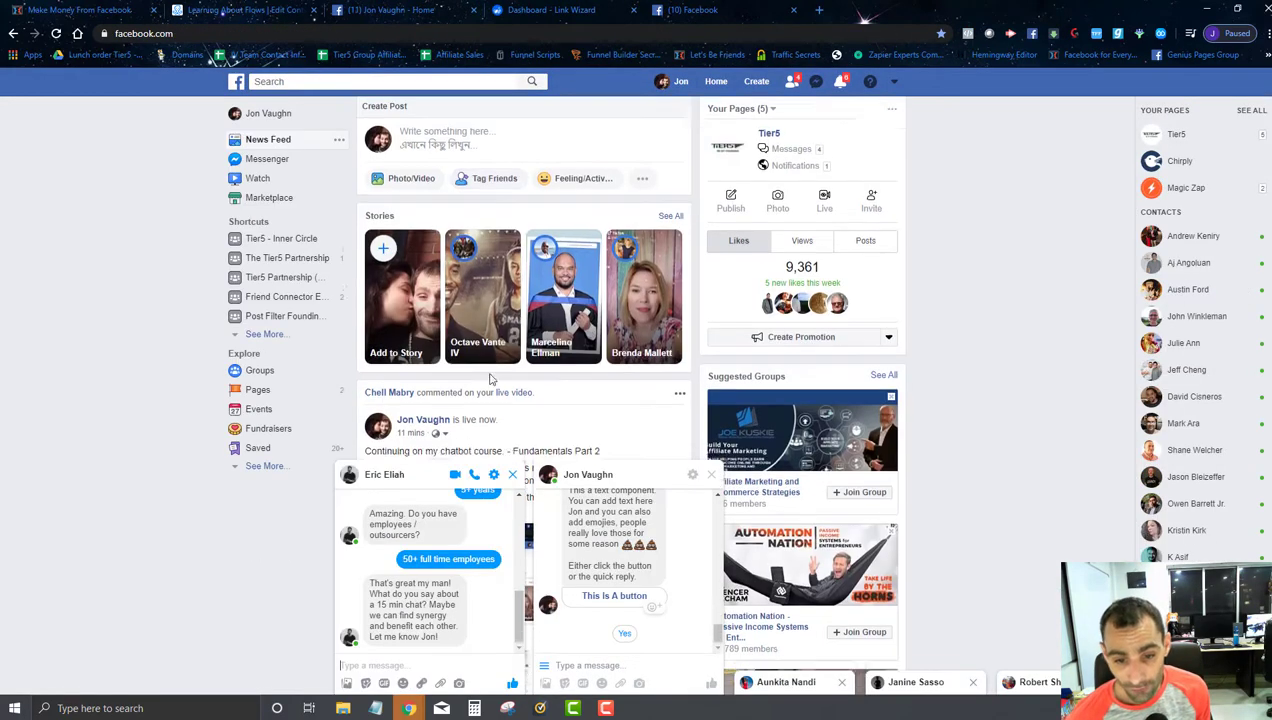
scroll(490, 375, down, 2)
scroll(517, 362, down, 1)
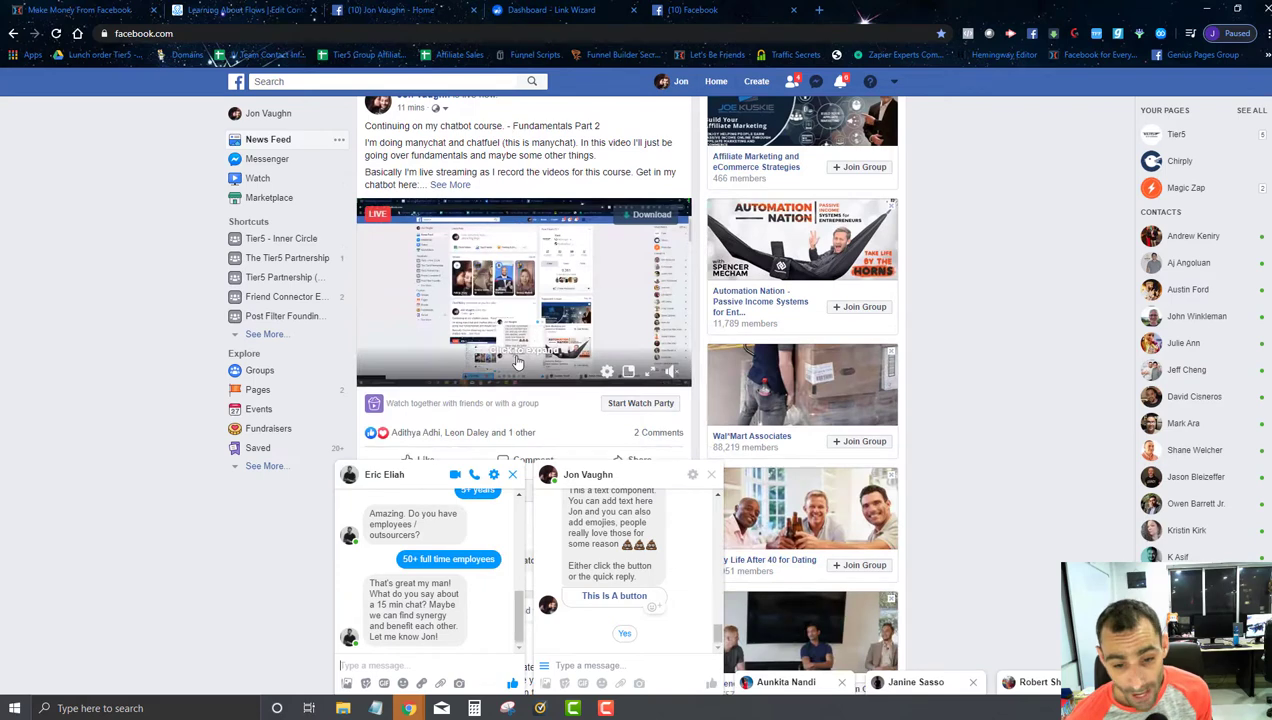
click(447, 663)
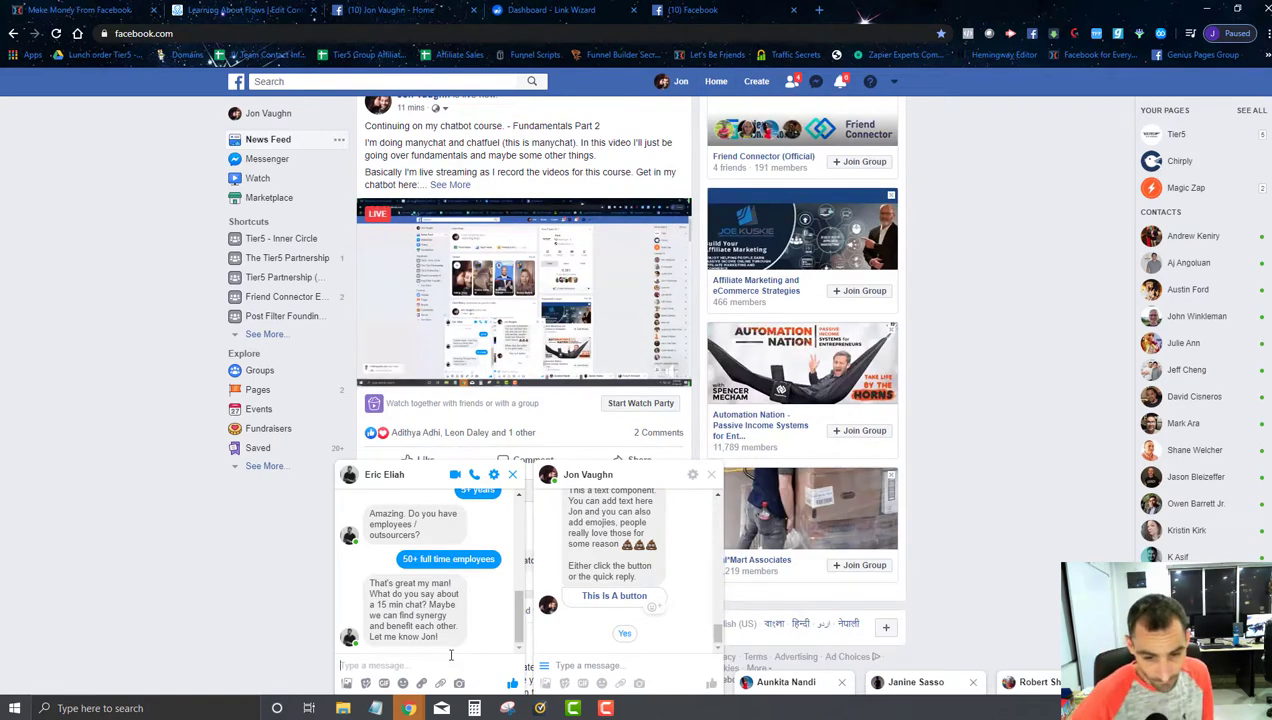
text(What do yo)
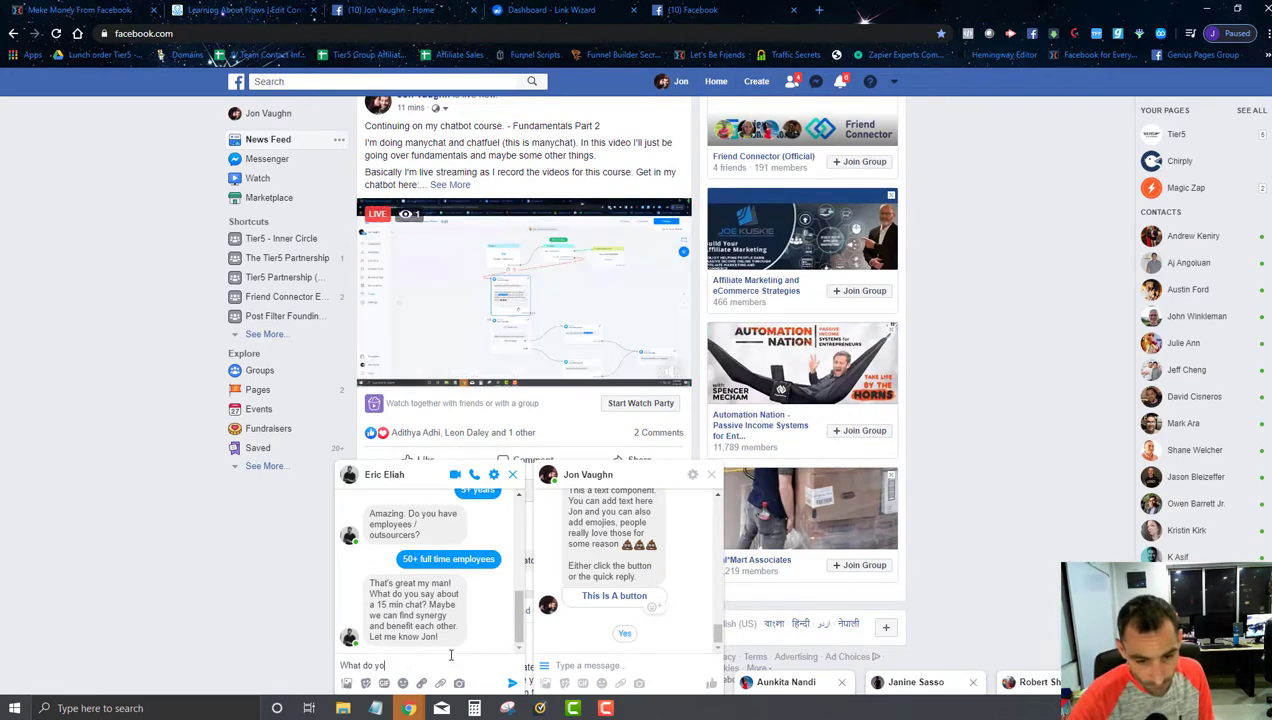
text(u want to chat about?)
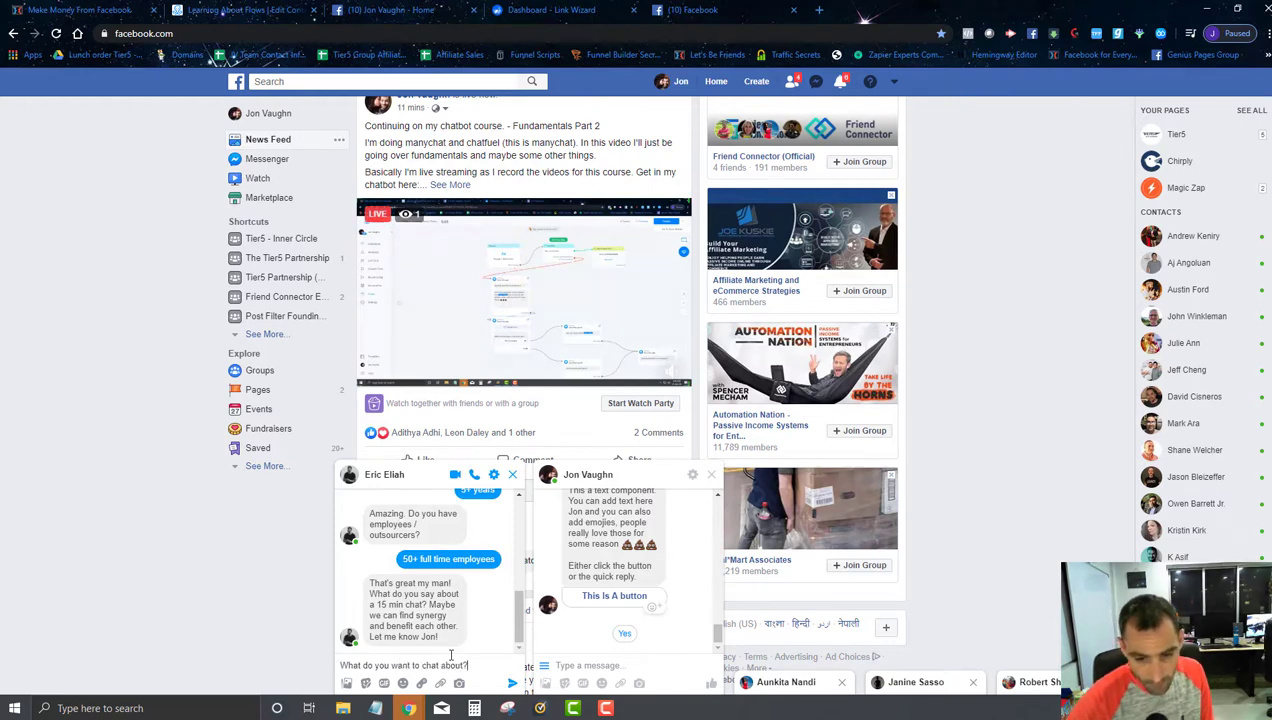
key(Return)
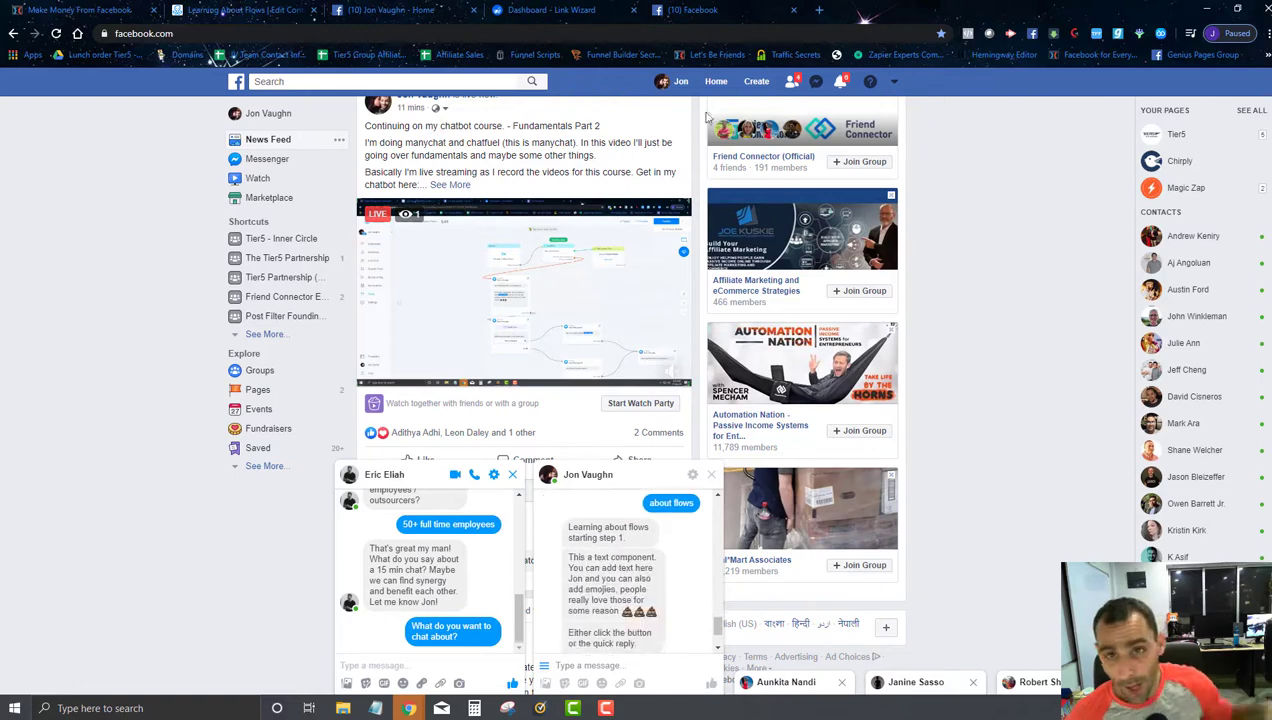
- Return to the Learning About Flows editor in ManyChat and publish the flow
click(580, 10)
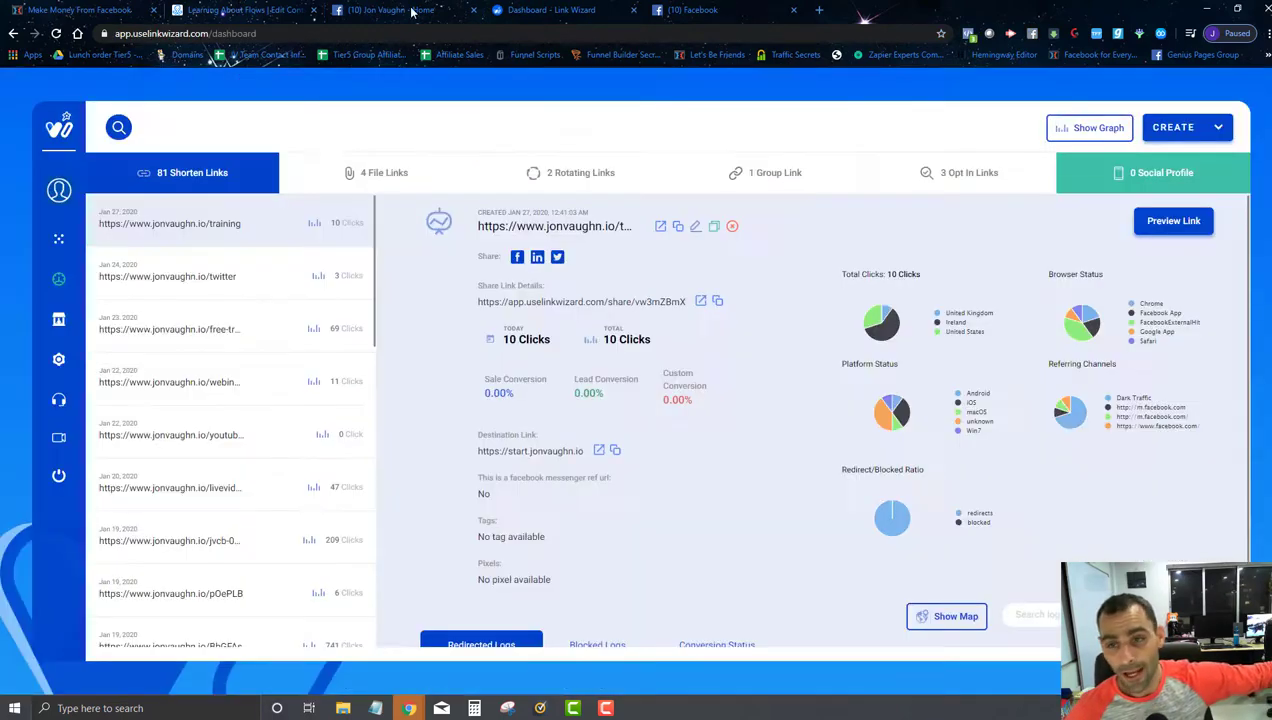
click(400, 12)
click(285, 8)
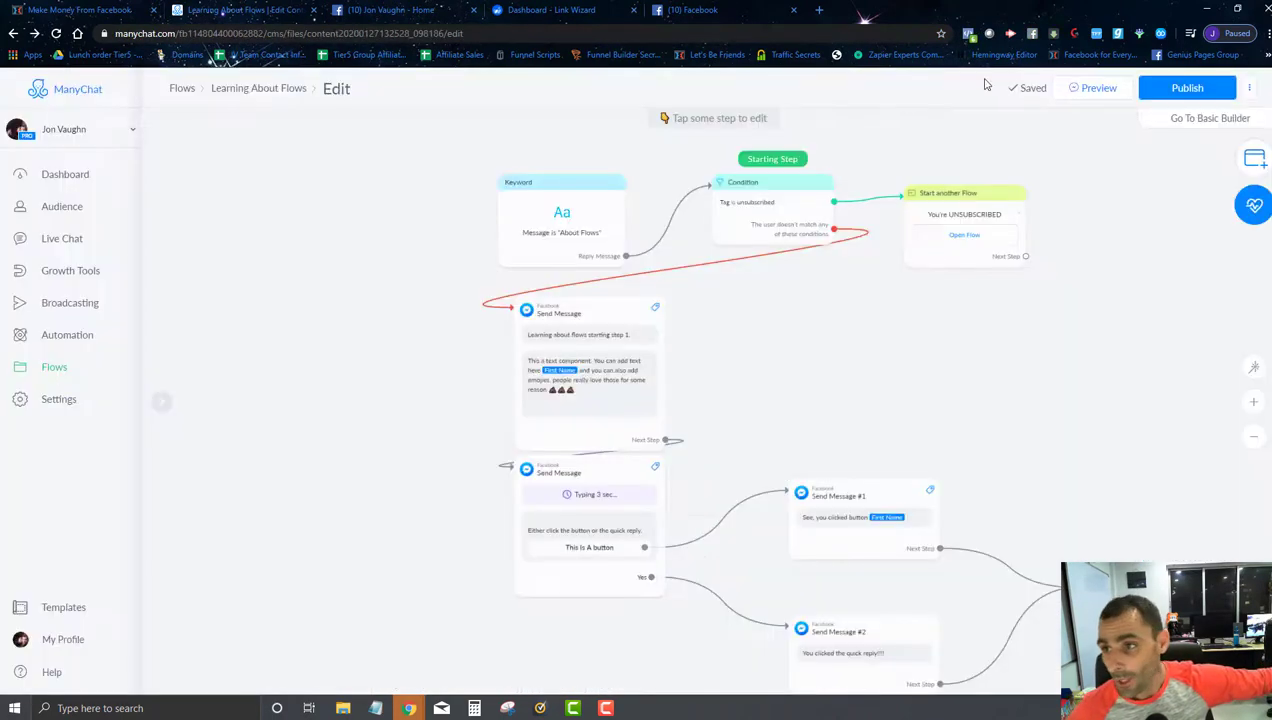
click(1186, 88)
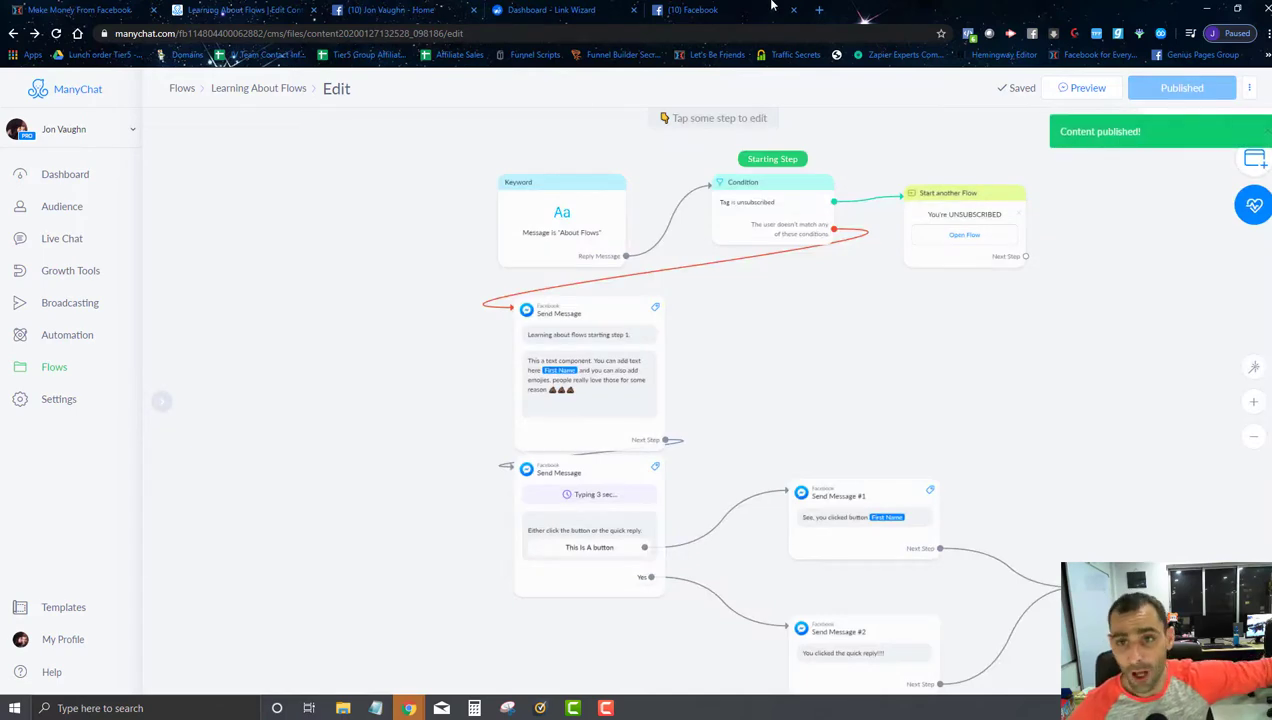
- Switch to the Facebook news feed and send "about flows" in the page's chat
click(772, 8)
click(639, 688)
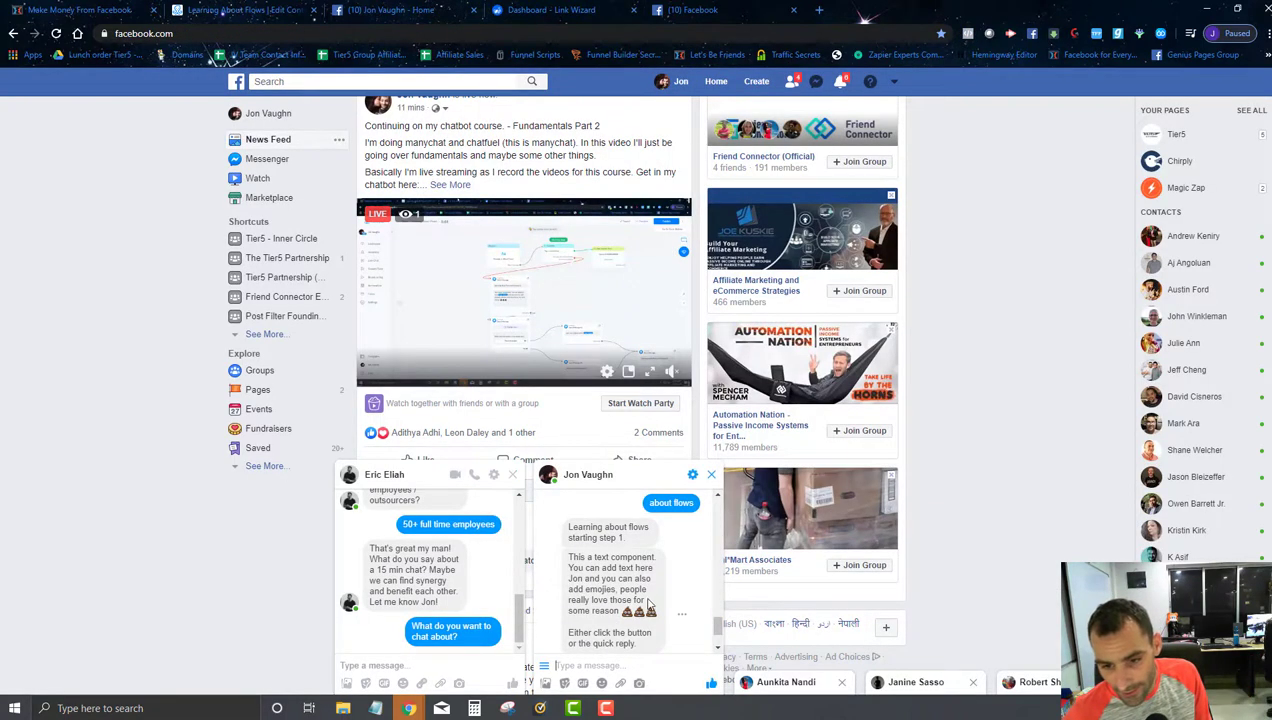
text(about flows)
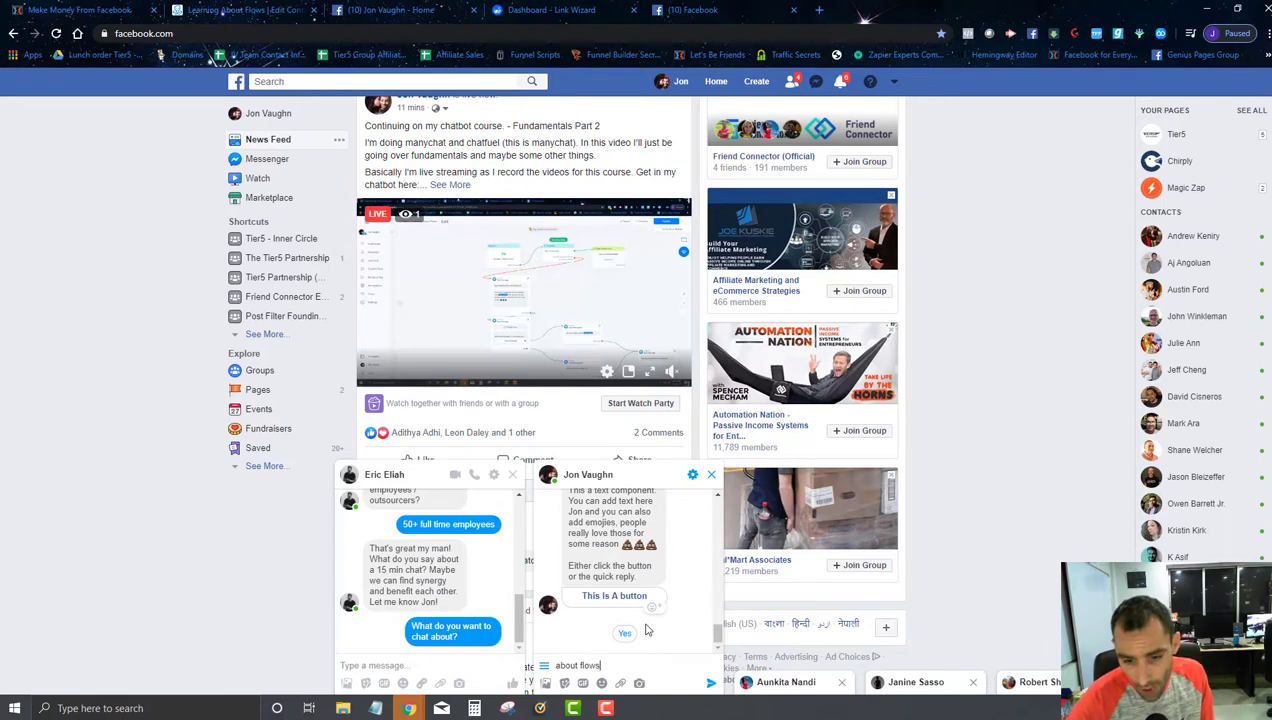
key(Return)
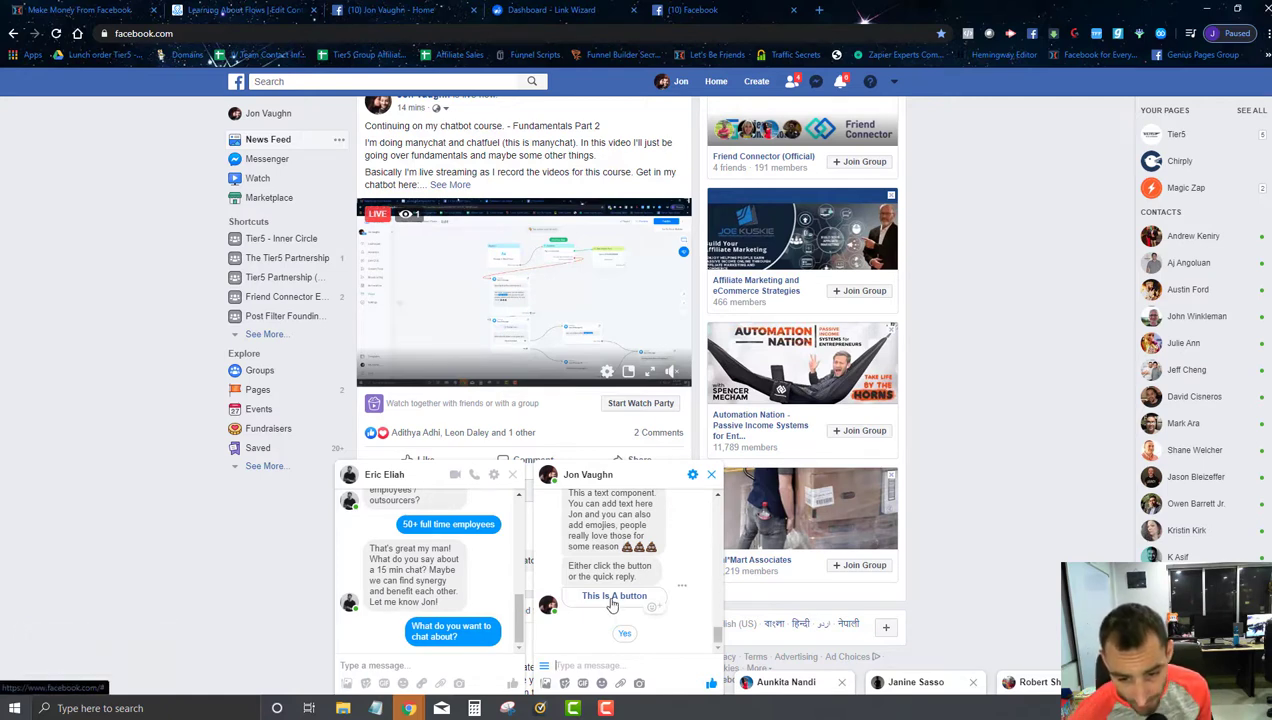
- Choose "This Is A button" in the page's chat and check the replies that follow it
click(612, 598)
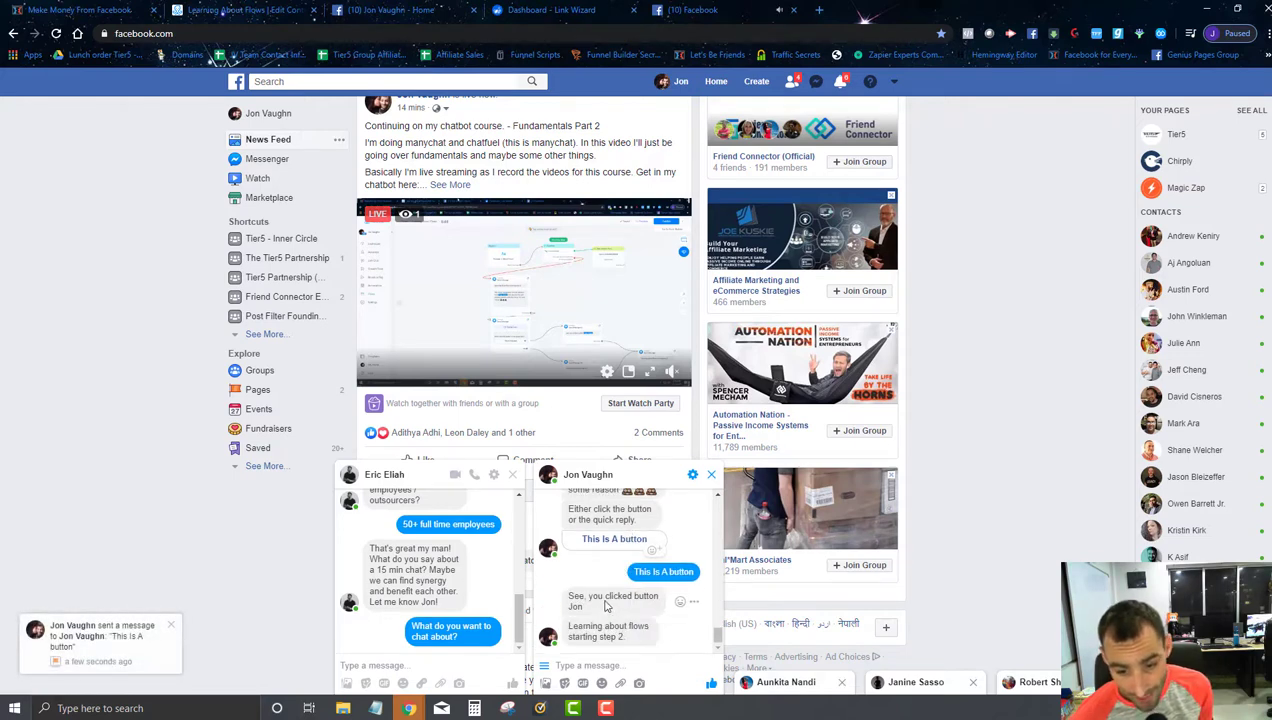
drag(602, 605, 567, 597)
drag(627, 638, 598, 636)
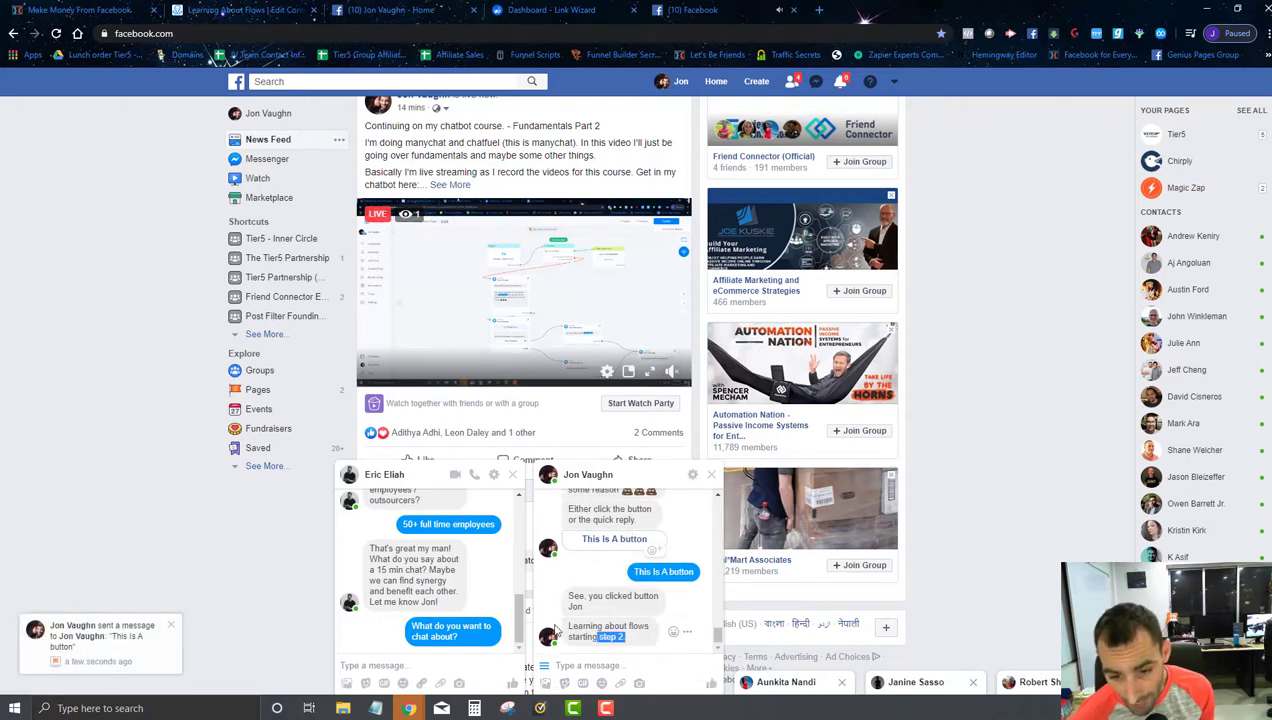
click(615, 666)
- Return to the ManyChat flow and move the "Learning about flows starting step 2." message closer to Send Message #1 and #2
click(240, 10)
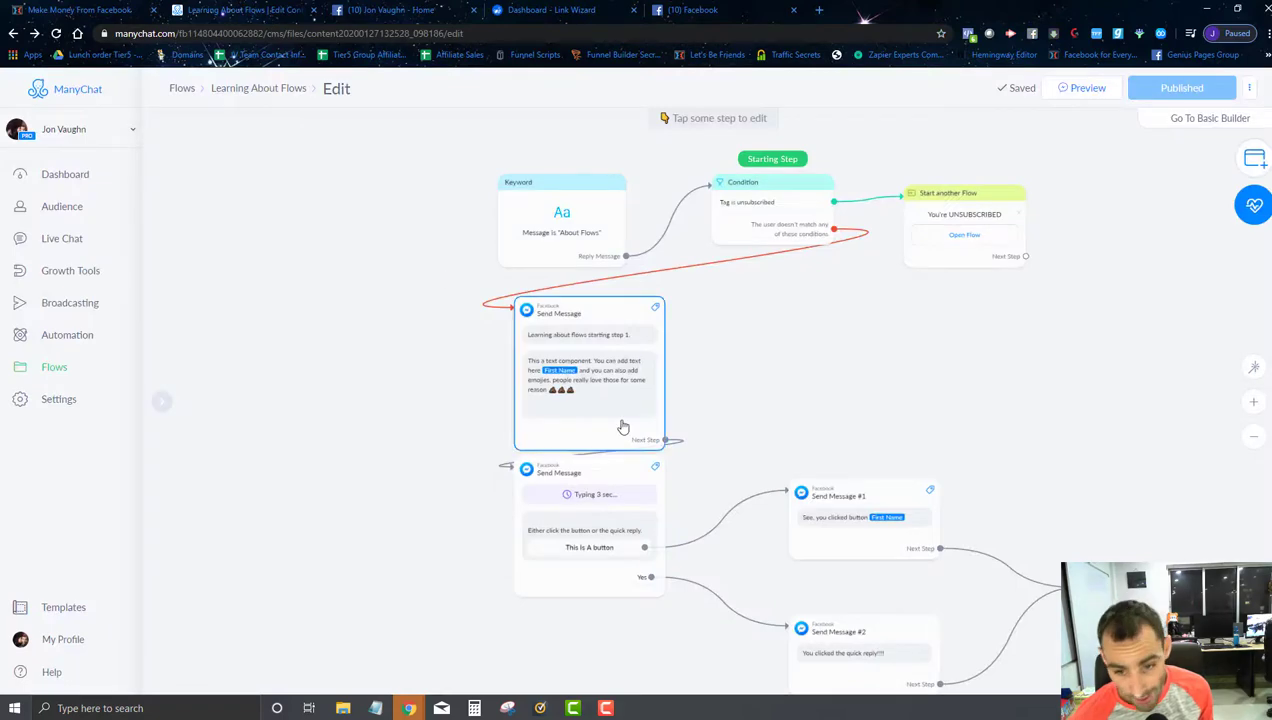
scroll(630, 445, up, 3)
scroll(600, 500, down, 1)
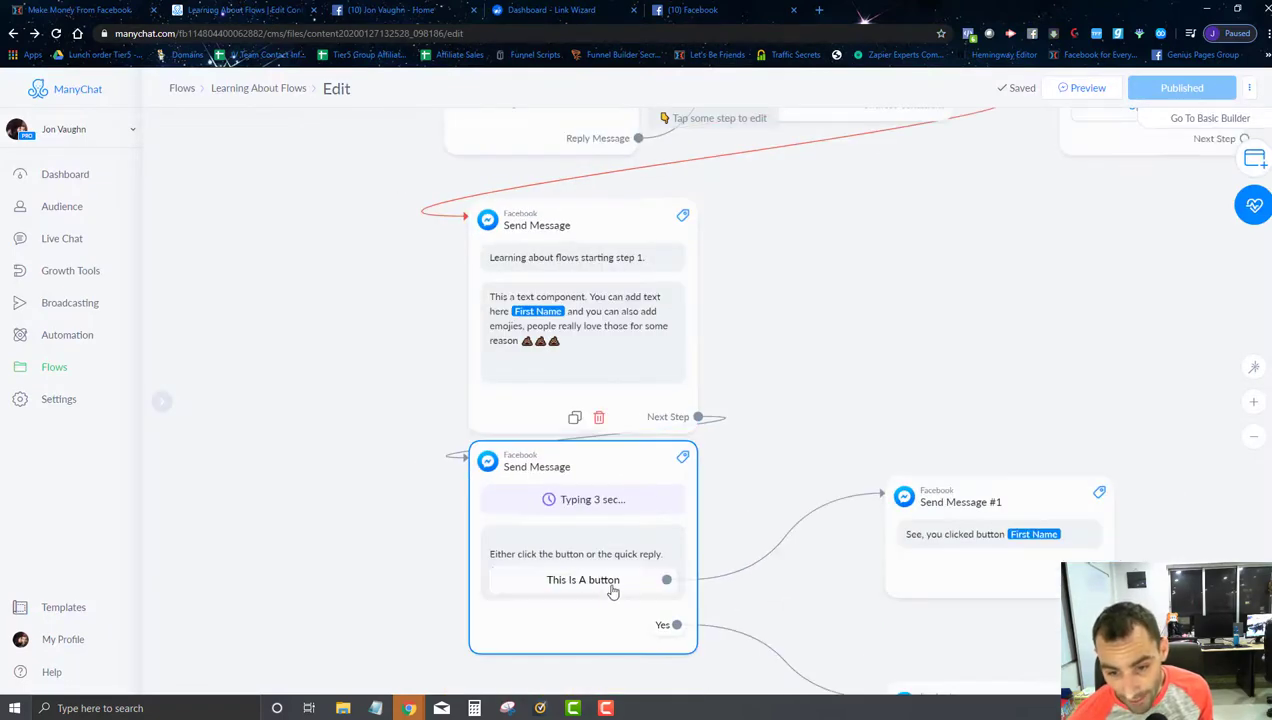
scroll(615, 591, down, 3)
scroll(599, 215, up, 5)
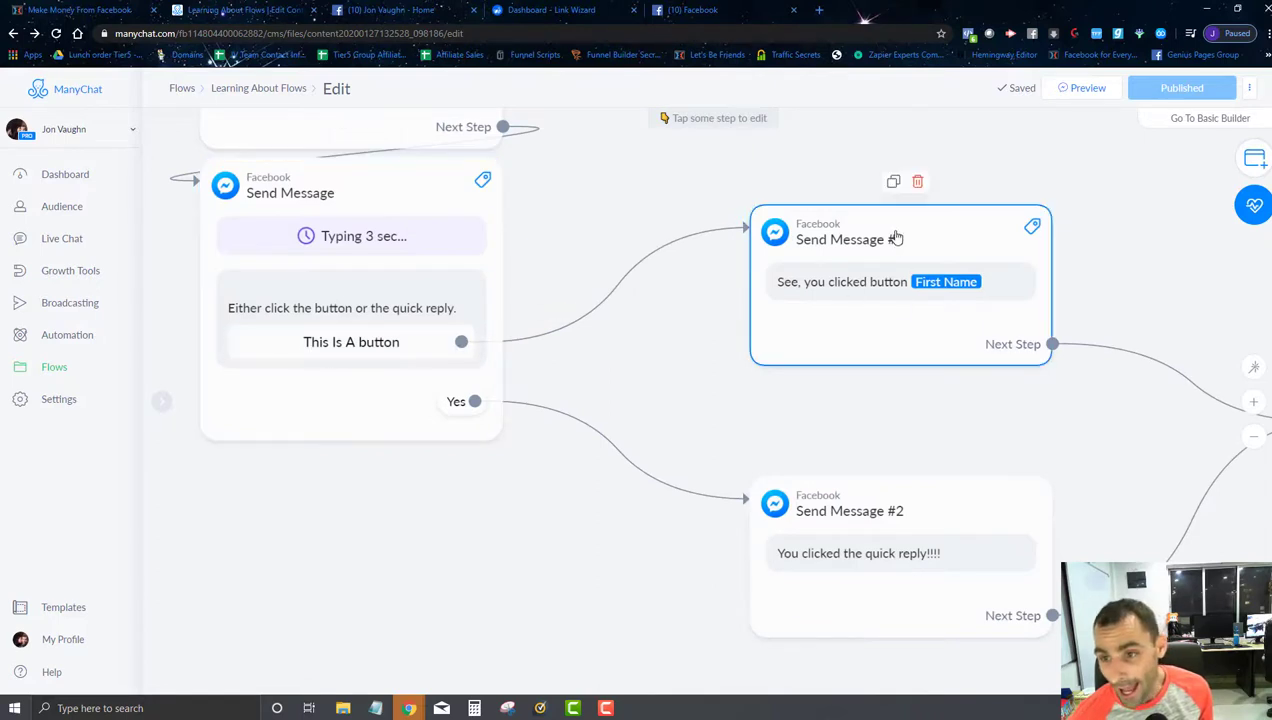
mouse_move(891, 236)
mouse_down()
mouse_move(847, 206)
mouse_move(884, 238)
mouse_up()
drag(1050, 414, 445, 344)
drag(959, 378, 756, 372)
drag(645, 541, 985, 565)
scroll(990, 575, down, 1)
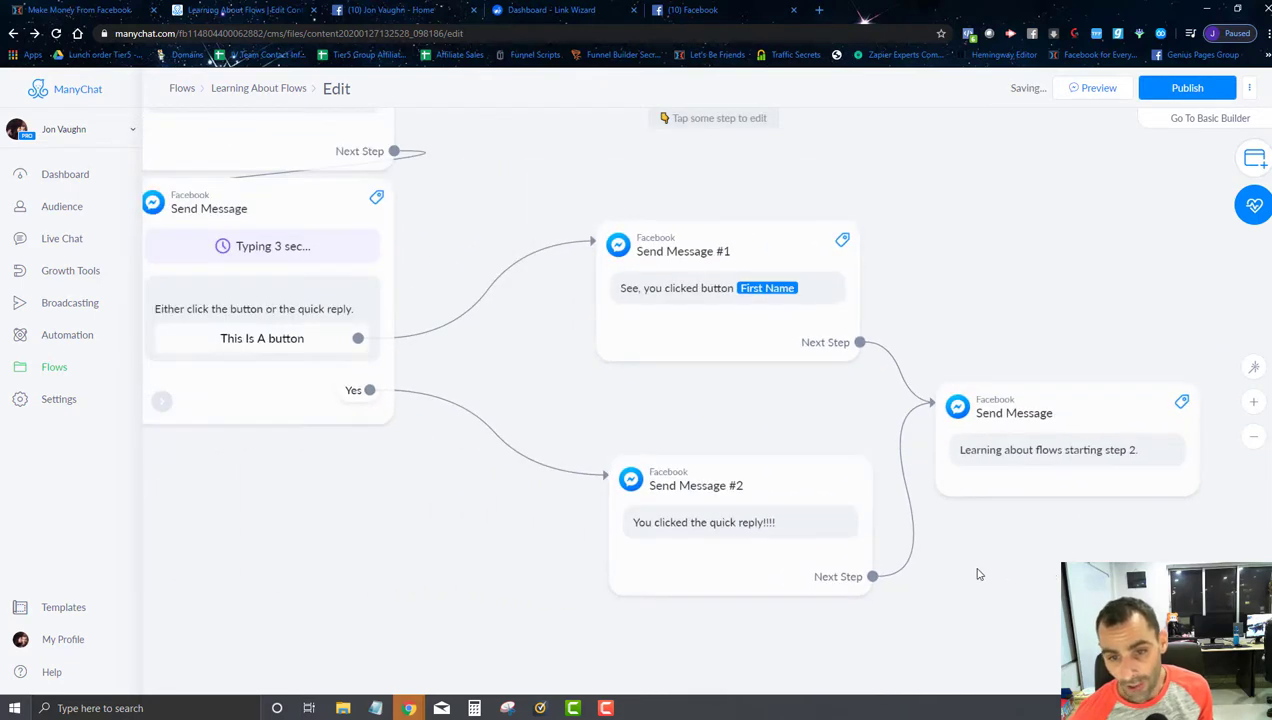
- Move Send Message #1, Send Message #2 and the "Learning about flows starting step 2." message closer to the typing-delay step
scroll(979, 575, down, 1)
drag(784, 304, 679, 304)
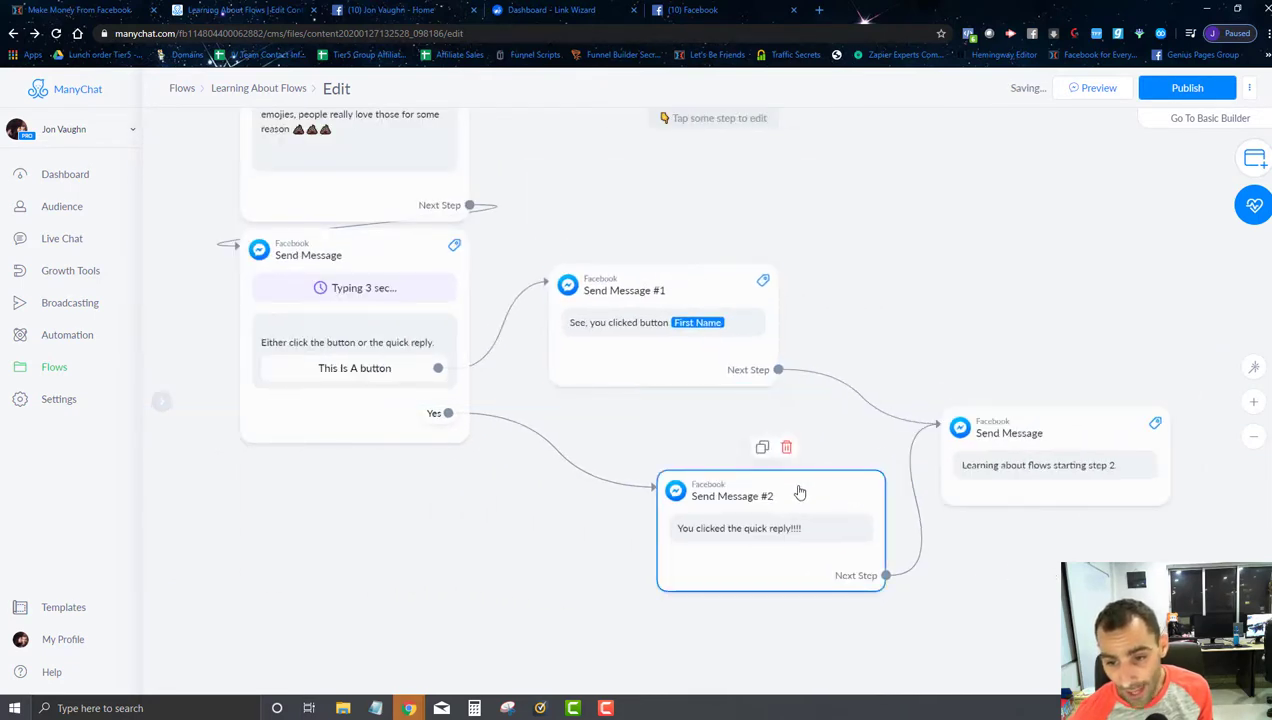
drag(799, 492, 699, 448)
drag(1032, 426, 934, 397)
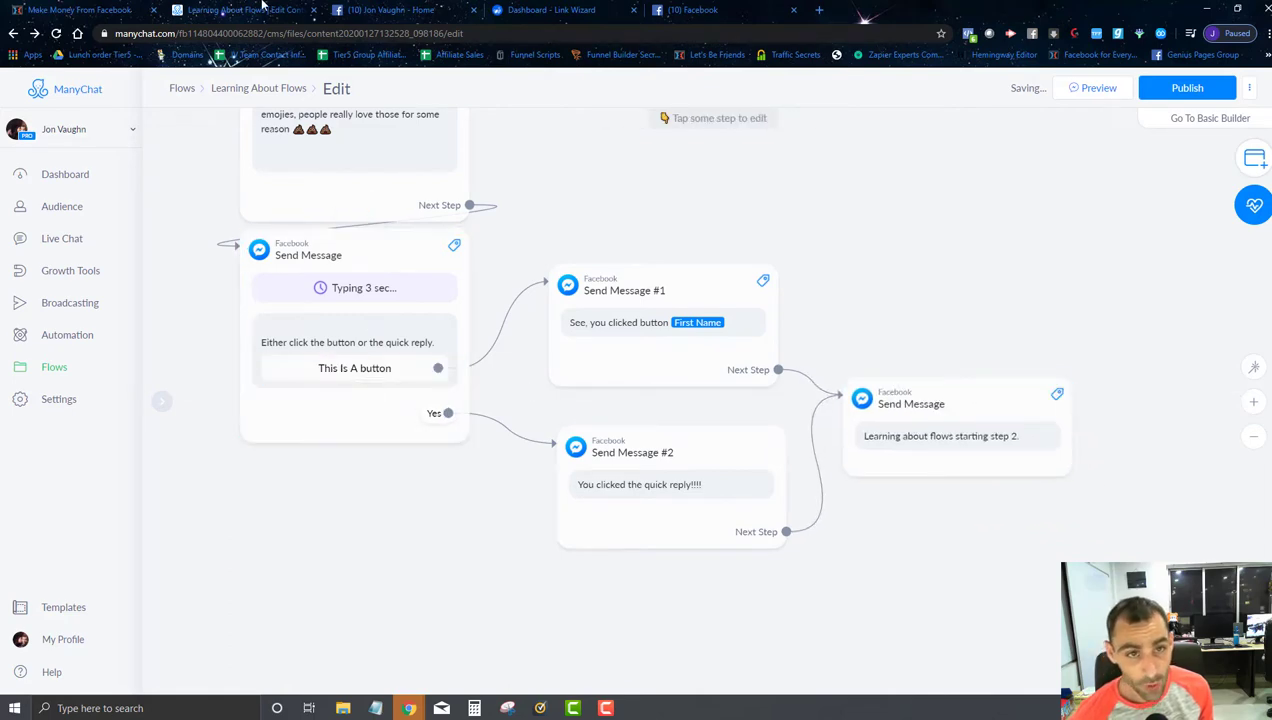
- On the Facebook page, send "about flows" in its chat, choose "This Is A button" twice in quick succession and review the replies
click(385, 8)
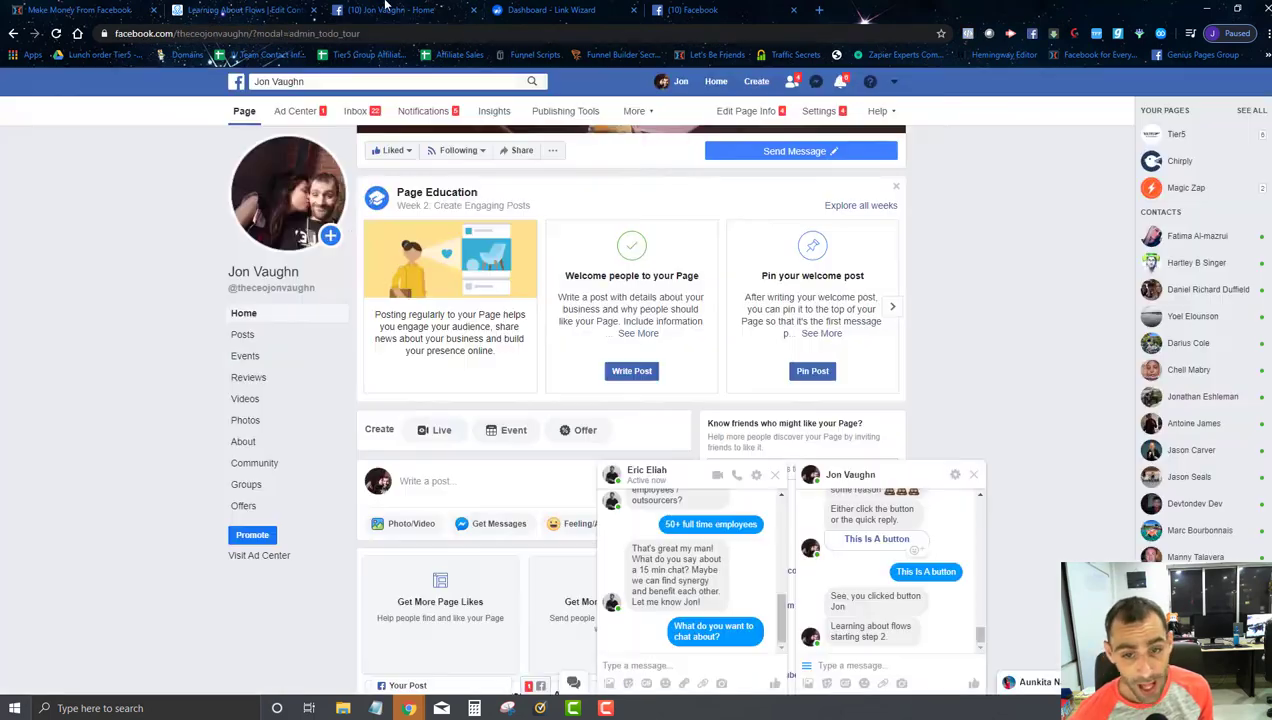
click(861, 664)
text(abo)
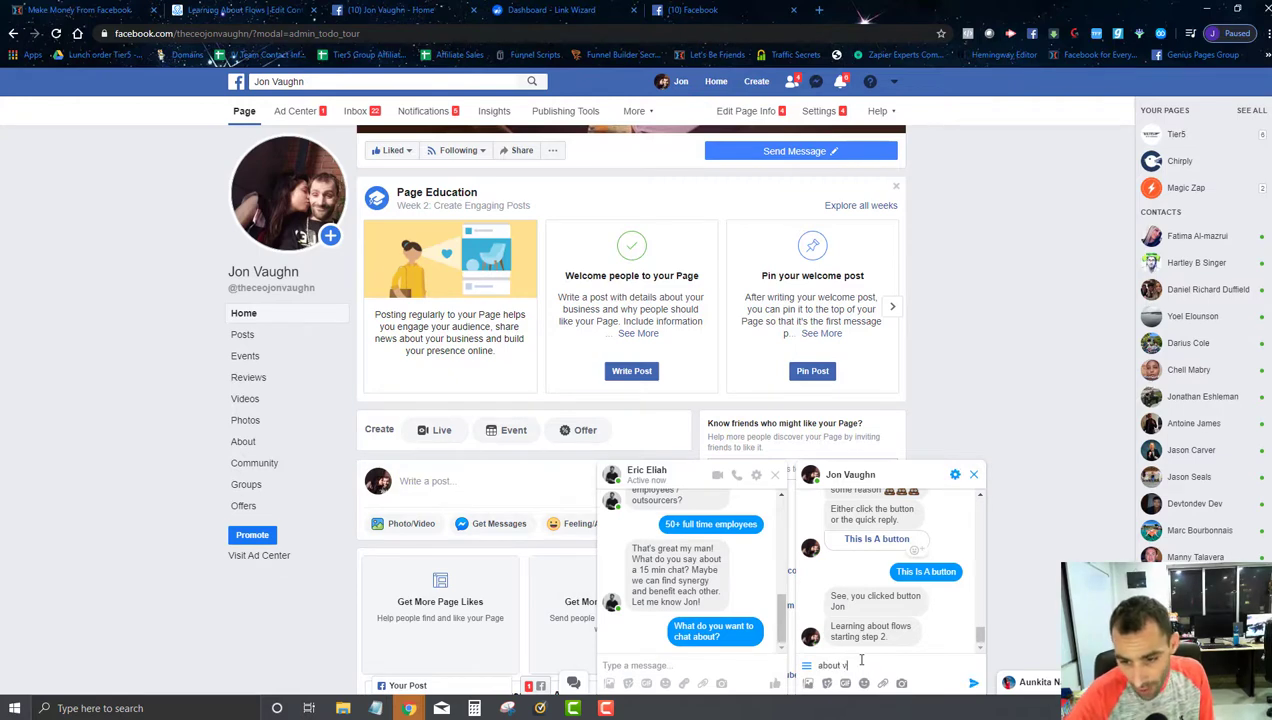
text(ut flows)
key(Return)
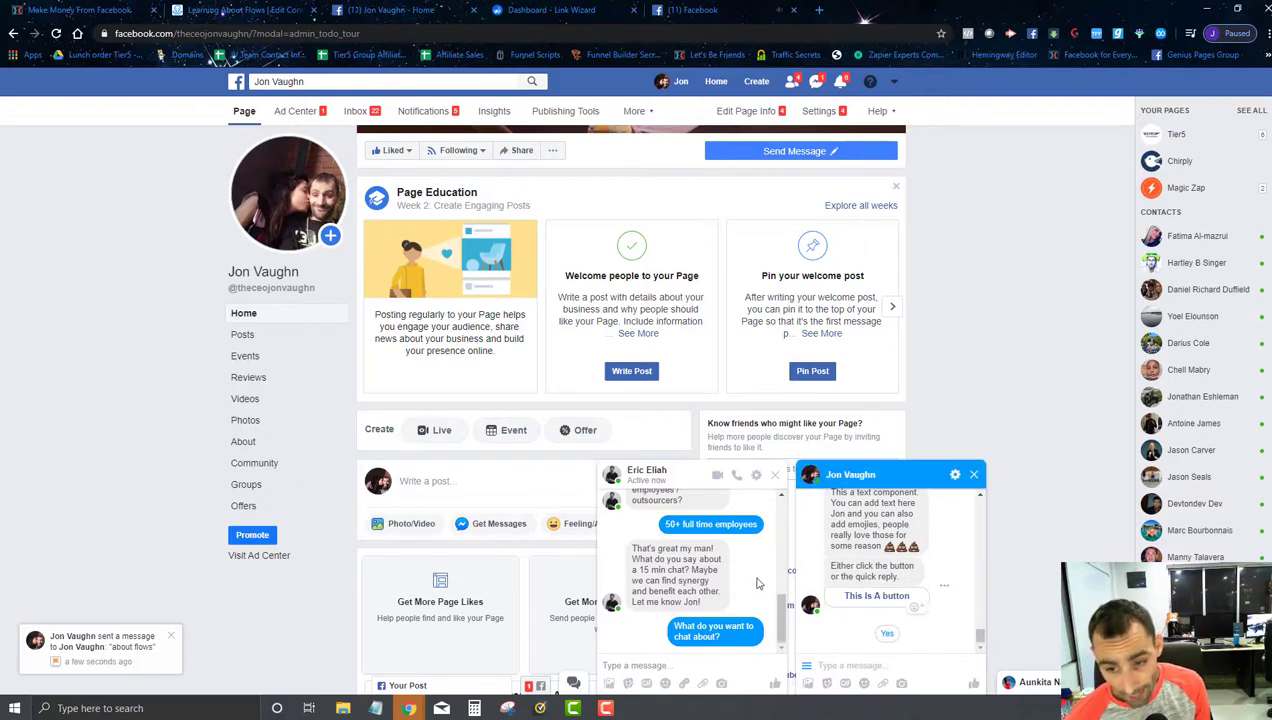
double_click(874, 599)
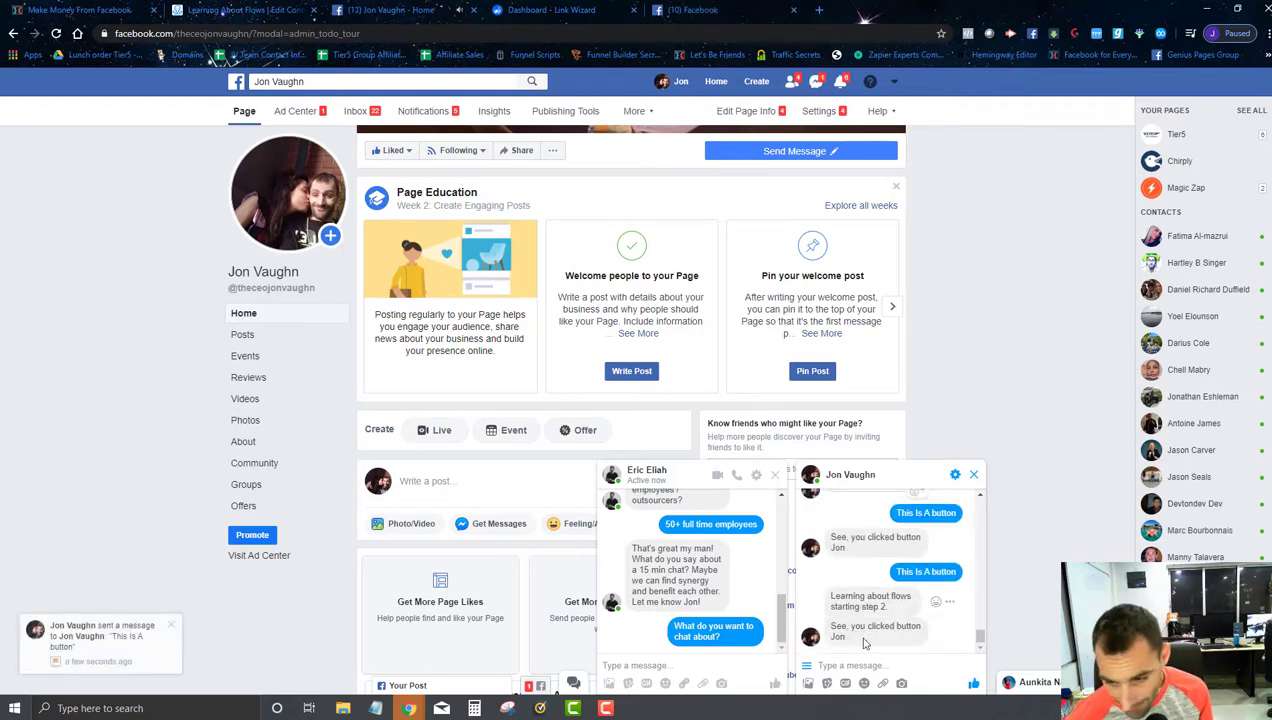
scroll(835, 527, up, 1)
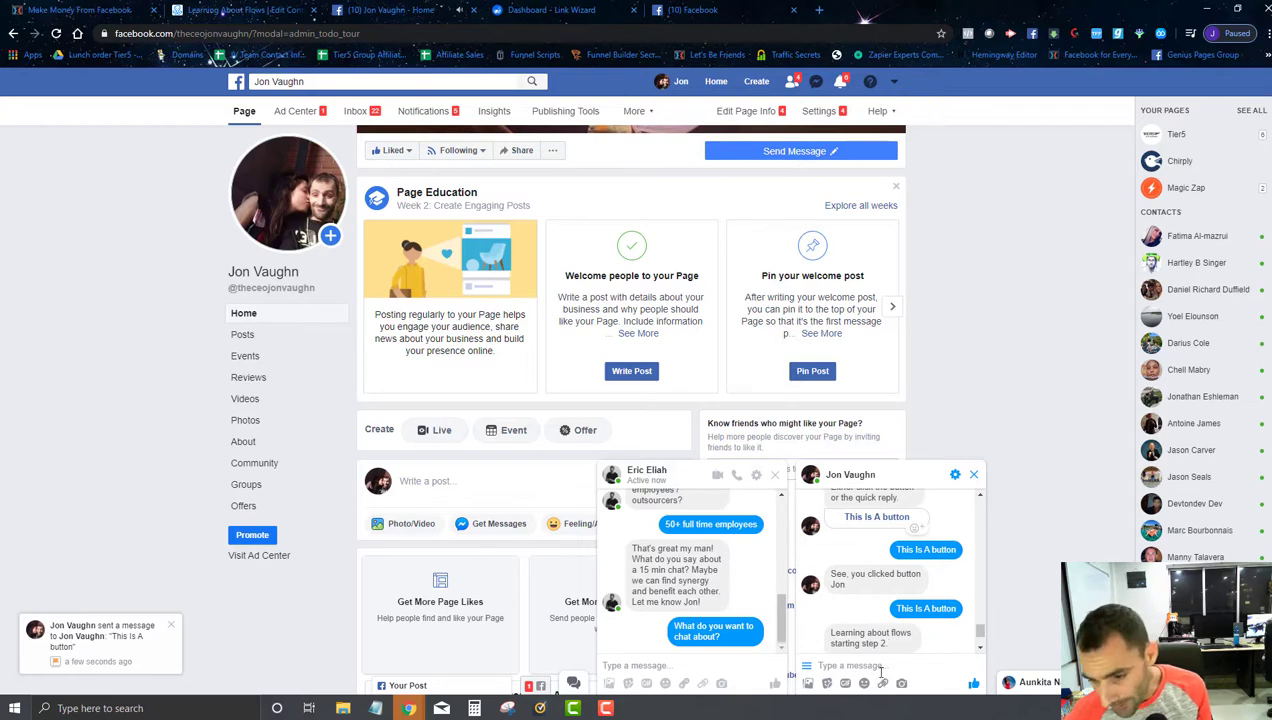
- Send "about flows" in the page's chat, choose the "Yes" quick reply and check the replies that follow it
text(about flows)
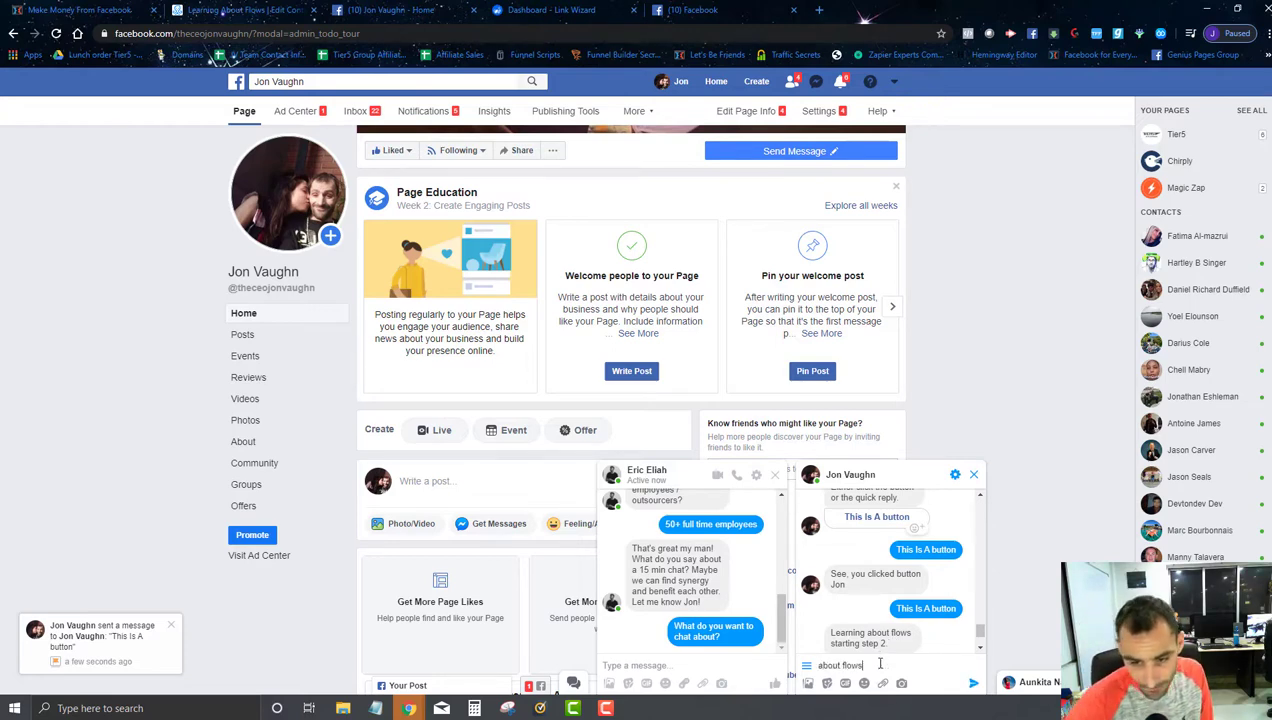
key(Return)
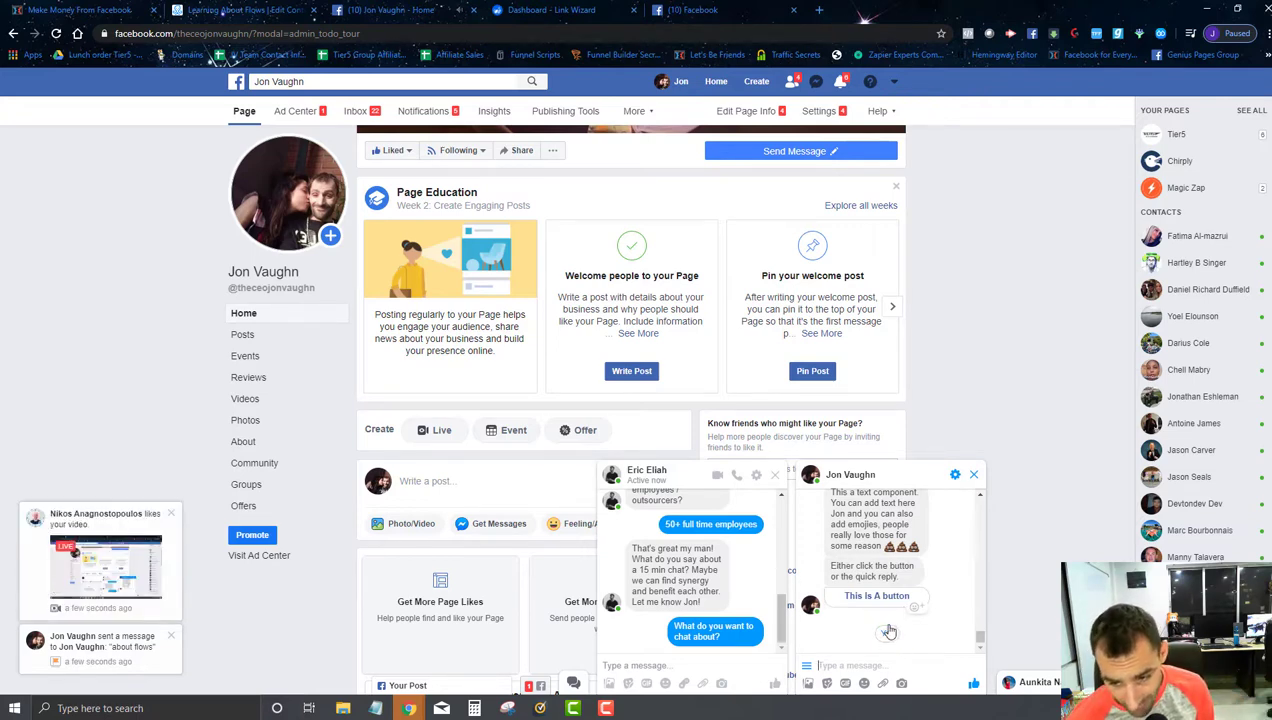
click(890, 632)
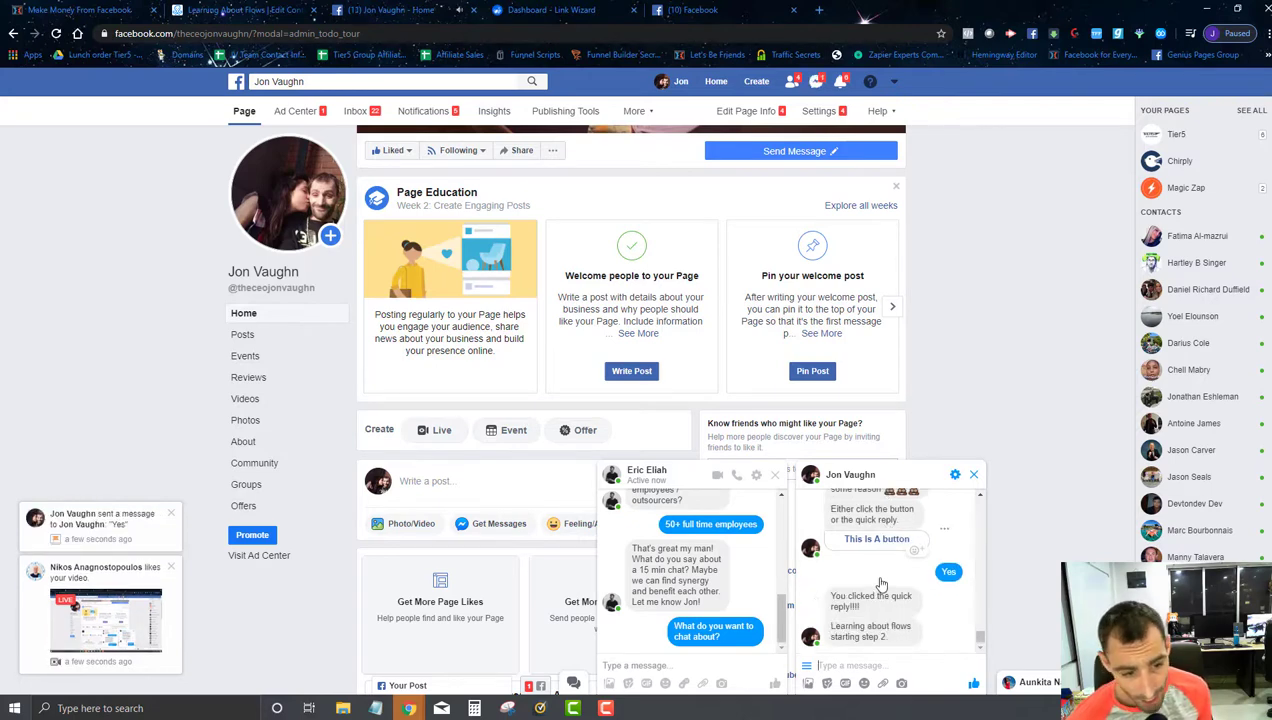
drag(872, 607, 882, 634)
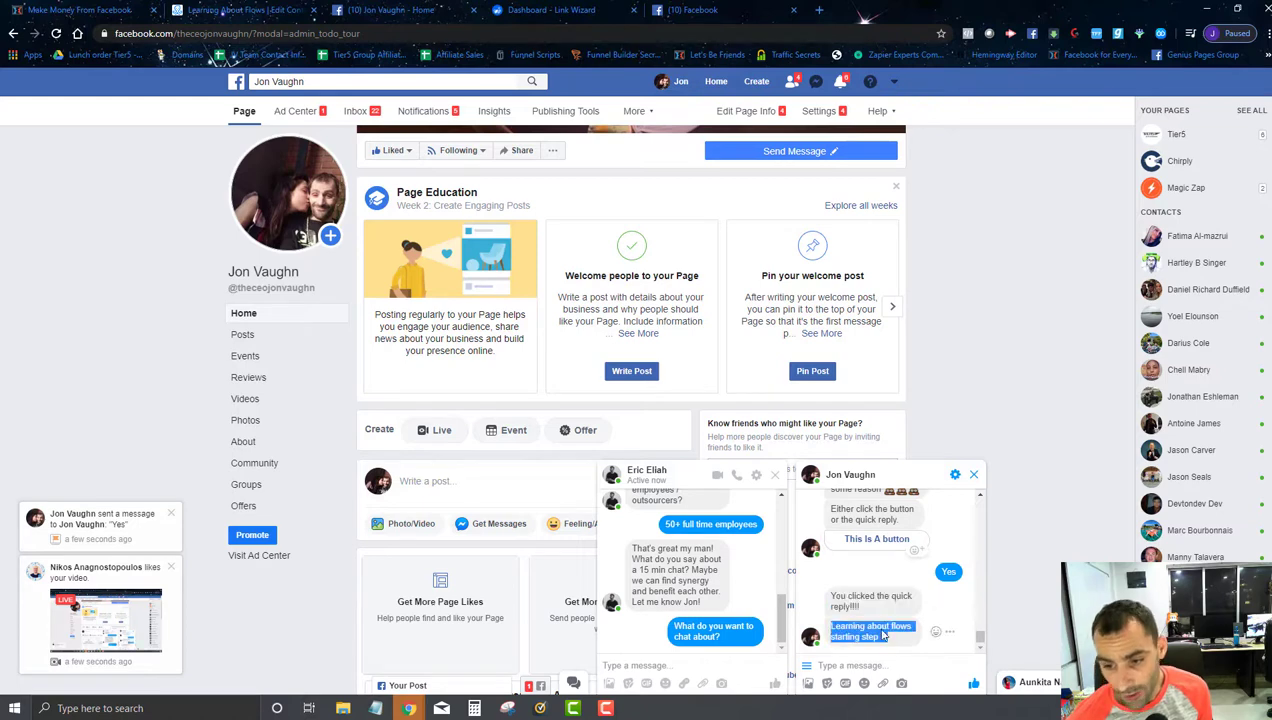
- Check the linked steps in the ManyChat flow, then choose the earlier "This Is A button" in the Facebook chat despite the "Yes" reply
click(226, 10)
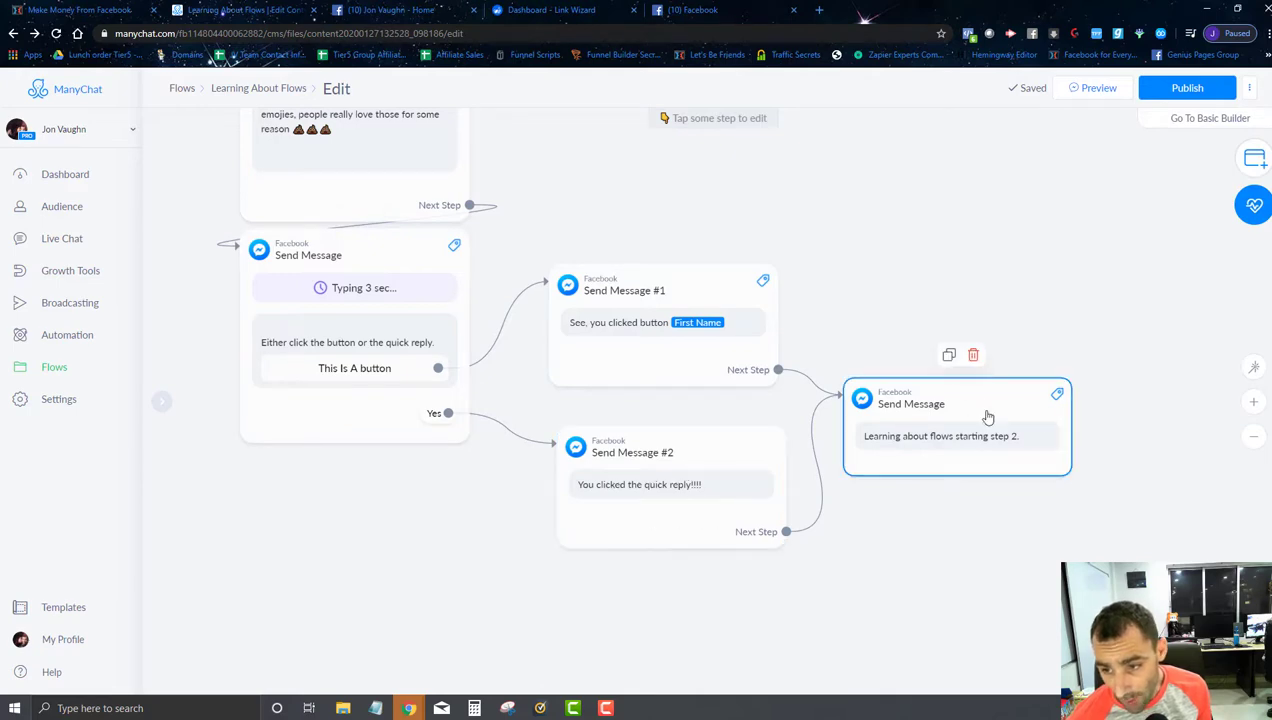
click(710, 9)
scroll(600, 600, up, 2)
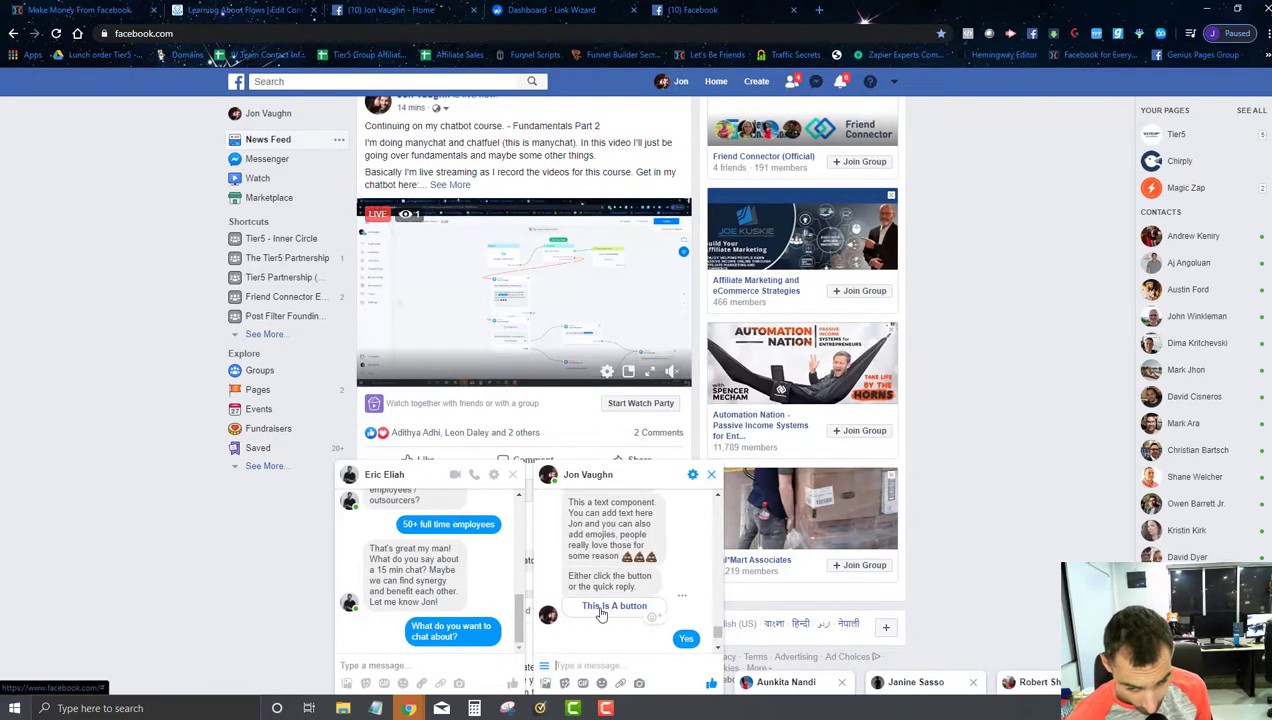
click(601, 610)
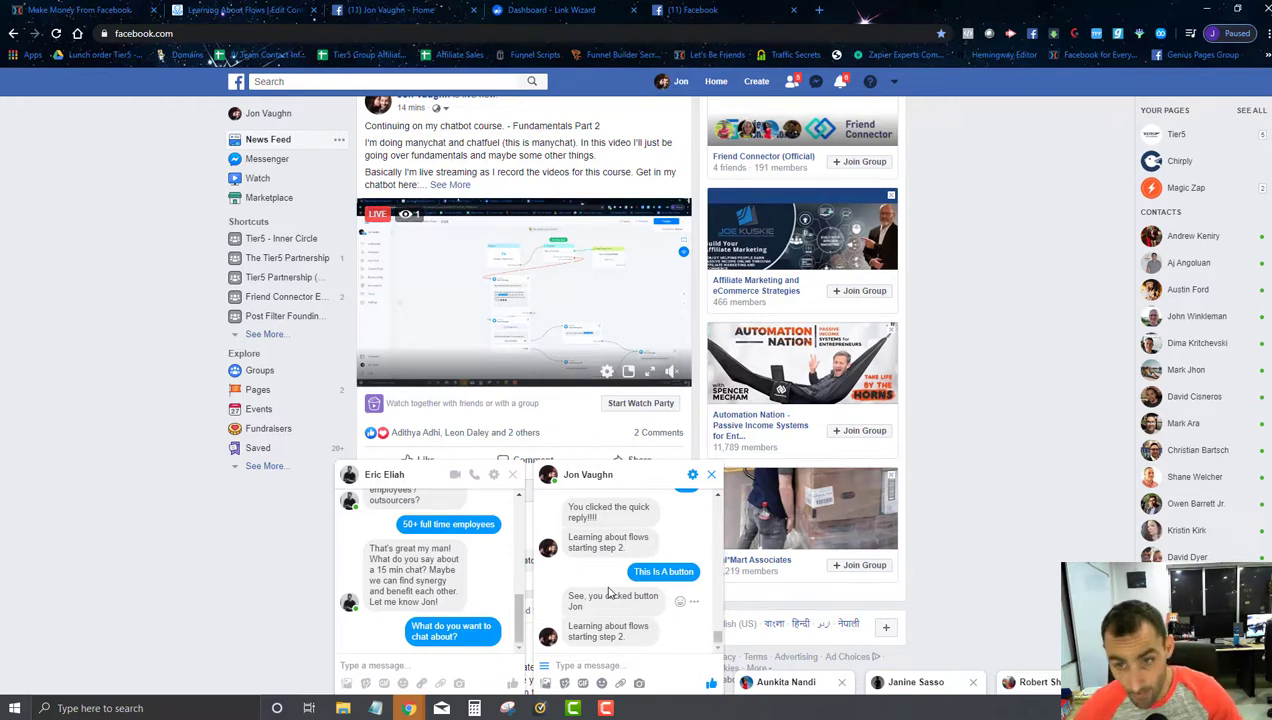
- Send "about flows" in the page's chat again and answer with a written "Yes" message instead of choosing the quick reply
click(642, 664)
text(a)
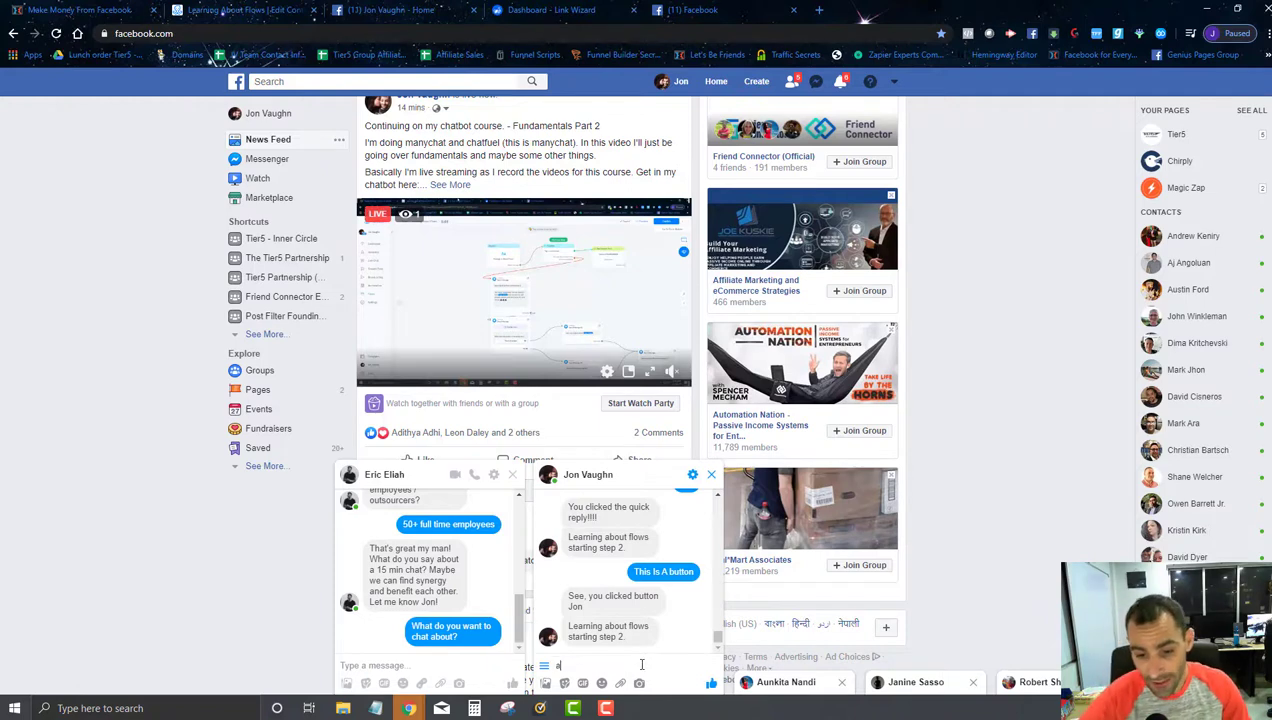
text(bout flows)
key(Return)
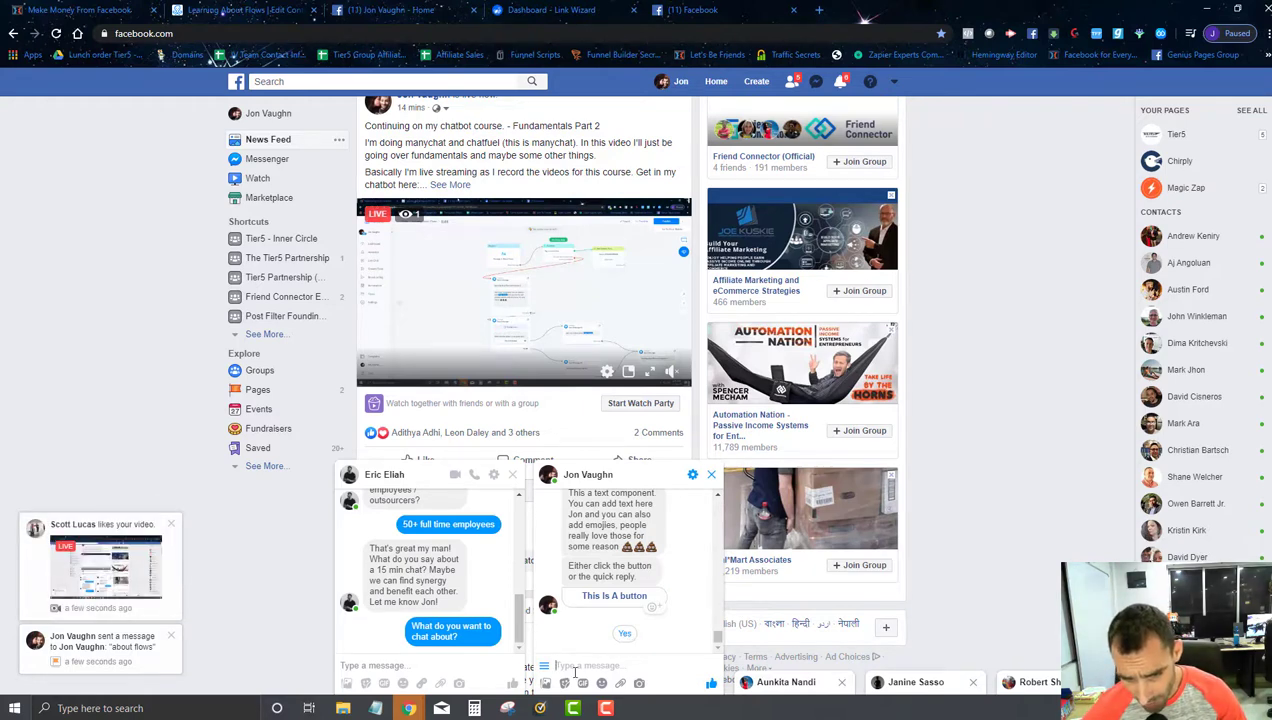
text(Yes)
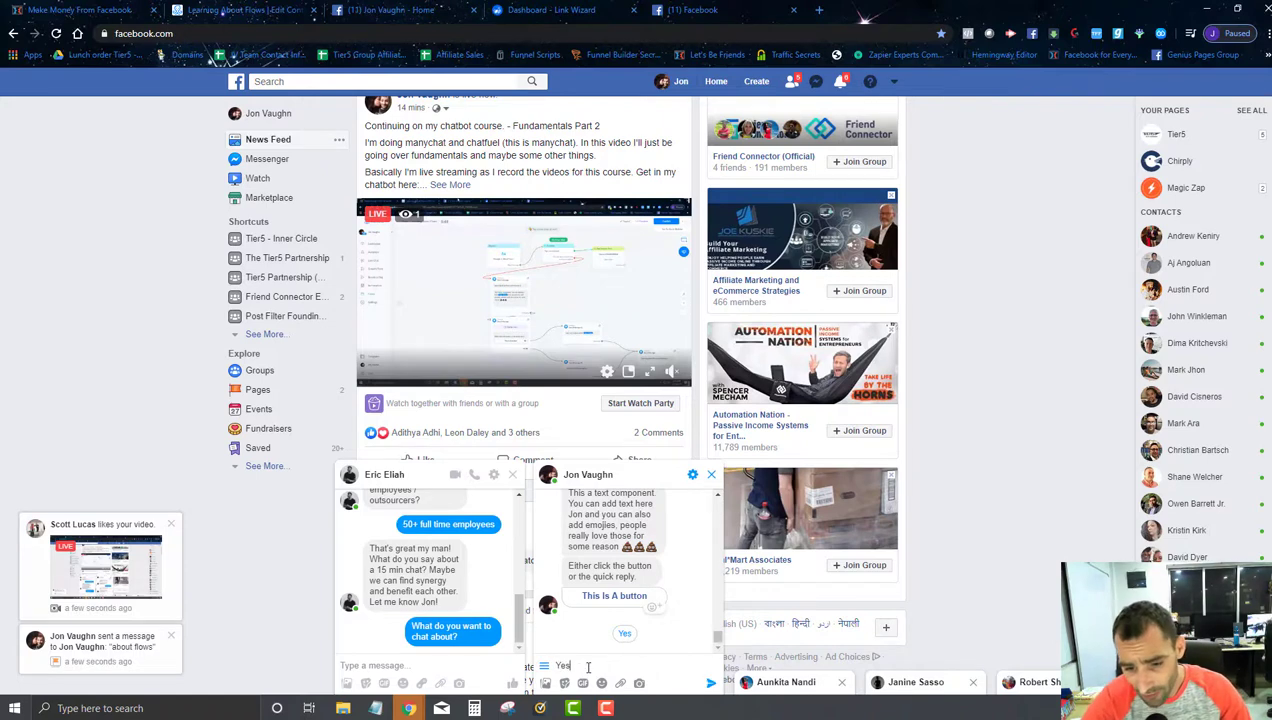
key(Return)
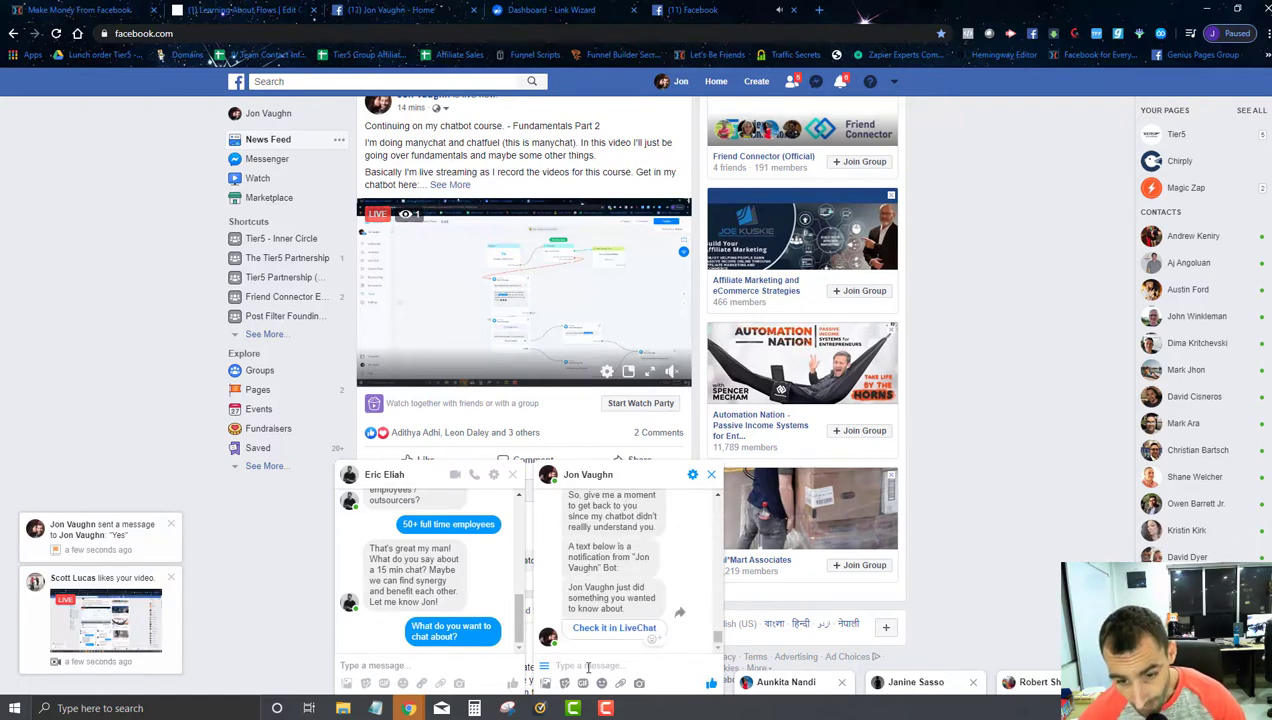
- Compare the chatbot's replies to the chosen "Yes" quick reply and to the written "Yes" in the chat history
scroll(593, 546, up, 2)
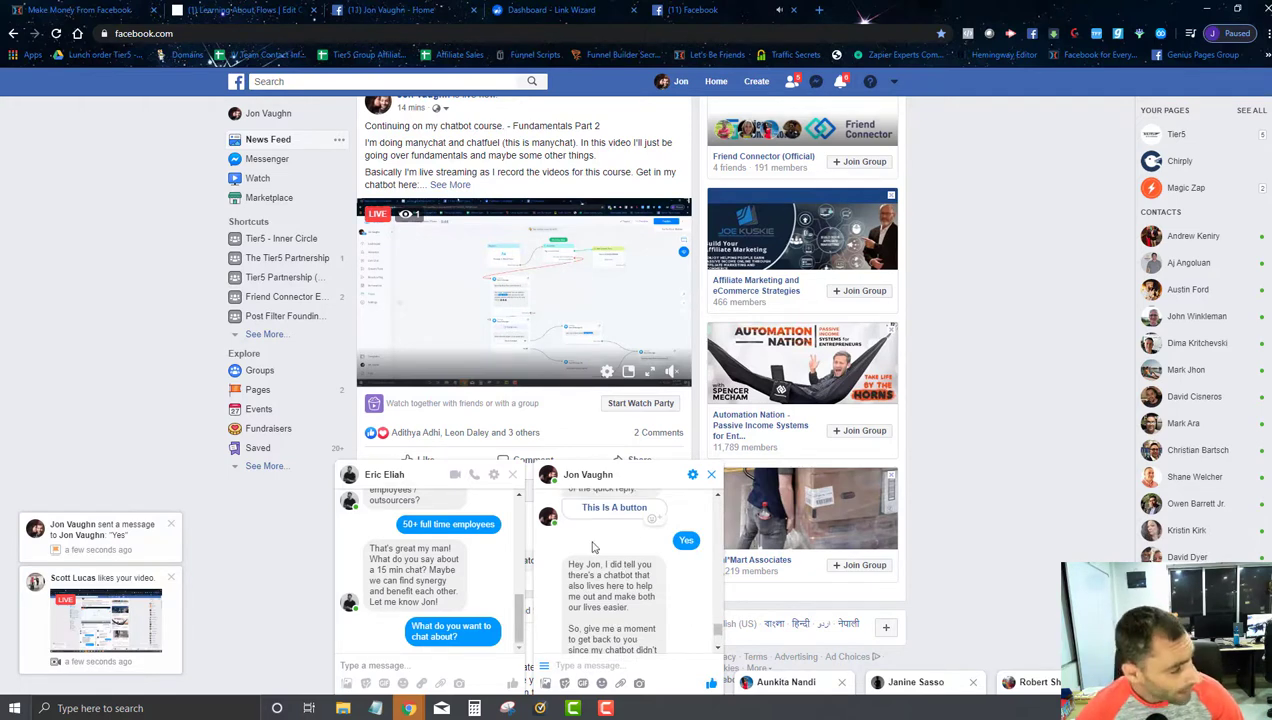
scroll(615, 575, up, 3)
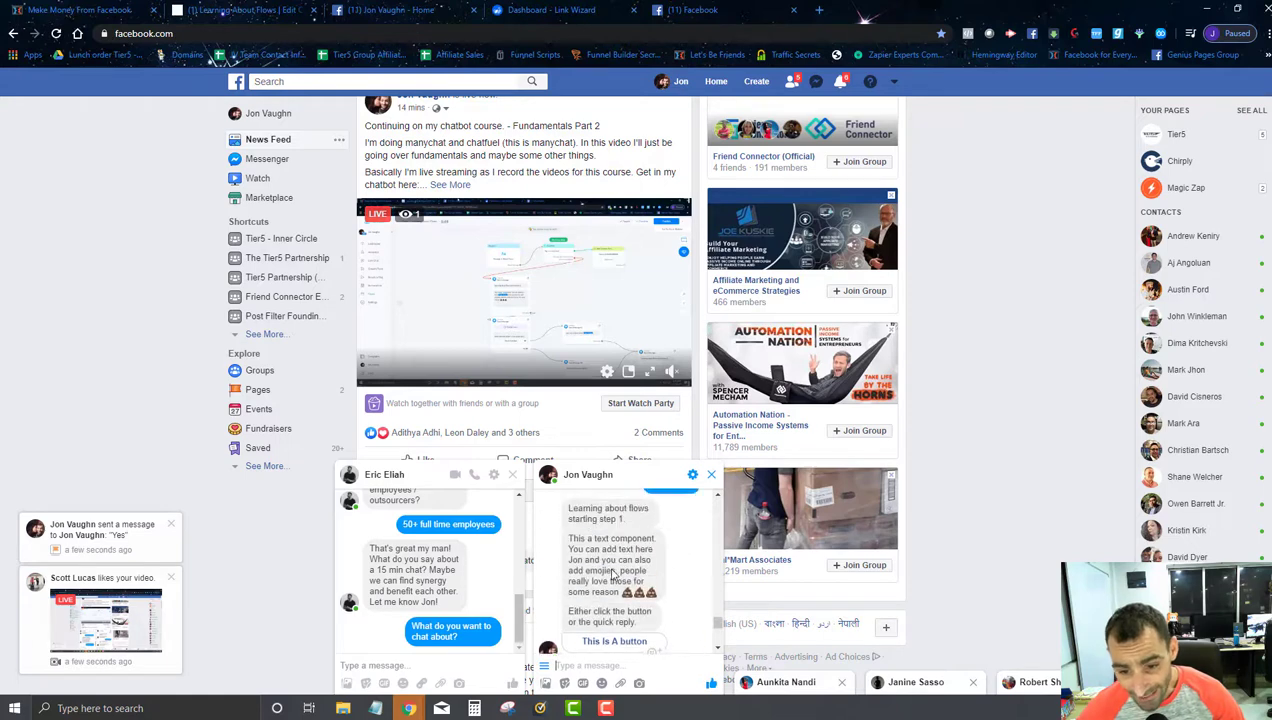
scroll(615, 575, down, 3)
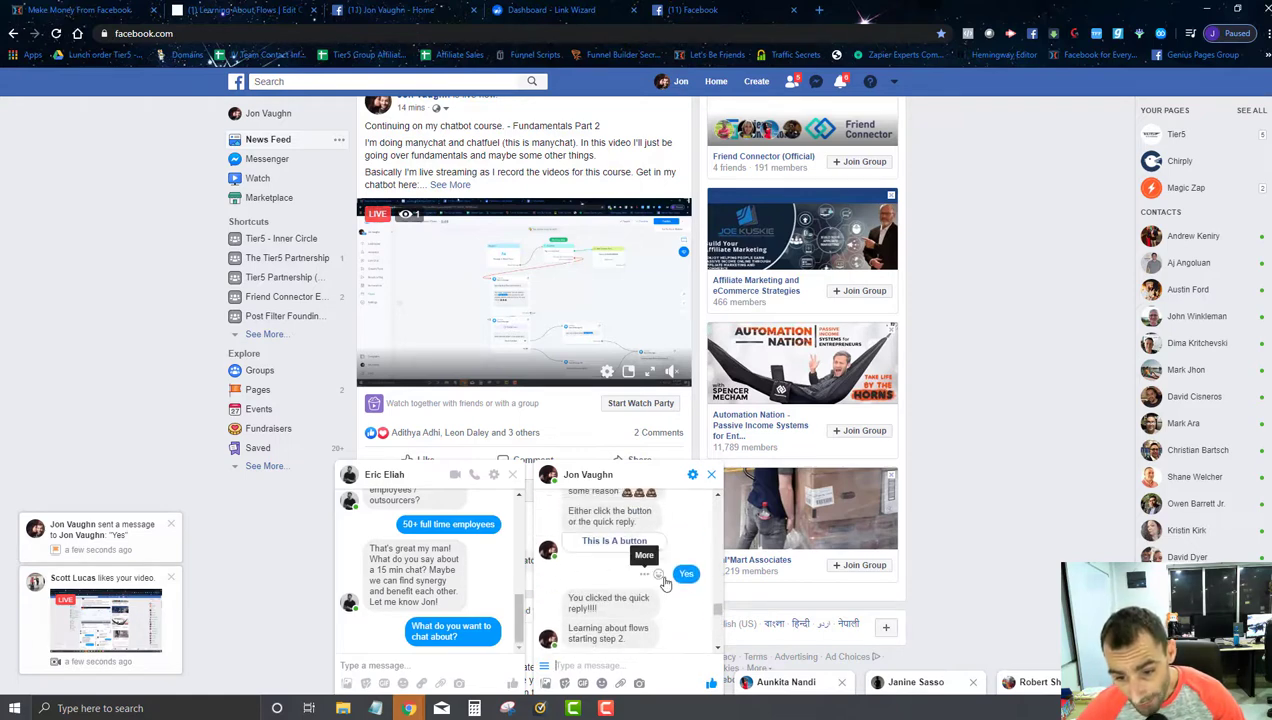
drag(696, 575, 678, 574)
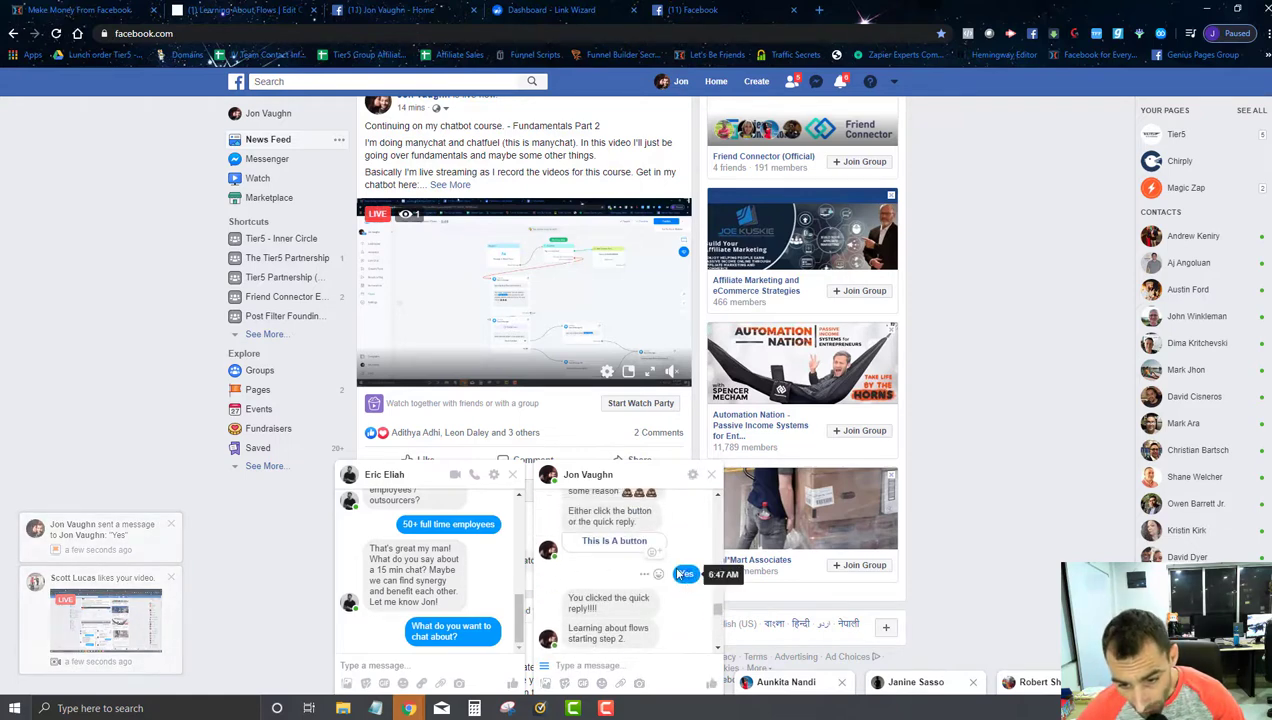
triple_click(591, 603)
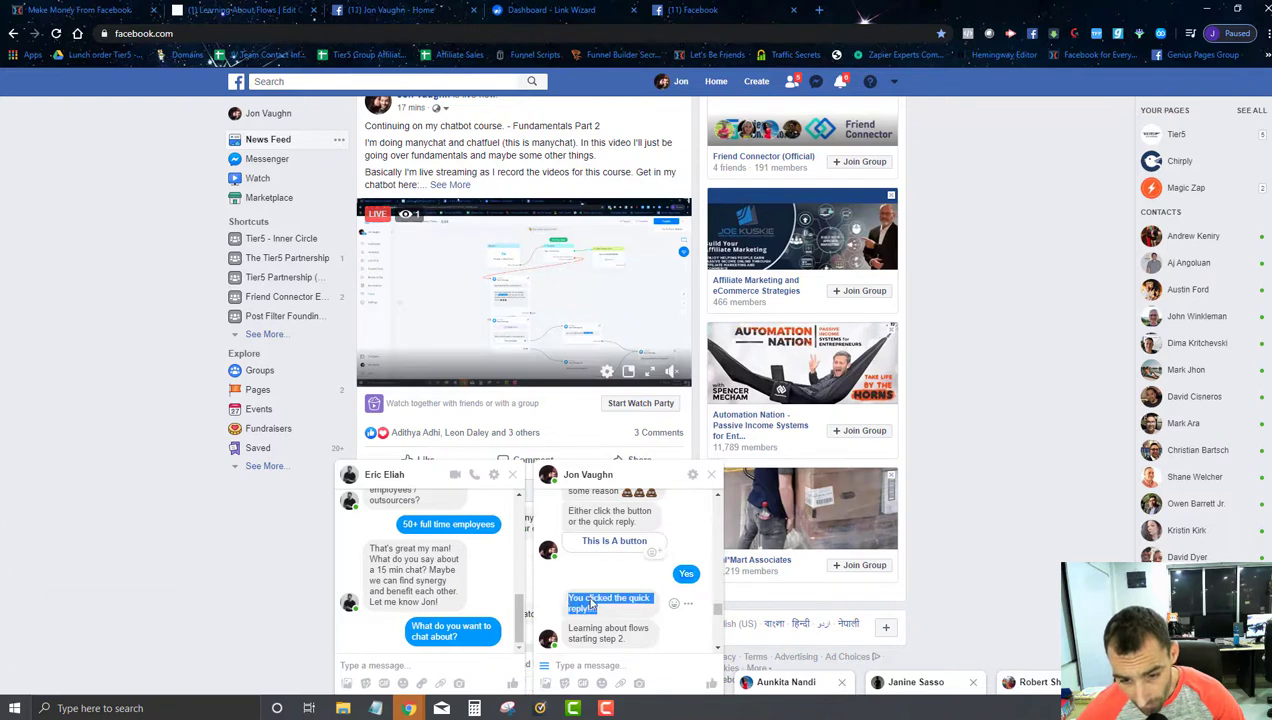
scroll(591, 603, up, 2)
drag(567, 539, 632, 581)
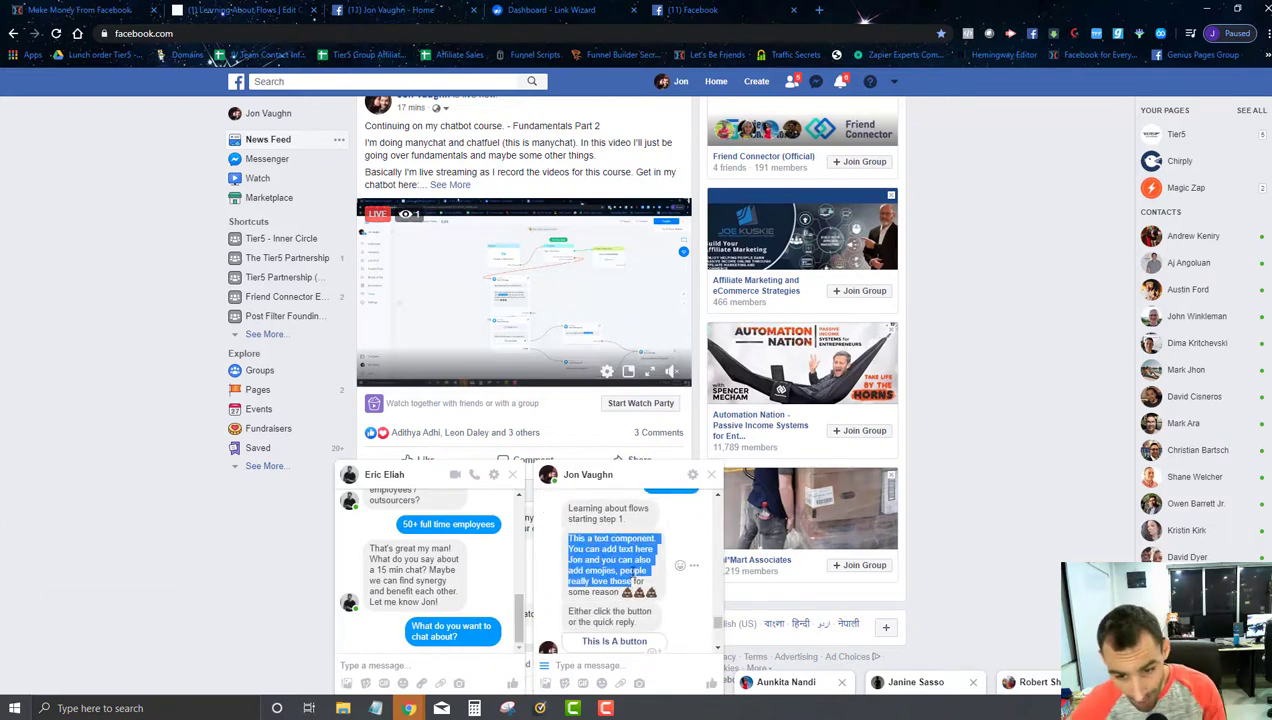
scroll(637, 572, down, 3)
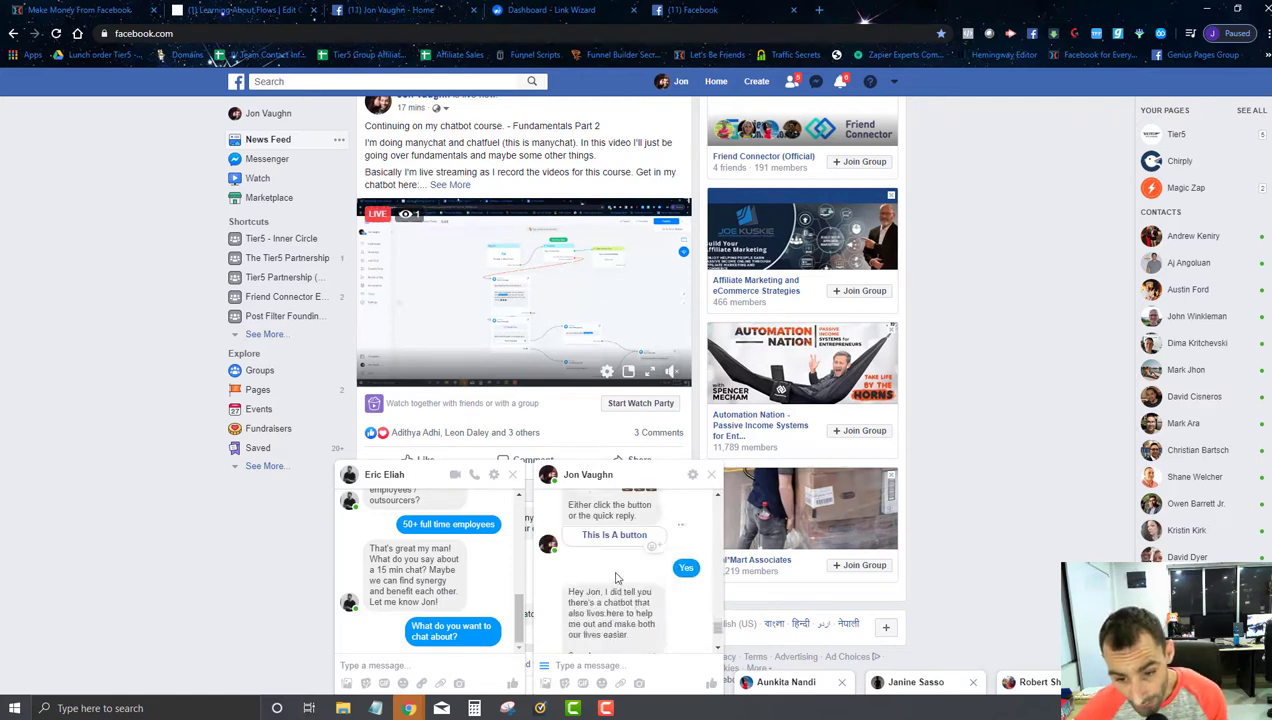
scroll(637, 610, down, 1)
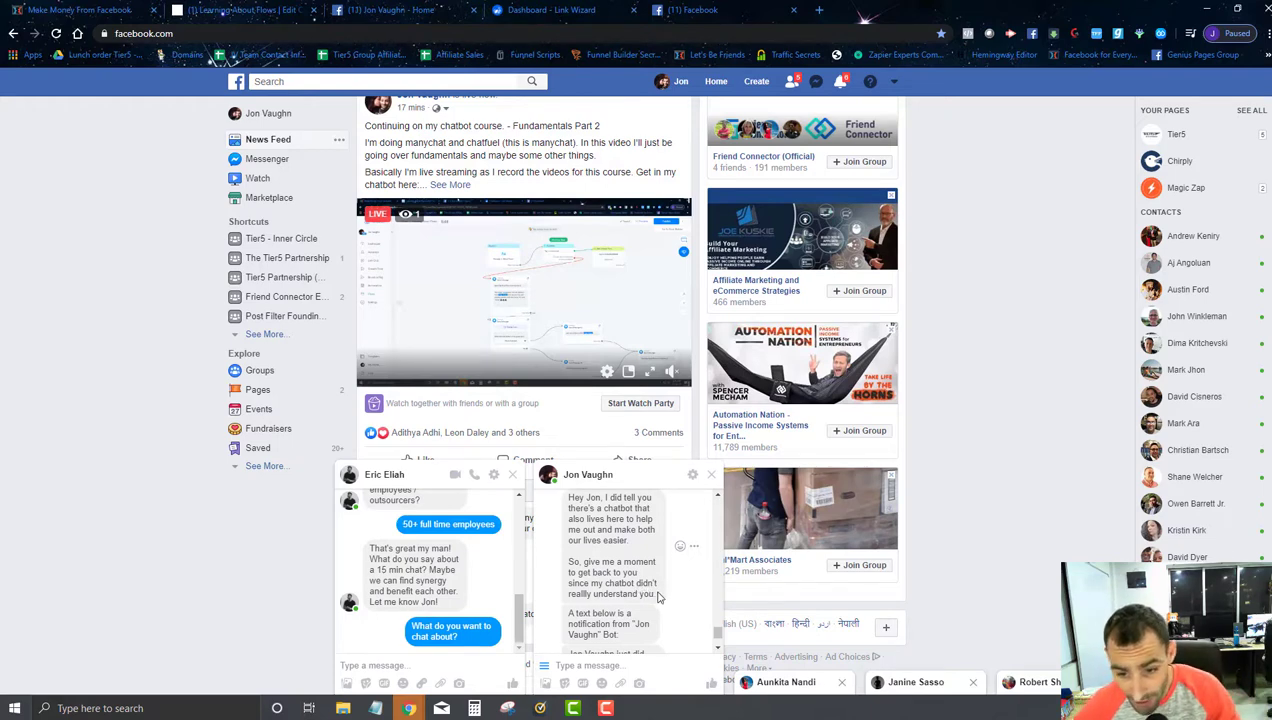
drag(658, 594, 575, 531)
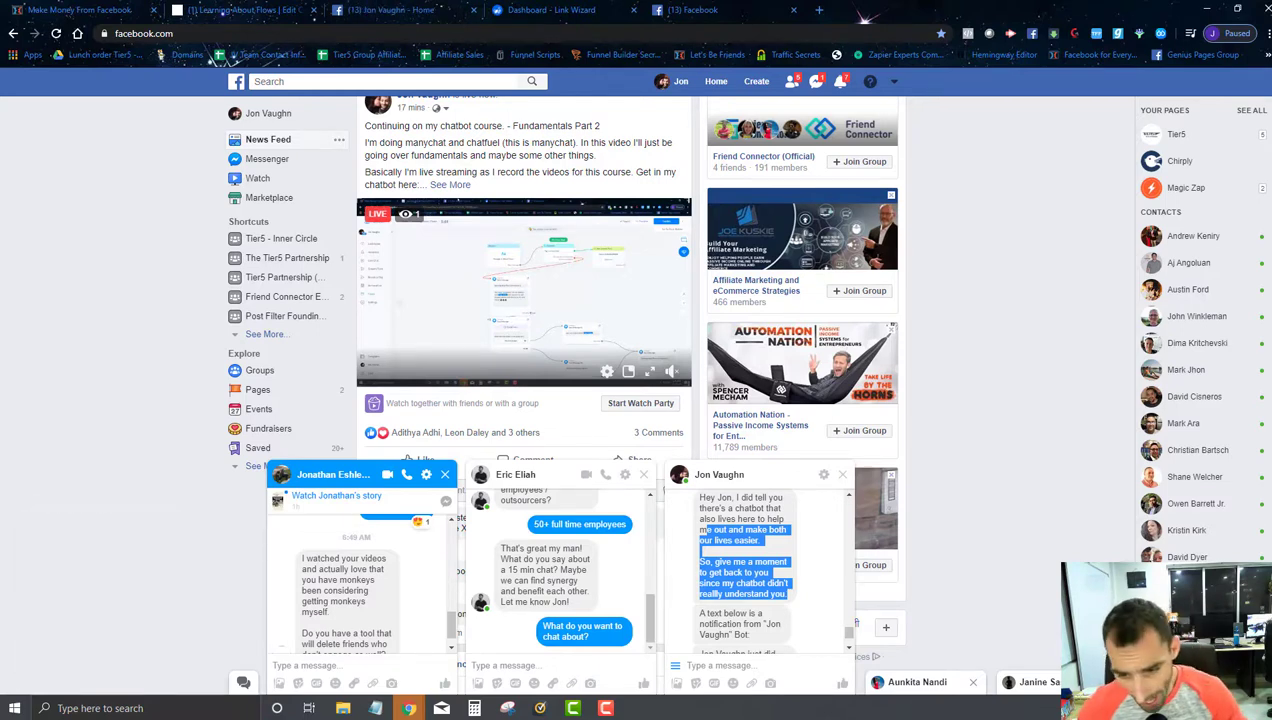
- Repeat the test in the page's chat by sending "about flows" and a written "Yes" message
scroll(750, 645, down, 6)
click(738, 636)
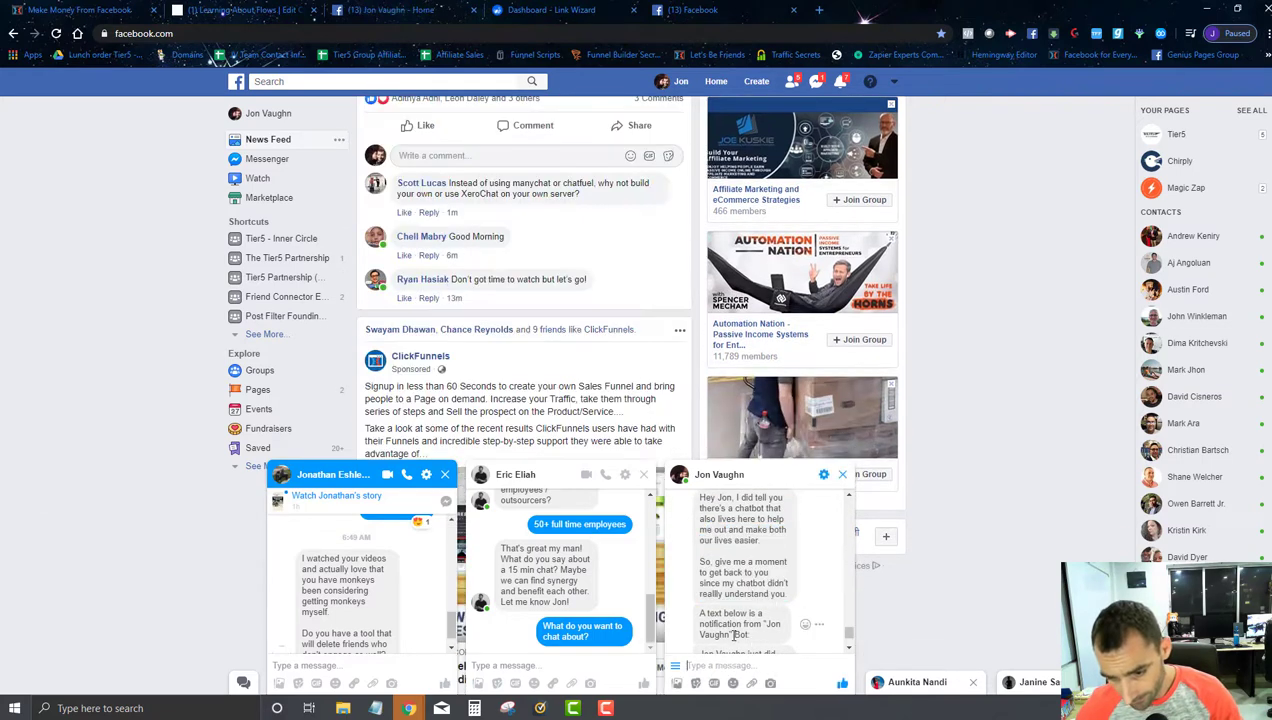
scroll(734, 636, down, 1)
text(about flows)
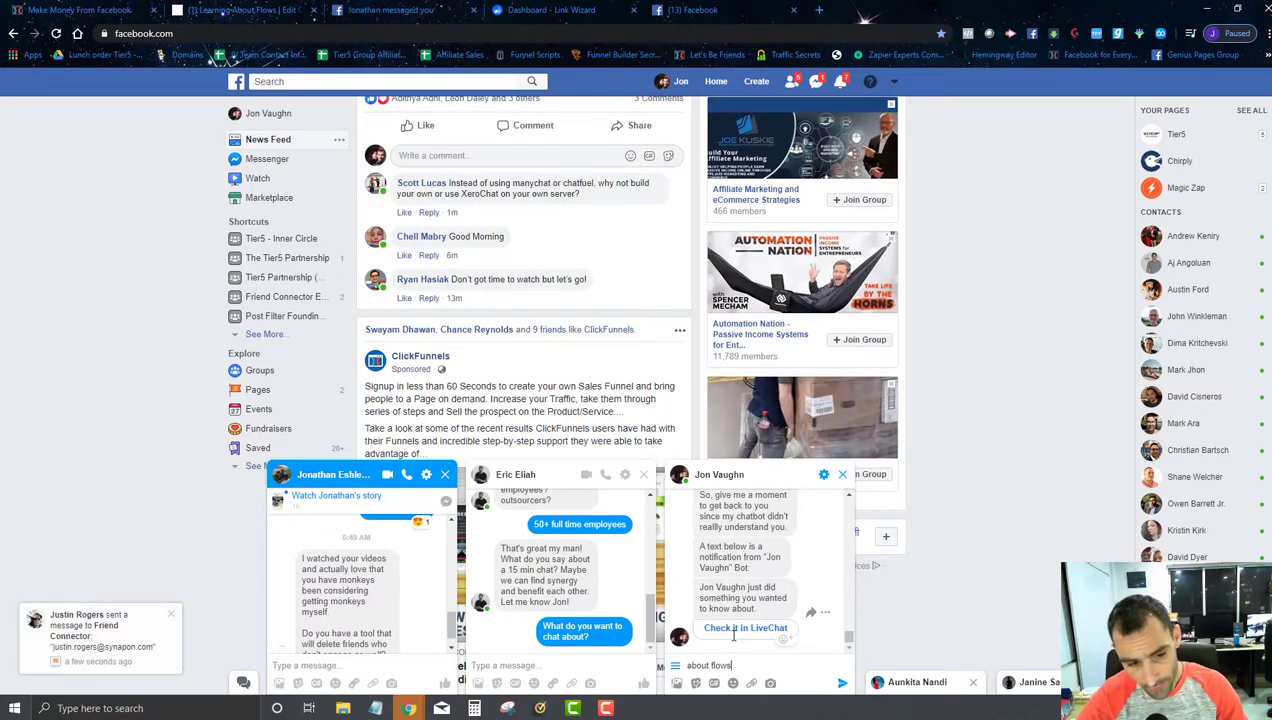
key(Return)
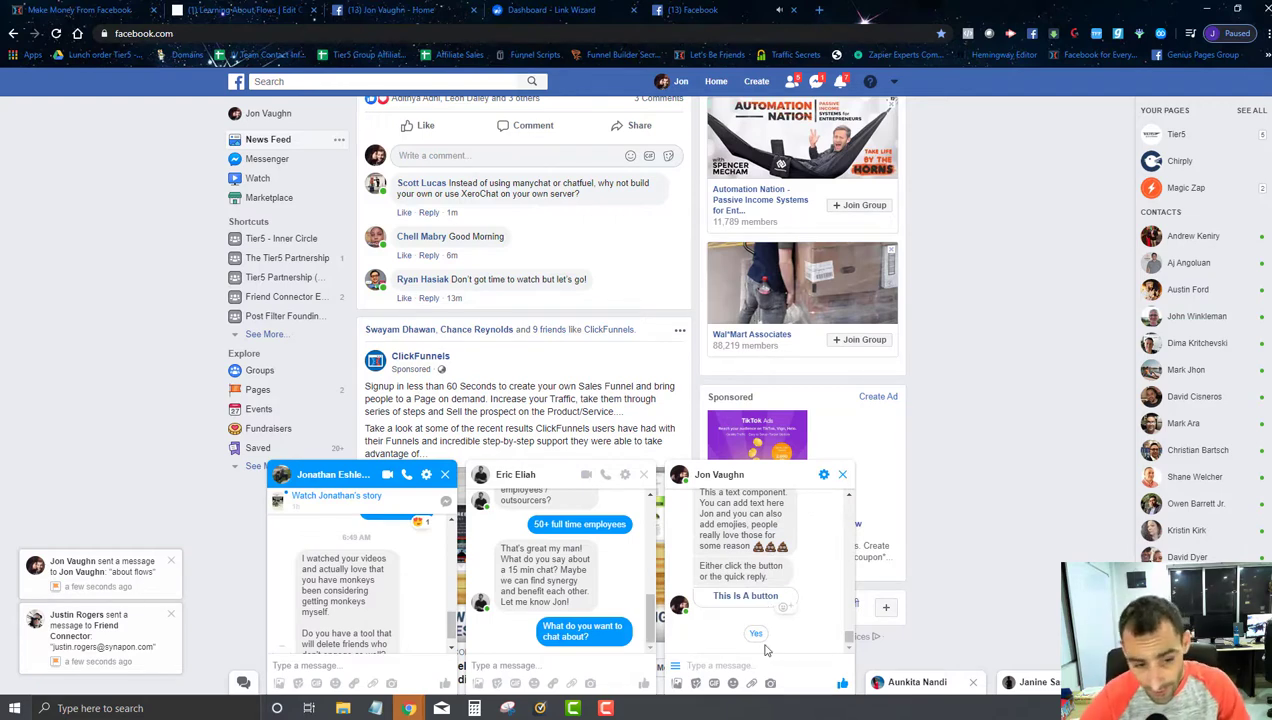
text(Yes)
key(Return)
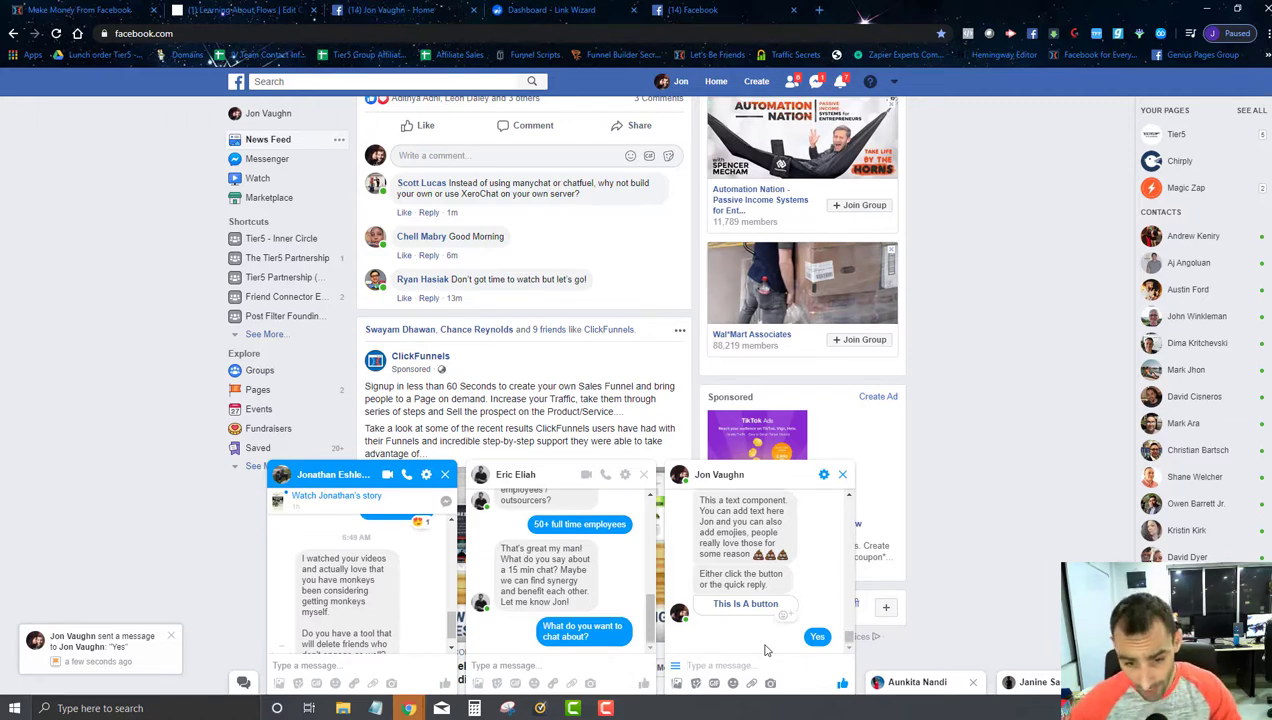
- Return to the ManyChat flow and start a new paragraph after "Either click the button or the quick reply." in the typing-delay message
click(276, 8)
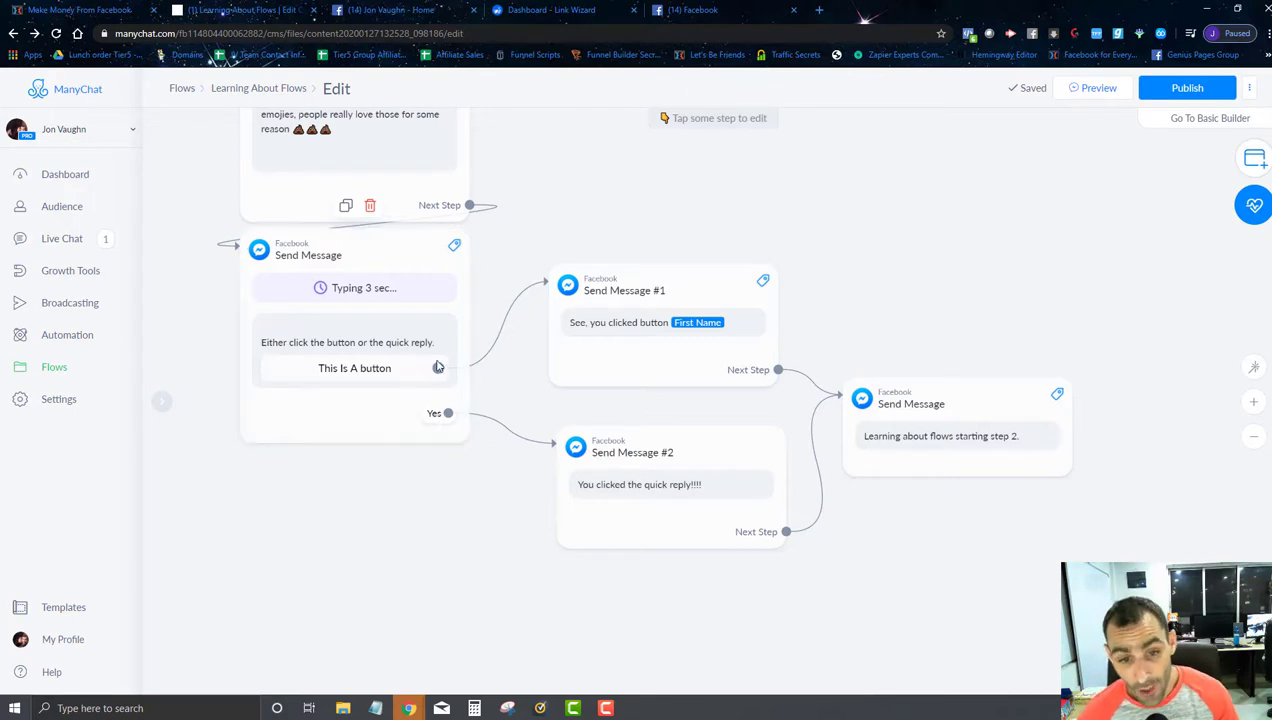
click(438, 352)
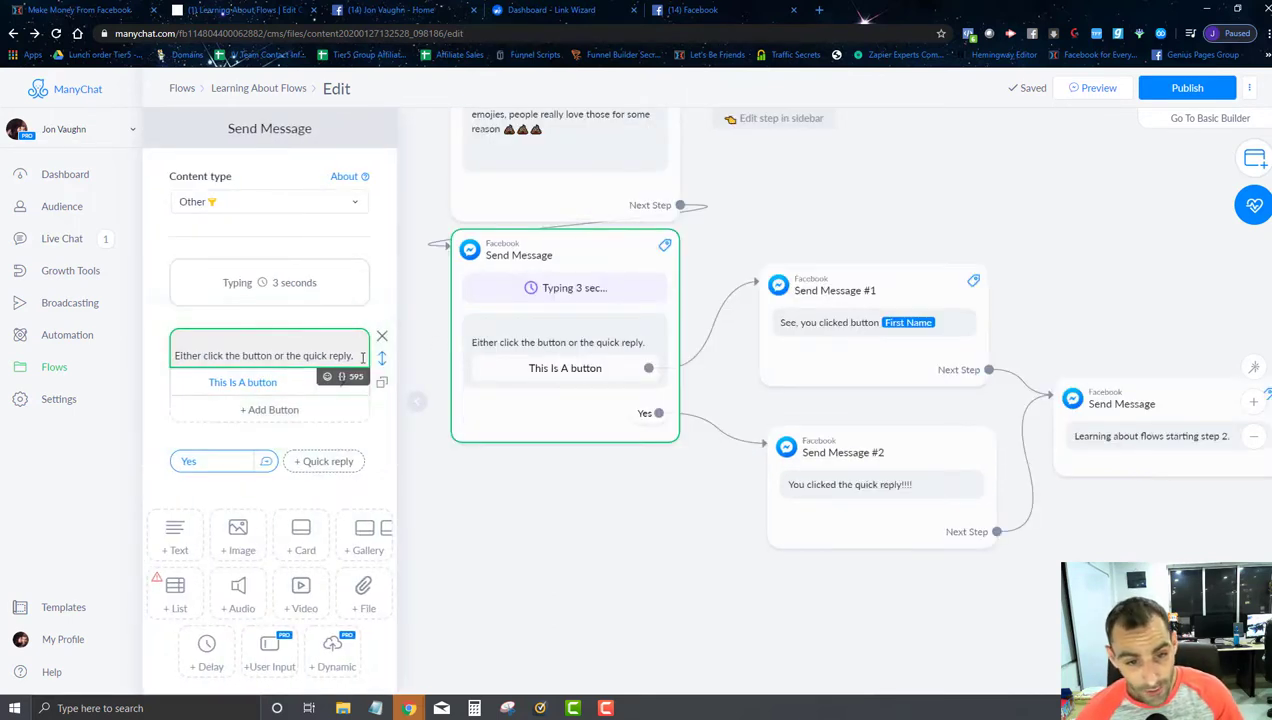
key(Return)
key(Return)
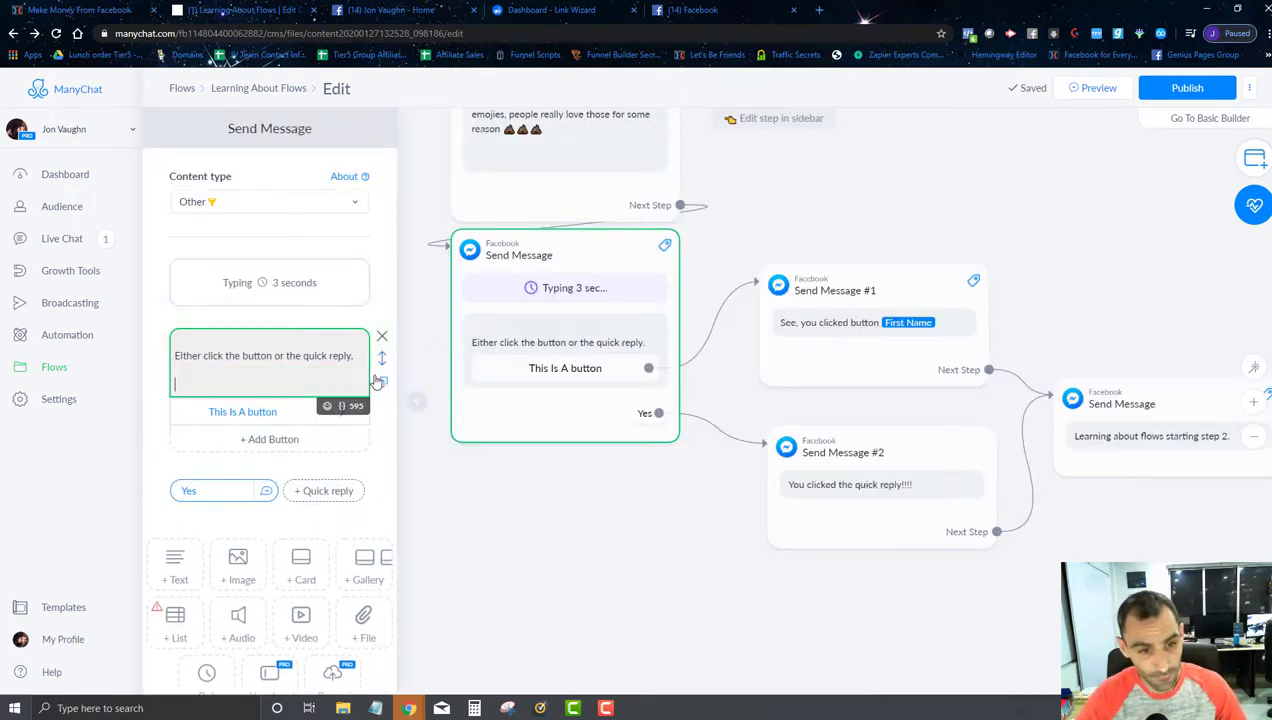
- Write "If you want yes, click the yes bubble below" as the new paragraph, correcting the spacing in "you want"
text(If youwant)
key(BackSpace)
key(BackSpace)
key(BackSpace)
text(ant)
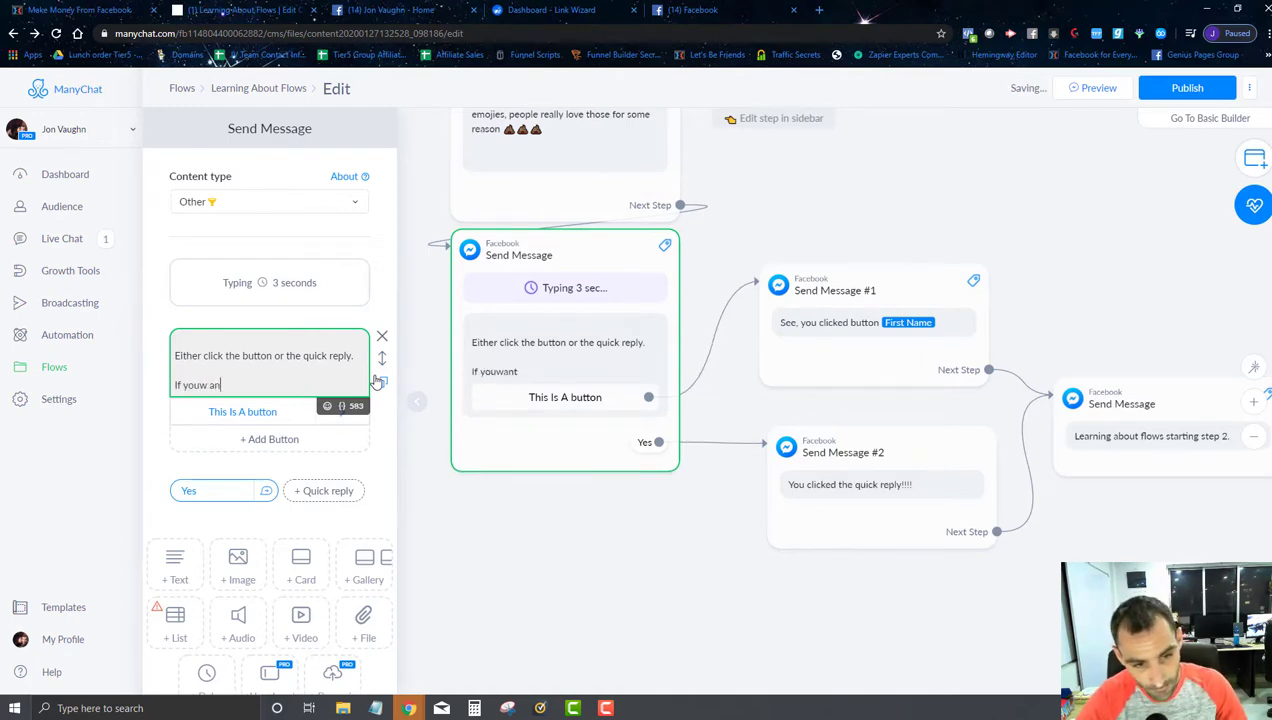
key(BackSpace)
key(BackSpace)
key(BackSpace)
text(ant)
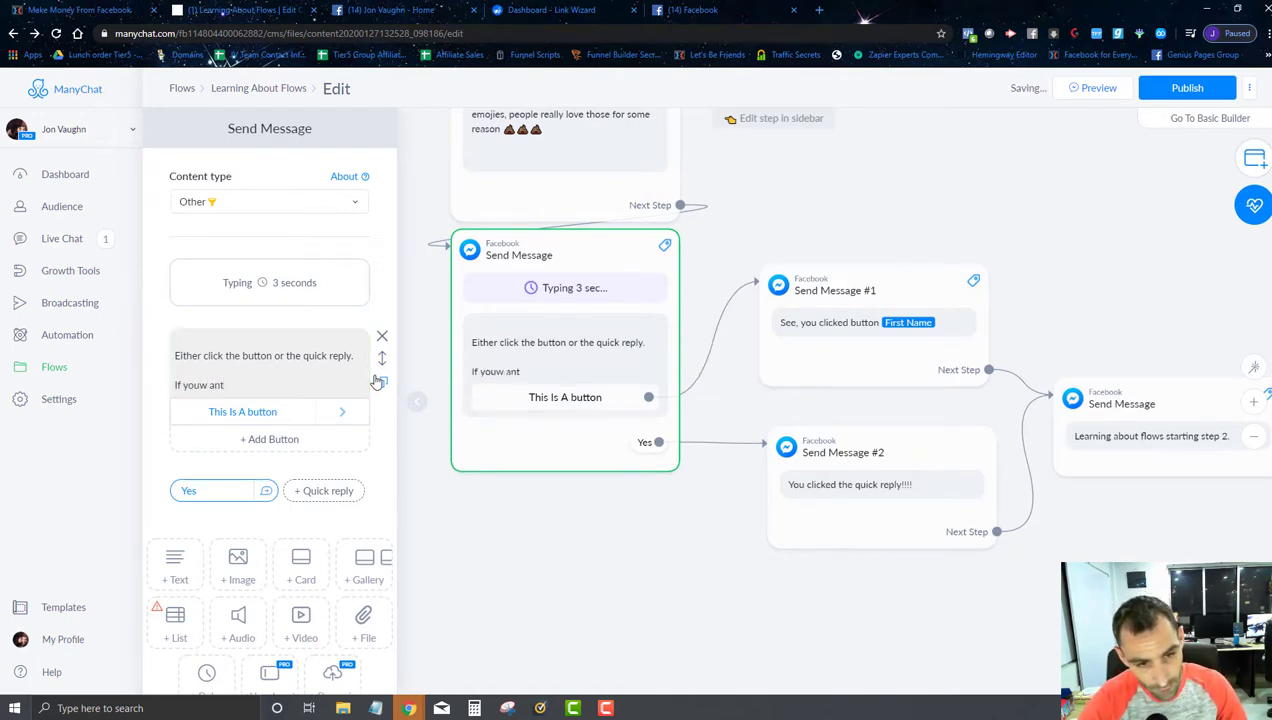
click(249, 390)
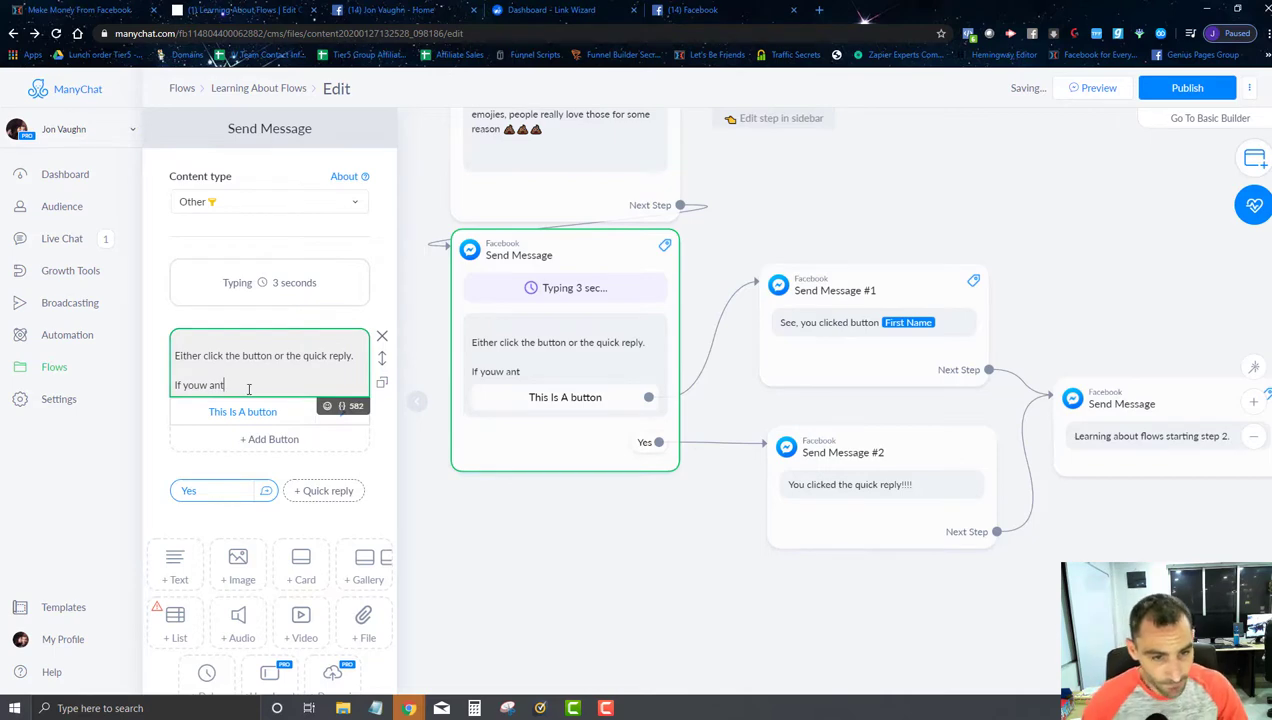
key(BackSpace)
key(BackSpace)
key(BackSpace)
key(alt+space)
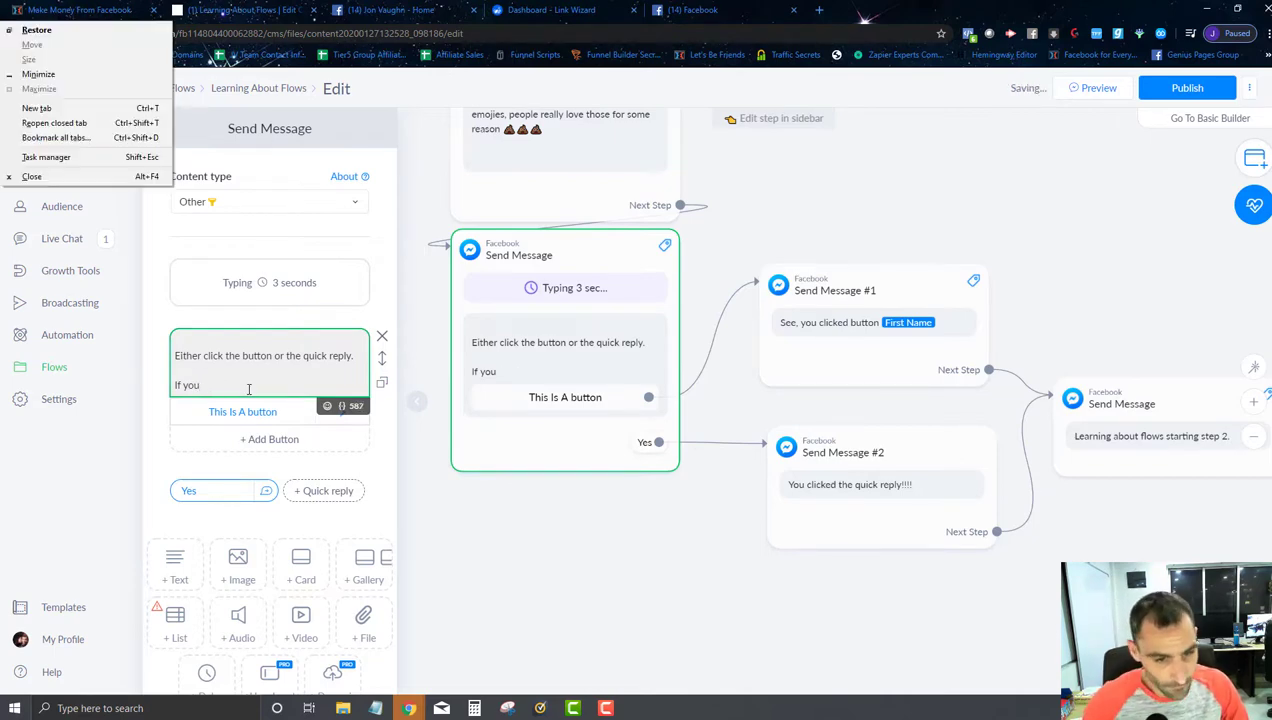
key(Escape)
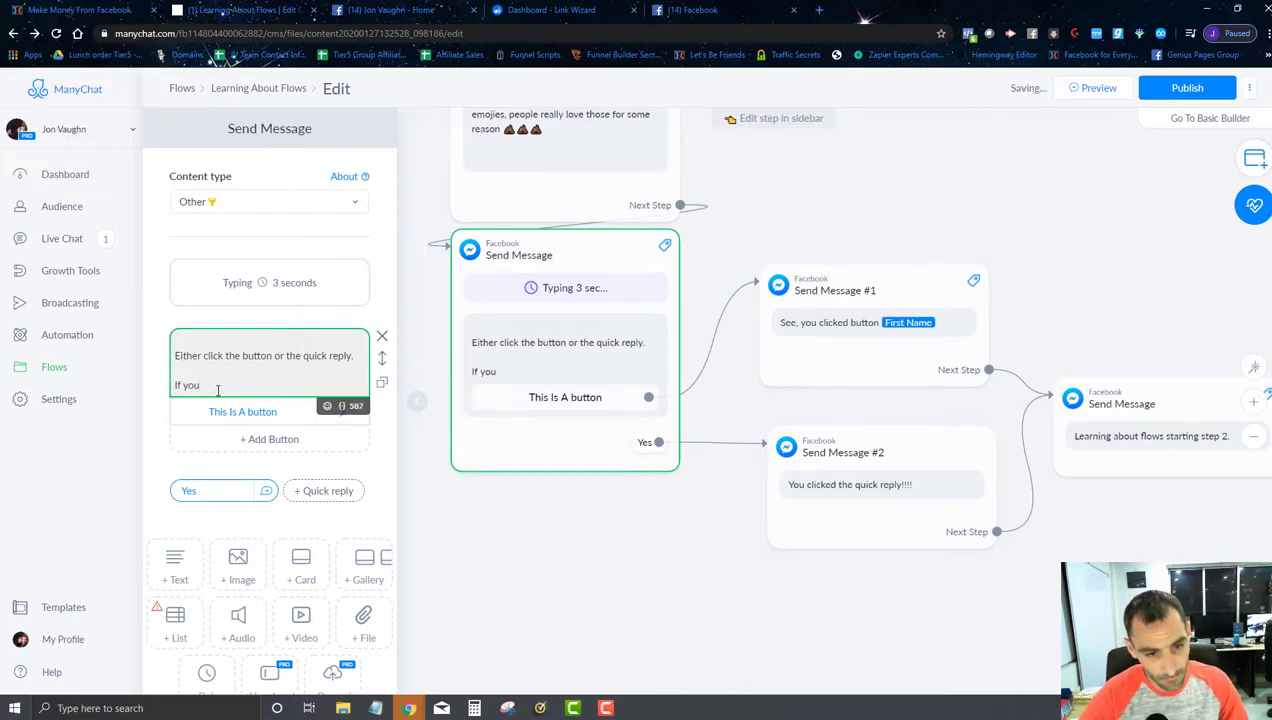
text(want yes, cli)
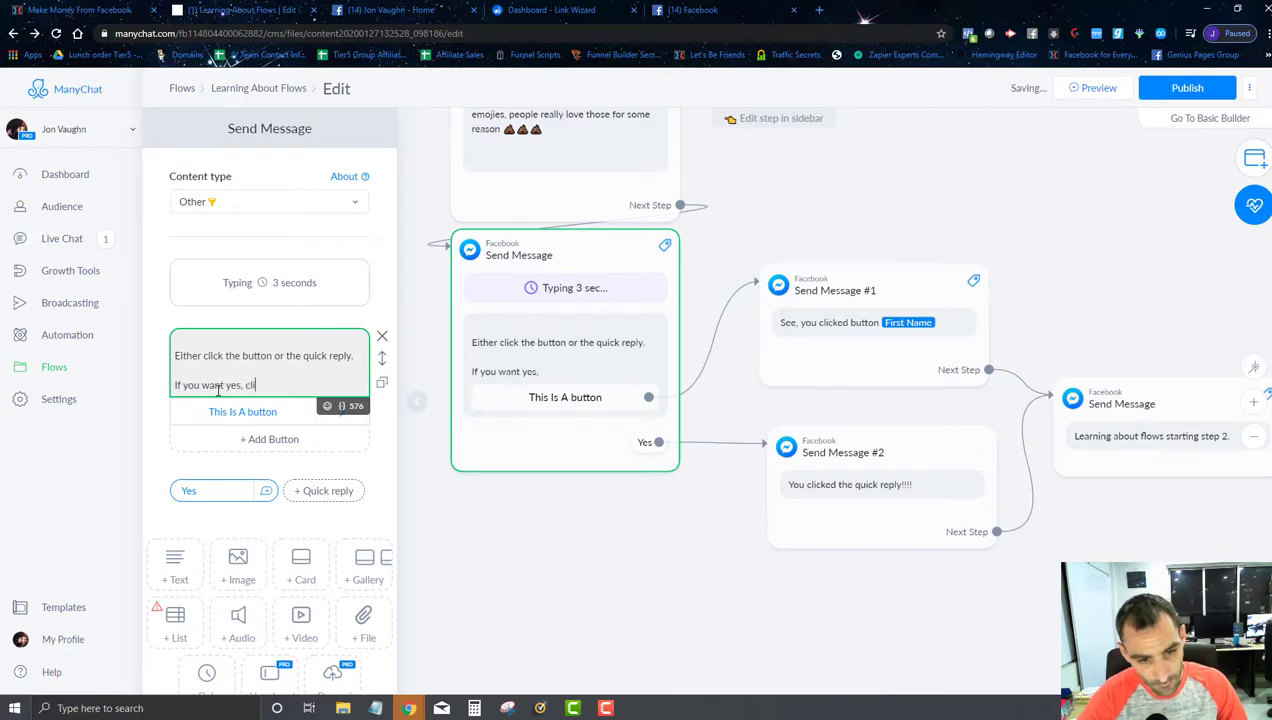
text(ck the yes )
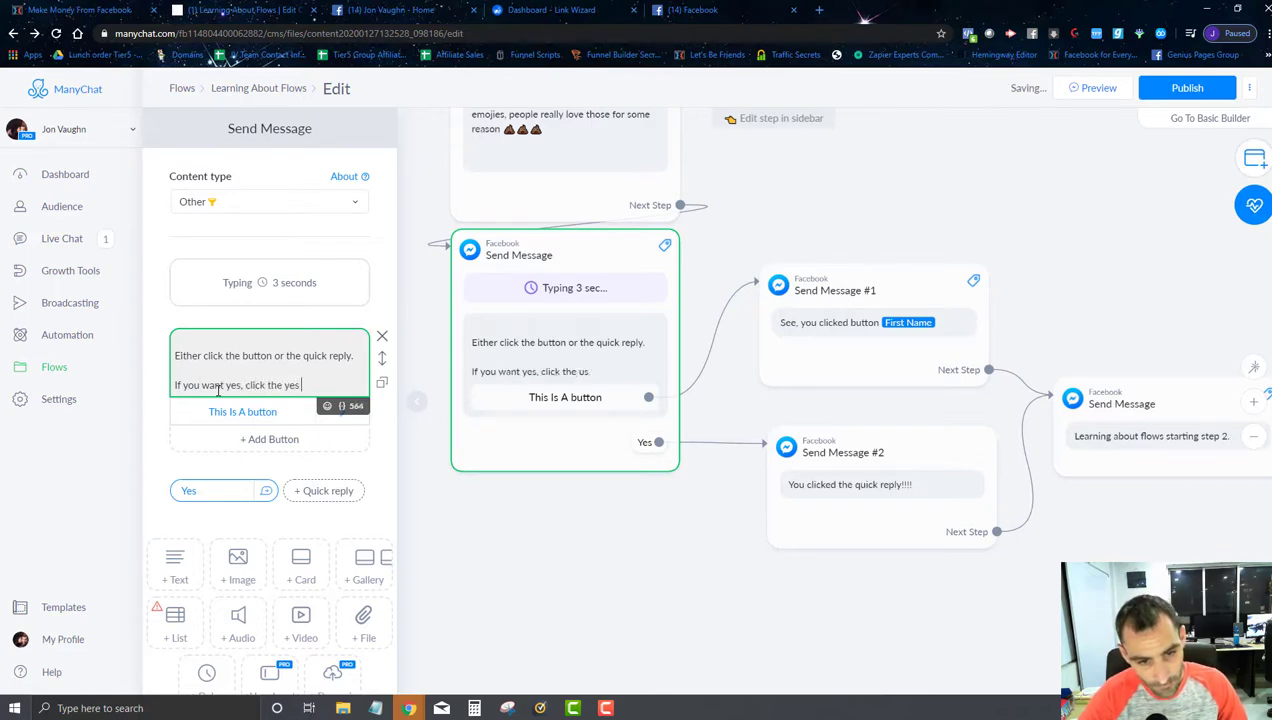
text(bubble below)
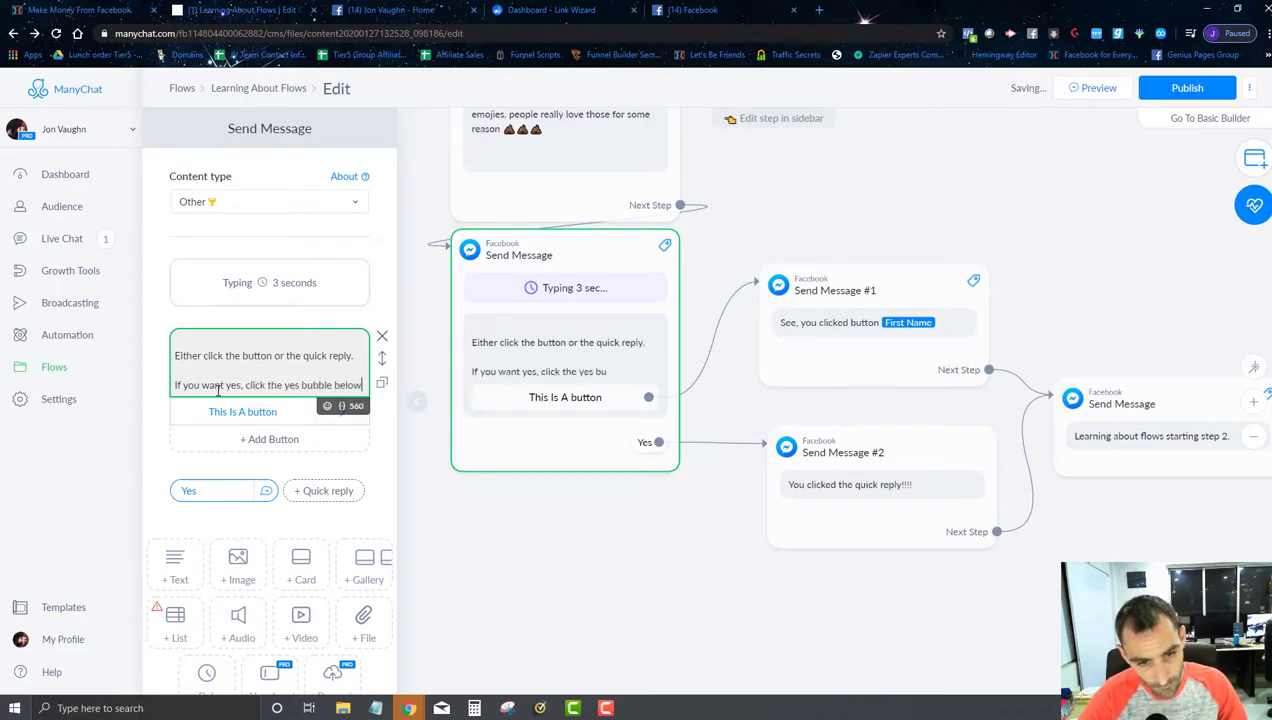
- Add "(DO NOT TYPE YES, NOTHING WILL HAPPEN)" after the yes bubble sentence in the message and publish the flow
text( (DO NOT TY)
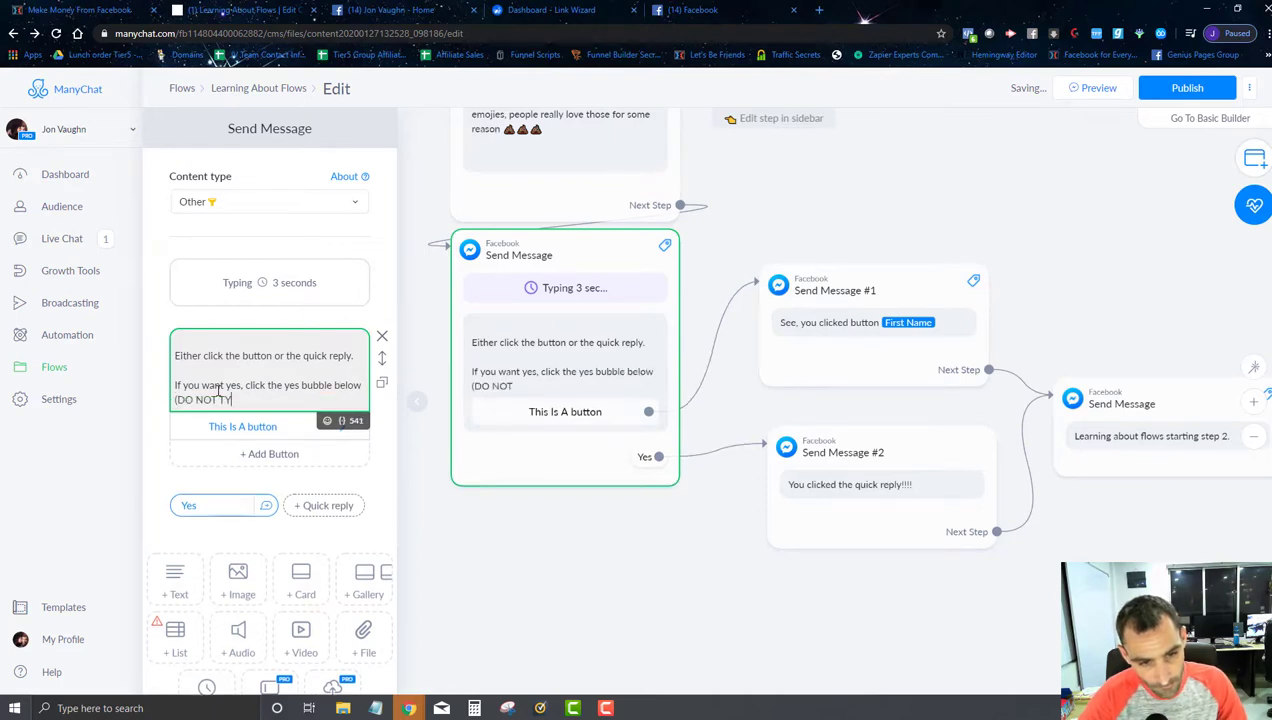
text(PE YES, NOTH)
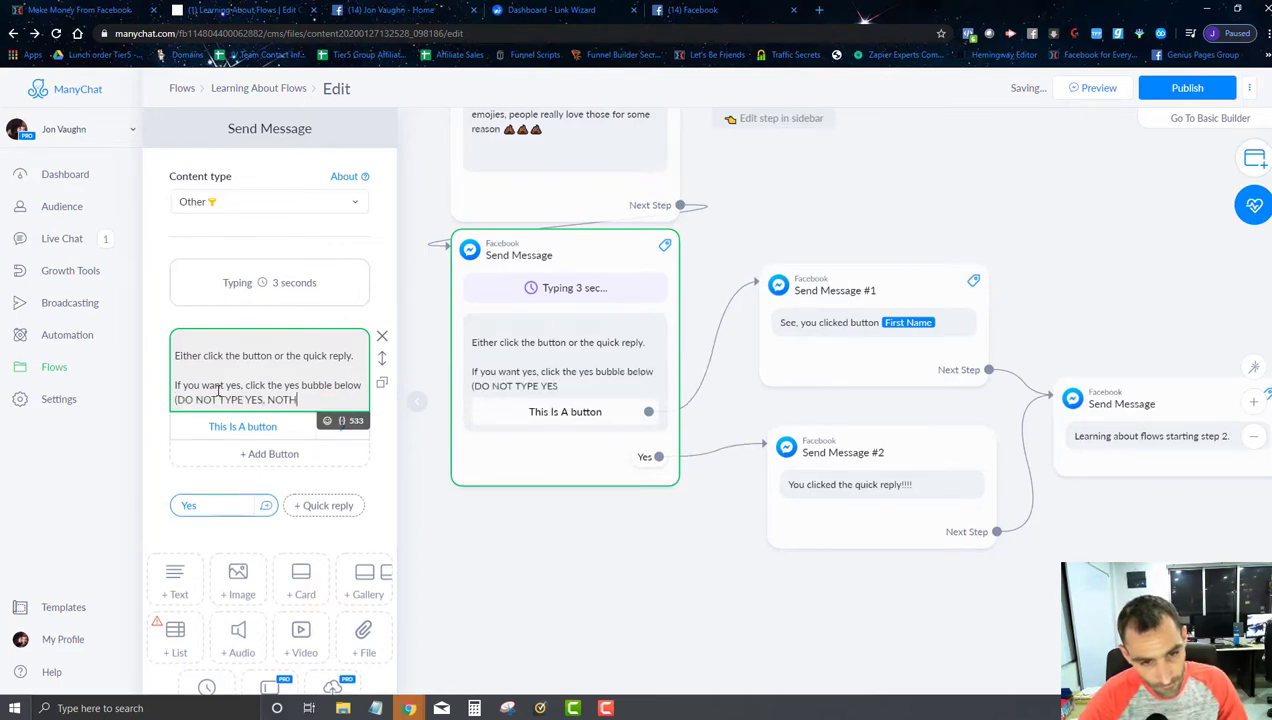
text(ING WILL HAPPEN))
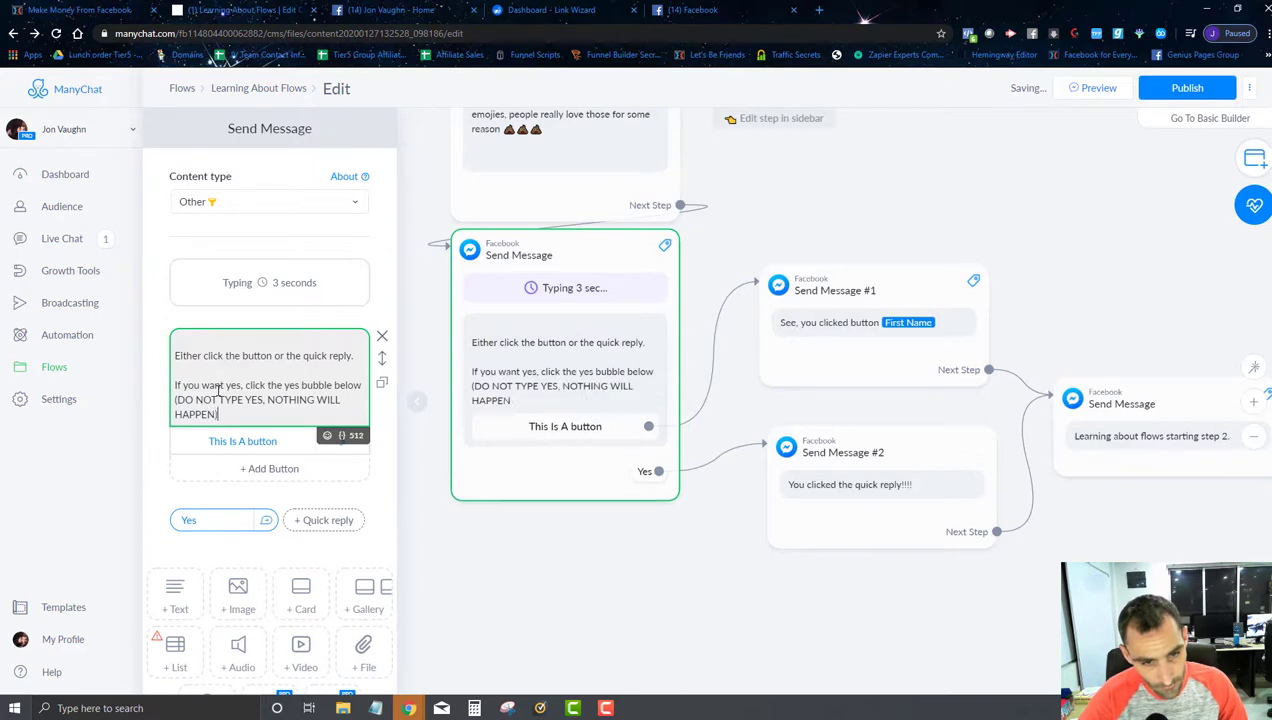
click(1175, 88)
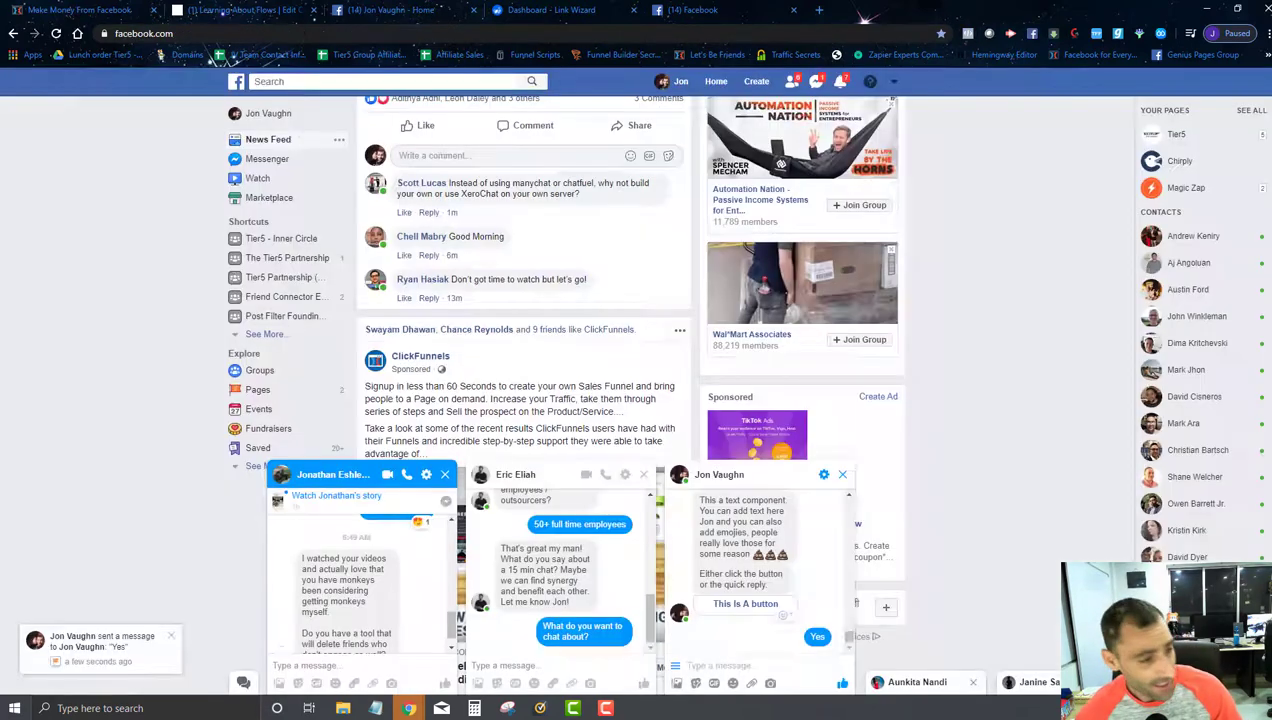
- Switch to Facebook and send "about flows" in the page's chat to test the reworded message
click(700, 10)
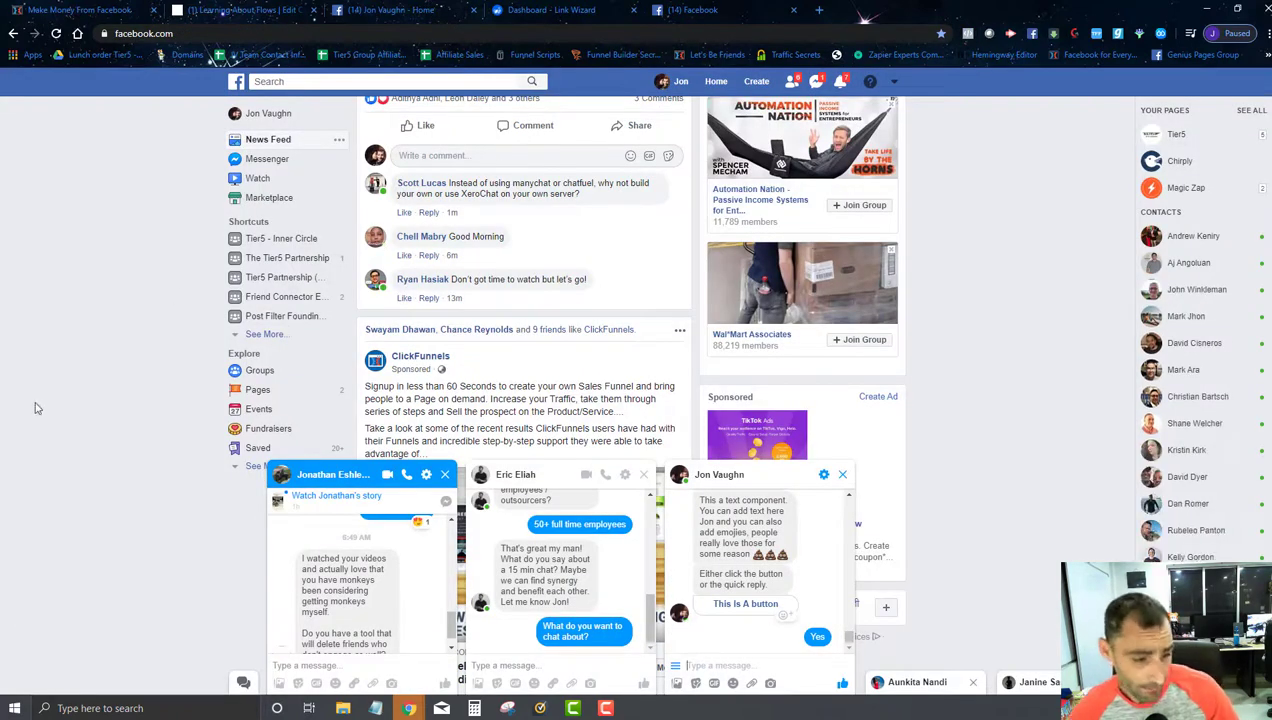
click(762, 664)
text(ab)
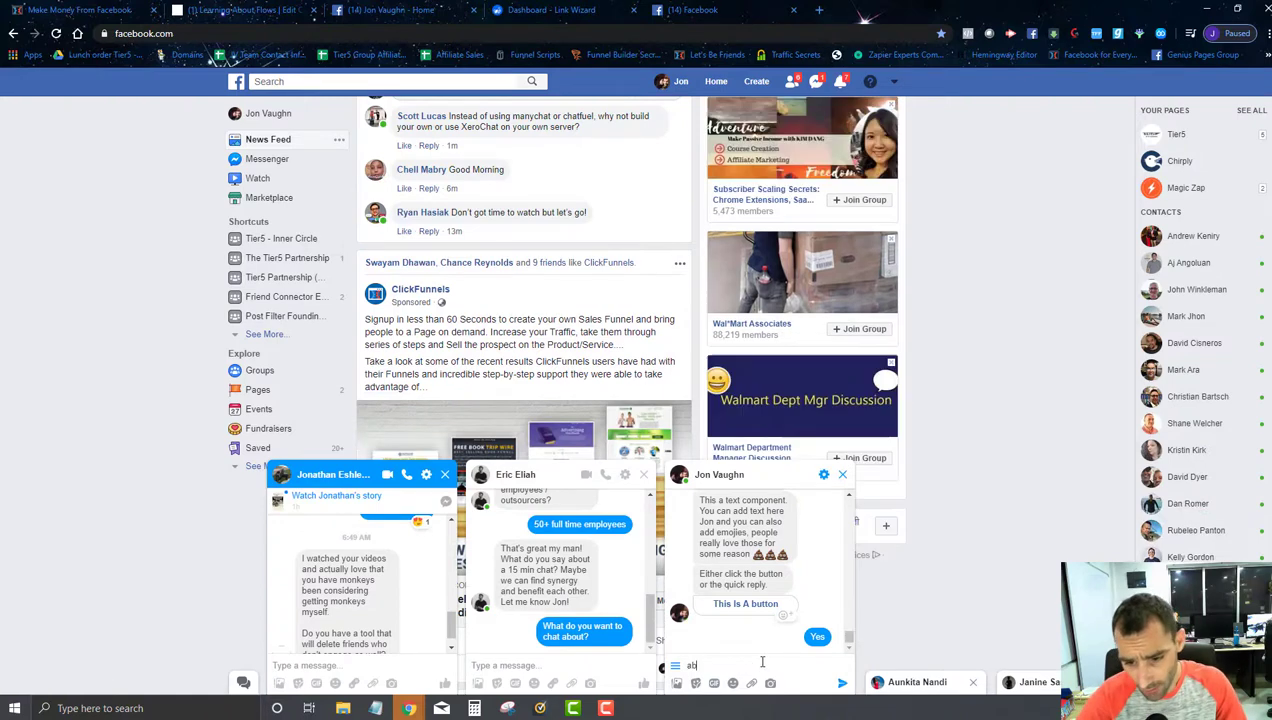
text(out lo)
text(ows)
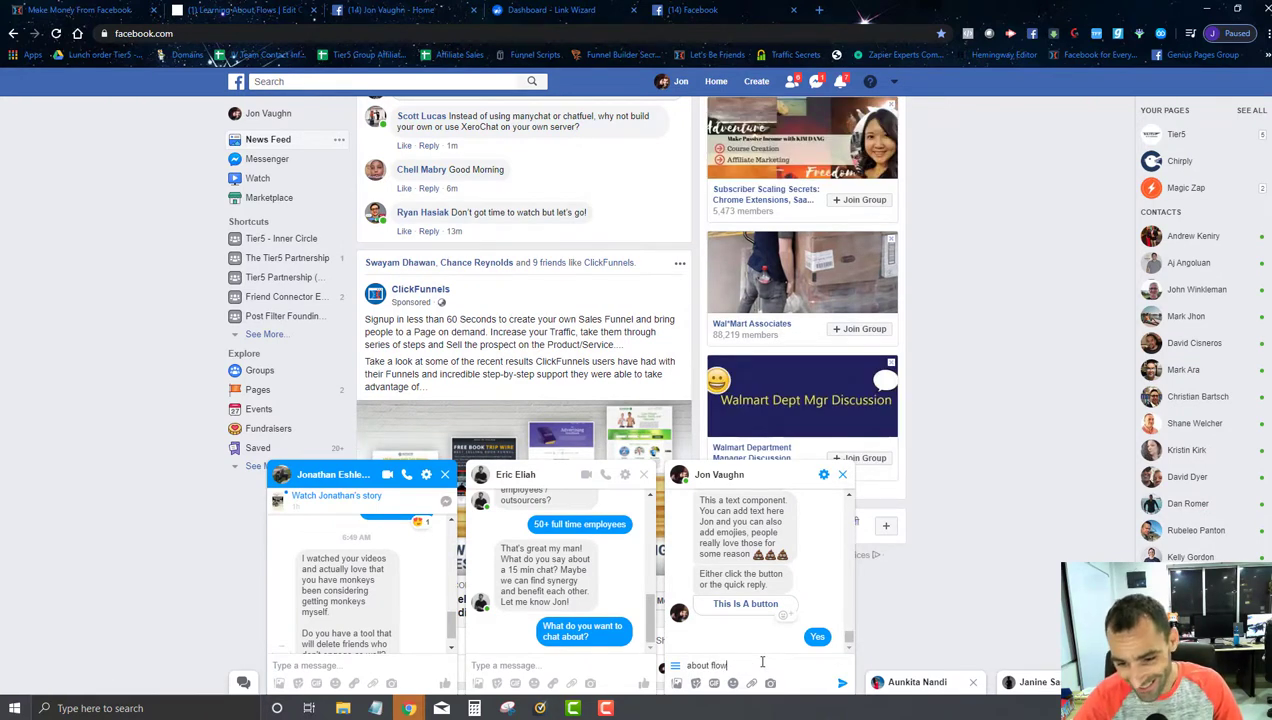
key(Return)
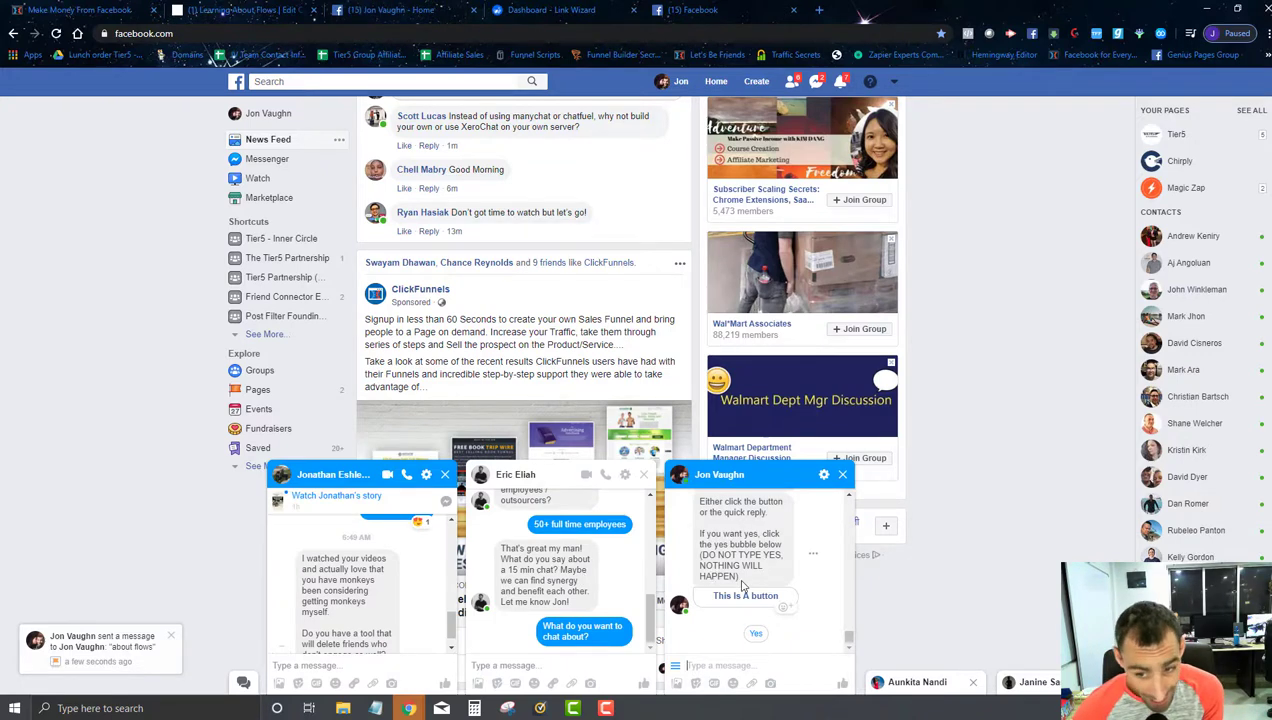
- Review the chatbot's reply to "about flows", focusing on the new warning not to type yes
scroll(741, 580, up, 3)
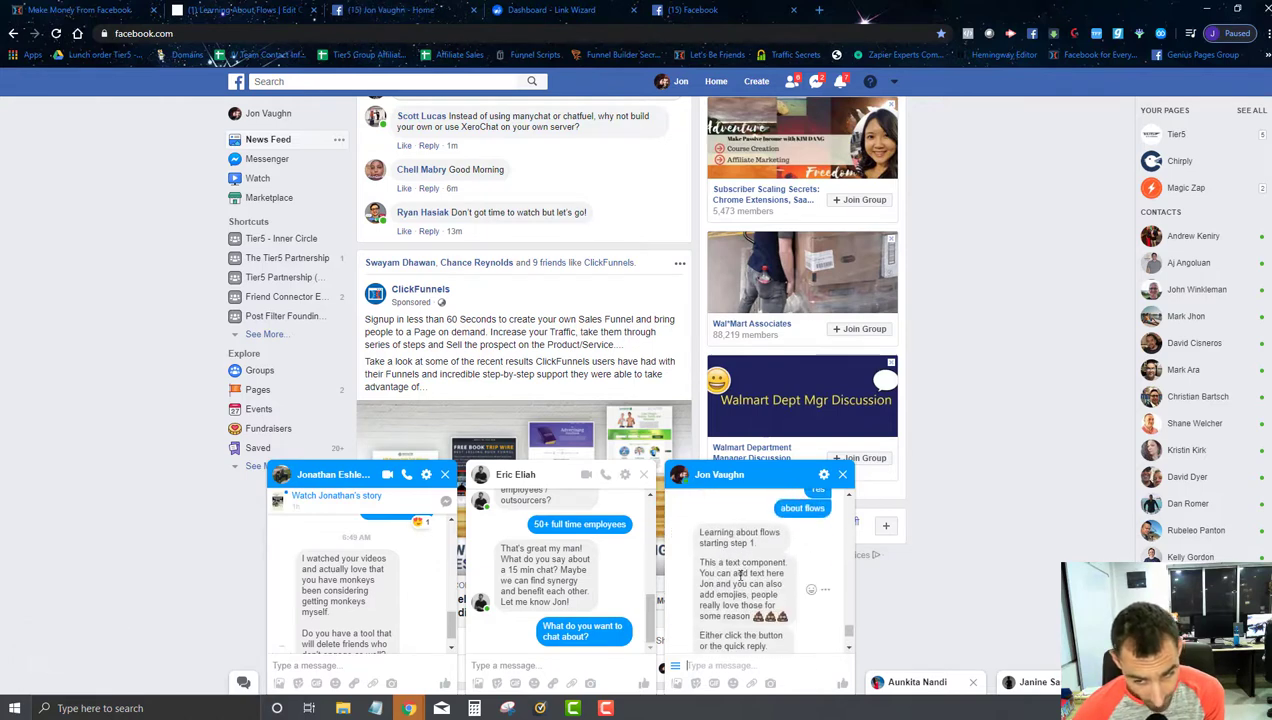
scroll(741, 575, down, 2)
drag(744, 576, 740, 566)
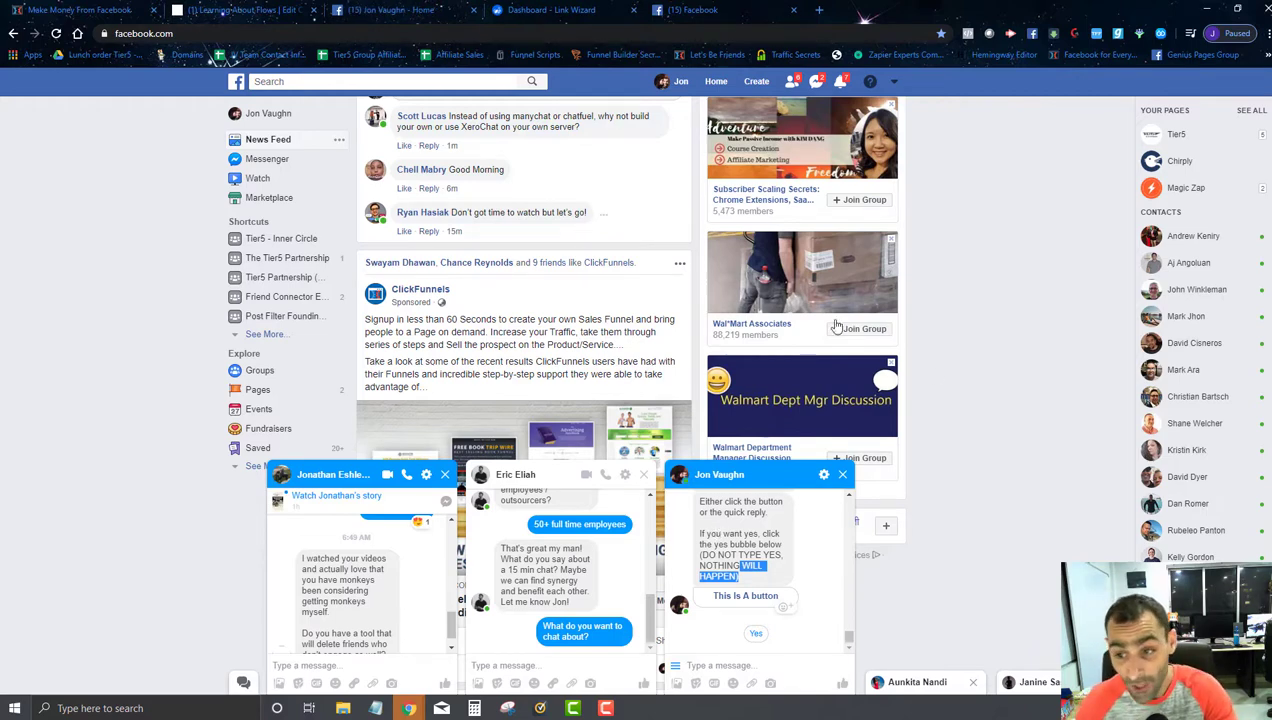
click(1009, 336)
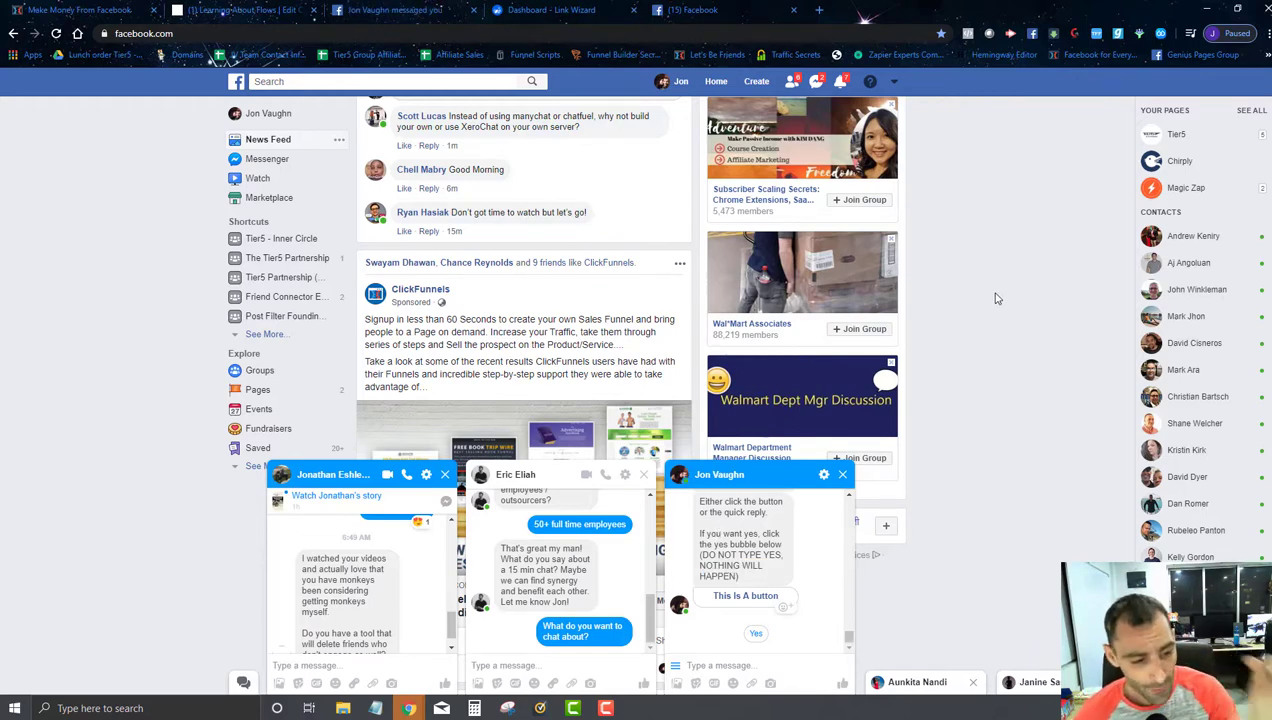
scroll(537, 233, down, 1)
scroll(537, 233, down, 10)
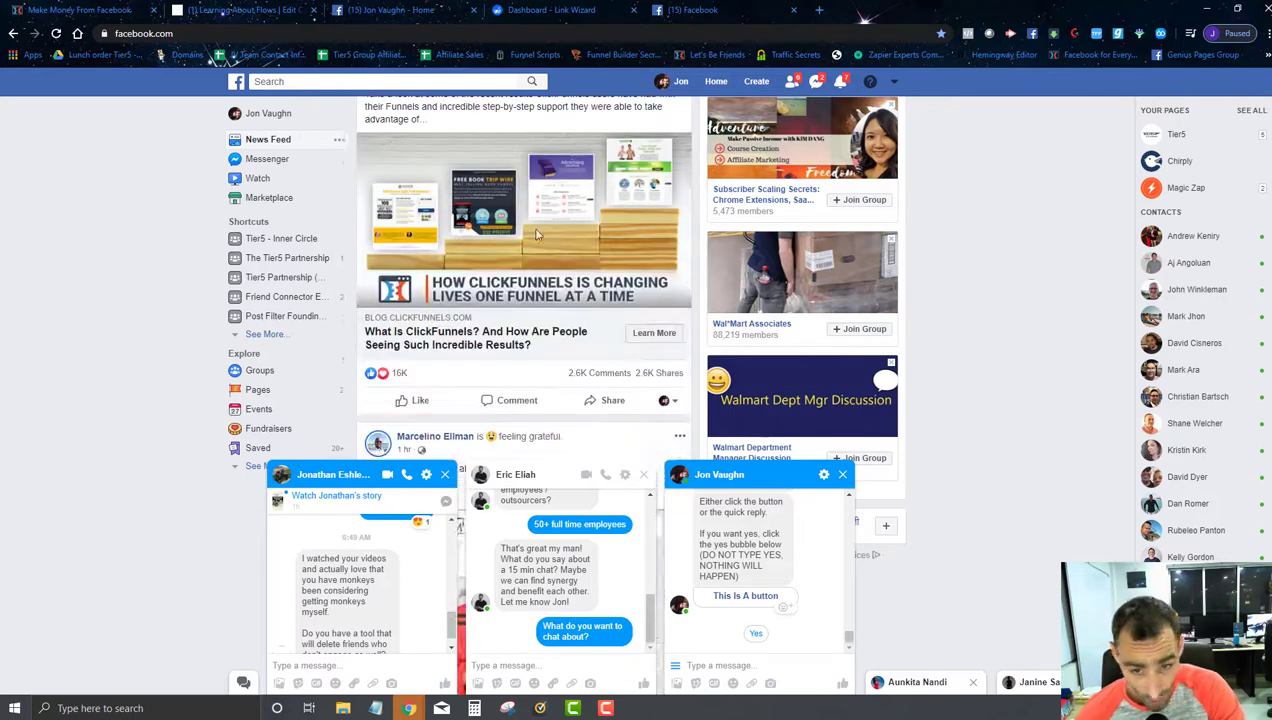
scroll(537, 236, down, 10)
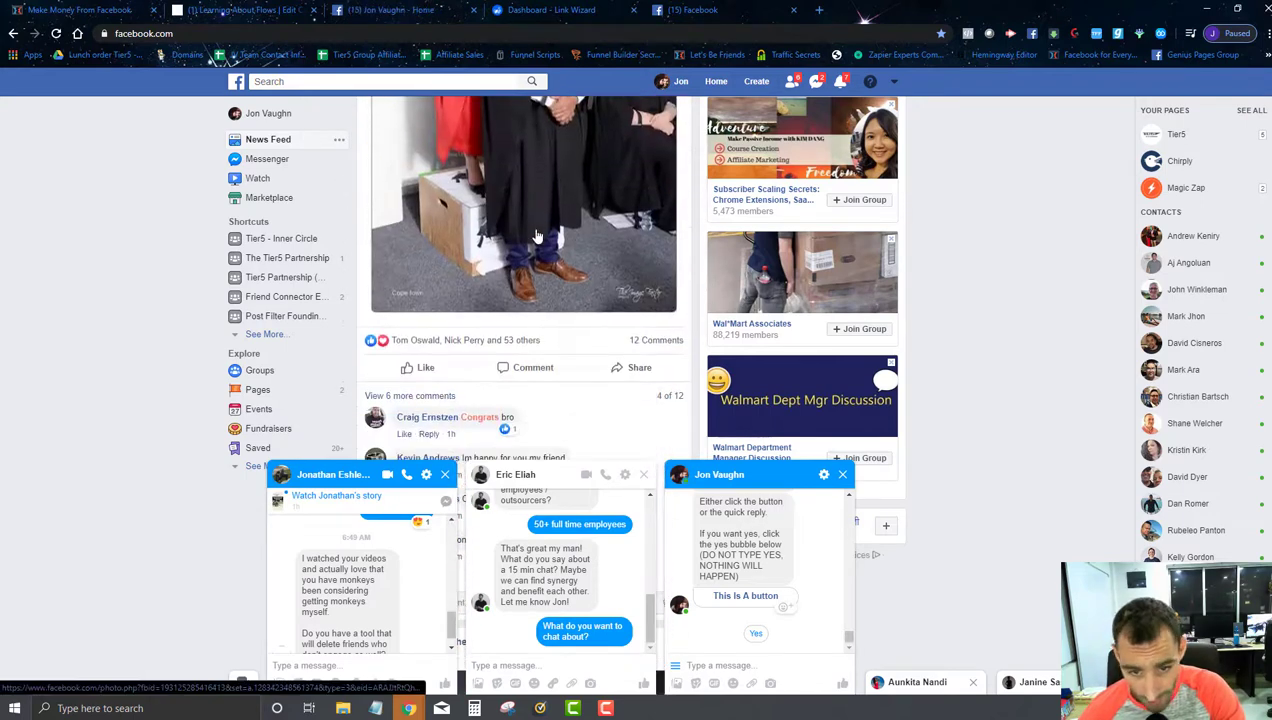
scroll(537, 236, down, 4)
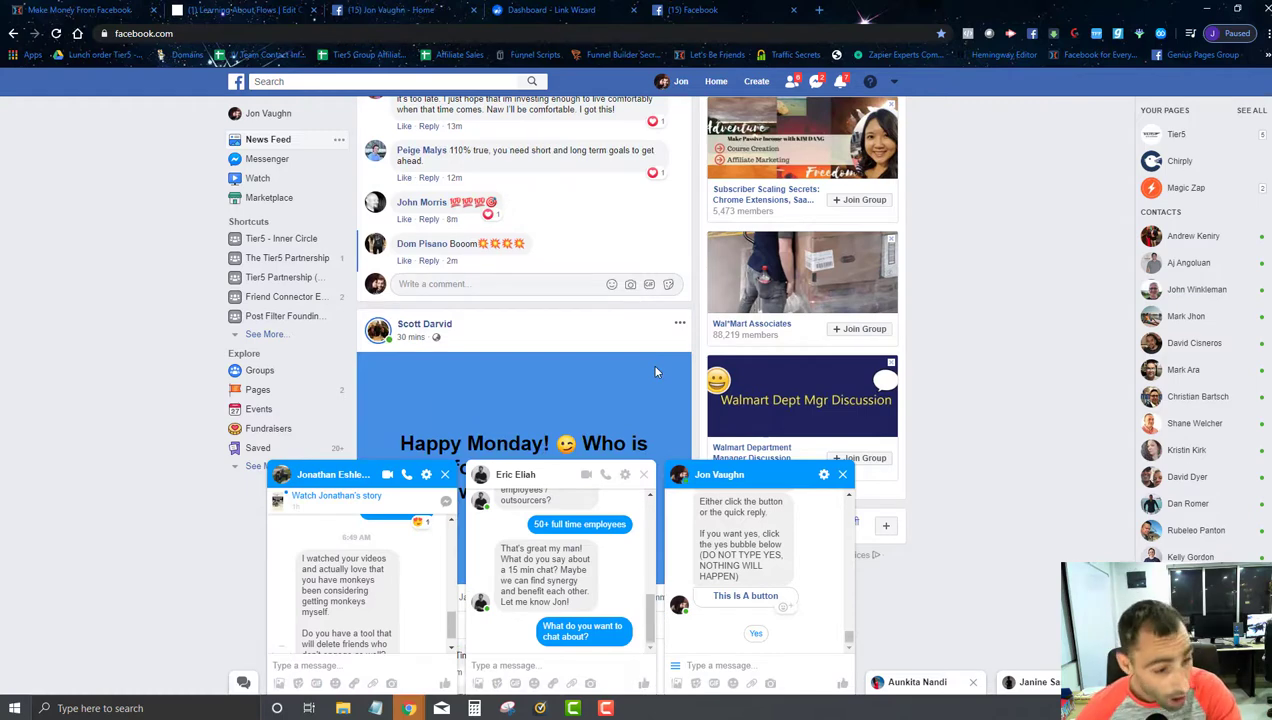
scroll(533, 235, down, 1)
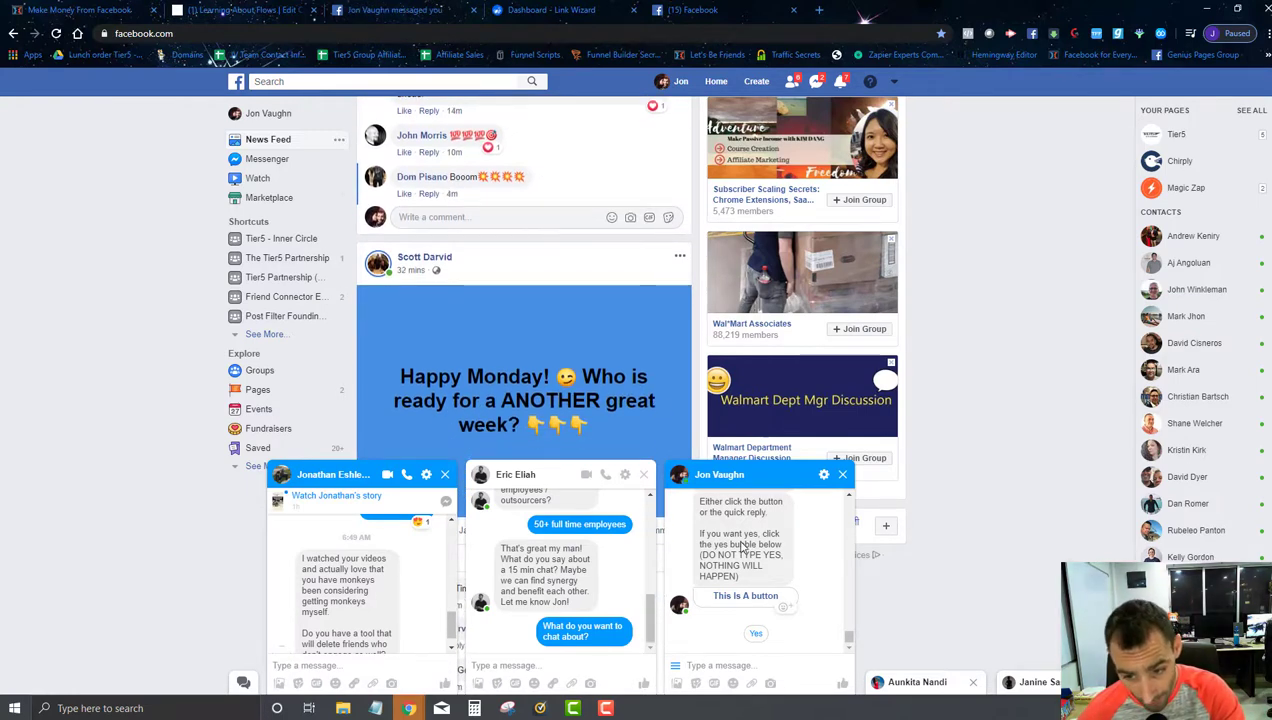
- Compare the earlier chatbot replies in the chat history with the reworded button and quick-reply message
scroll(741, 549, up, 1)
scroll(741, 549, up, 1)
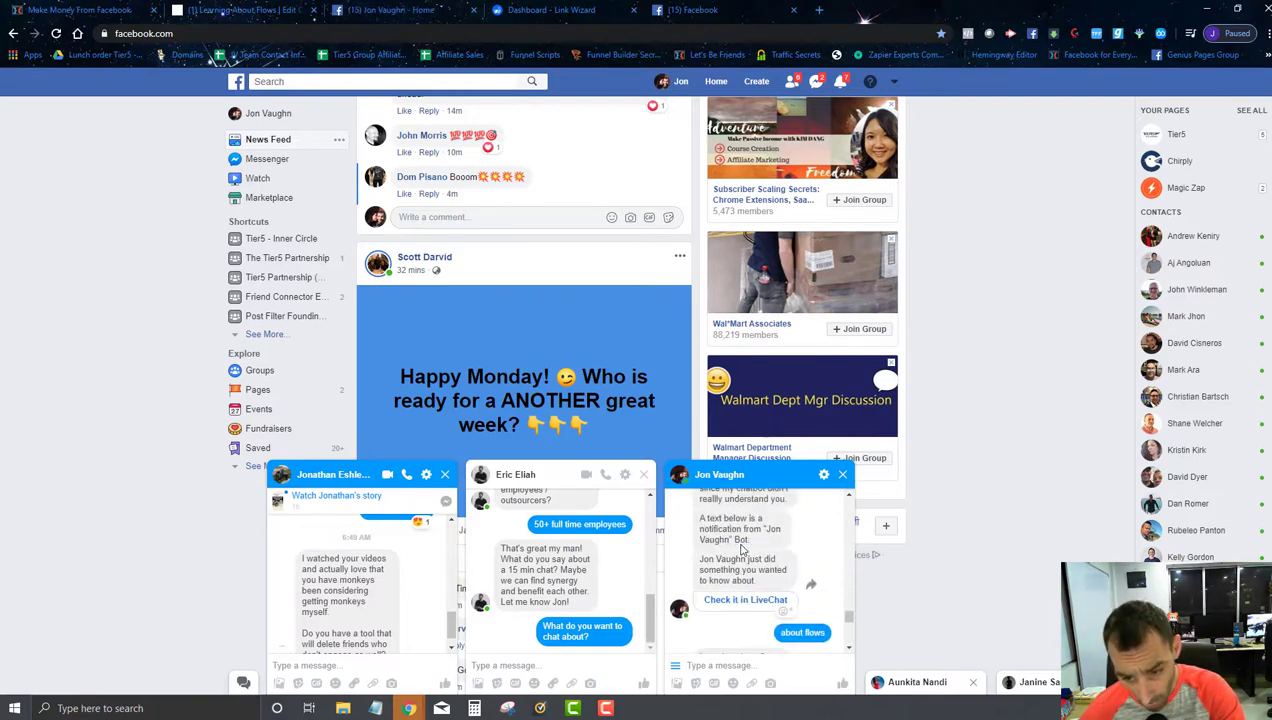
scroll(741, 549, down, 3)
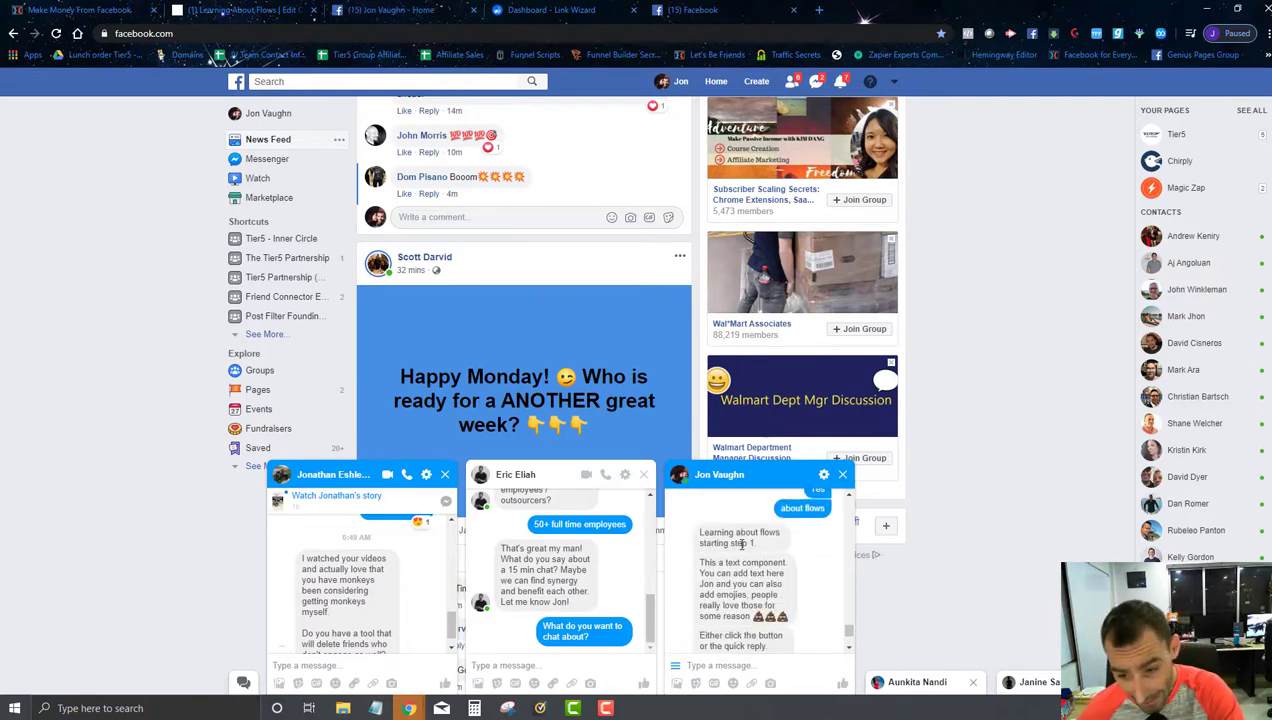
drag(741, 573, 701, 488)
click(703, 551)
click(704, 554)
scroll(720, 552, down, 1)
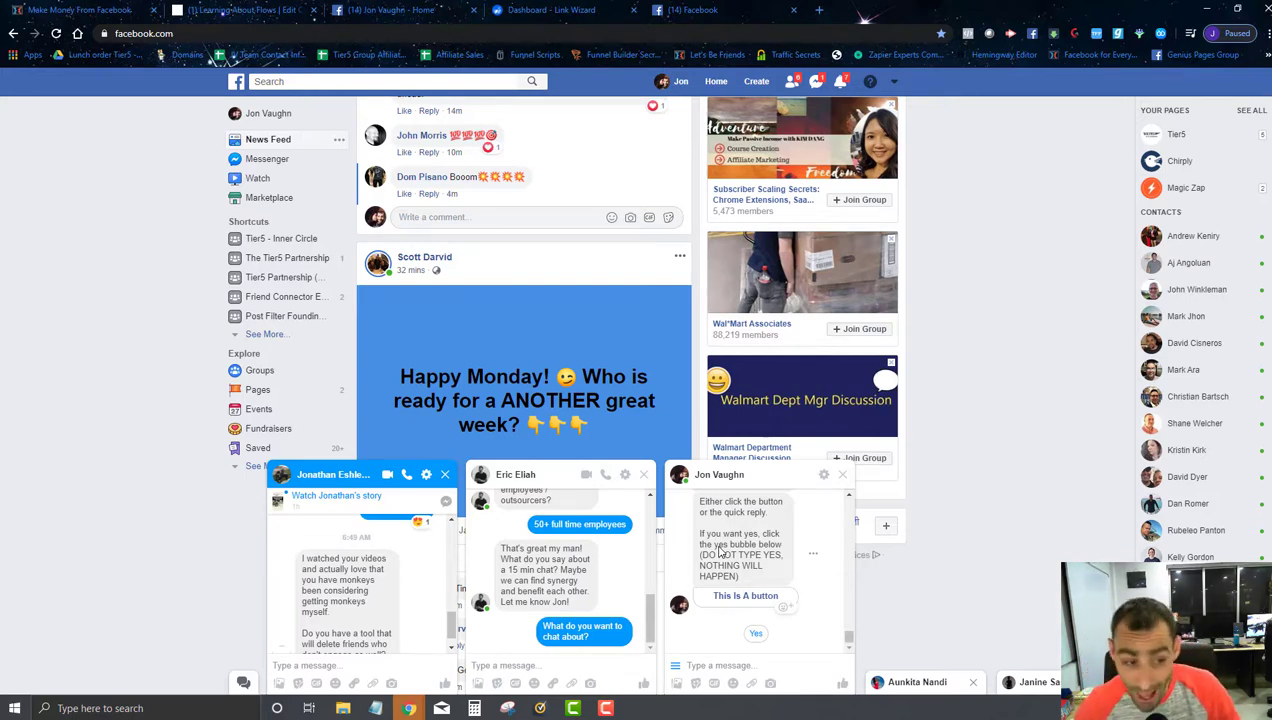
- Answer the reworded message in the page's chat with its "Yes" quick reply
scroll(588, 311, down, 5)
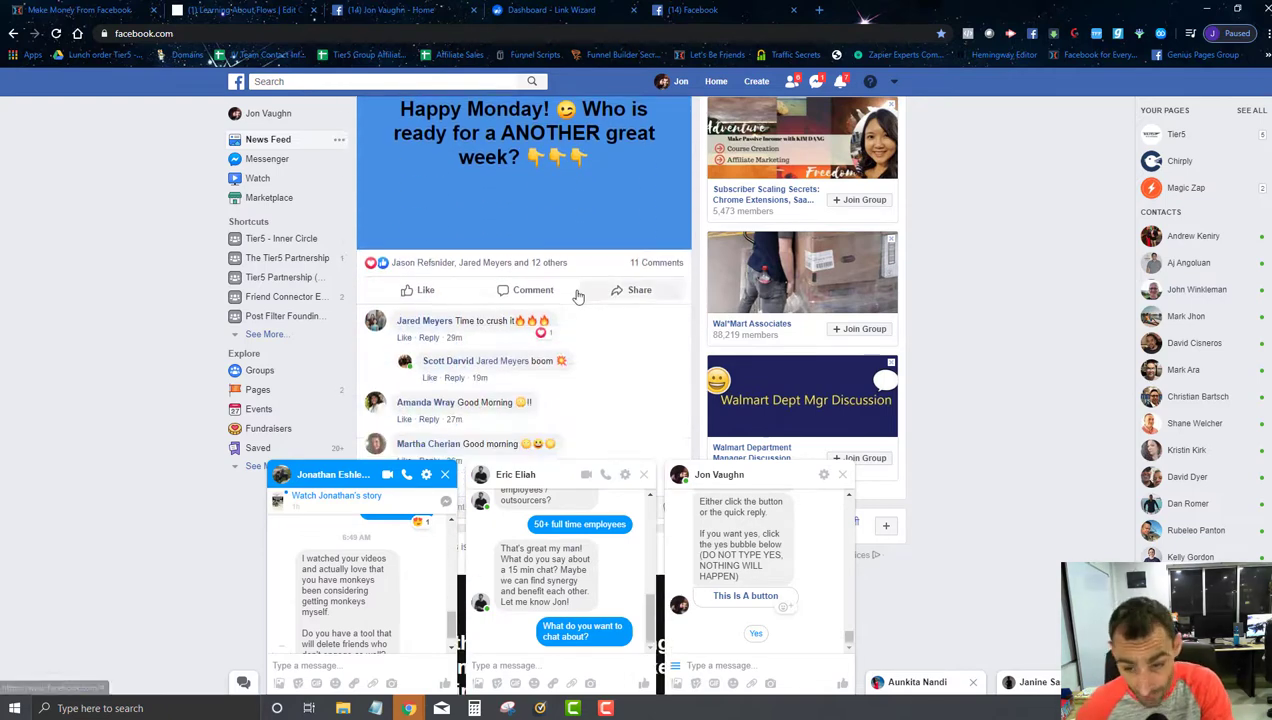
scroll(578, 287, down, 1)
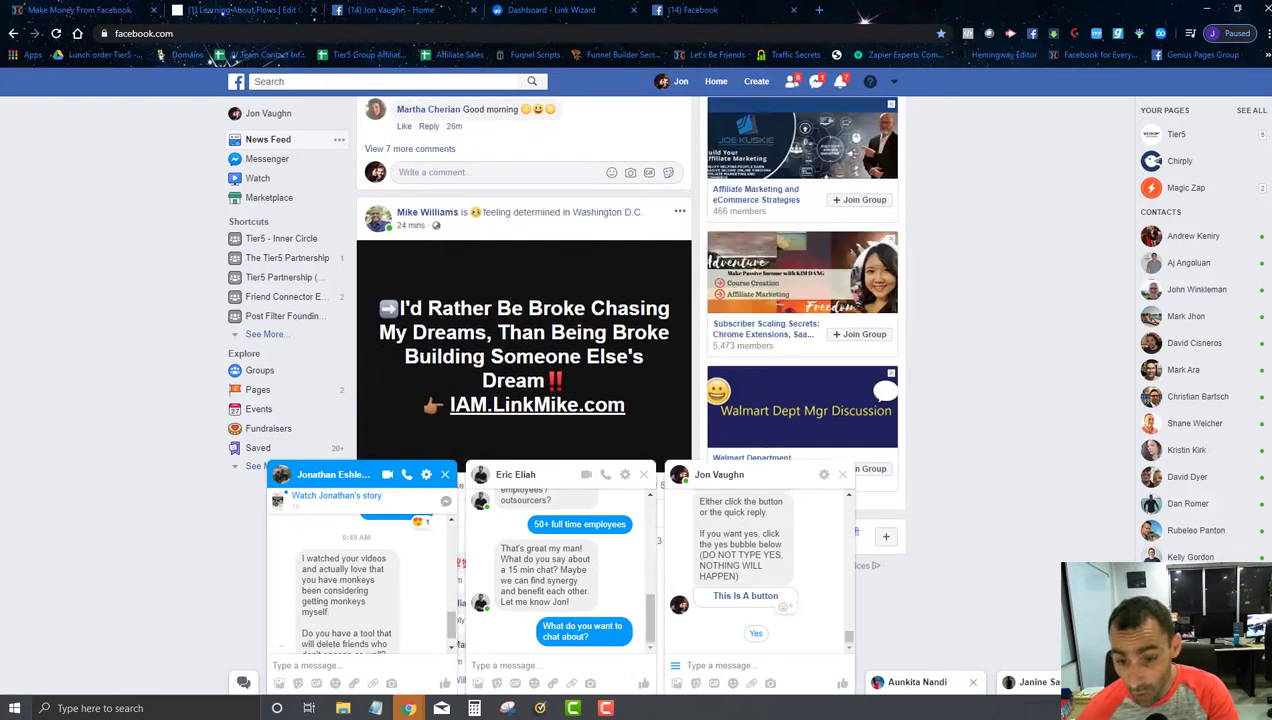
drag(746, 584, 706, 496)
click(735, 592)
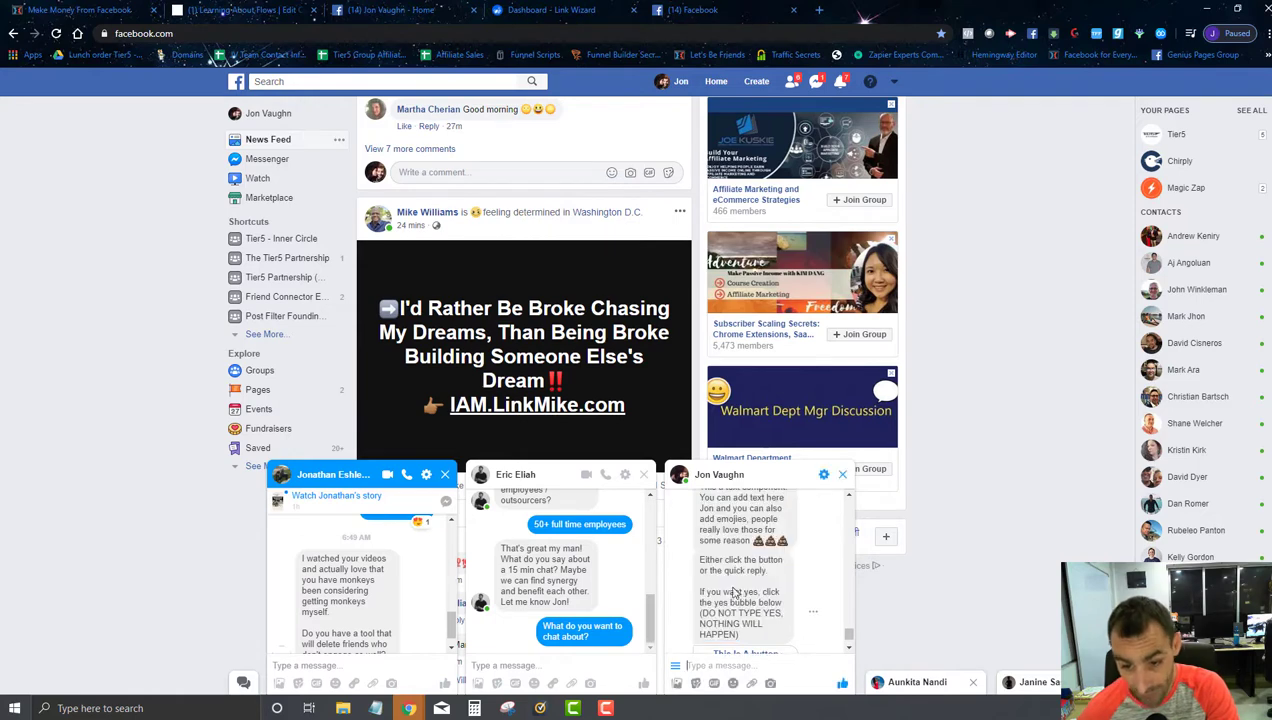
scroll(600, 300, down, 2)
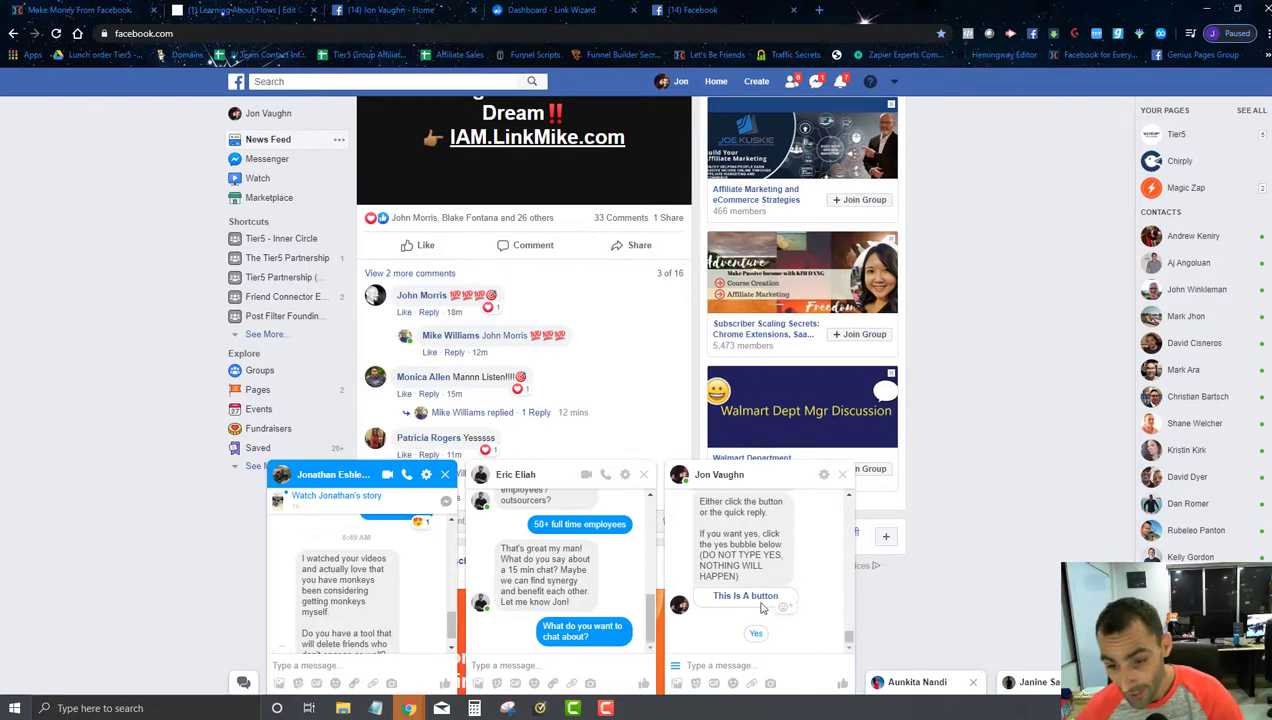
click(755, 636)
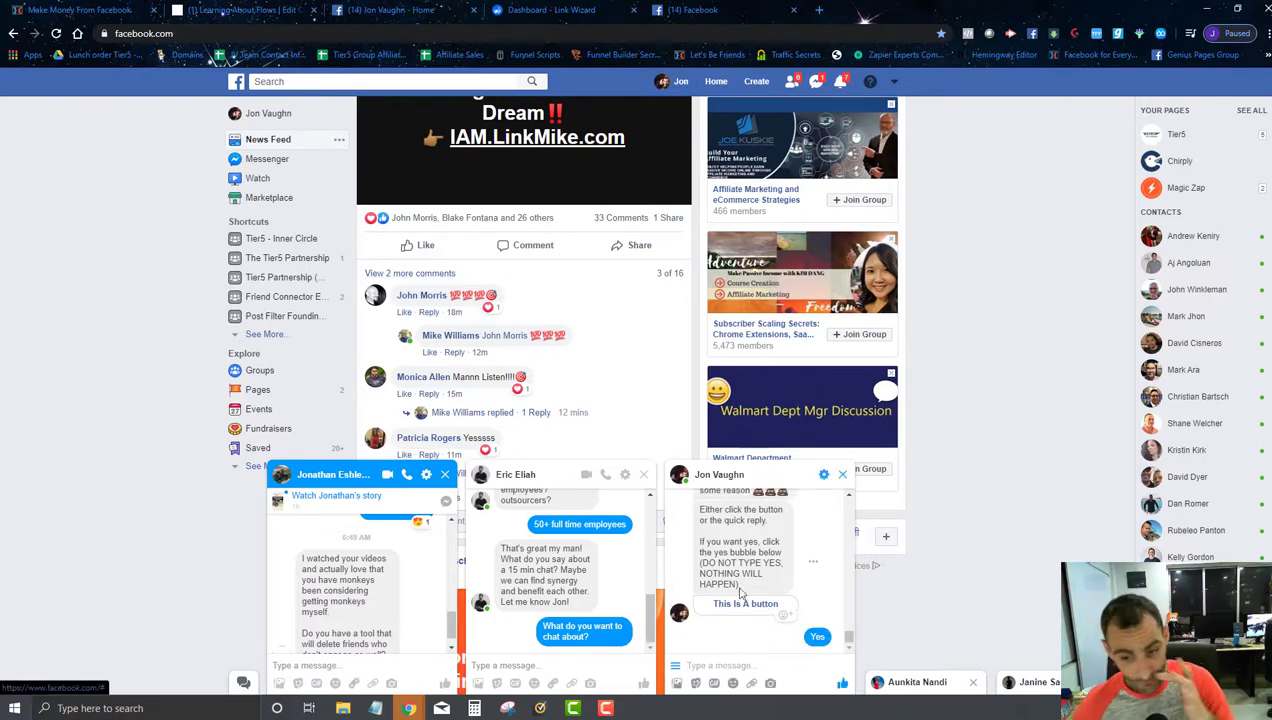
- Return to the ManyChat flow and add quick replies "a" and "b" beside "Yes" in the typing-delay message
click(258, 8)
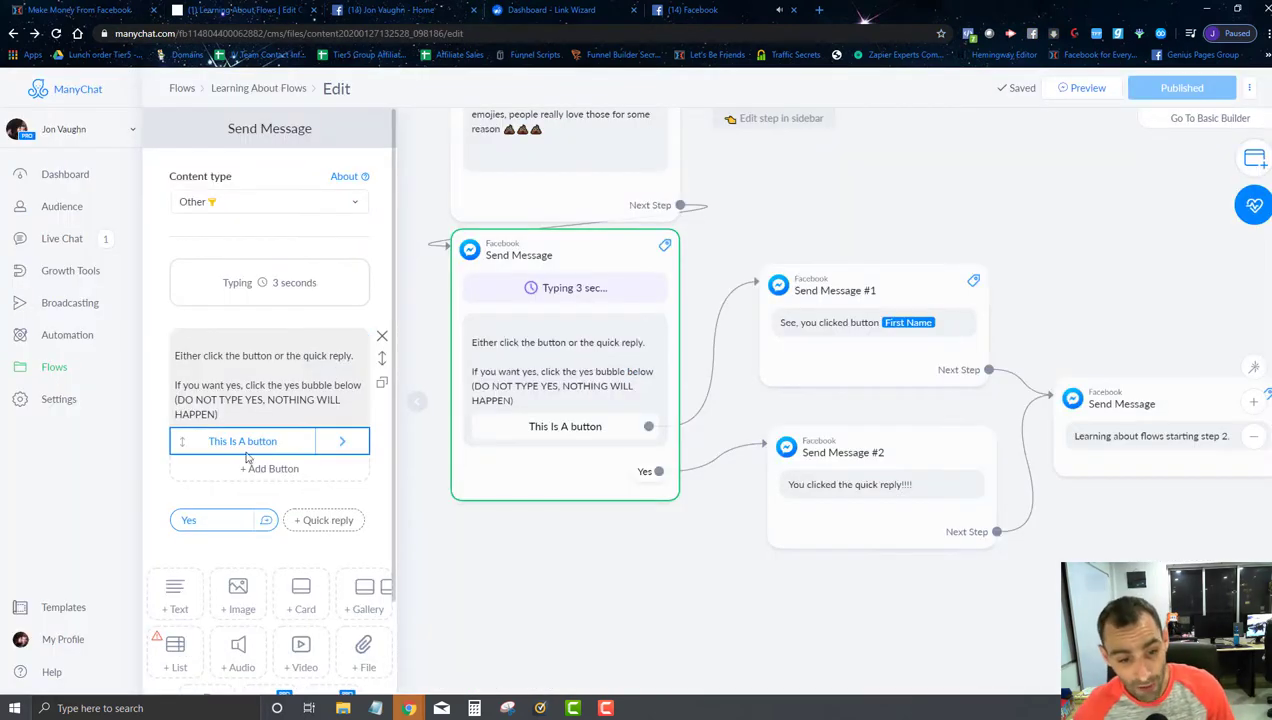
click(322, 520)
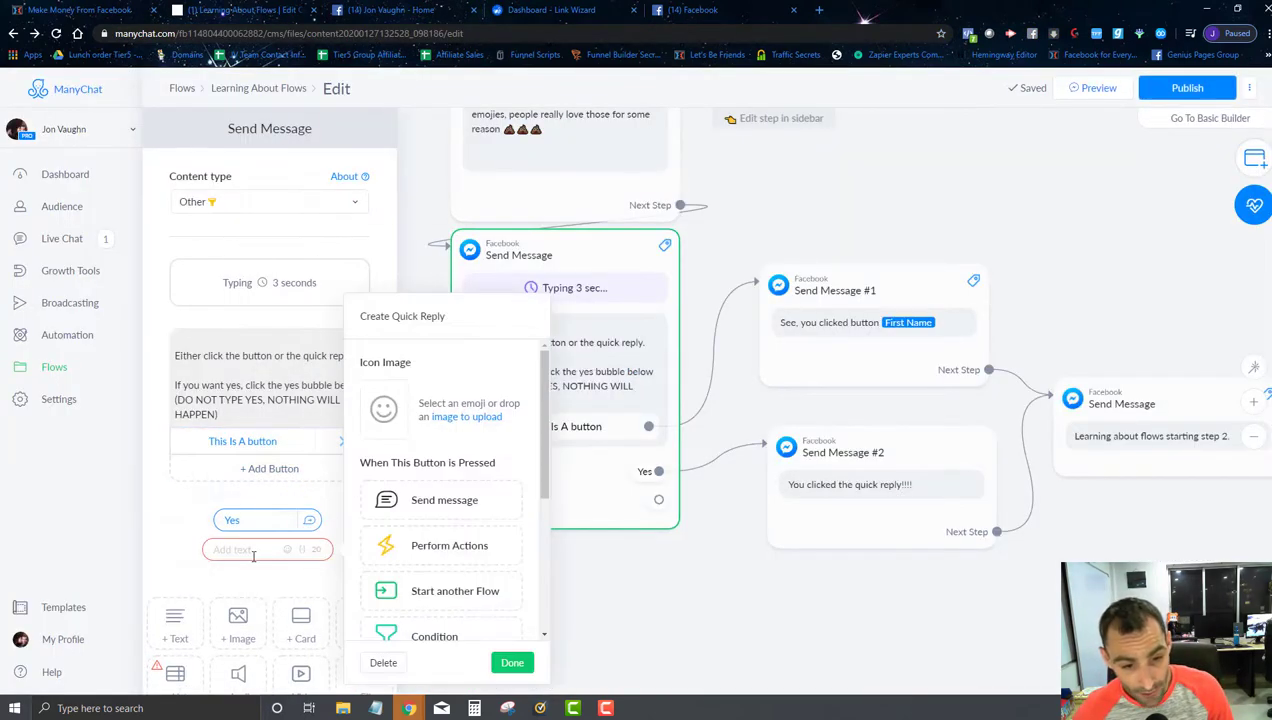
click(241, 573)
click(330, 520)
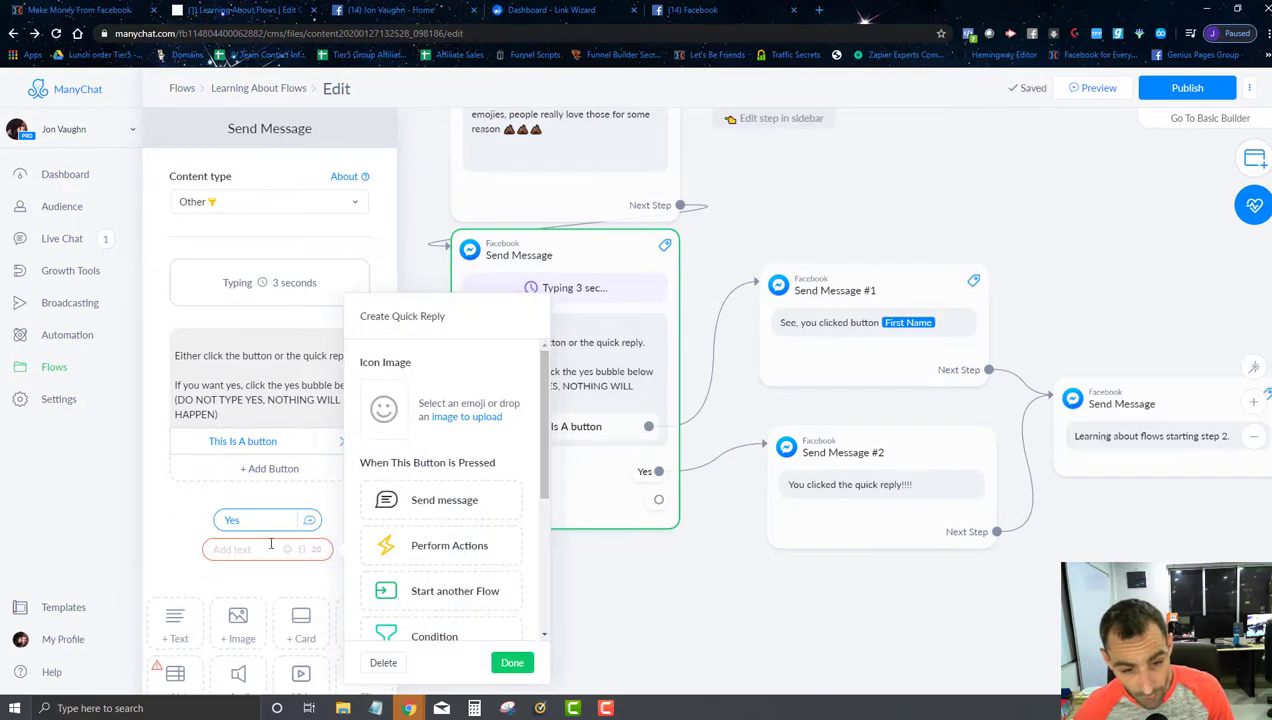
text(a)
click(239, 579)
click(292, 553)
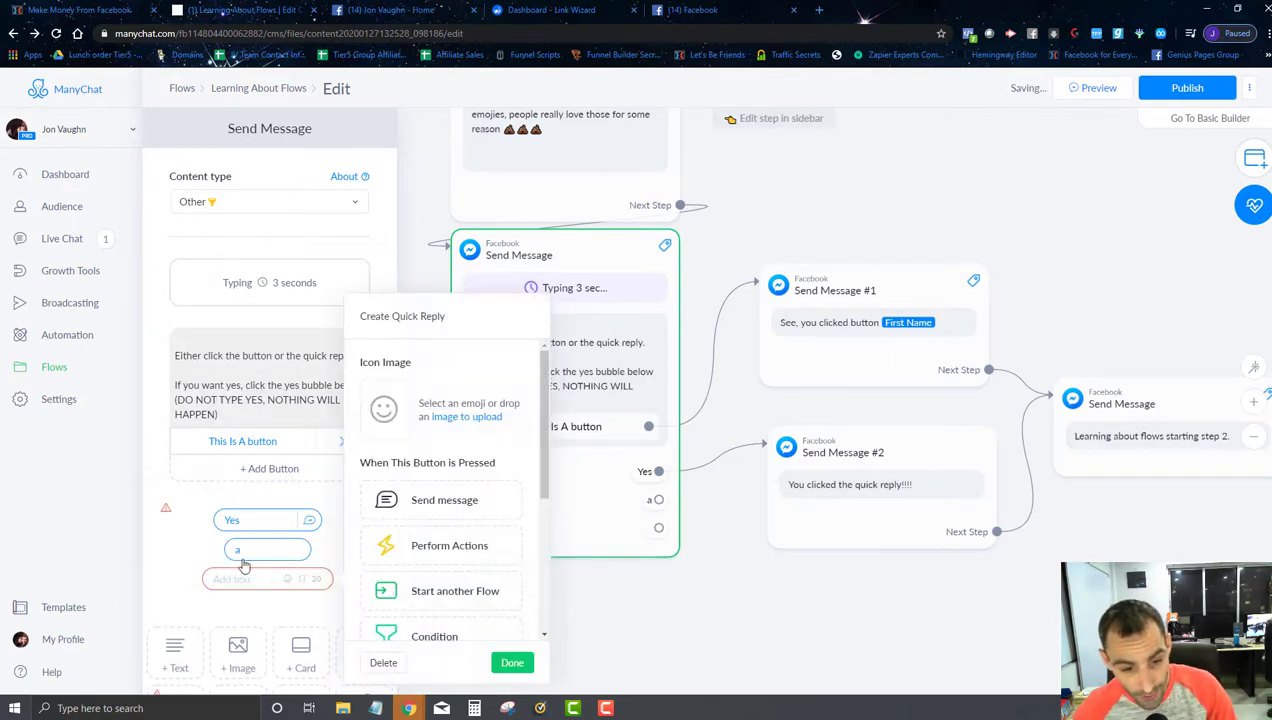
text(b)
click(252, 585)
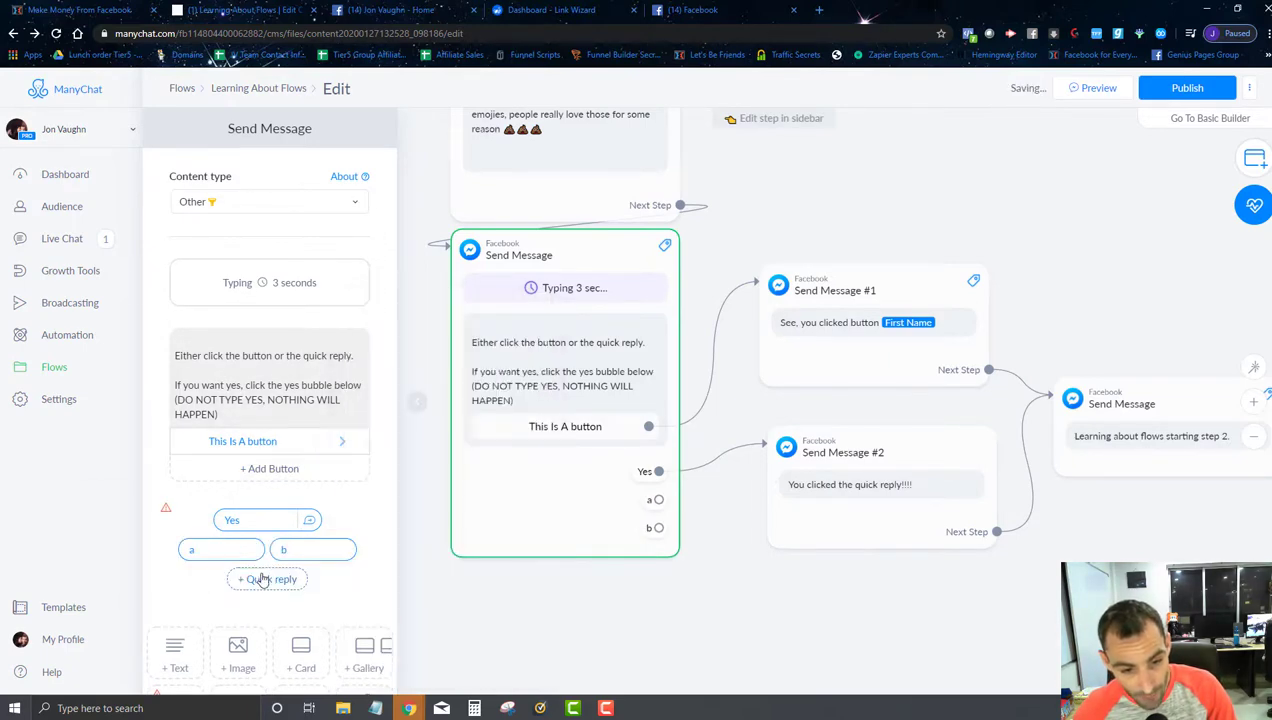
- Add three more quick replies labelled "c", "d" and "e" to the same message
click(256, 579)
text(c)
click(241, 597)
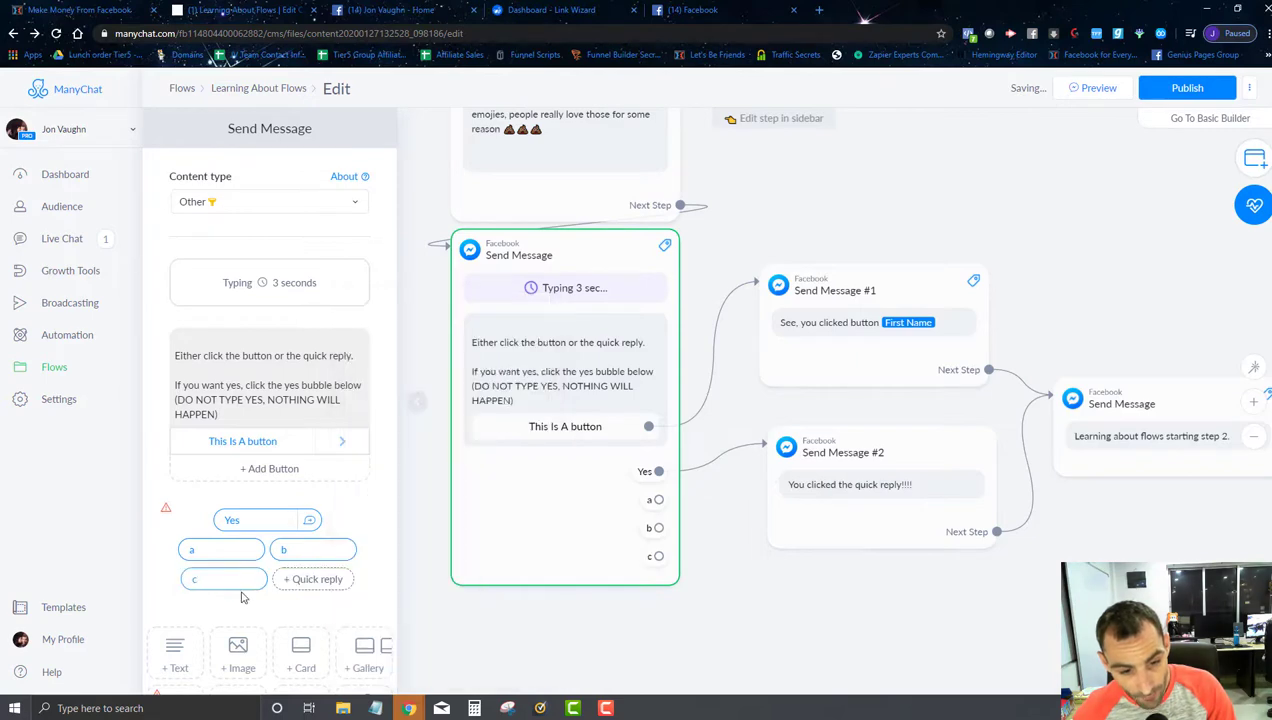
click(305, 586)
click(240, 636)
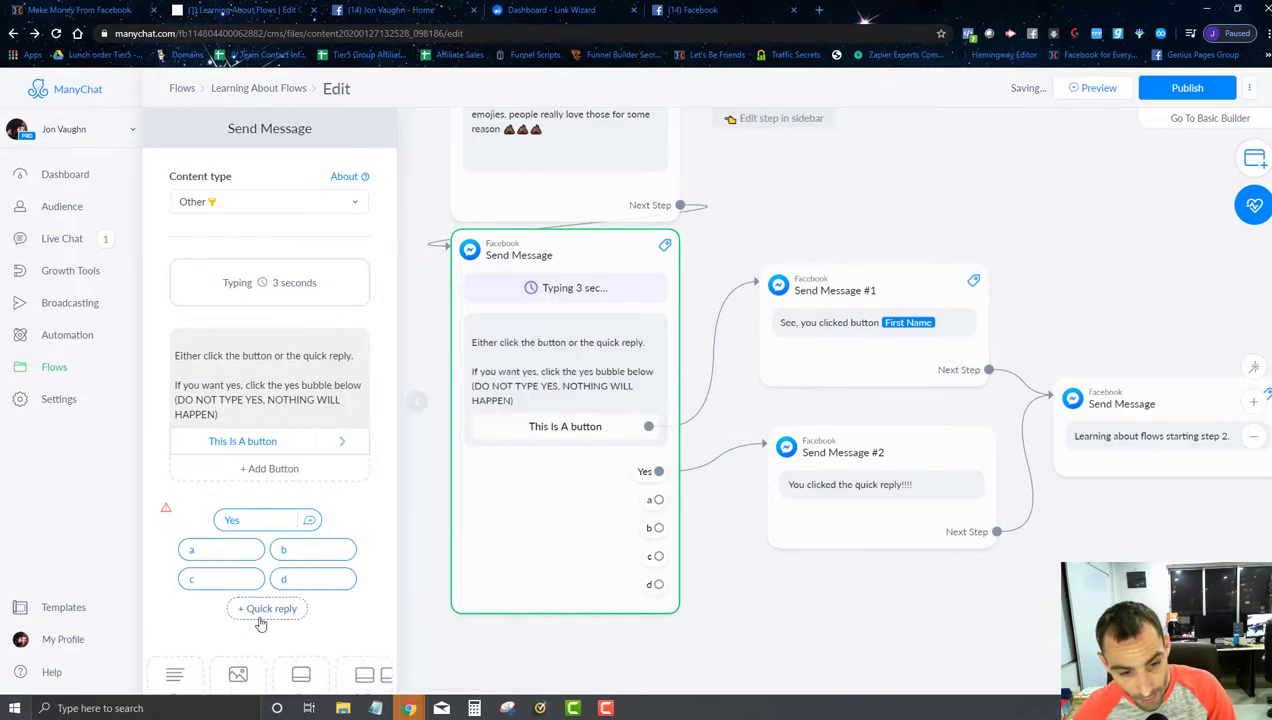
click(256, 620)
text(e)
click(240, 632)
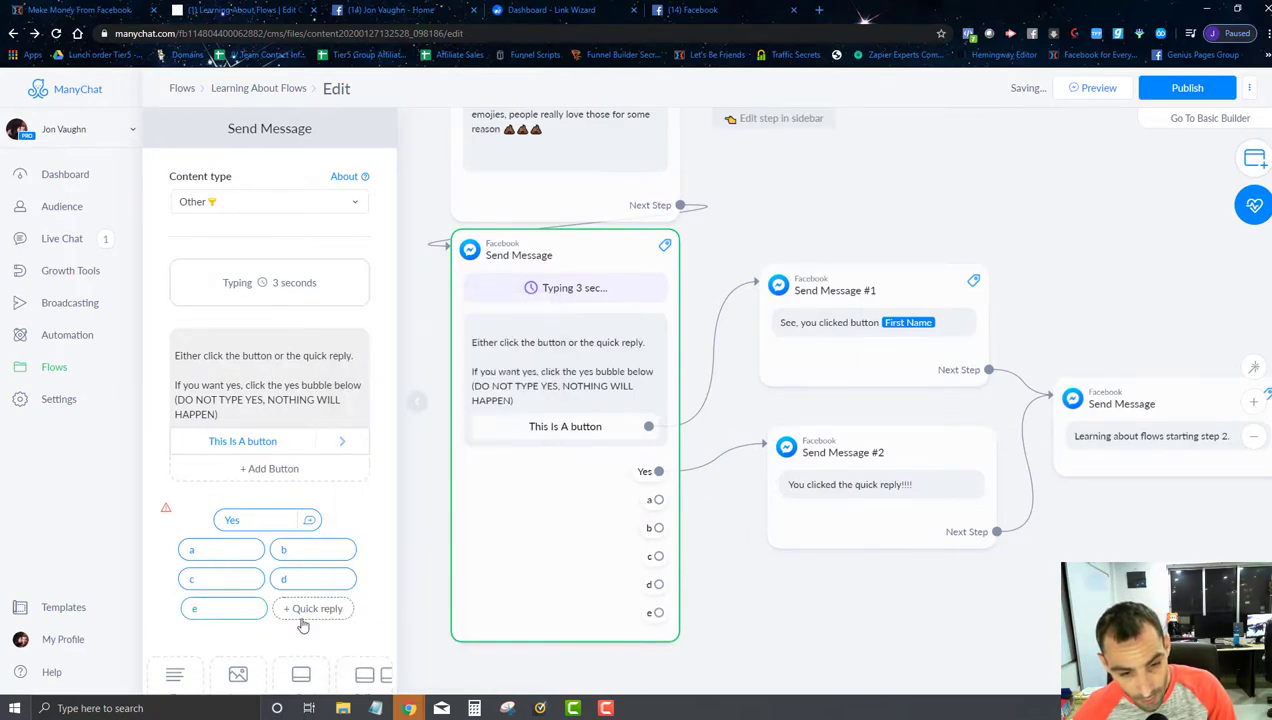
- Extend the message's quick replies with two further options labelled "F" and "G"
click(304, 614)
text(F)
click(251, 667)
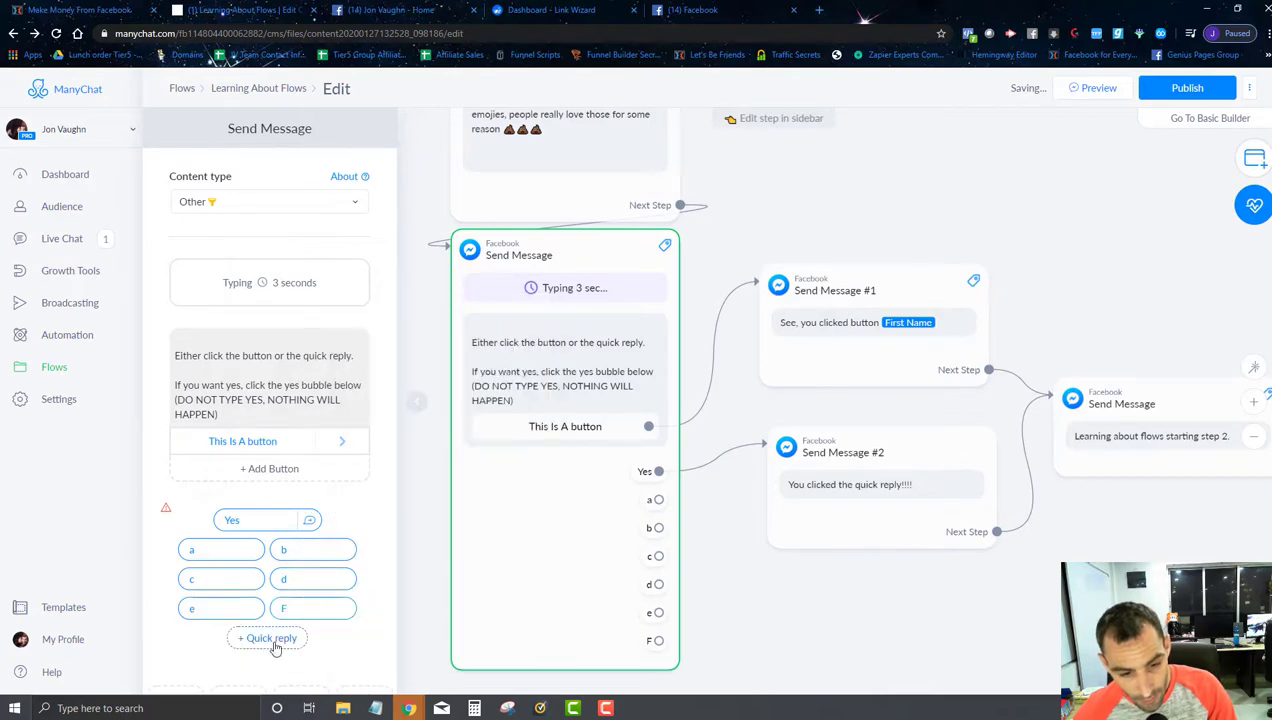
click(270, 639)
text(G)
click(221, 667)
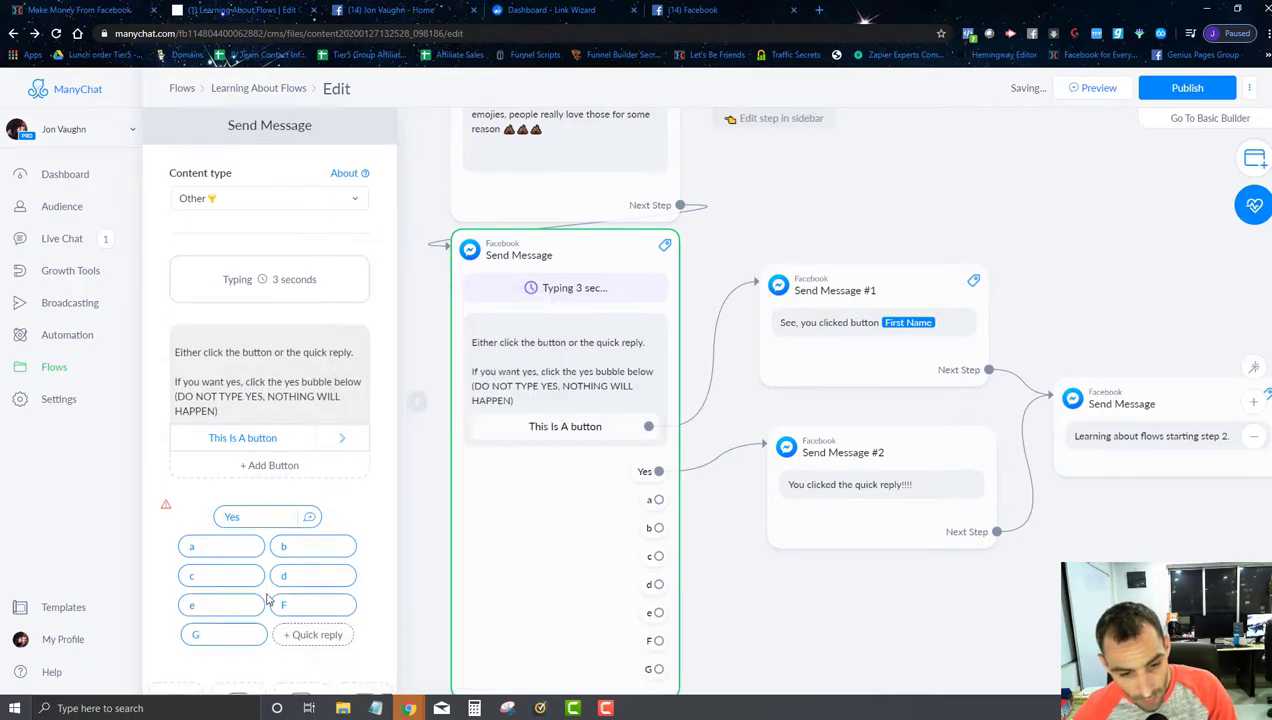
- Add three more quick replies labelled "h", "i" and "g" to the typing-delay message
scroll(268, 604, down, 2)
click(319, 445)
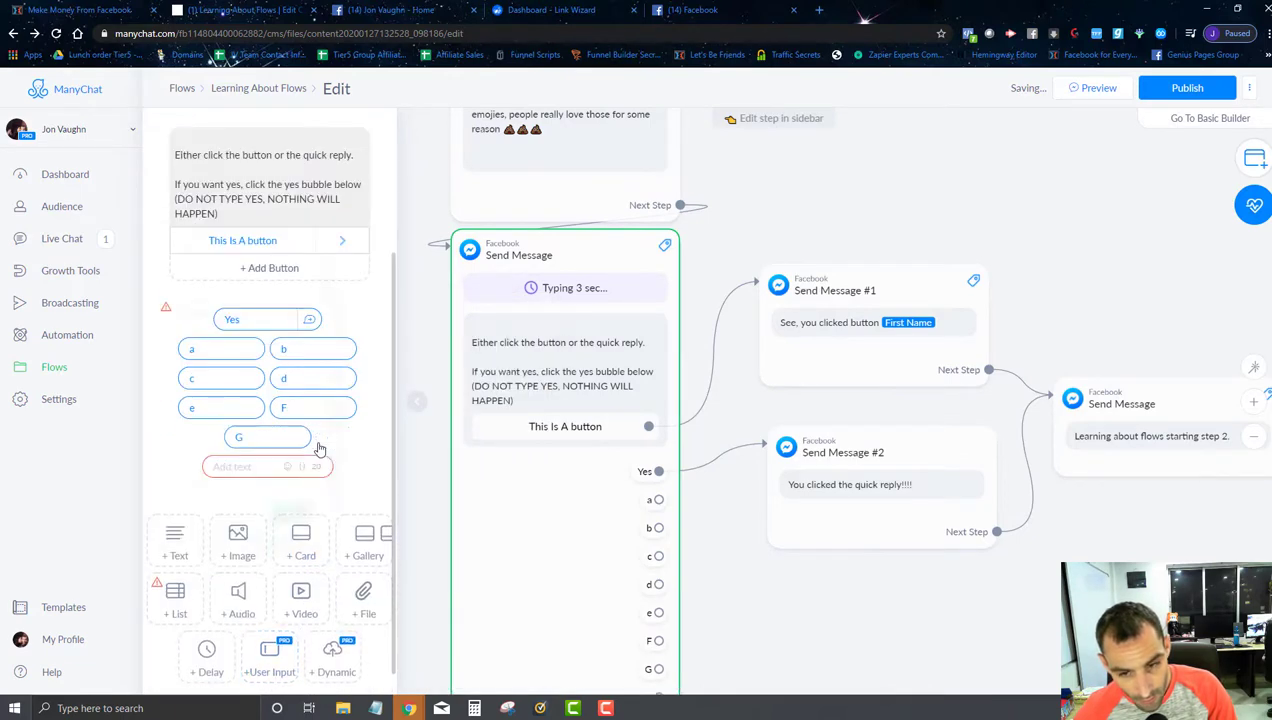
text(h)
key(Return)
click(267, 474)
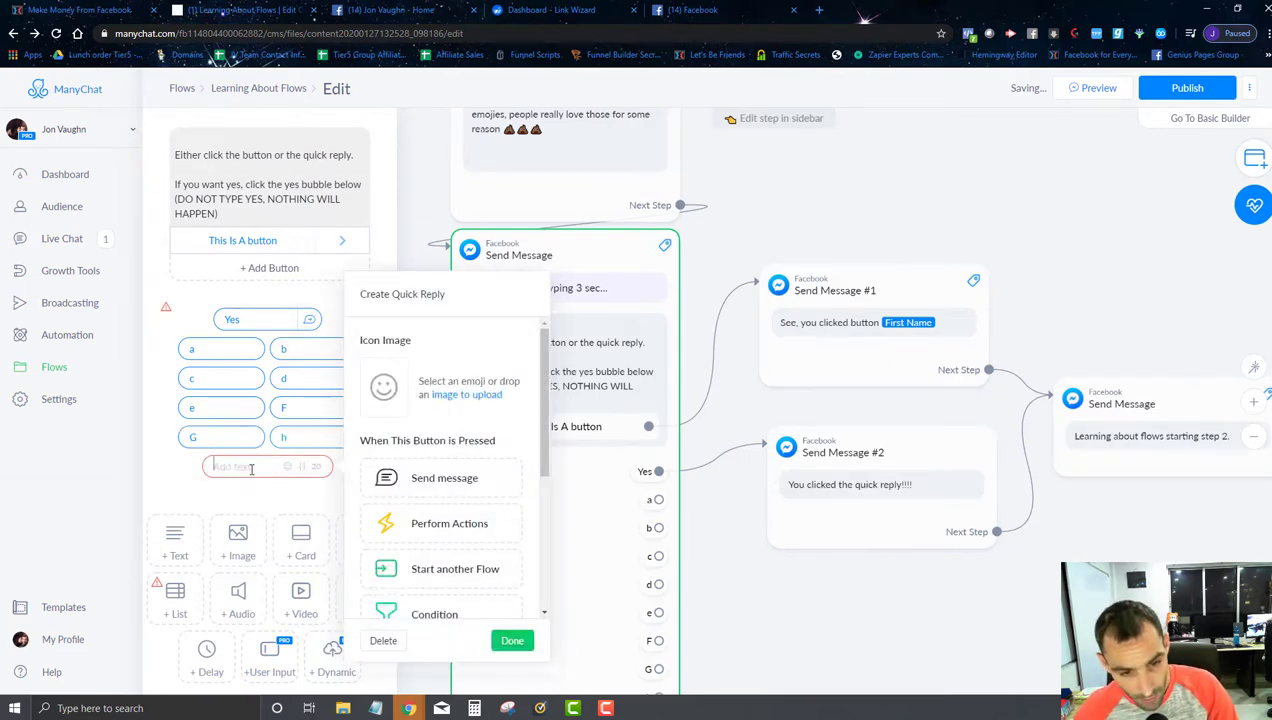
text(i)
key(Return)
click(299, 470)
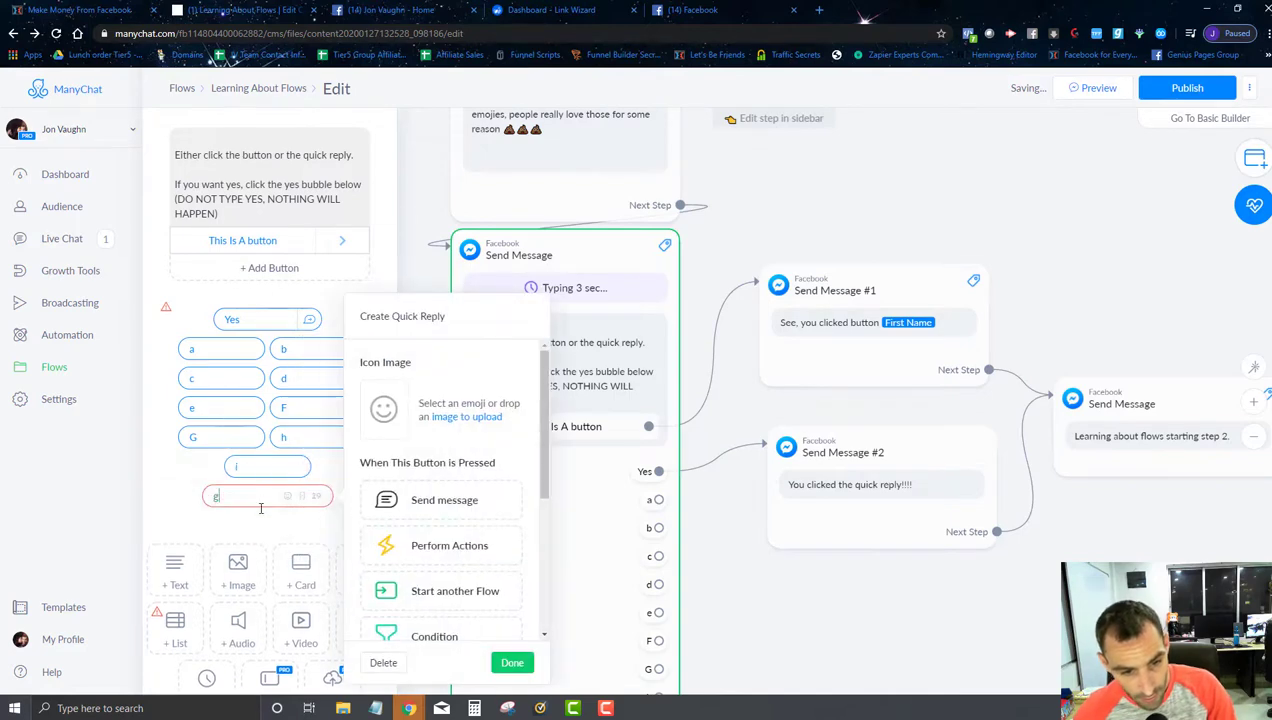
key(Return)
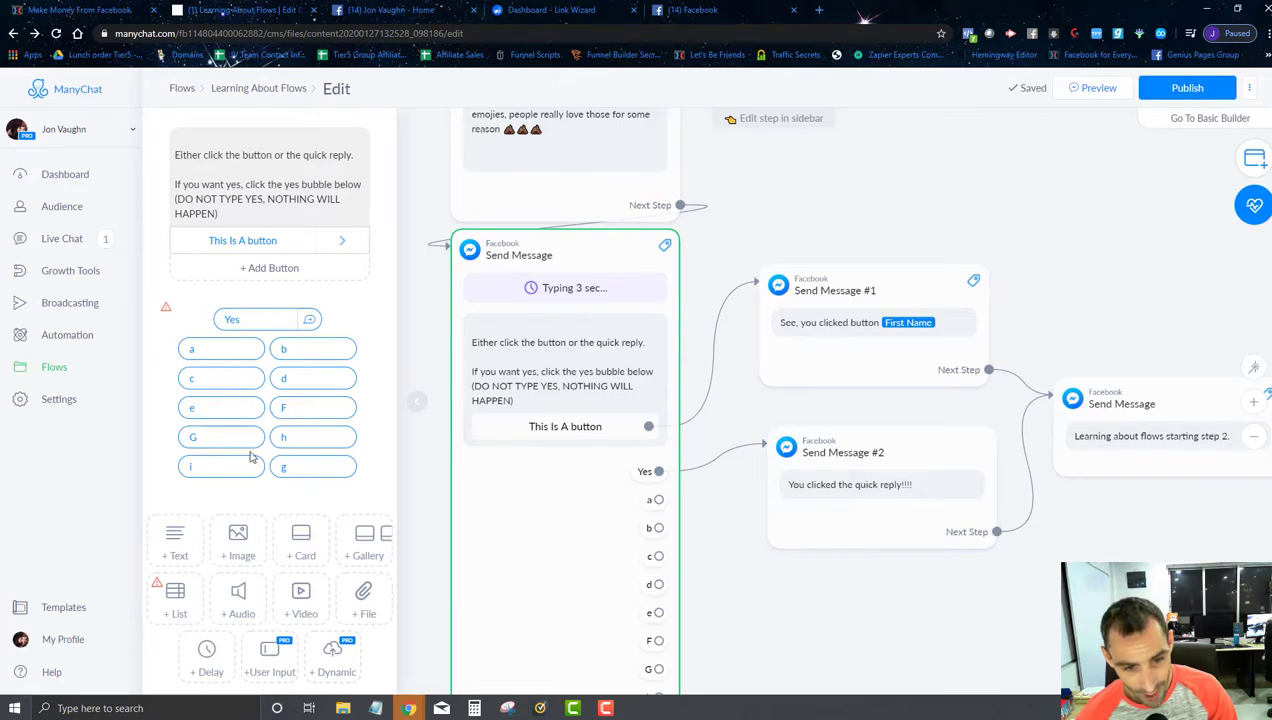
scroll(594, 480, down, 4)
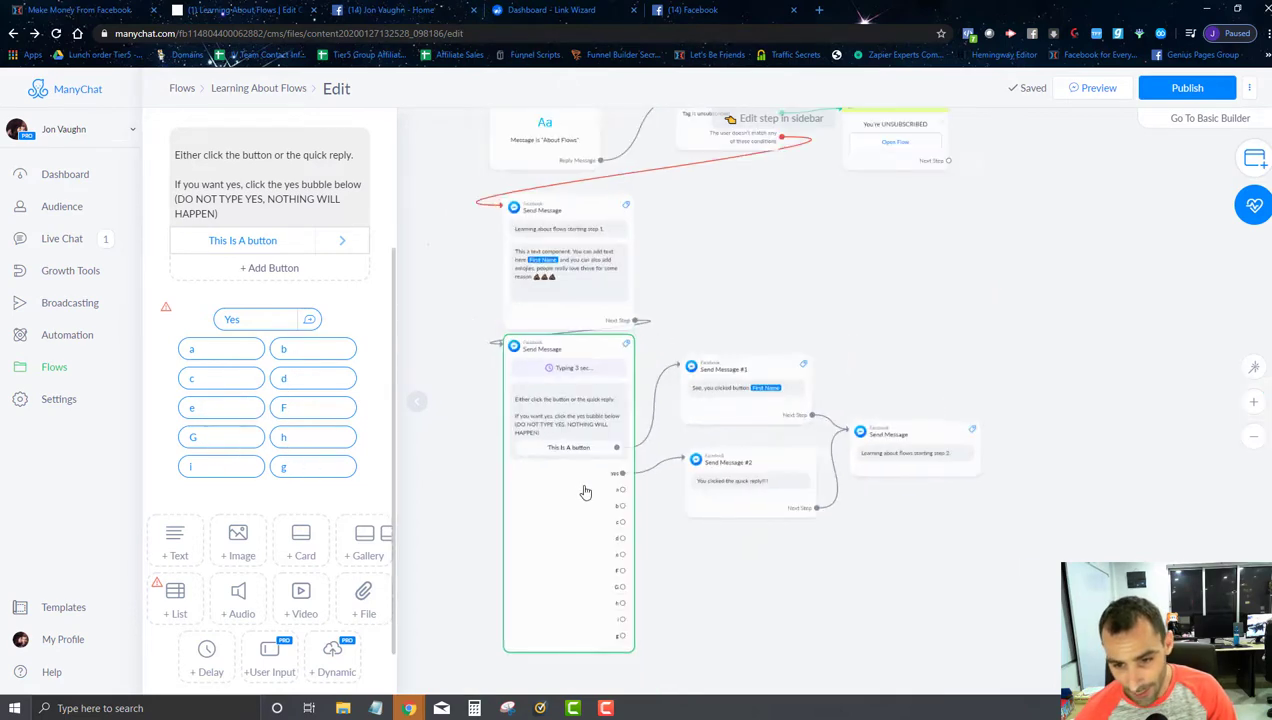
scroll(583, 491, up, 4)
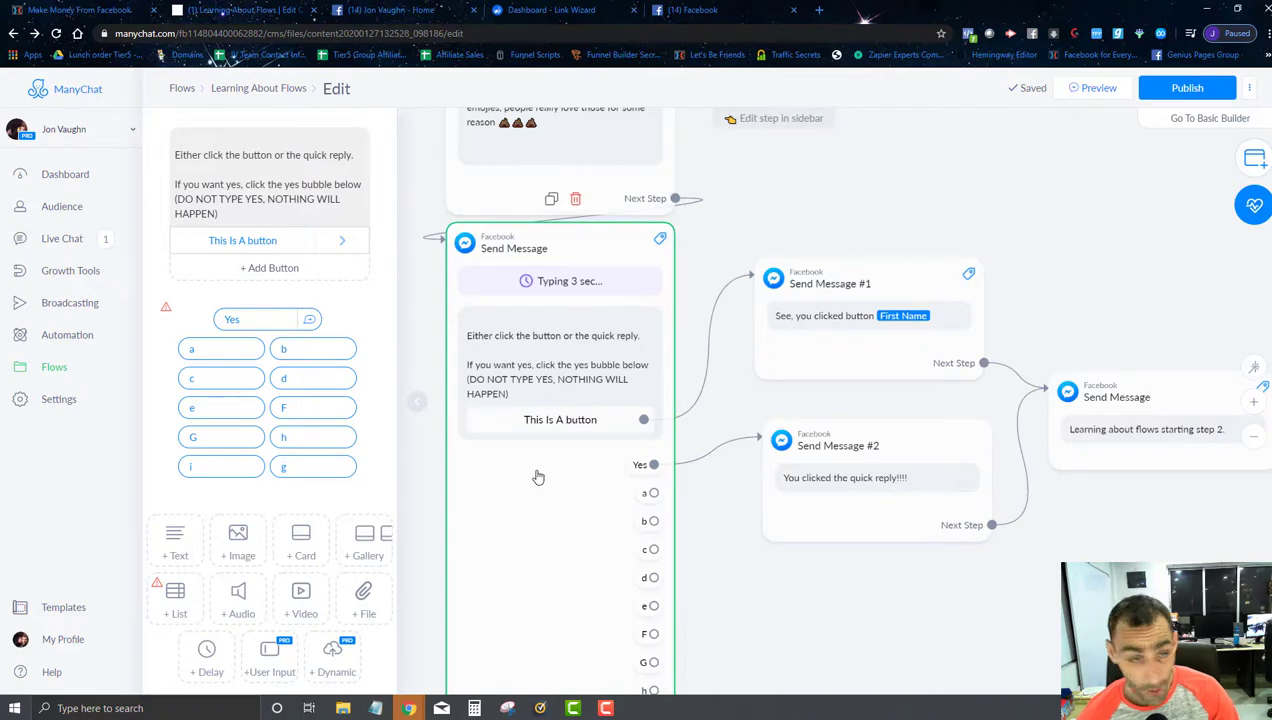
- Extend the "a" quick reply's label with filler text up to the 20-character limit
click(240, 352)
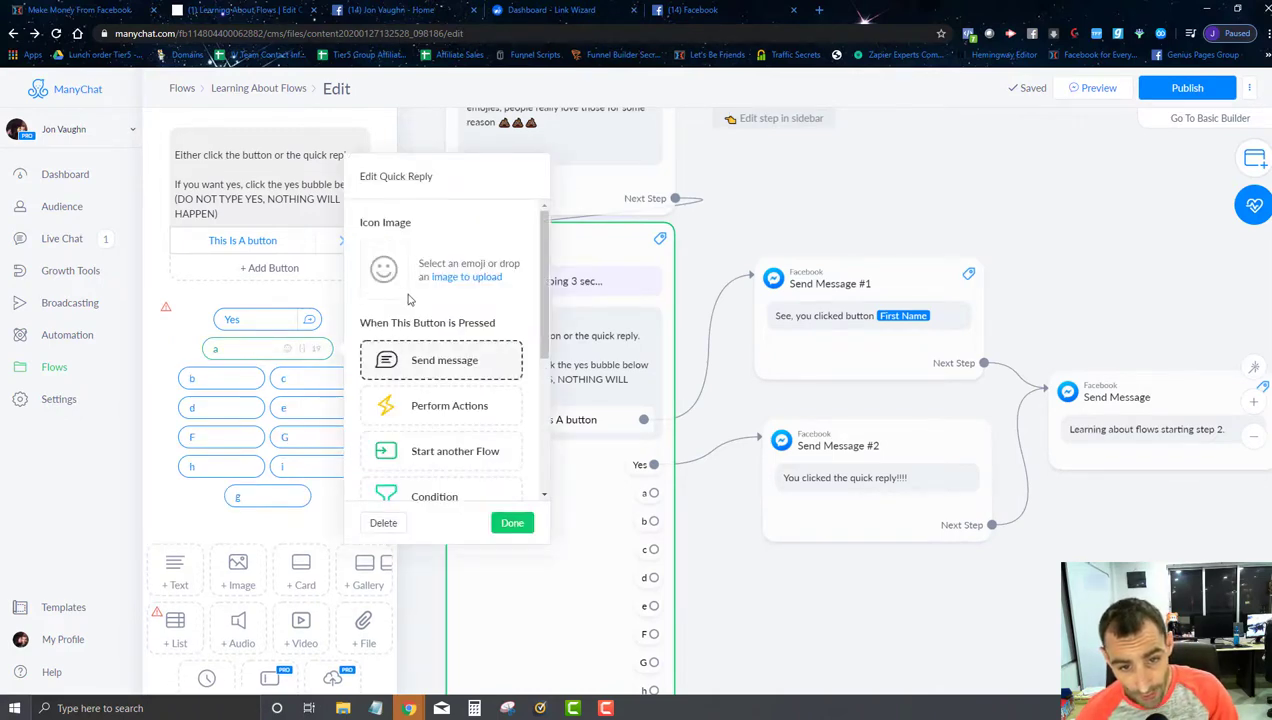
click(222, 378)
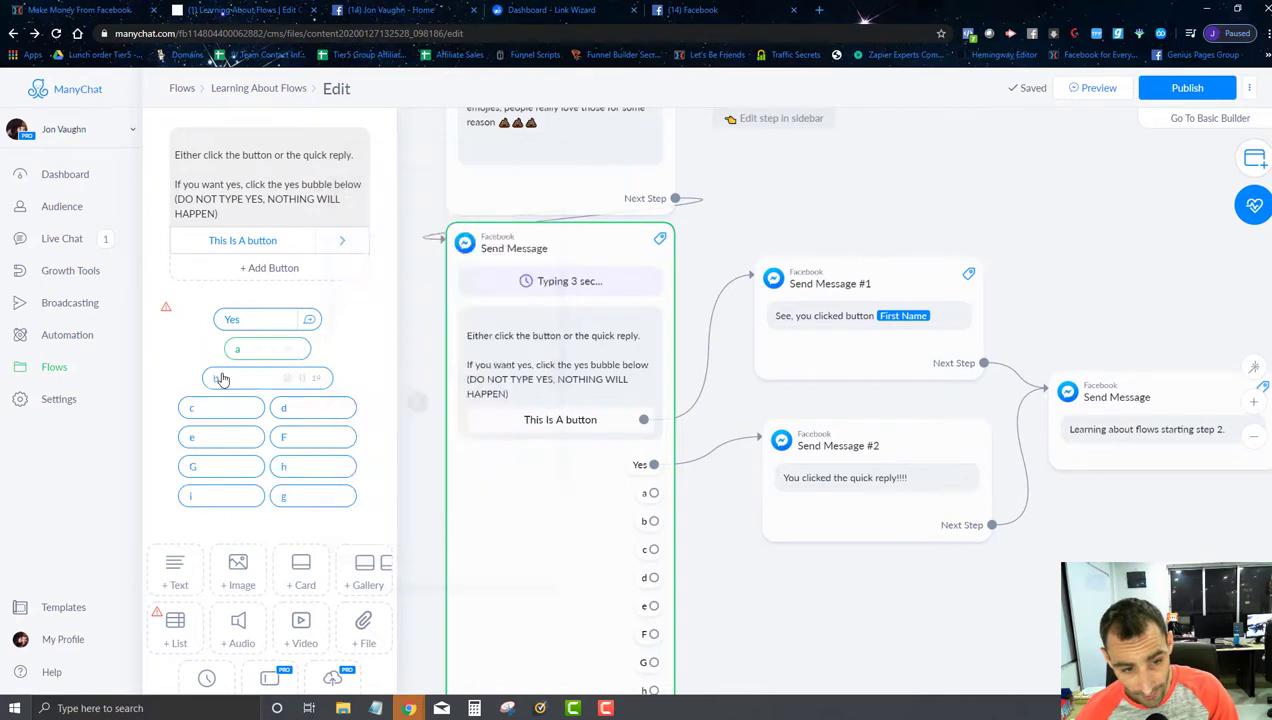
click(269, 346)
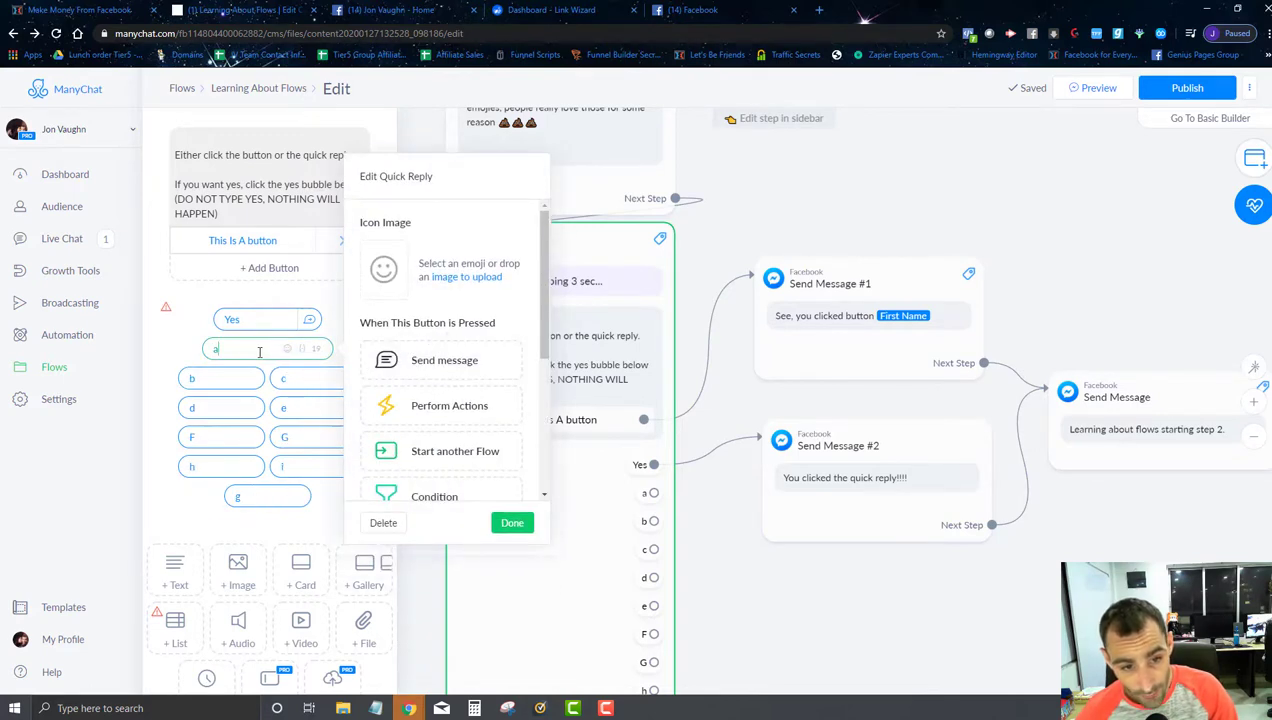
text(addafdafdafdafdfd)
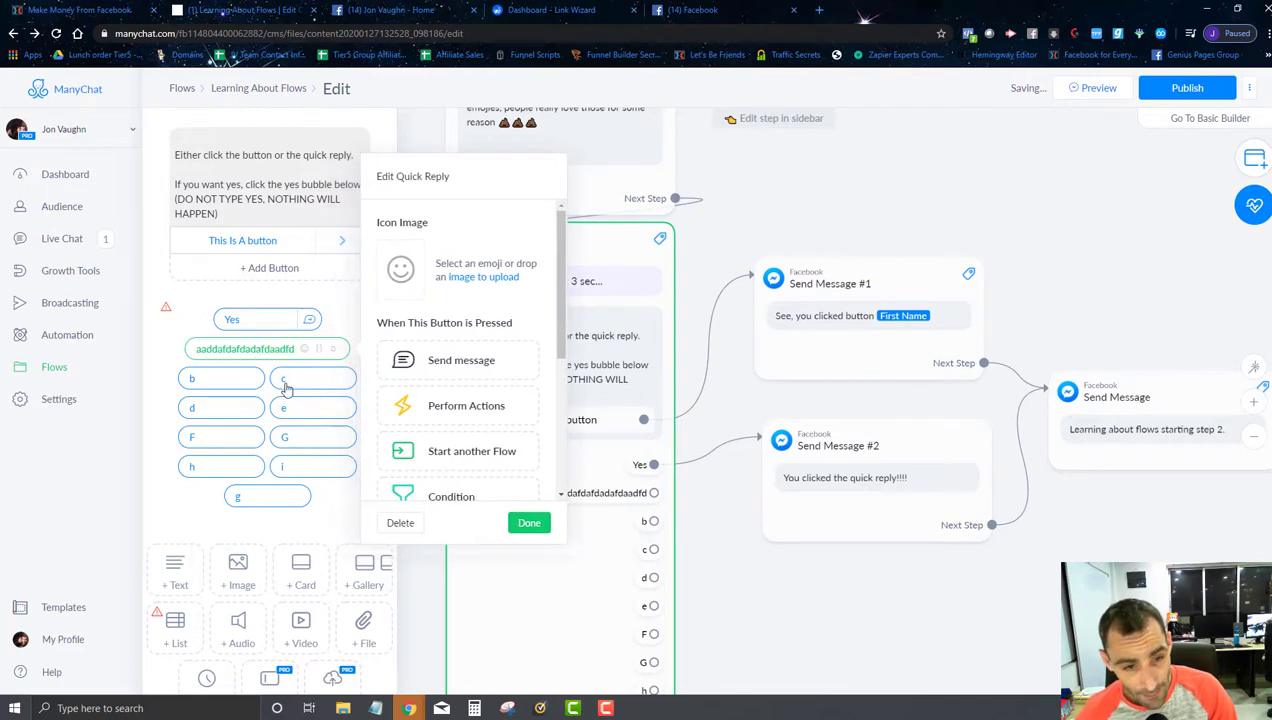
- Delete the filler-text quick reply and the "b", "c" and "d" quick replies from the message
click(401, 522)
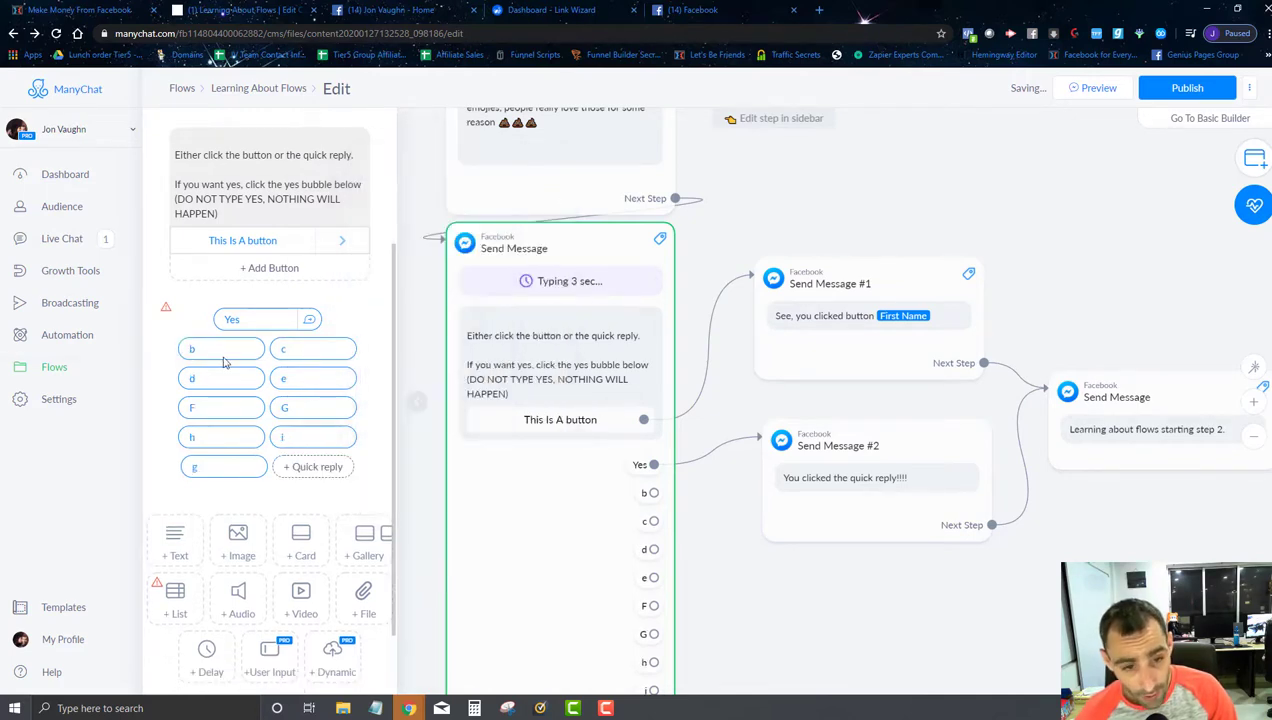
click(222, 350)
click(383, 522)
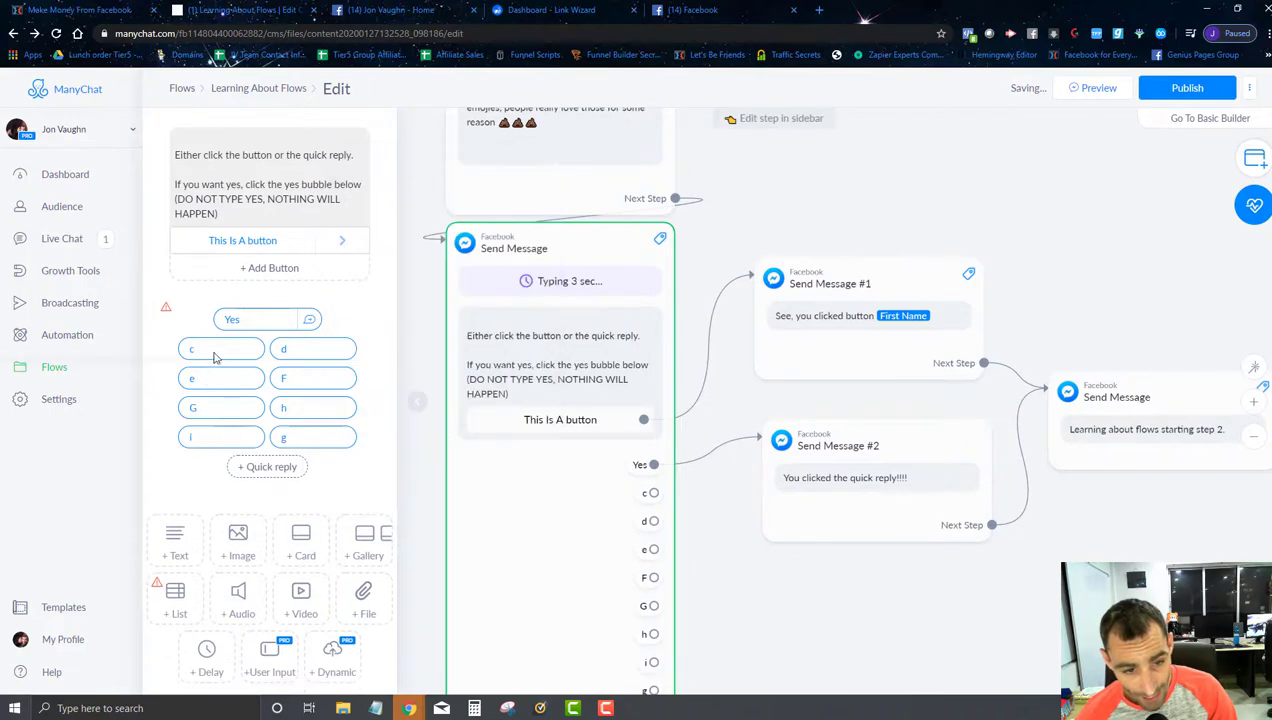
click(212, 352)
click(383, 522)
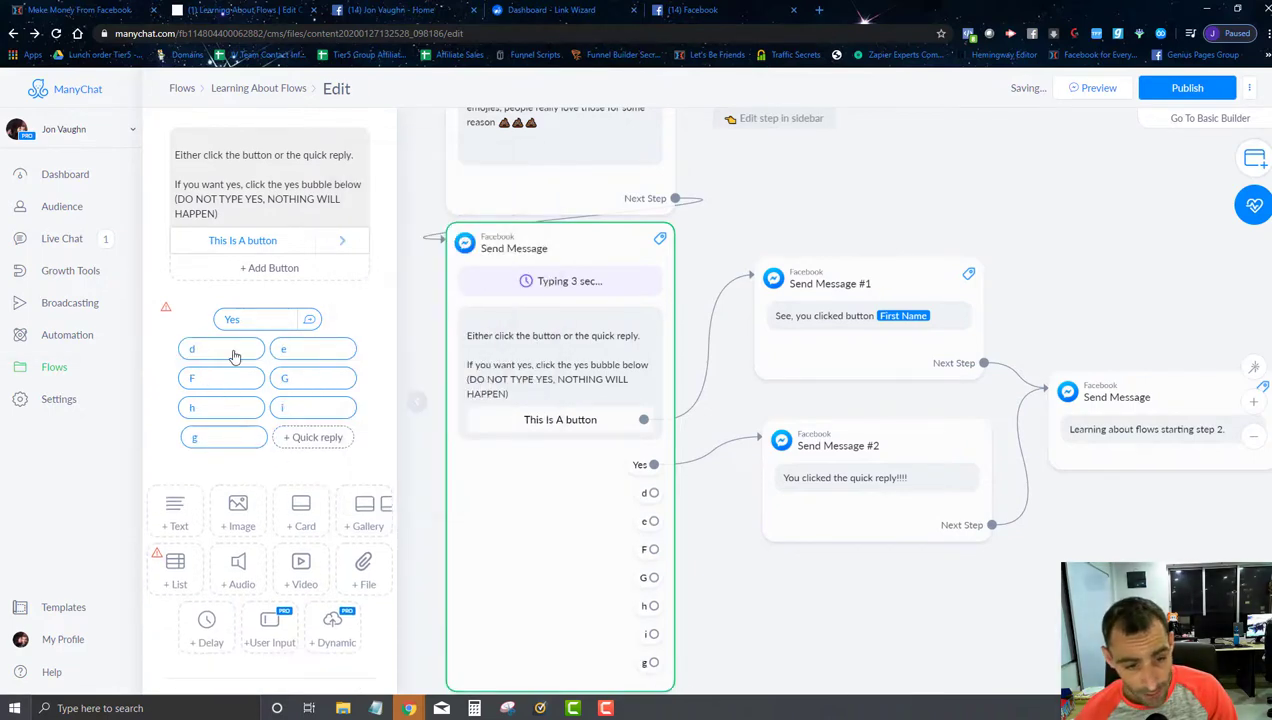
click(234, 354)
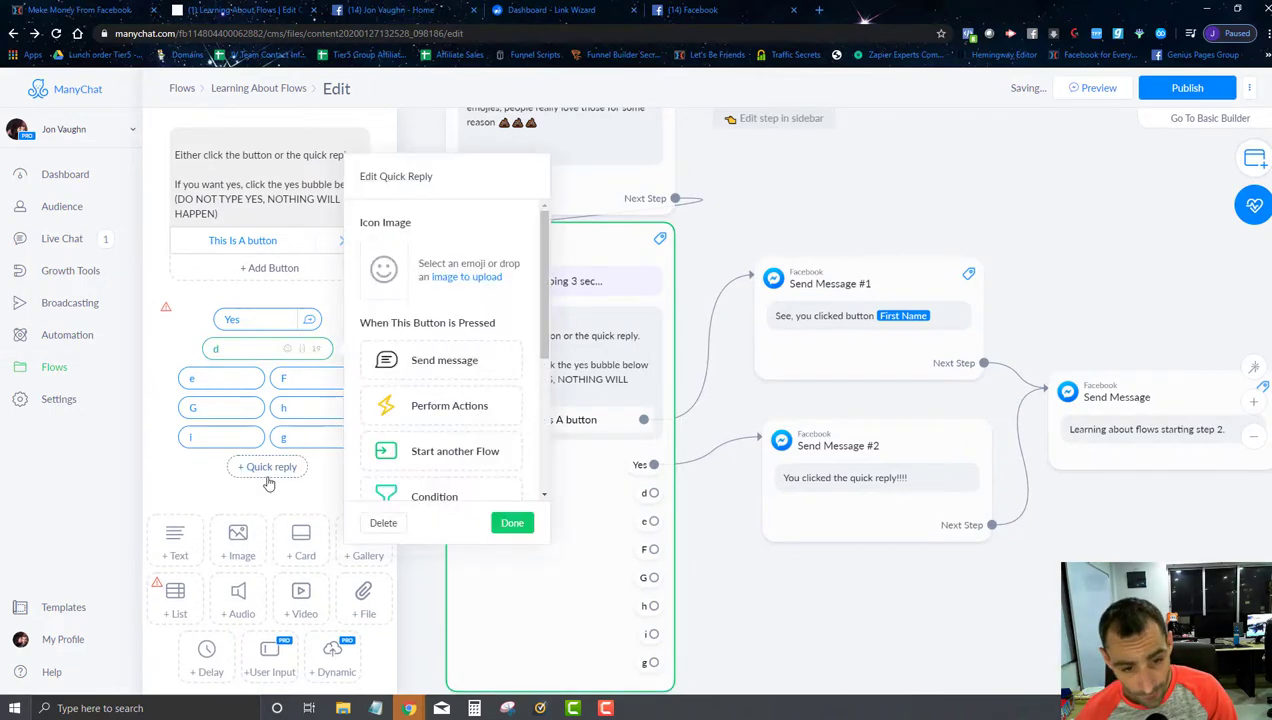
click(383, 522)
- Remove the "e", "F" and "G" quick replies from the message
click(231, 352)
click(382, 522)
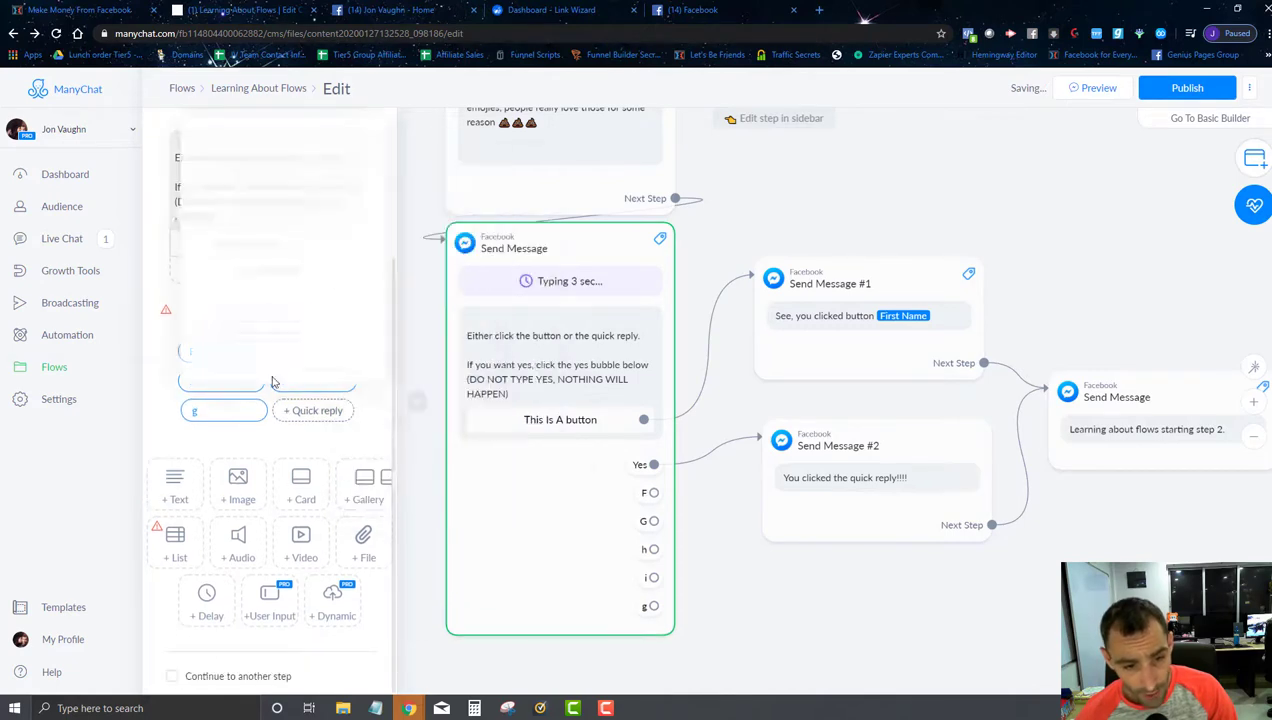
click(233, 352)
click(382, 522)
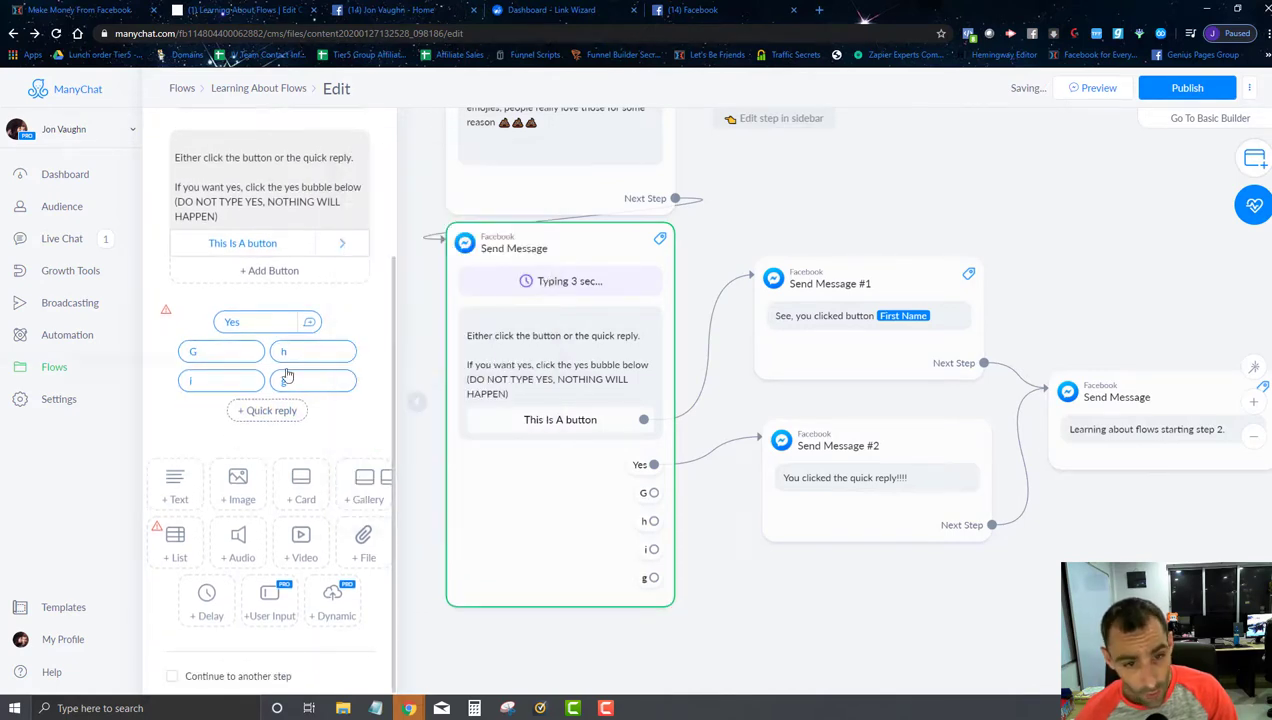
click(237, 357)
click(383, 522)
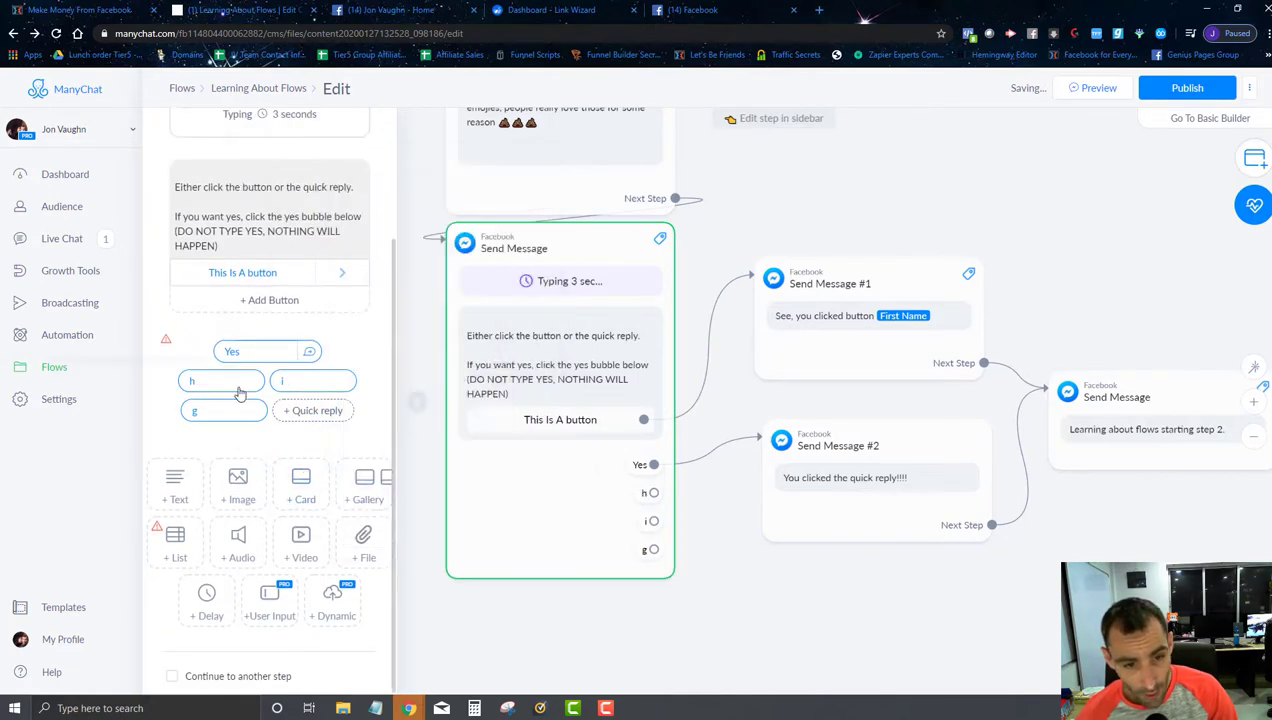
- Delete the remaining test quick replies "h", "i" and "g", keeping only "Yes"
click(232, 352)
click(383, 525)
click(240, 383)
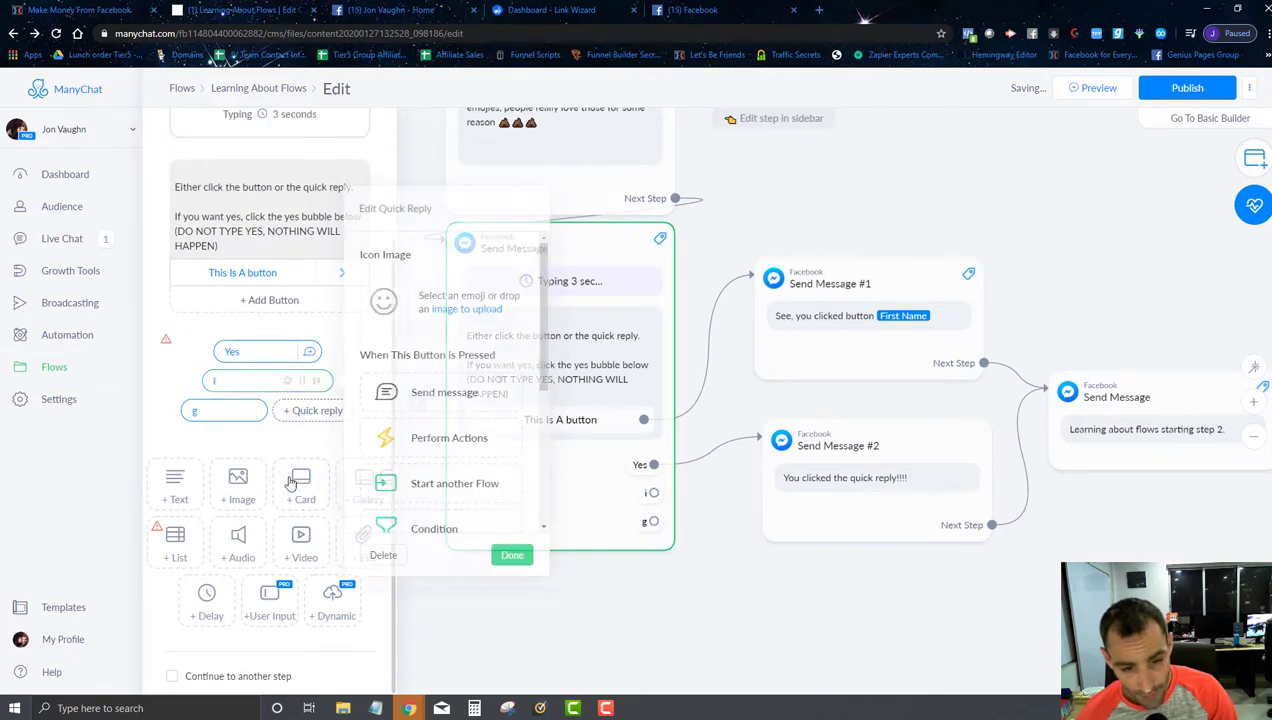
click(372, 557)
click(240, 412)
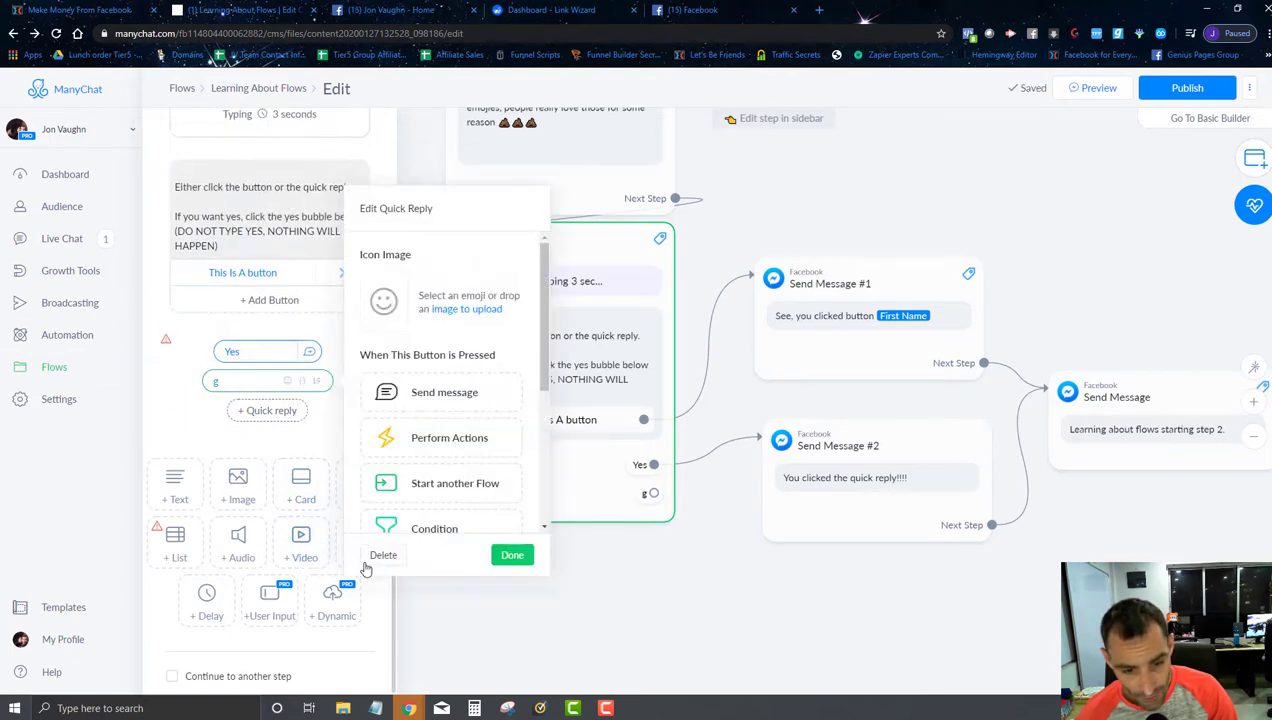
click(382, 556)
- Give the "Yes" quick reply the dollar-eyed money-mouth emoji as its icon and publish the flow
click(226, 414)
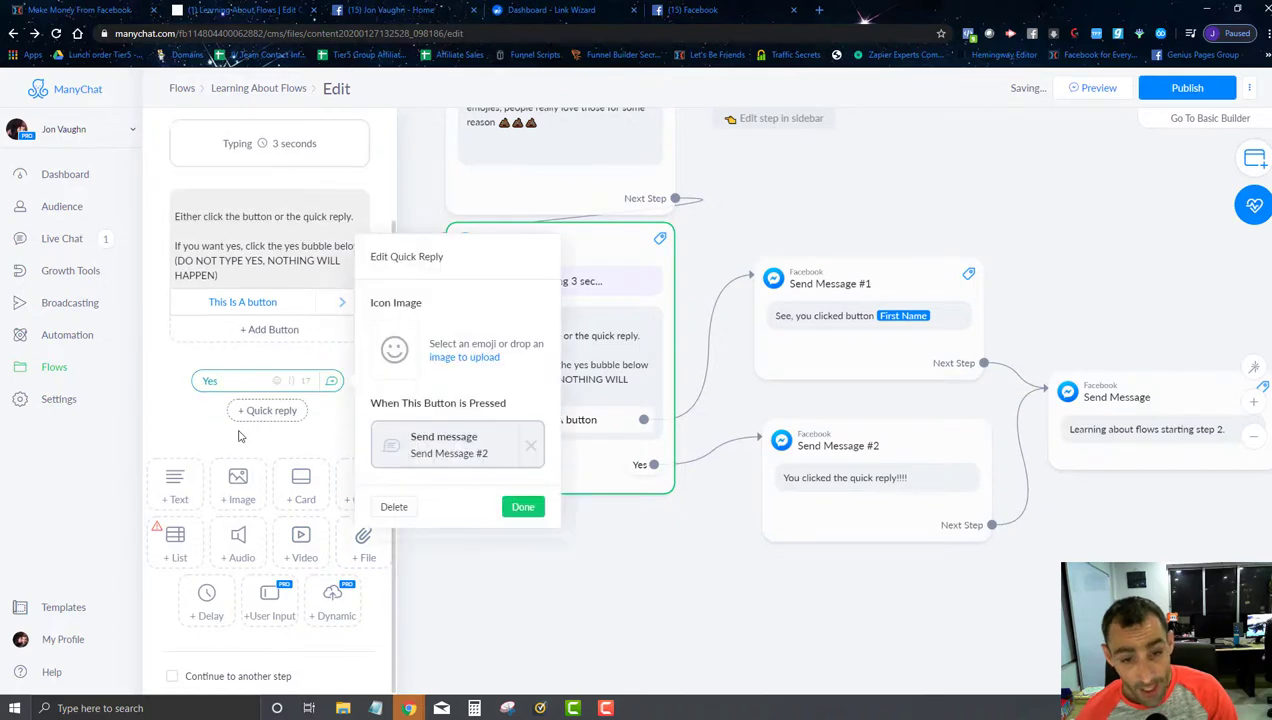
click(396, 351)
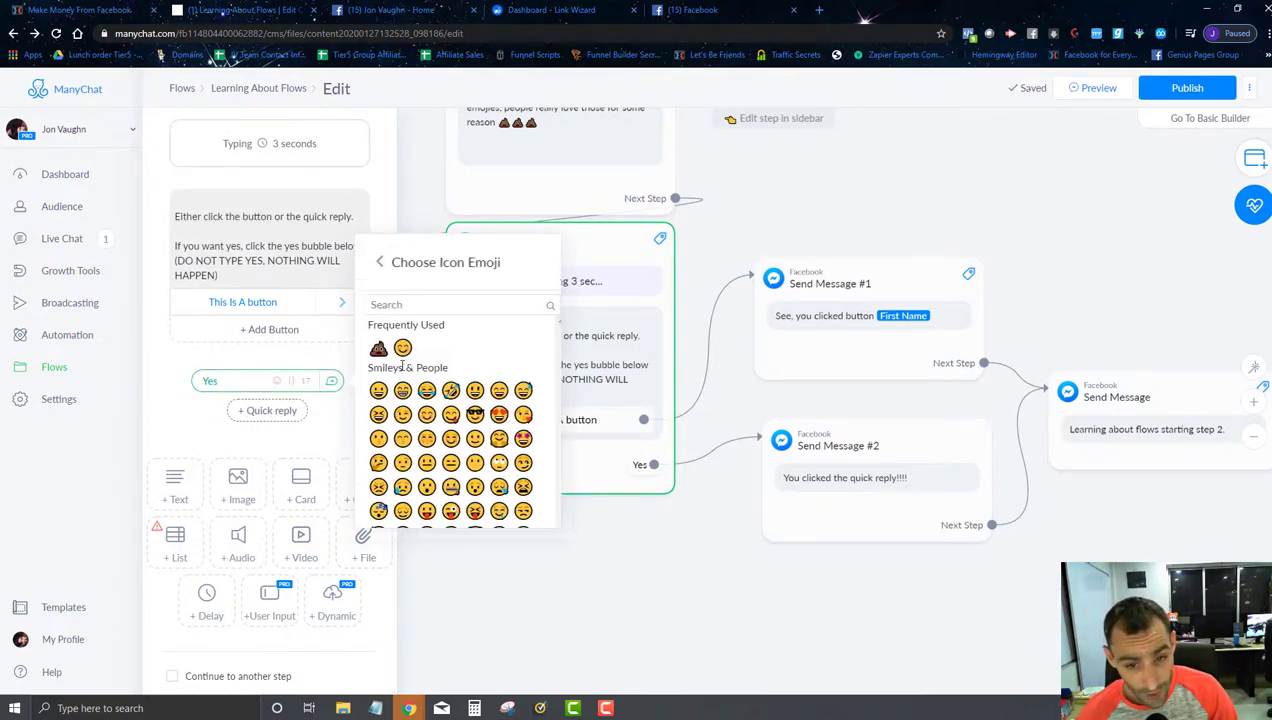
scroll(440, 400, down, 4)
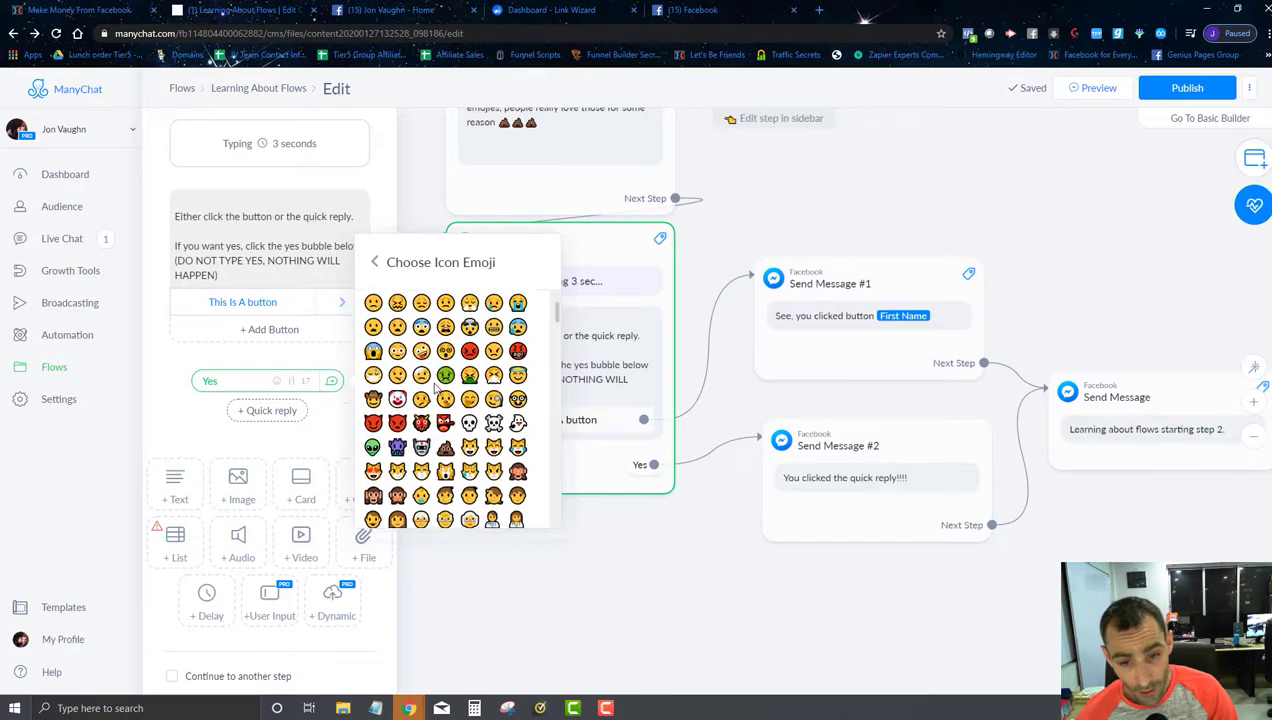
click(470, 335)
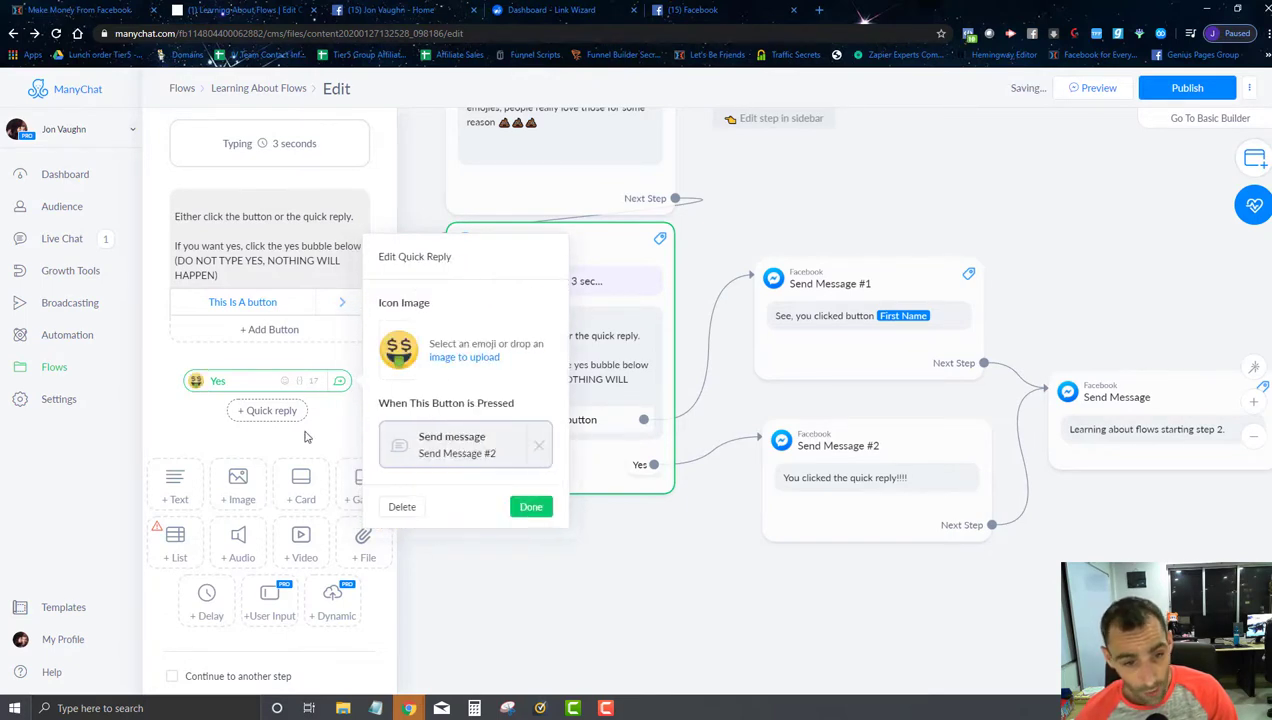
click(344, 446)
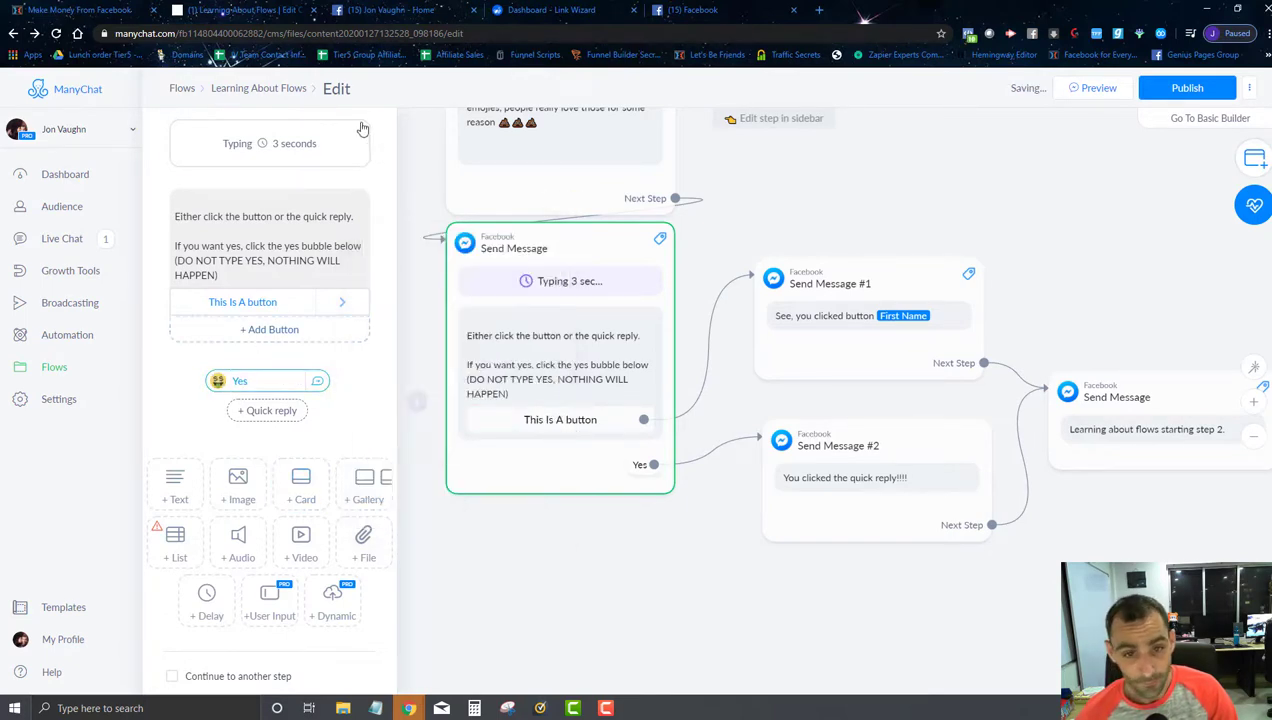
click(1187, 88)
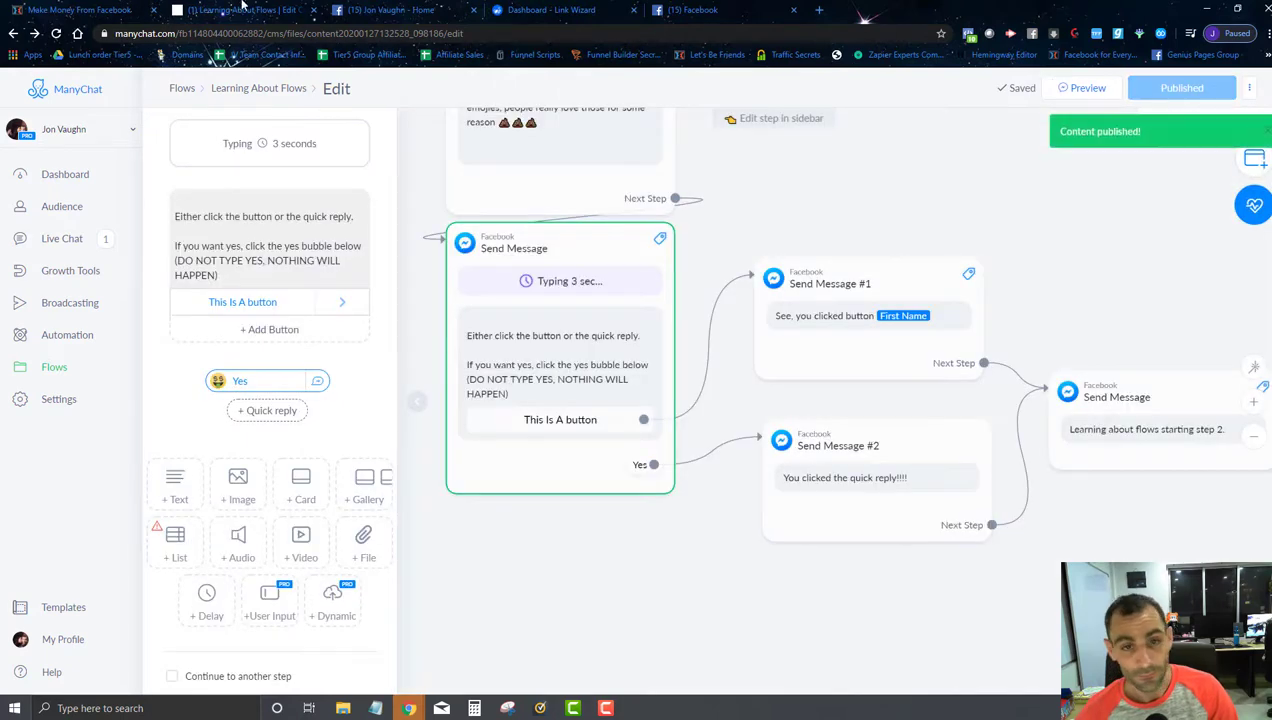
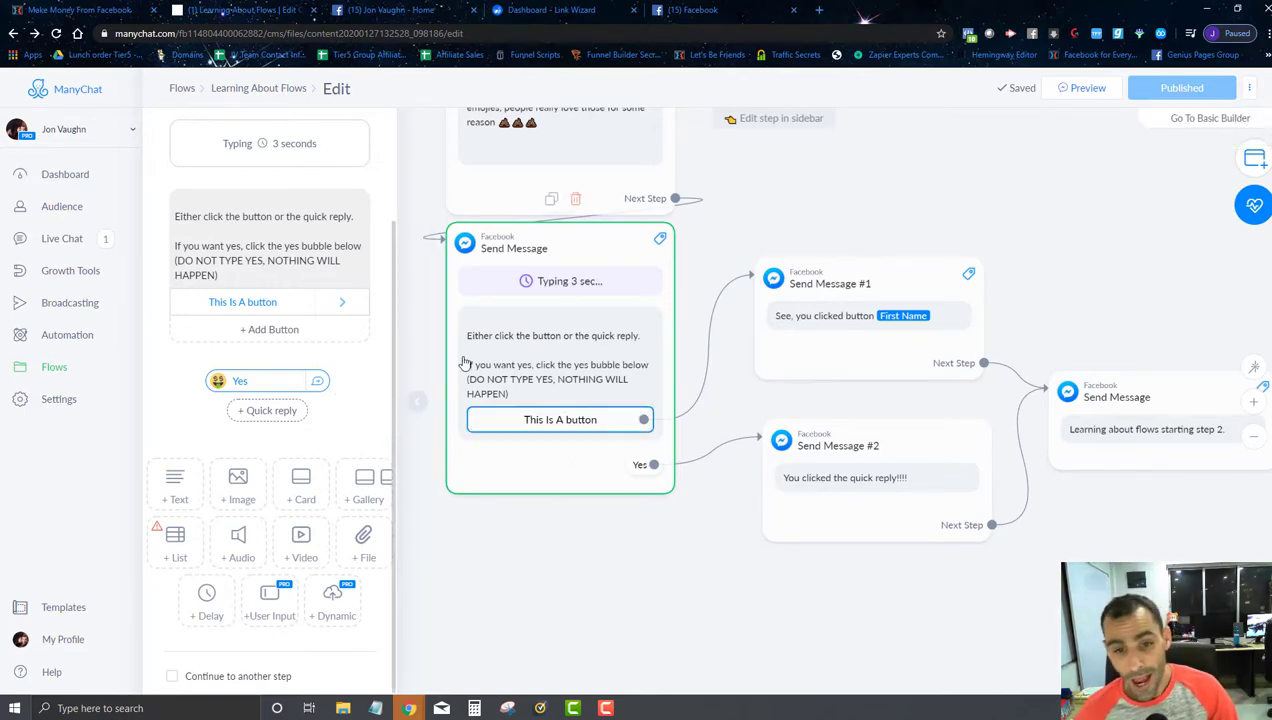
- Review the "Yes" quick reply's icon and its Send Message #2 action, then close its settings
click(250, 381)
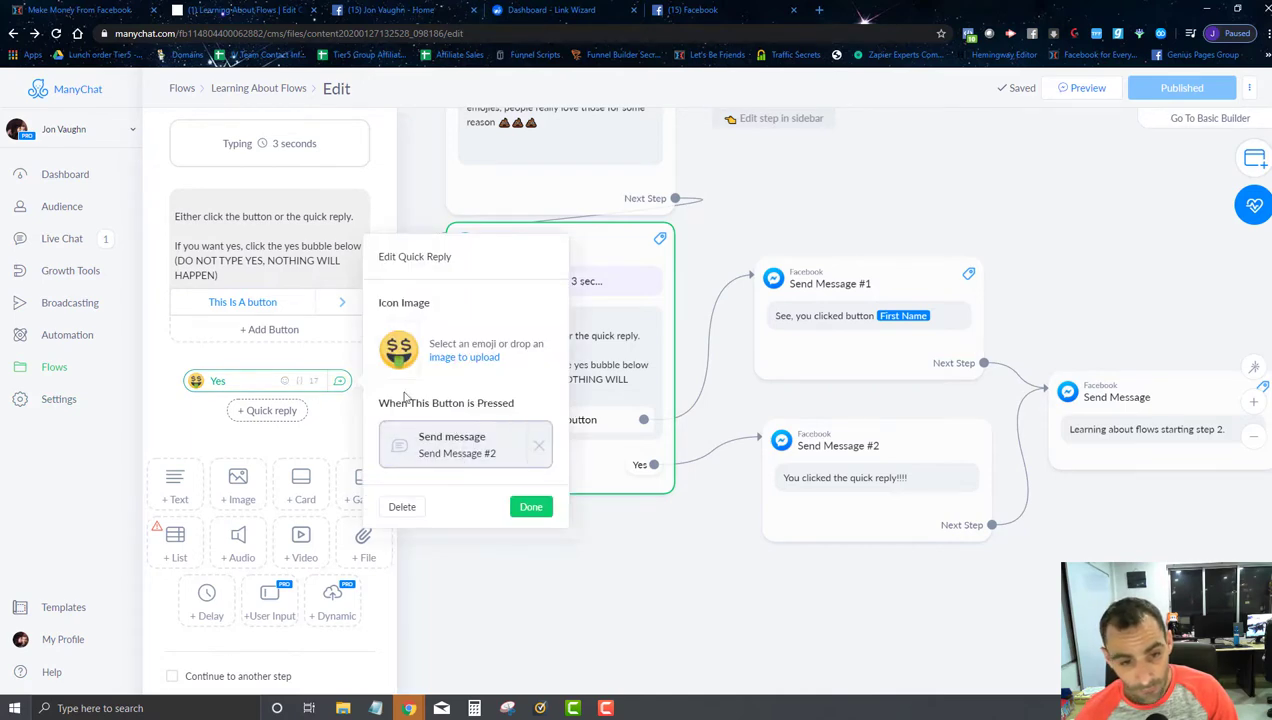
click(334, 449)
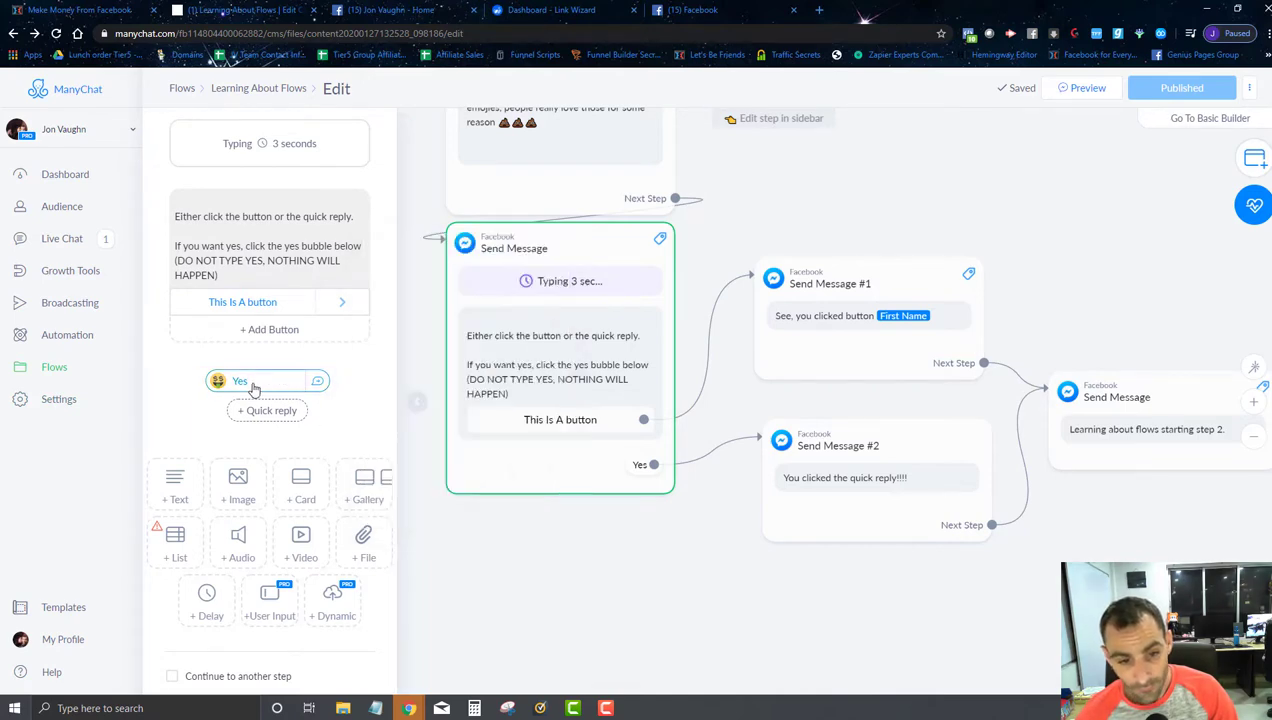
click(250, 381)
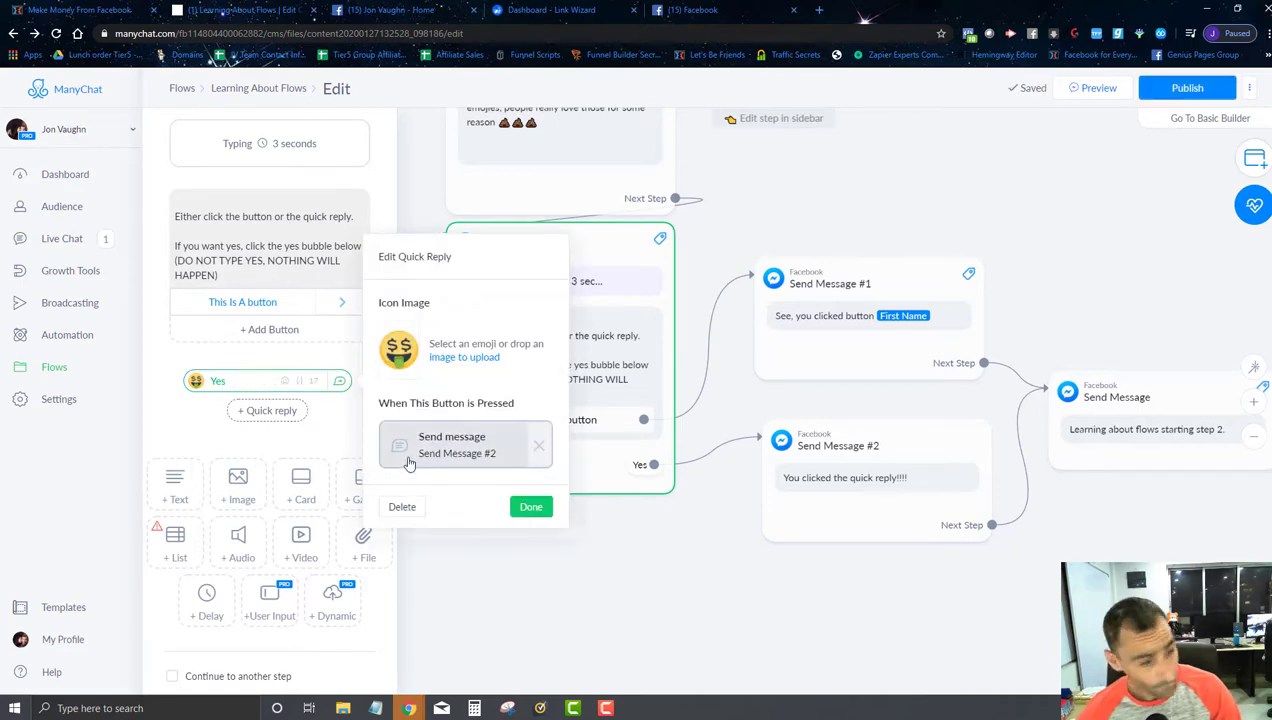
click(664, 558)
- Move the typing-delay Send Message block left on the canvas, farther away from Send Message #1 and #2
scroll(655, 465, up, 4)
scroll(566, 441, down, 2)
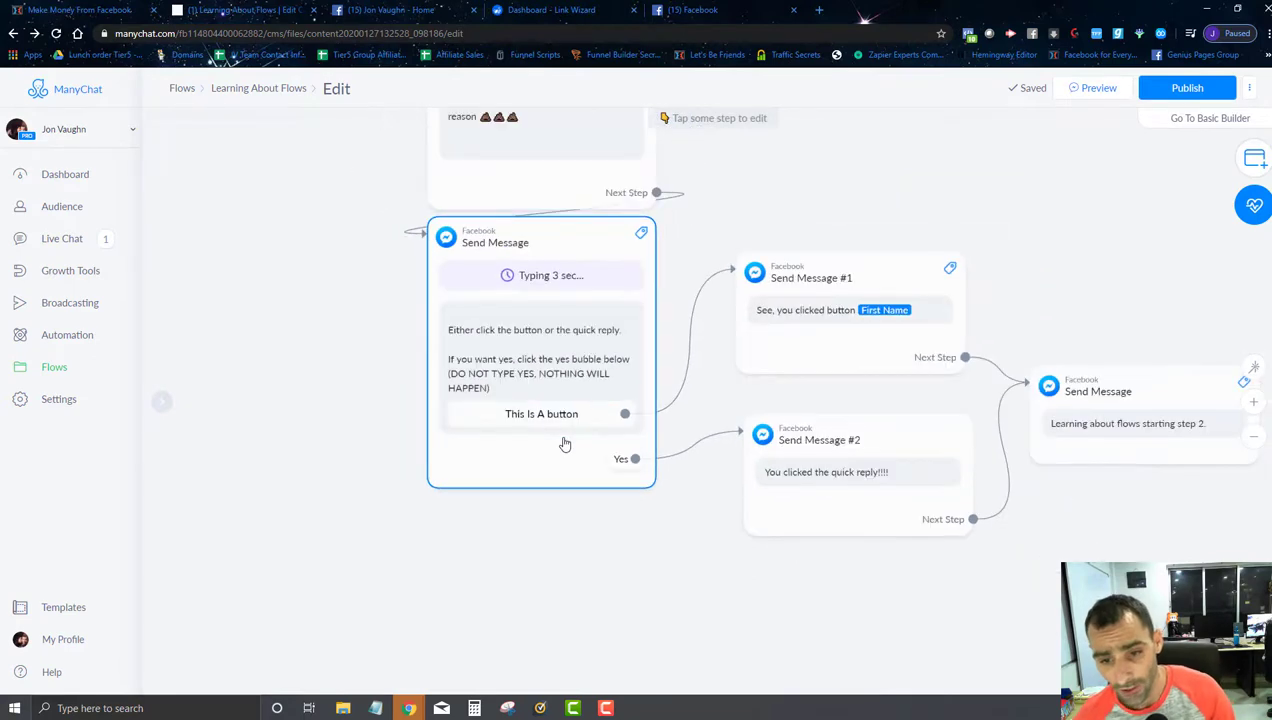
drag(628, 477, 520, 488)
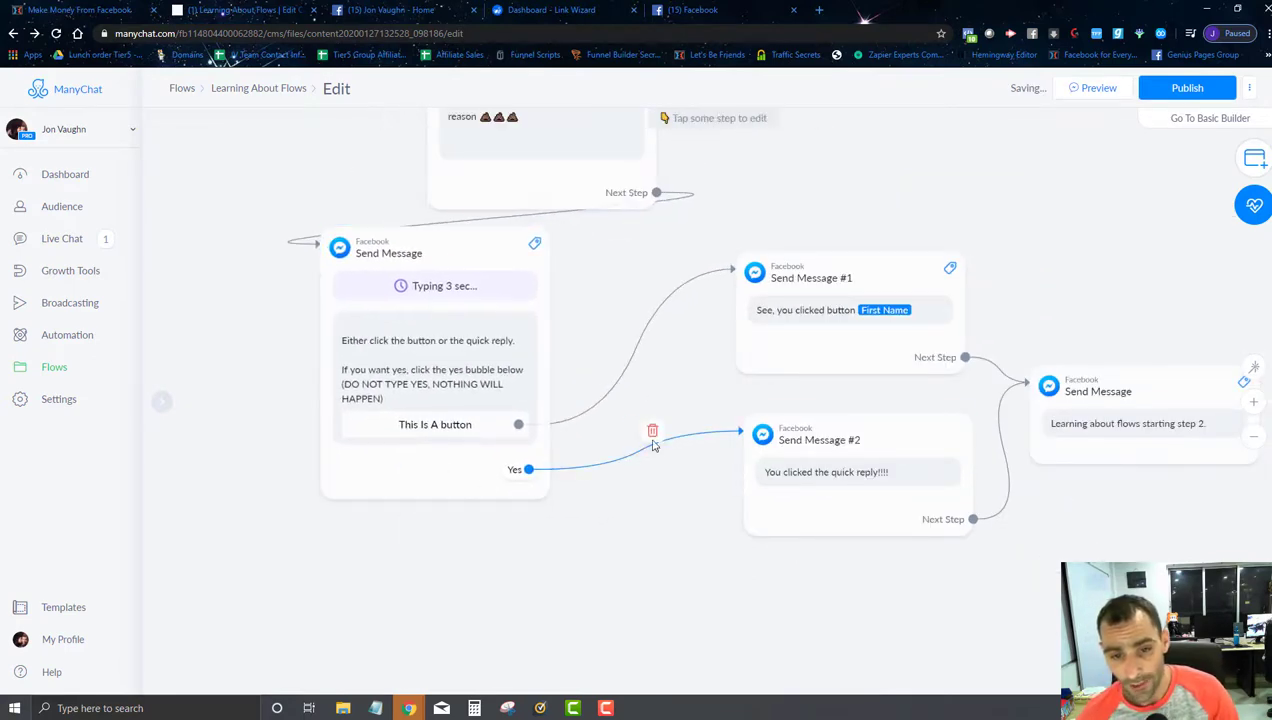
scroll(650, 420, down, 3)
scroll(655, 340, up, 2)
drag(785, 280, 710, 468)
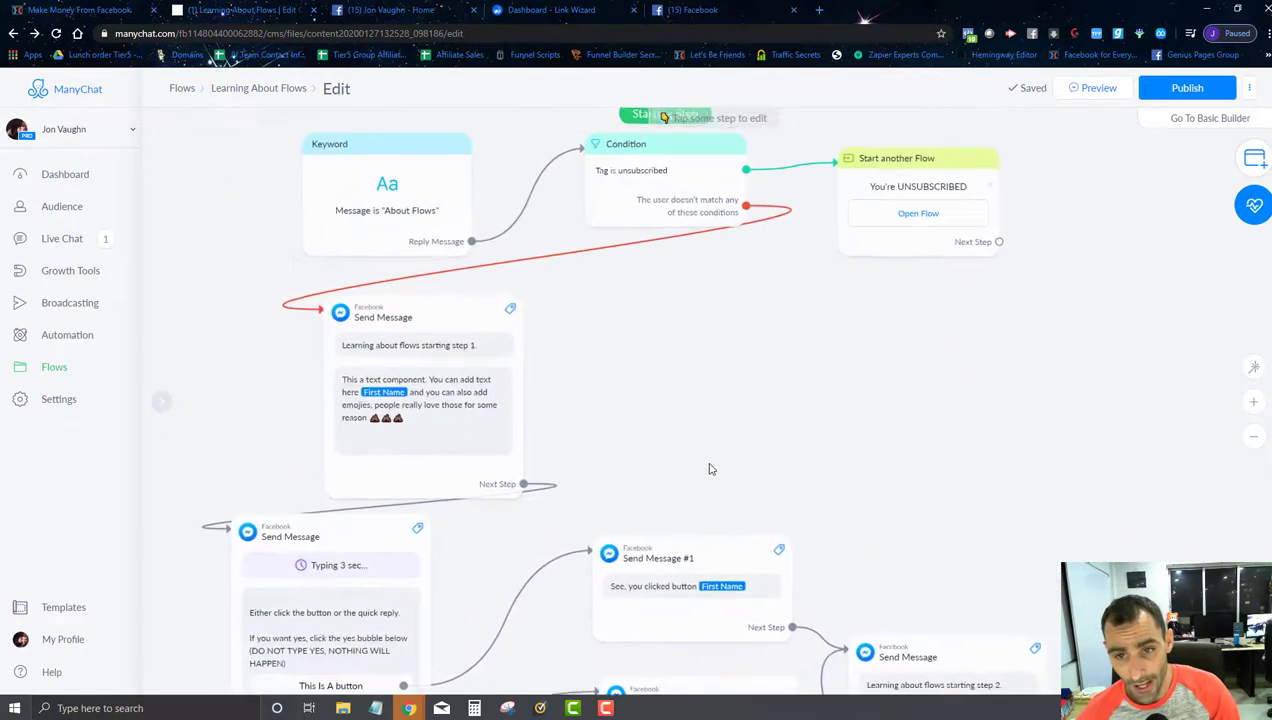
scroll(760, 400, down, 3)
drag(750, 395, 752, 299)
scroll(532, 482, up, 2)
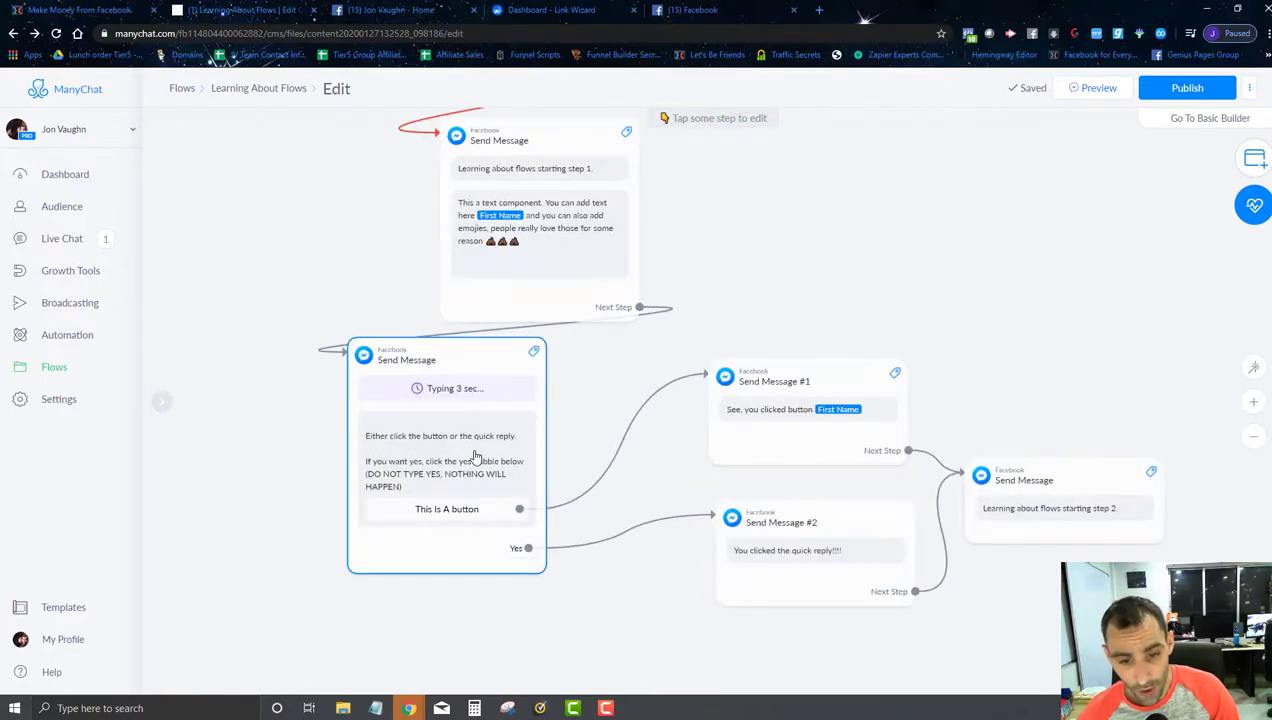
- Open the typing-delay message for editing, publish the flow again and switch to the Facebook home page
click(497, 540)
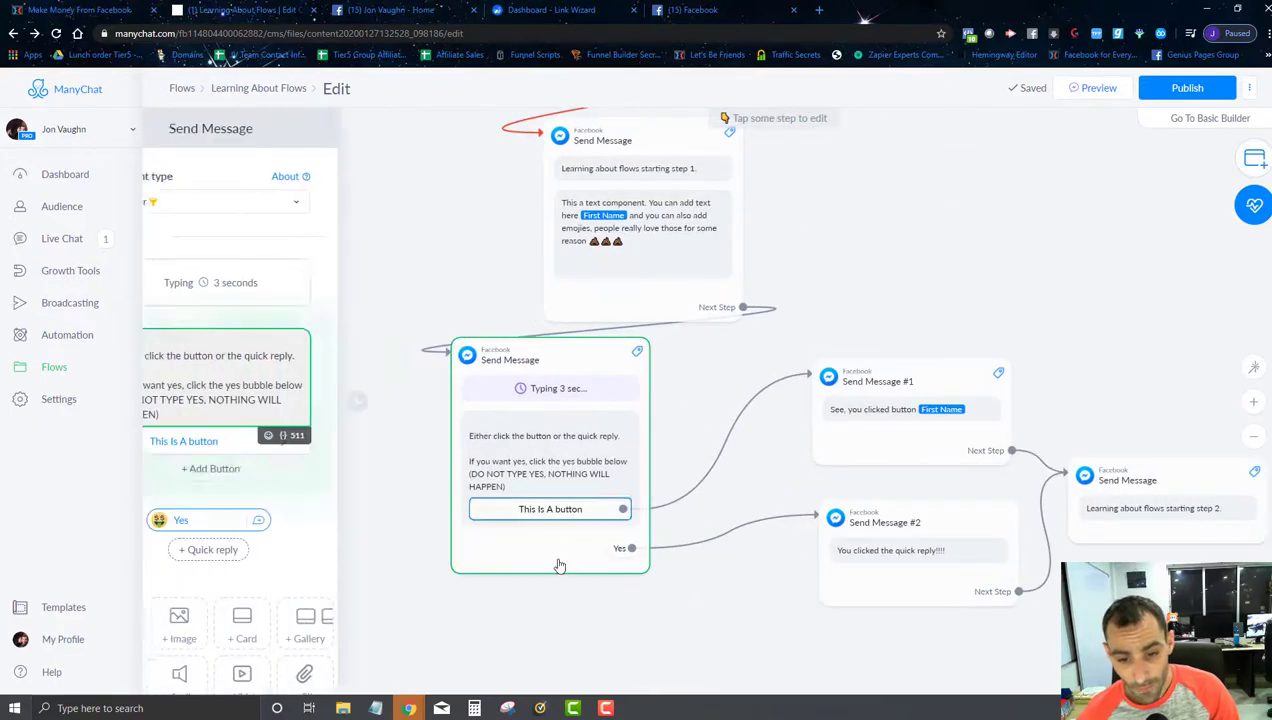
click(1212, 88)
click(364, 6)
click(718, 6)
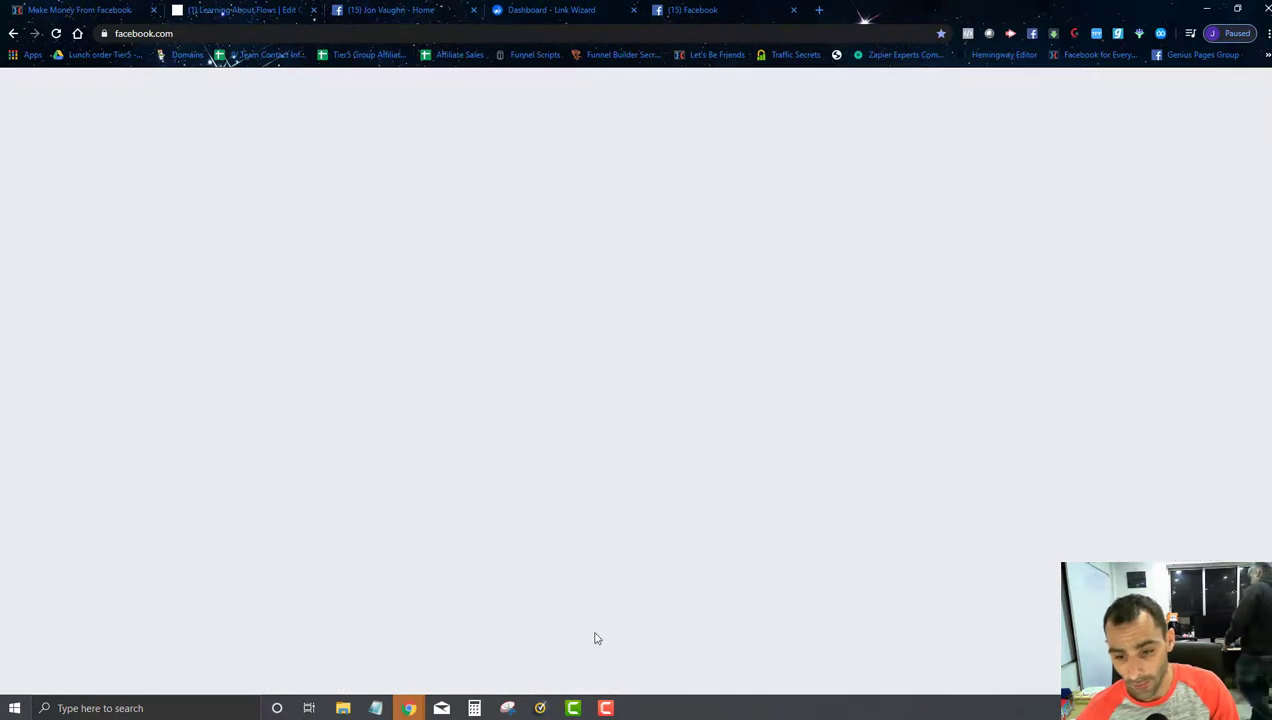
- Send "about flows" in the bot's Facebook chat and choose the "Yes" quick reply with the money-mouth emoji
click(742, 666)
text(abou)
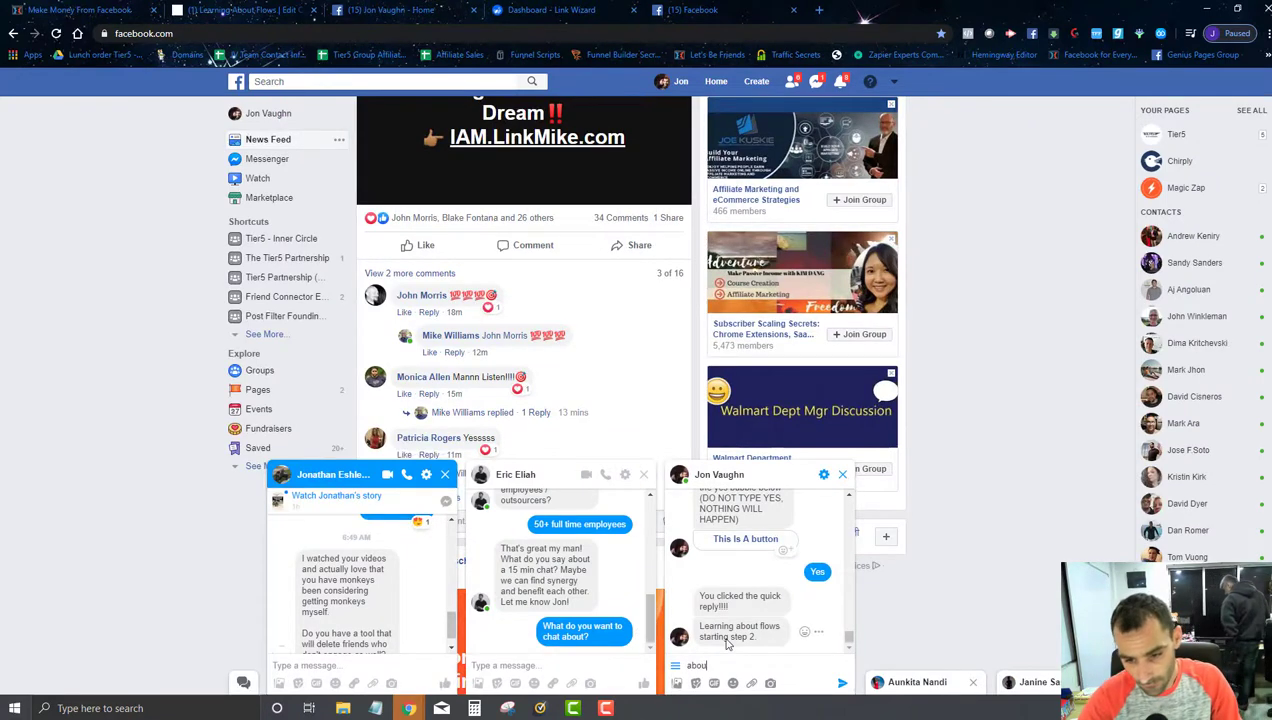
text(t flows)
key(Return)
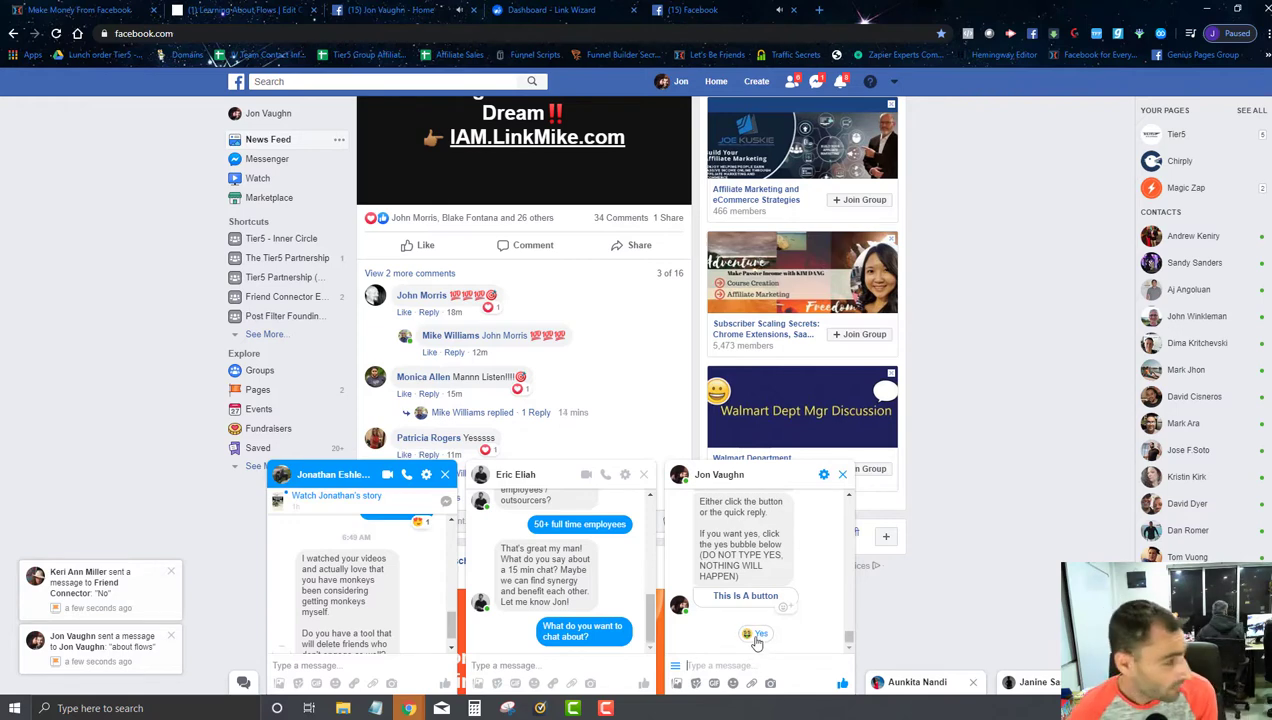
click(758, 636)
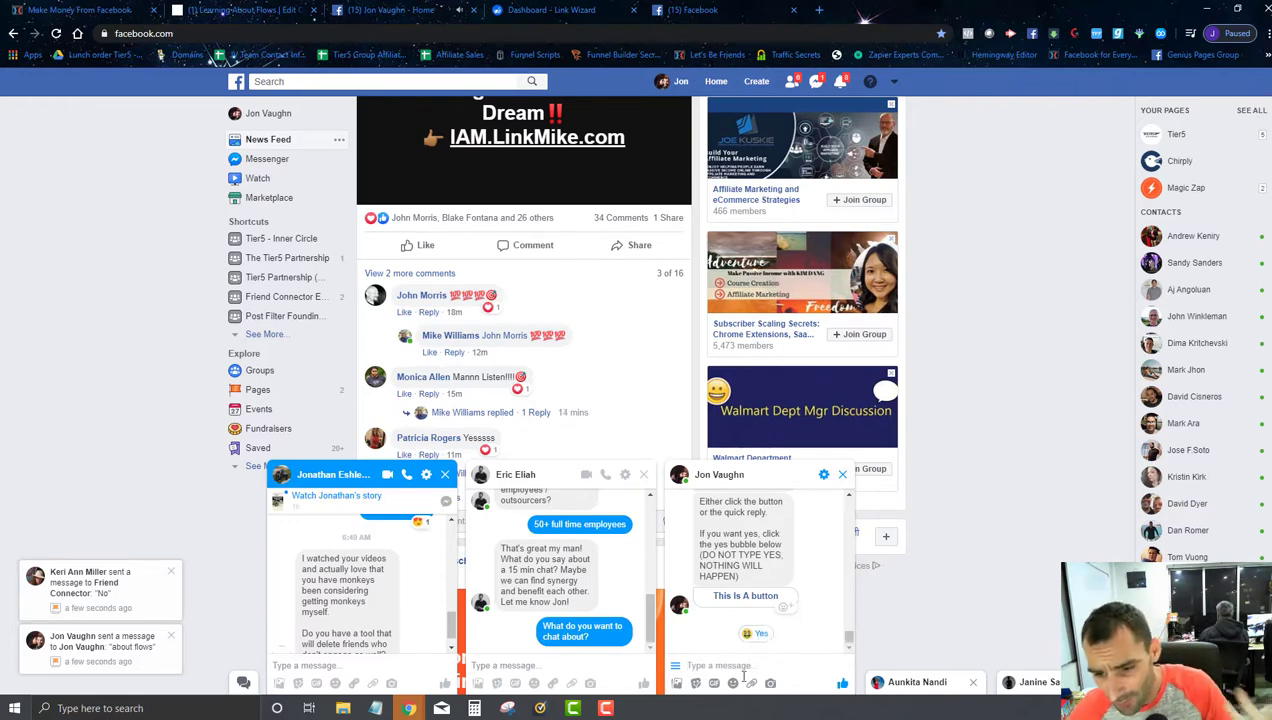
- Return to the ManyChat flow and review the "Yes" quick reply's action and the Send Message #2 step it leads to
click(240, 10)
scroll(685, 569, up, 2)
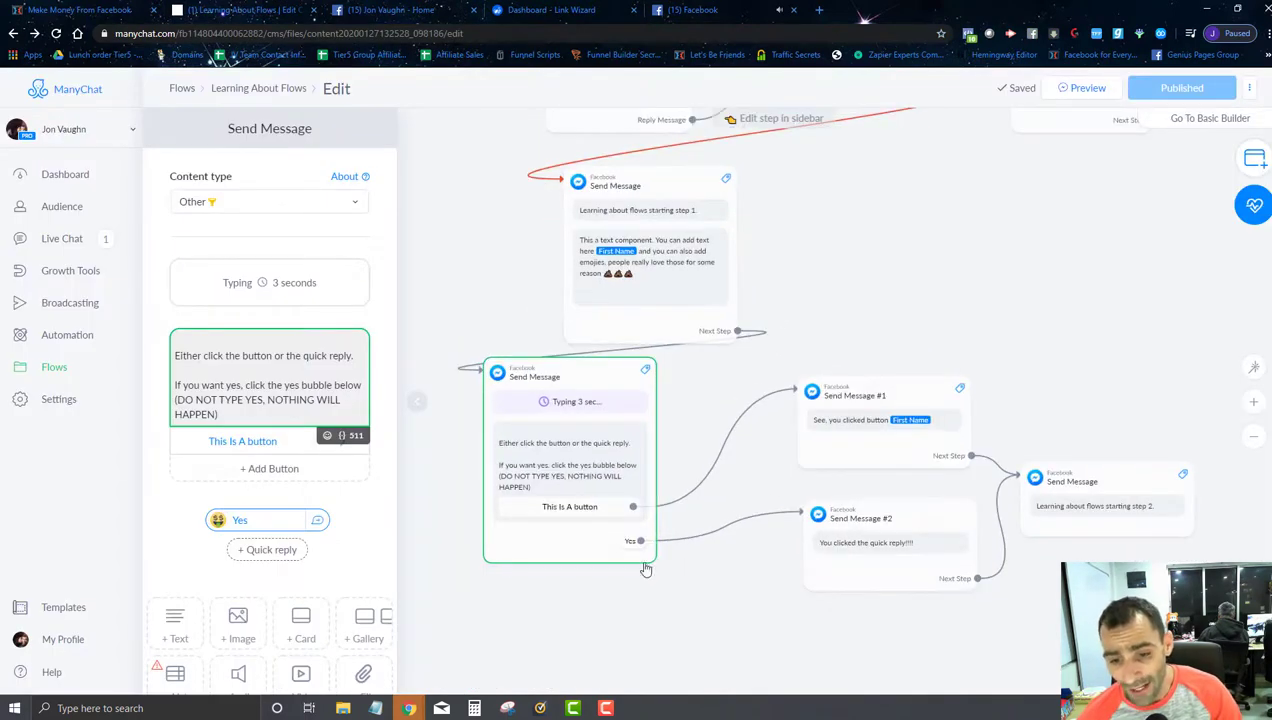
click(629, 540)
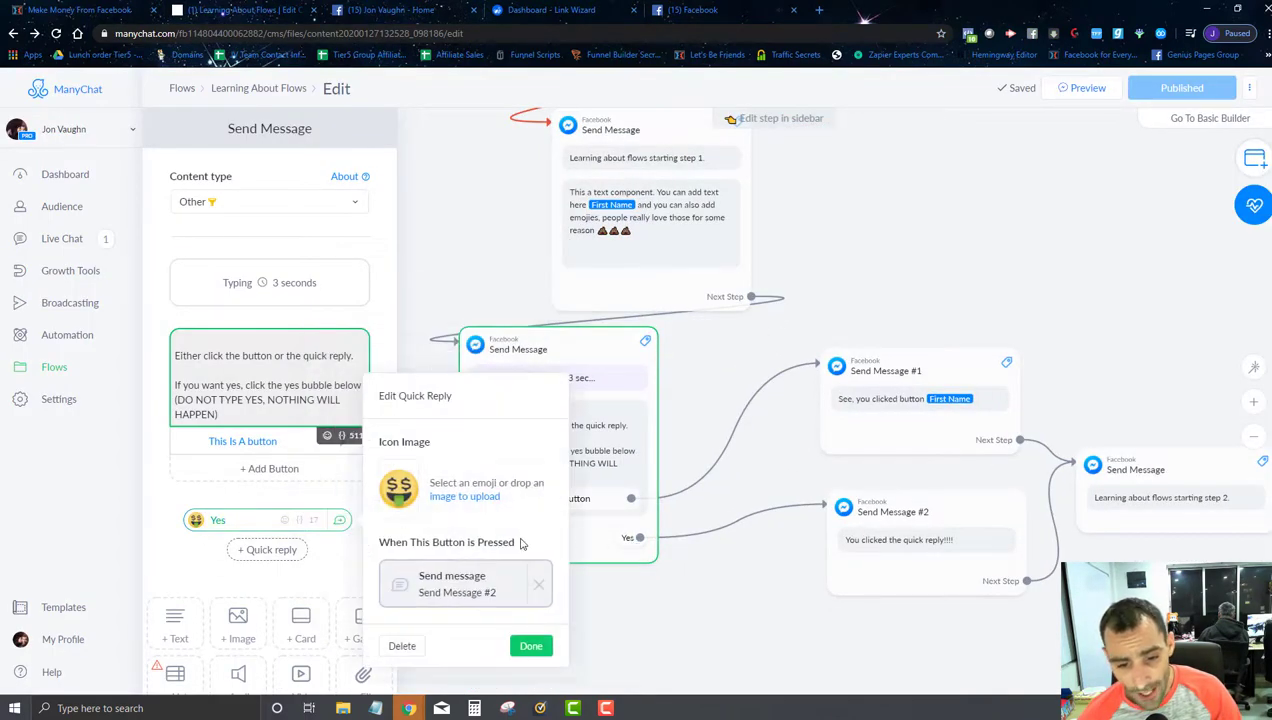
click(475, 592)
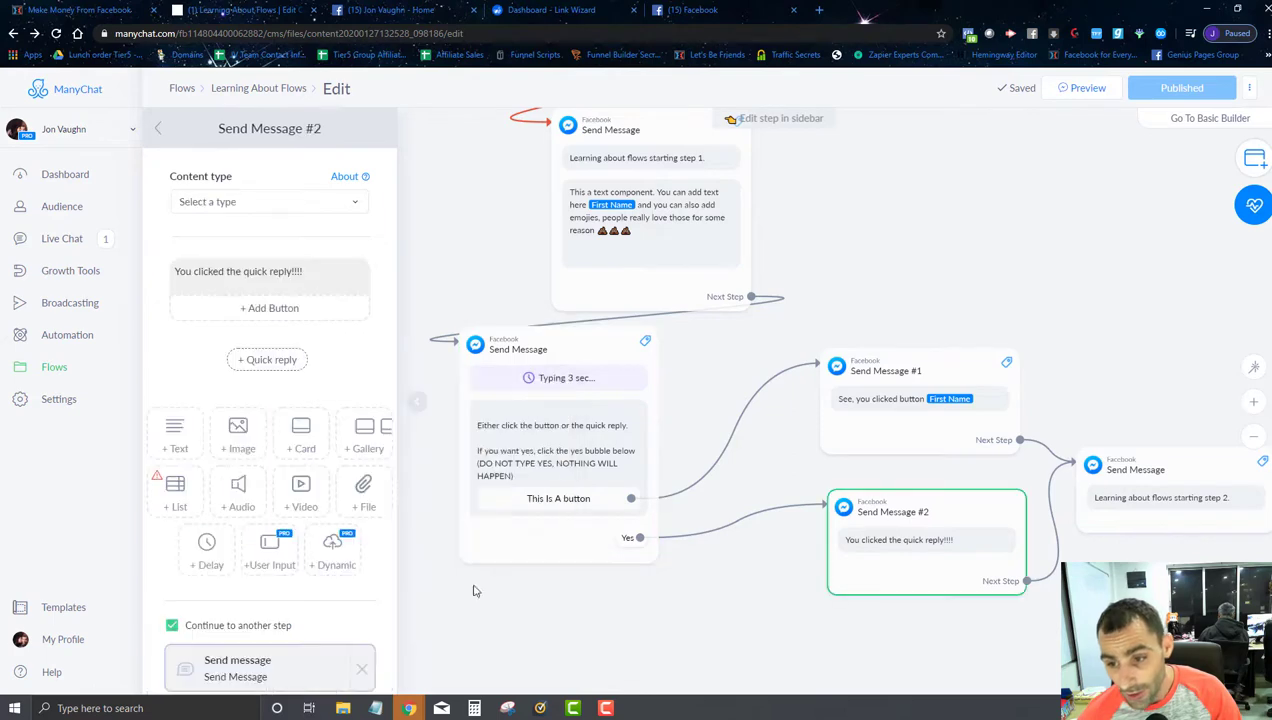
click(856, 435)
click(757, 467)
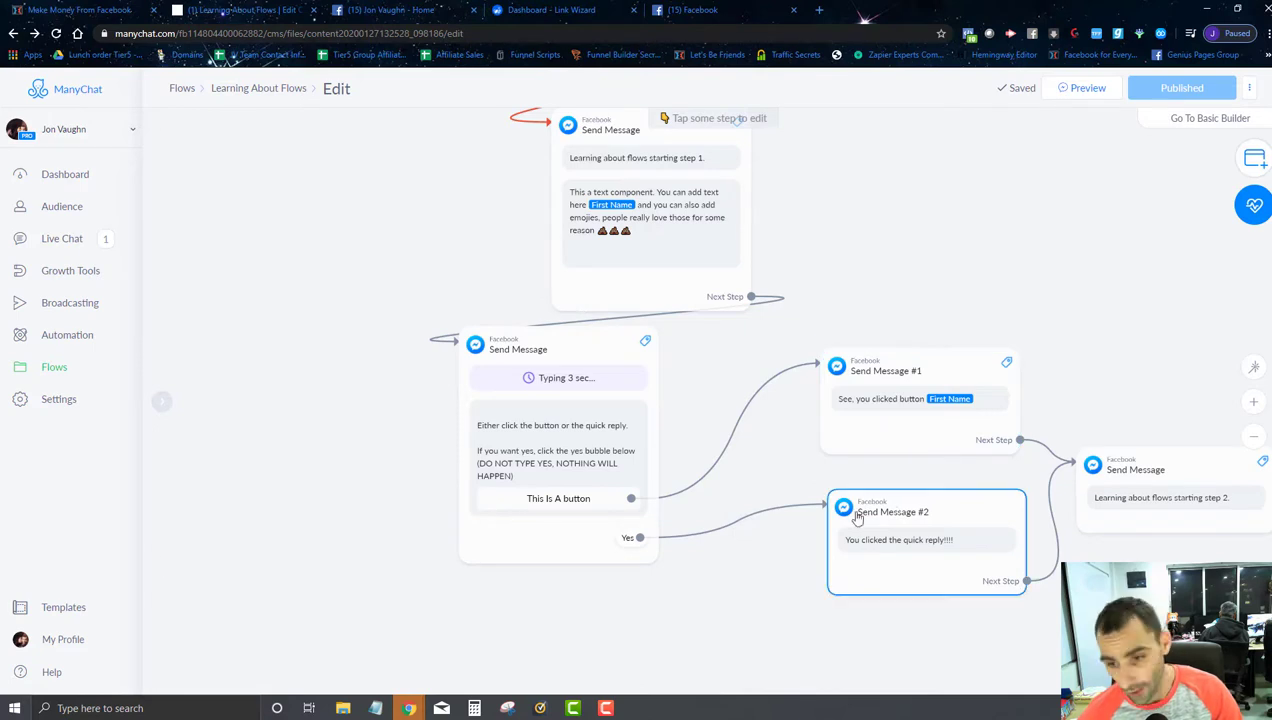
- Add an image block to the "Learning about flows starting step 2." message and upload the outdoor group photo from the social posts folder
scroll(850, 517, down, 5)
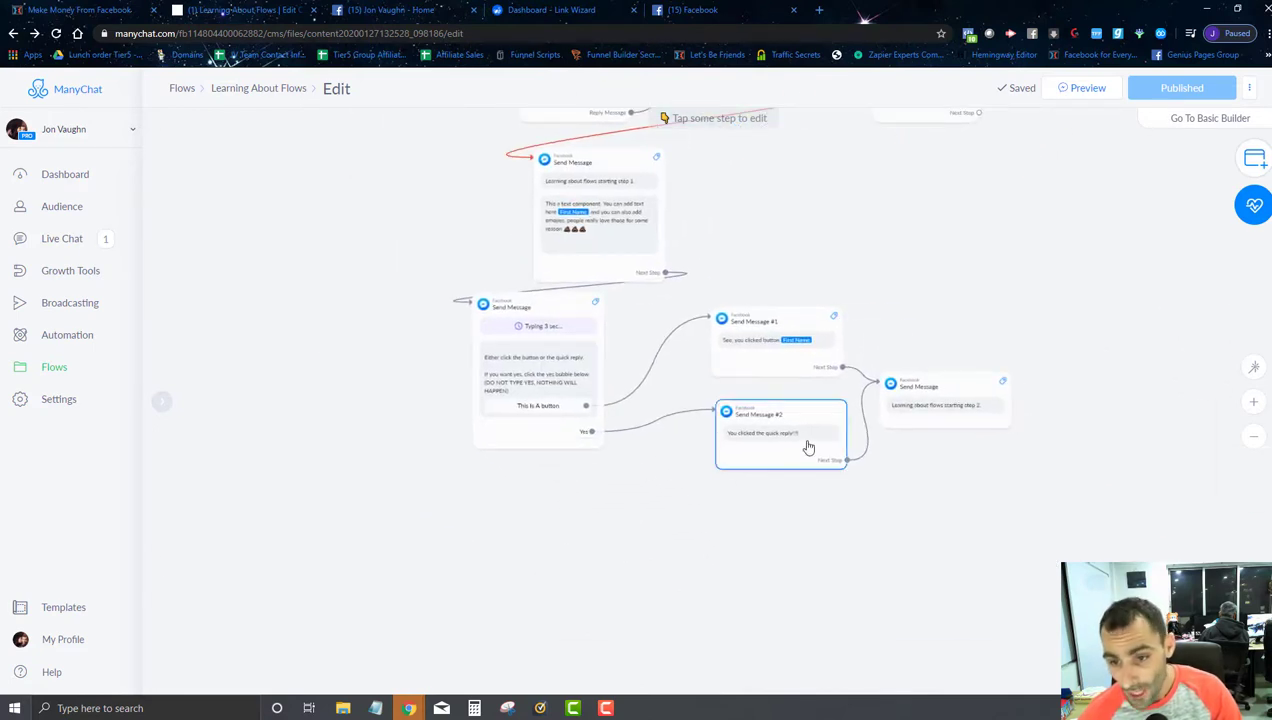
drag(997, 588, 835, 676)
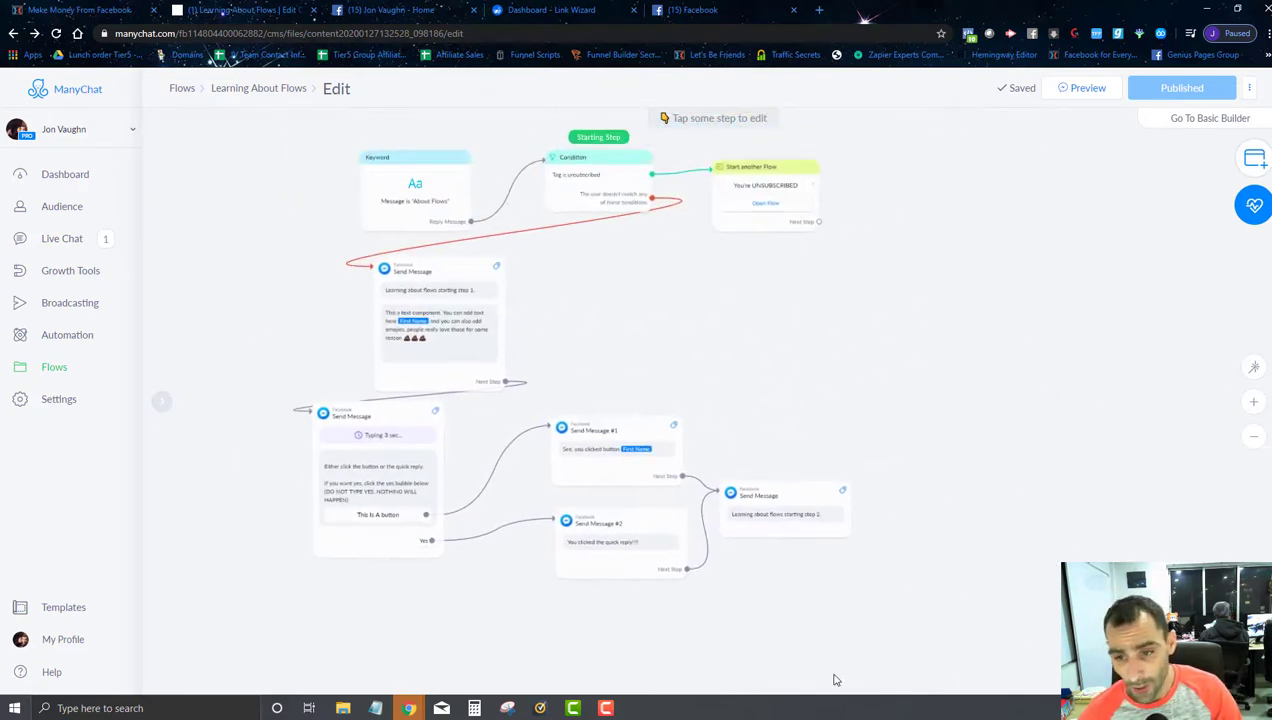
click(775, 505)
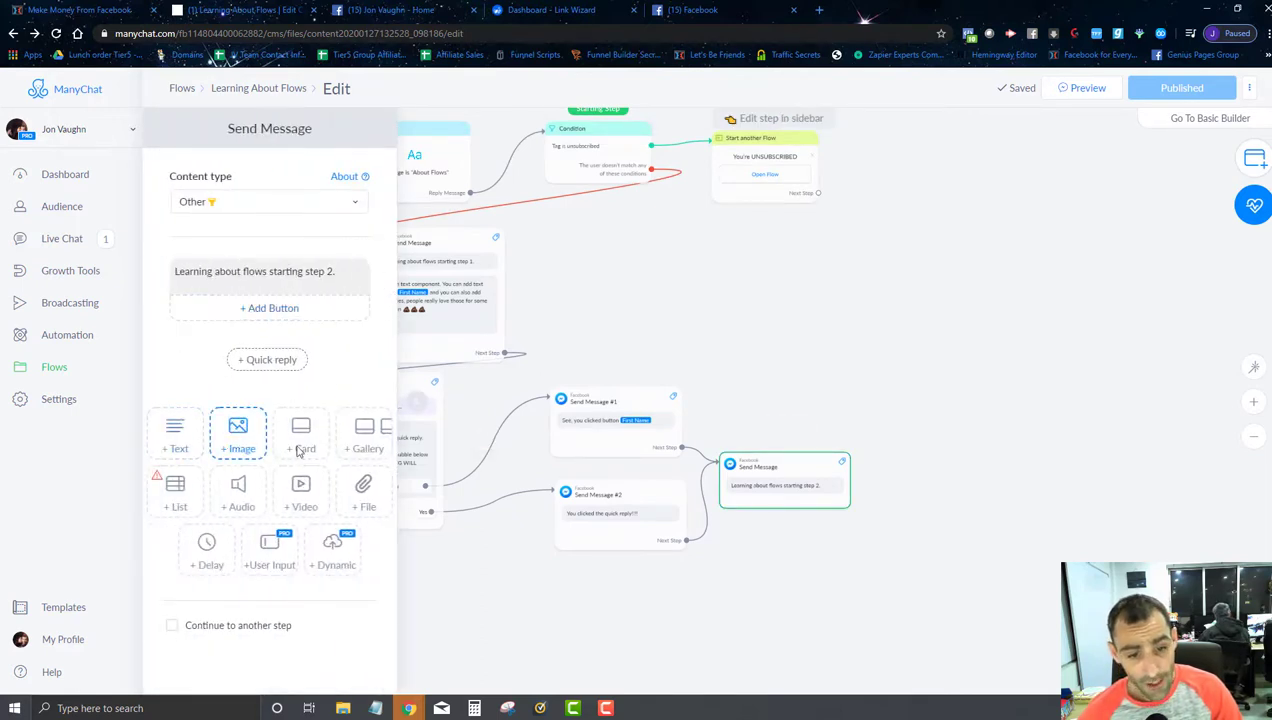
click(242, 432)
click(319, 401)
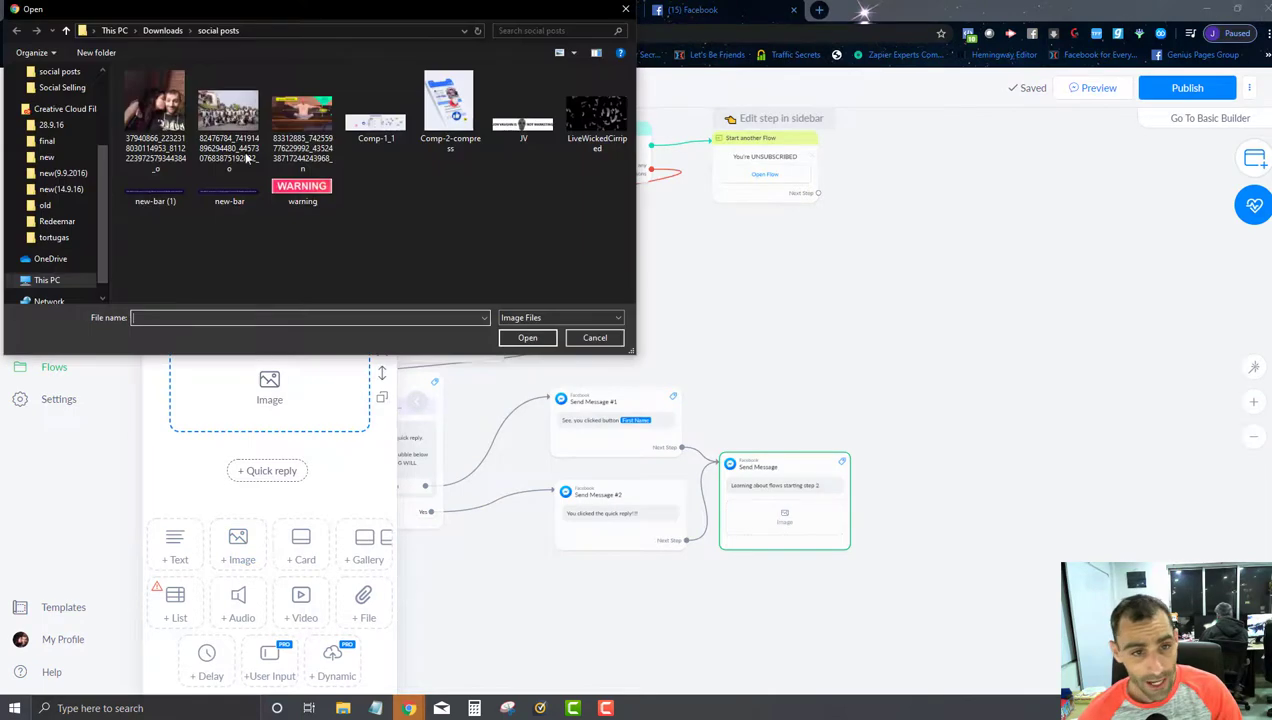
click(220, 117)
click(527, 337)
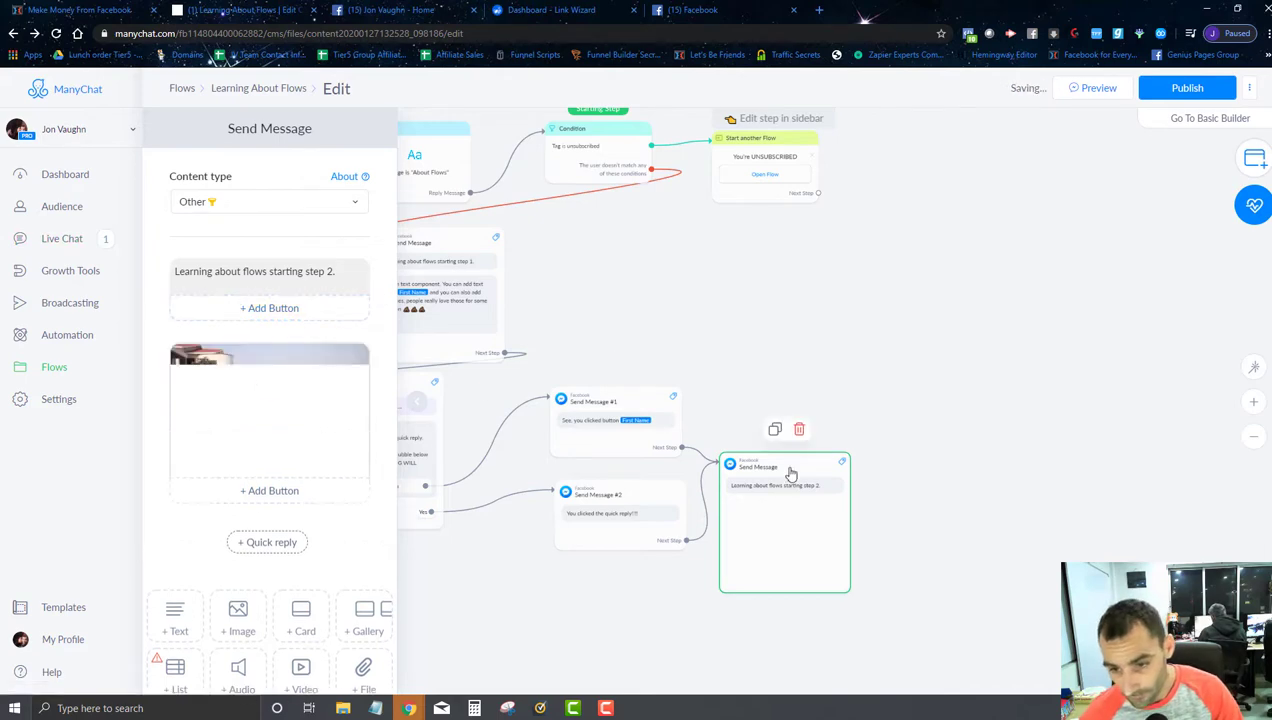
- Add three buttons beneath the group photo and delete the third and second ones
click(285, 491)
click(272, 521)
click(268, 547)
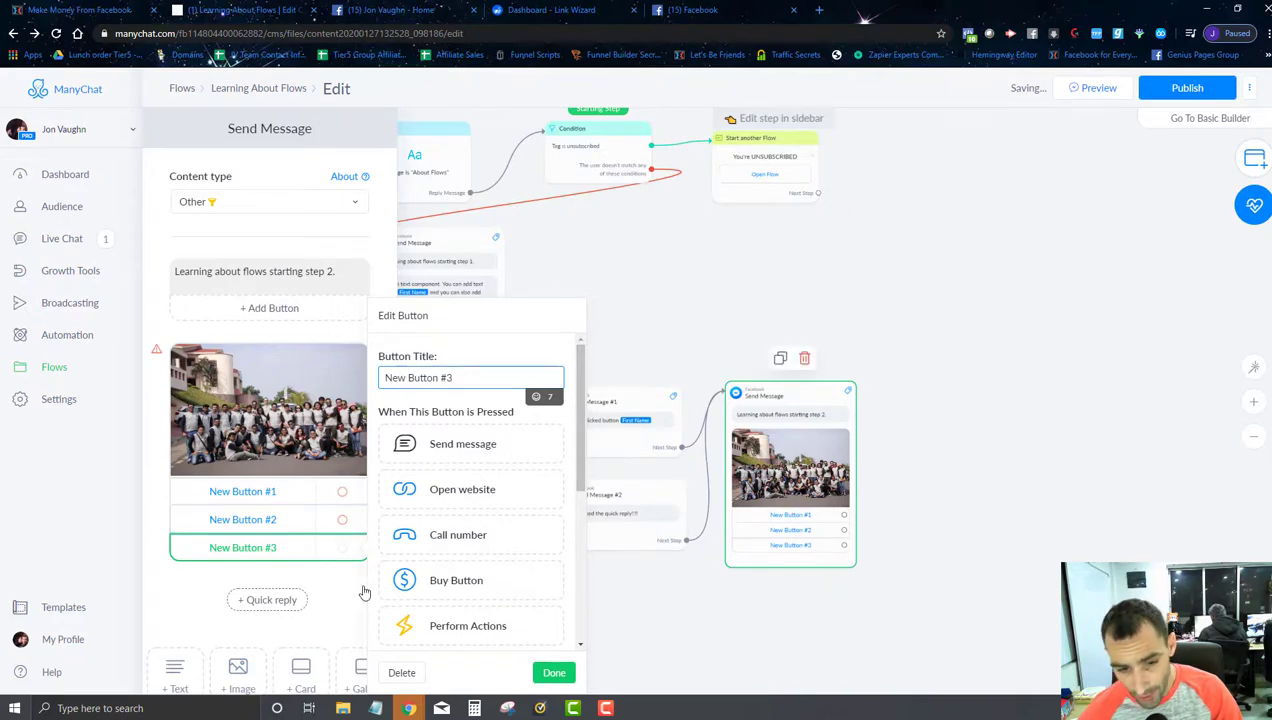
click(402, 672)
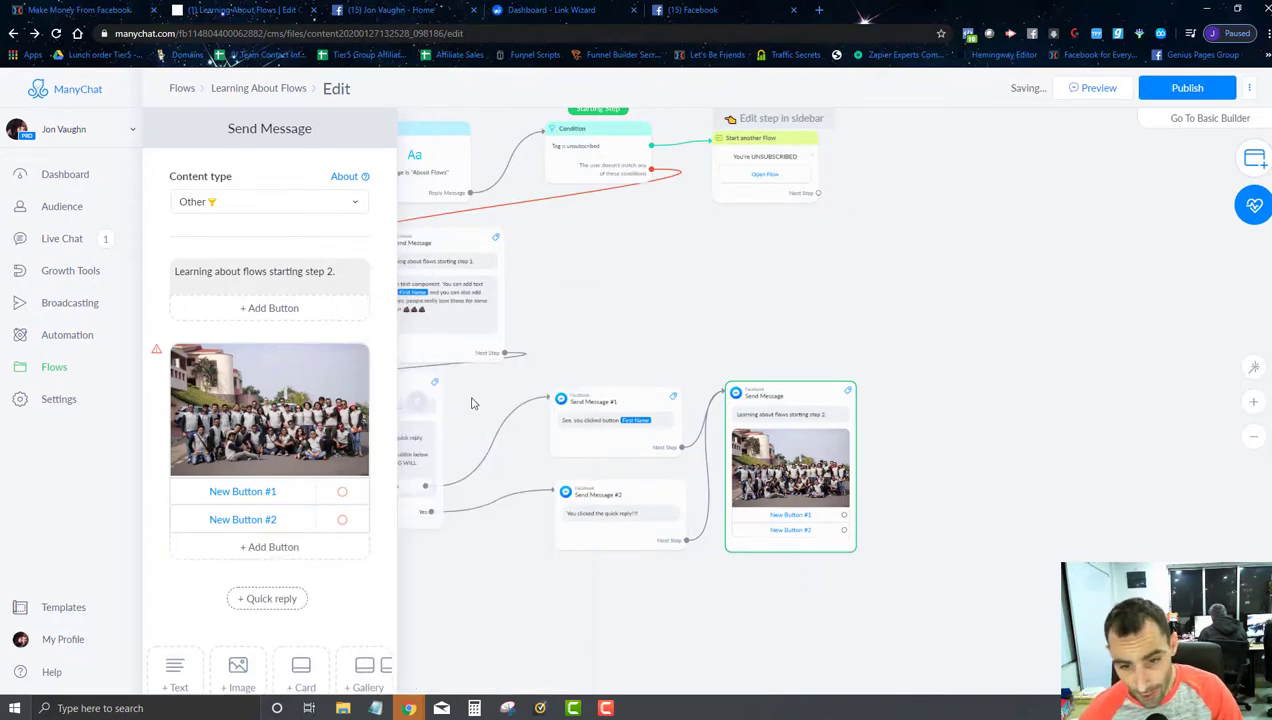
click(278, 524)
click(404, 673)
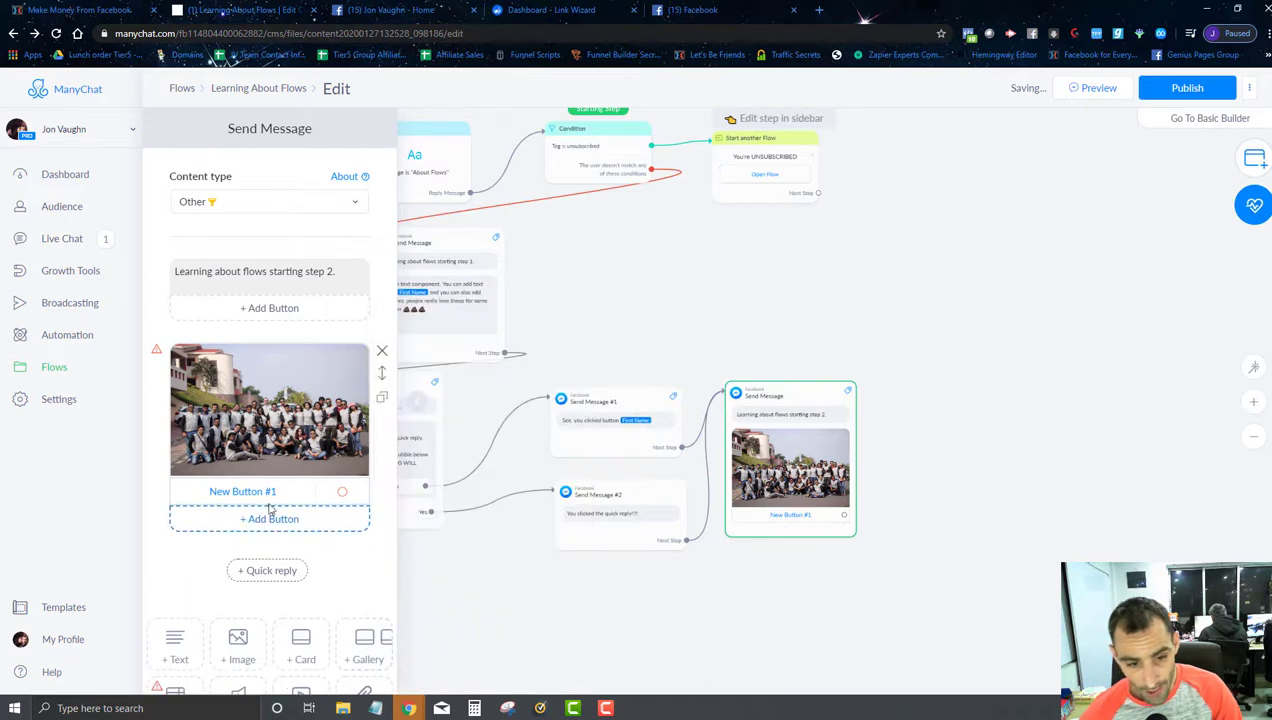
- Title the remaining button under the group photo "About Tier5" and close the message settings
click(302, 495)
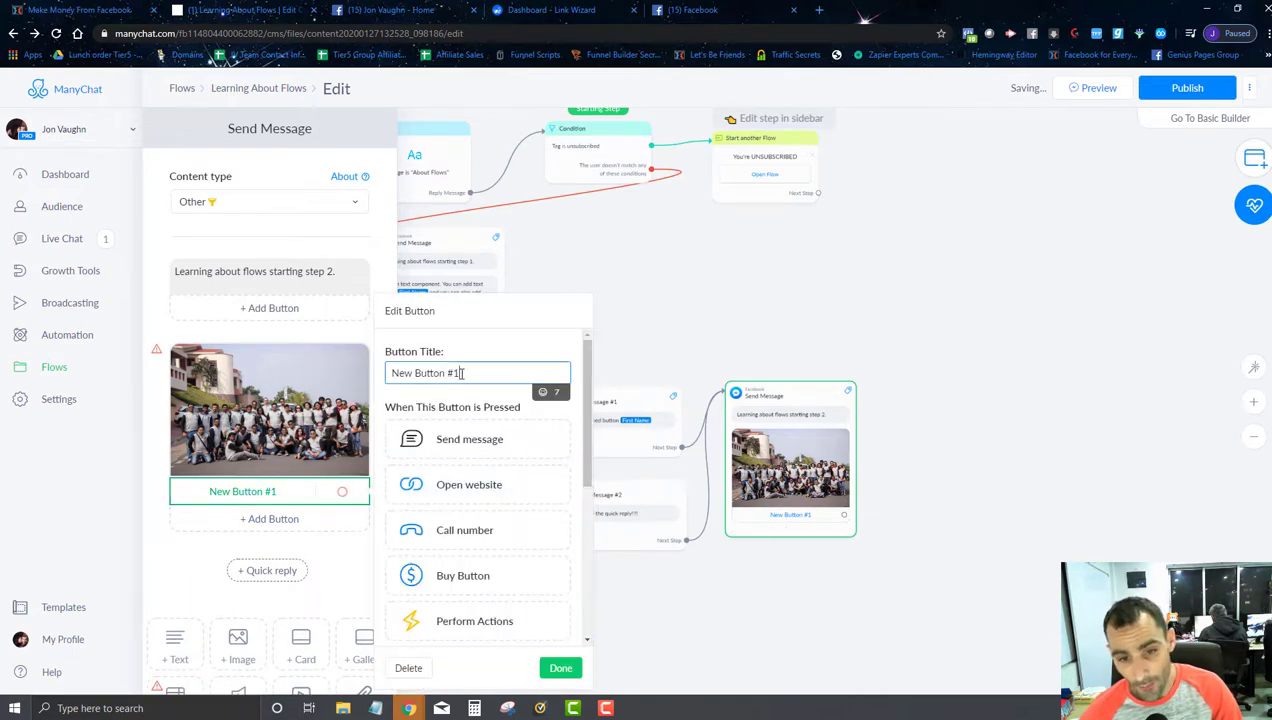
triple_click(461, 373)
text(About)
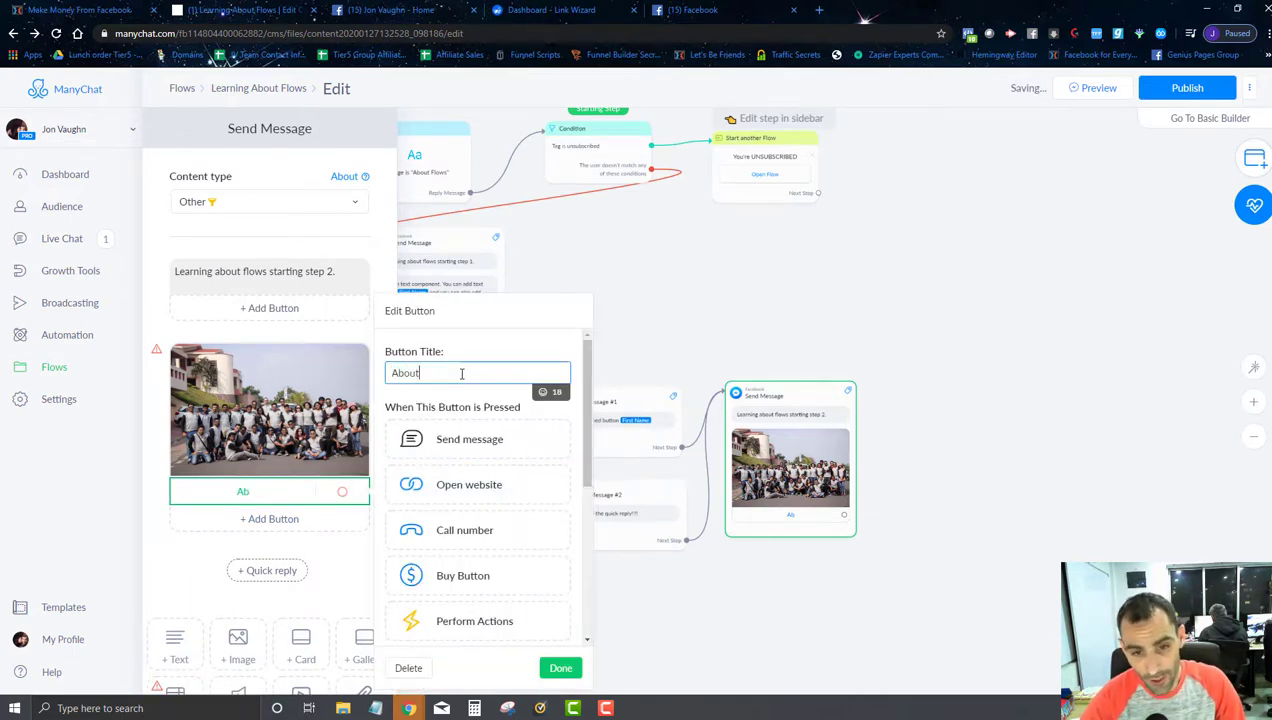
text( Tier5)
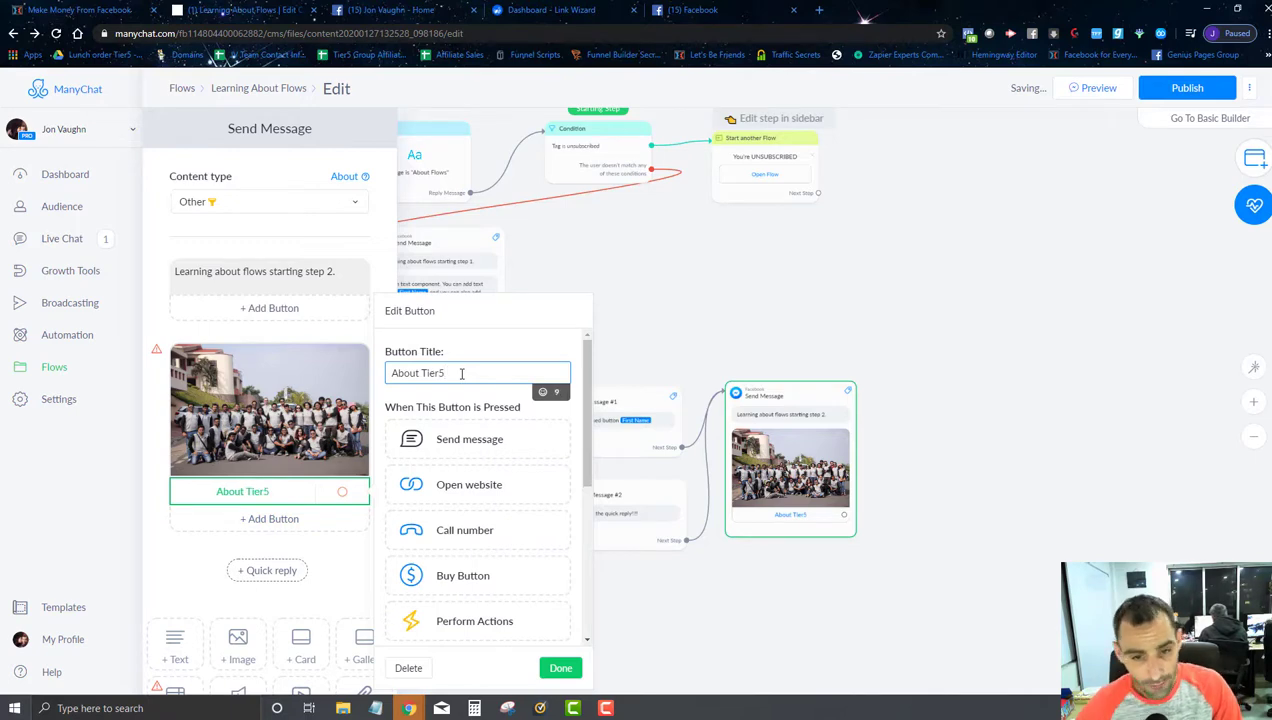
click(636, 338)
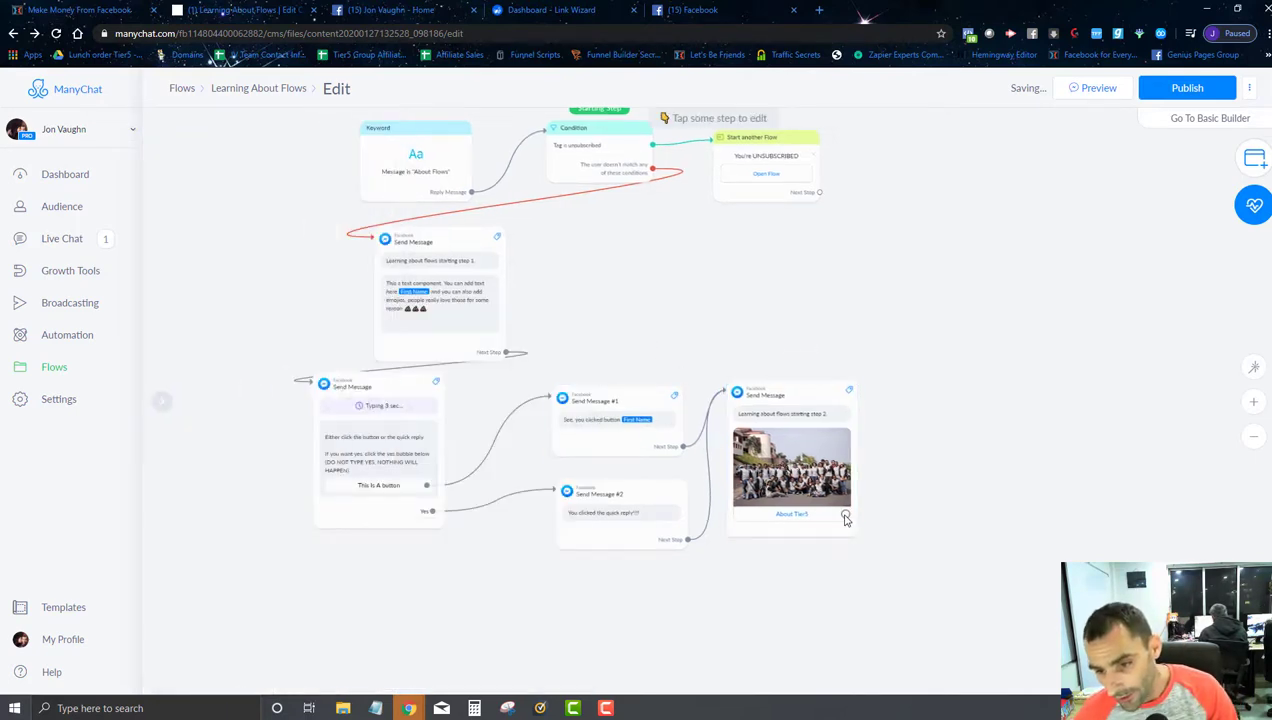
- Link the "About Tier5" button to a new Send Message step containing the text "Some info about Tier5"
click(845, 514)
click(912, 291)
click(928, 279)
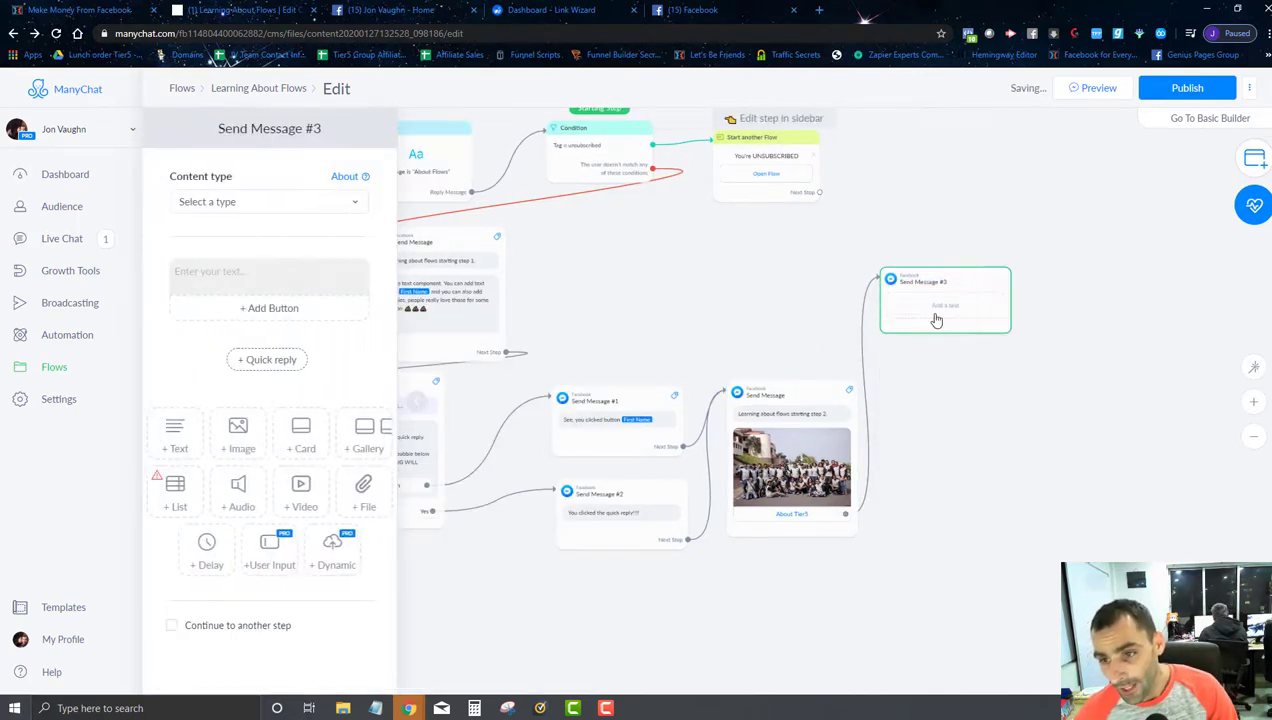
click(261, 271)
text(Some info about Tier5)
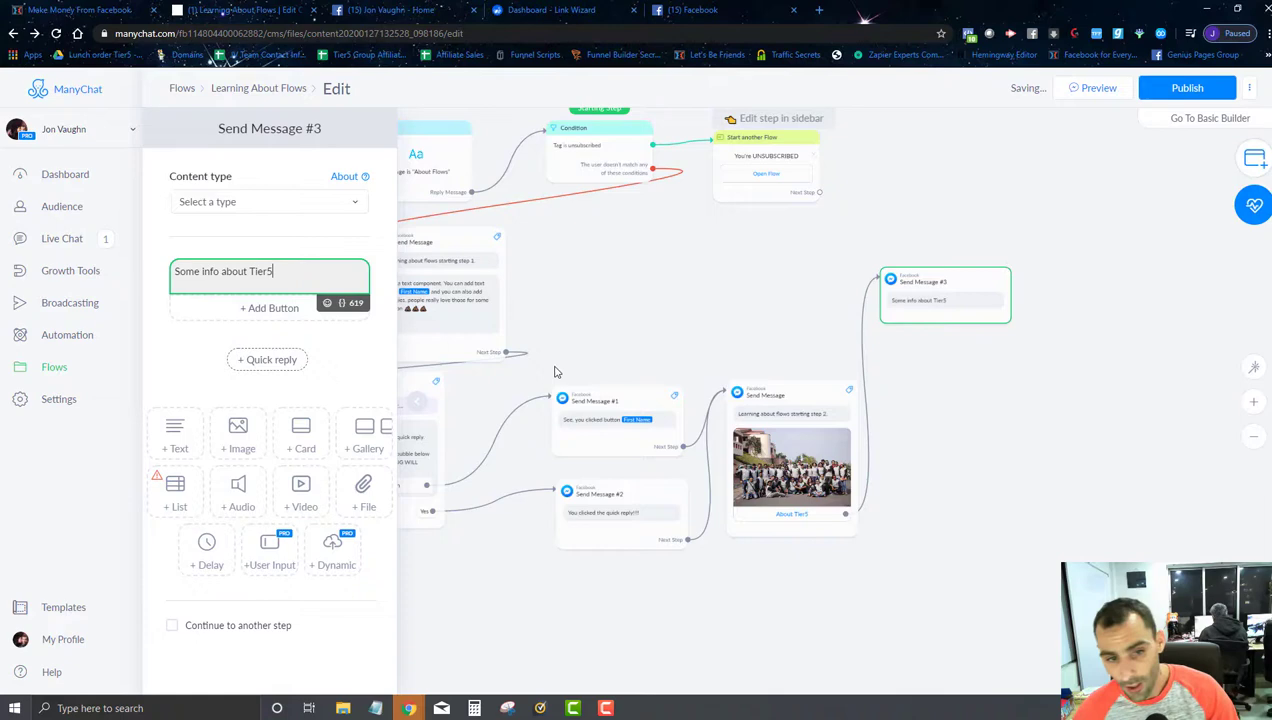
- Let the group photo message continue to another step, linking it to a new Send Message with the text "Okay more stuff here"
drag(675, 297, 684, 290)
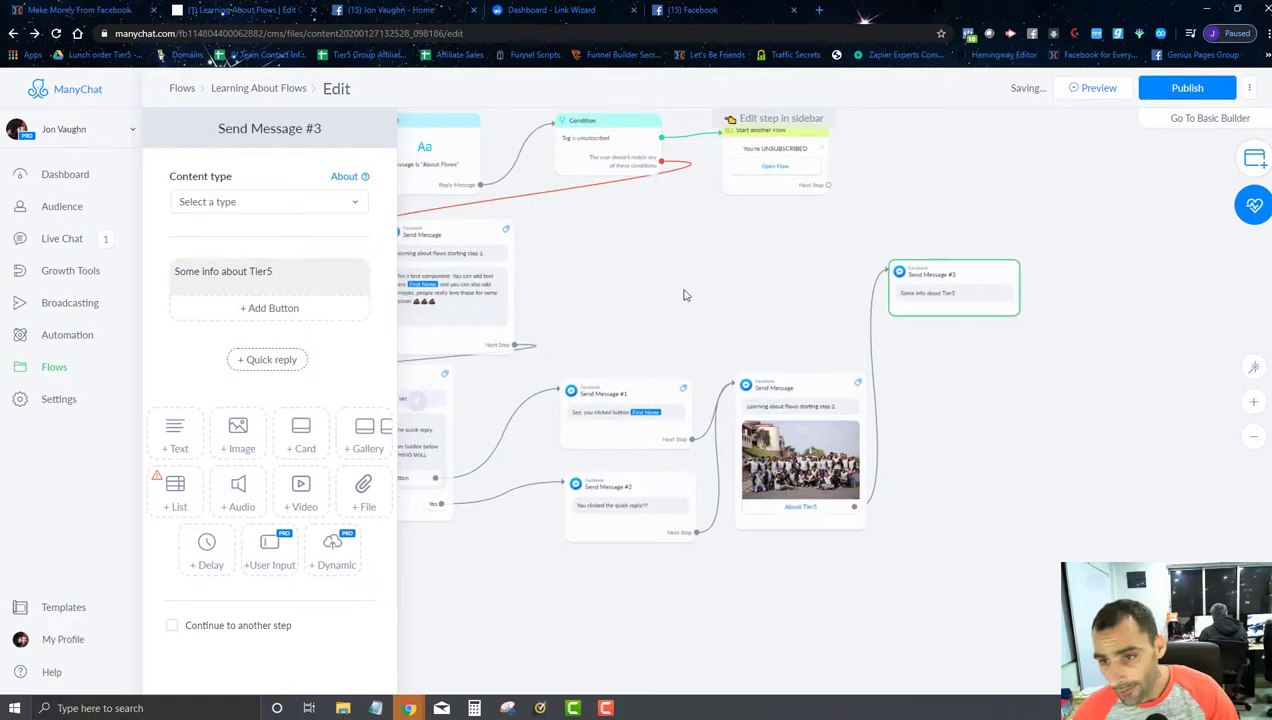
click(752, 462)
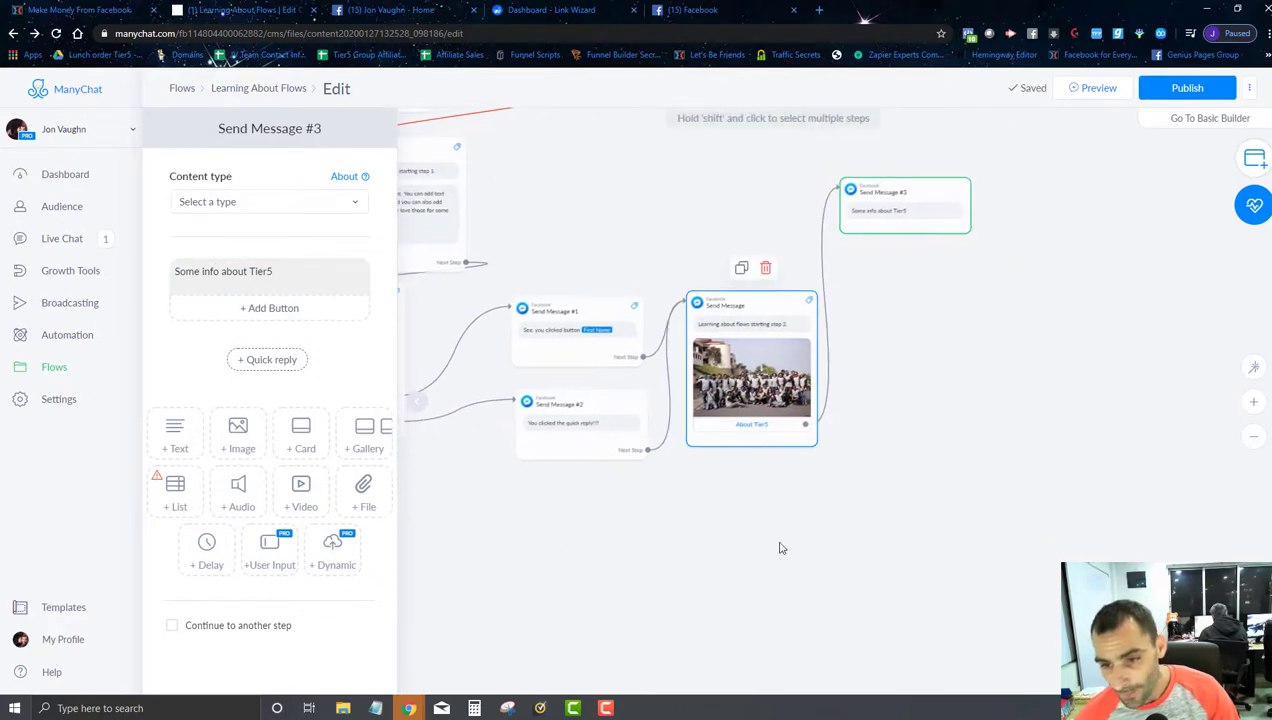
scroll(186, 609, down, 2)
click(172, 676)
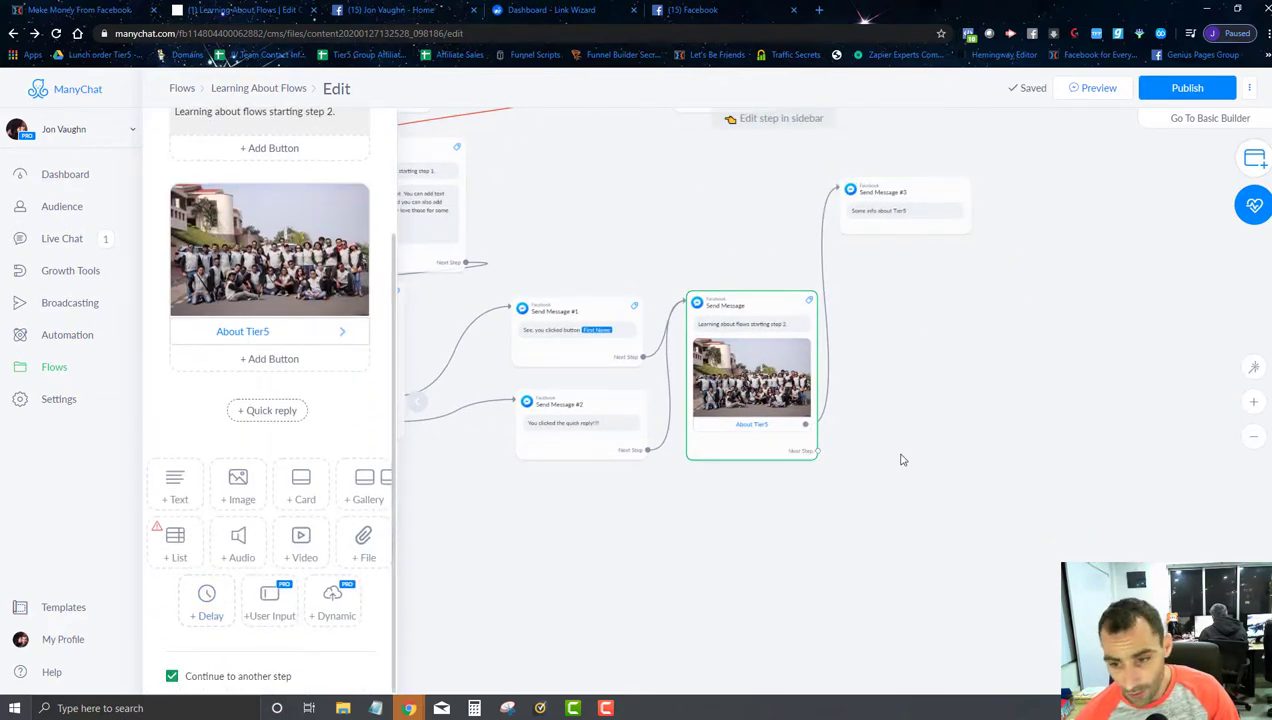
drag(820, 455, 886, 396)
click(931, 406)
click(260, 272)
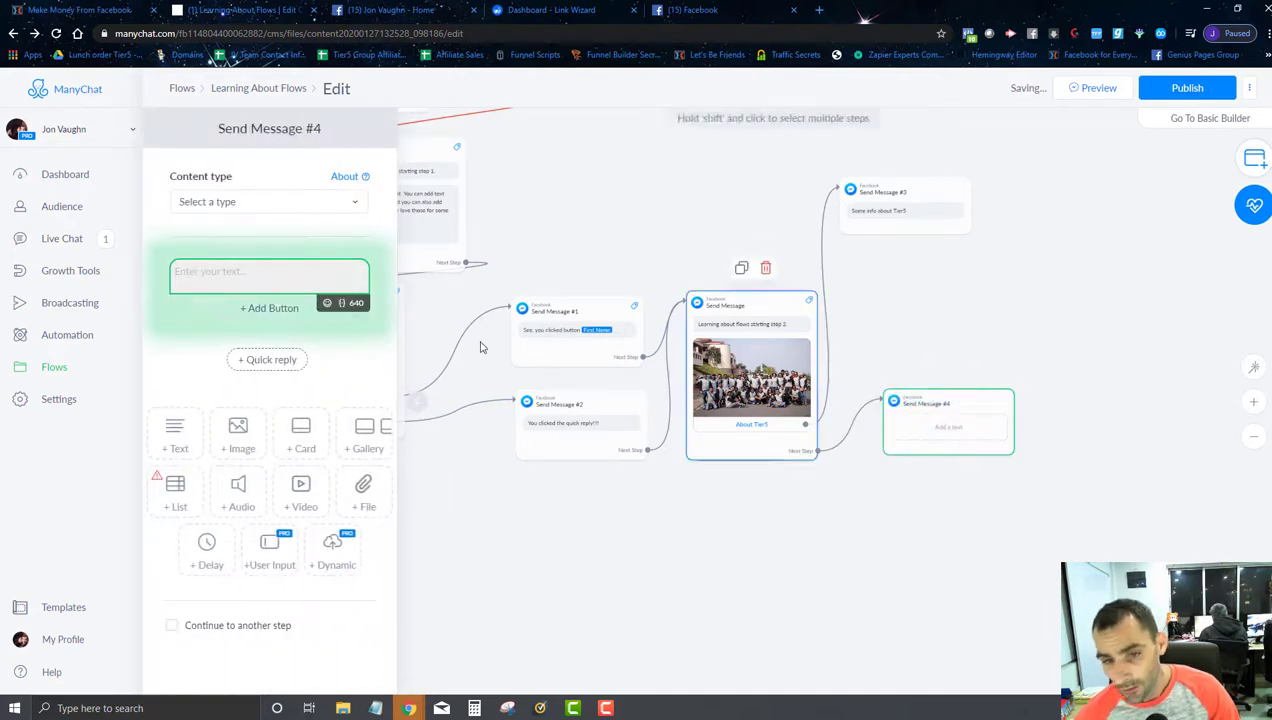
text(Oka)
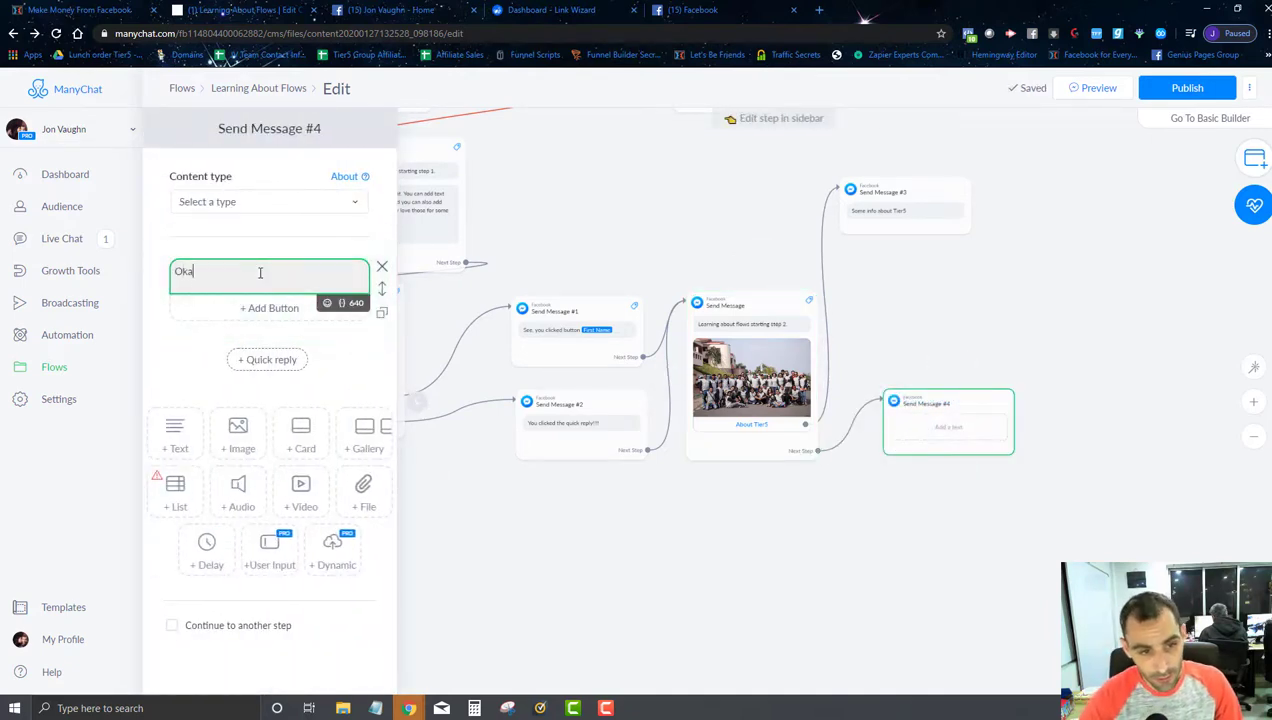
text(y more stuff here)
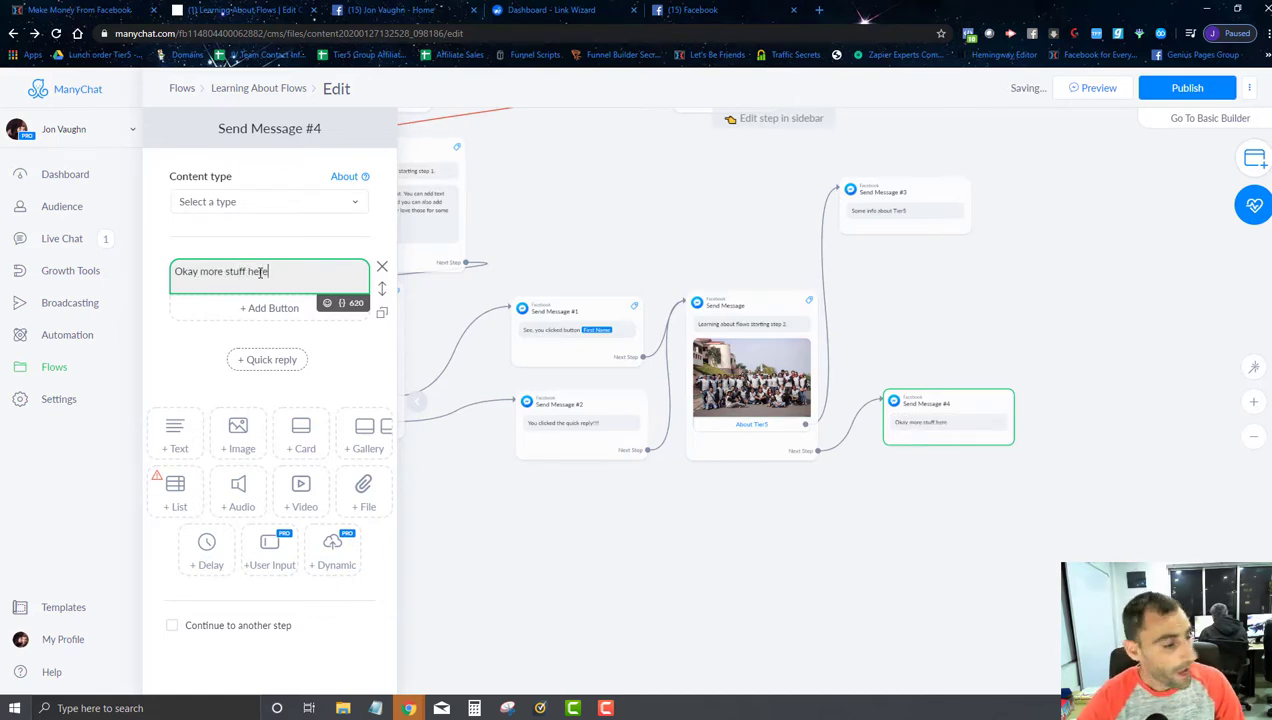
- Move Send Message #3 down to sit directly above Send Message #4 and publish the flow
click(872, 509)
scroll(886, 509, down, 3)
drag(926, 554, 848, 587)
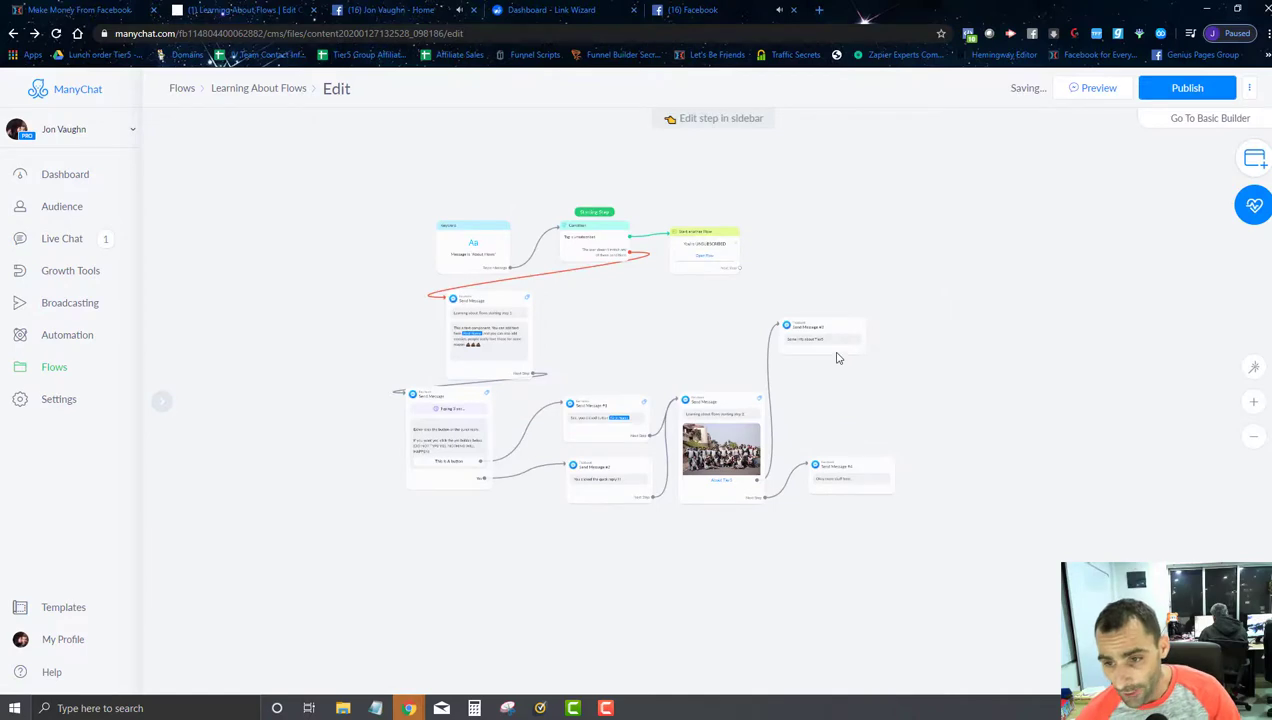
drag(838, 358, 862, 428)
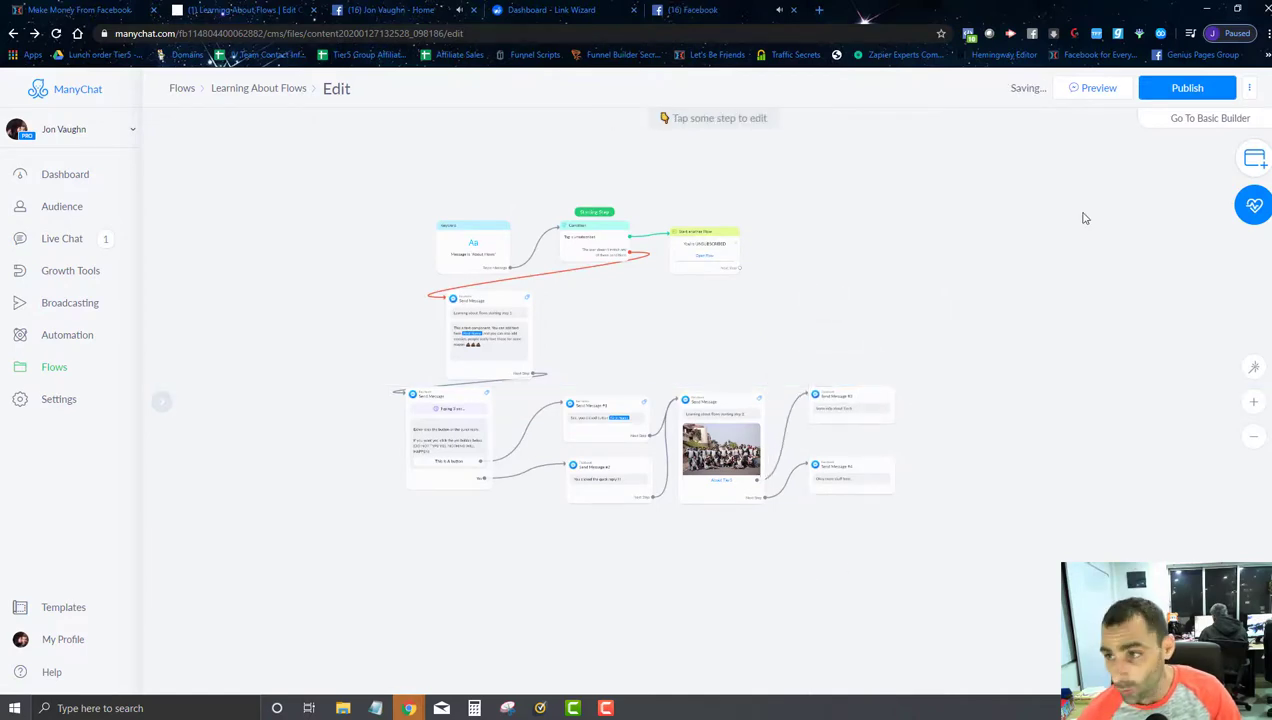
click(1183, 88)
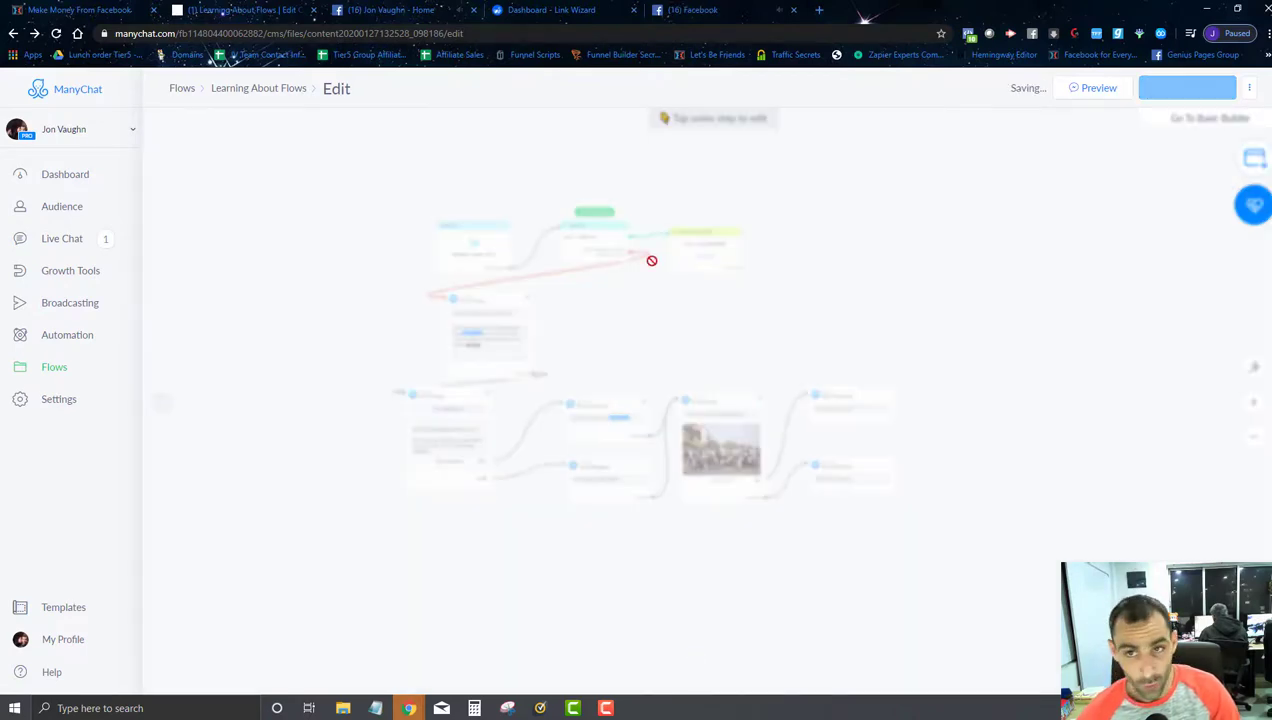
- Switch to Facebook and answer the chat about wall posting with "most do" and "it's dumb and doens't help you at all"
click(686, 7)
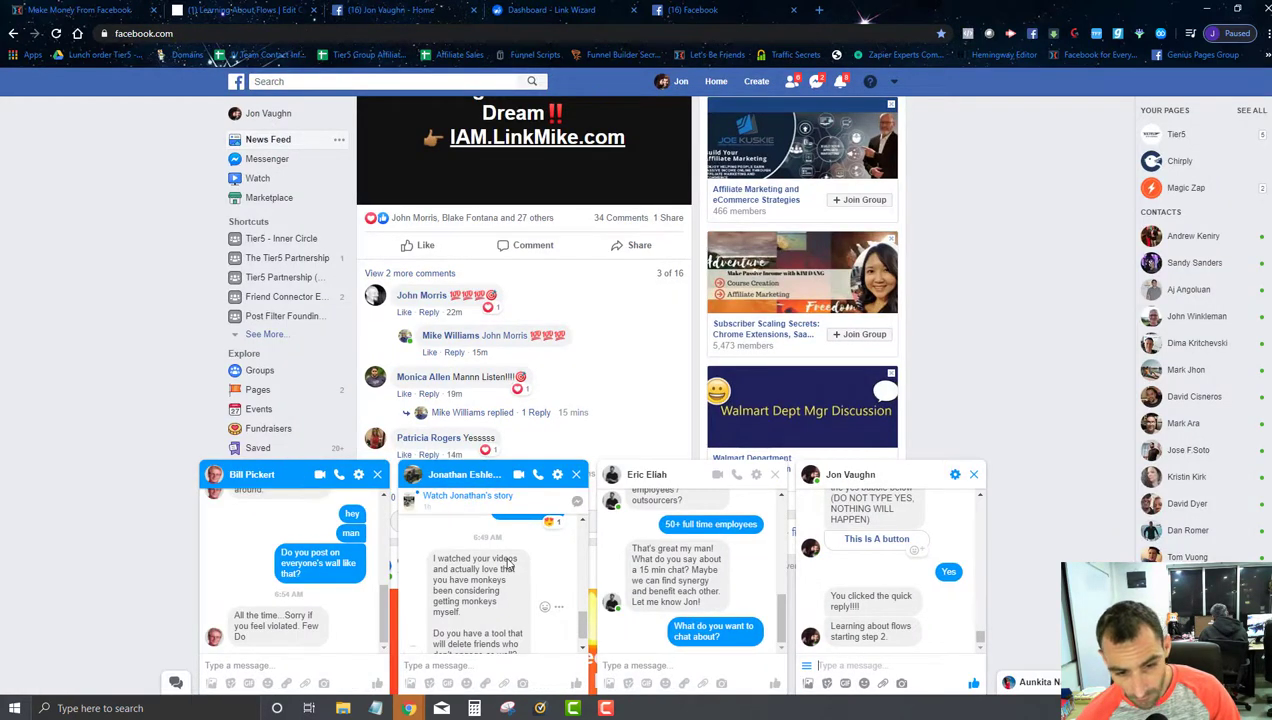
click(281, 653)
text(mos)
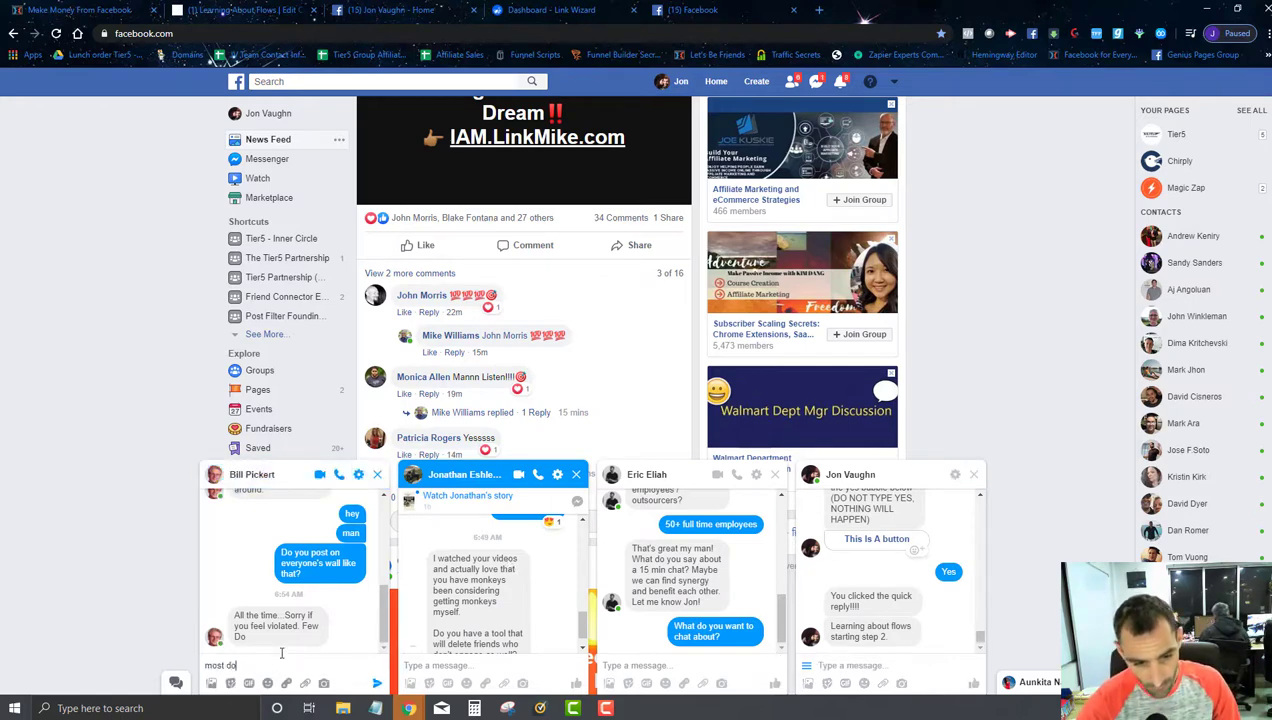
text(t do)
key(Return)
text(it's dumb and)
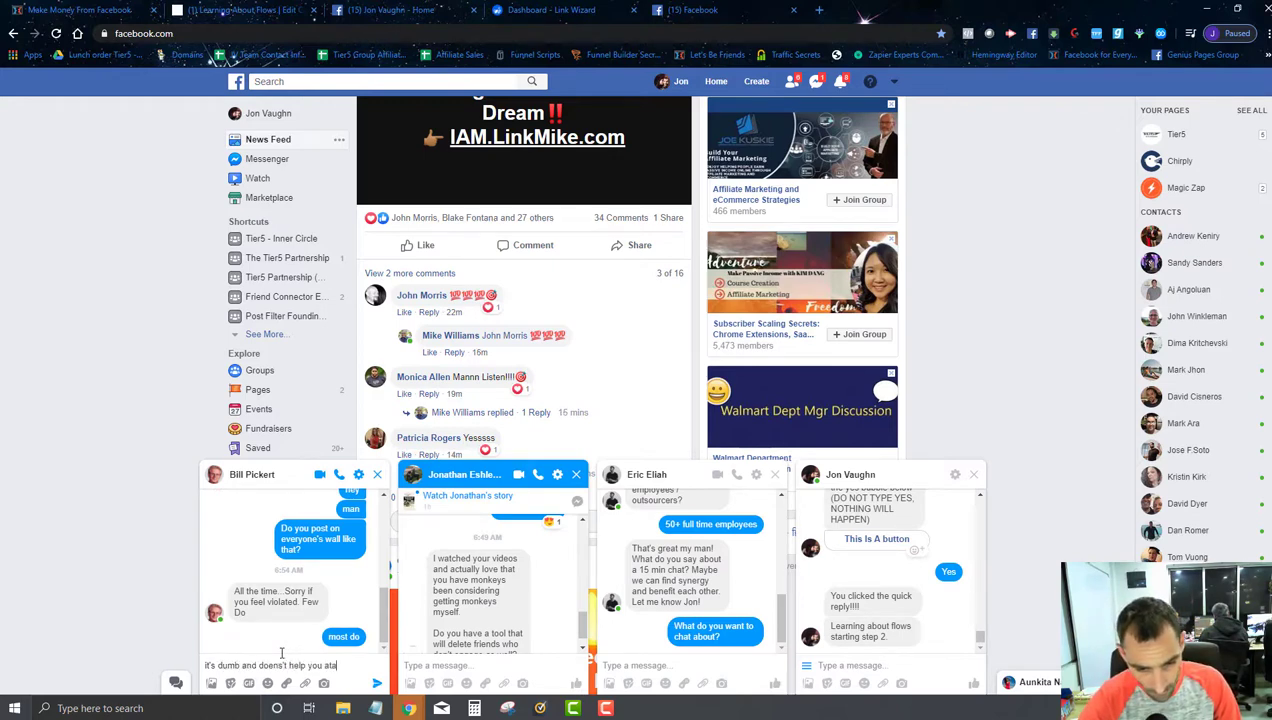
text(l)
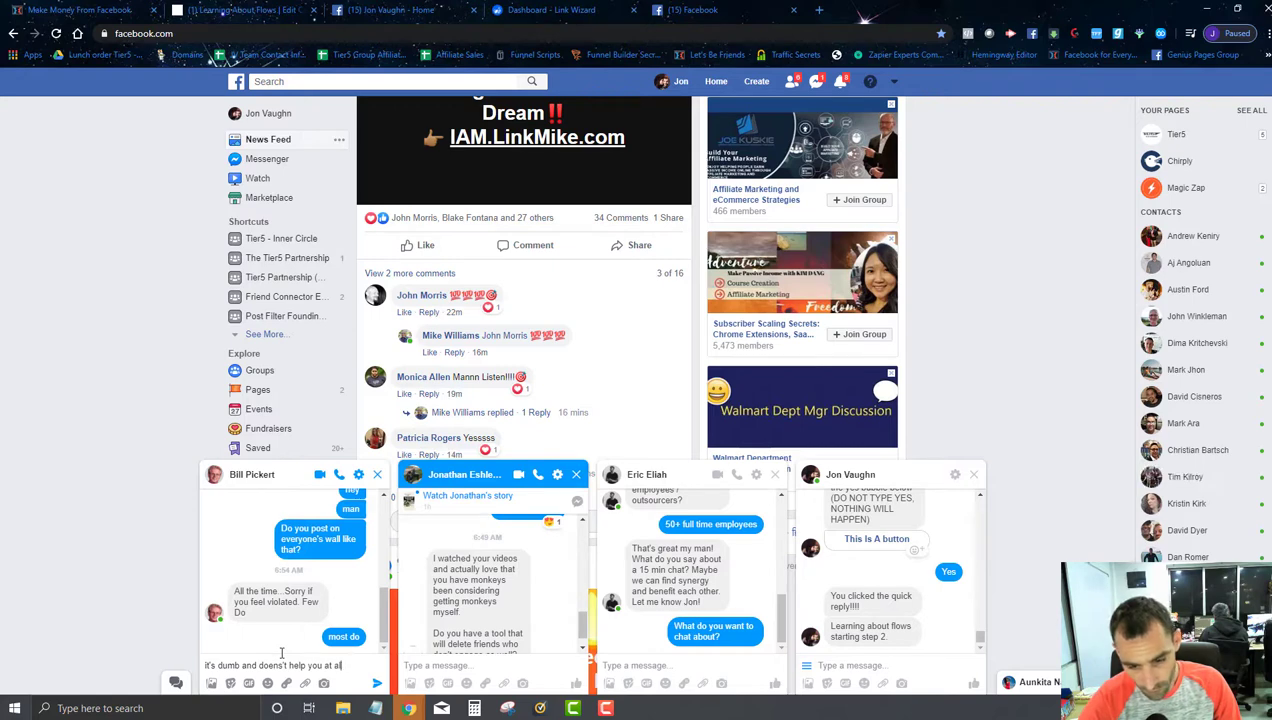
text(l)
key(Return)
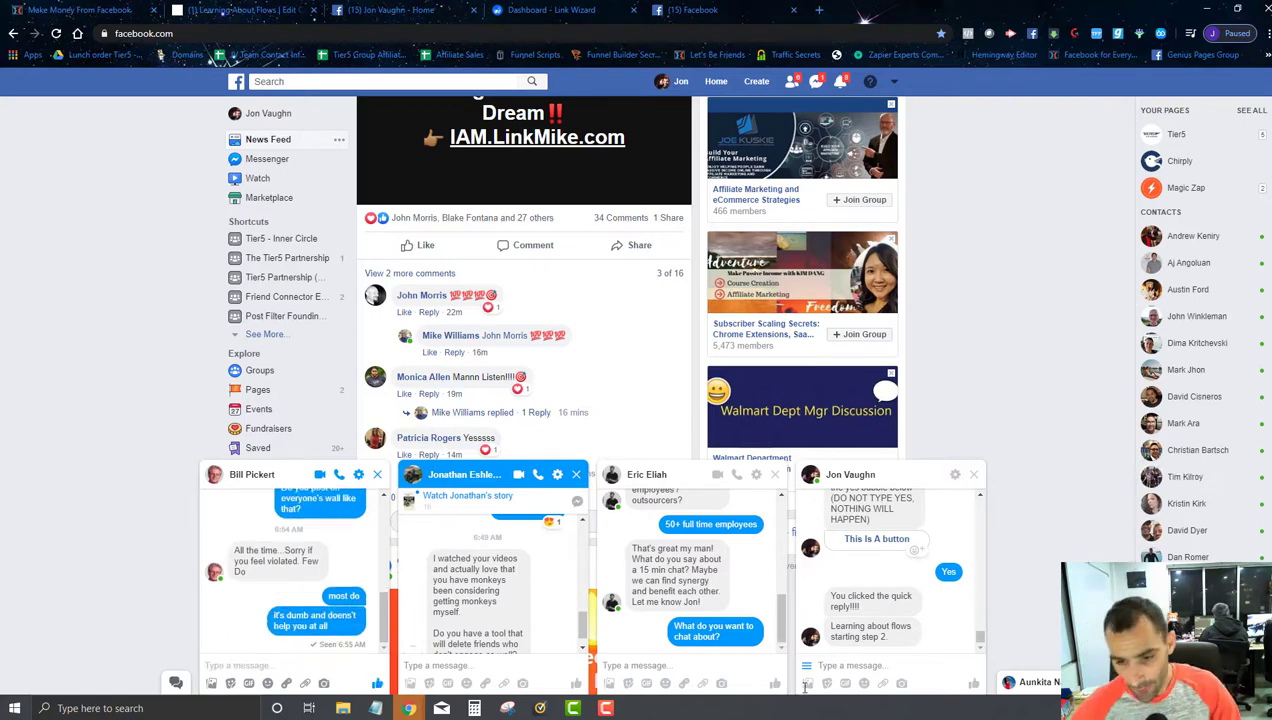
- Test the published flow in the bot's chat by sending "about flows", choosing the Yes quick reply and triggering the About Tier5 button
click(806, 686)
text(about flows)
key(Return)
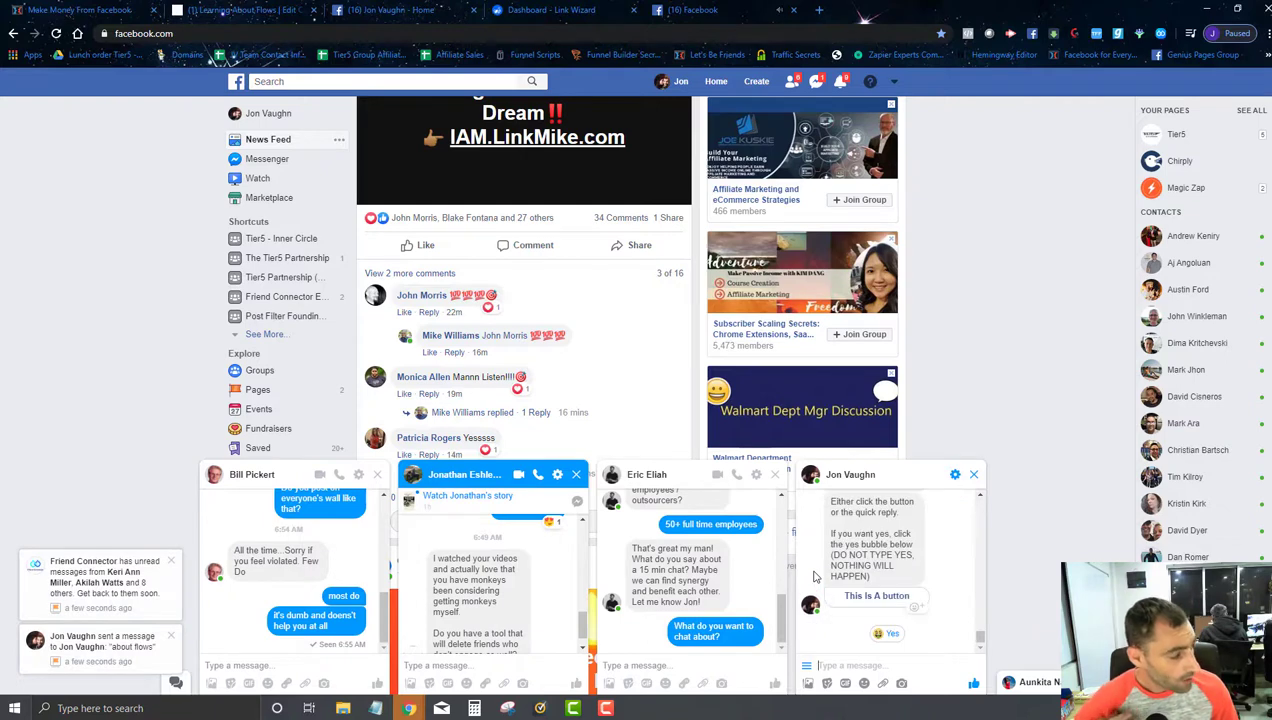
click(890, 634)
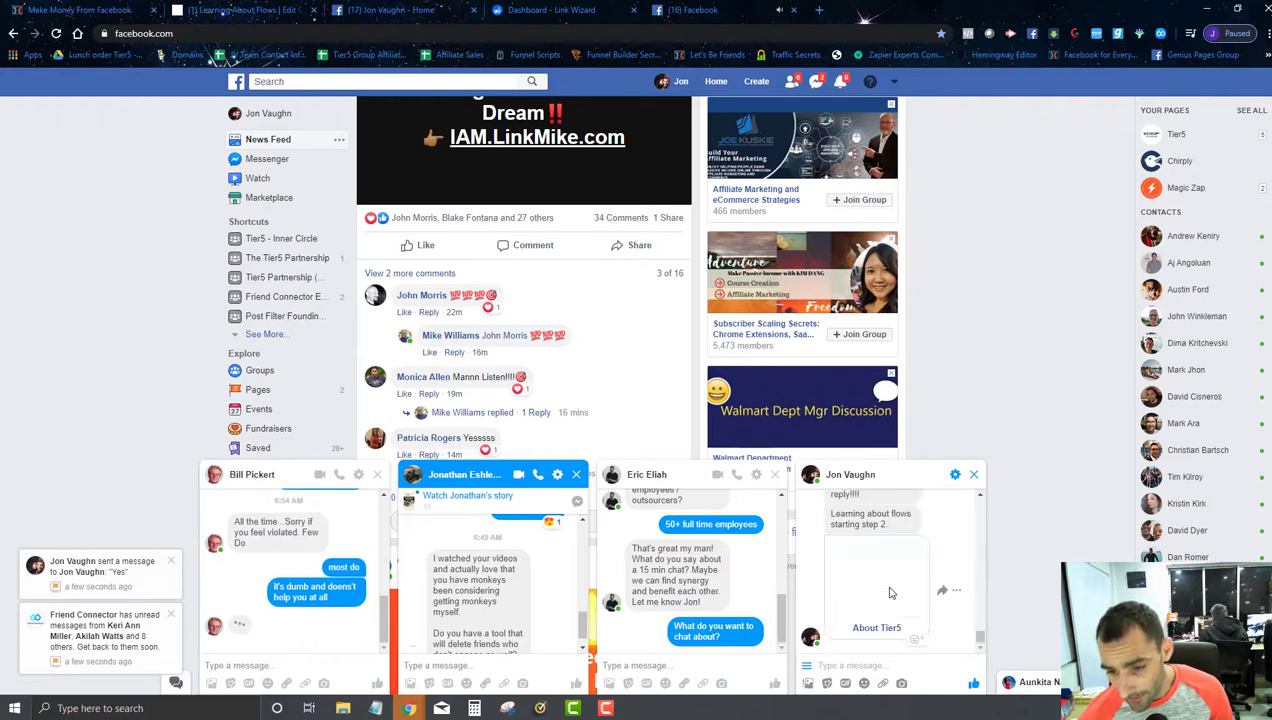
click(873, 603)
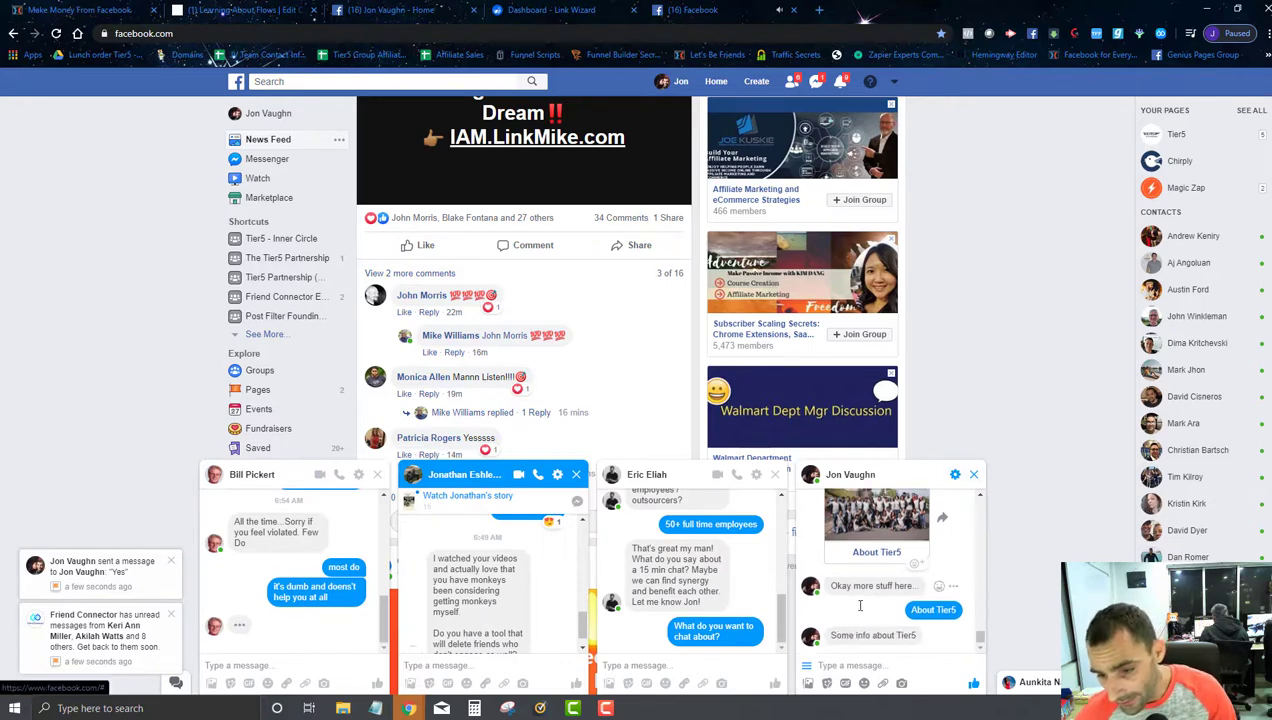
- Switch to ManyChat, add a 3-second typing delay above the text in Send Message #4, and publish the flow
click(242, 8)
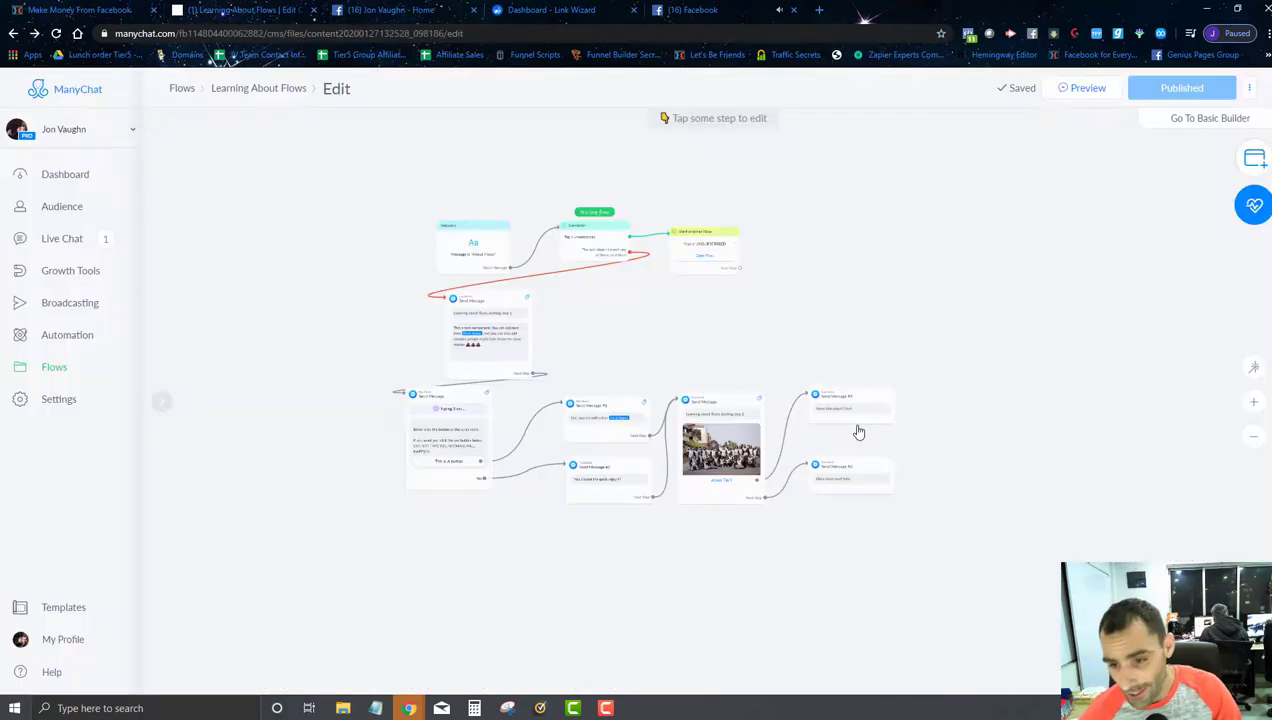
scroll(850, 480, up, 4)
click(849, 481)
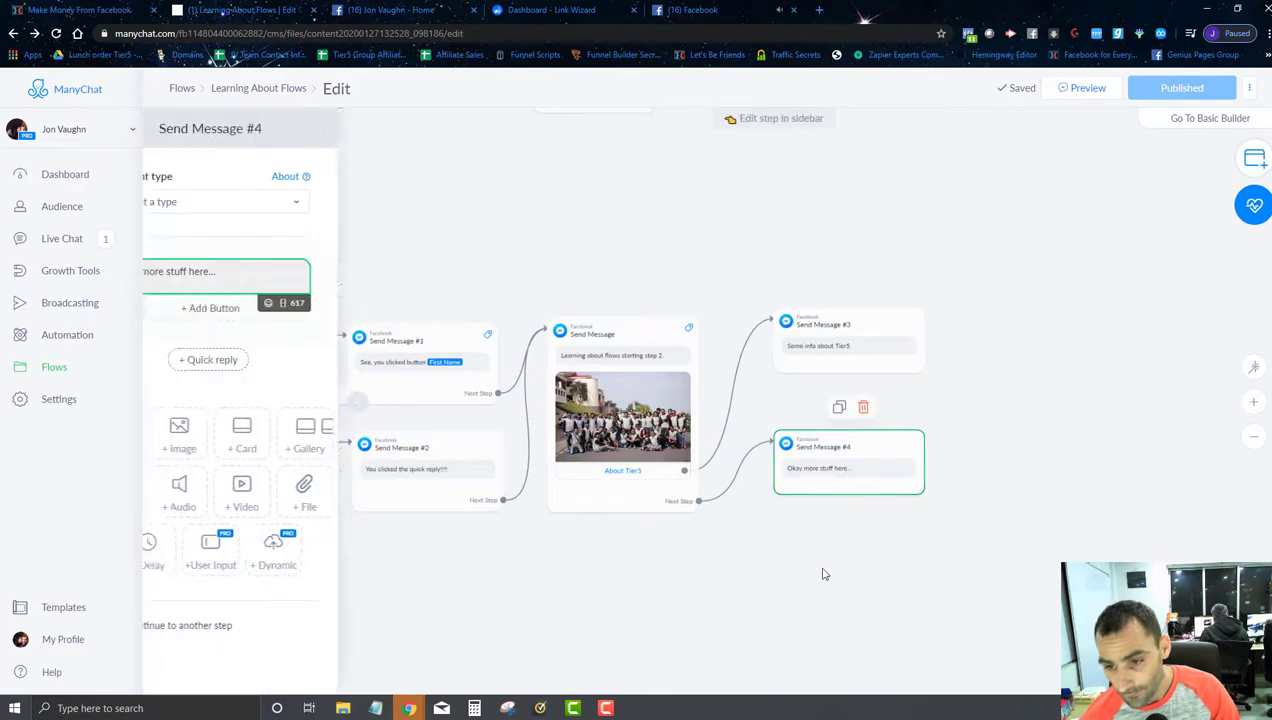
click(205, 545)
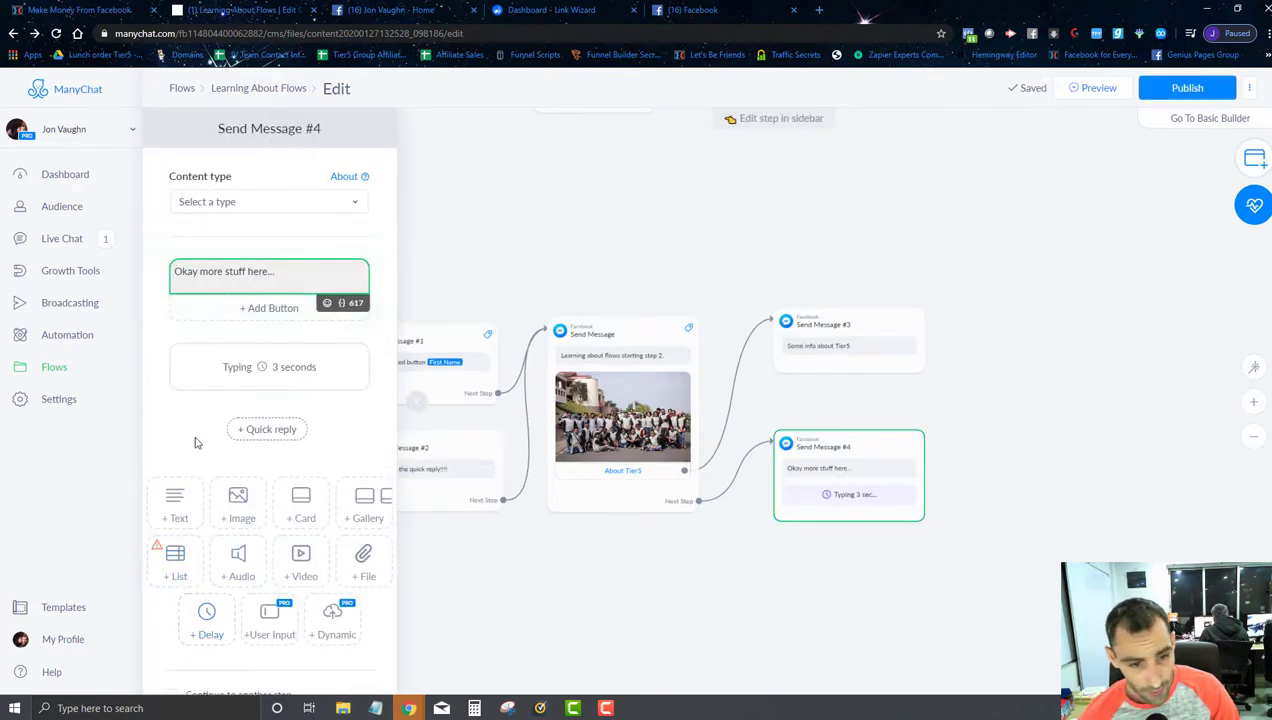
drag(380, 372, 349, 258)
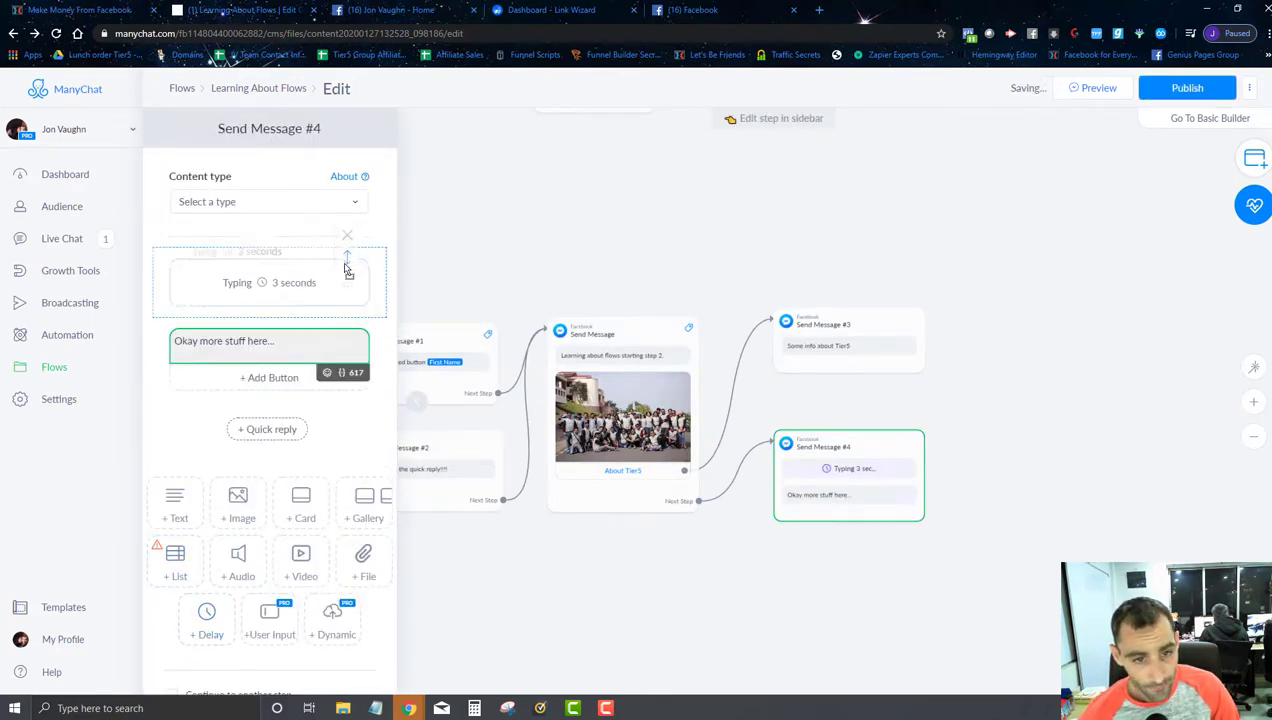
click(1160, 88)
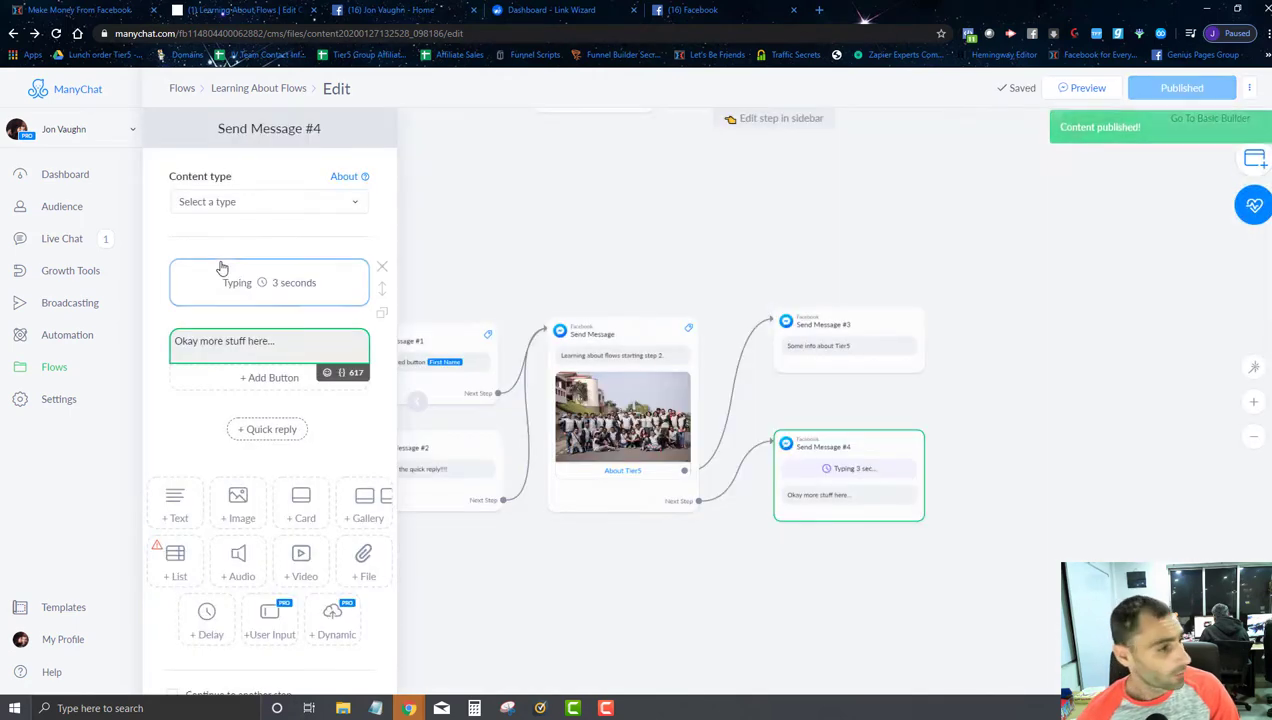
- Remove the Condition's no-match link to the step 1 message and connect that output to the group photo message instead
scroll(556, 278, down, 1)
drag(618, 297, 887, 332)
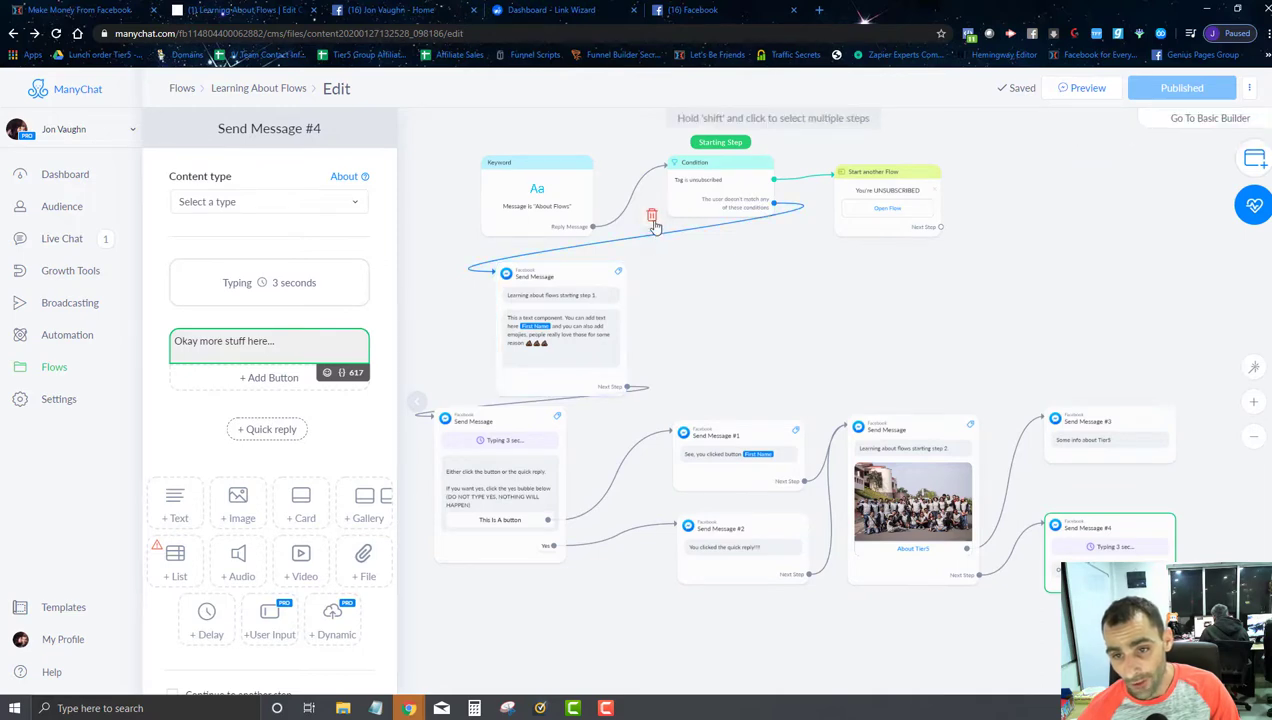
click(650, 213)
click(772, 204)
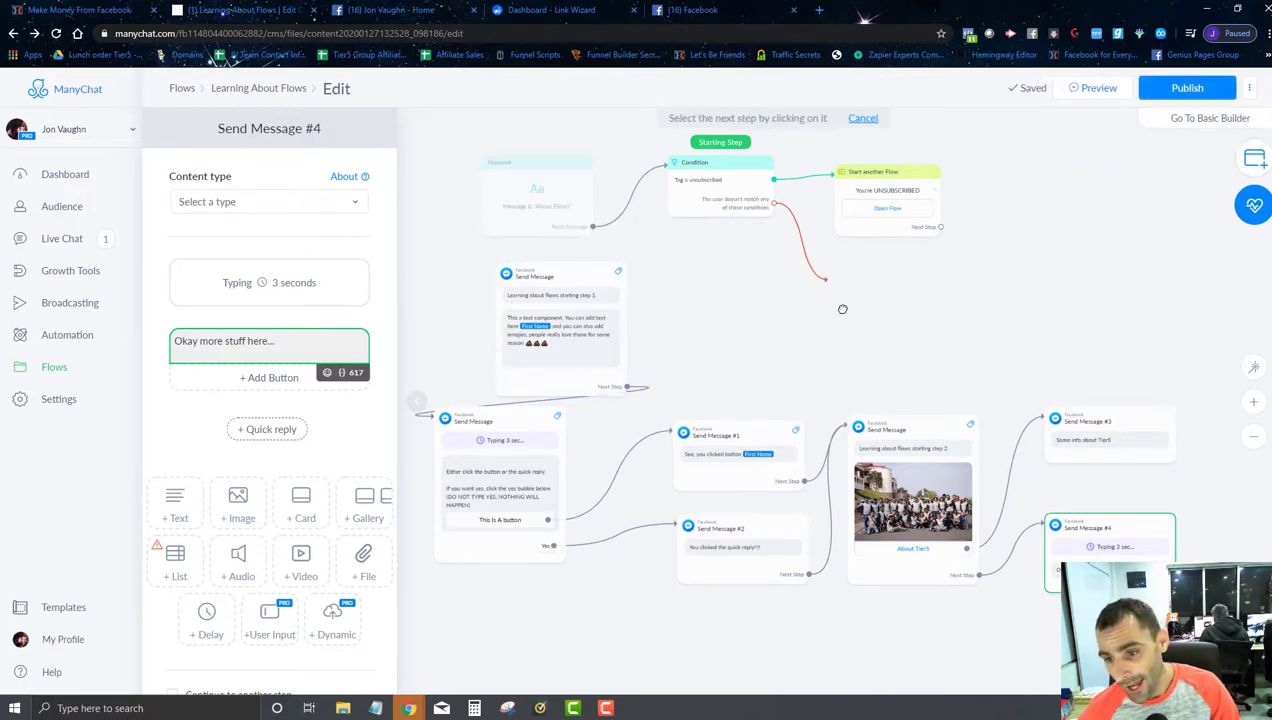
click(849, 421)
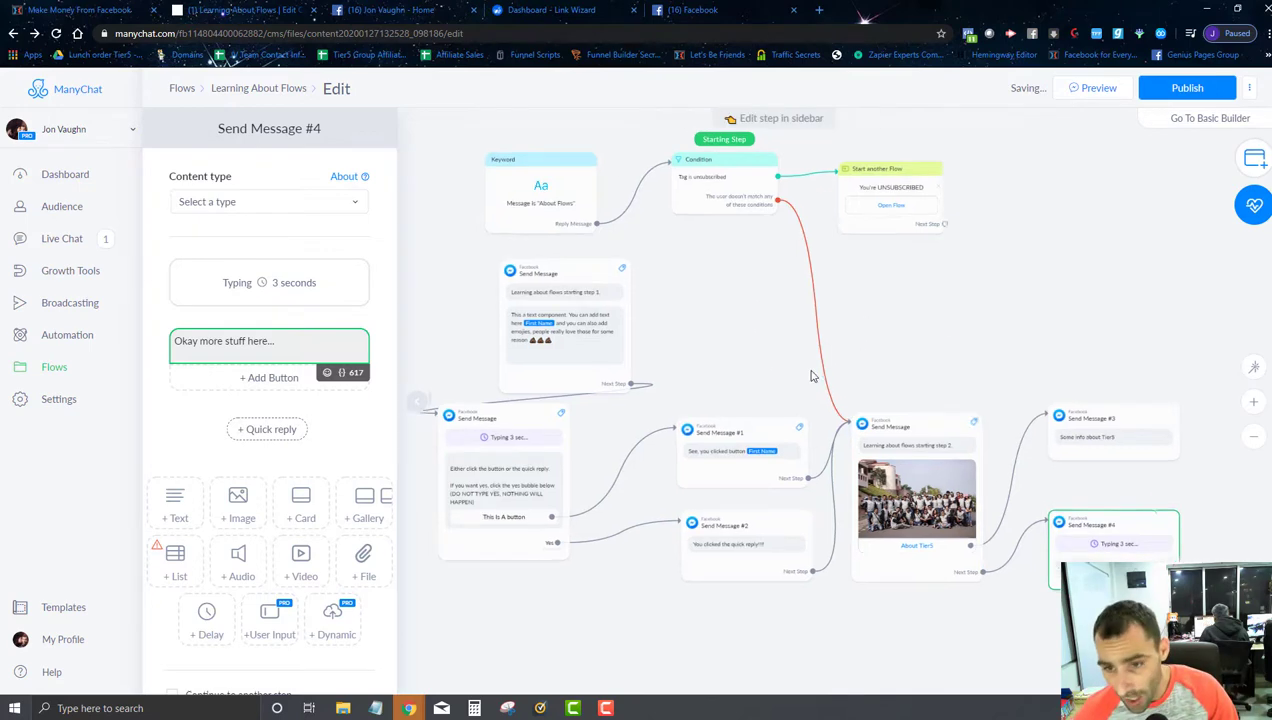
- Align the step 1 message directly above the message containing "This Is A button" and shift the Condition step slightly down and left
drag(585, 285, 525, 279)
scroll(648, 285, down, 2)
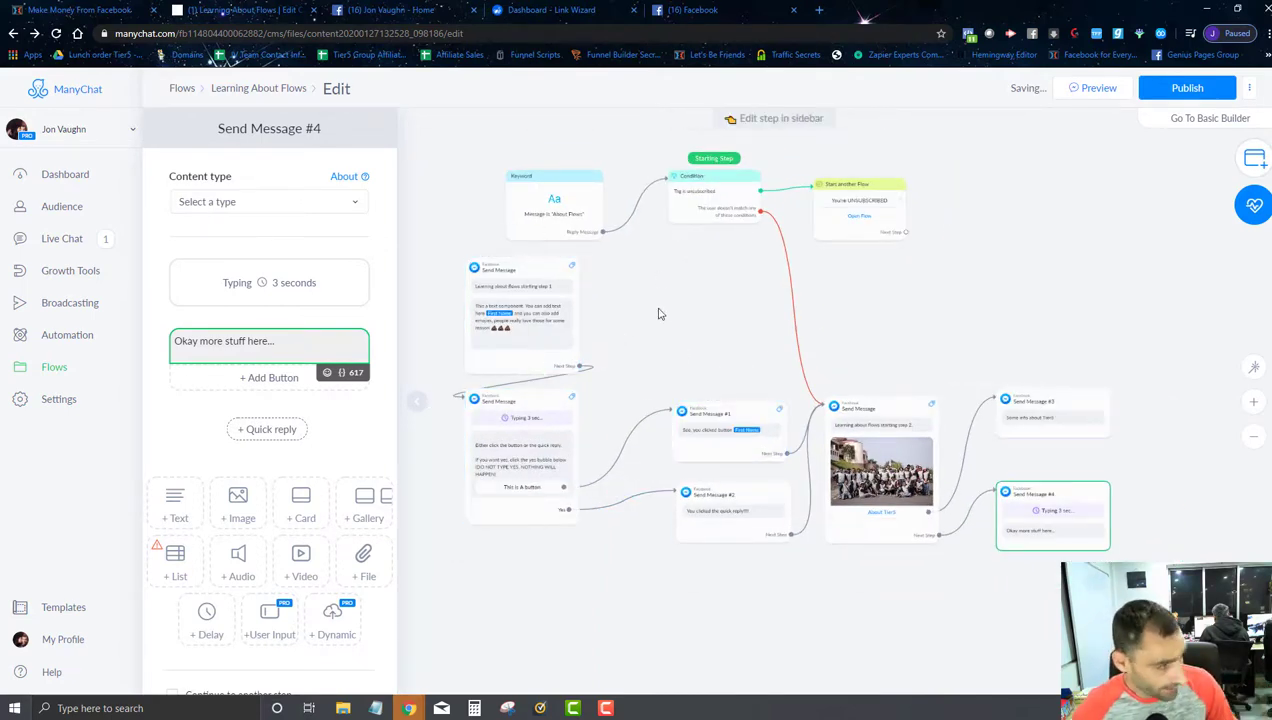
drag(710, 204, 706, 214)
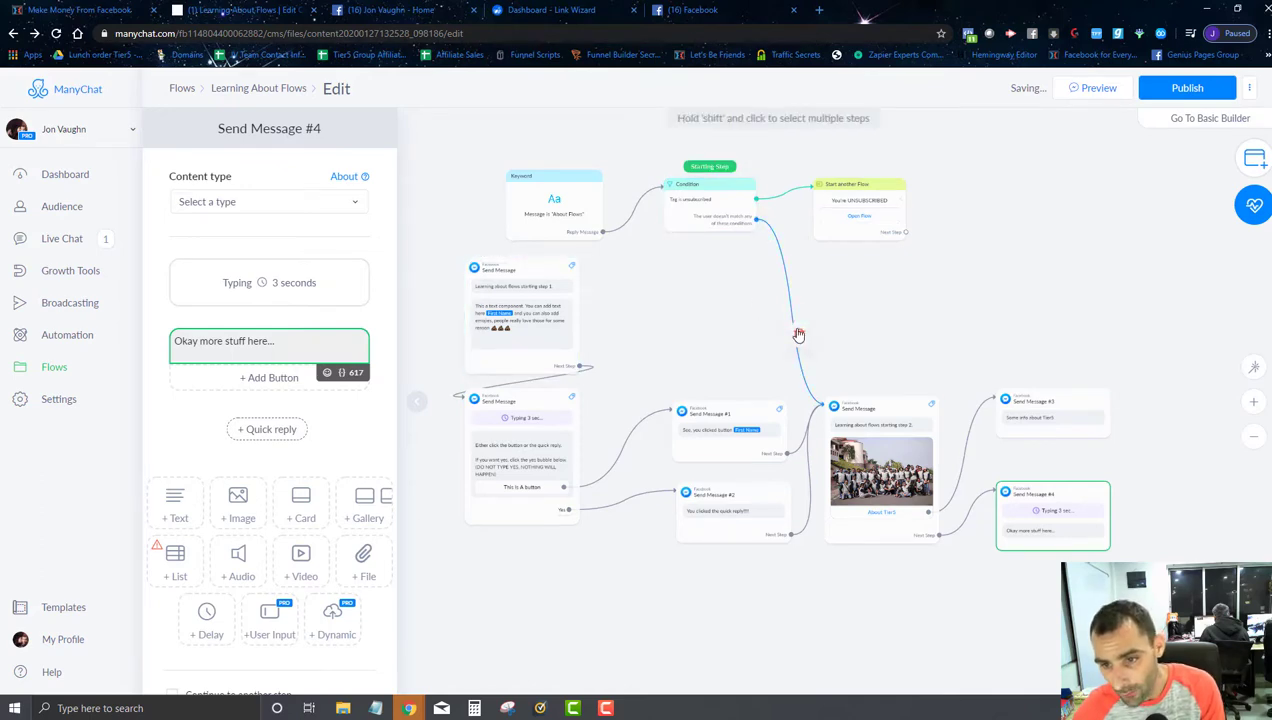
- Redraw the Condition's no-match connection to the group photo message and publish the flow
click(752, 237)
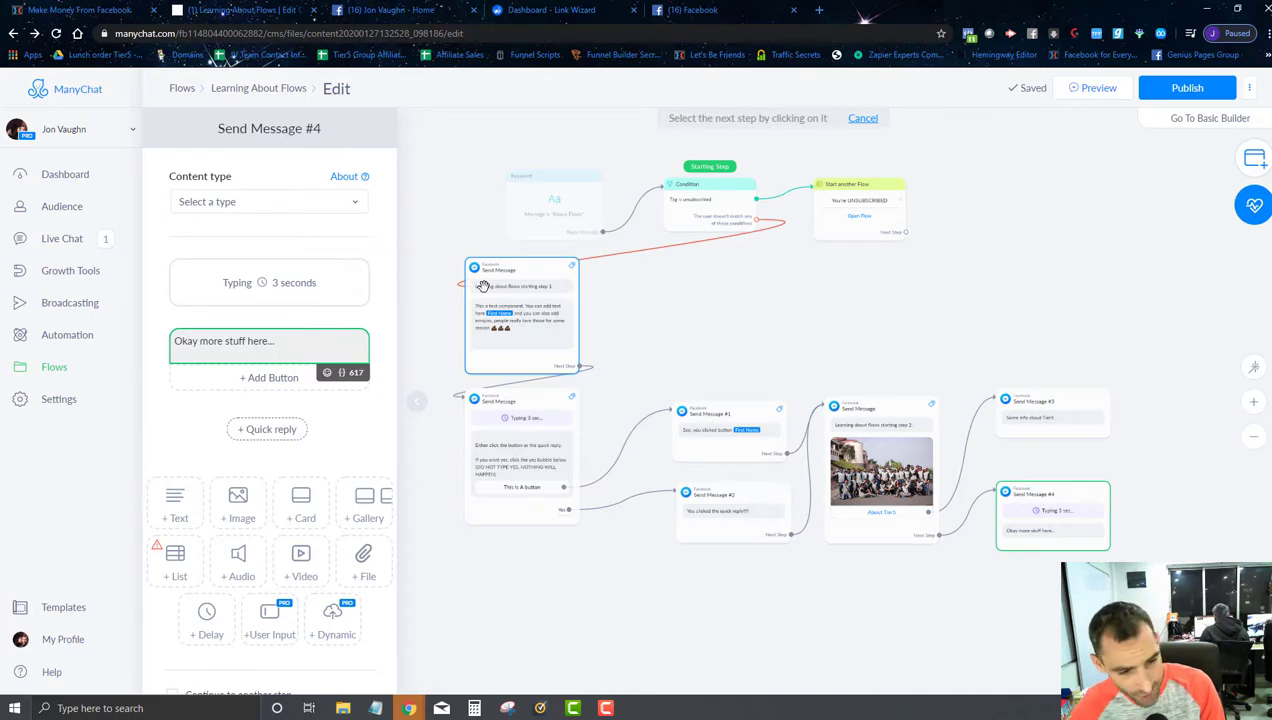
click(937, 483)
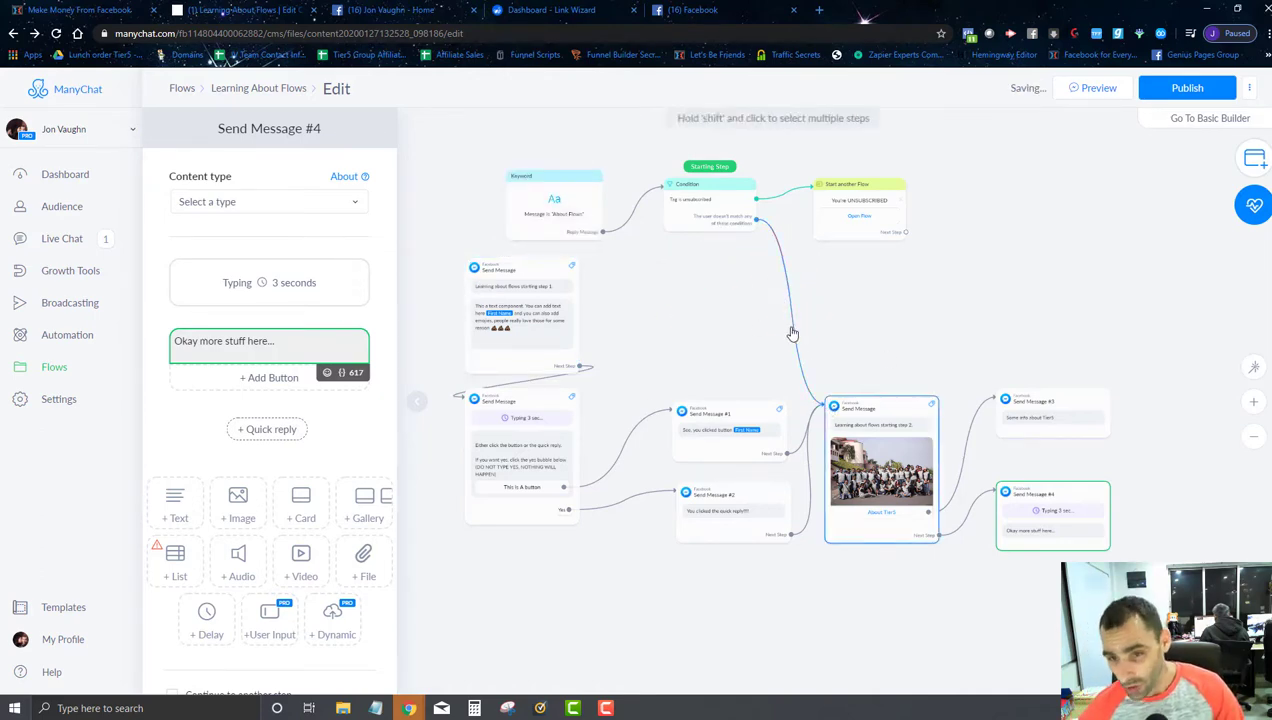
scroll(795, 332, up, 2)
scroll(755, 304, down, 3)
drag(749, 316, 748, 309)
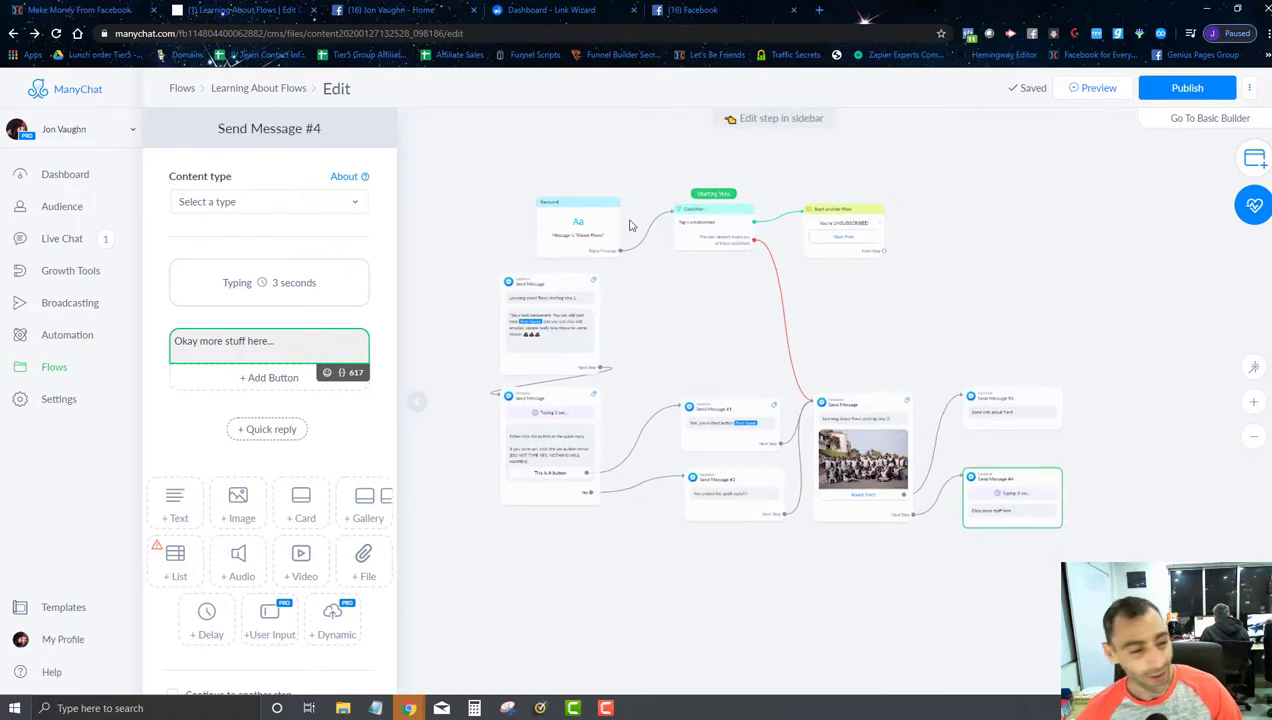
mouse_move(711, 253)
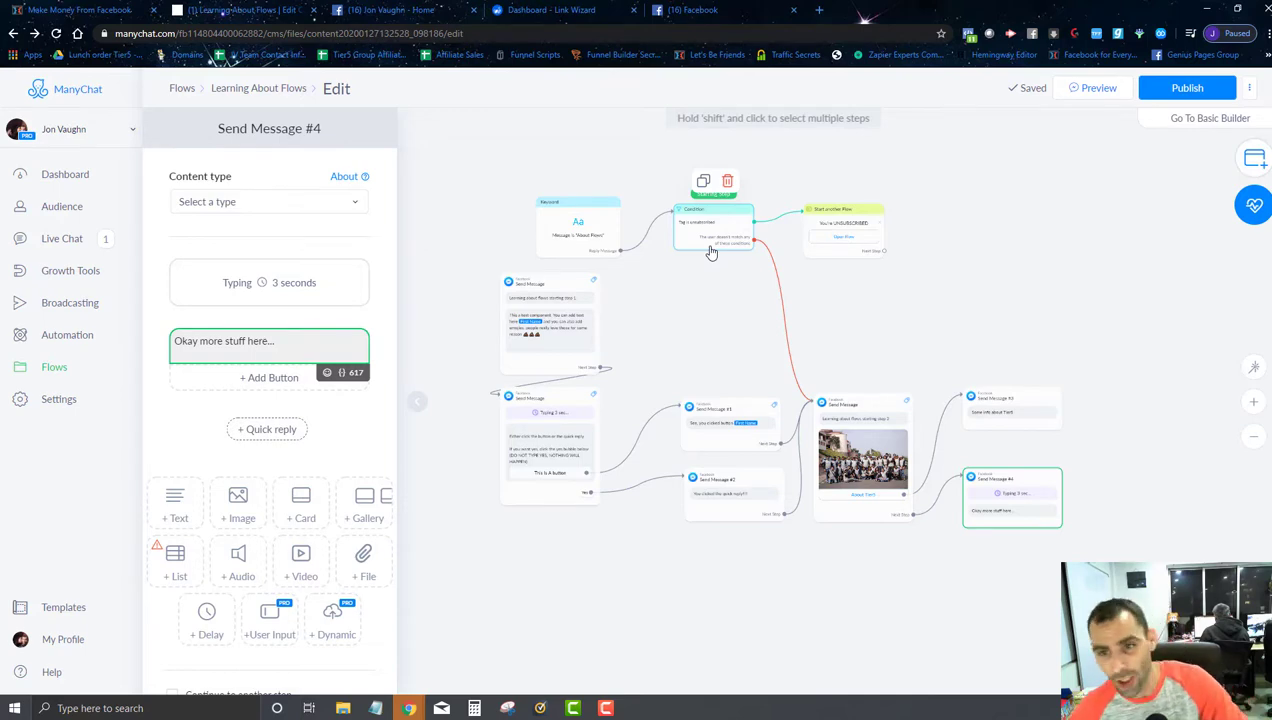
click(1184, 88)
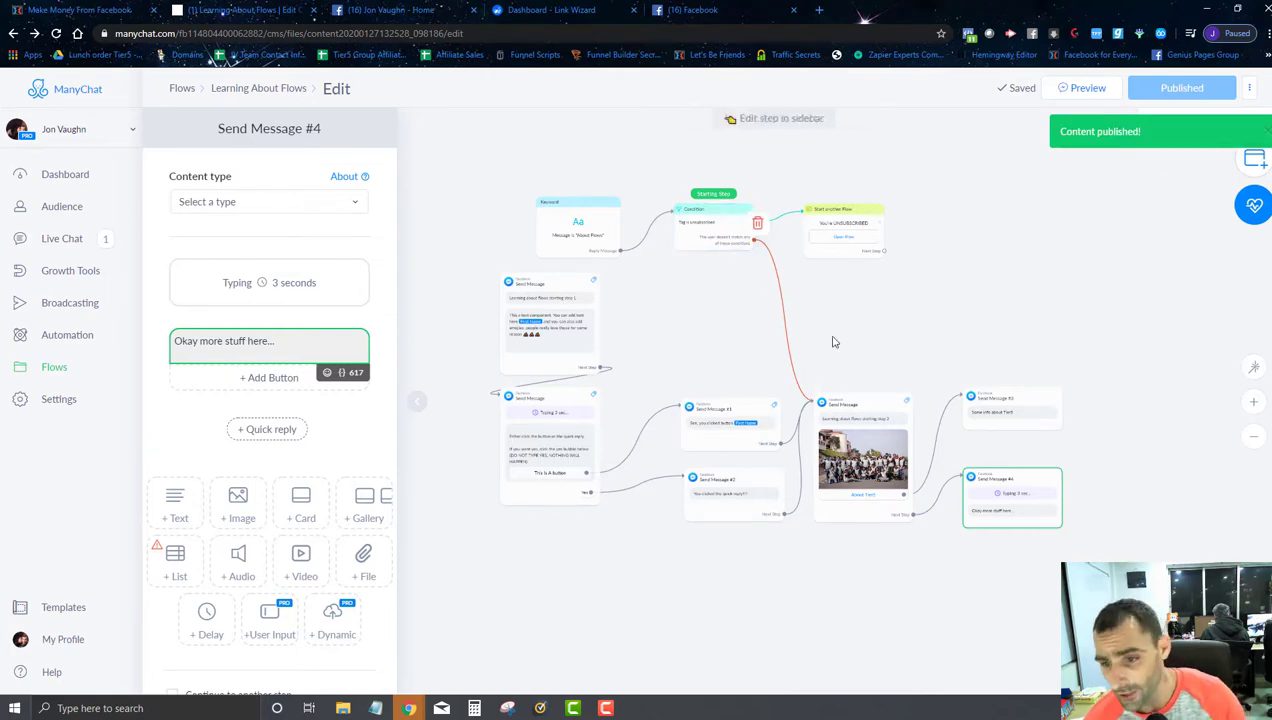
- Switch to Facebook, send "about flows" in the bot's chat and trigger the About Tier5 button under the group photo
click(717, 9)
click(875, 665)
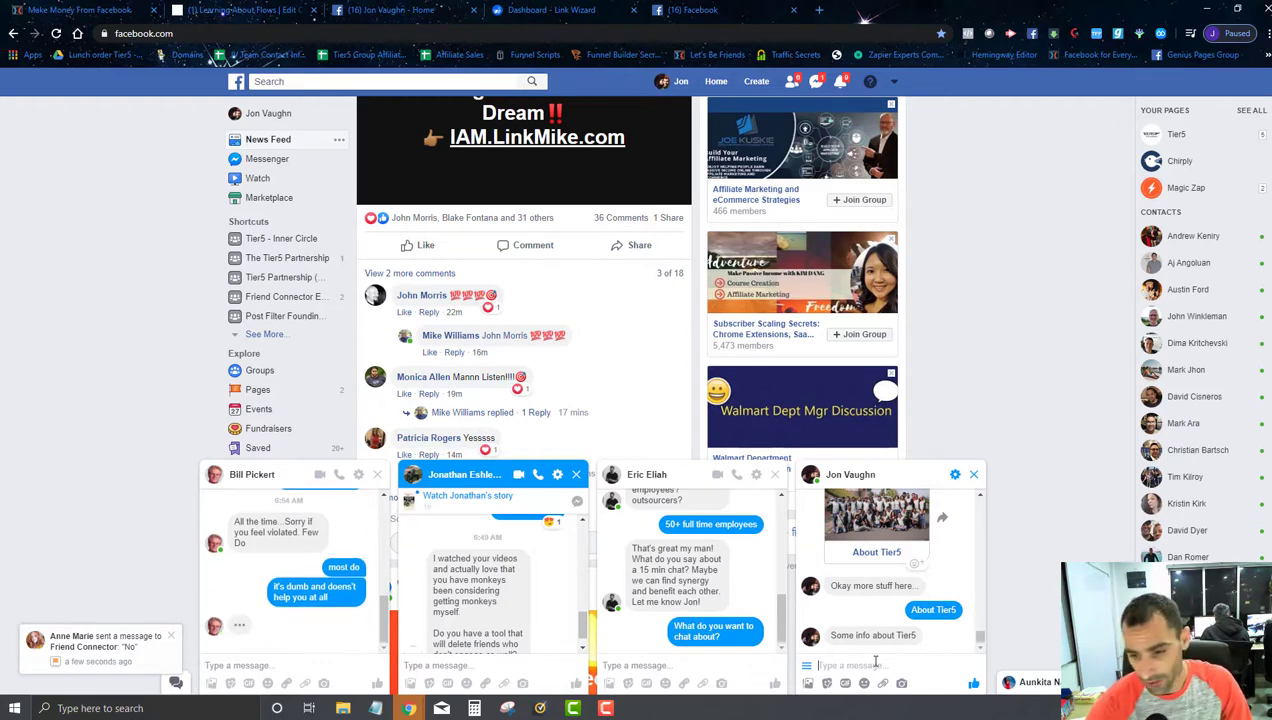
text(about flows)
key(Return)
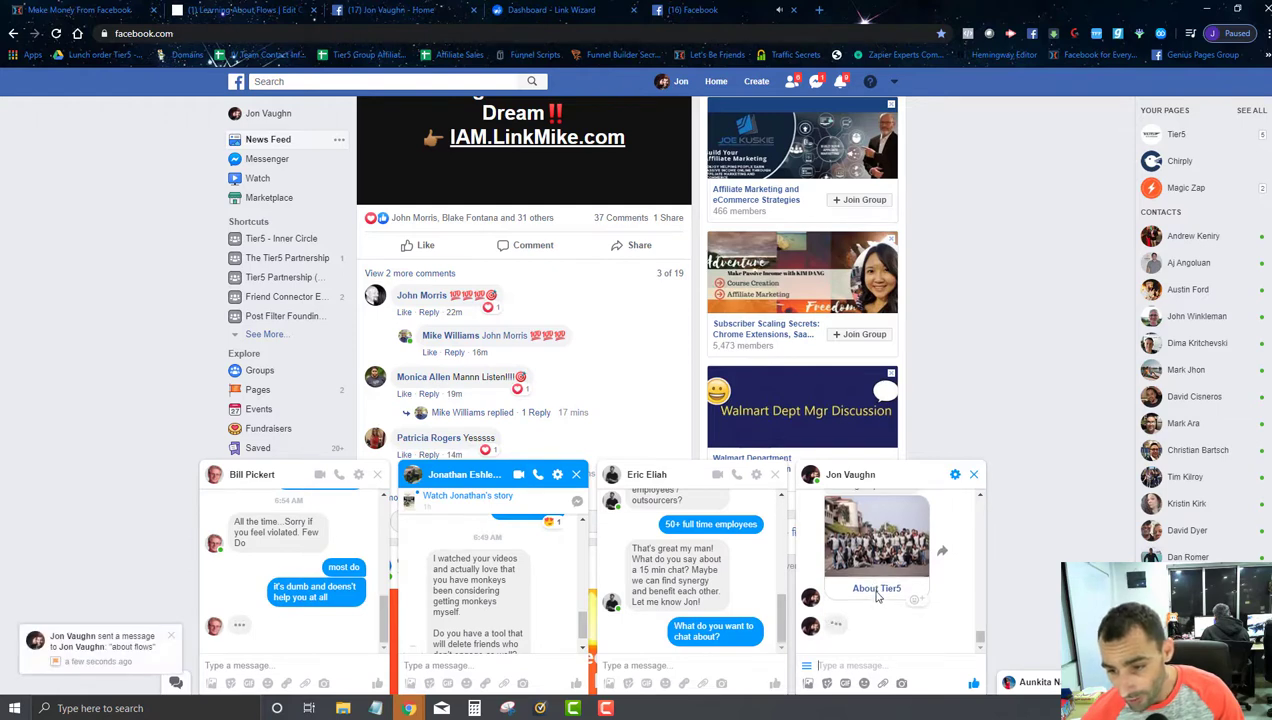
click(876, 589)
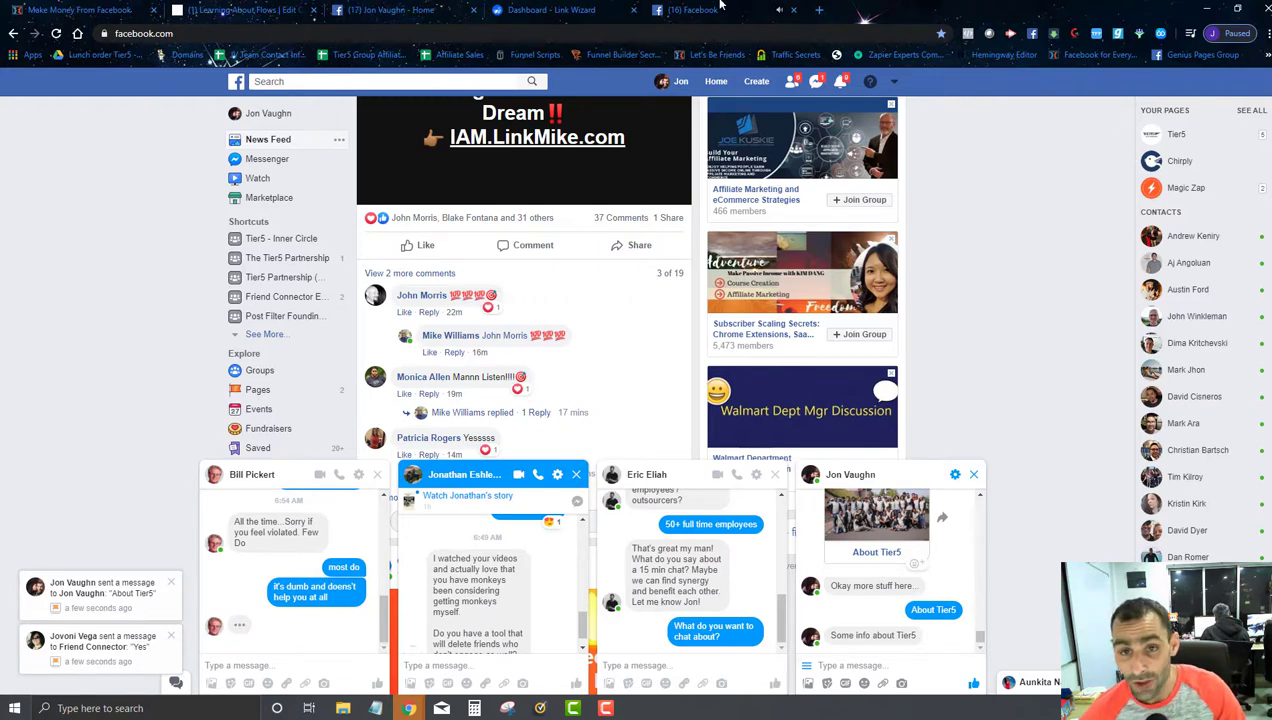
- Switch to ManyChat and add a 3-second typing delay and the text "More things" below the existing text in Send Message #4
click(212, 9)
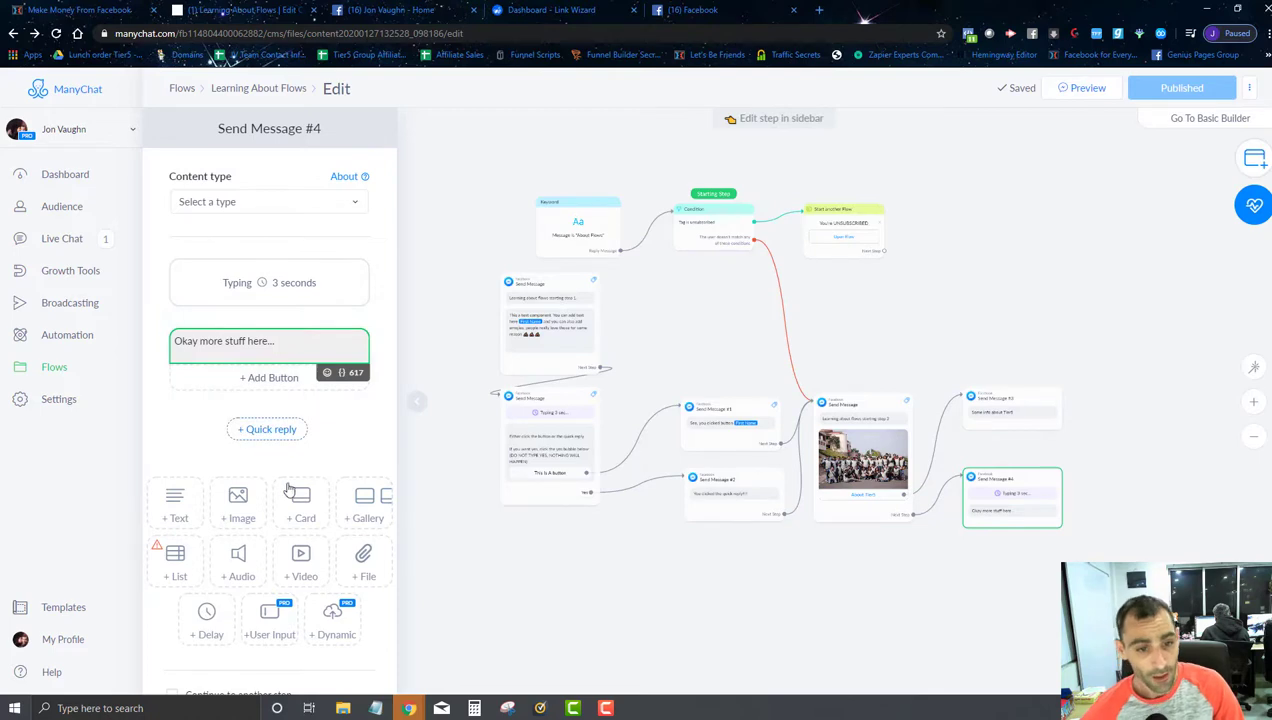
click(206, 616)
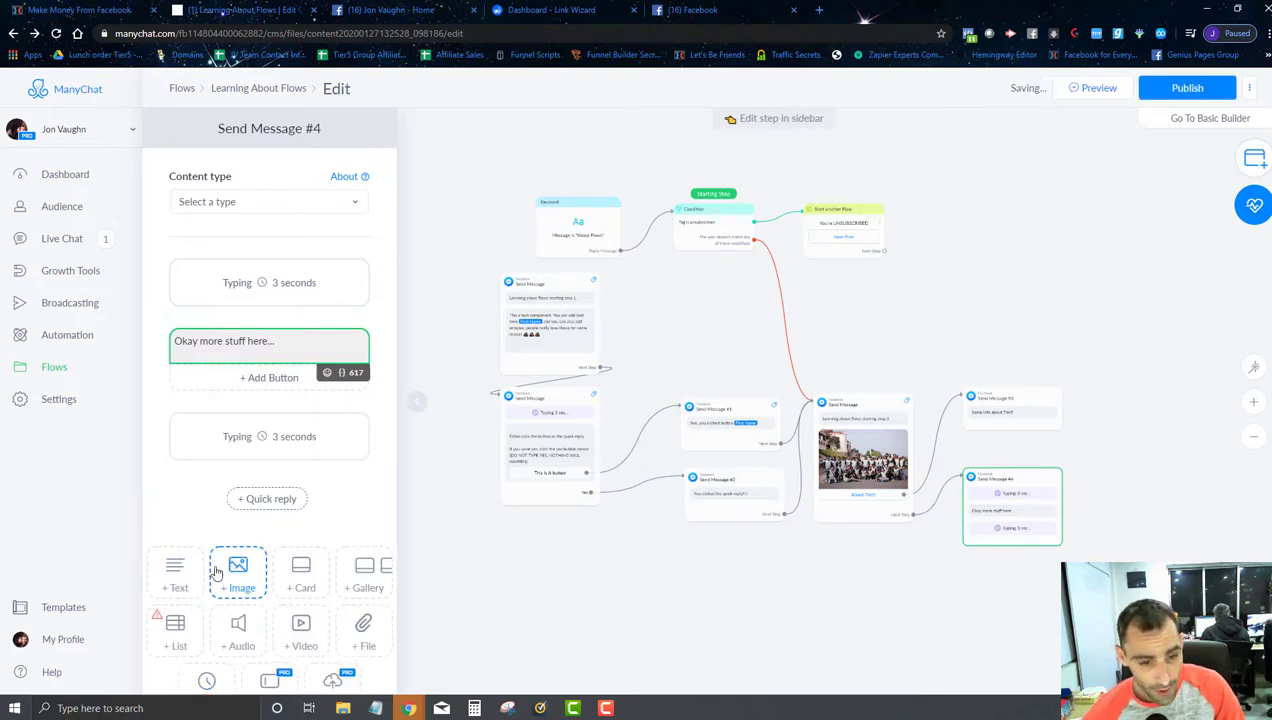
click(176, 578)
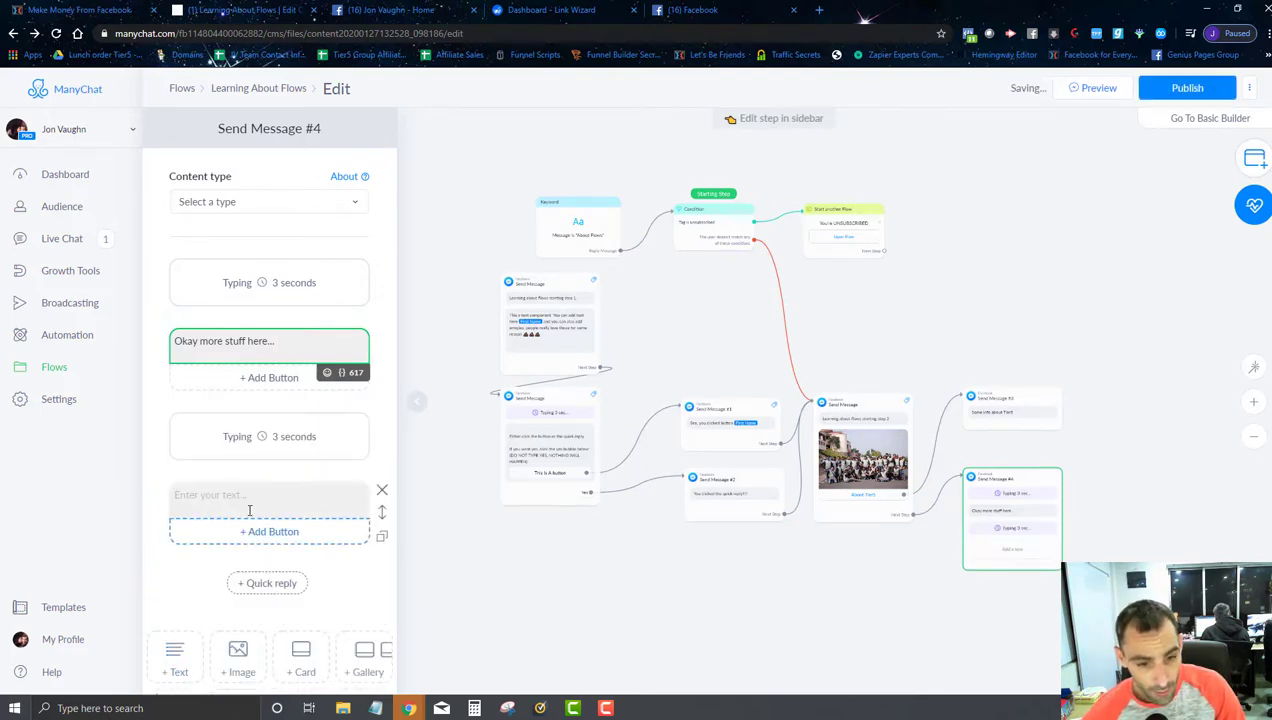
text(More things)
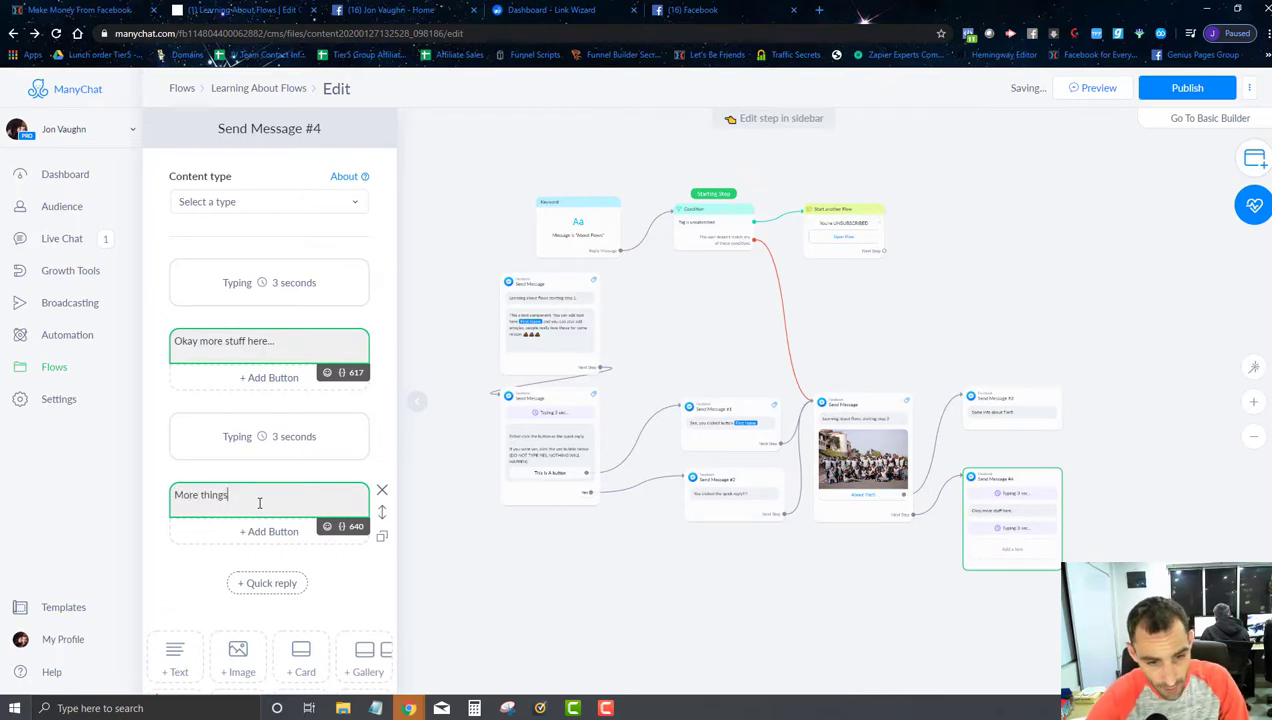
- Add another 3-second typing delay followed by the text "Even more things..." at the end of Send Message #4
scroll(275, 480, down, 3)
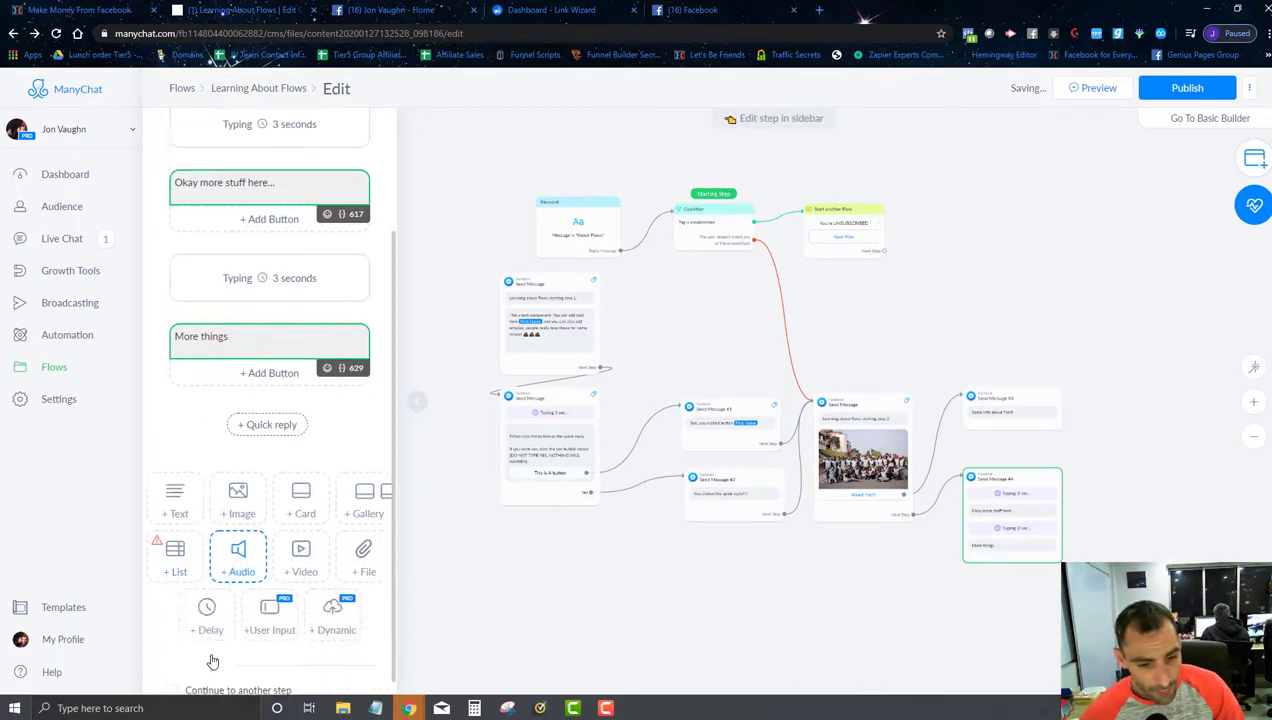
click(205, 605)
click(176, 545)
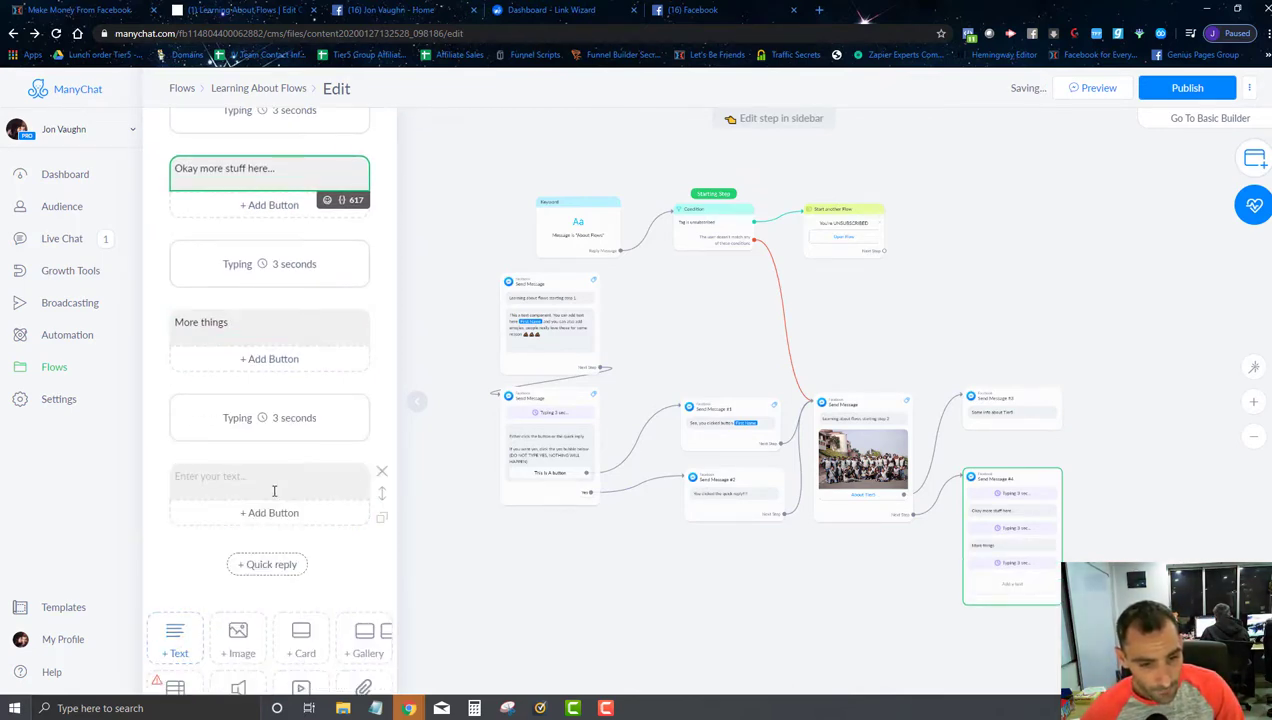
click(276, 482)
text(Even mnor)
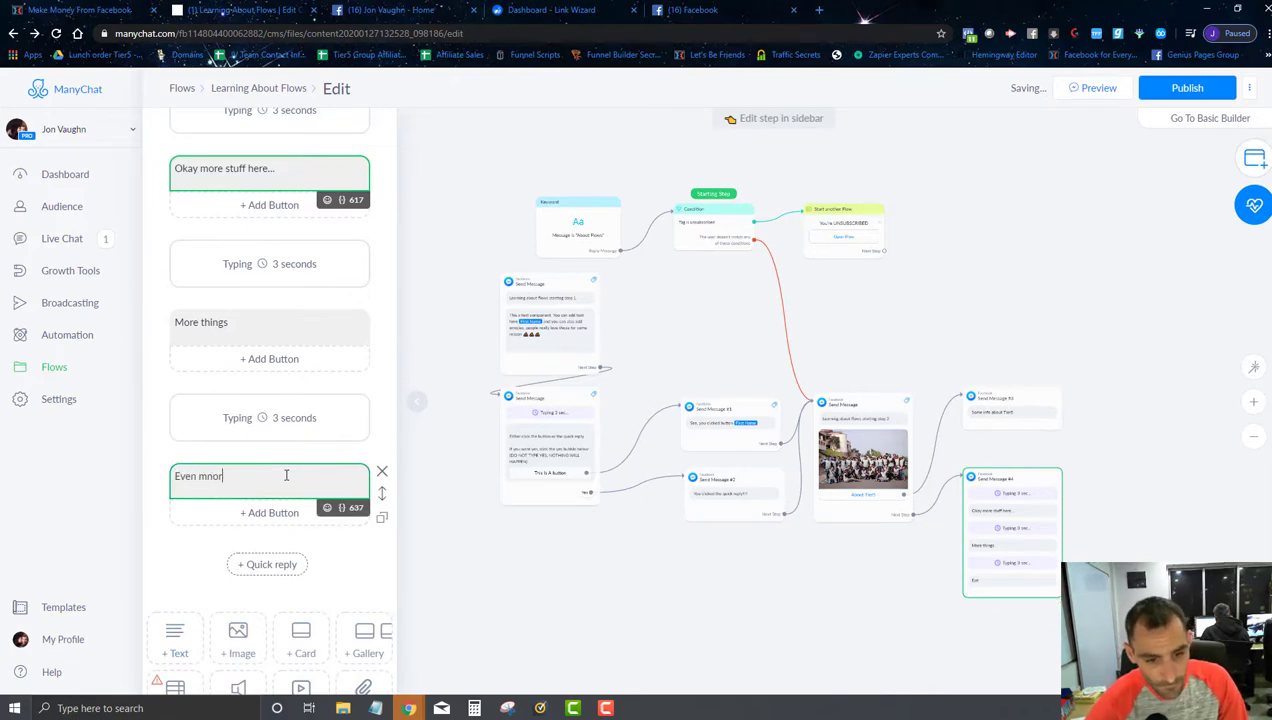
text( thigns)
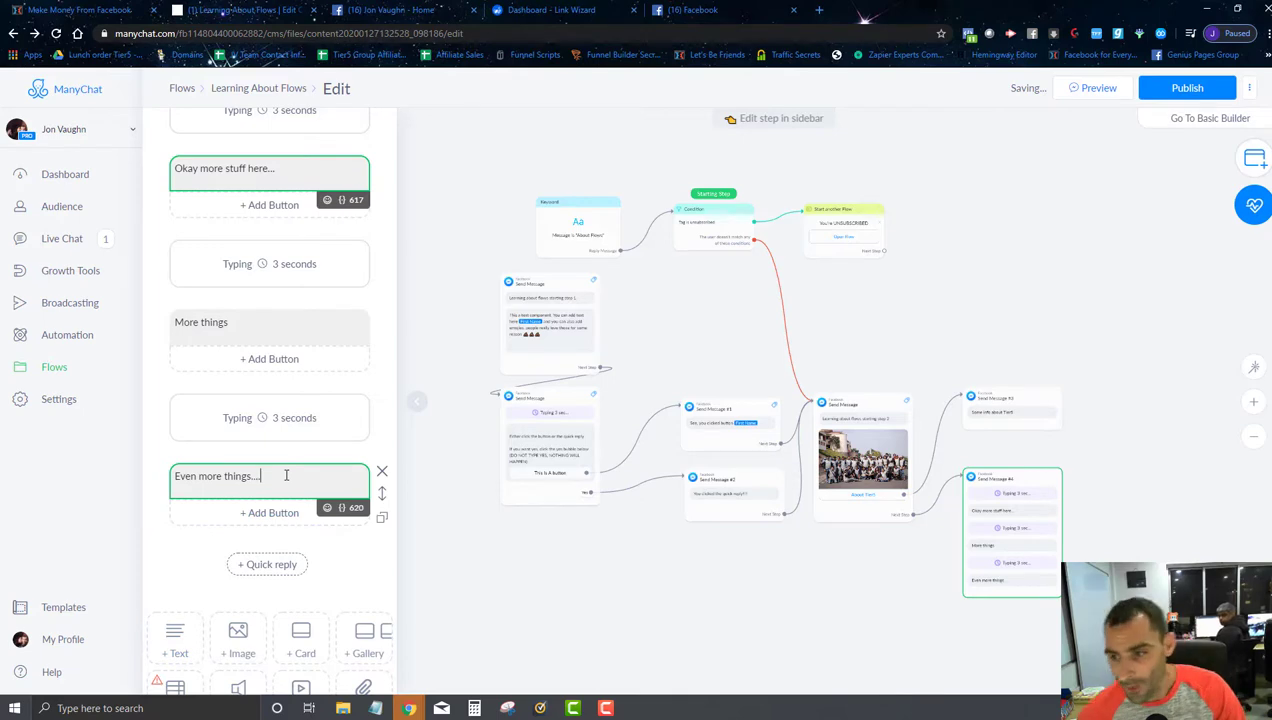
- Add a 3-second typing delay and the text "About tier5 things" to Send Message #3, and move the step up clear of Send Message #4
click(1020, 418)
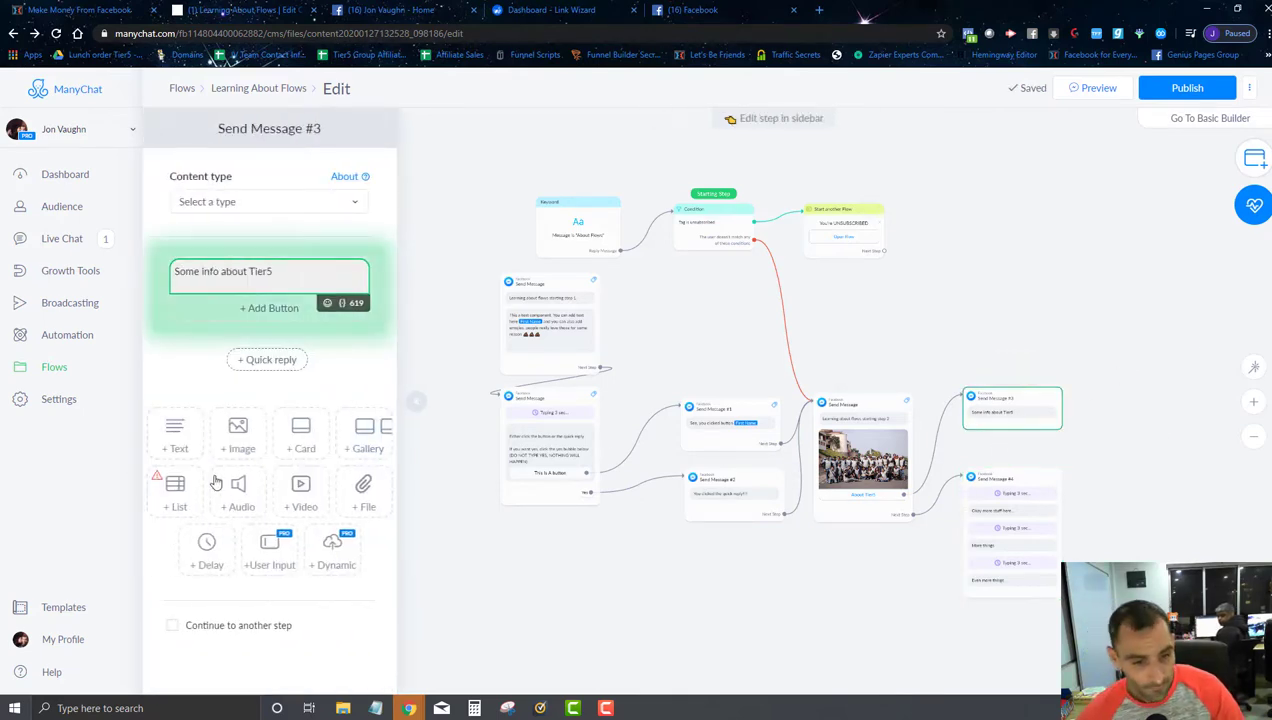
click(204, 552)
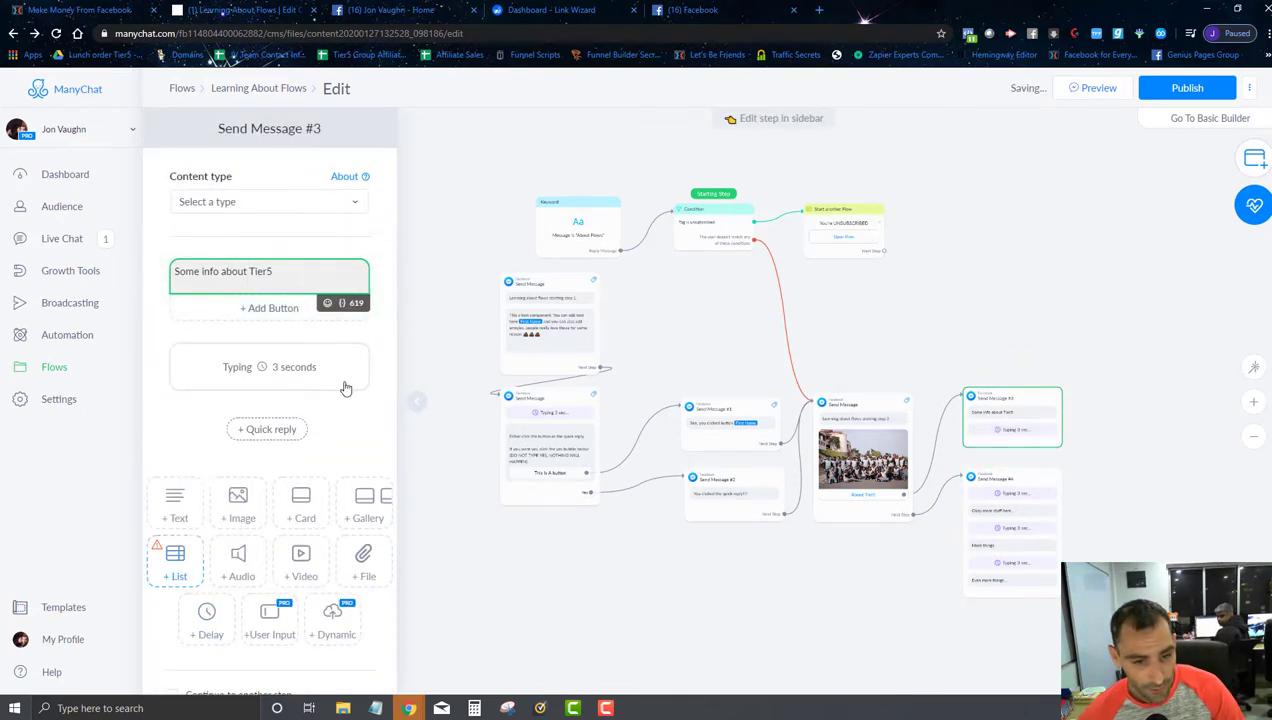
click(178, 508)
click(264, 428)
text(Ab)
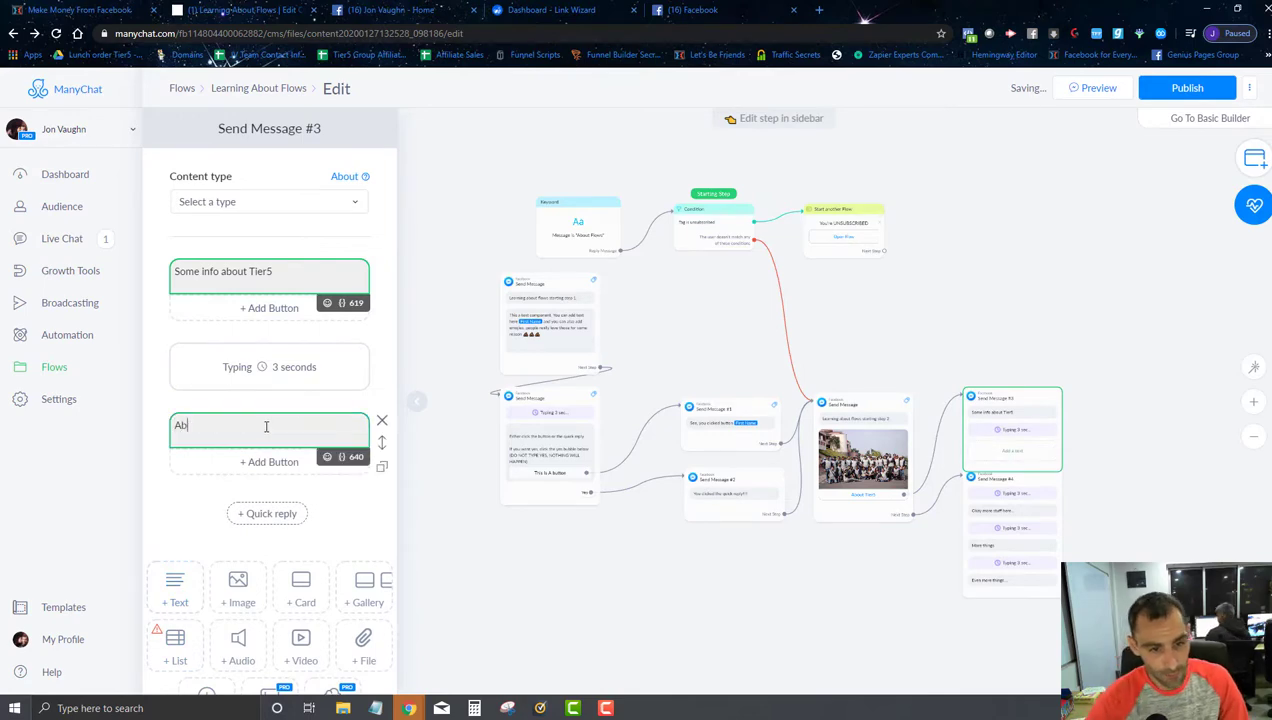
text(out tier5 thing)
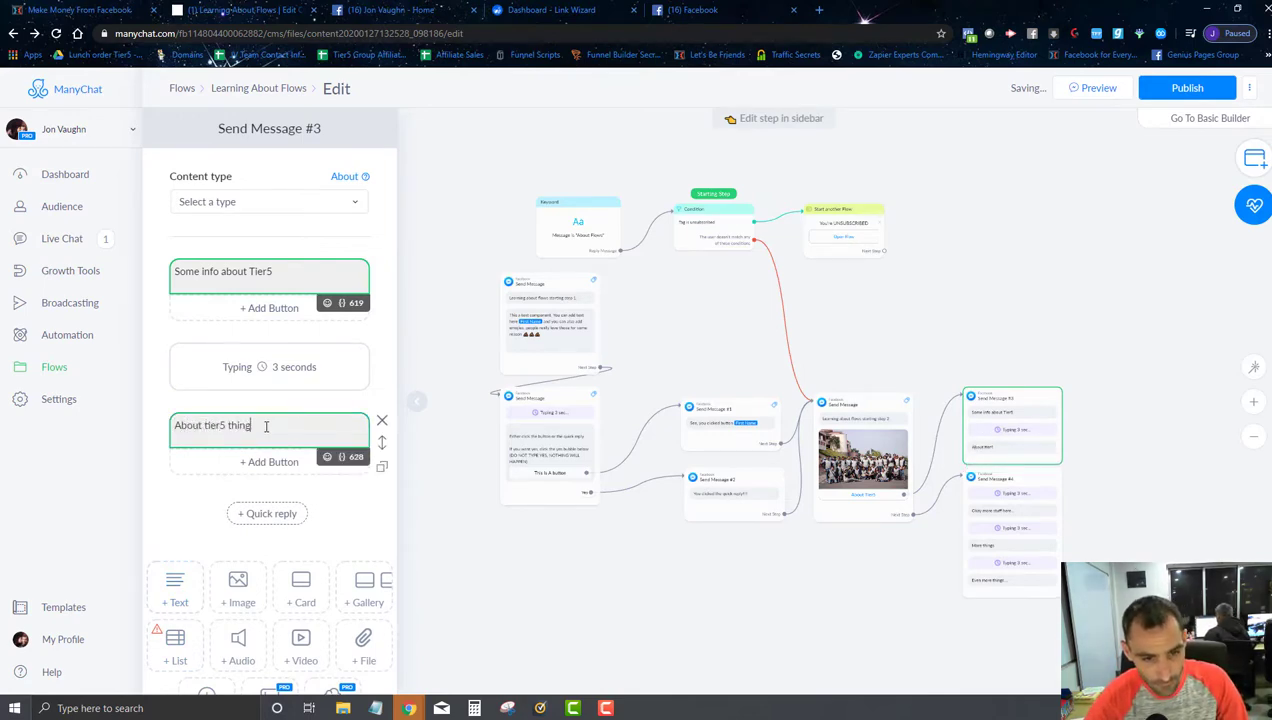
text(s)
click(548, 579)
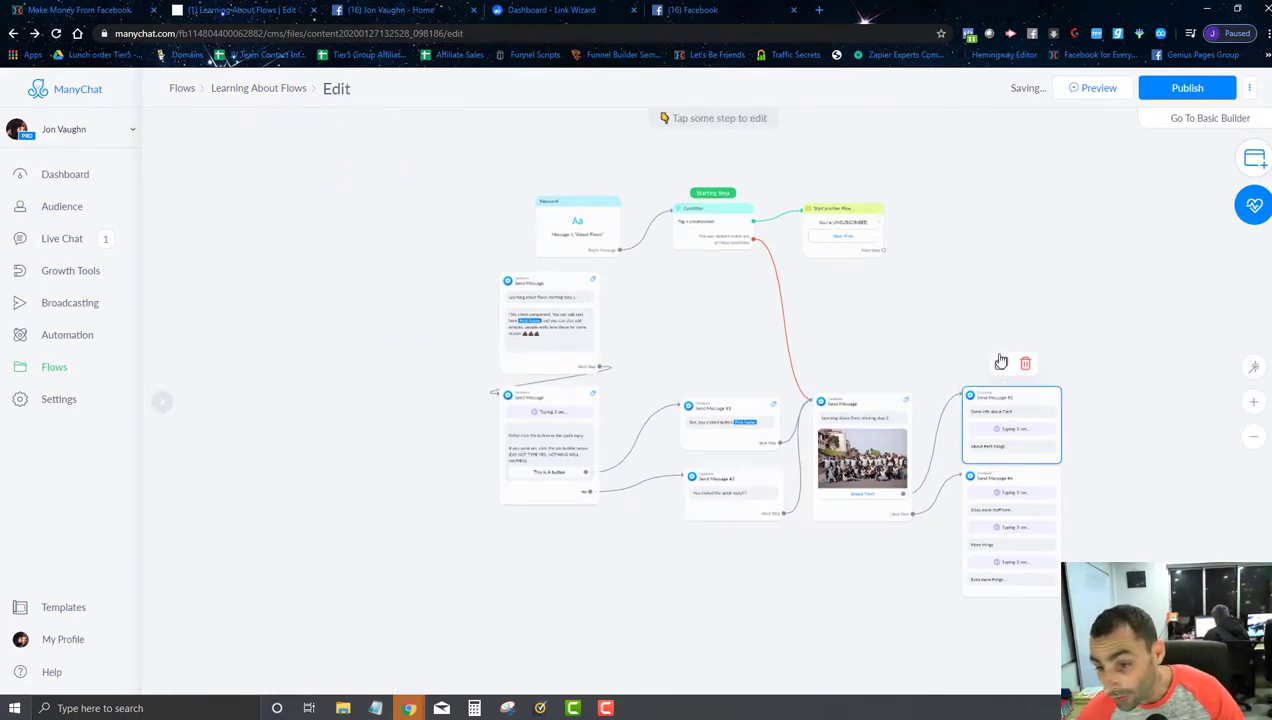
drag(1003, 399, 1007, 351)
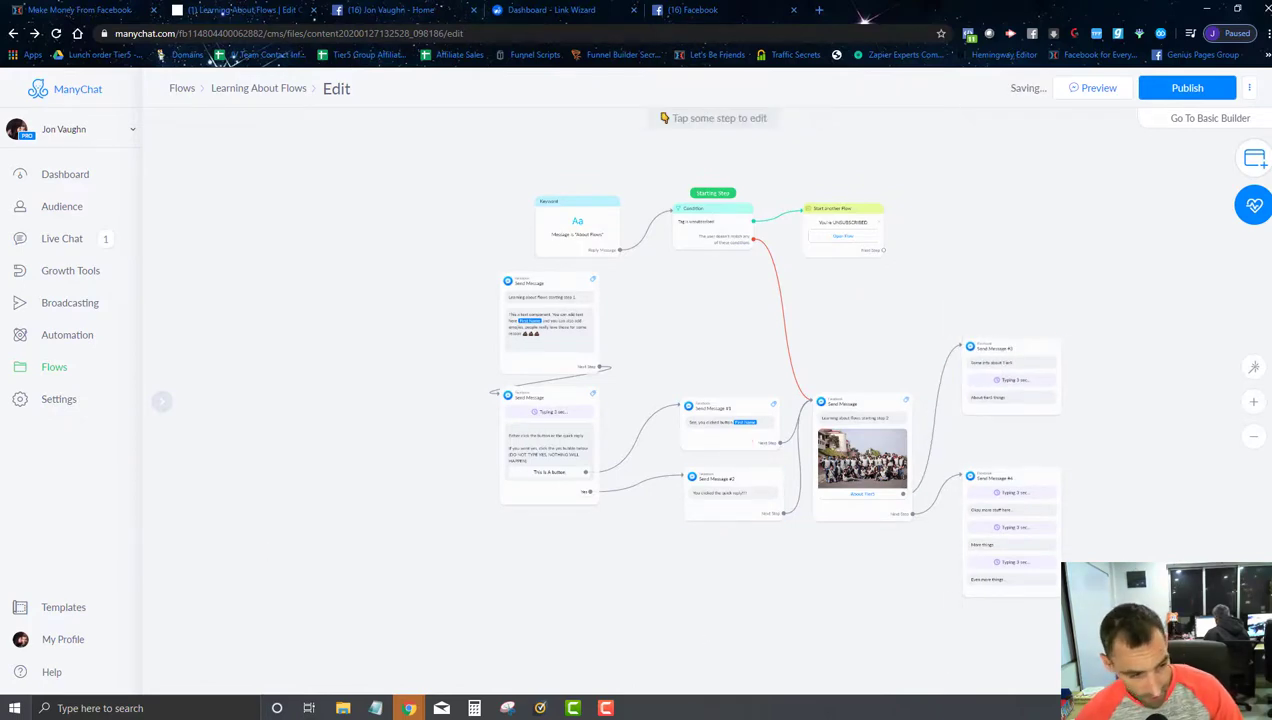
- Shift Send Message #3 slightly down on the canvas and publish the flow
scroll(625, 554, up, 5)
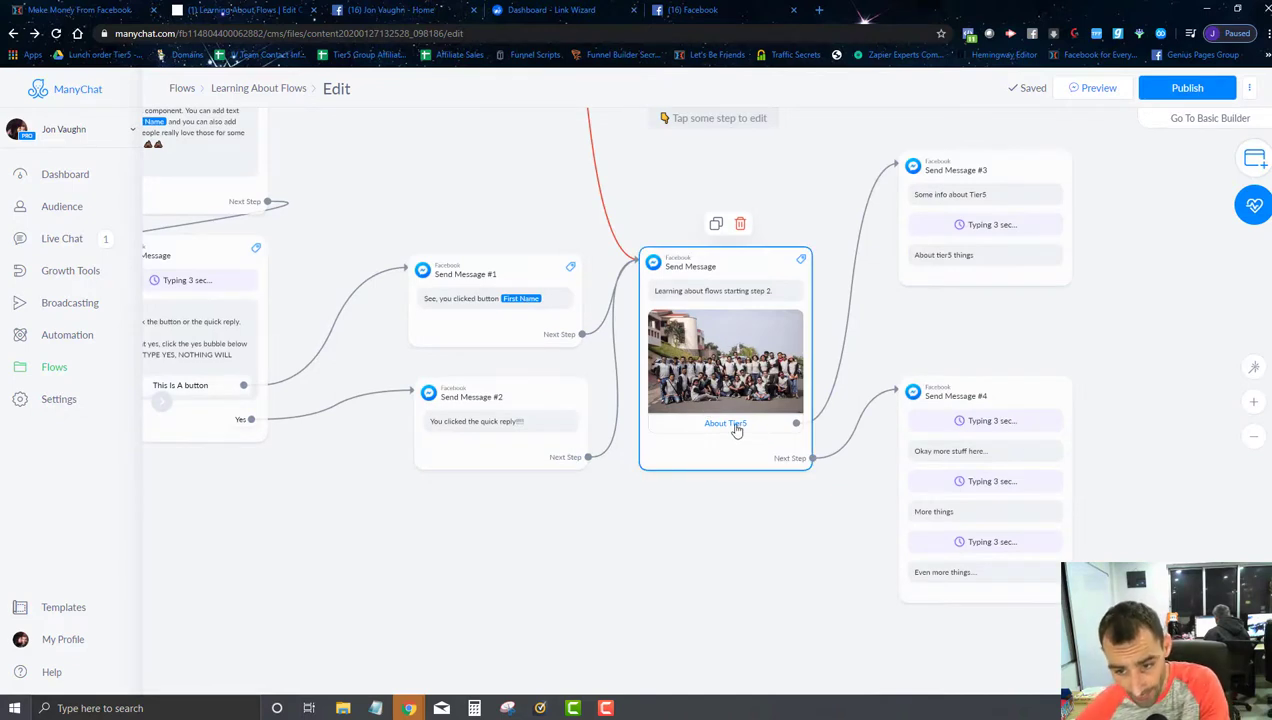
drag(1000, 170, 995, 183)
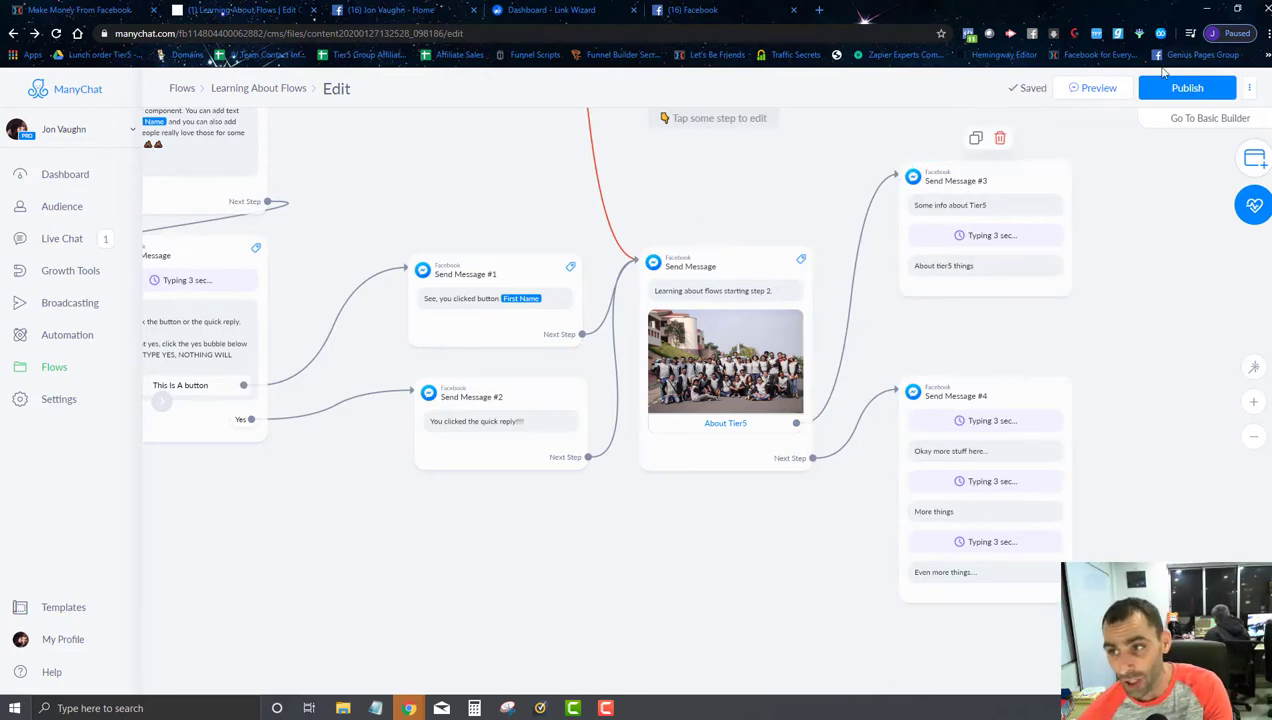
click(1187, 88)
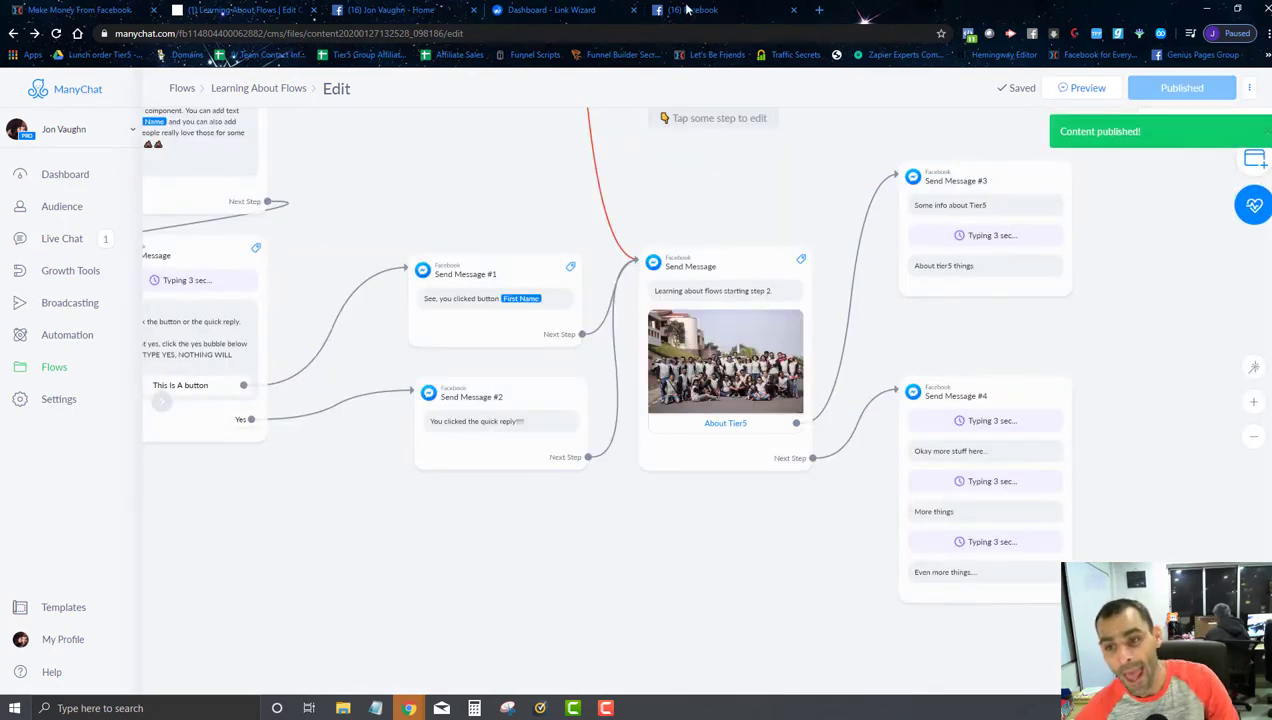
- Switch to Facebook, send "about flows" in the bot's chat and trigger the About Tier5 button before the typing delay ends
click(714, 9)
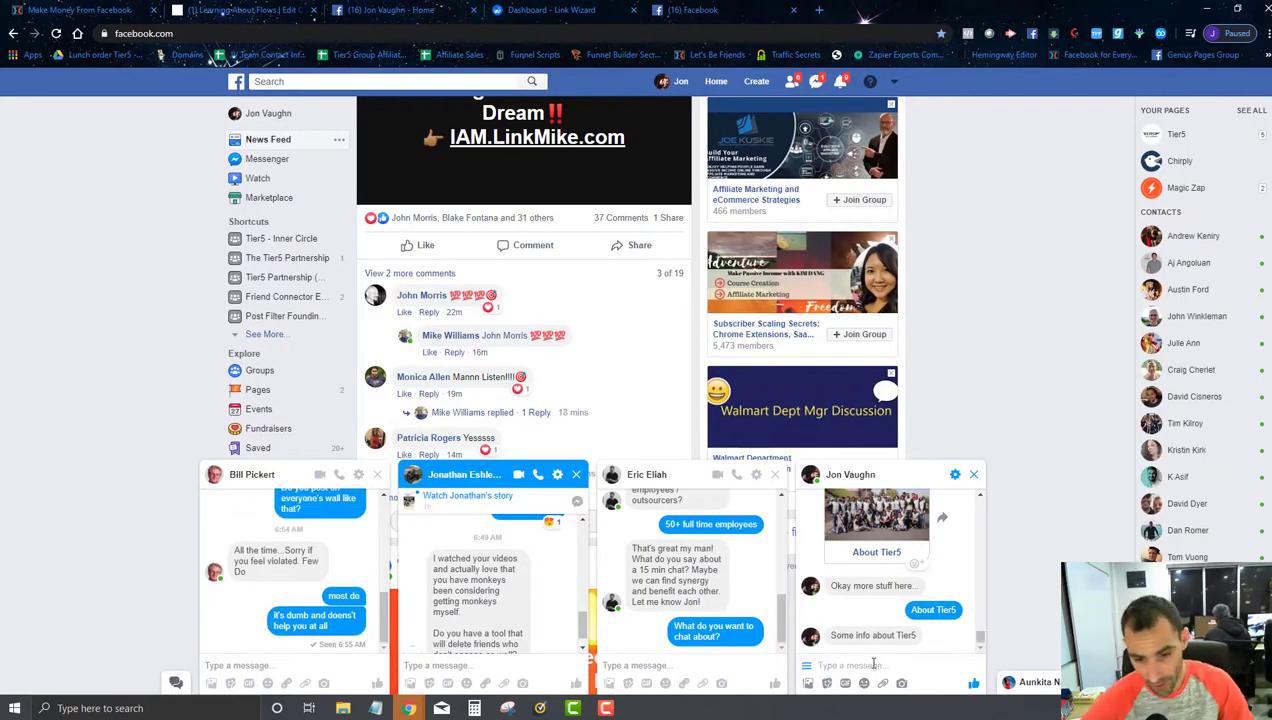
text(about flows)
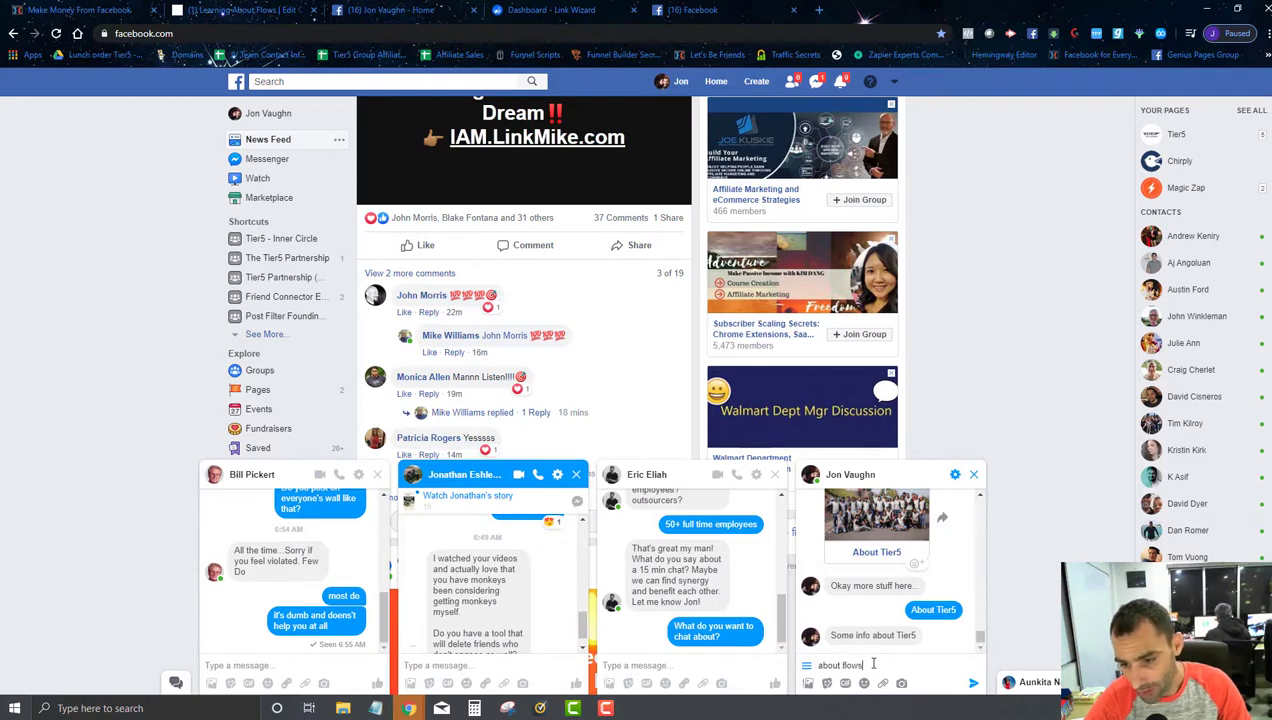
key(Return)
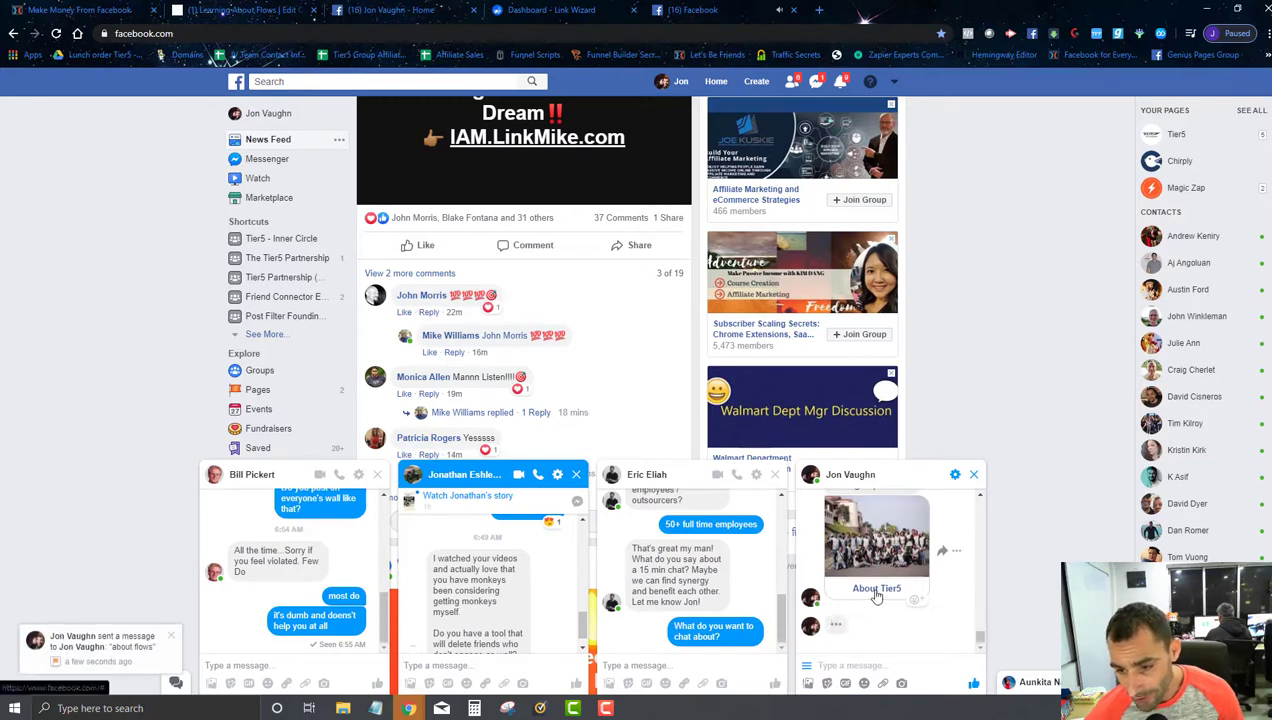
click(876, 590)
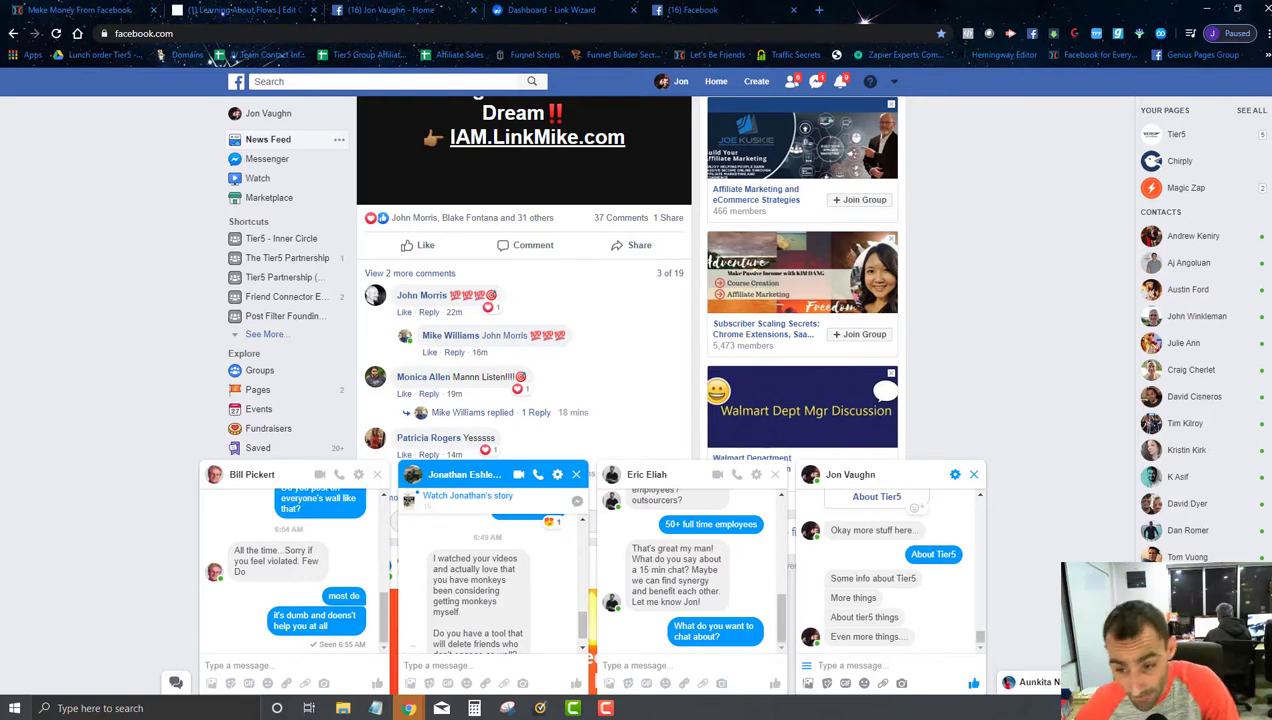
- Switch to ManyChat, space Send Message #3 and Send Message #4 further apart, and delete Send Message #3
click(257, 8)
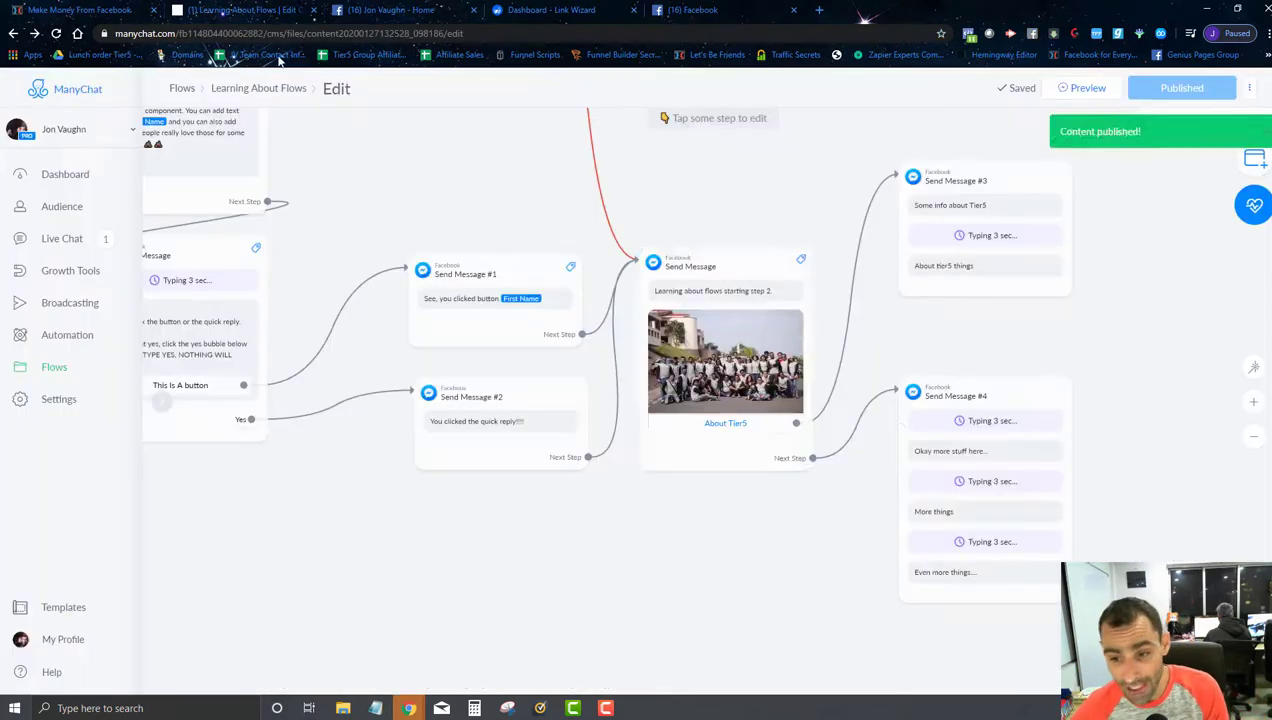
drag(966, 438, 950, 443)
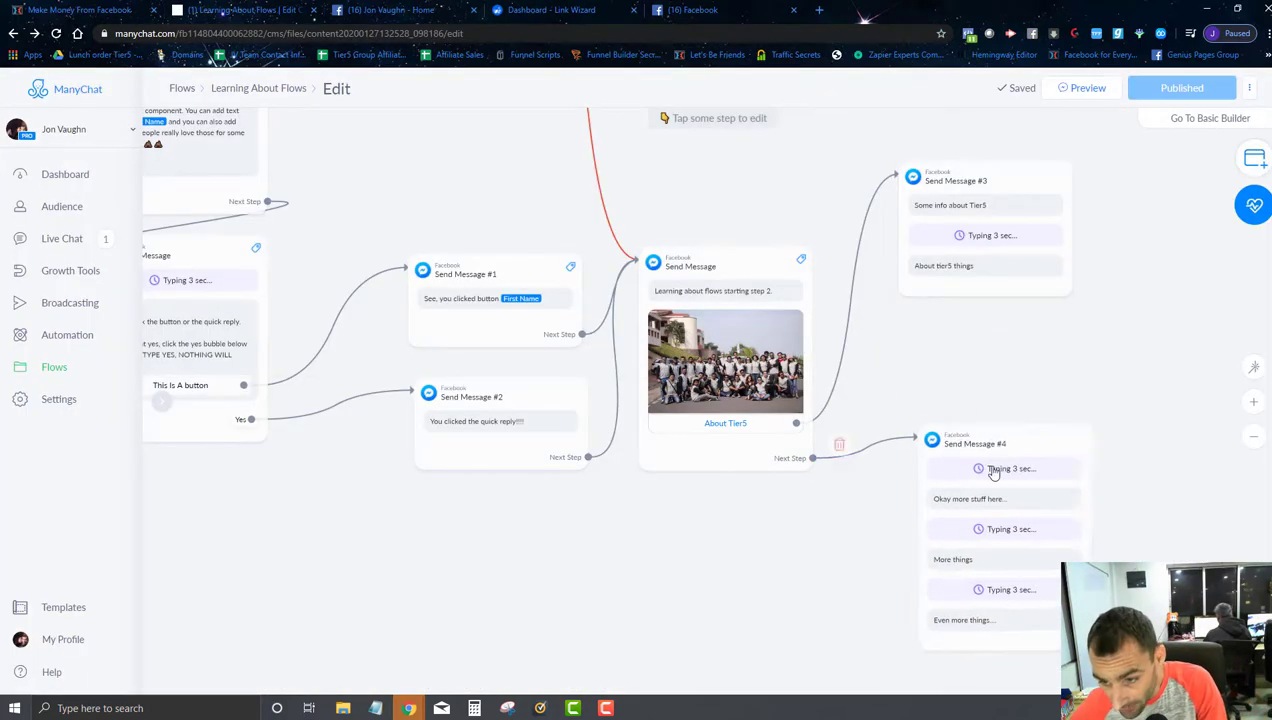
drag(1016, 210, 1050, 188)
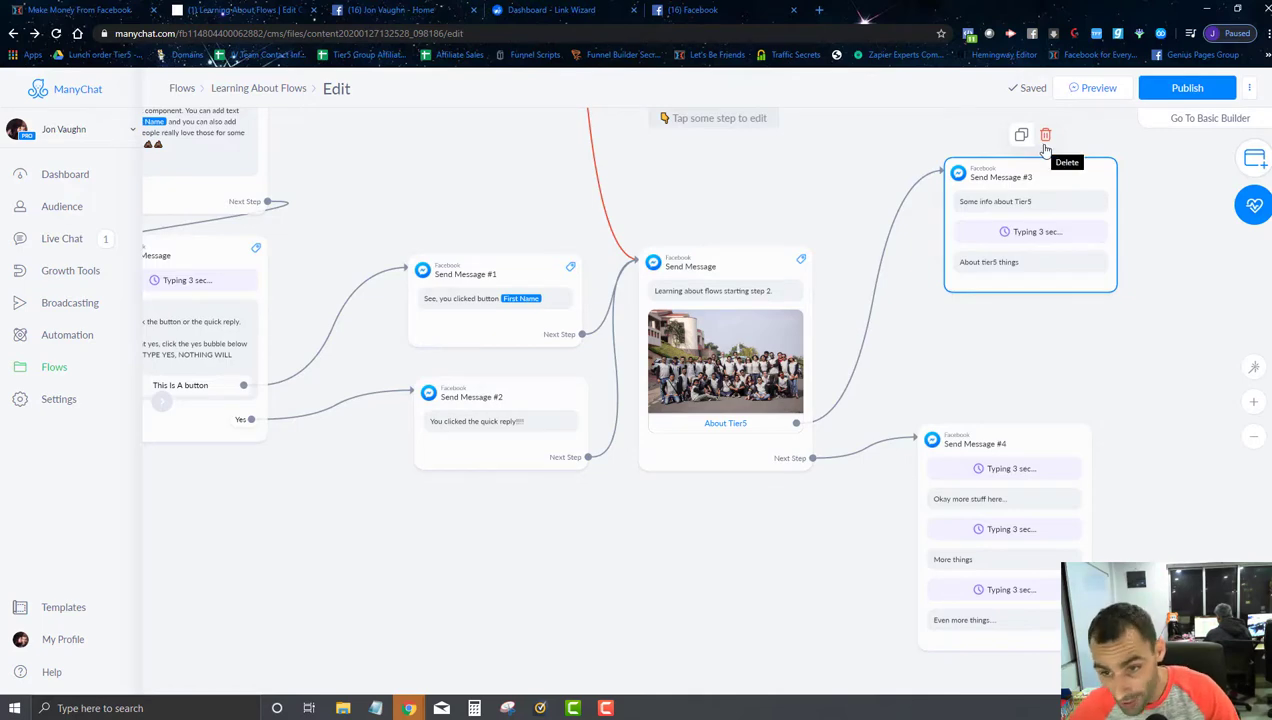
click(1045, 135)
click(740, 152)
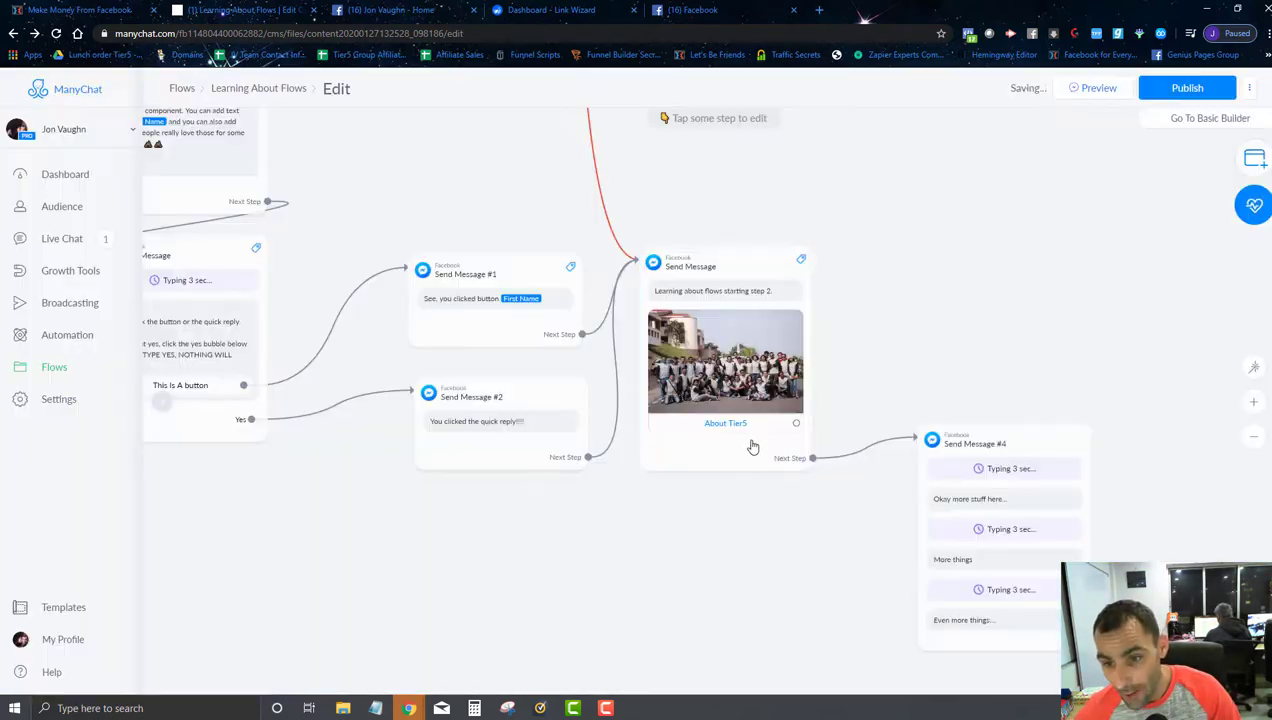
- Delete the About Tier5 button under the group photo and remove the Send Message #4 step
click(748, 432)
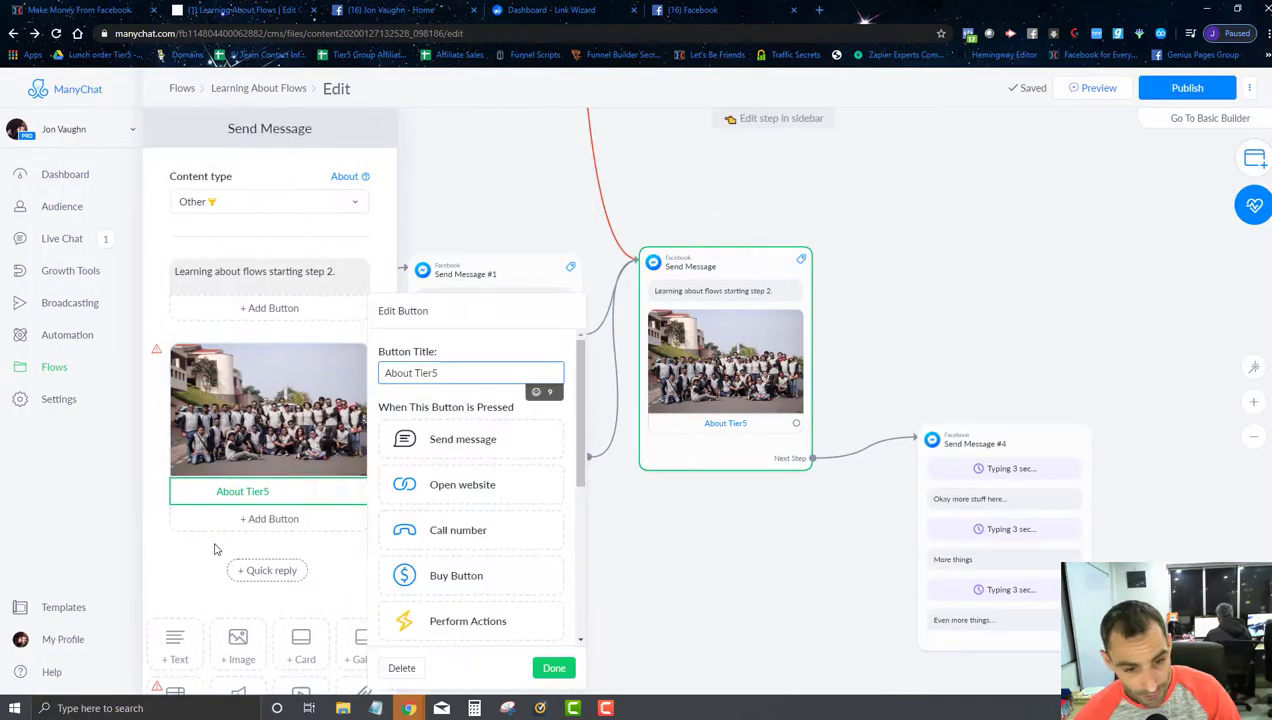
click(401, 668)
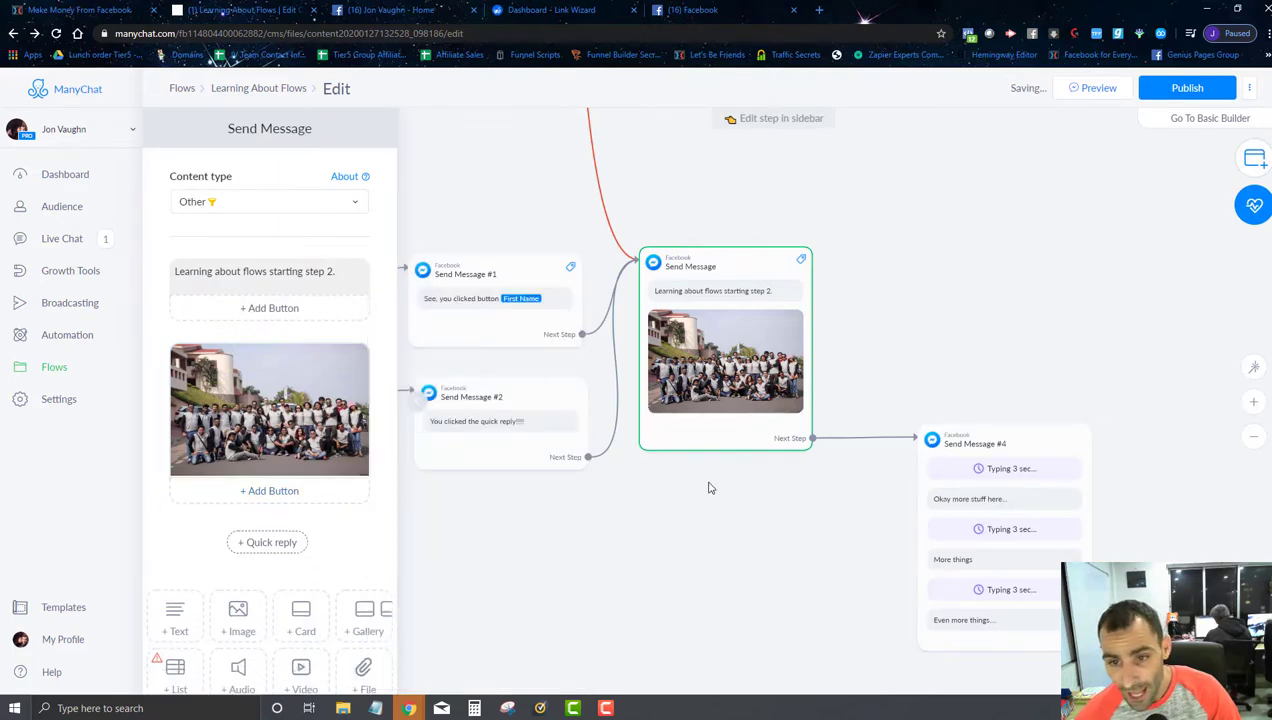
drag(673, 584, 645, 431)
scroll(722, 430, up, 2)
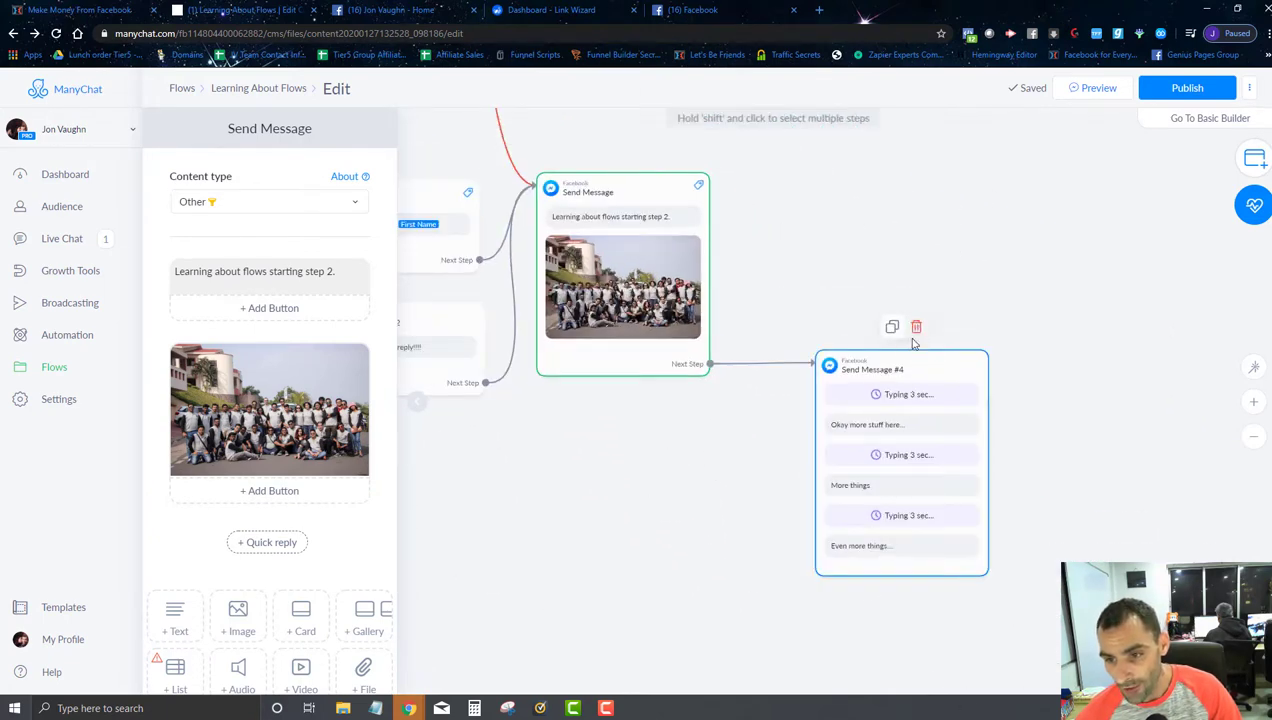
click(916, 327)
key(Return)
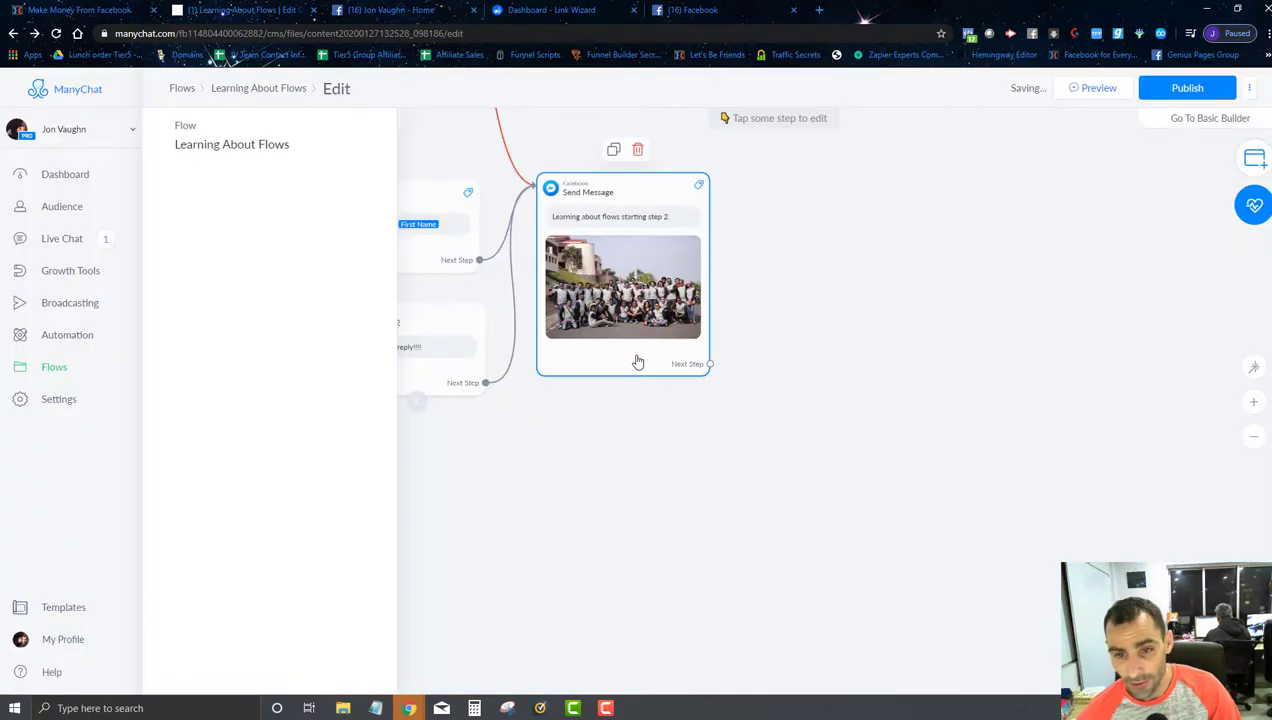
- Add a gallery component below the group photo in the "Learning about flows starting step 2." message
click(640, 355)
scroll(345, 365, down, 2)
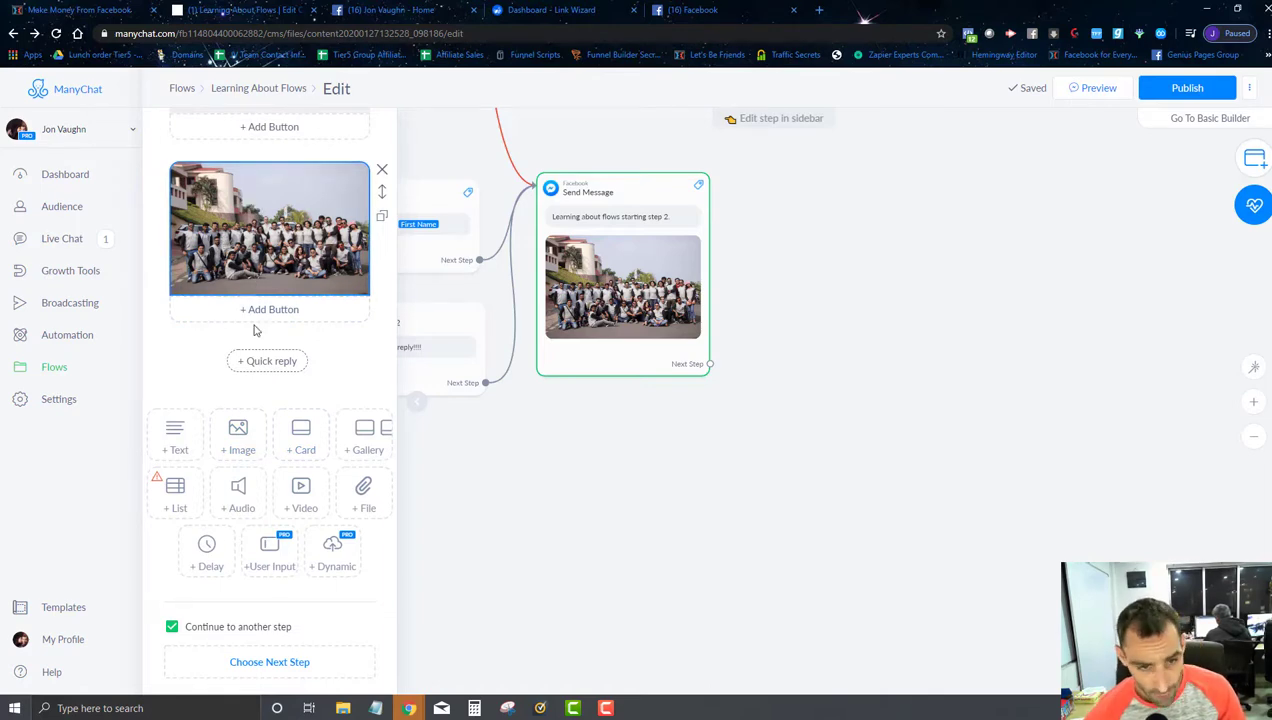
click(370, 442)
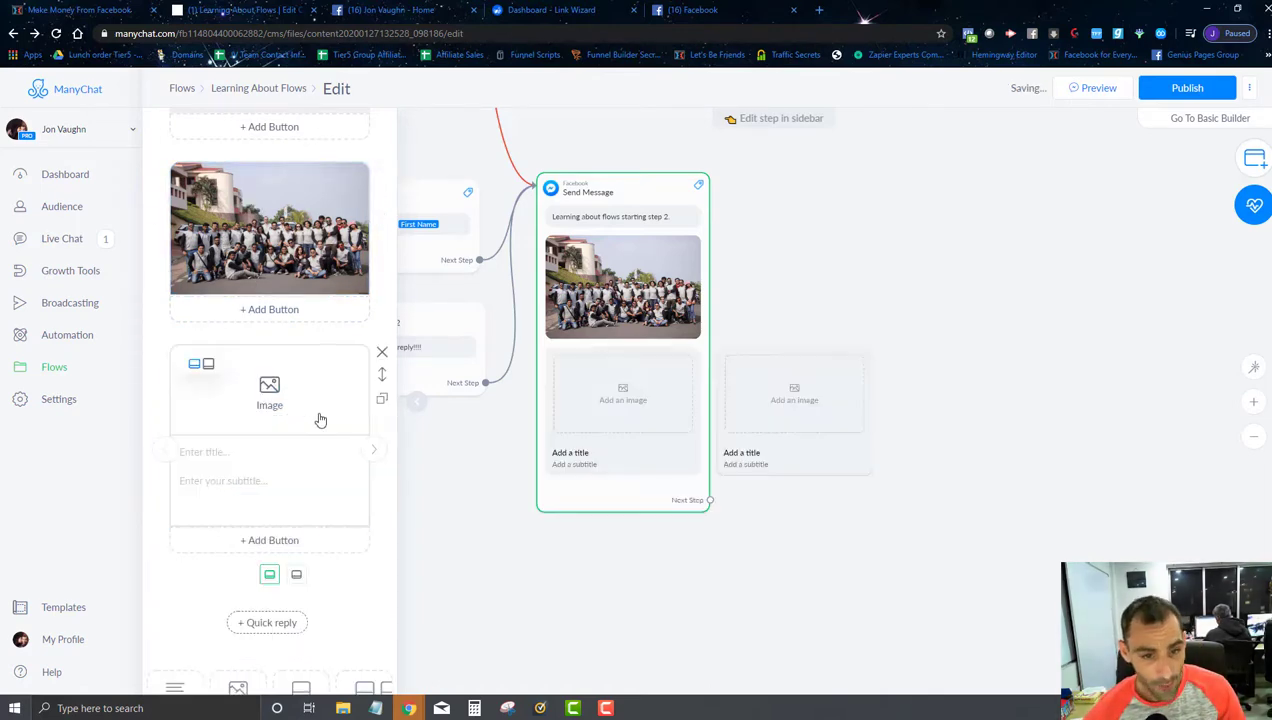
- Upload the warning image from the social posts folder to the first card of the gallery
click(278, 400)
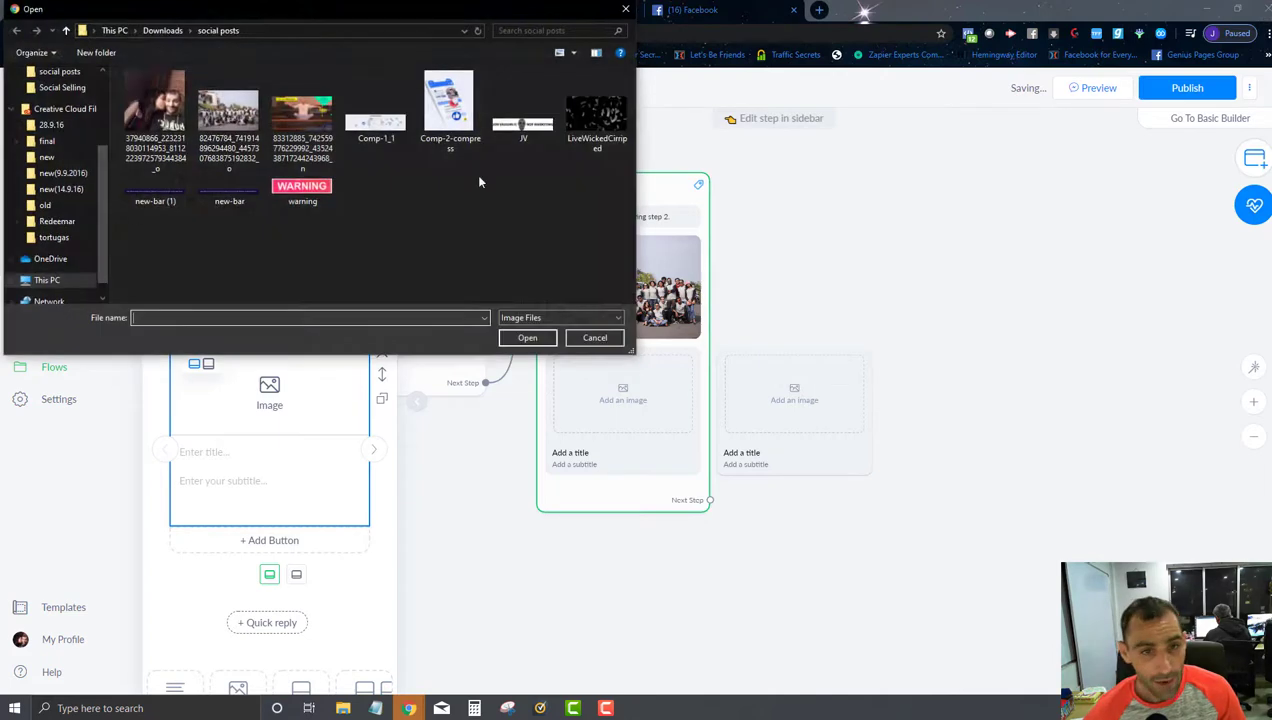
click(302, 140)
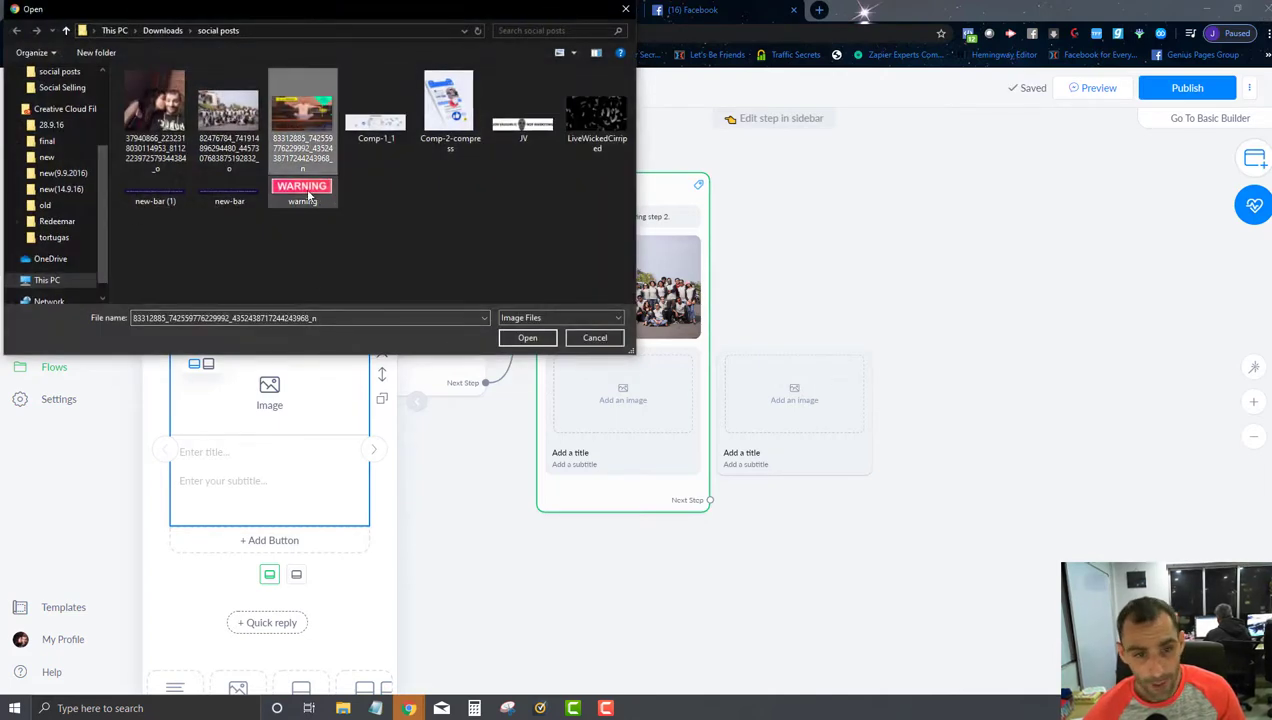
click(302, 190)
click(527, 337)
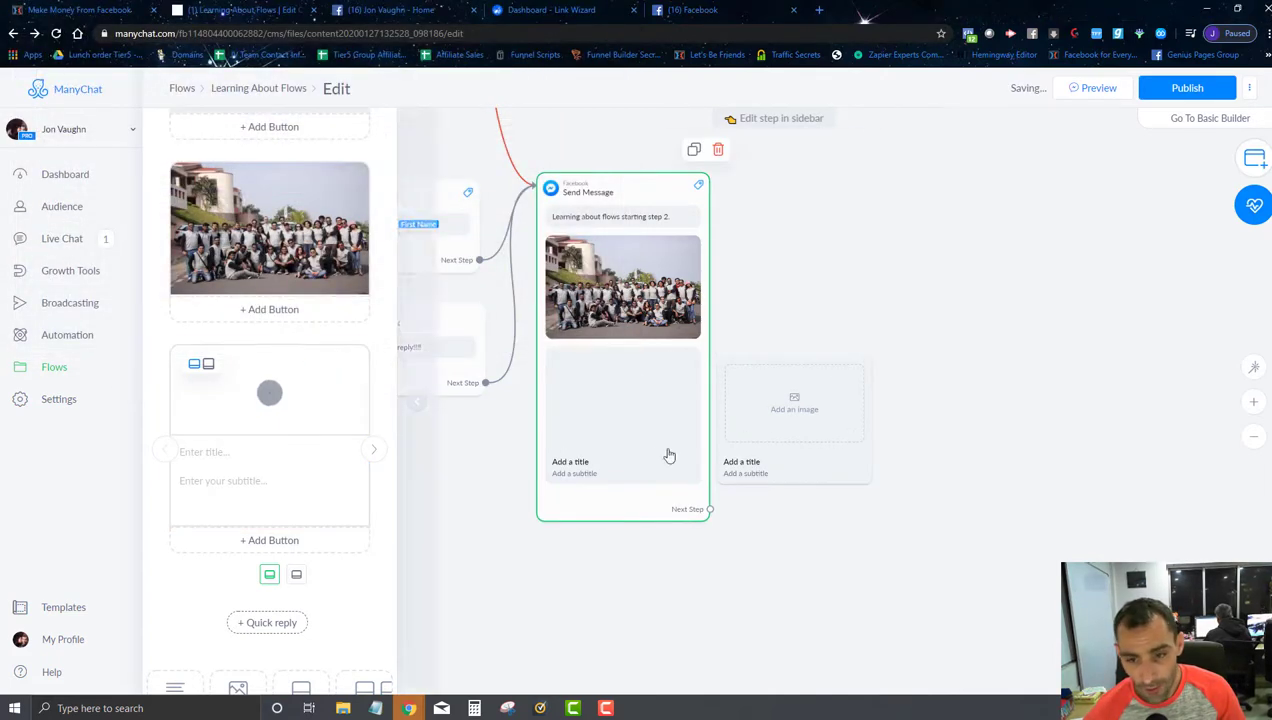
- Give the first gallery card the title "Some Title" and the subtitle "Some info here"
click(233, 456)
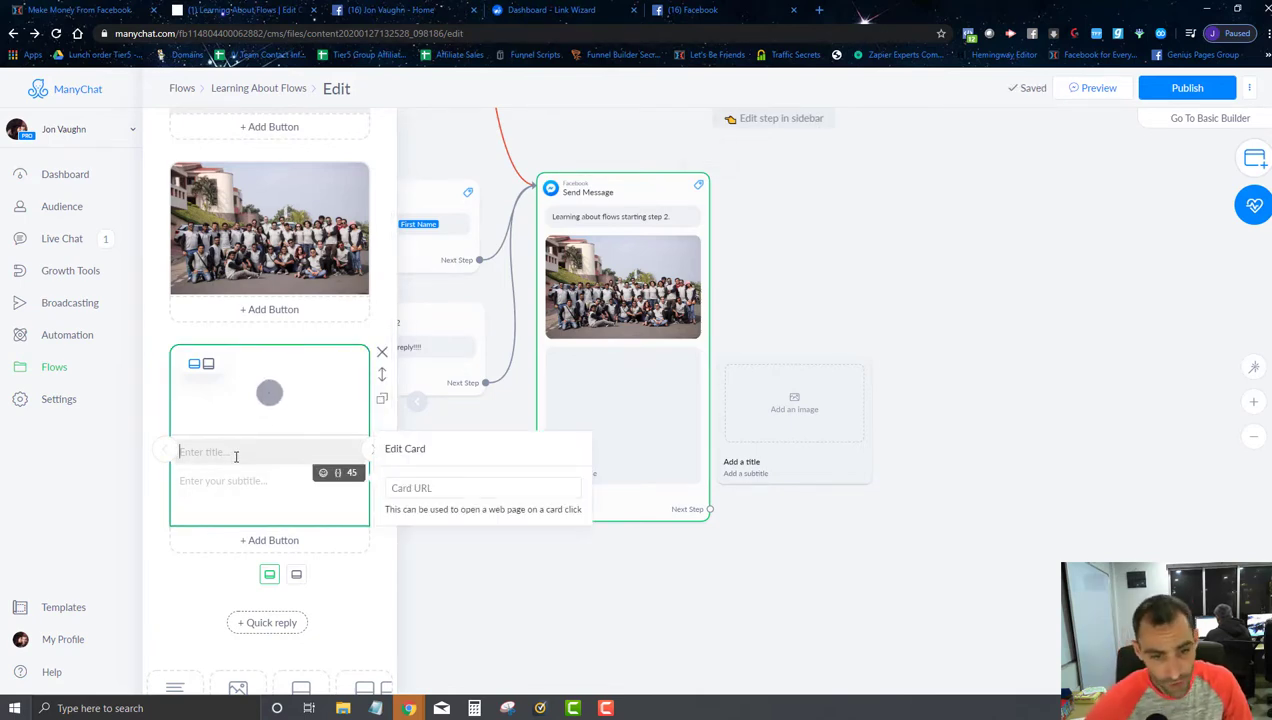
text(Some Title)
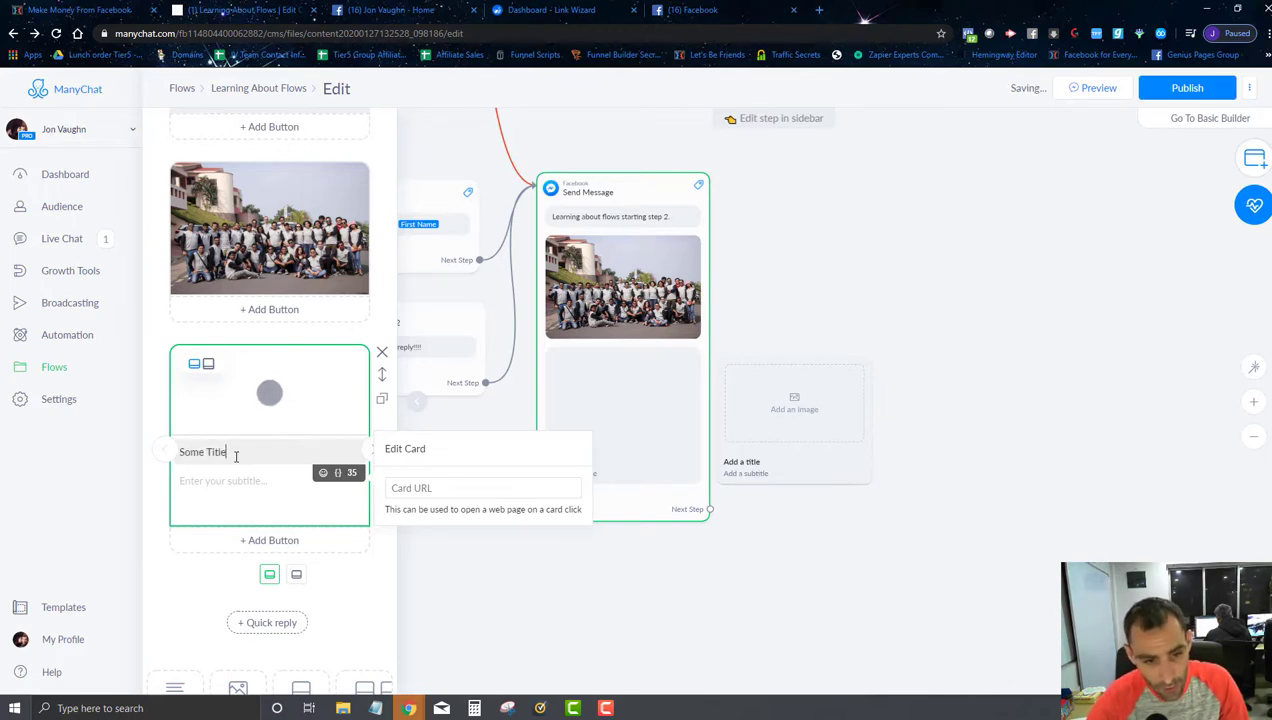
click(222, 482)
text(Some info)
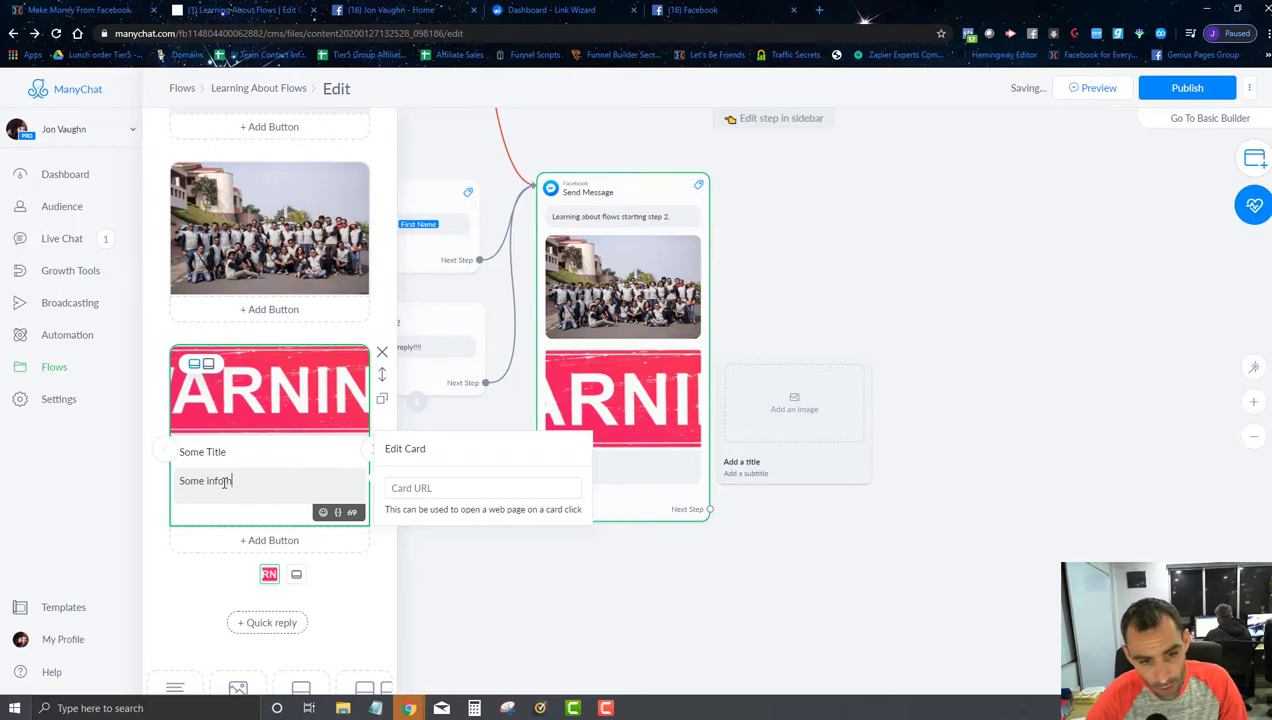
text(h)
key(BackSpace)
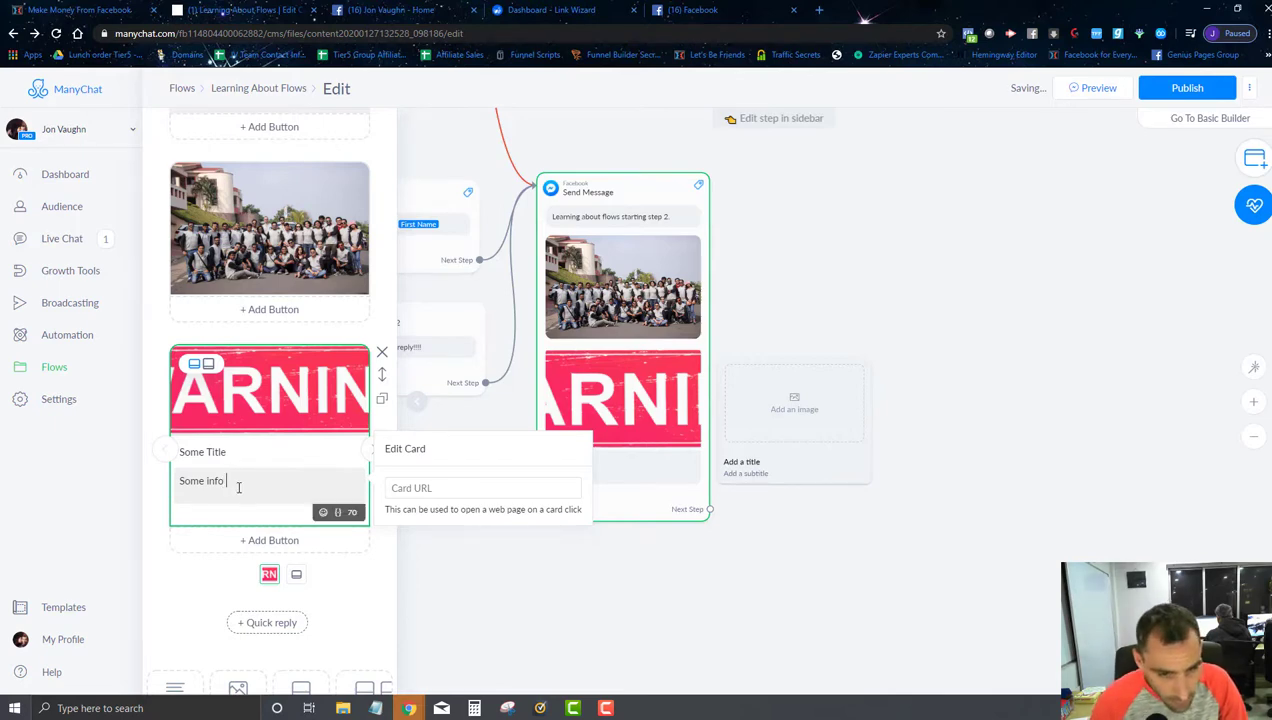
text(here)
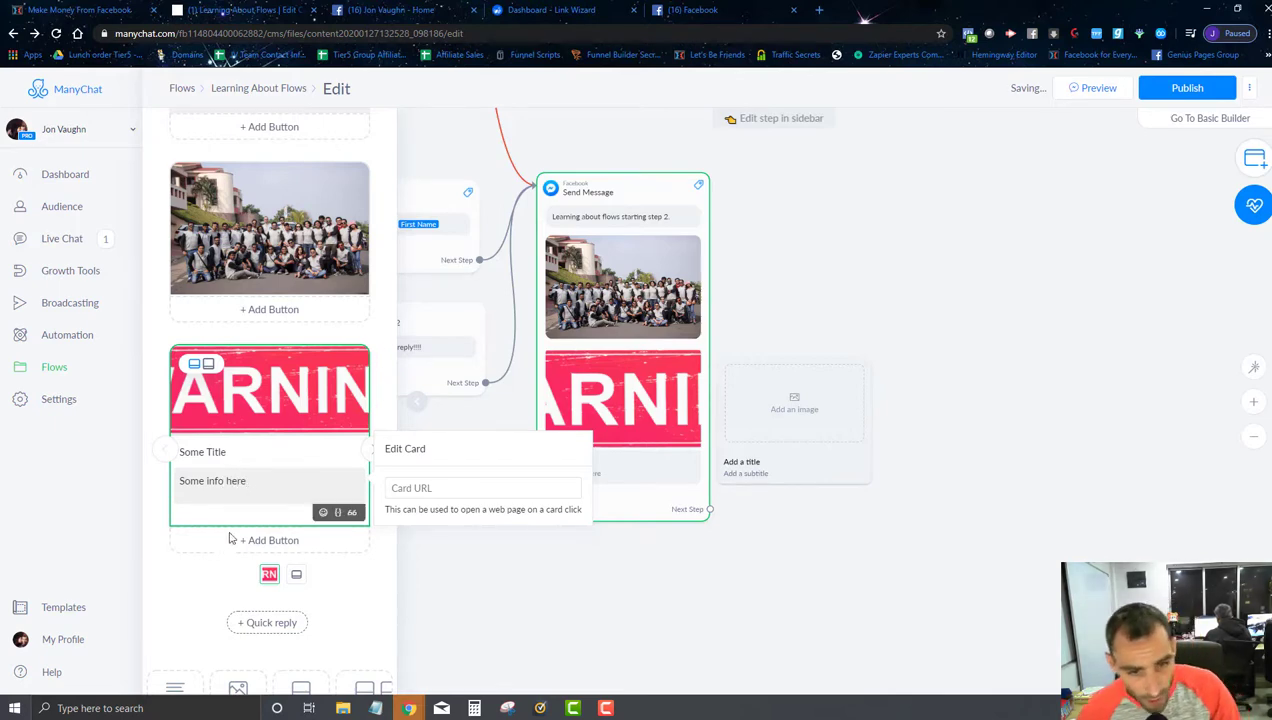
- Try the square image format on the gallery and switch back to the horizontal format
click(290, 420)
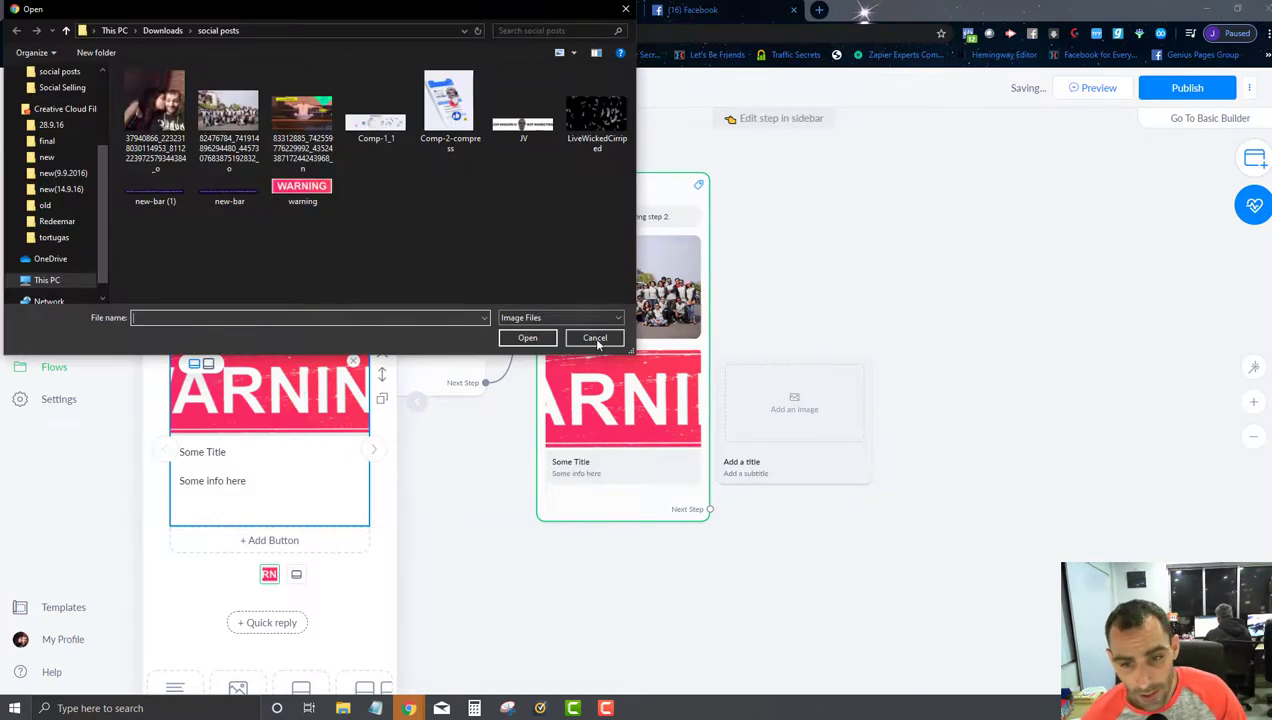
click(595, 338)
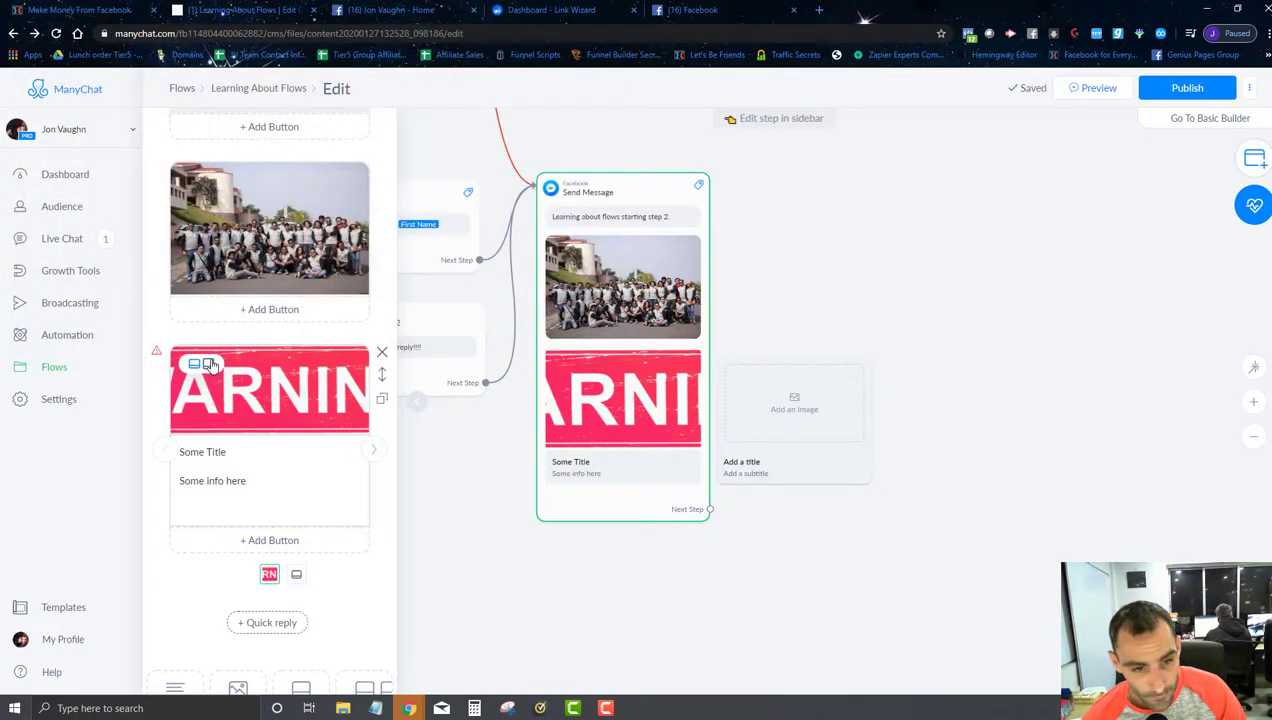
click(209, 366)
click(194, 365)
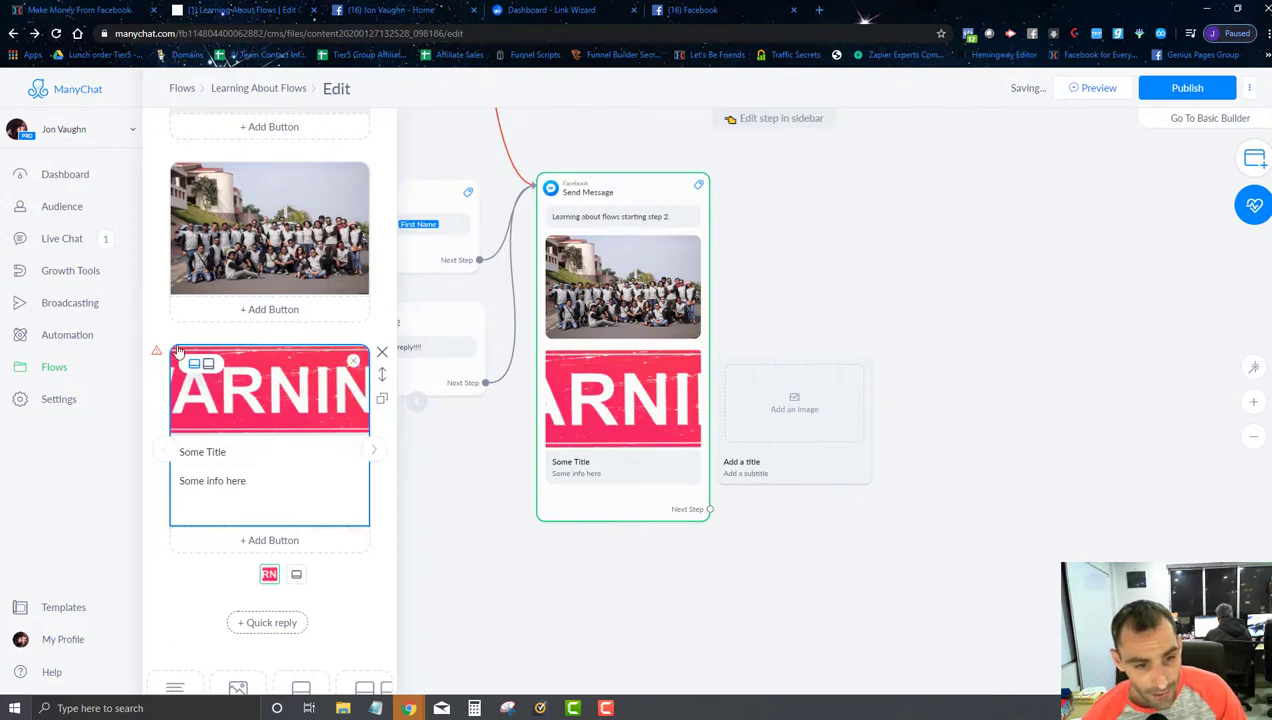
- Check the validation warning on the gallery block
mouse_move(157, 354)
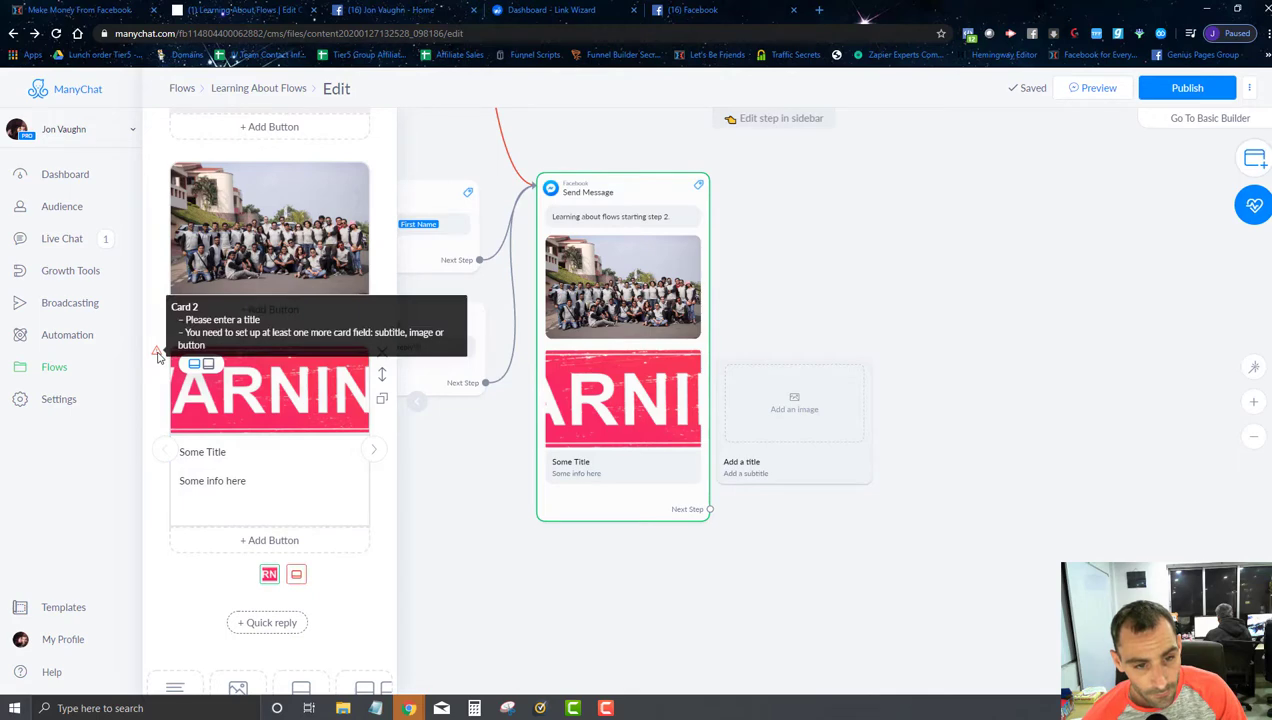
click(244, 481)
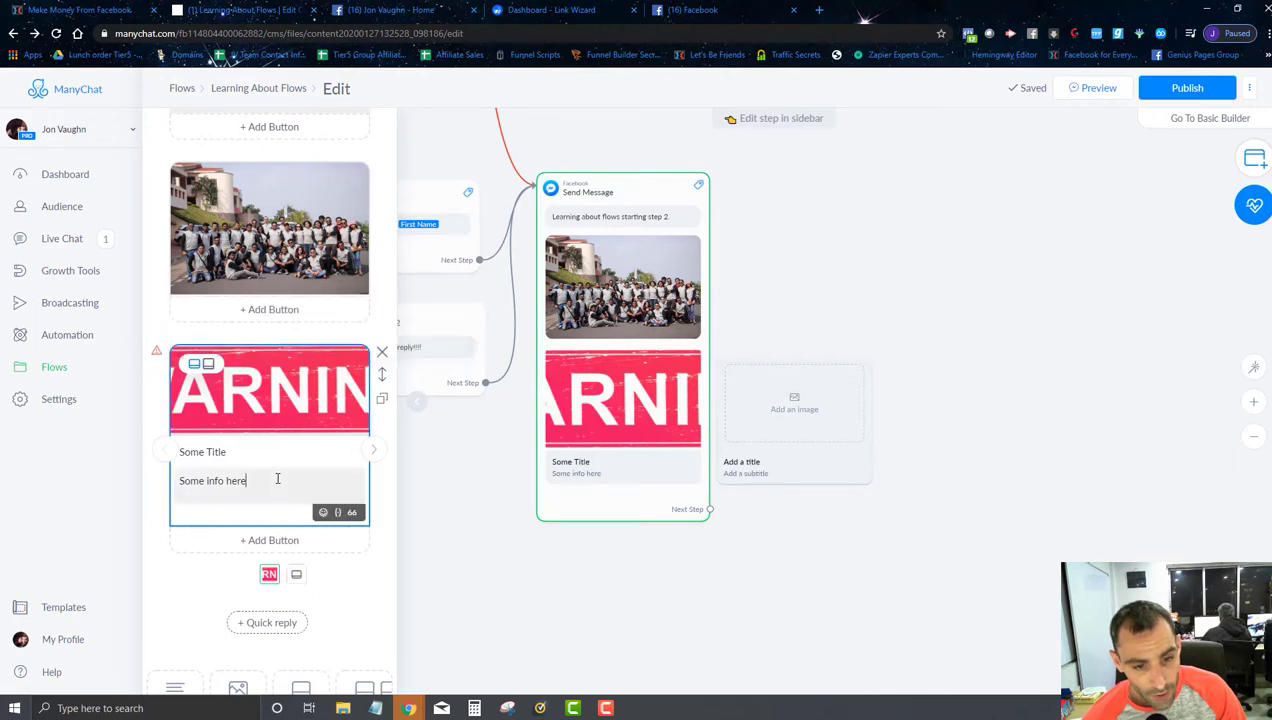
click(517, 594)
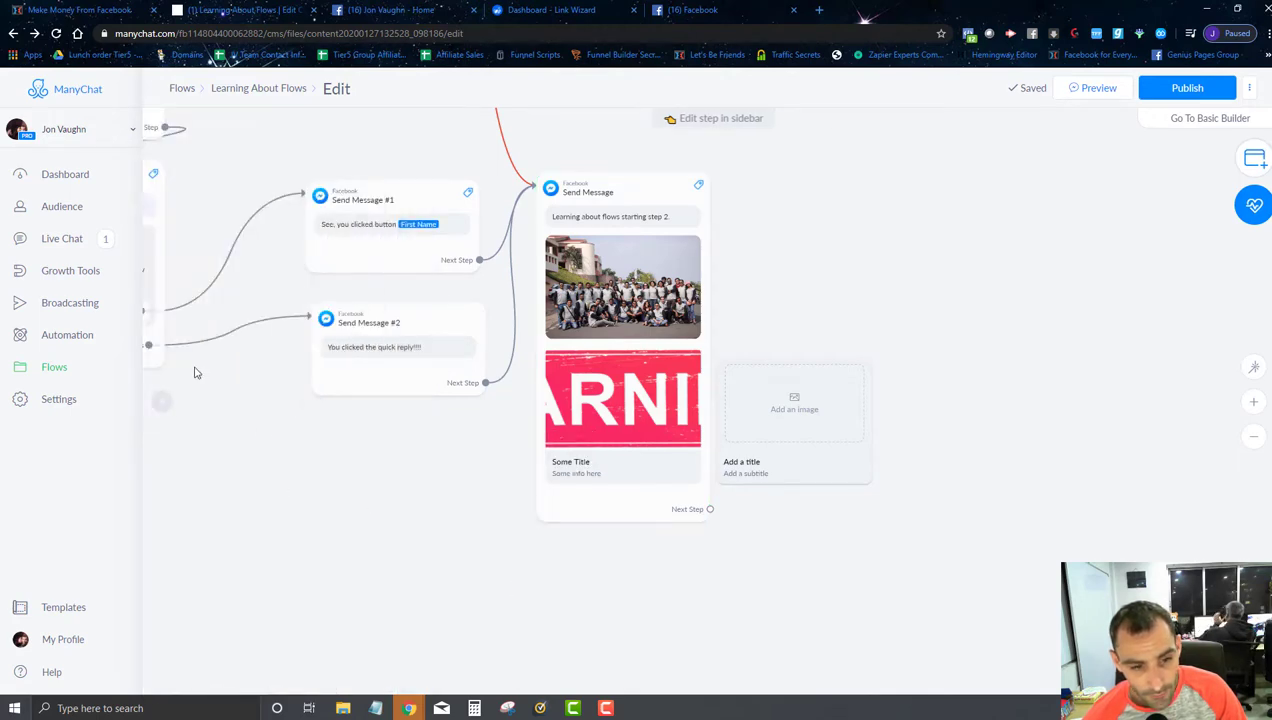
- Enter the account owner's https website address as the card URL of the "Some Title" card
click(560, 470)
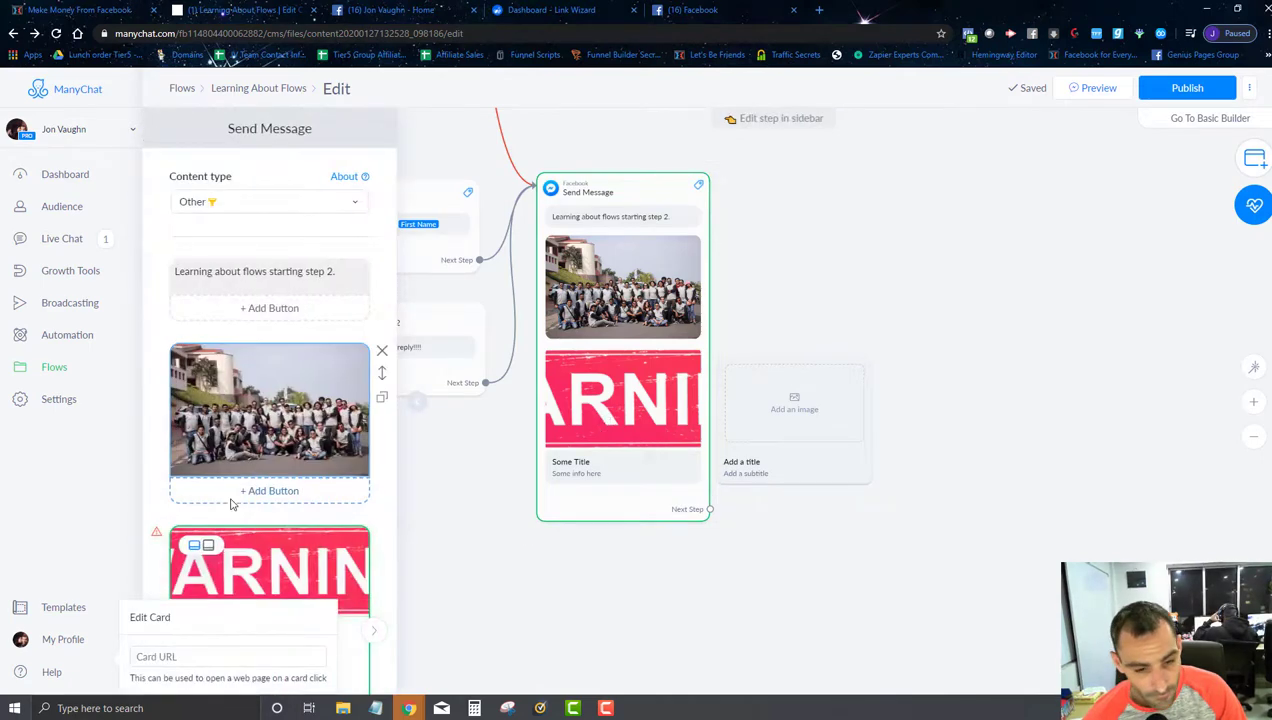
scroll(230, 503, down, 3)
click(268, 436)
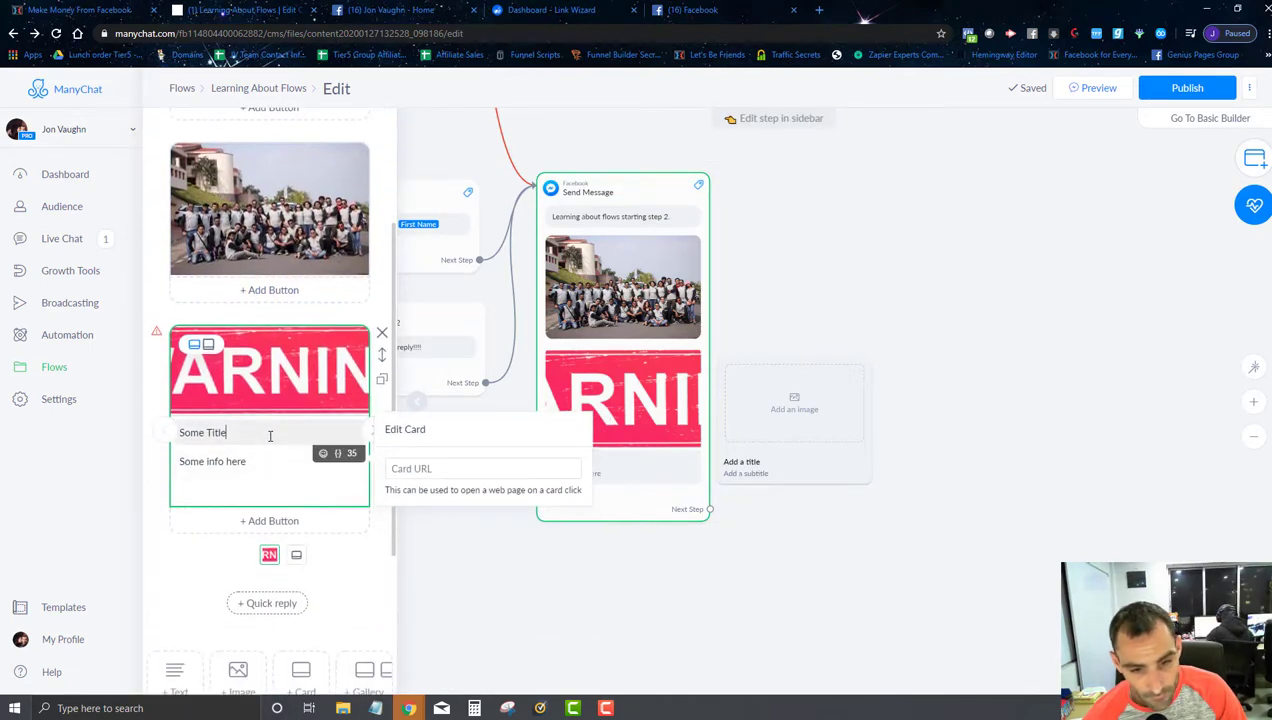
click(428, 468)
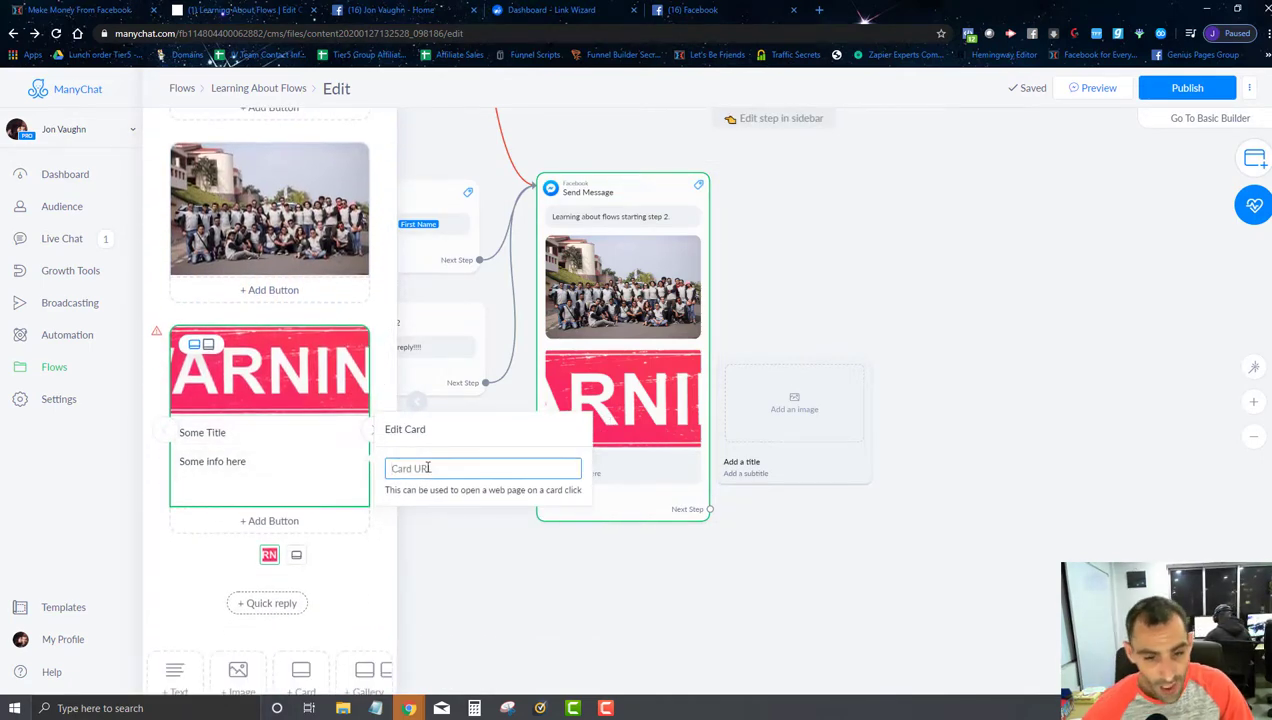
text(https://start.jonvaughn.io)
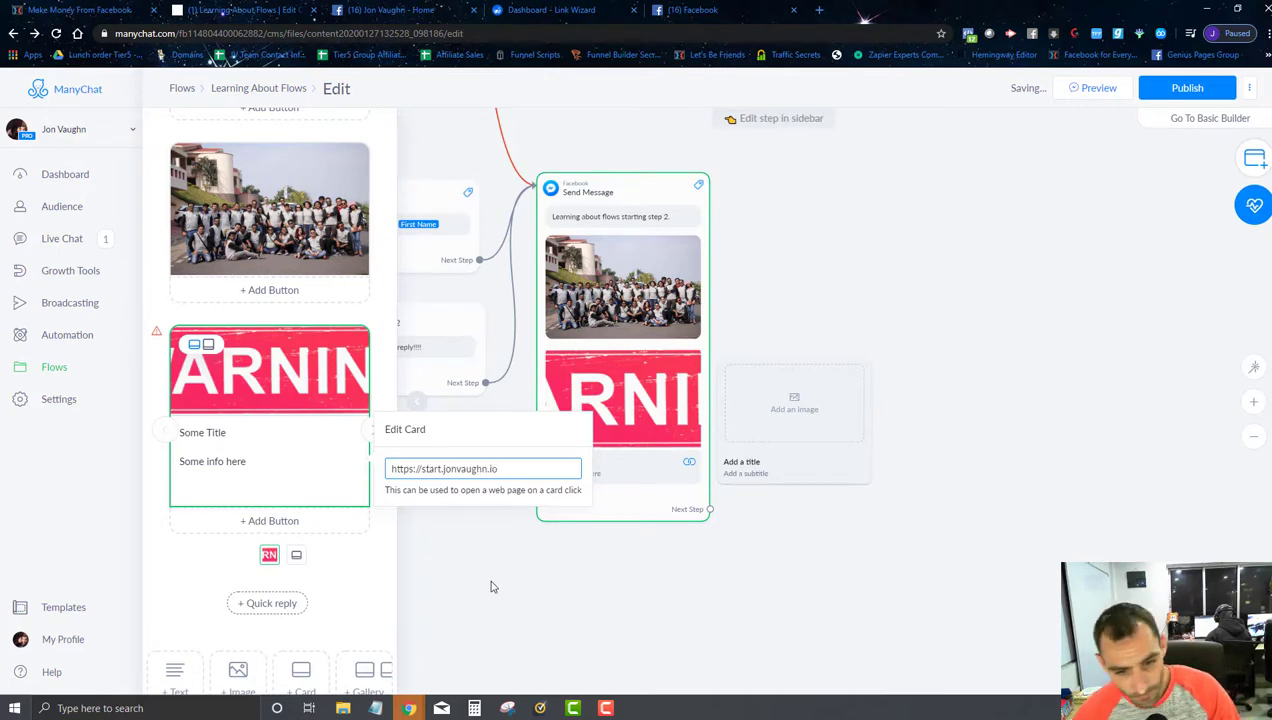
click(491, 587)
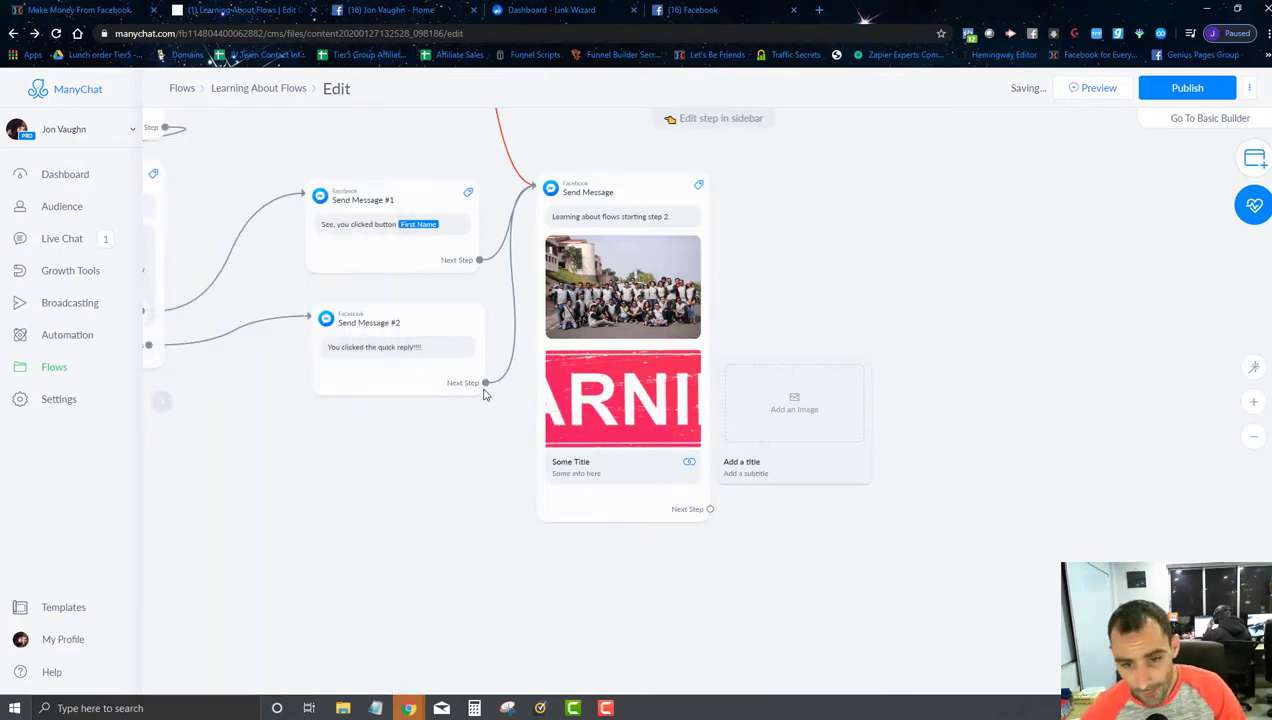
- Delete the empty second card from the gallery and add a blank second card again
click(645, 418)
scroll(342, 536, down, 1)
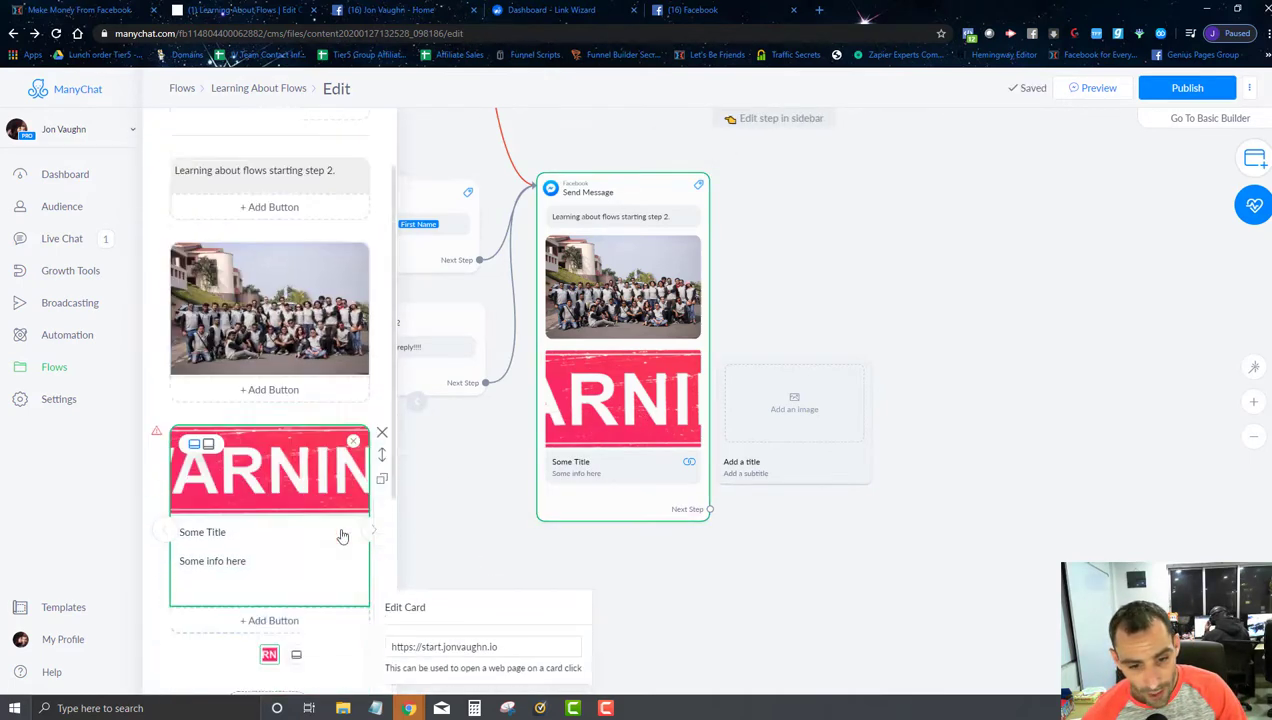
scroll(342, 536, down, 1)
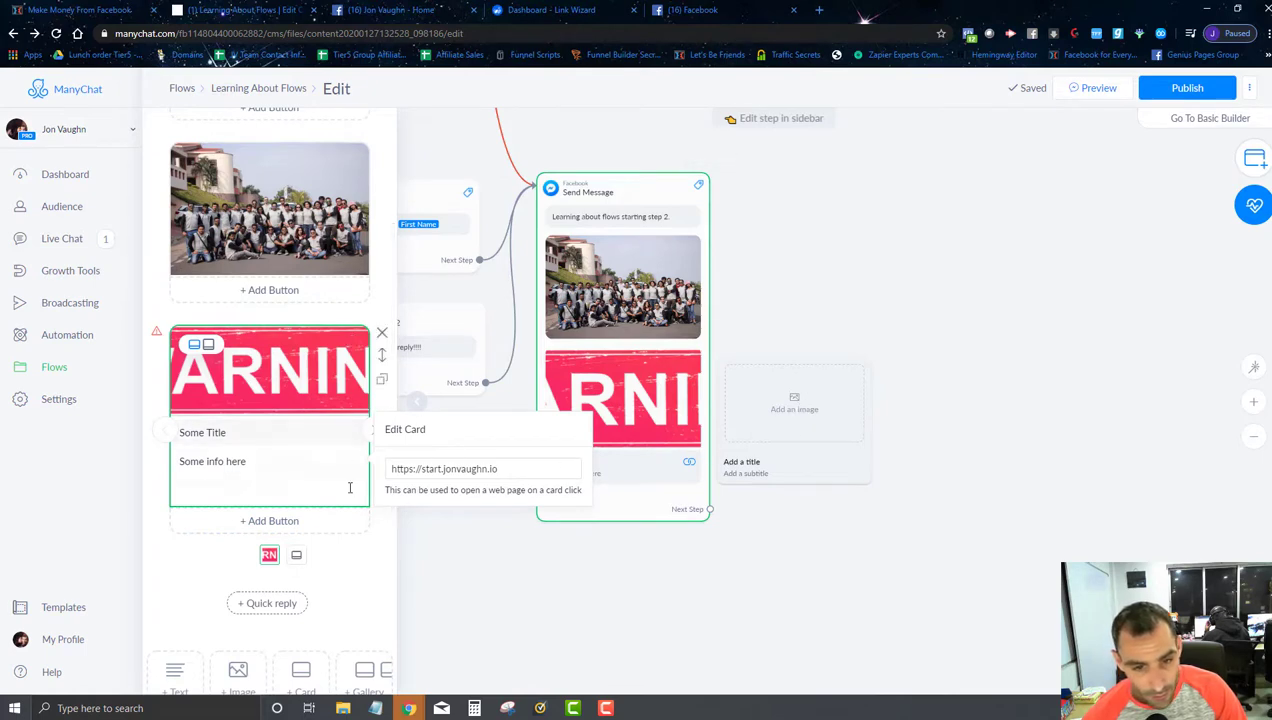
click(375, 431)
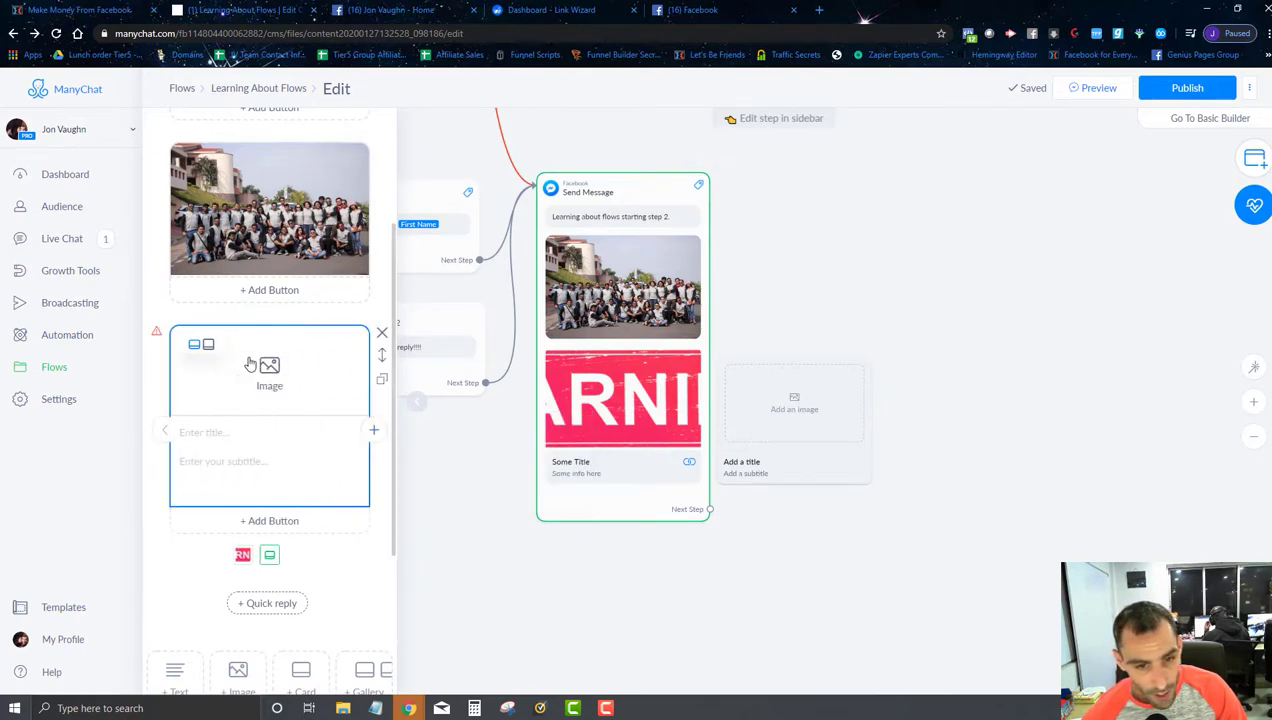
click(382, 332)
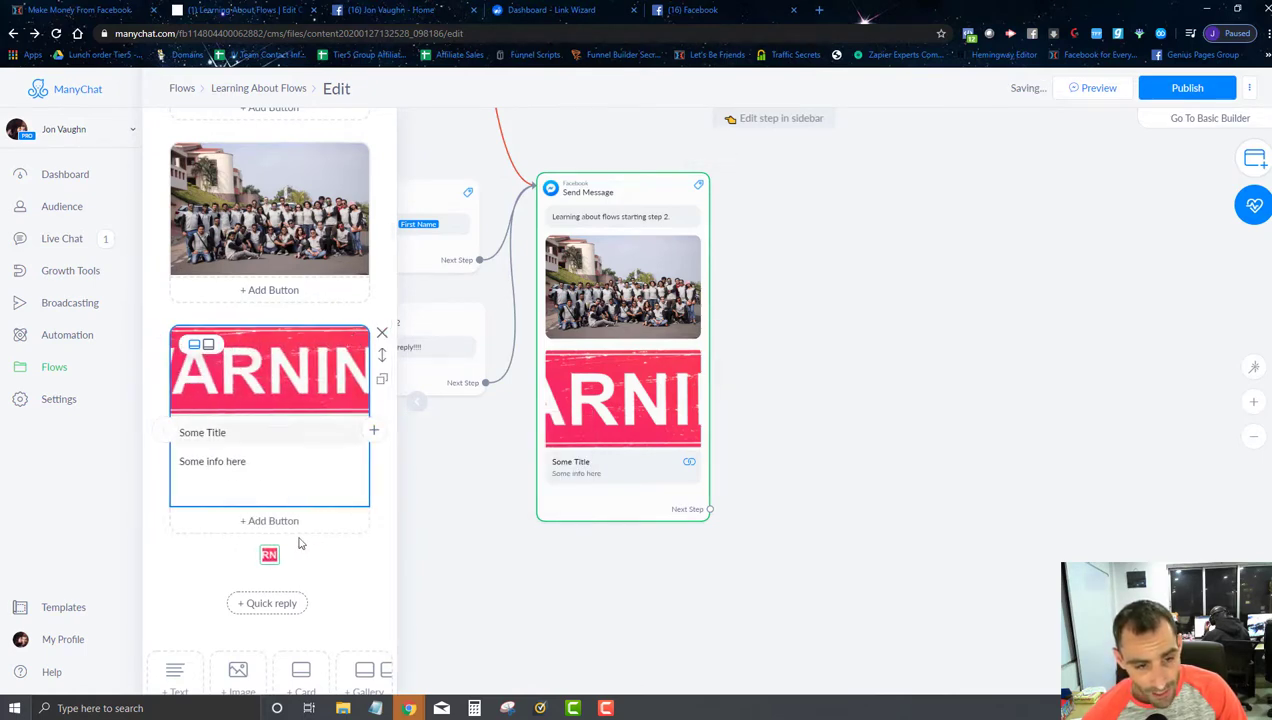
mouse_move(333, 428)
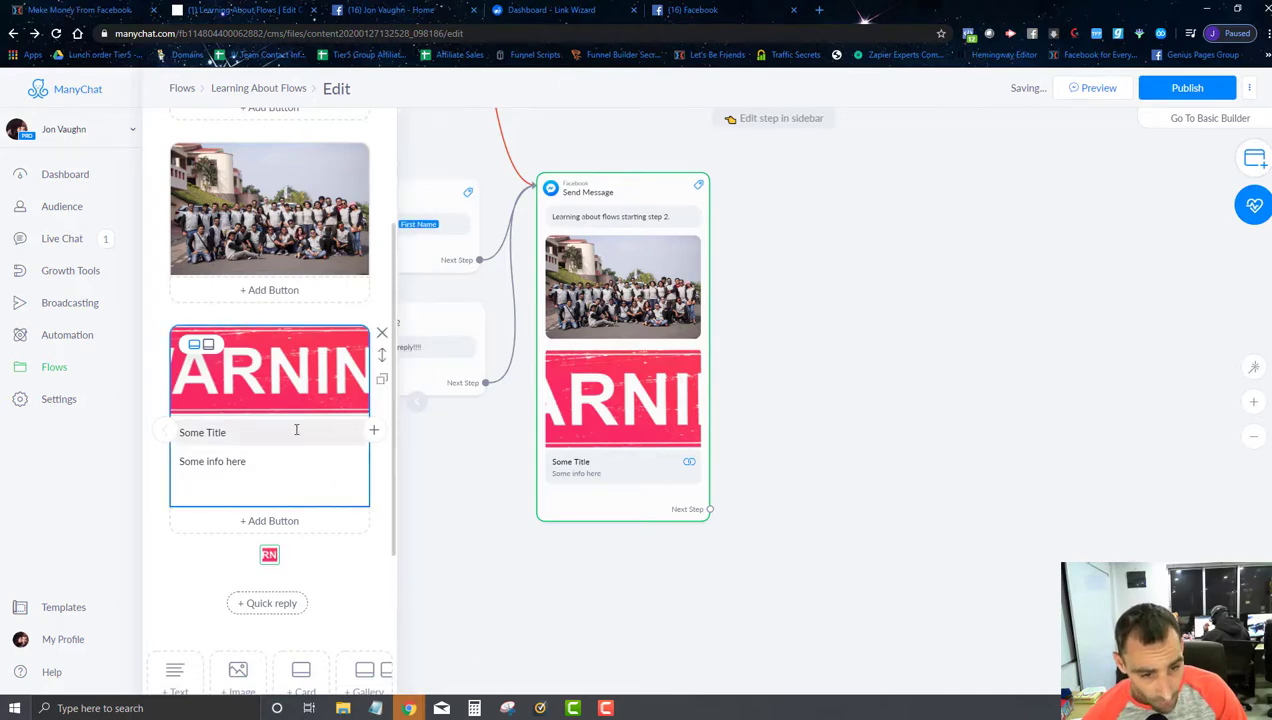
click(373, 433)
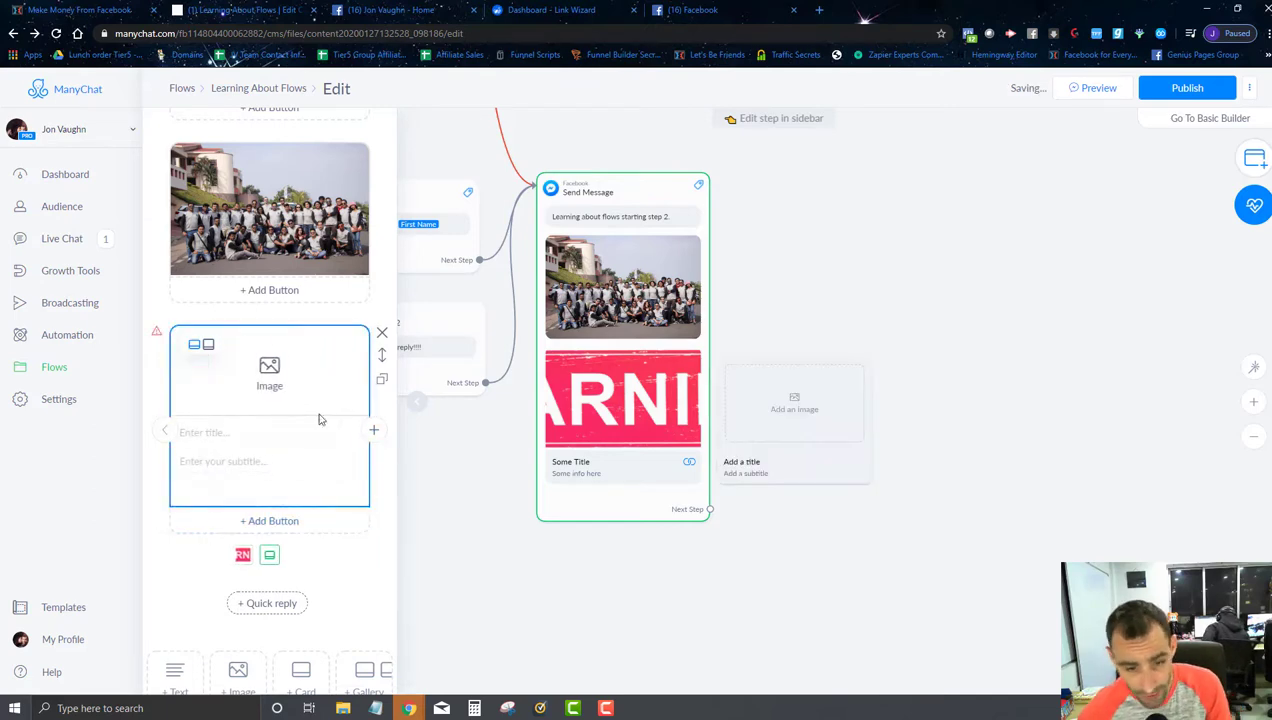
click(288, 374)
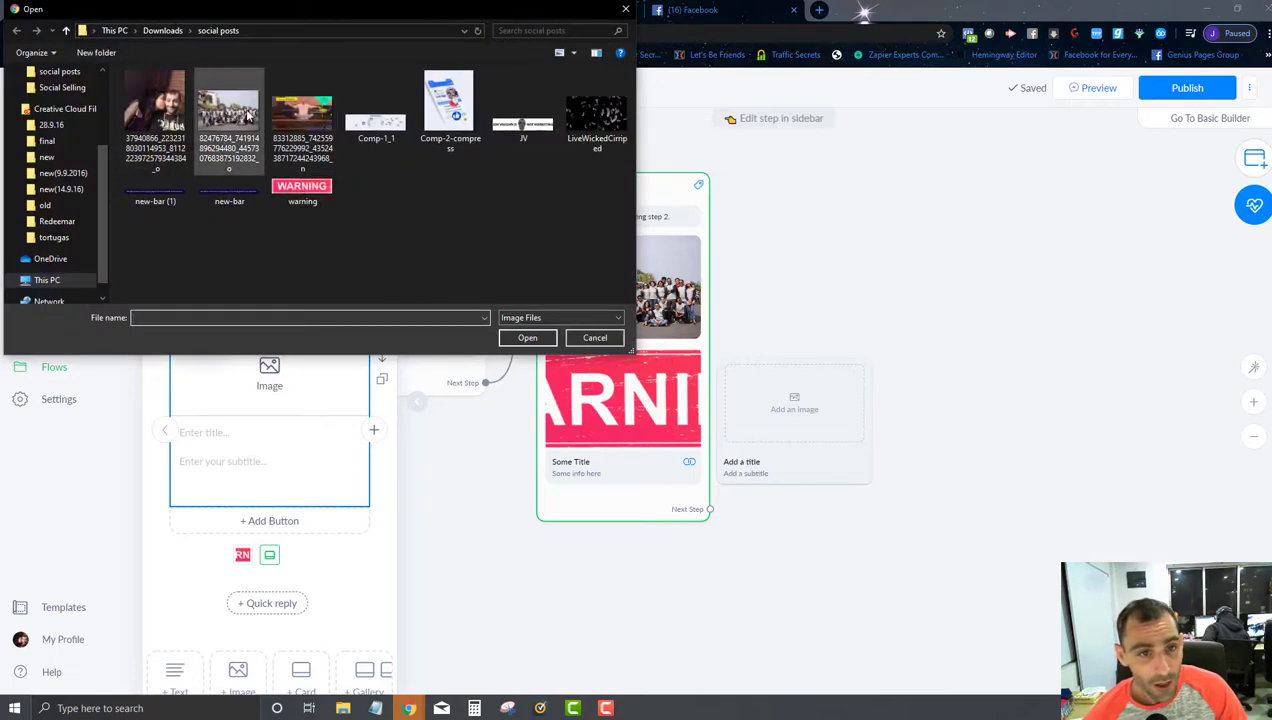
click(295, 115)
click(521, 338)
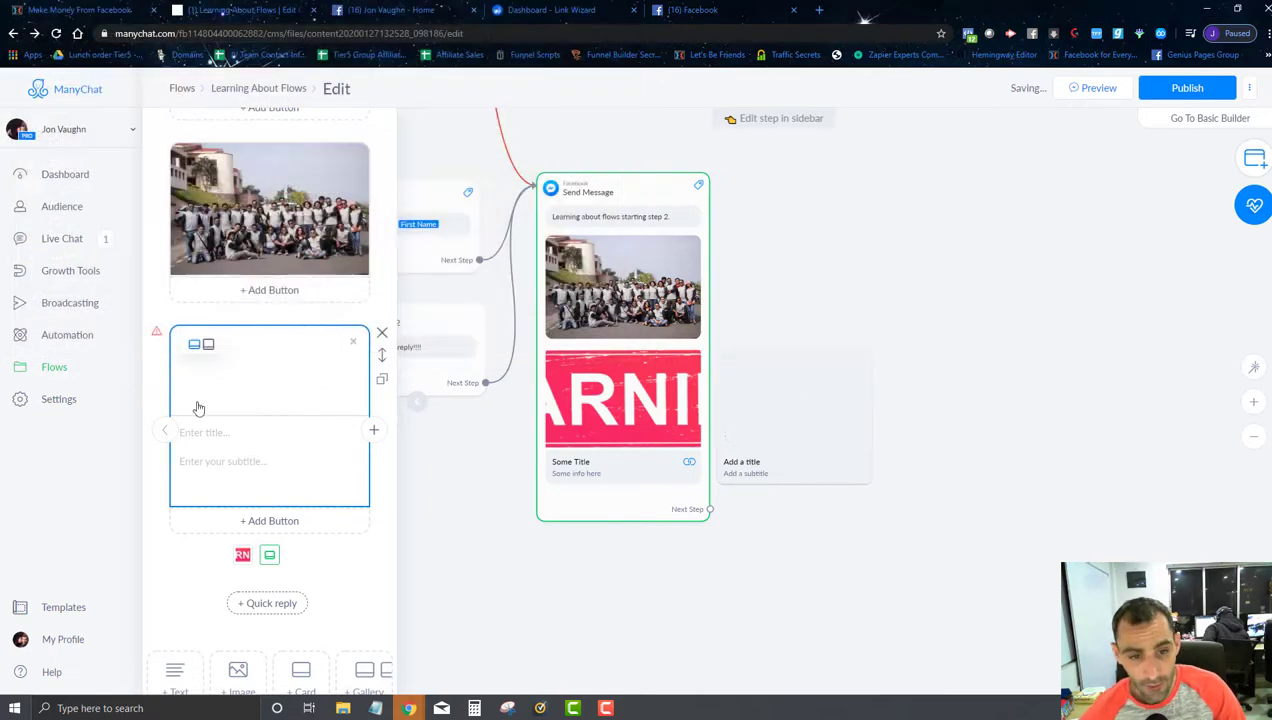
- Give the second gallery card the title "Another title" and the subtitle "Hey how are you :)"
click(235, 431)
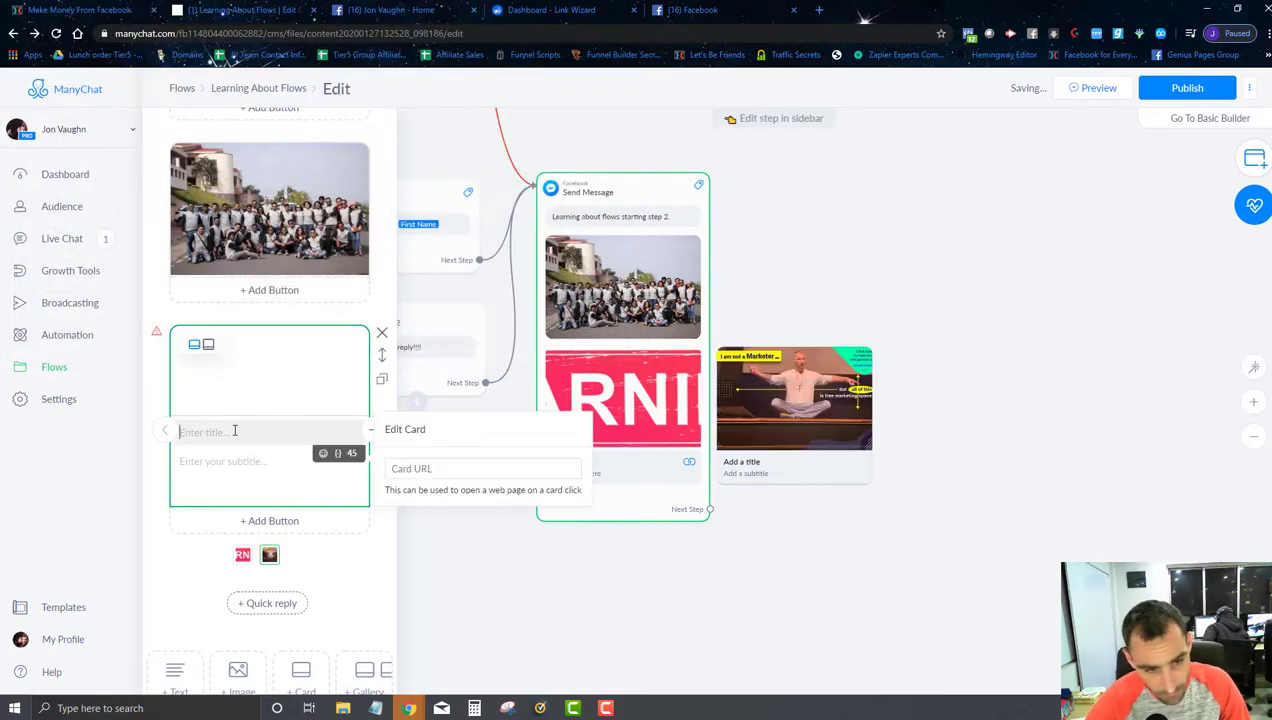
text(Another title)
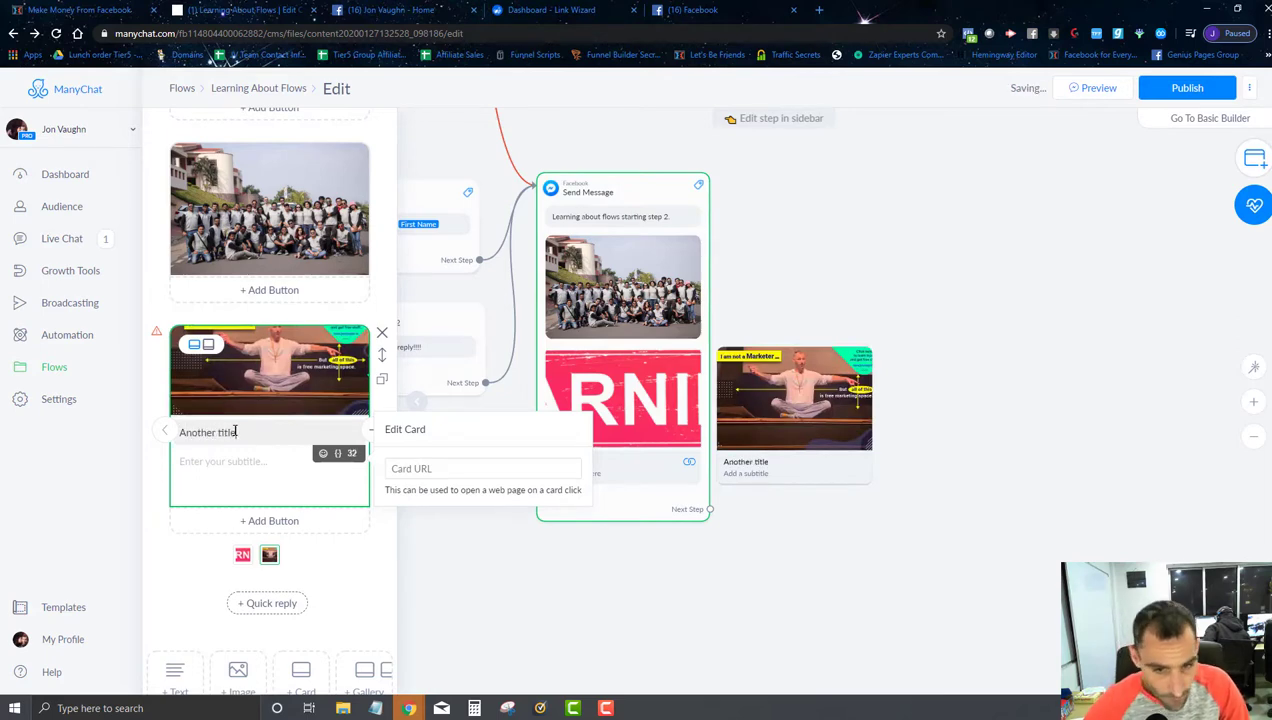
click(237, 461)
text(Hey how are you :))
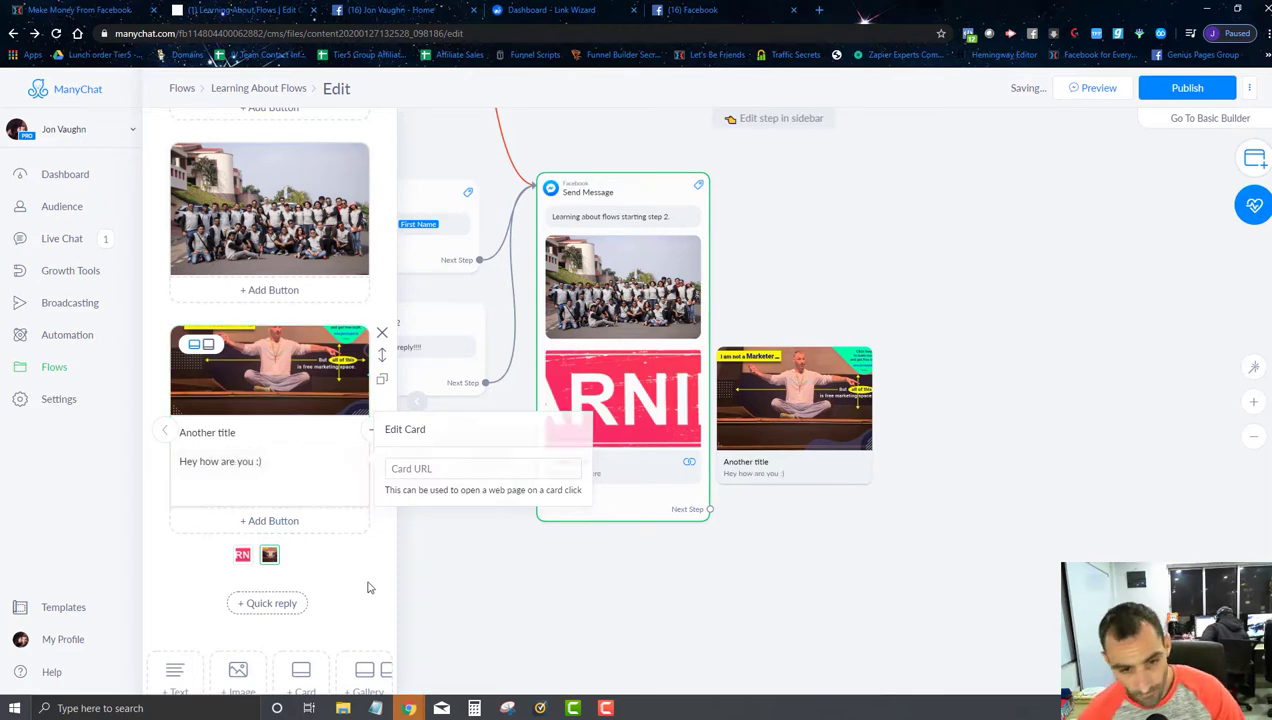
- Add three buttons to the second gallery card
click(284, 522)
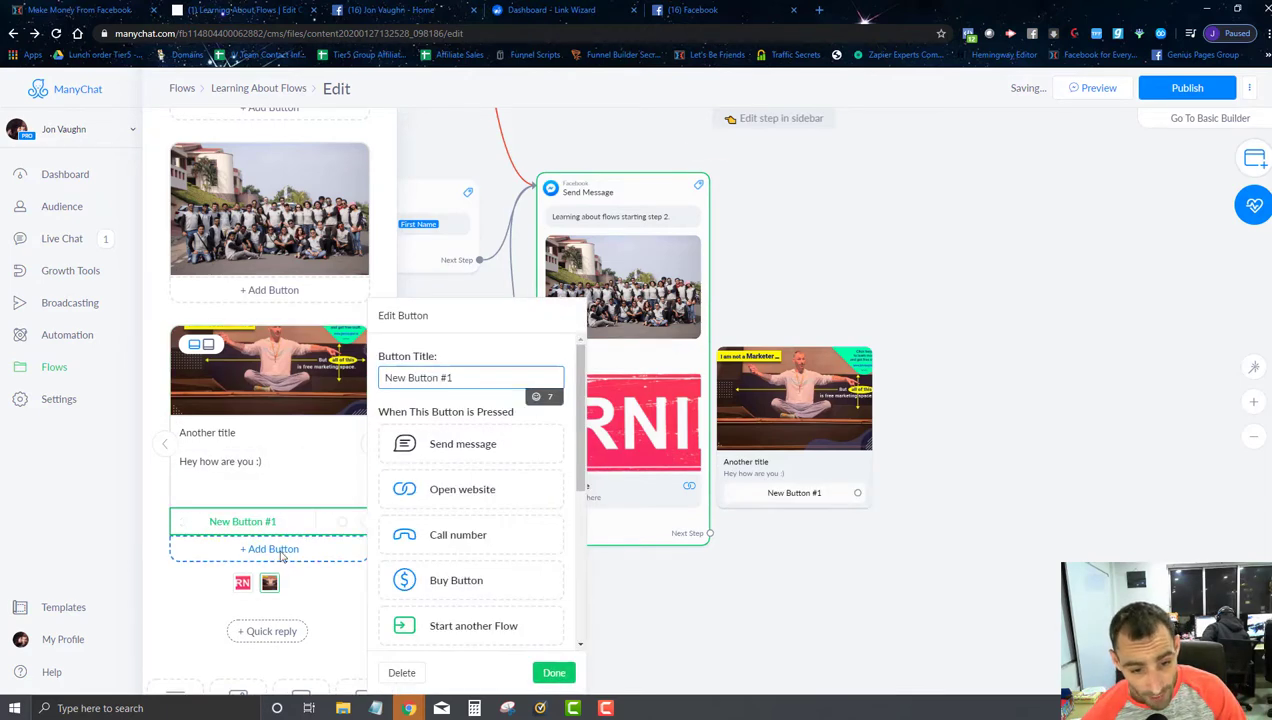
click(275, 548)
click(272, 576)
- Delete all three buttons from the second gallery card
scroll(454, 482, down, 3)
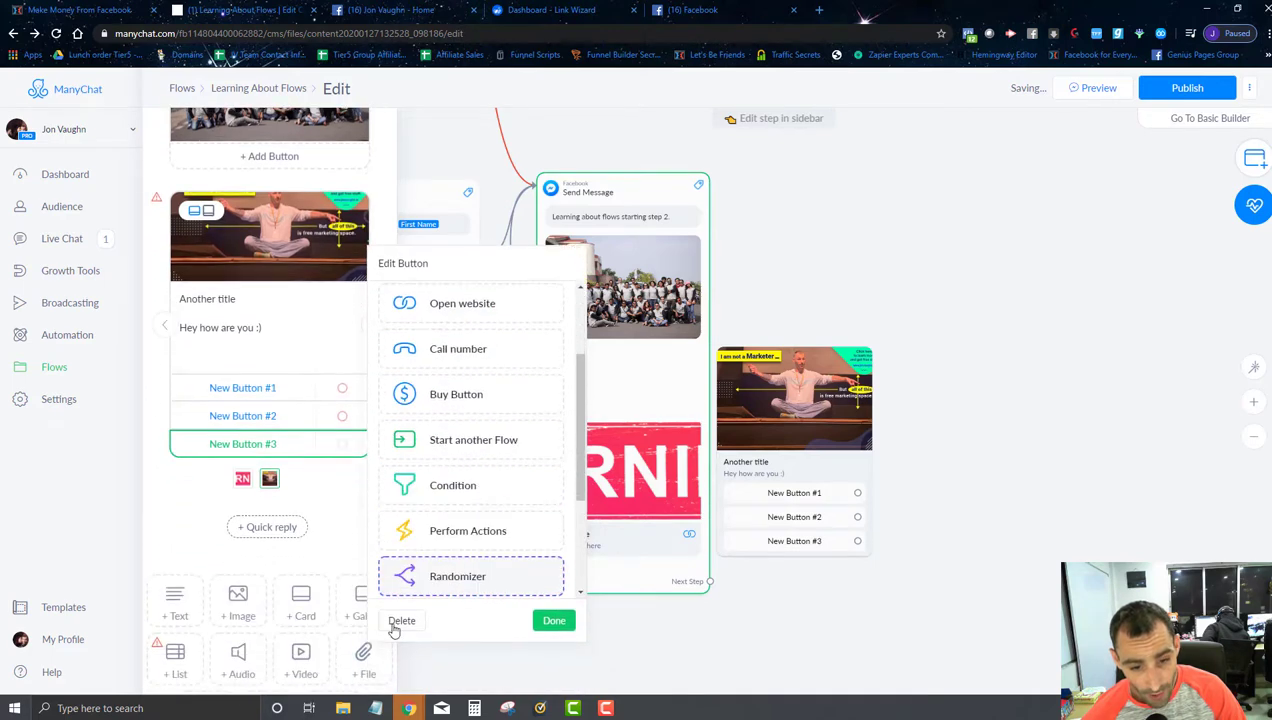
scroll(440, 522, down, 3)
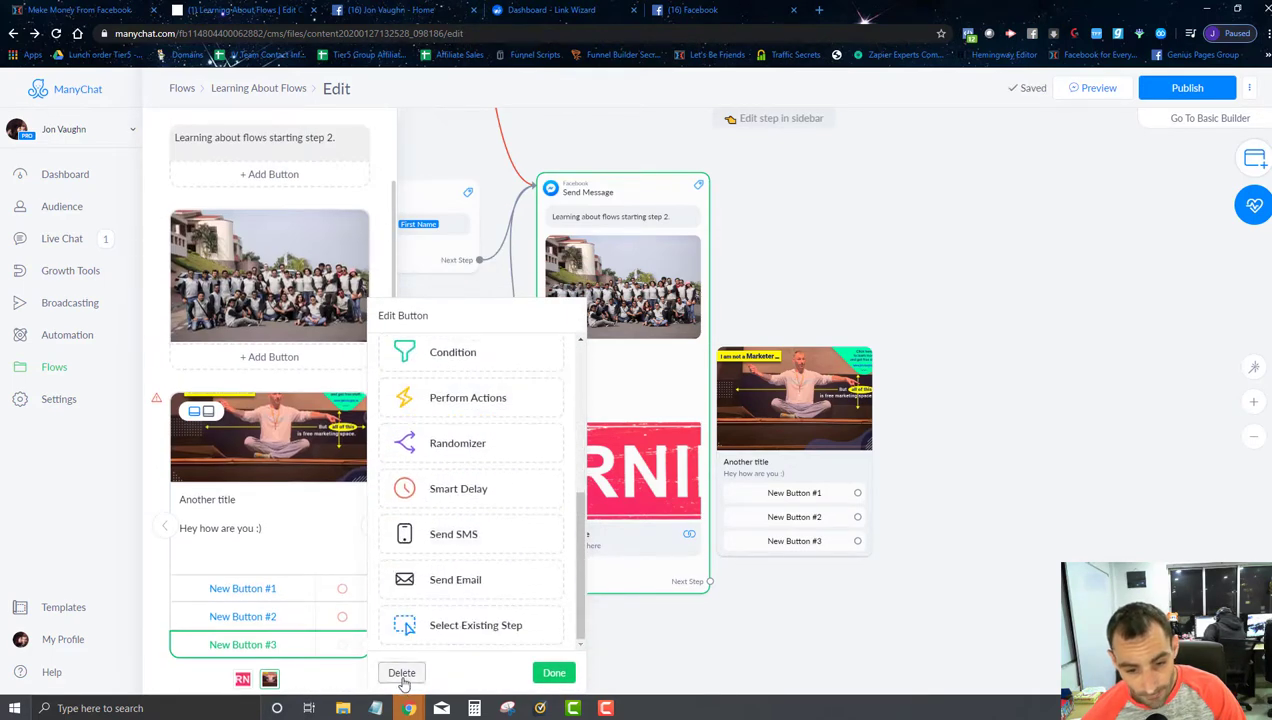
click(401, 672)
click(262, 618)
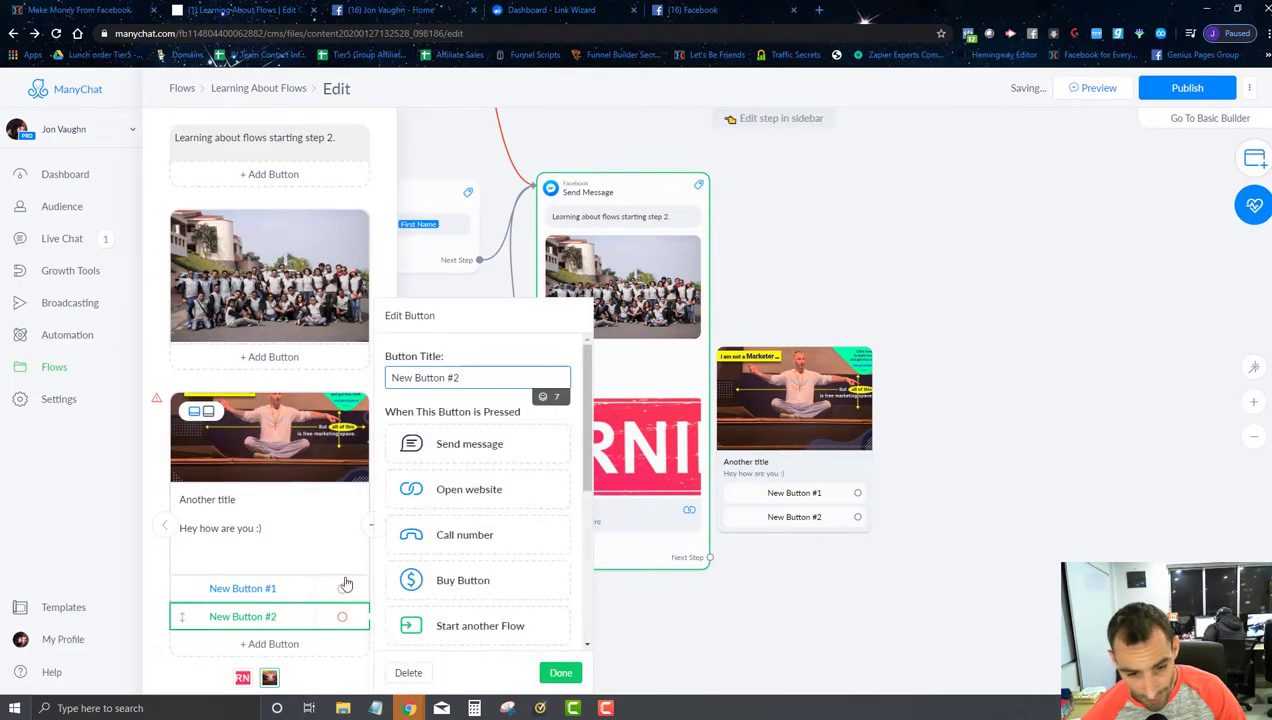
click(404, 672)
click(291, 589)
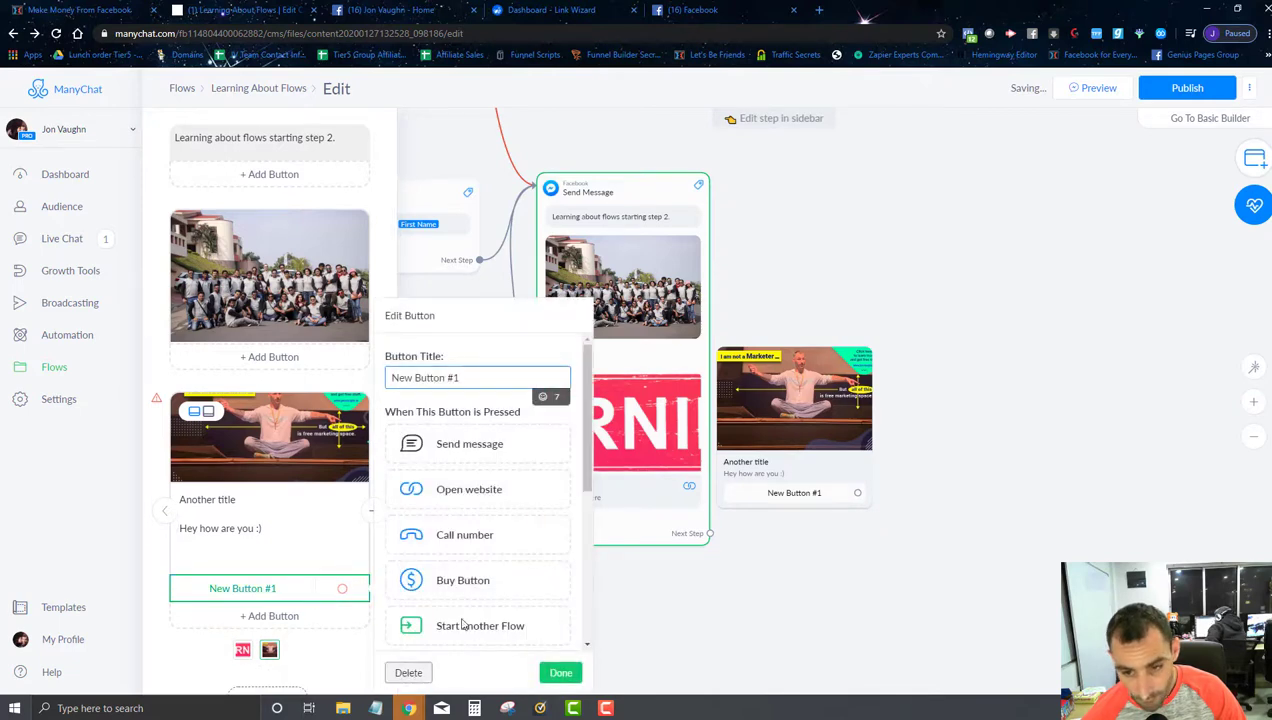
click(404, 672)
scroll(345, 482, up, 1)
scroll(312, 474, down, 2)
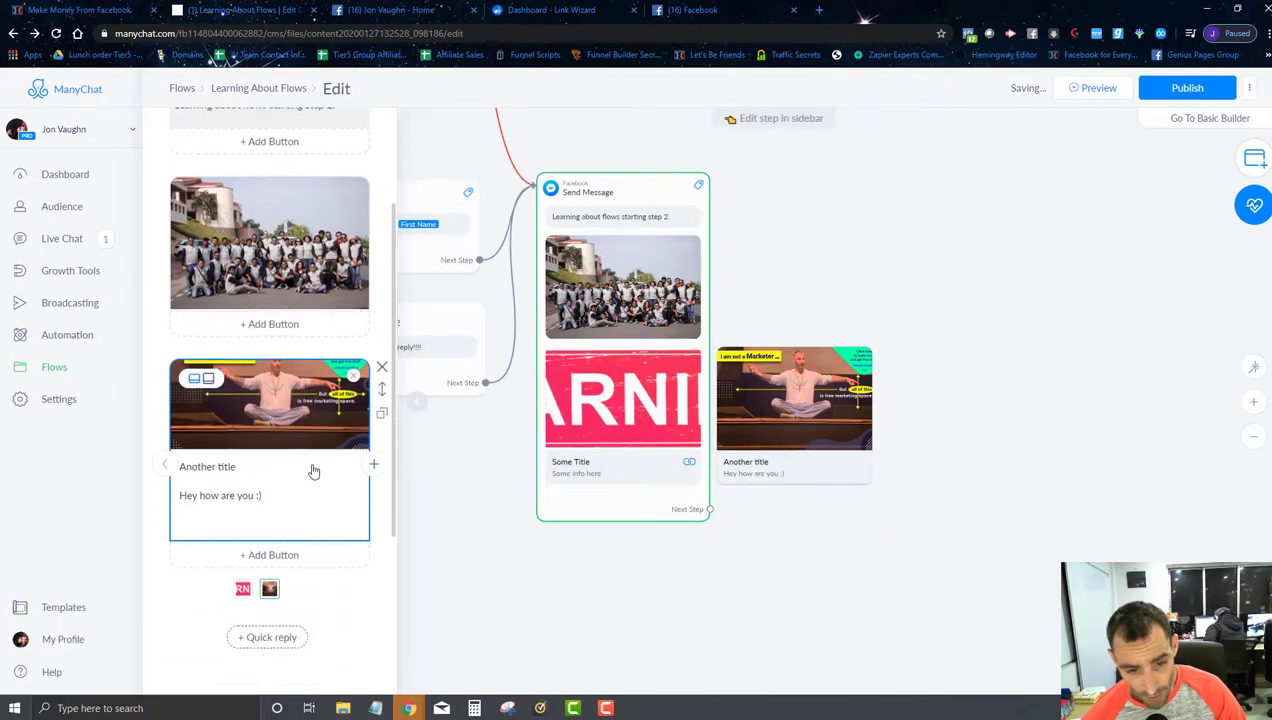
- Add a third card to the gallery and upload the image LiveWickedCirriped to it
click(166, 431)
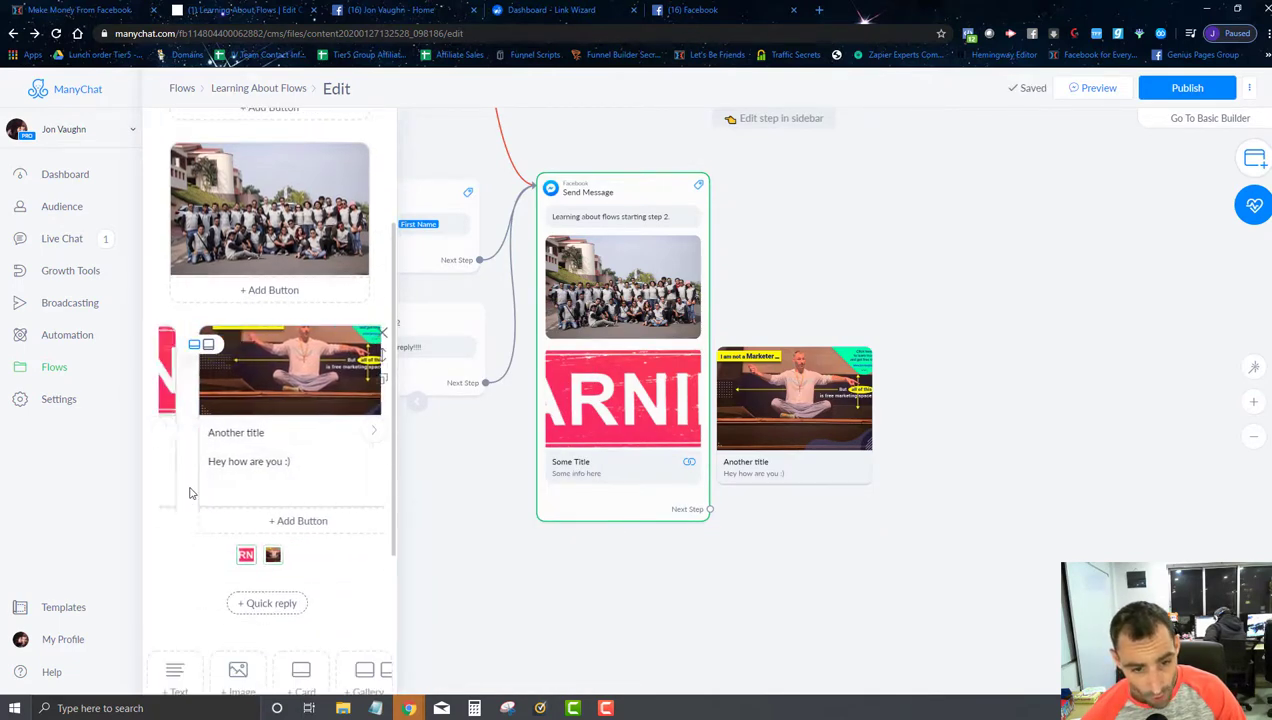
click(374, 432)
click(374, 436)
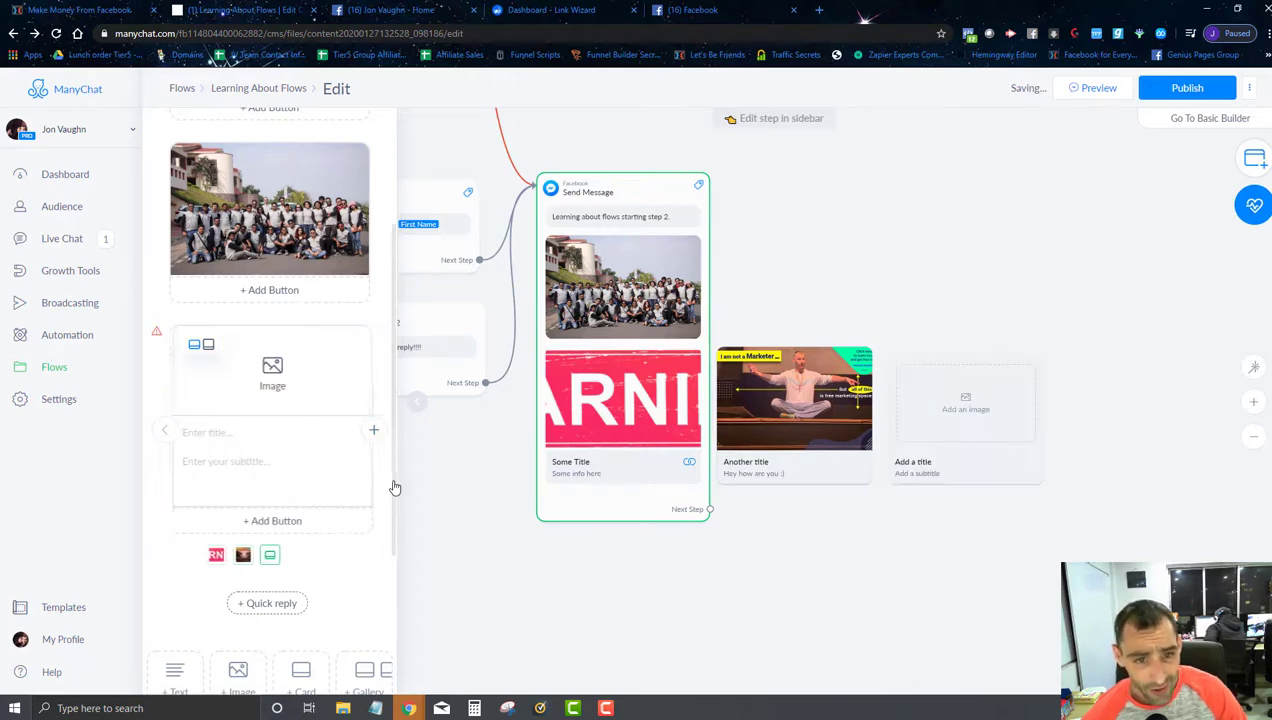
click(271, 370)
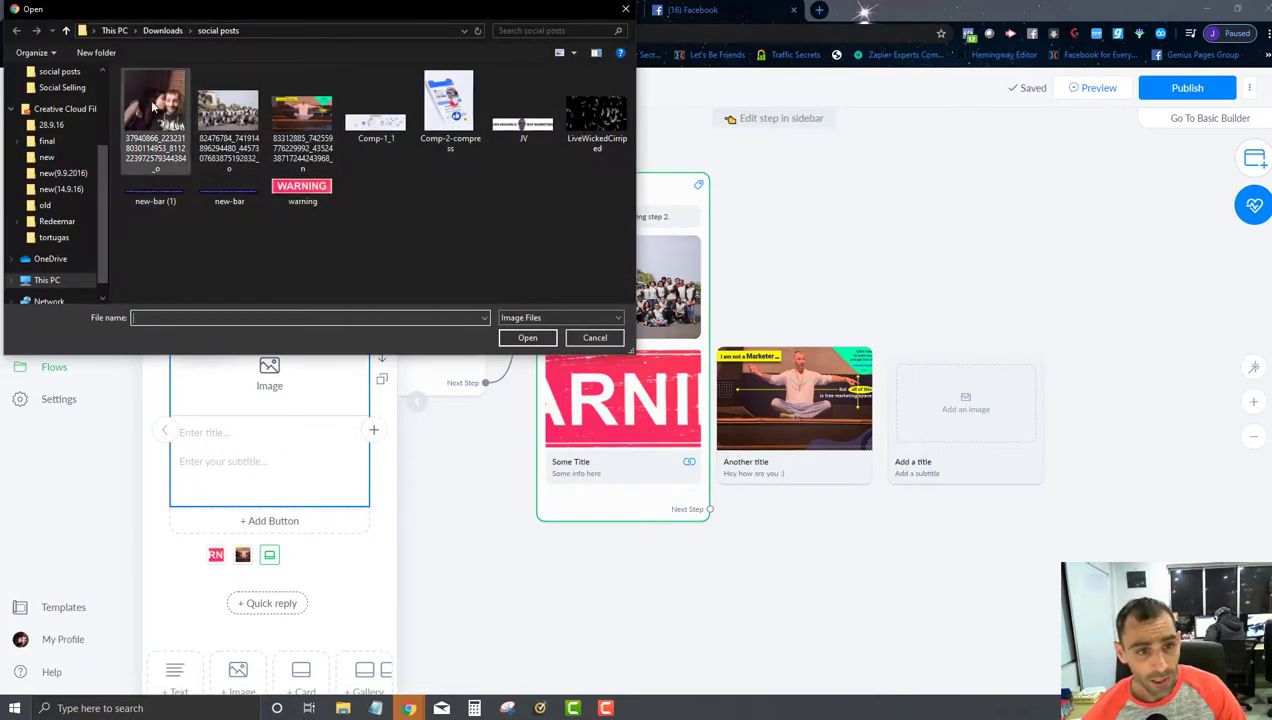
click(158, 108)
click(594, 132)
click(527, 337)
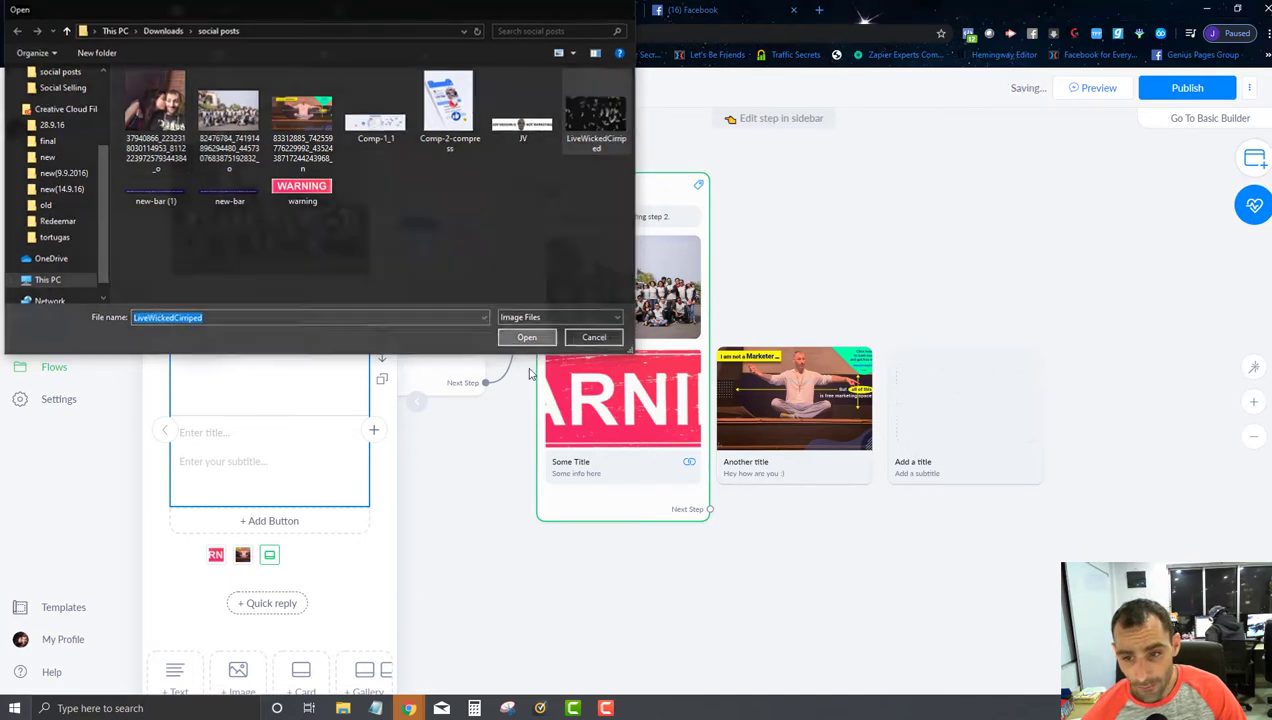
- Give the third gallery card the title "Falling Money" and the subtitle "Don't you wish it was raining money like this for you?"
click(214, 432)
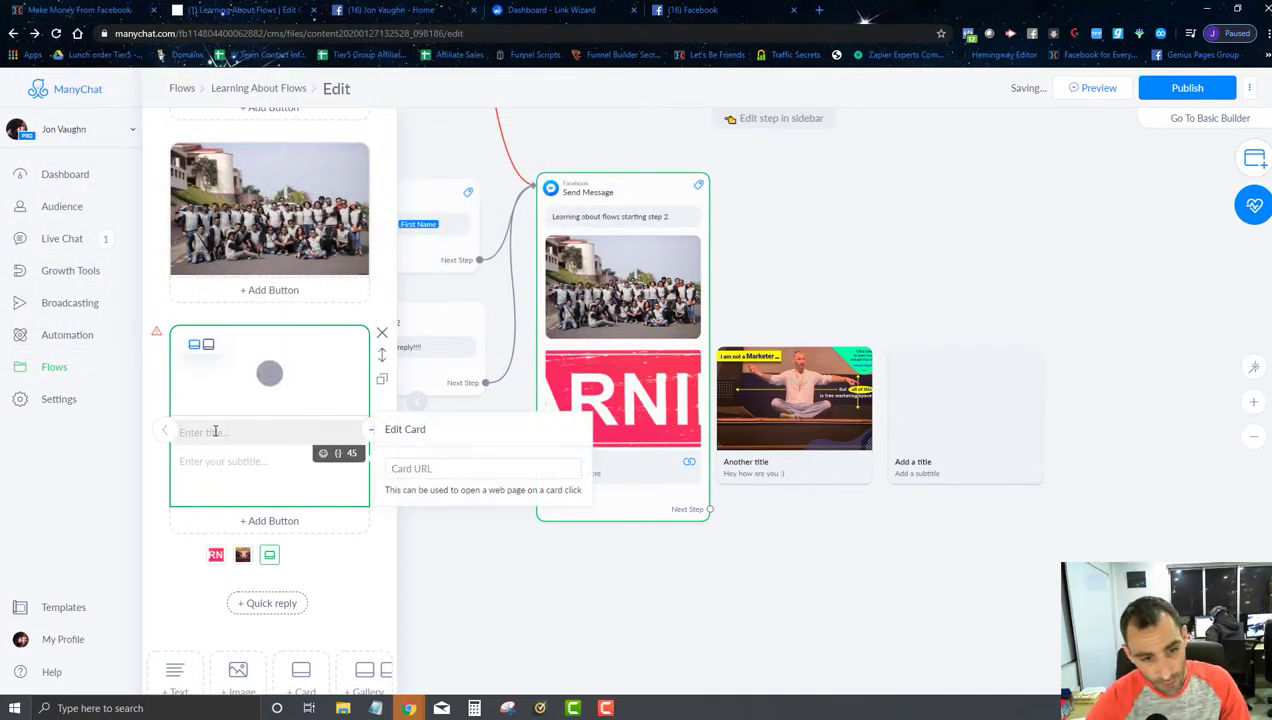
text(Falling Money)
key(Tab)
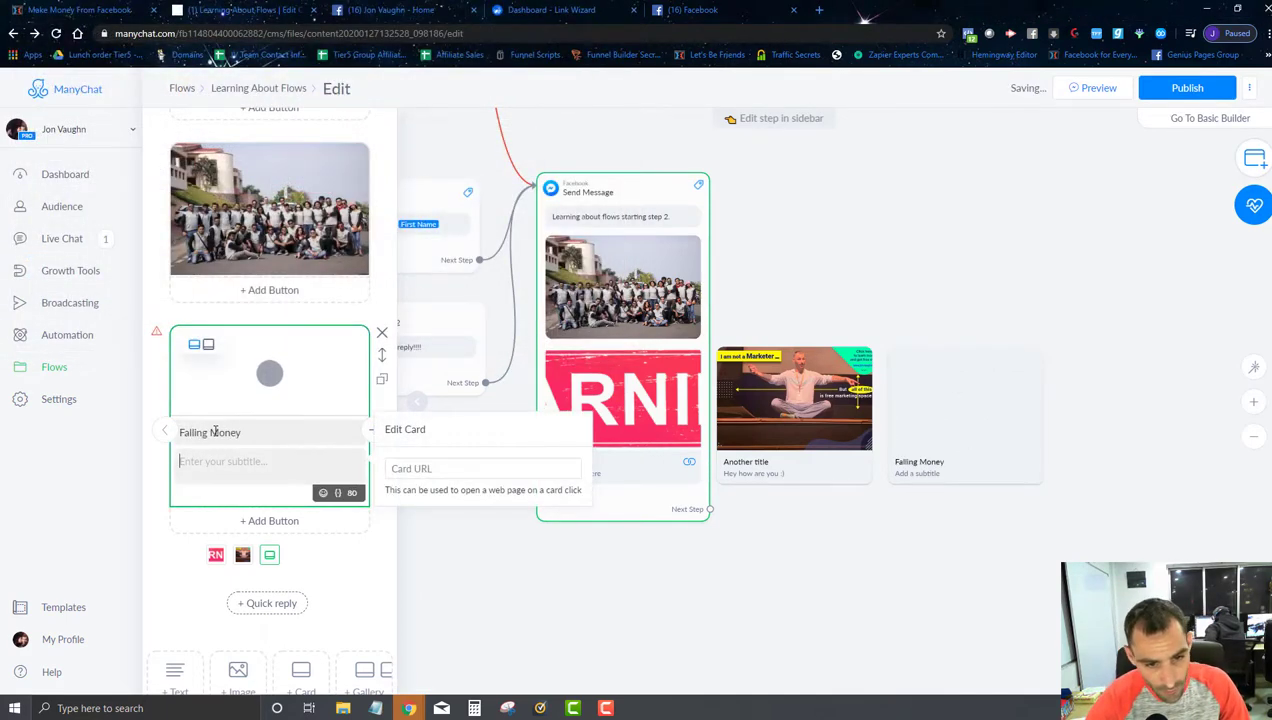
text(Don't you wish)
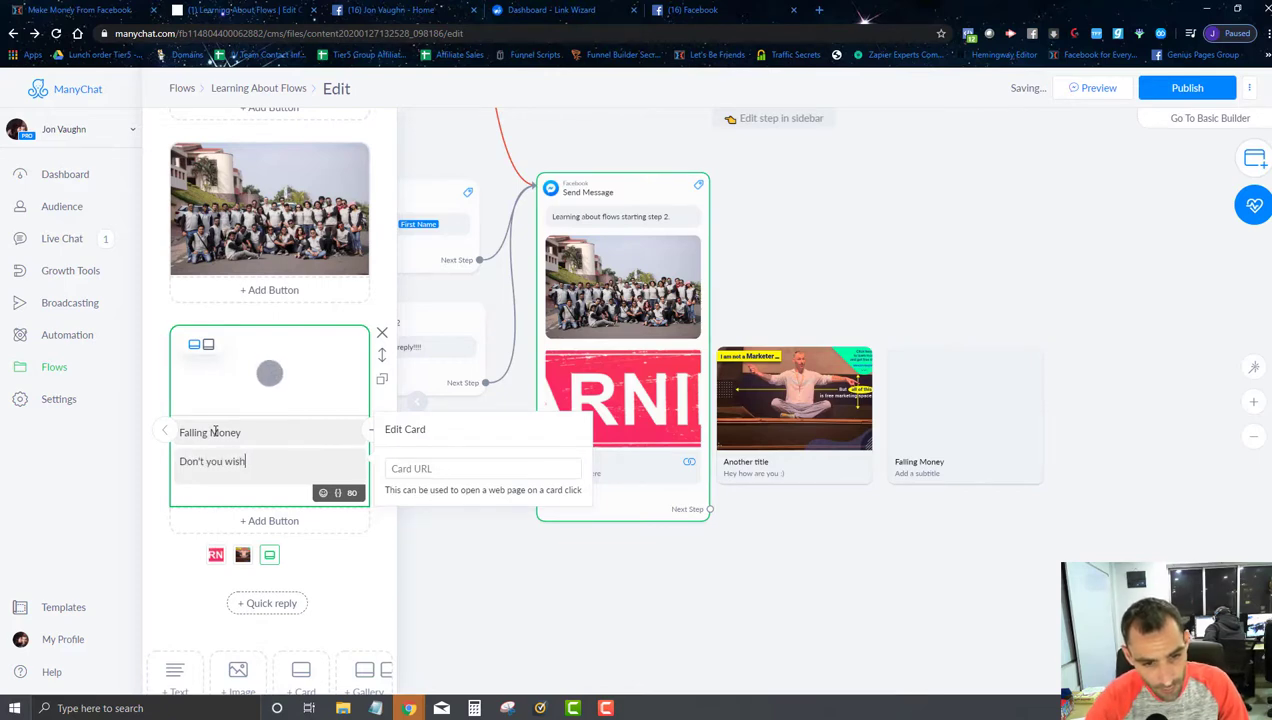
text( it was raining m)
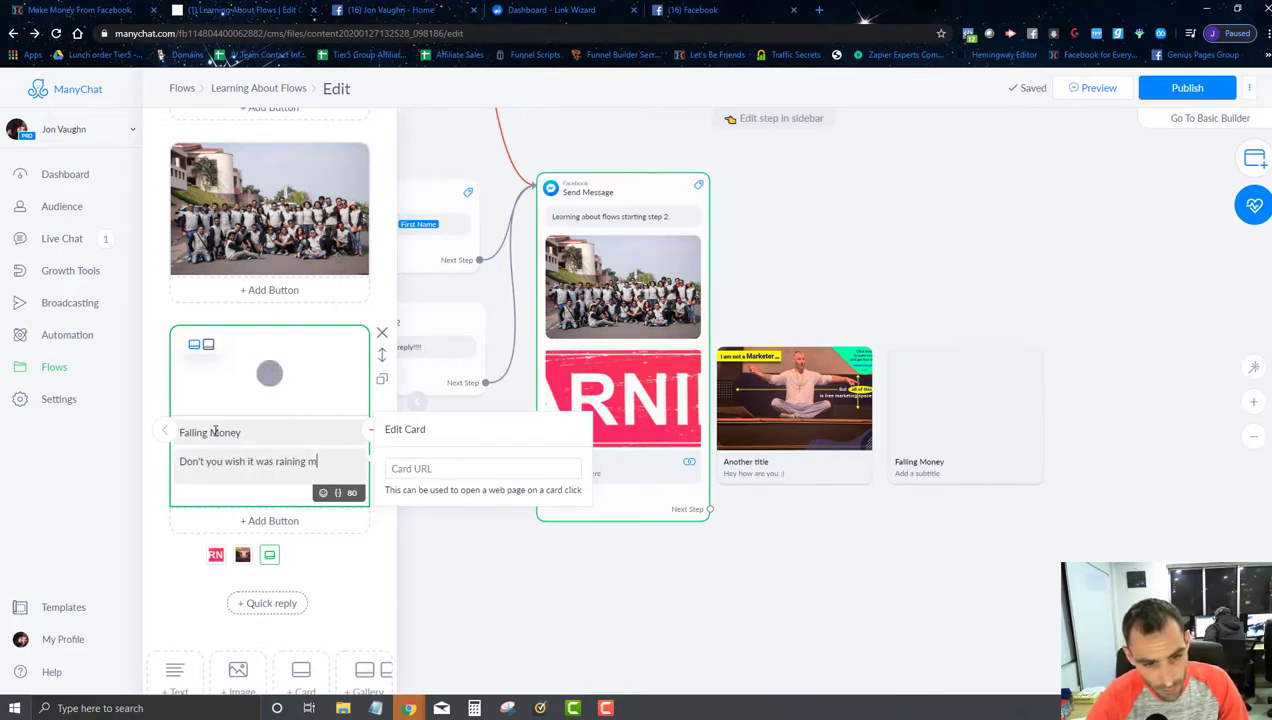
text(oney like this for you?)
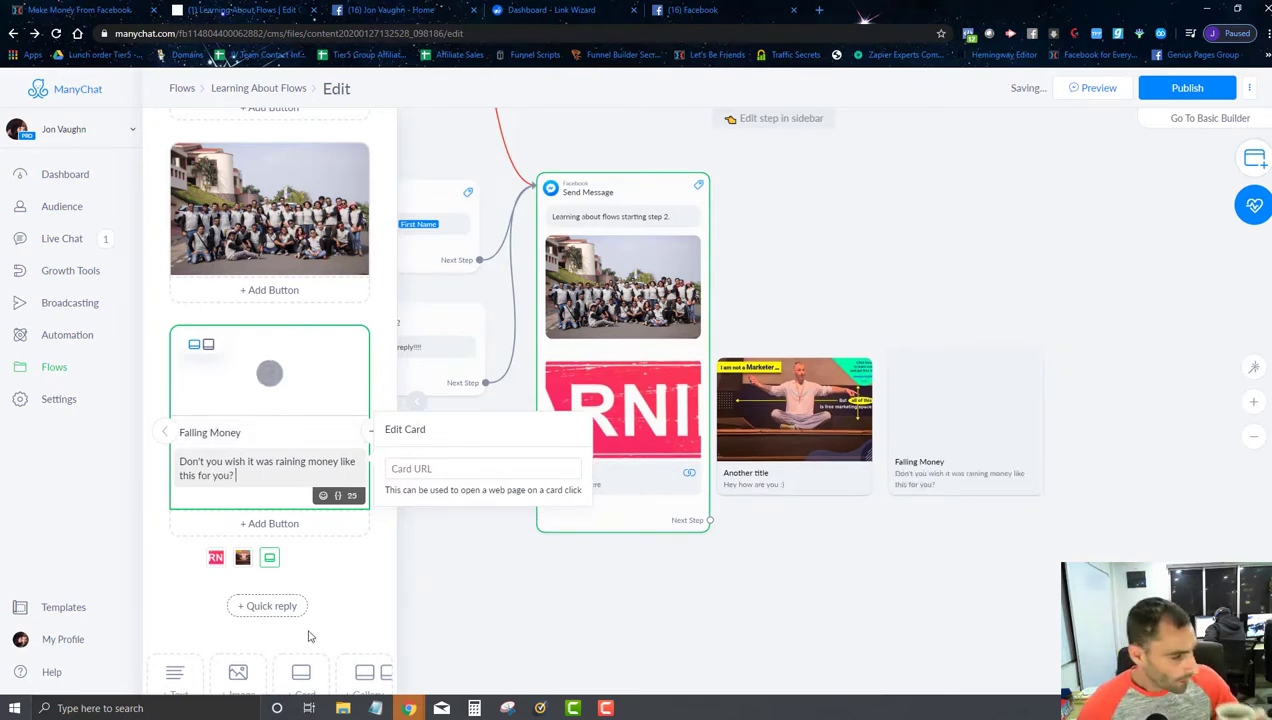
click(474, 470)
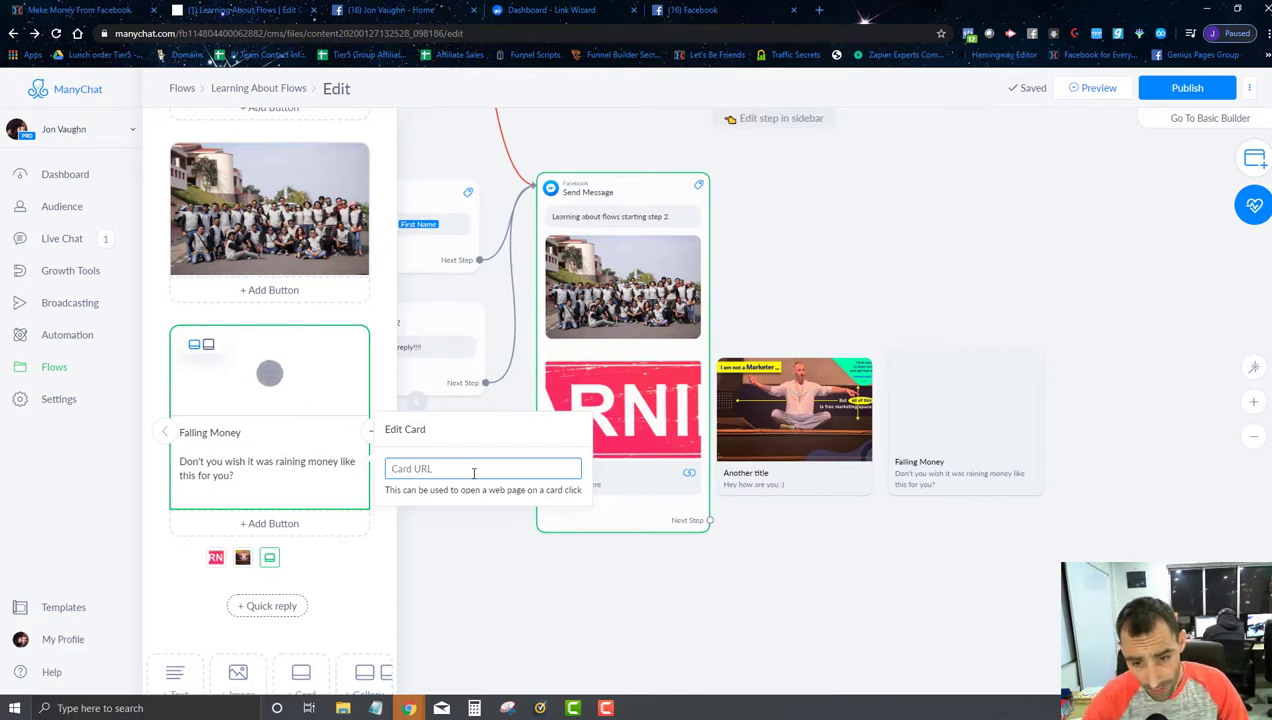
text(https://start.jonvaughn.io)
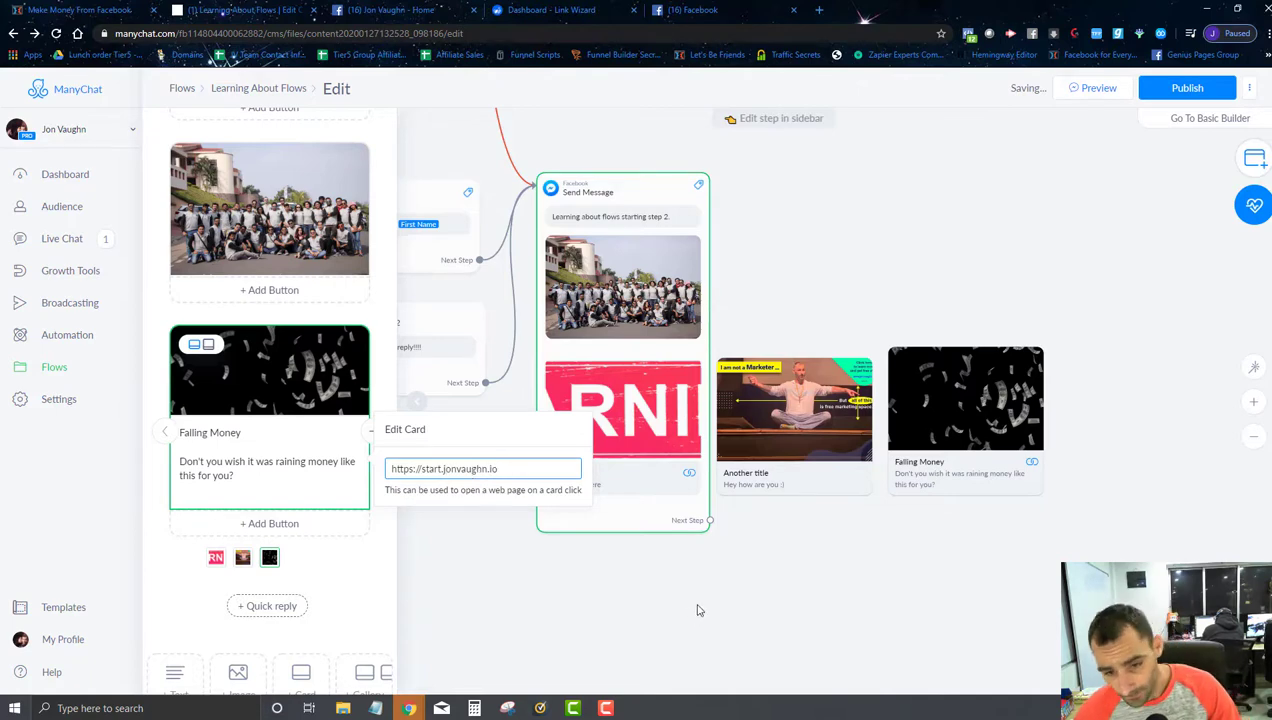
click(698, 610)
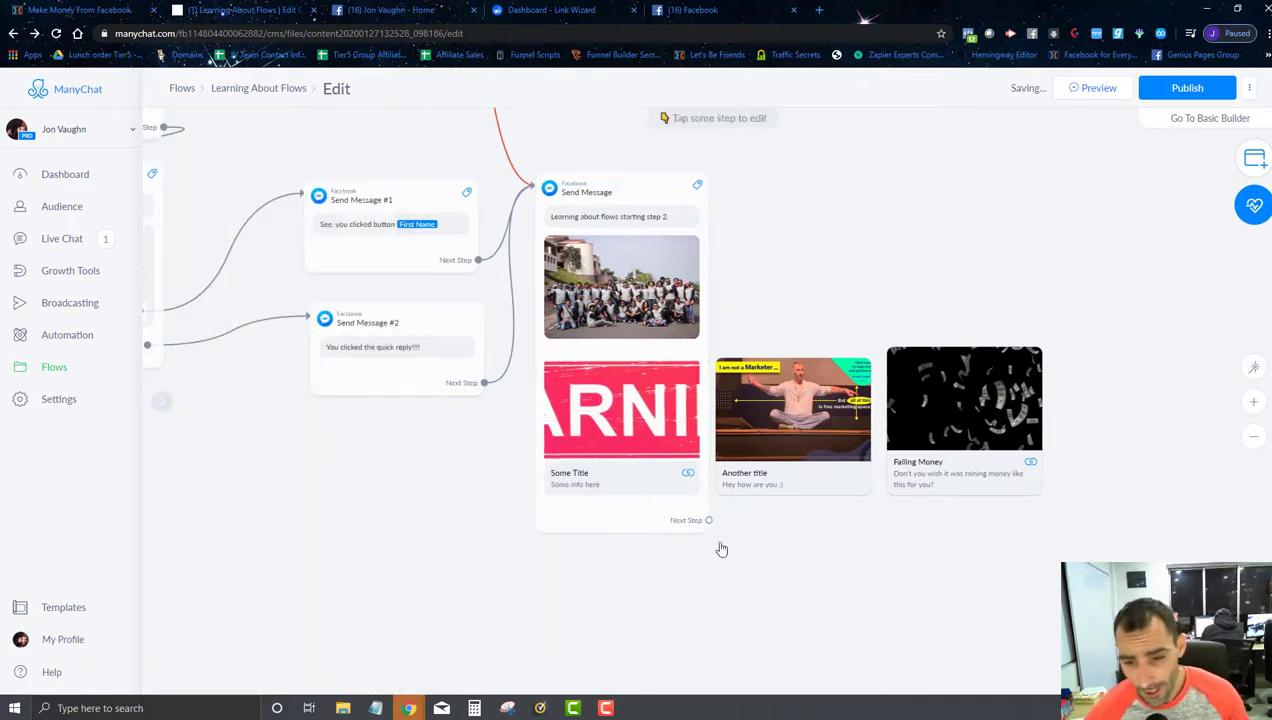
- Reopen the Send Message step and review its three gallery cards, ending on the first one
click(645, 490)
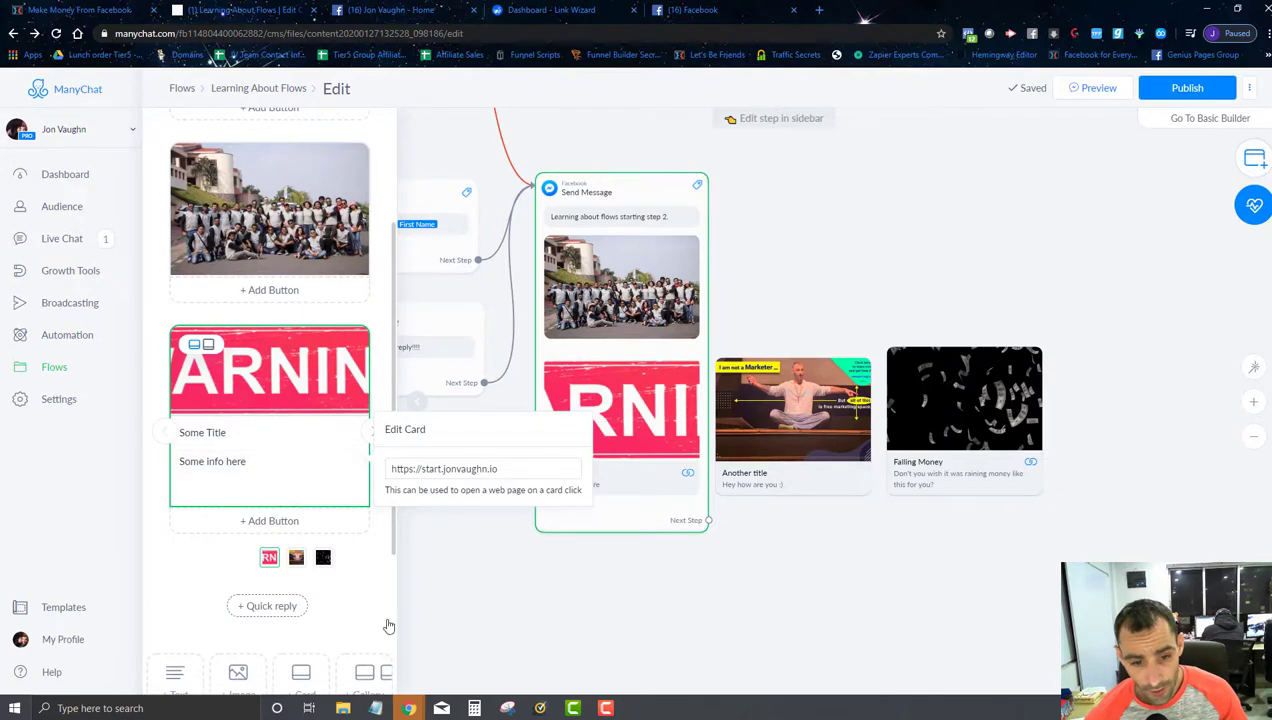
click(511, 610)
click(545, 470)
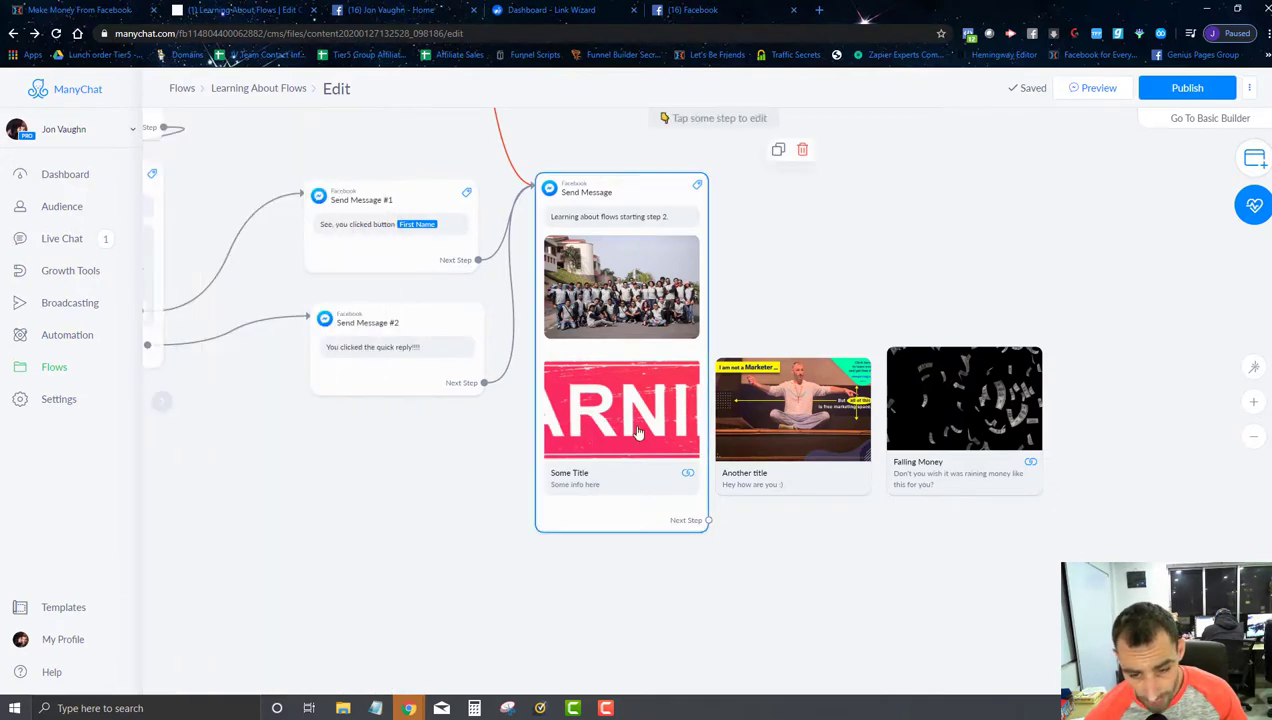
click(376, 635)
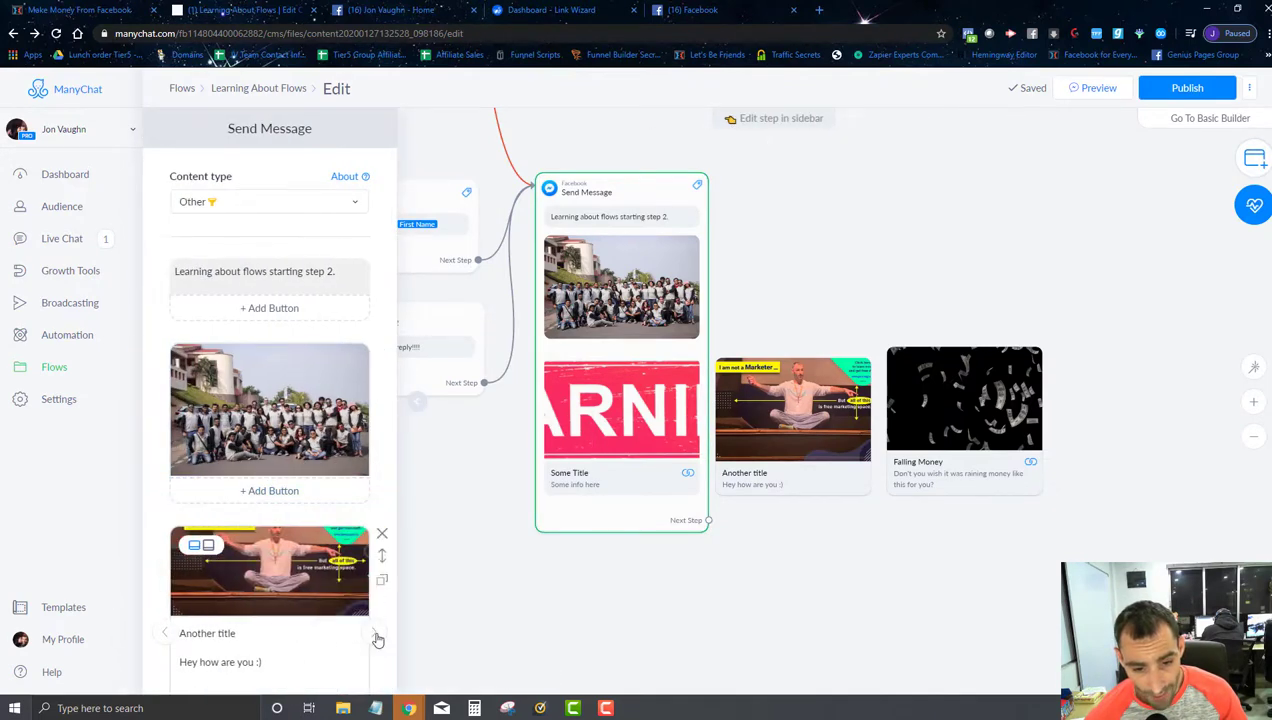
click(375, 634)
scroll(376, 636, down, 2)
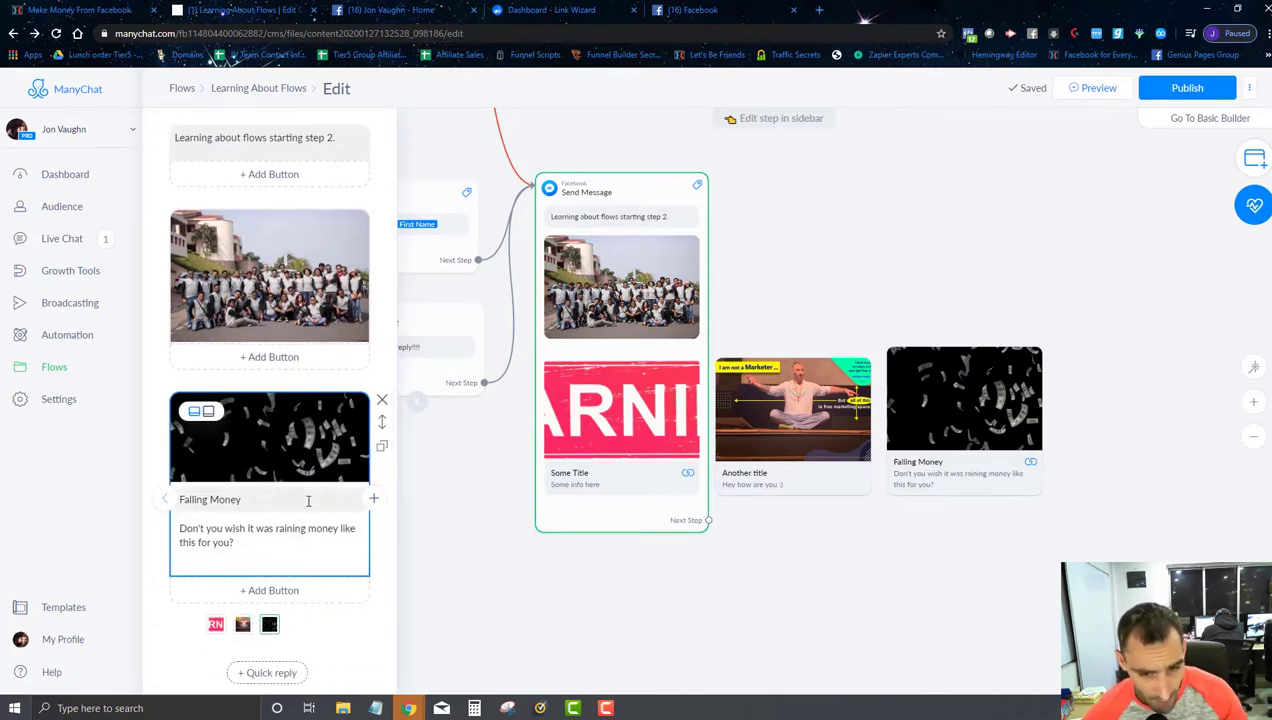
click(167, 502)
click(170, 509)
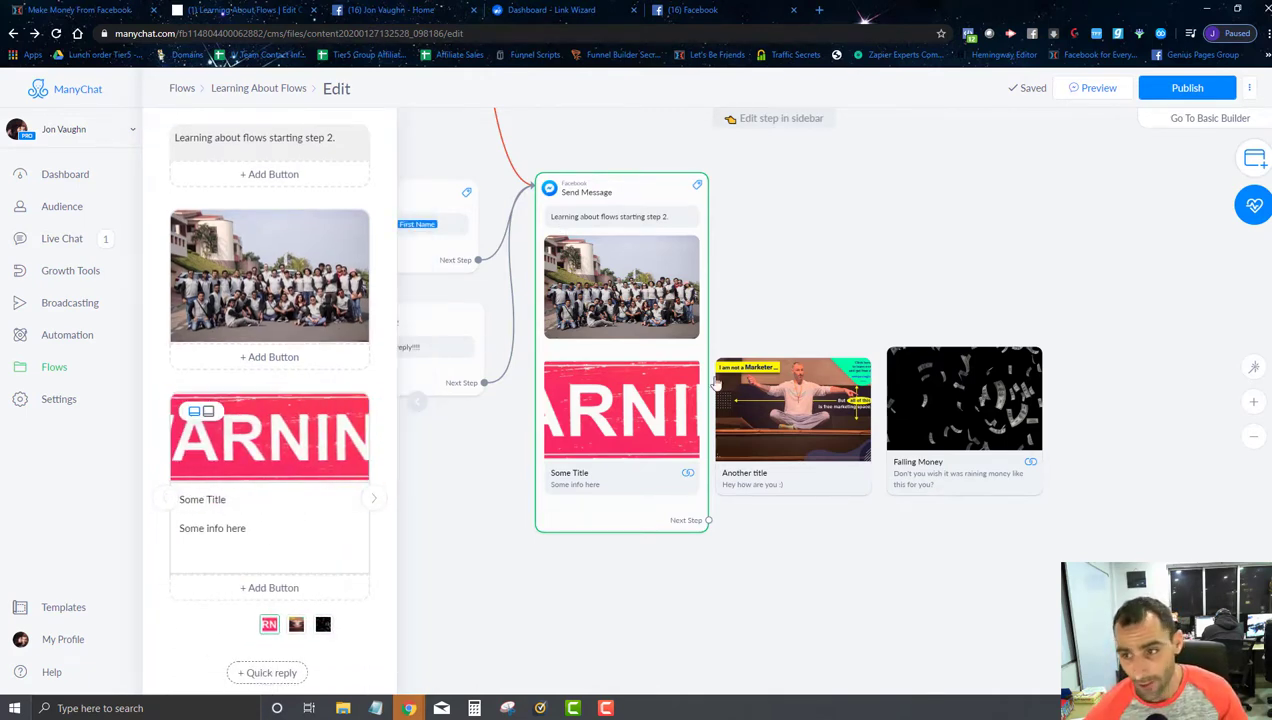
- Publish the flow, then switch to Facebook and send "about flows" in the bot's chat
click(1187, 88)
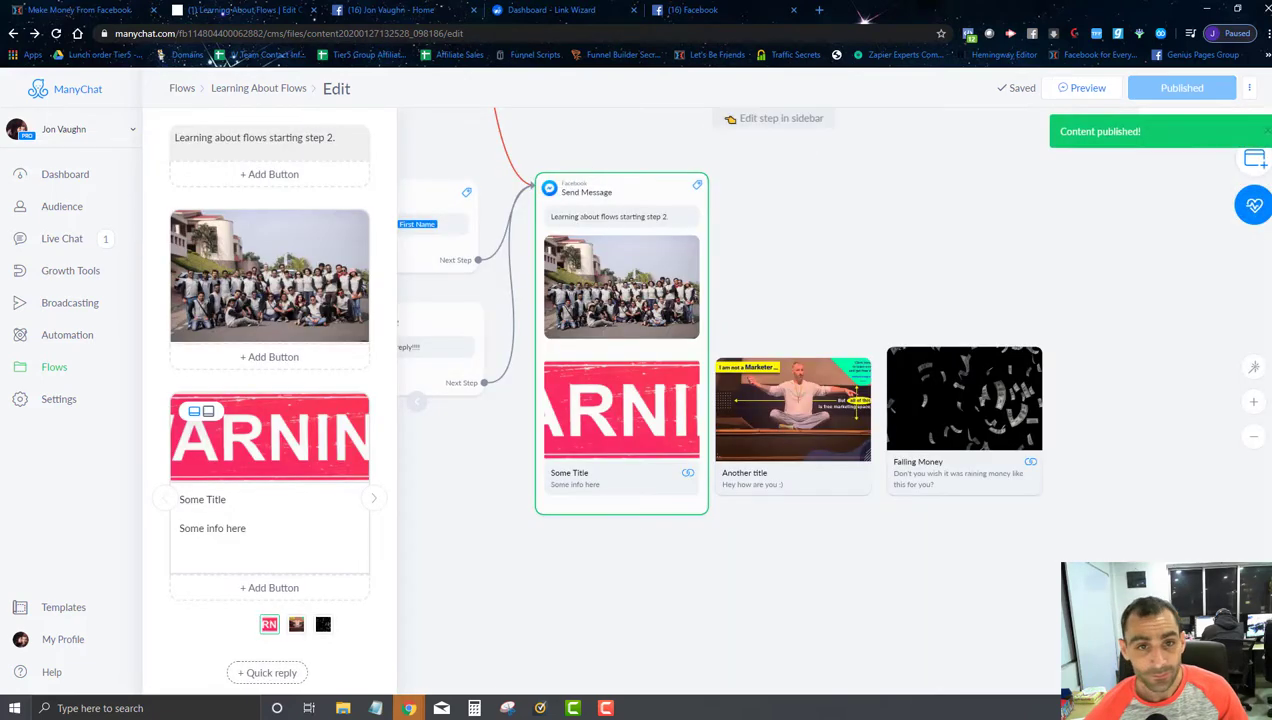
click(700, 10)
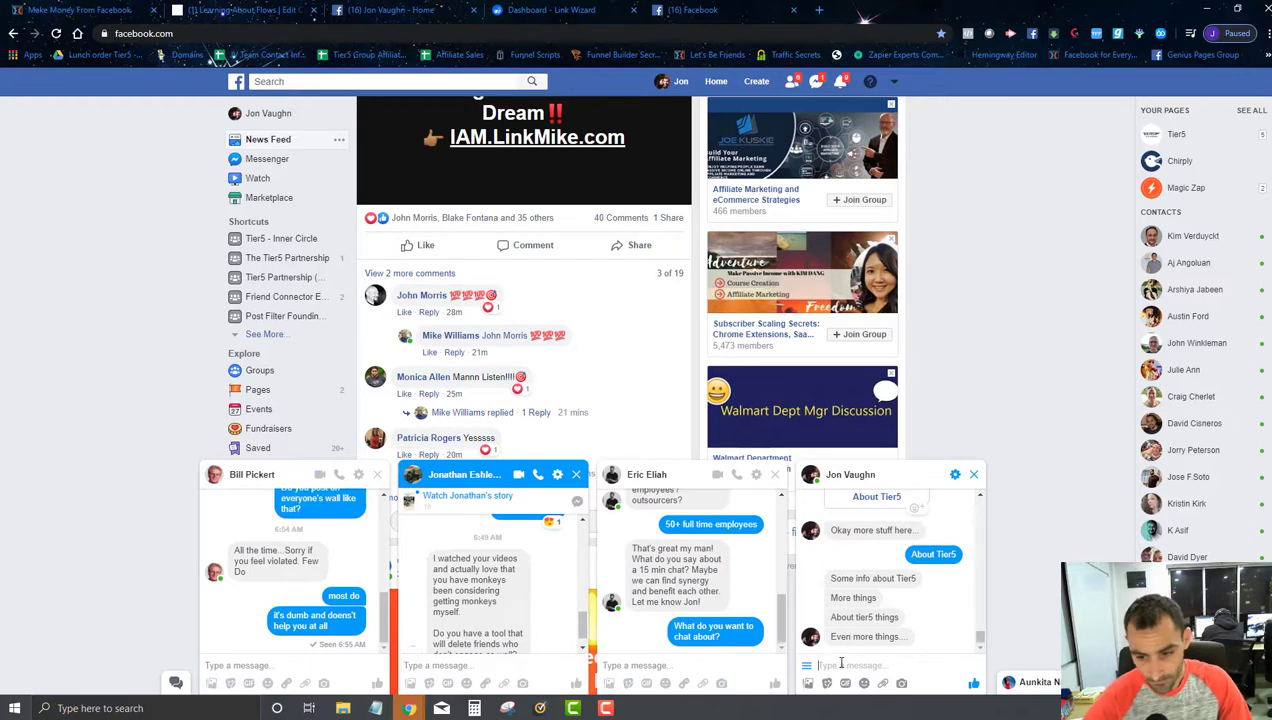
text(about flows)
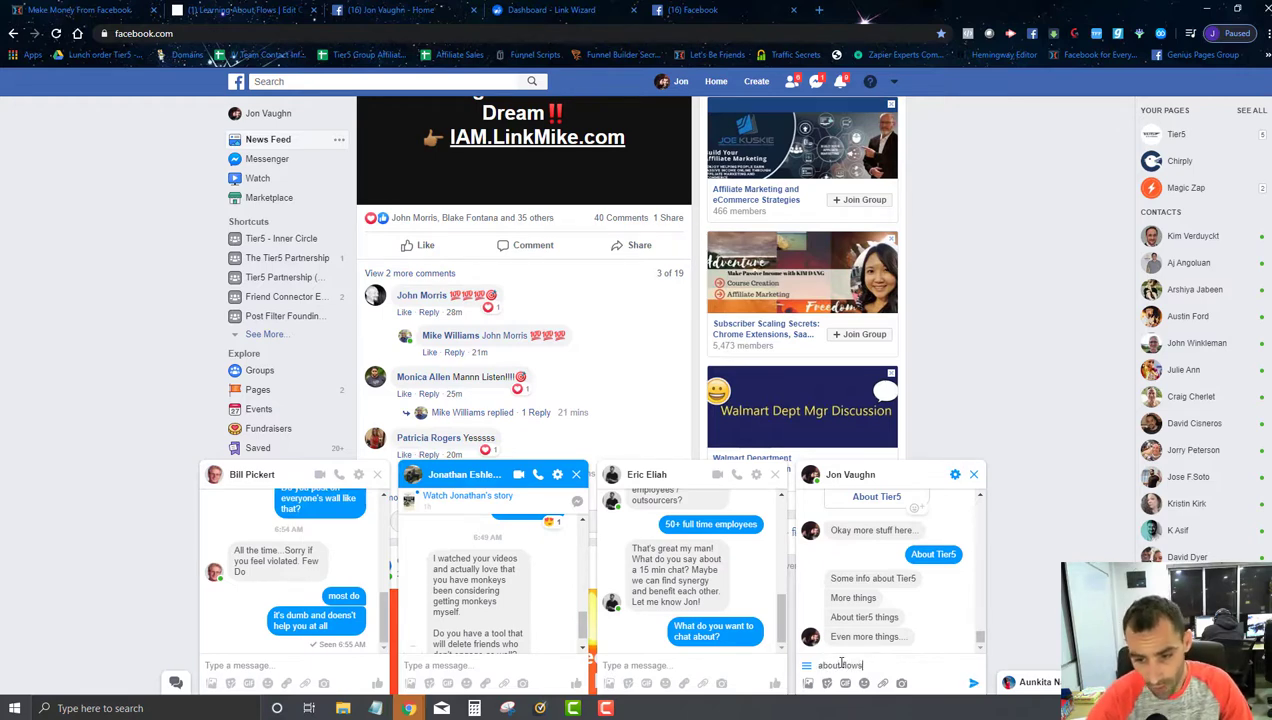
key(Return)
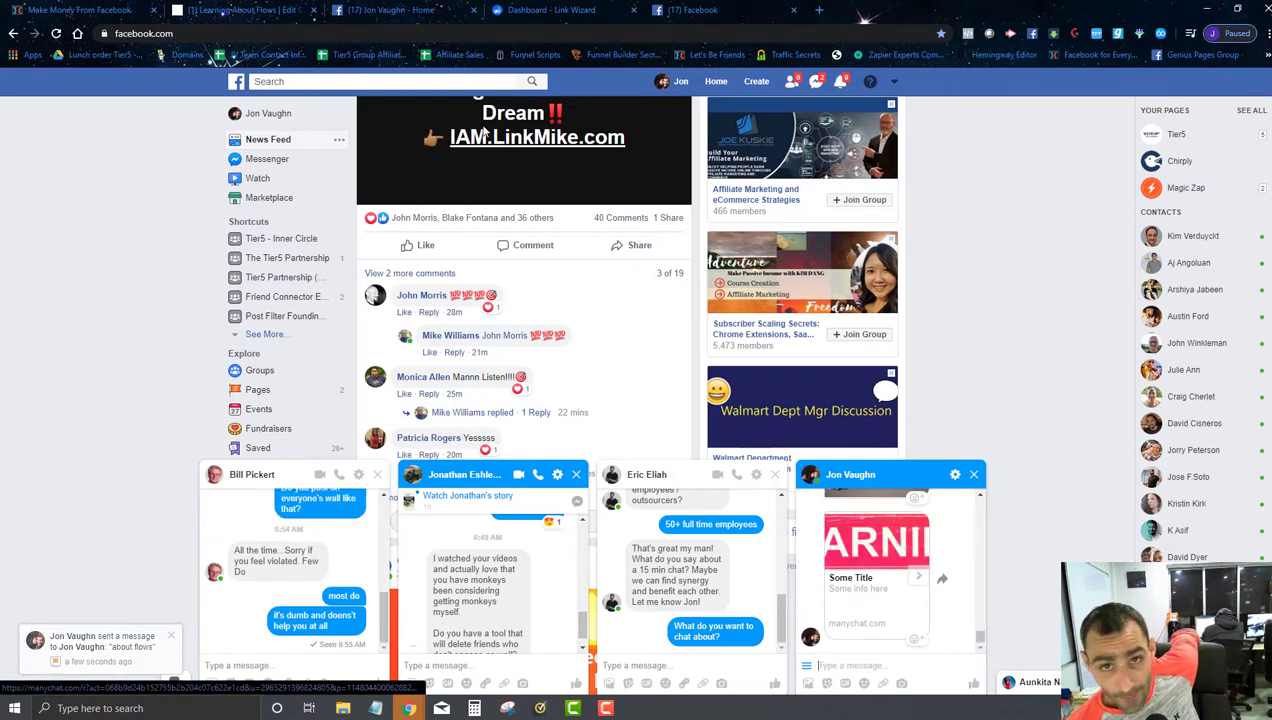
- Switch back to ManyChat and check the URL set on the first gallery card
click(288, 8)
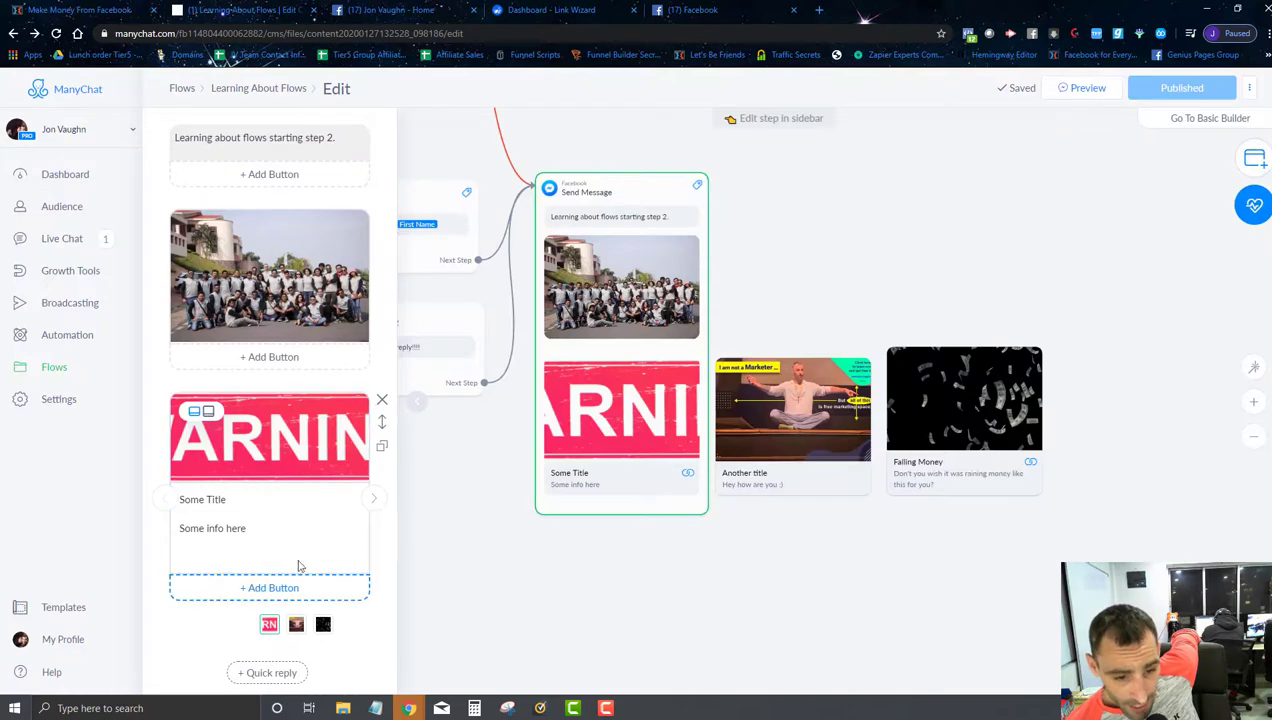
click(297, 564)
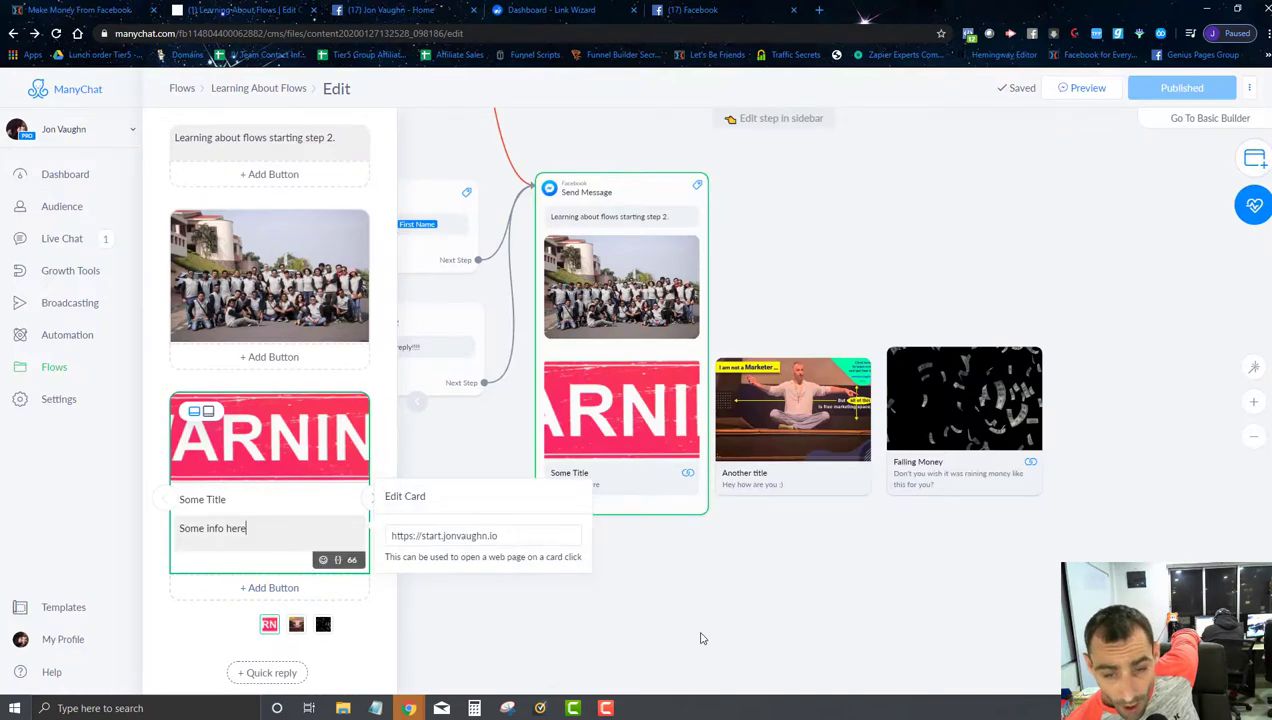
click(701, 638)
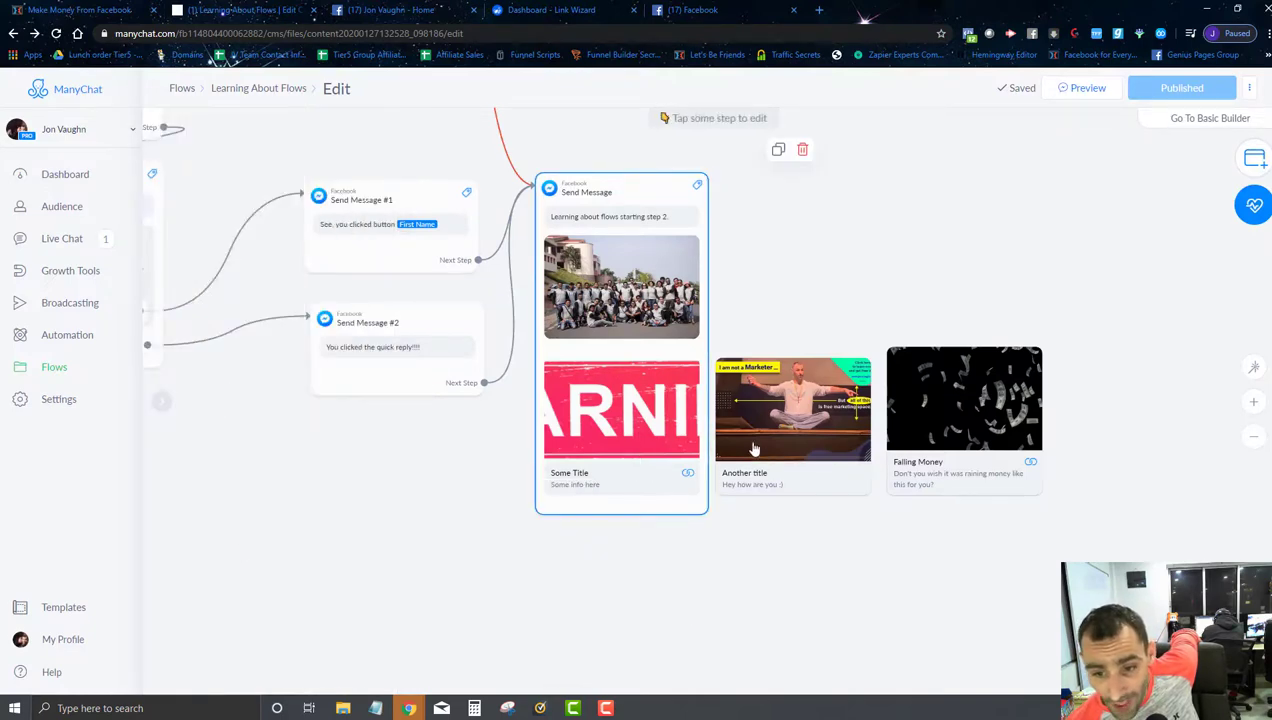
click(640, 449)
scroll(257, 469, down, 2)
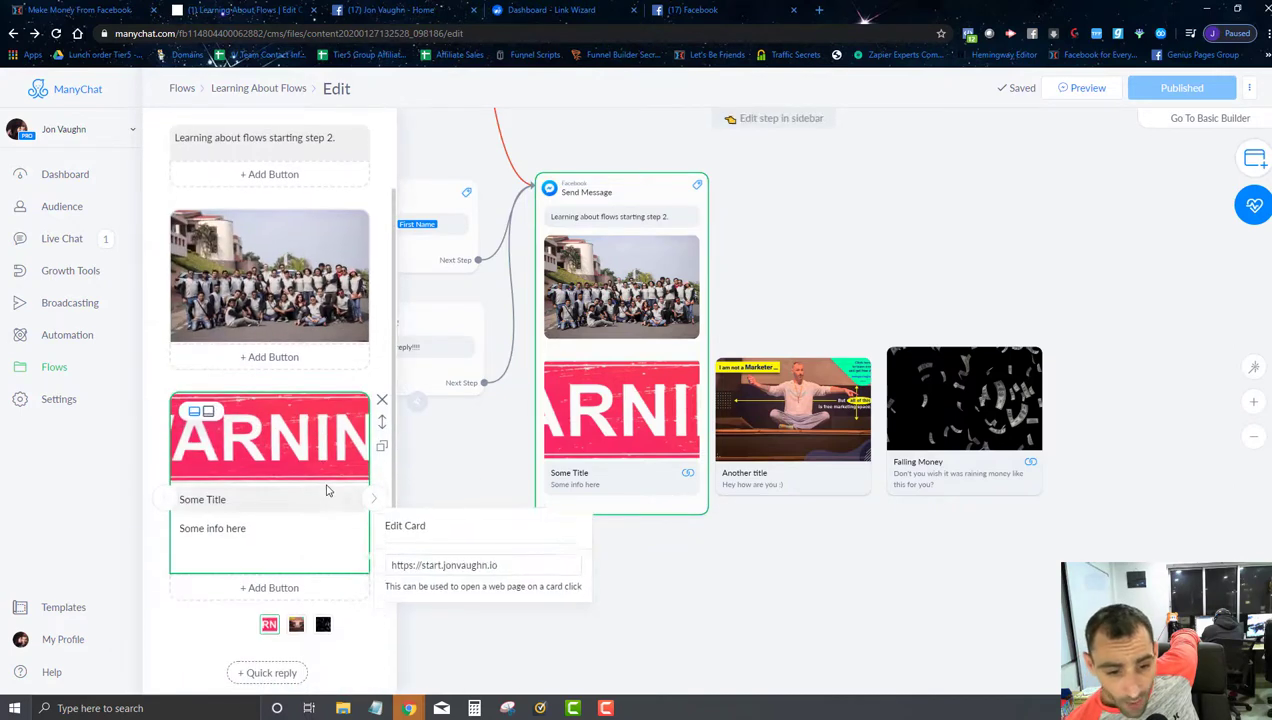
click(540, 537)
drag(540, 537, 400, 535)
- Test the first gallery card's link from the Facebook chat and return to the flow in ManyChat with the step editor closed
click(740, 10)
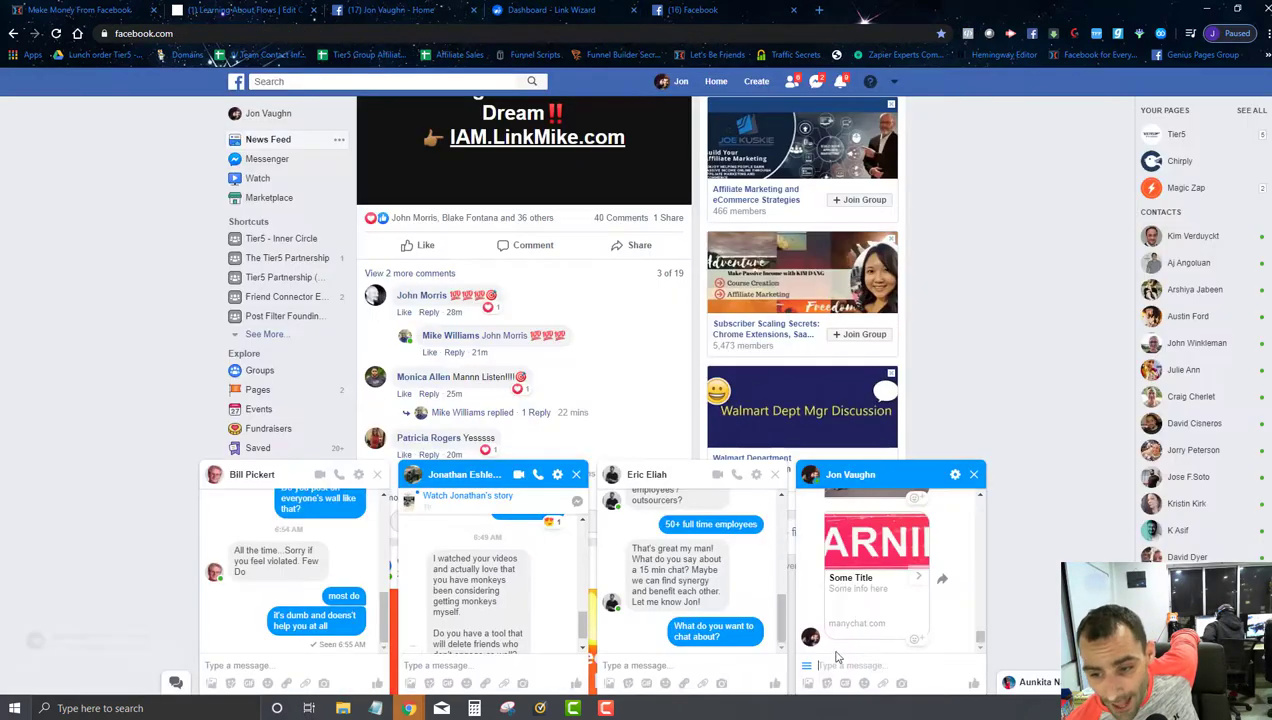
click(856, 628)
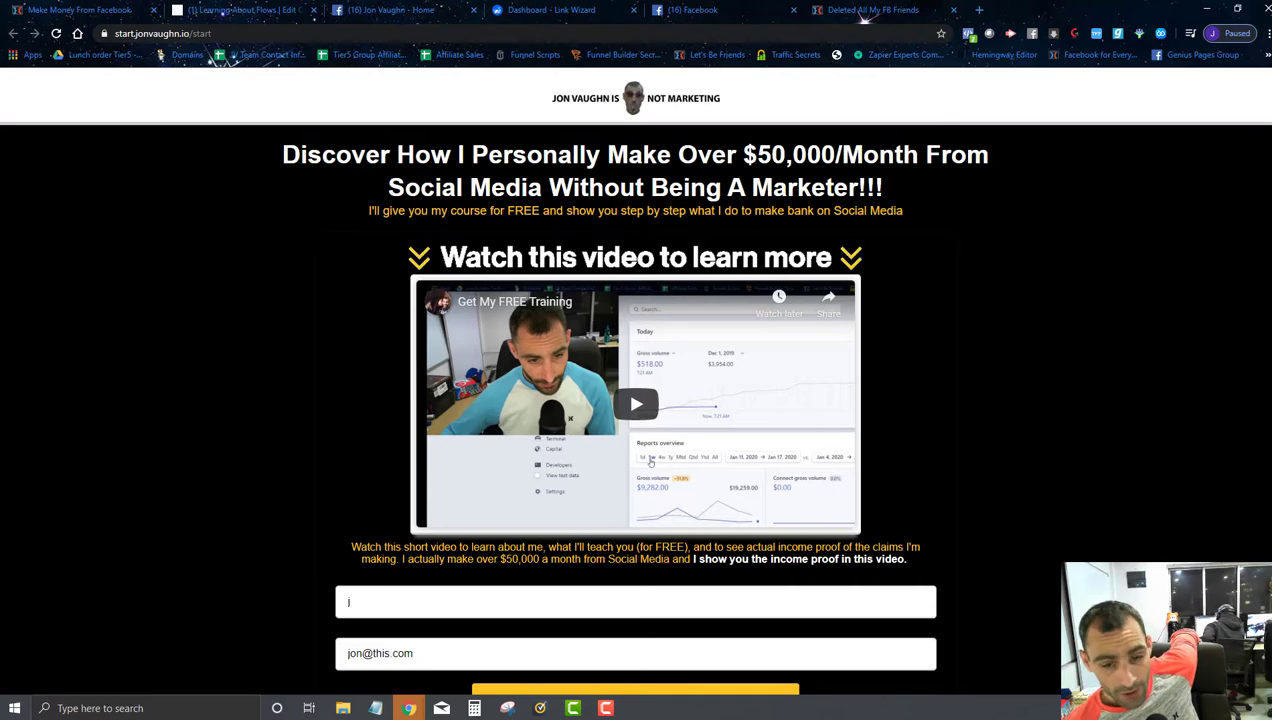
click(727, 9)
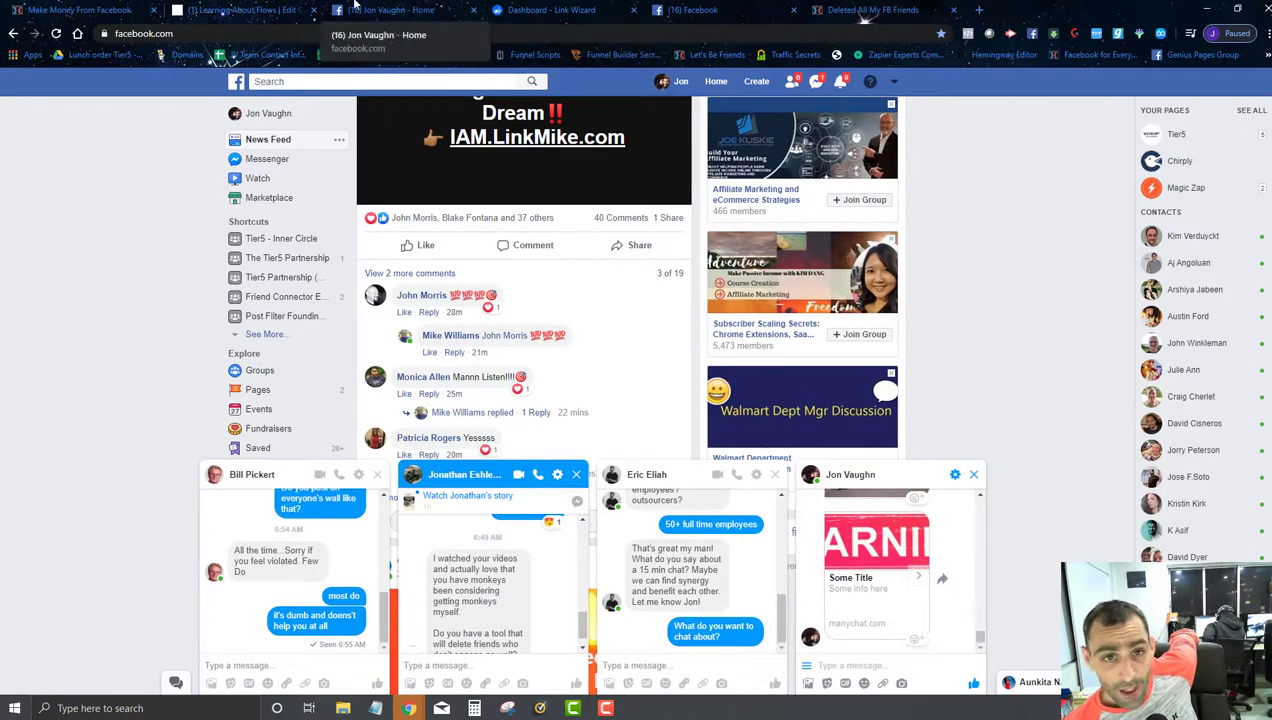
click(221, 6)
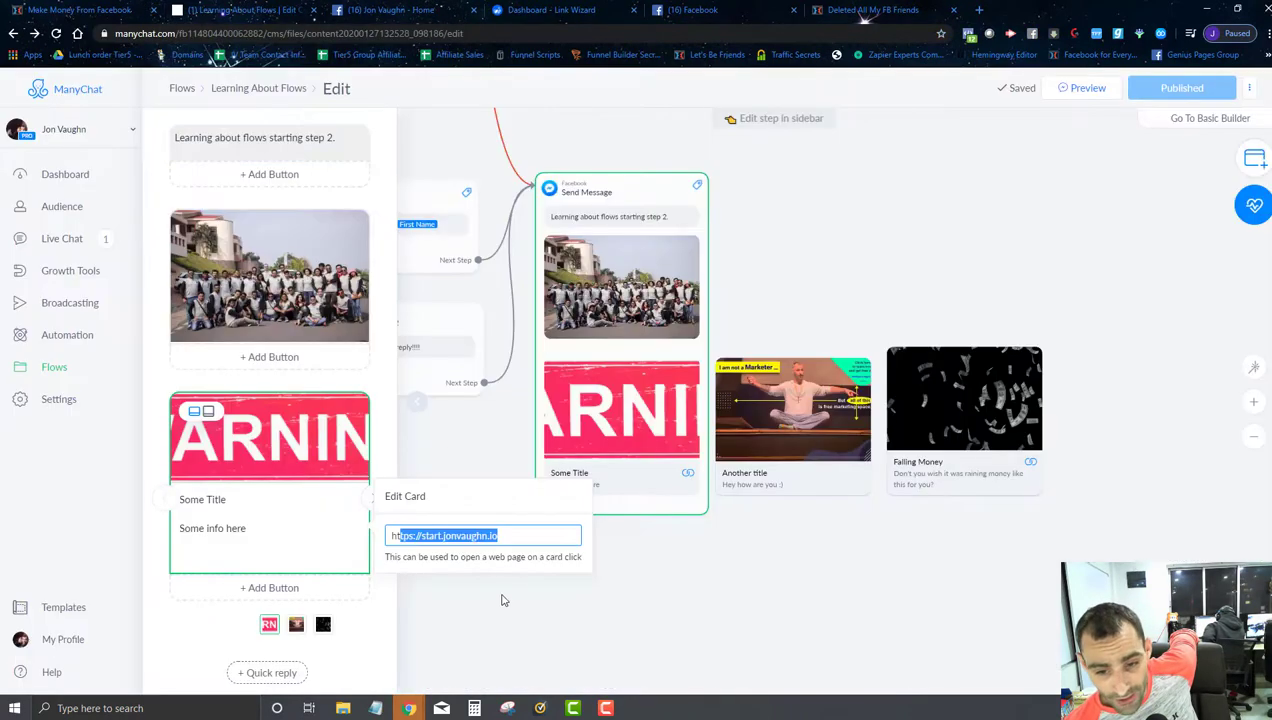
click(786, 619)
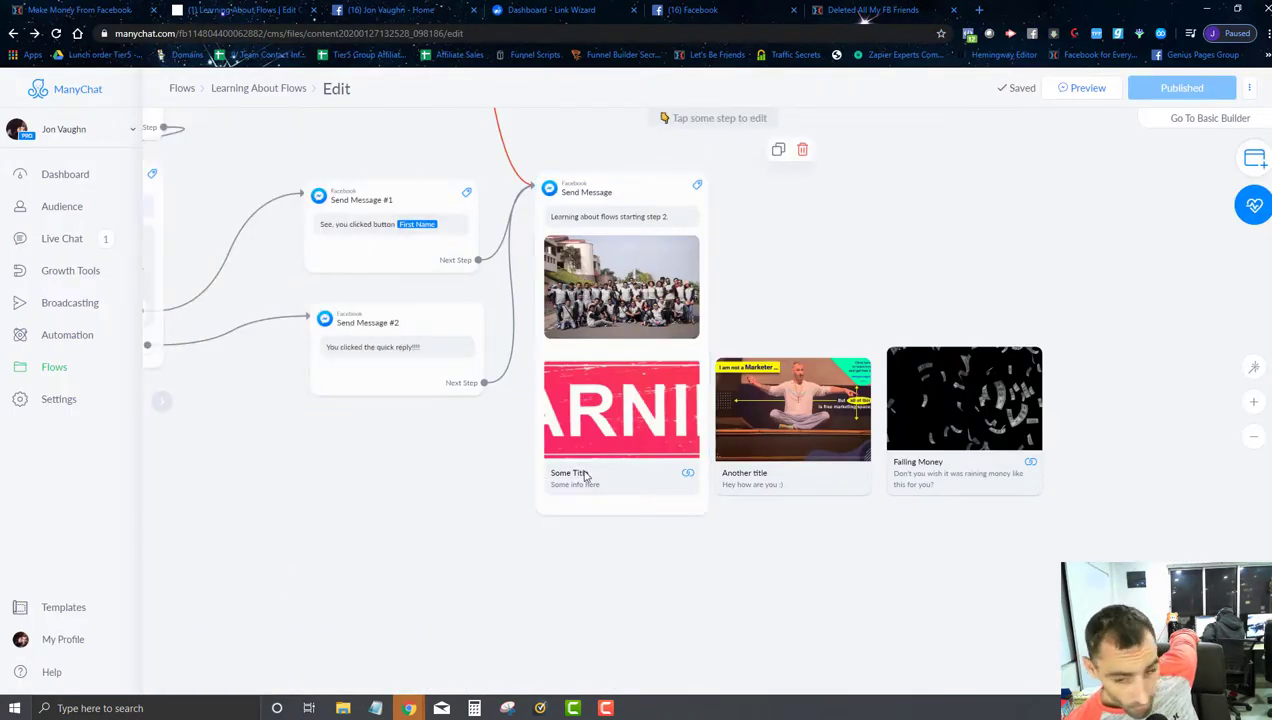
- Switch to Facebook and browse through all three gallery cards in the bot's chat, returning to the first one
click(690, 9)
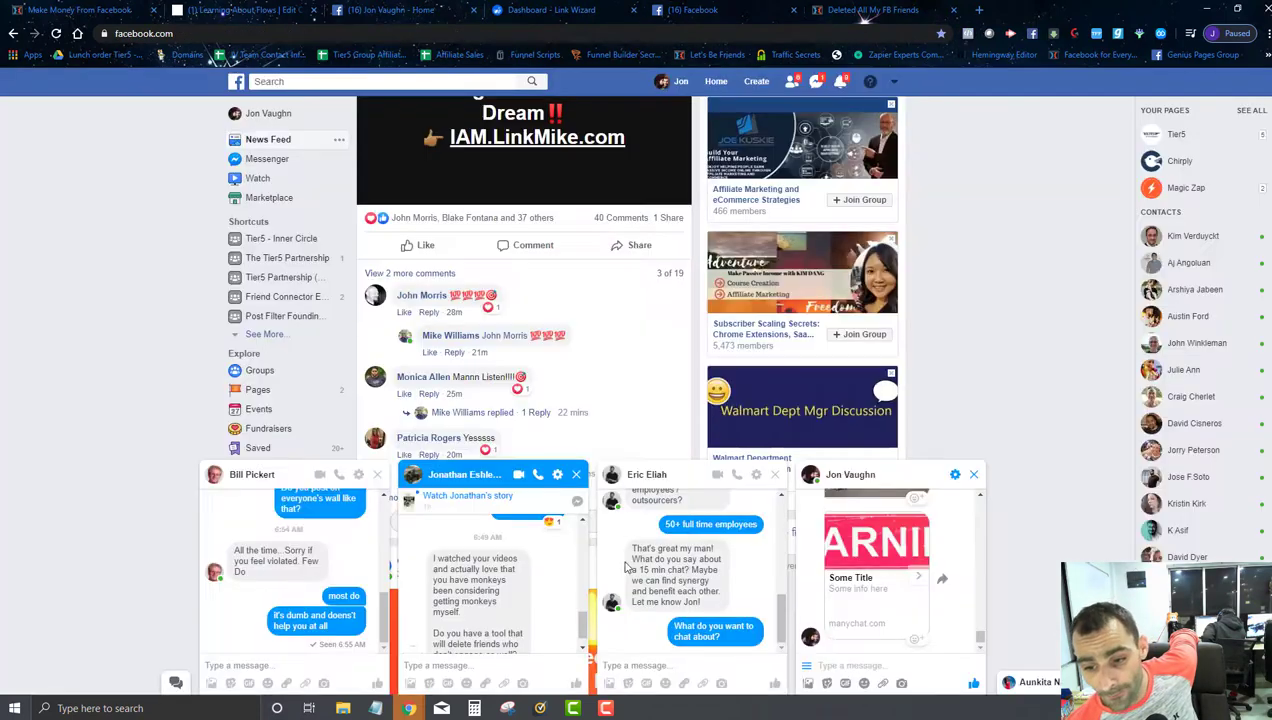
click(918, 577)
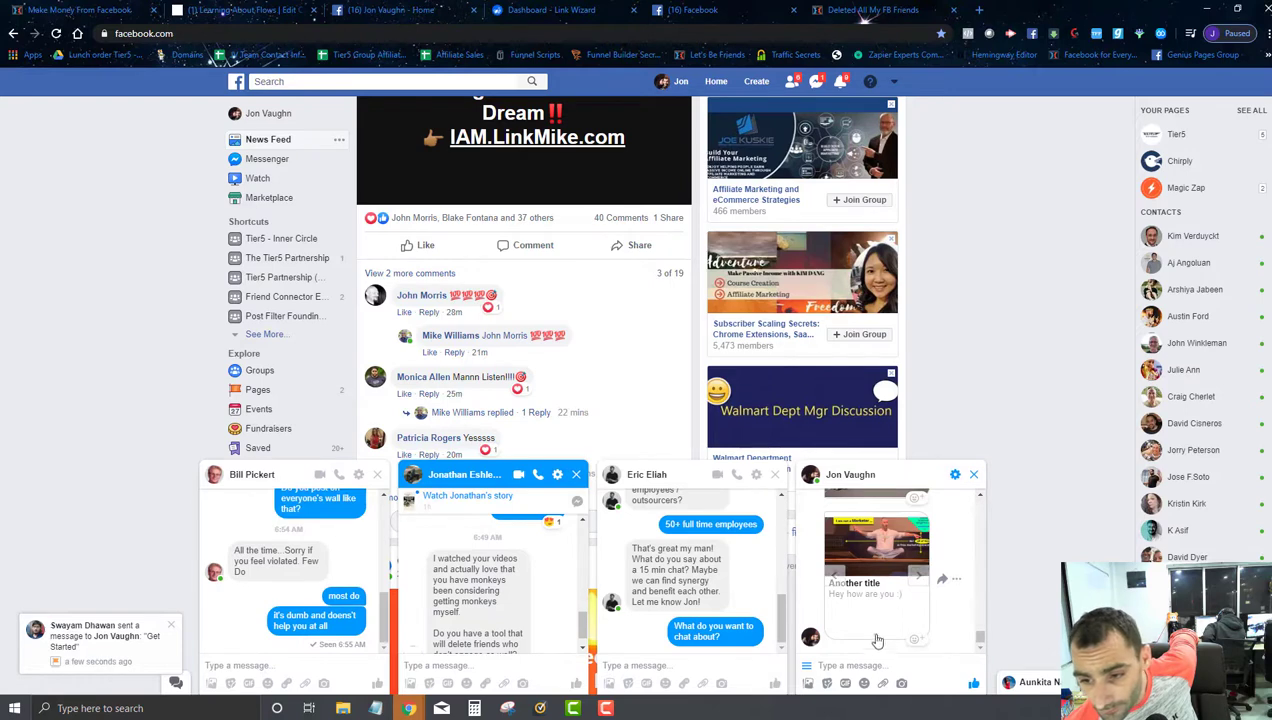
click(916, 580)
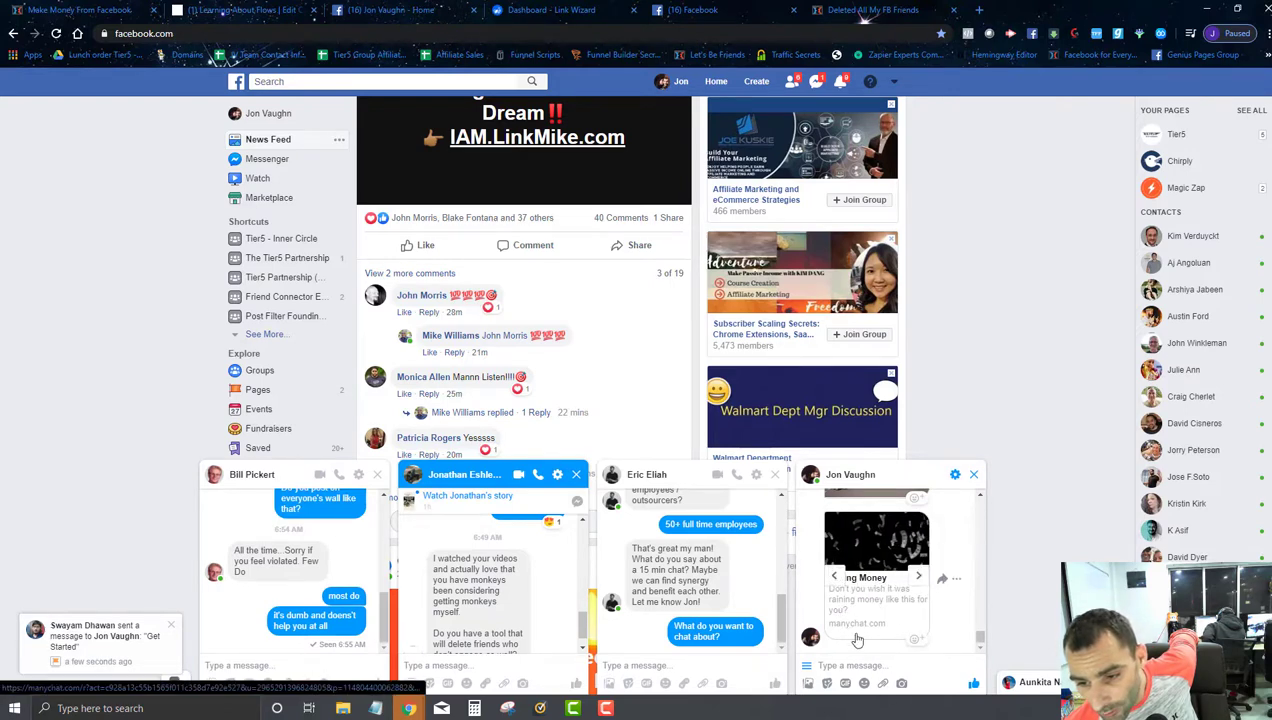
click(833, 578)
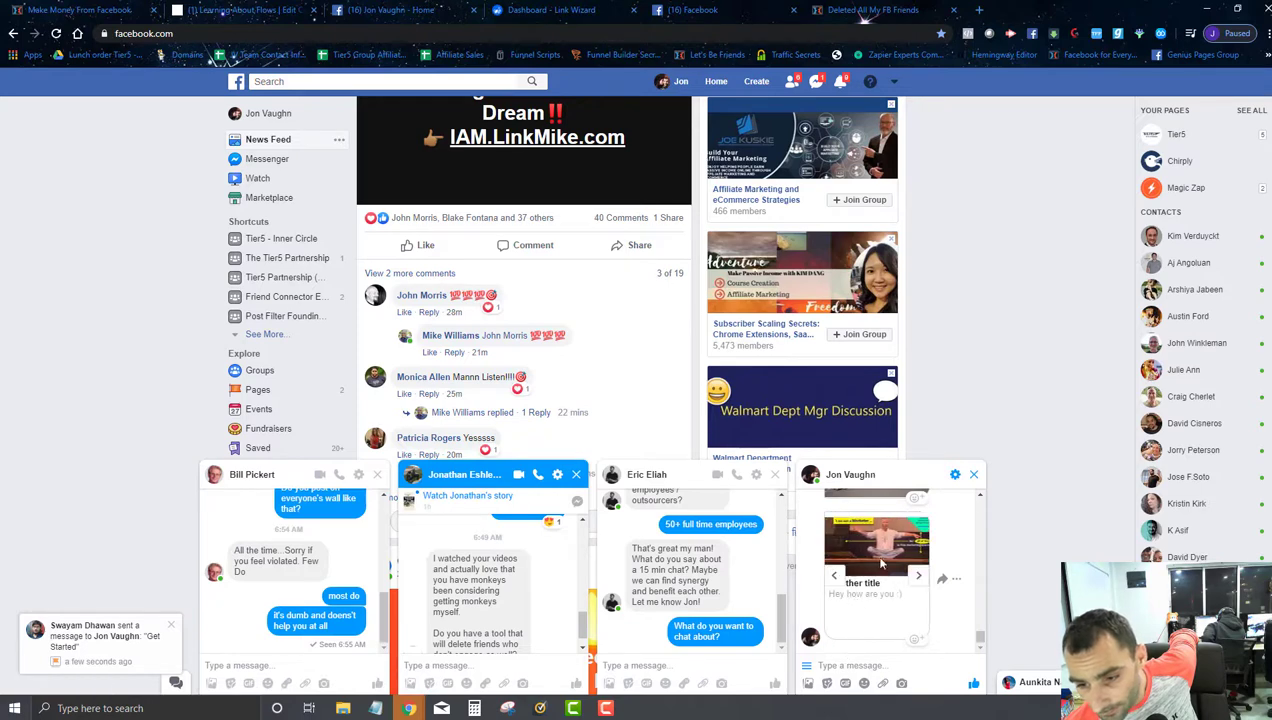
click(833, 577)
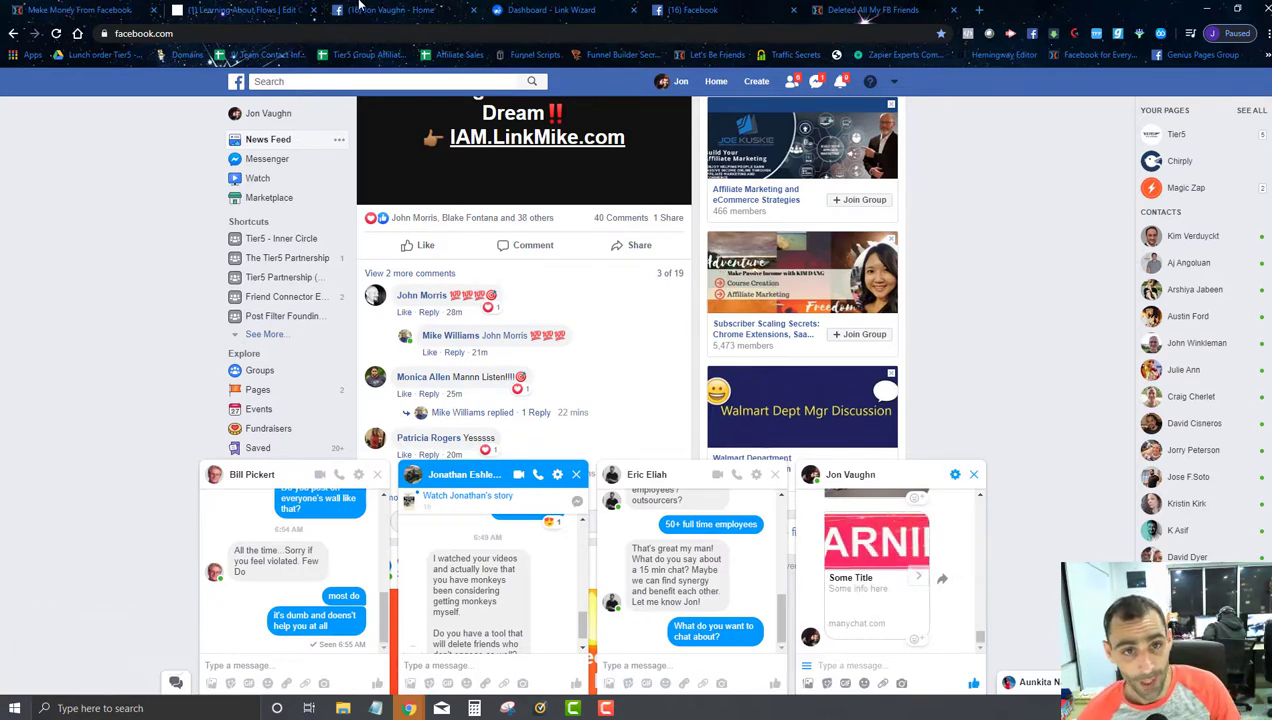
- Switch back to ManyChat, reopen the Send Message step and delete the "Some Title" gallery card
click(240, 10)
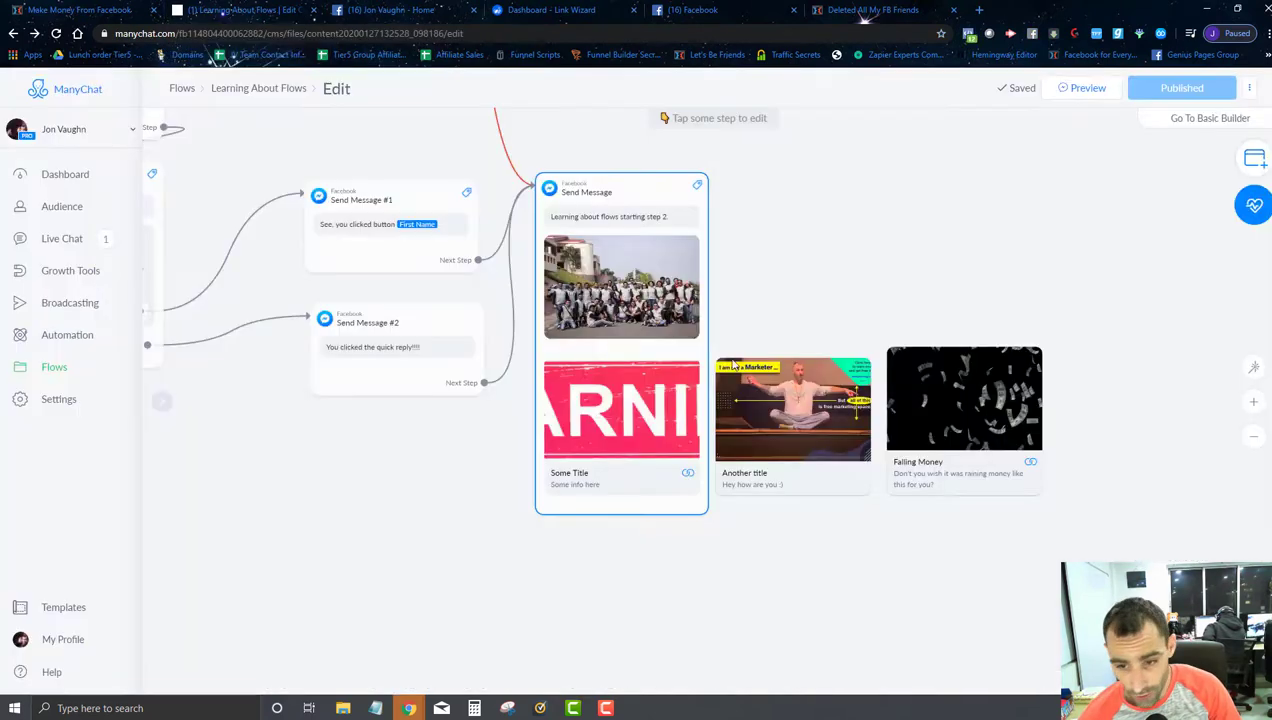
click(652, 498)
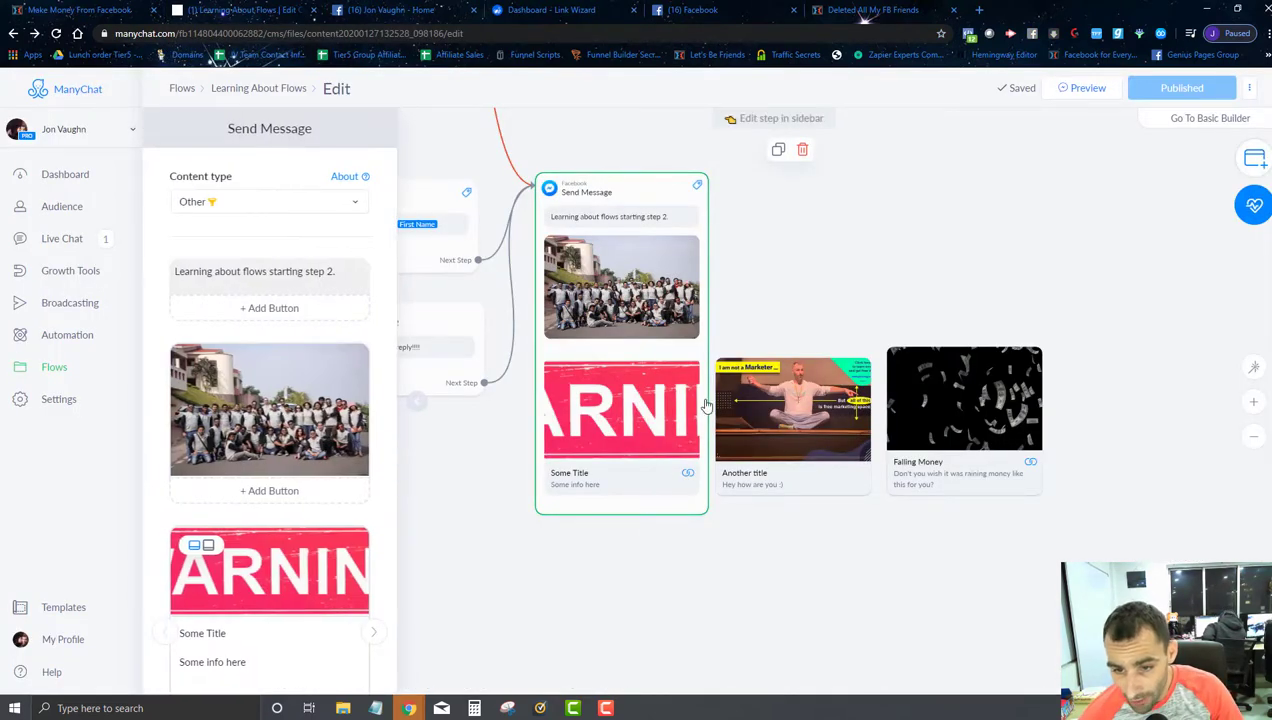
click(290, 590)
scroll(300, 450, down, 1)
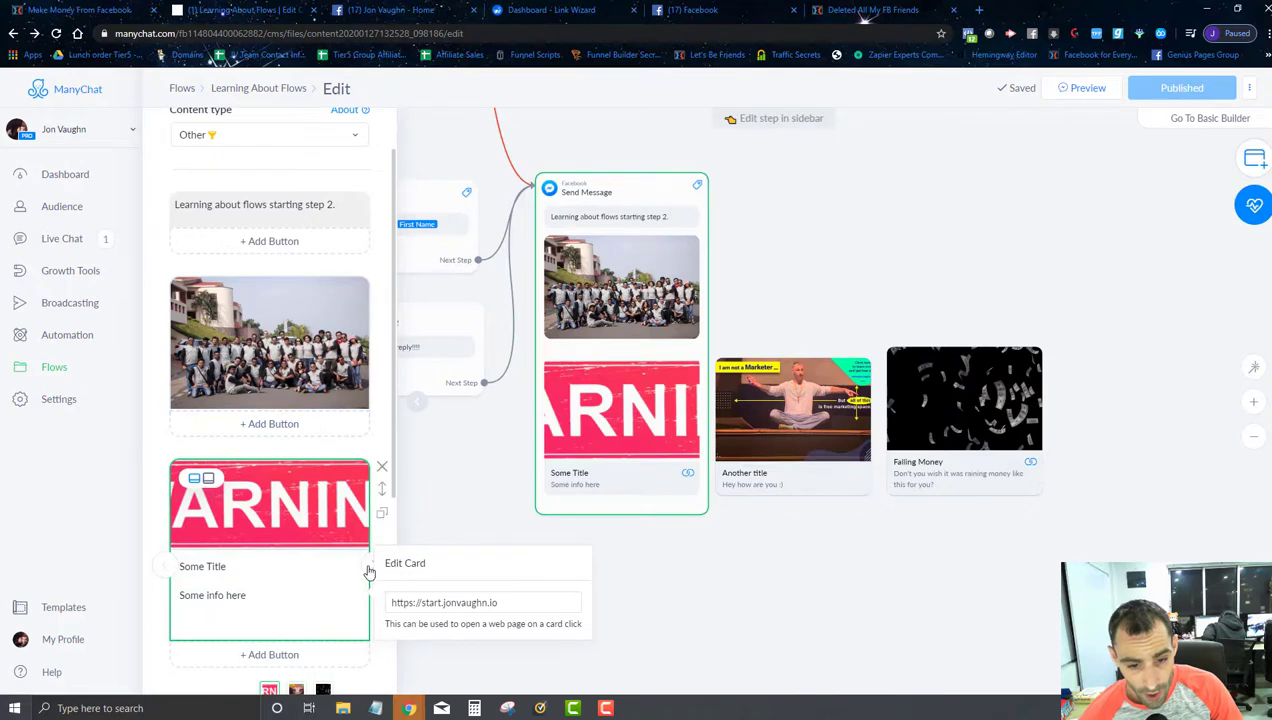
click(382, 477)
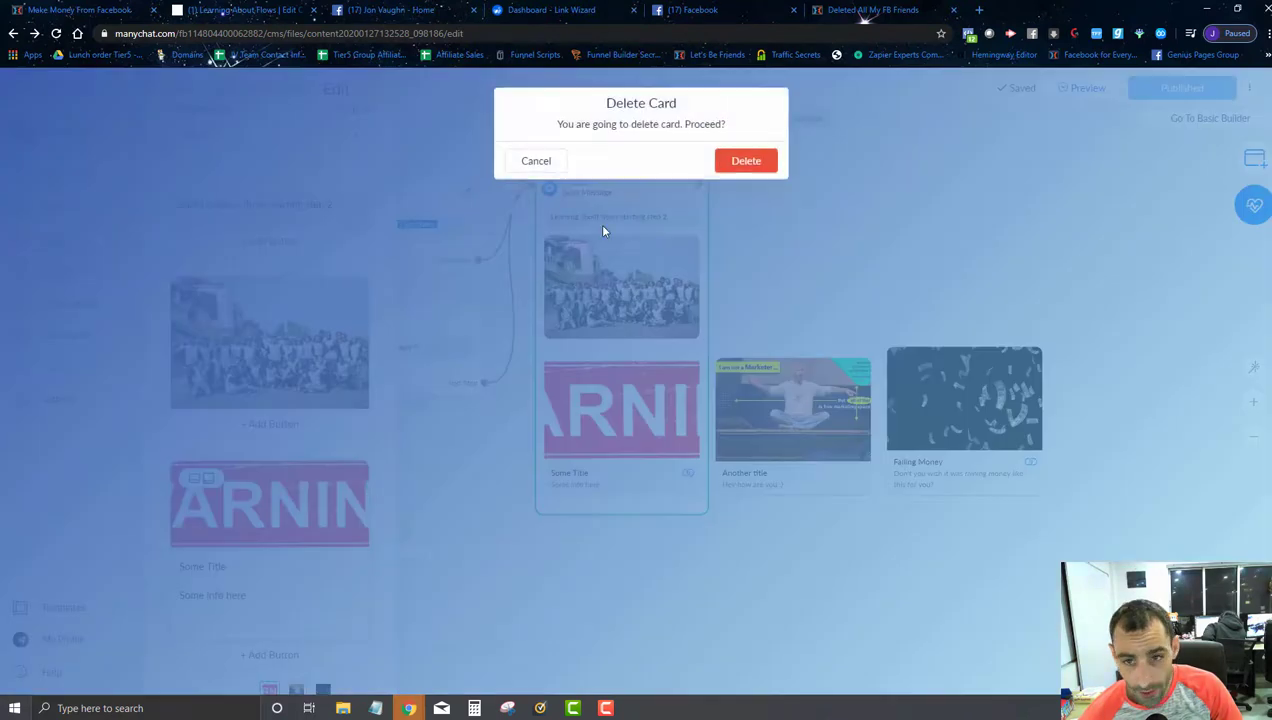
click(746, 161)
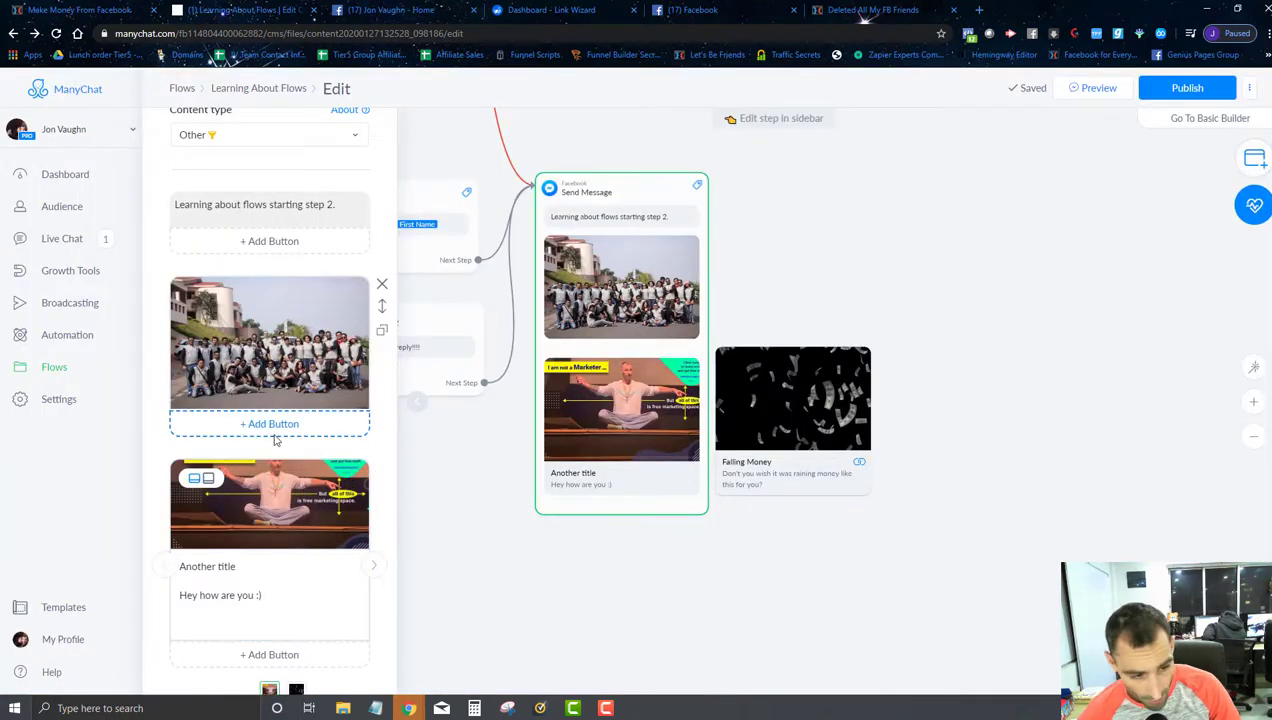
- Add an audio block to the Send Message step and upload the 2015-12-31 "The Final Two" audio file from the social posts folder
scroll(270, 440, down, 5)
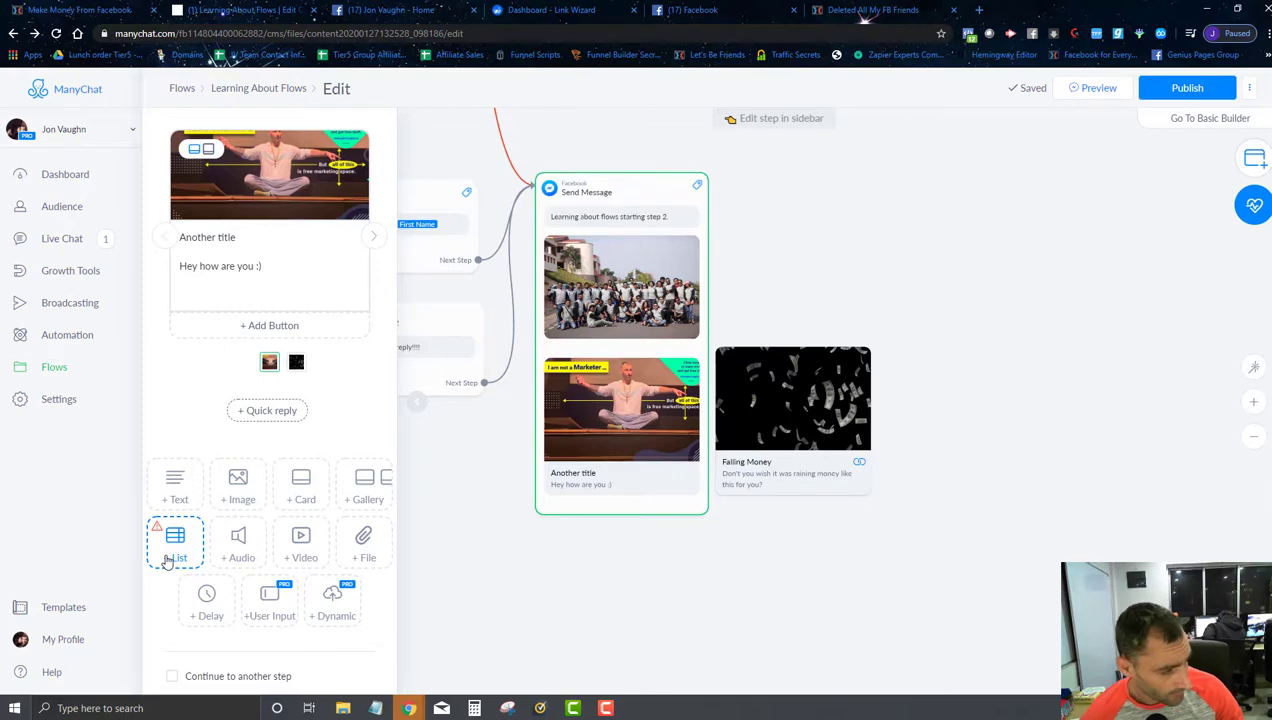
click(236, 552)
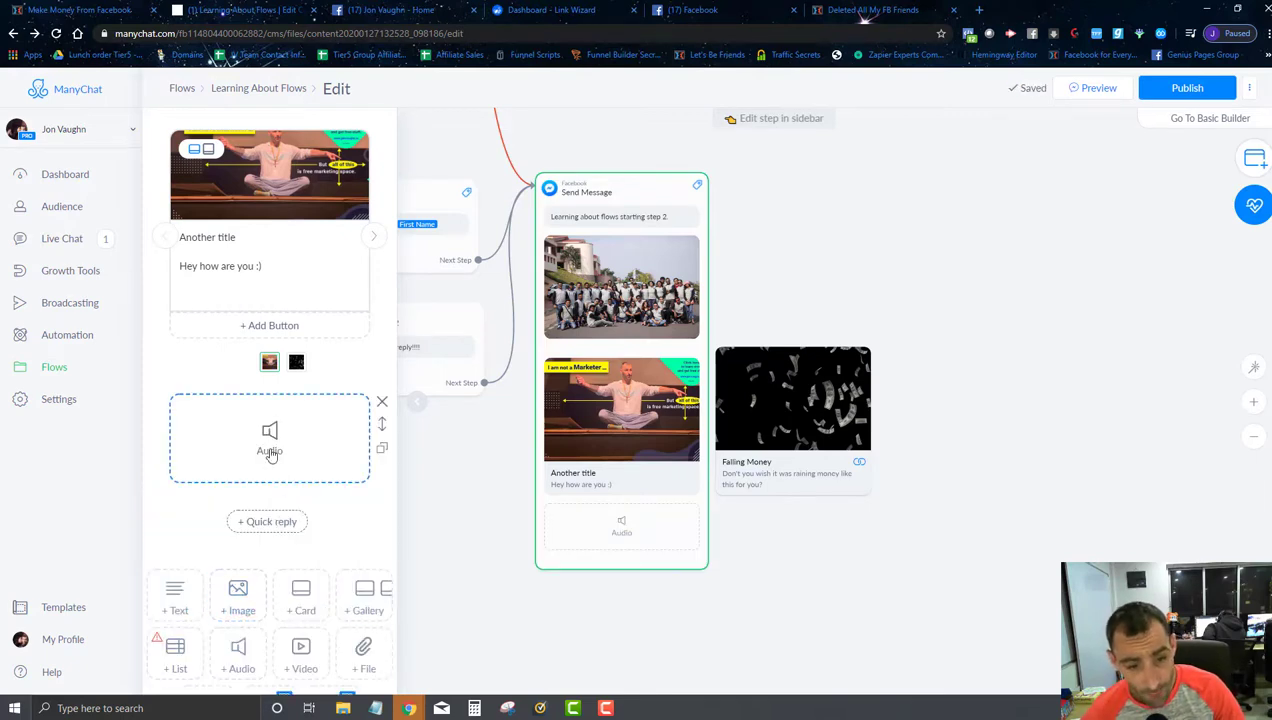
click(303, 460)
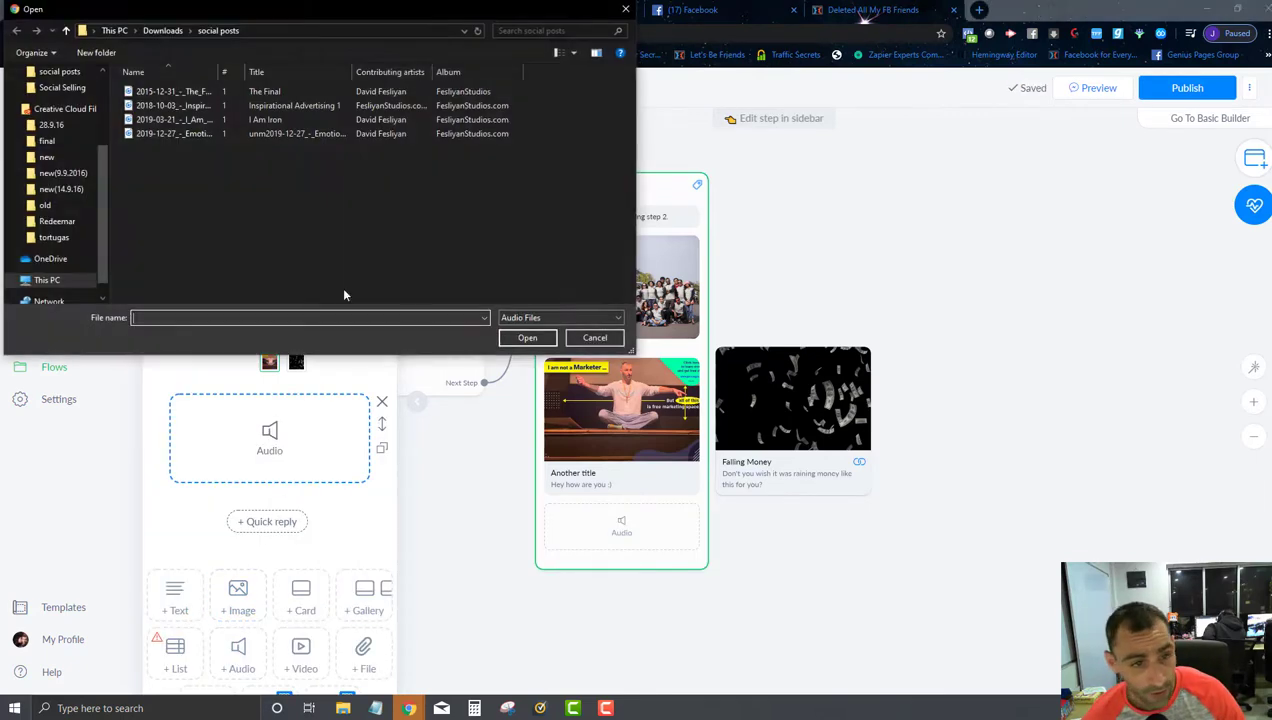
click(166, 93)
click(527, 337)
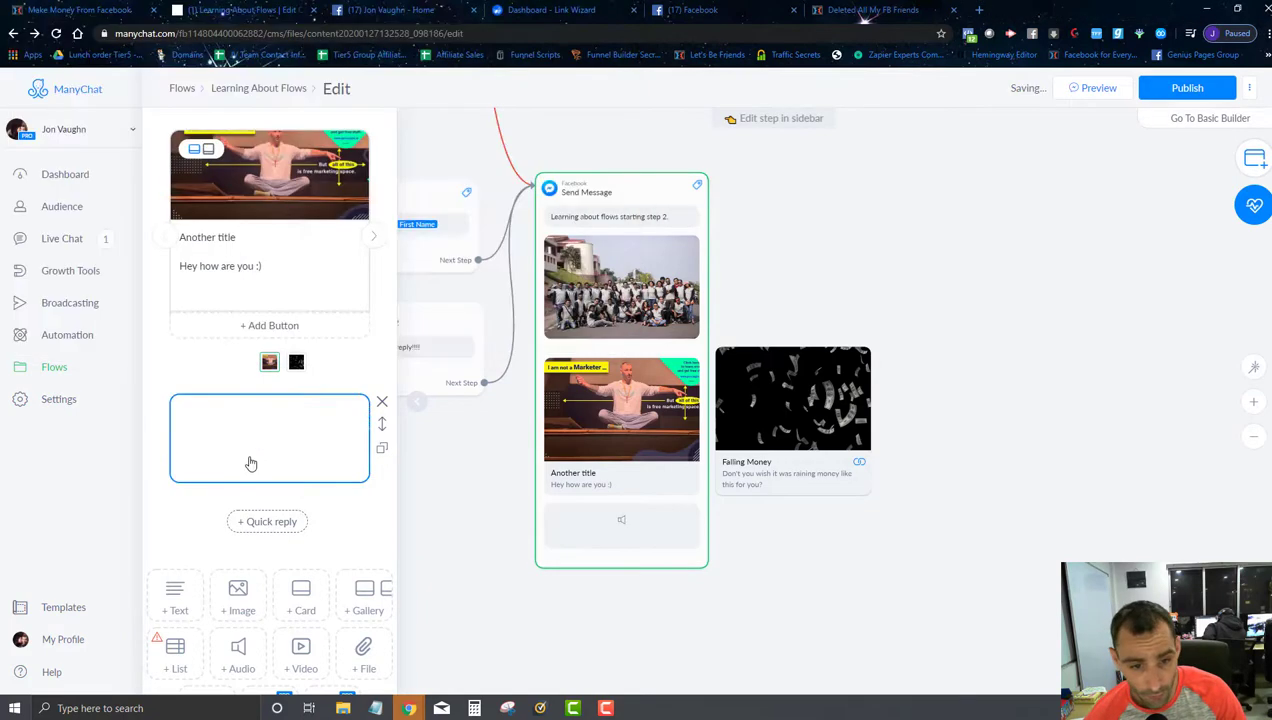
- Delete the two remaining gallery cards, the group photo and the text block, leaving only the audio block in the message
scroll(298, 389, up, 2)
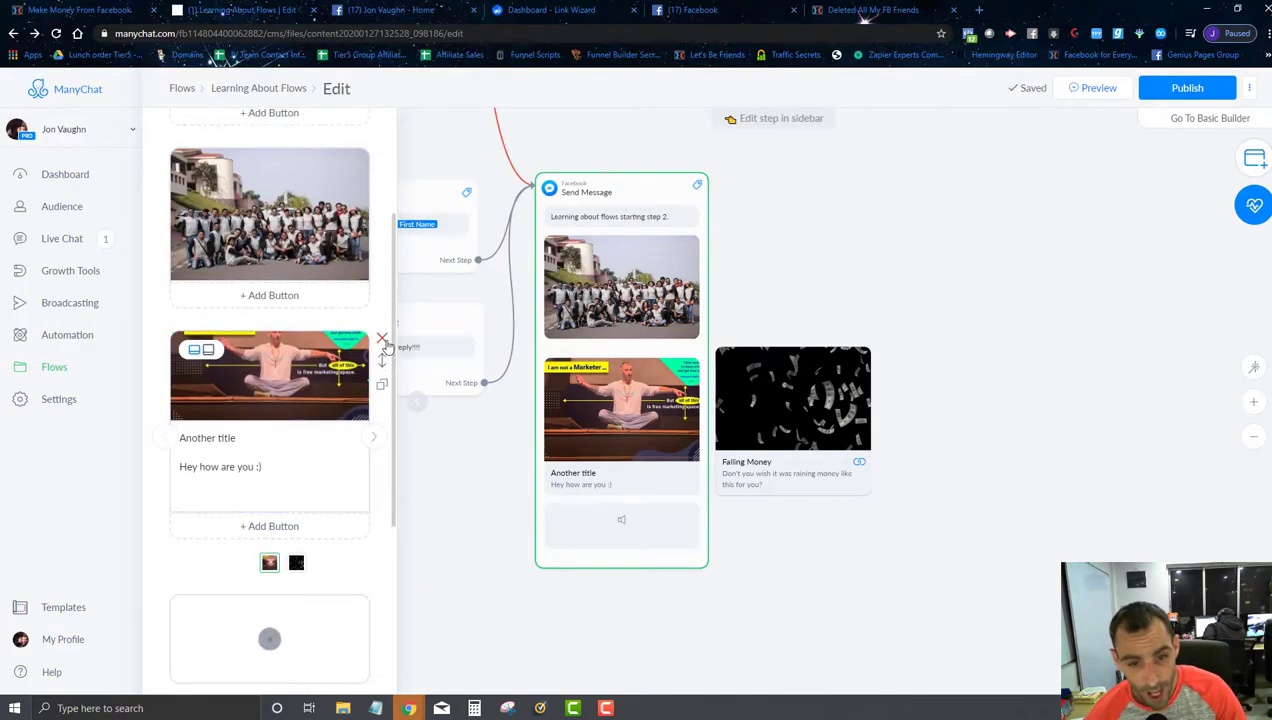
click(379, 336)
click(745, 160)
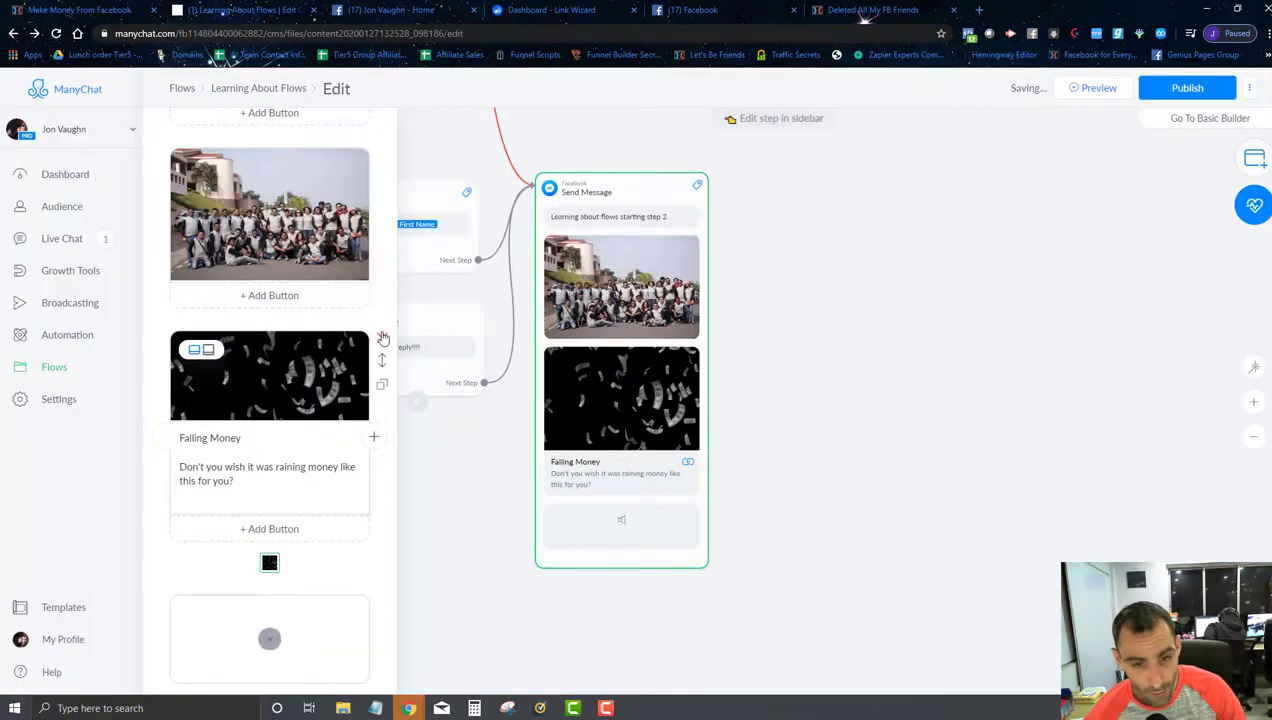
click(354, 400)
click(745, 160)
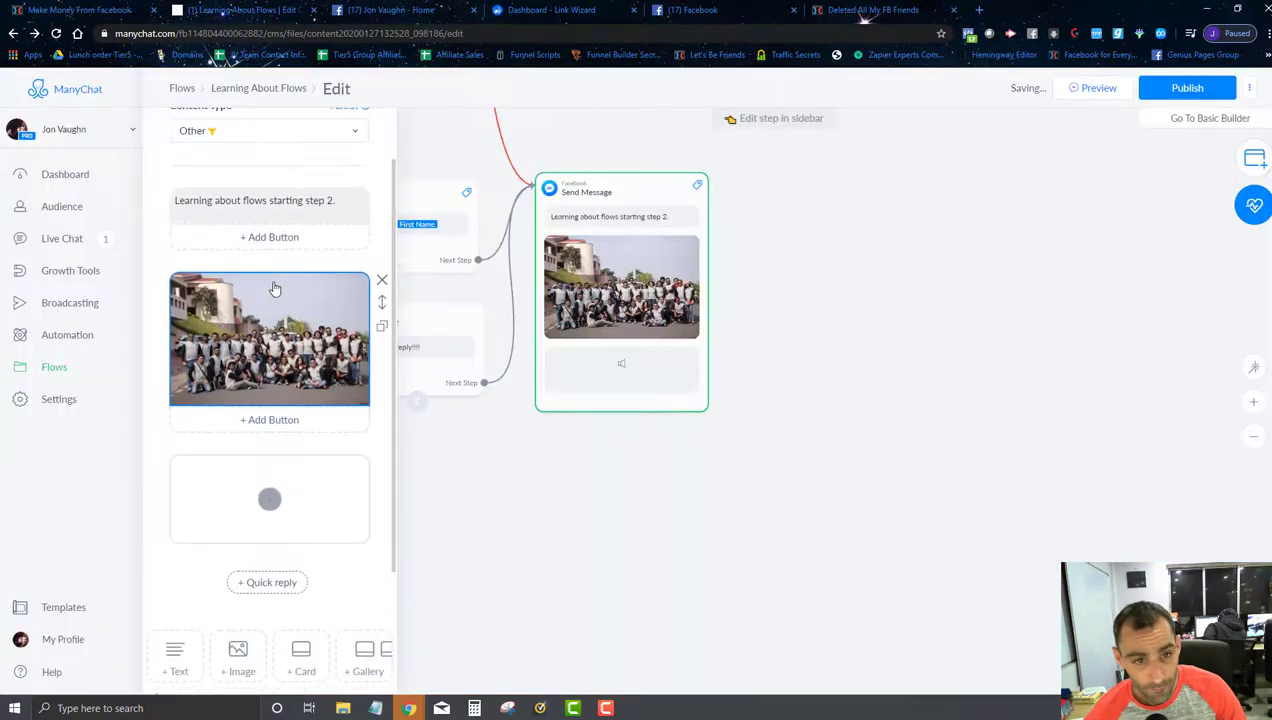
click(380, 291)
click(745, 160)
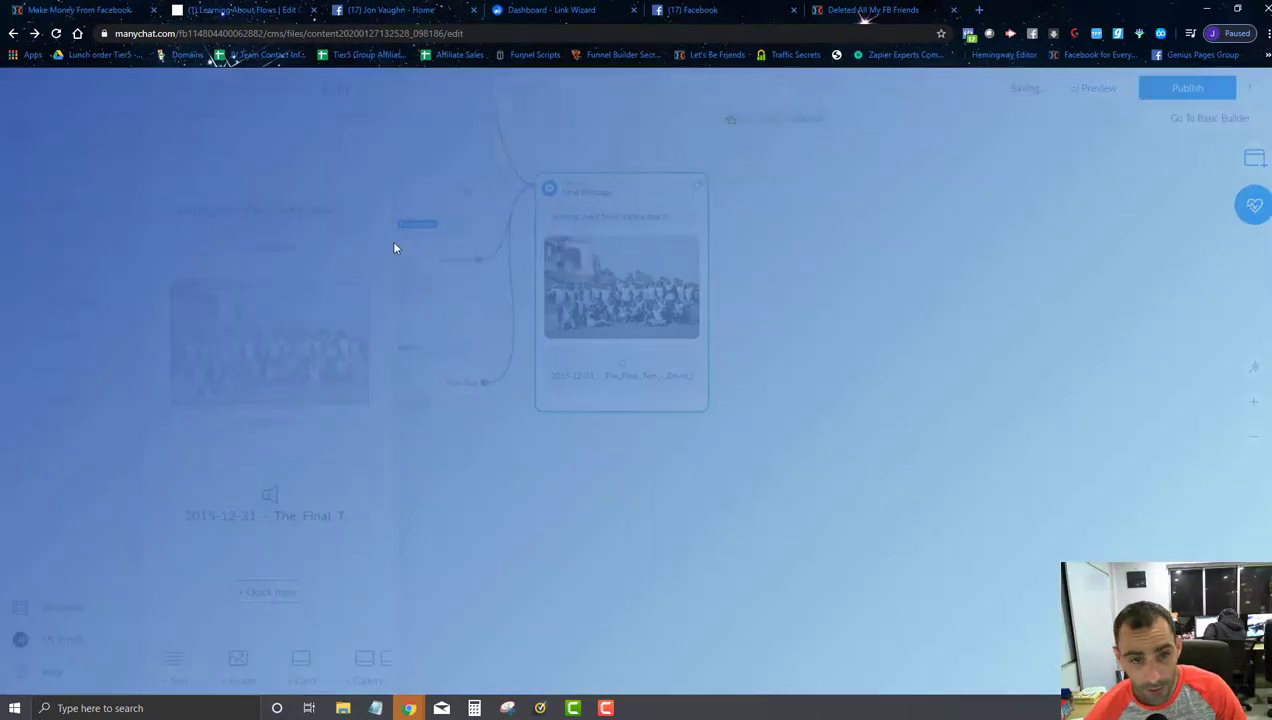
click(382, 211)
click(745, 158)
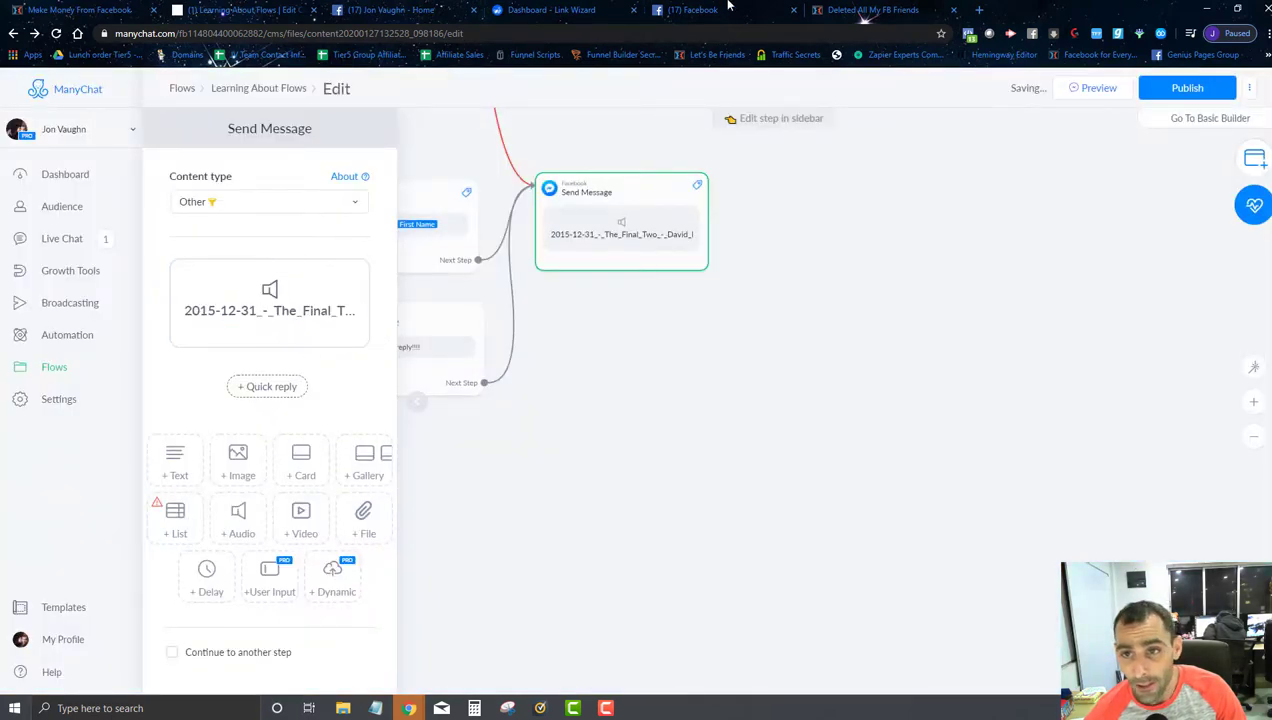
- Switch to Facebook, send "about flows" in the bot's chat and play the audio it replies with
click(673, 9)
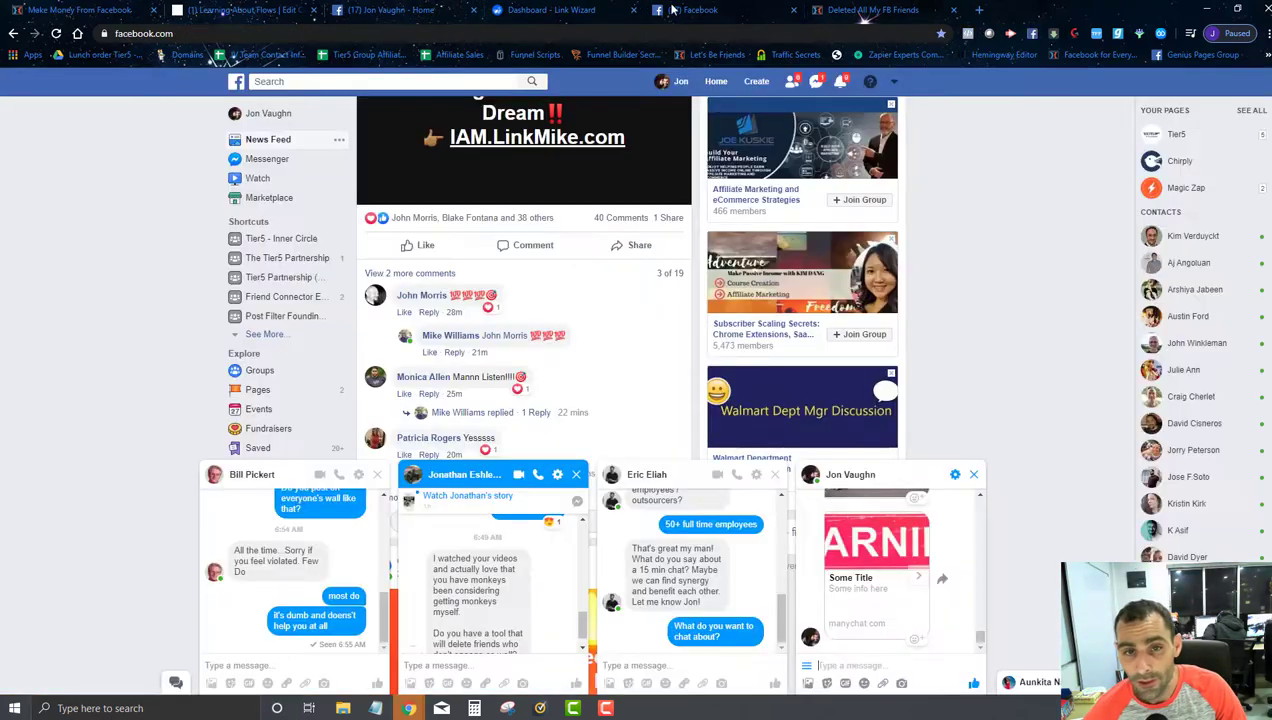
text(ab)
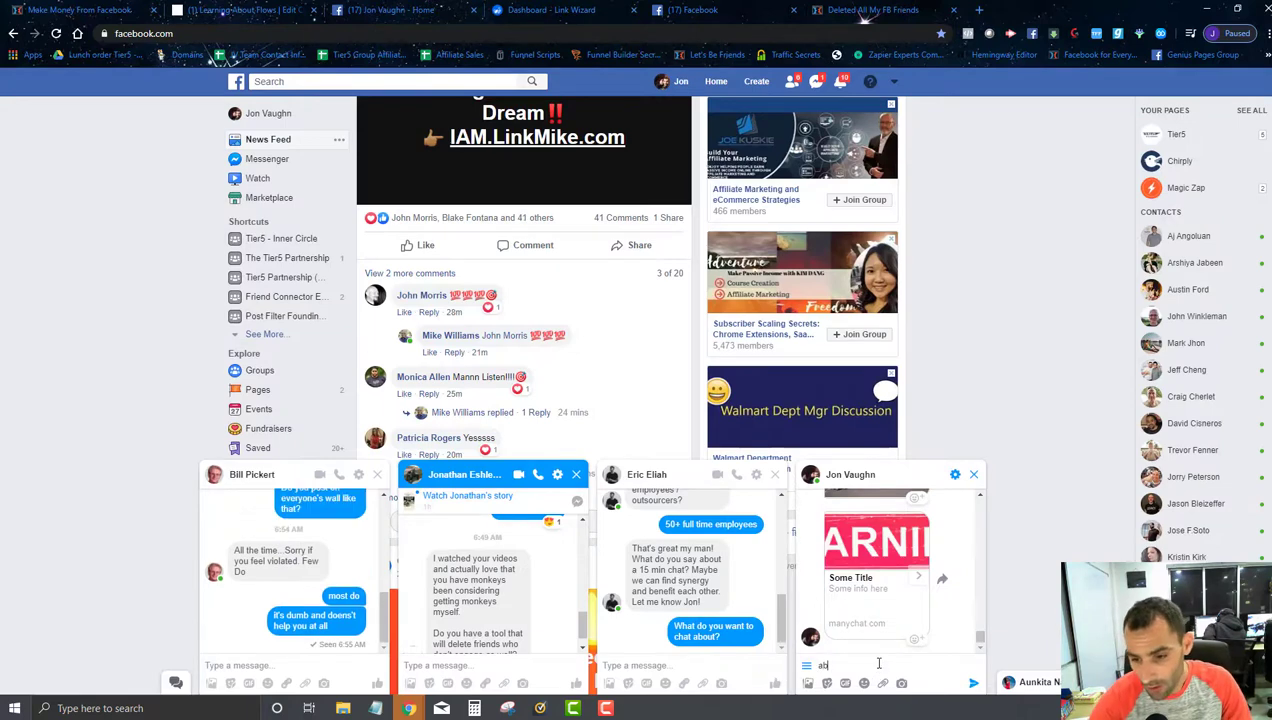
text(out flows)
key(Return)
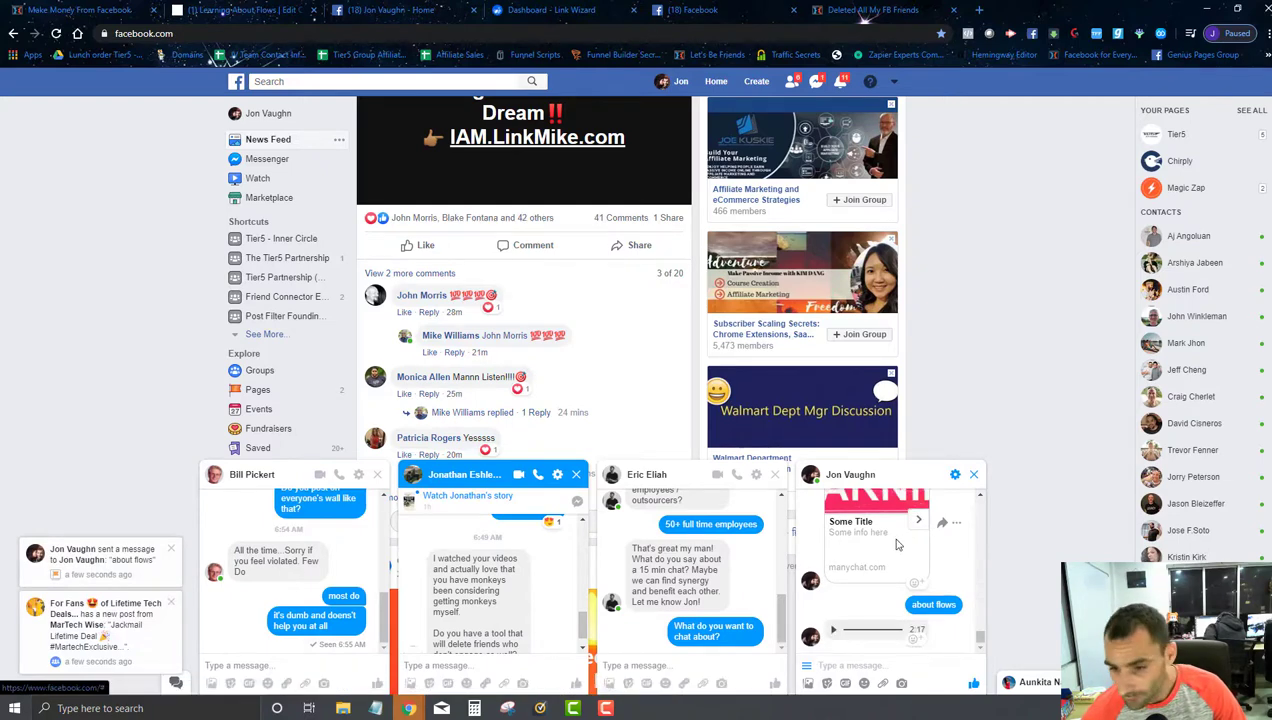
click(834, 632)
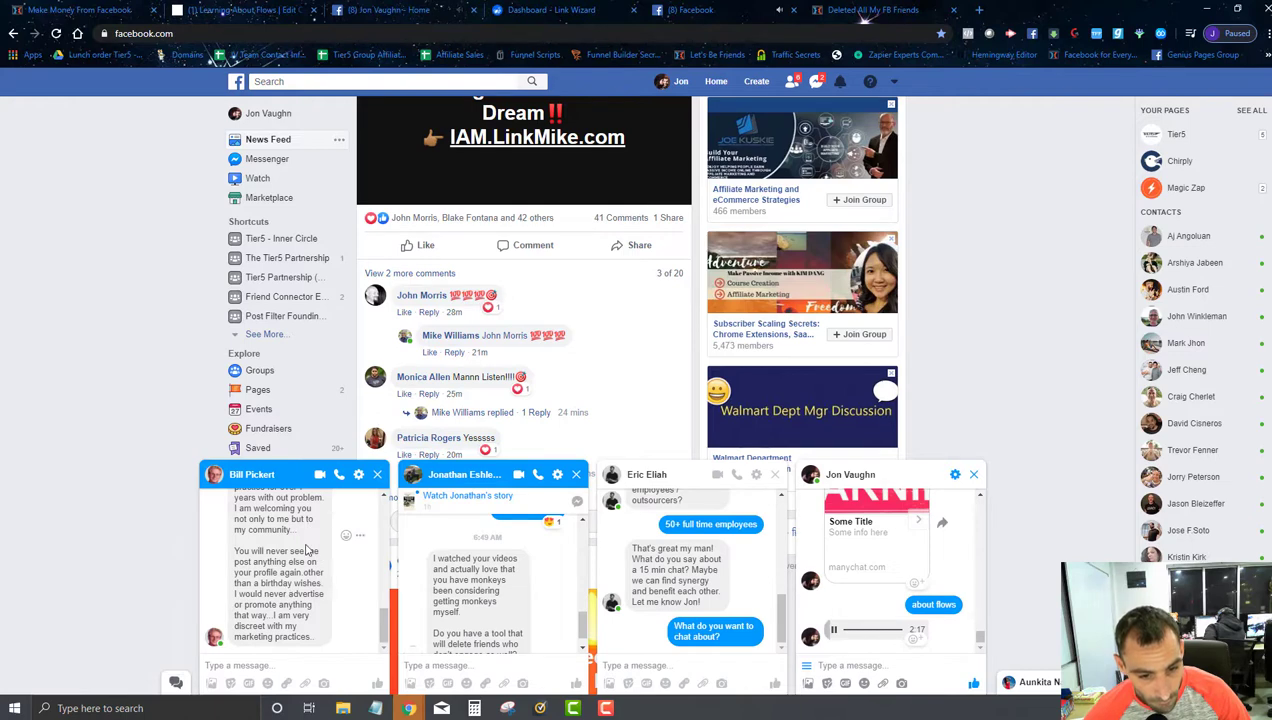
- Reply in the leftmost open chat with "you did promote" and "you gave an image with a link on it man"
click(273, 669)
text(you d)
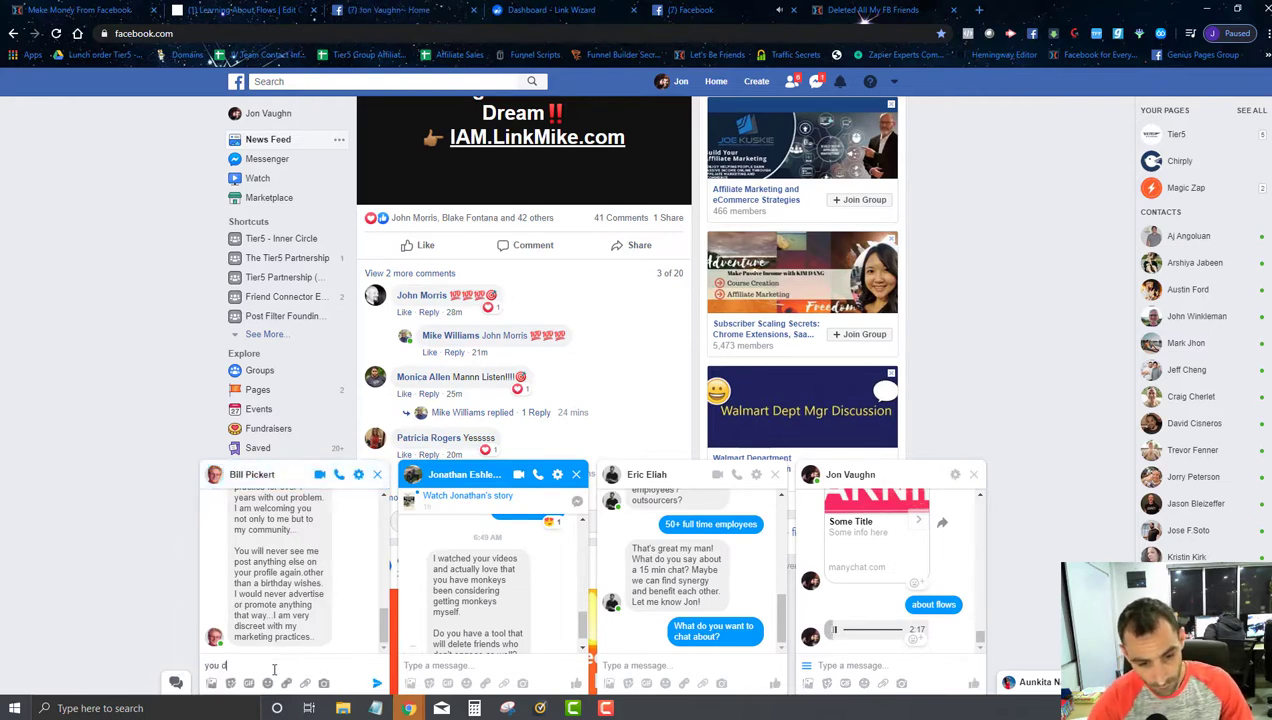
text(id promote)
key(Return)
text(you g)
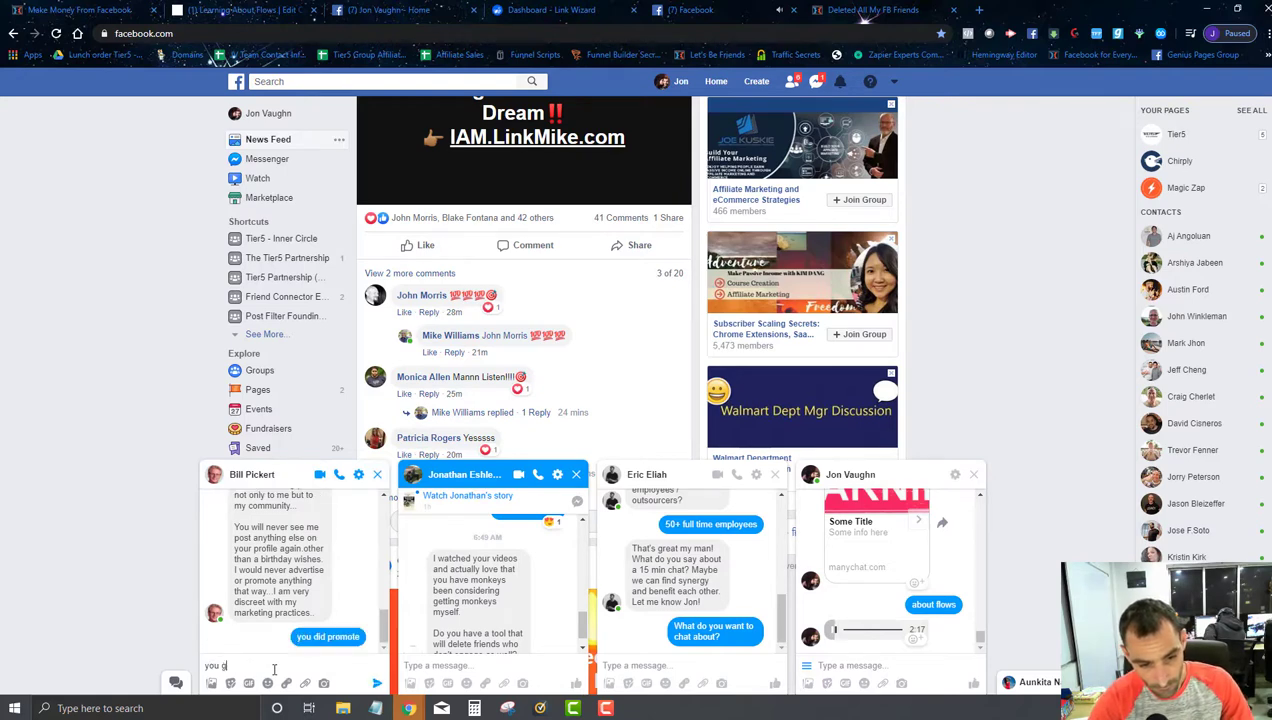
text(ave a l)
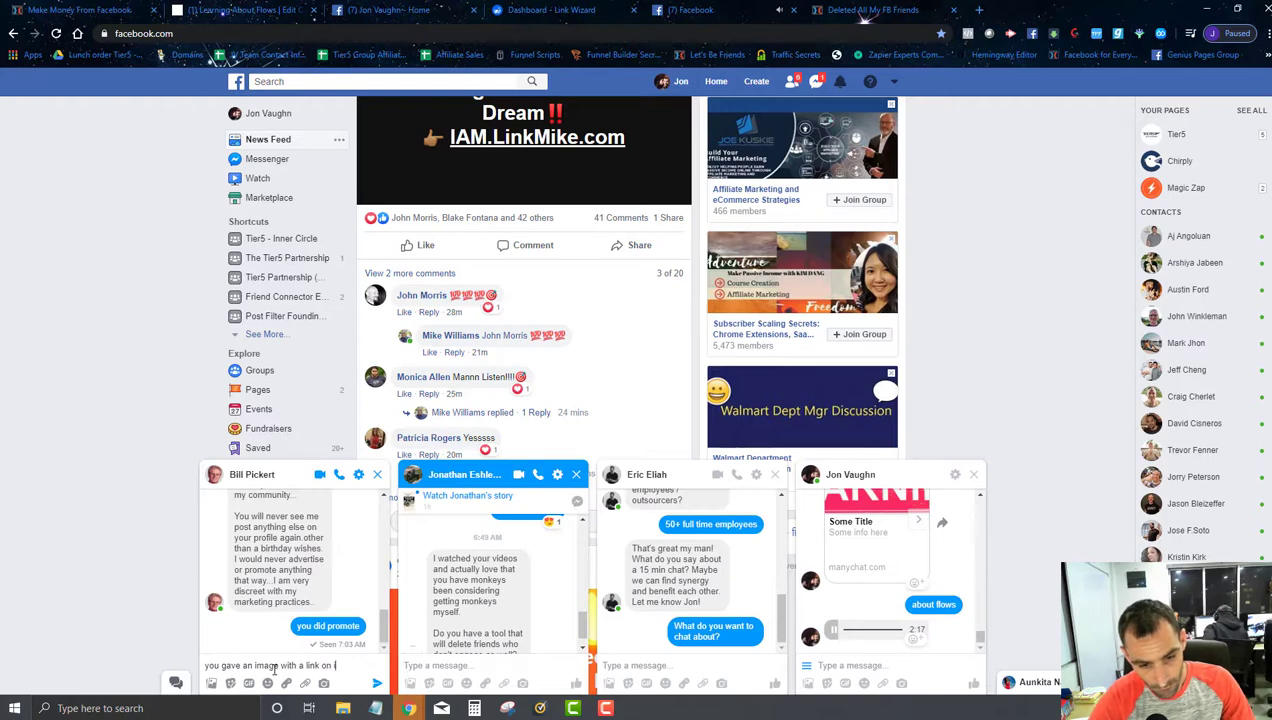
text(n)
key(Return)
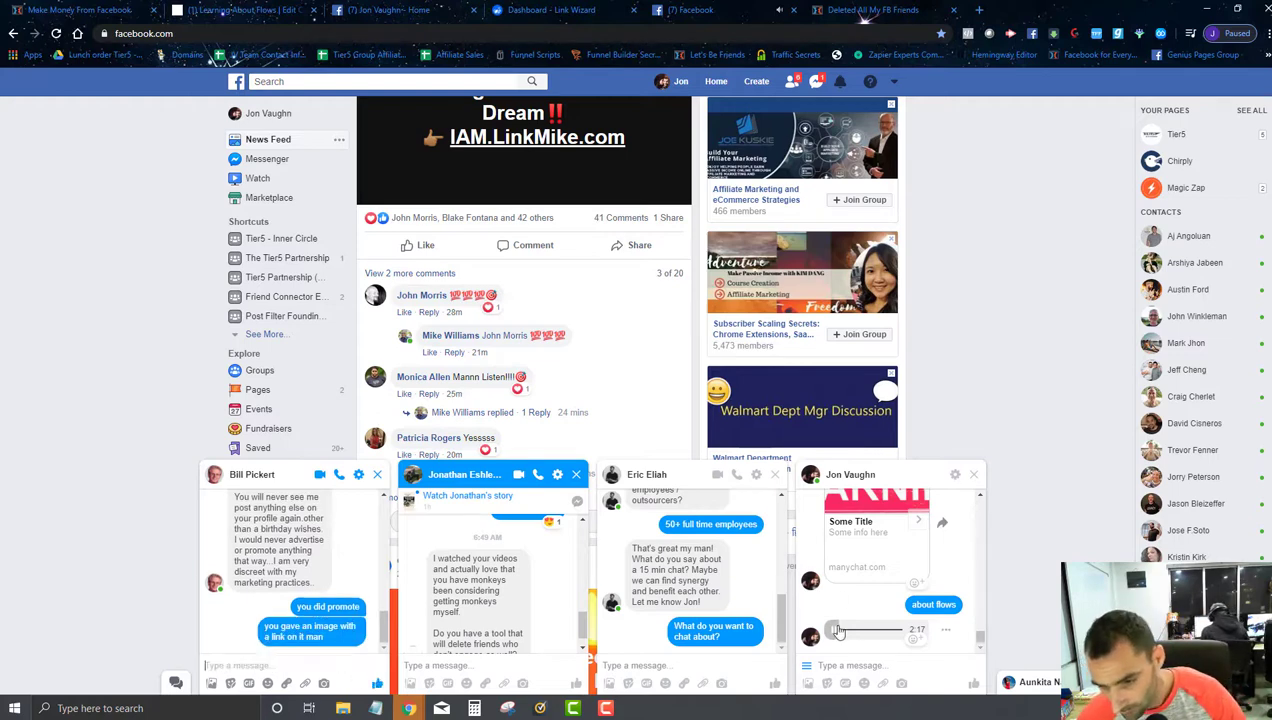
- Reread the contact's earlier message in the same chat and send "how much money you make?"
scroll(290, 560, up, 3)
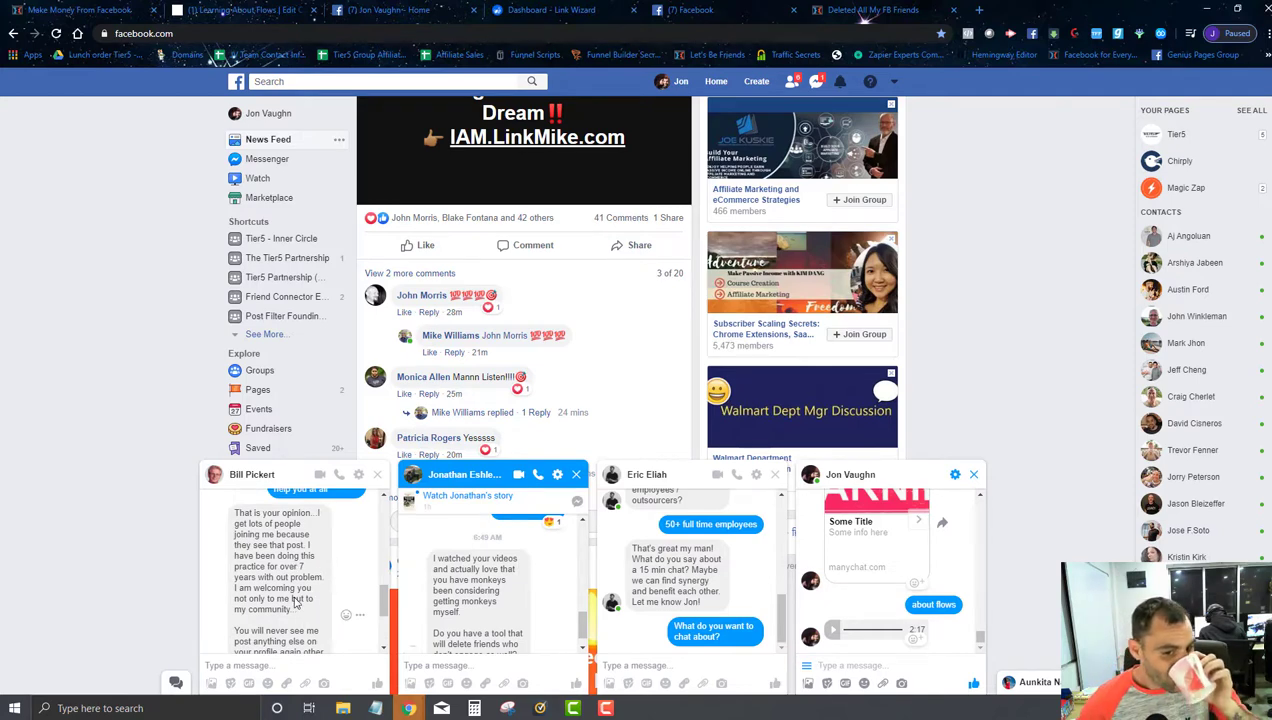
scroll(295, 600, down, 1)
click(263, 662)
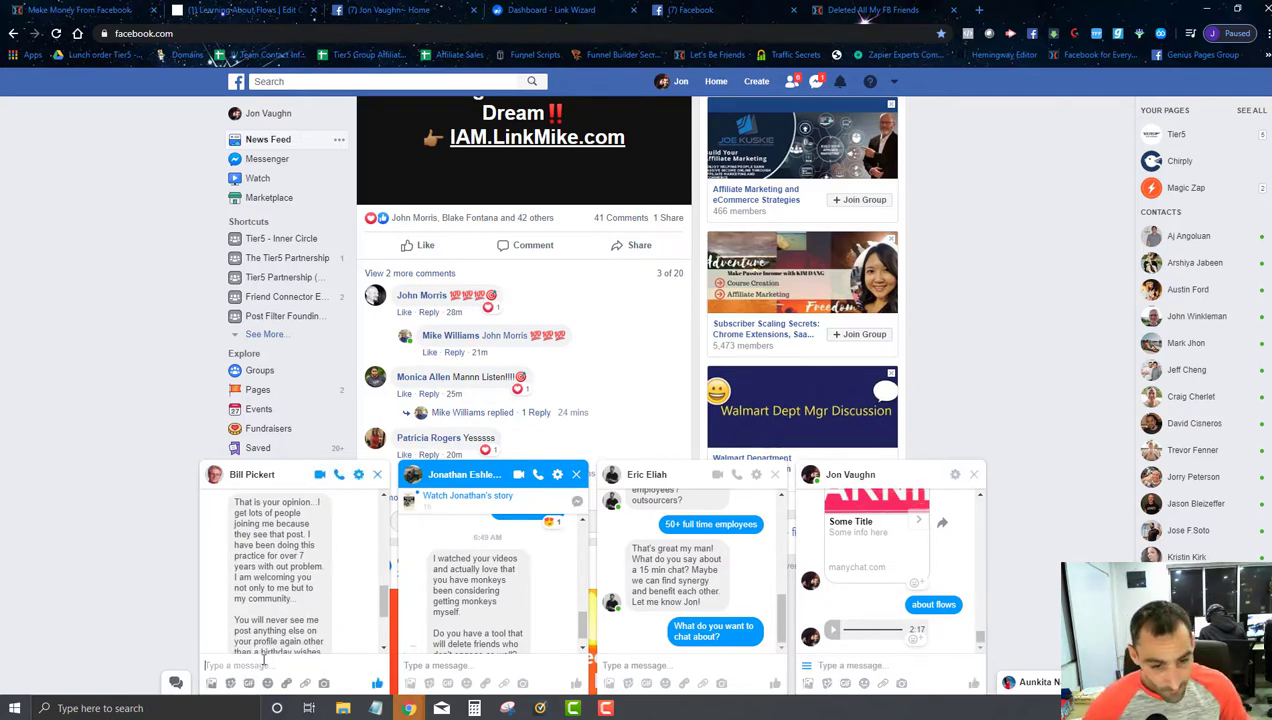
text(how much mon)
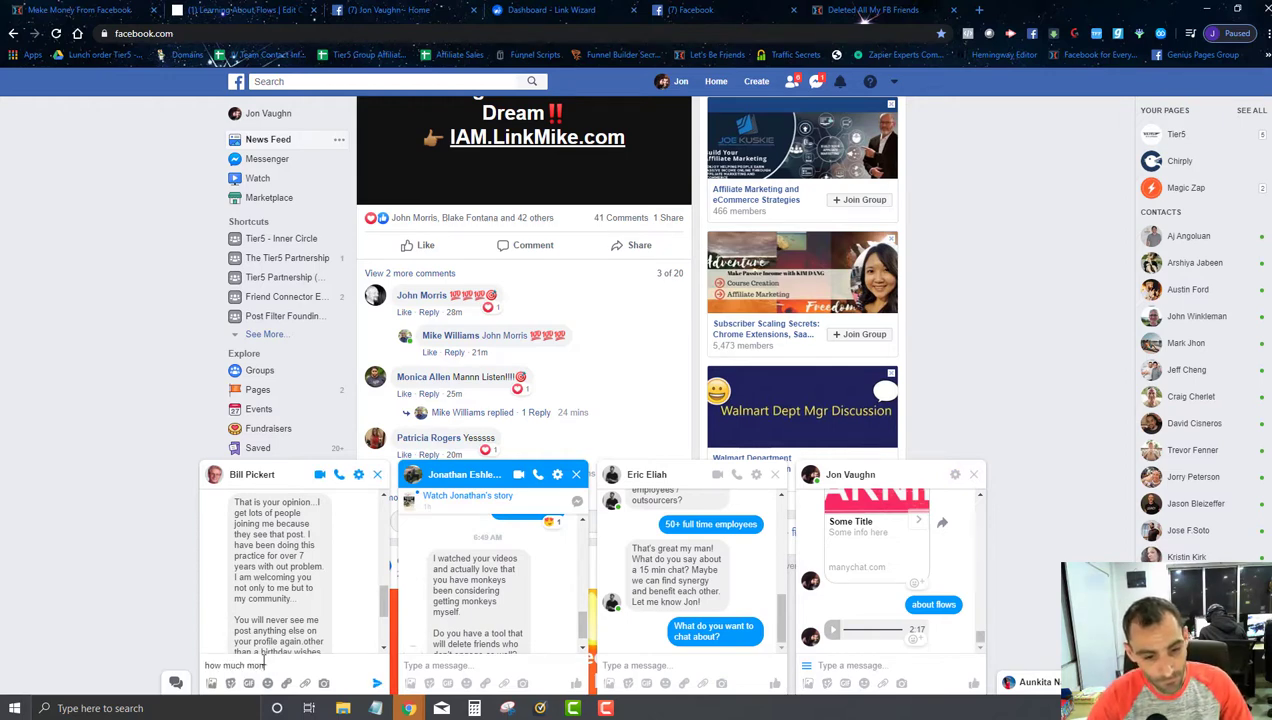
text(ey you make?)
key(Return)
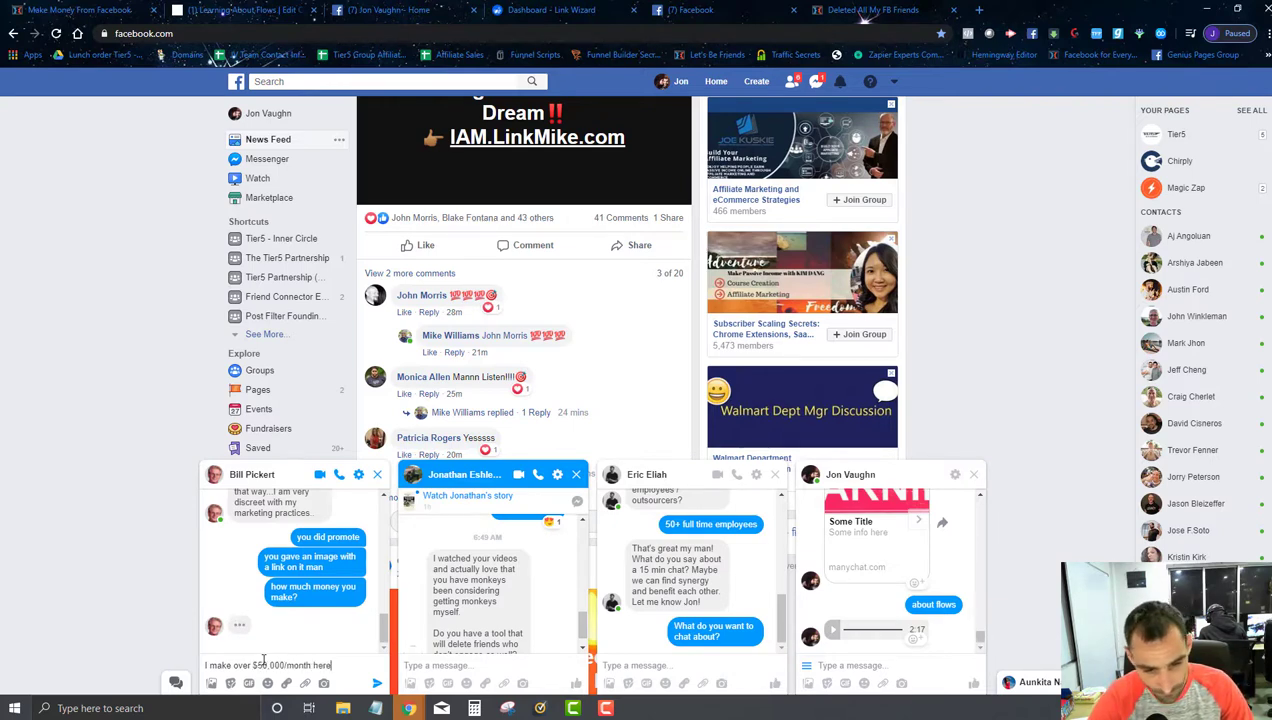
- Send the message "I make over $50,000/month here and have been doing it just 14 months" in the same chat
text(I make over $50,000/month here and have b)
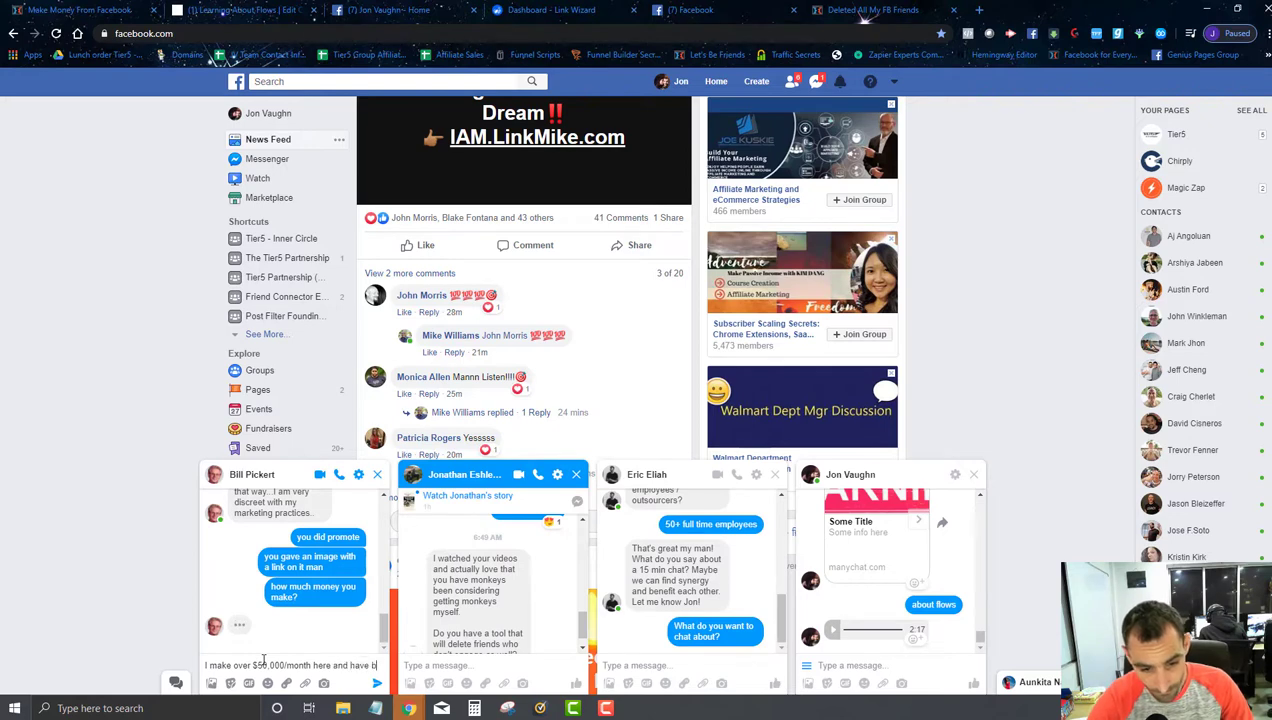
text(een doing it just)
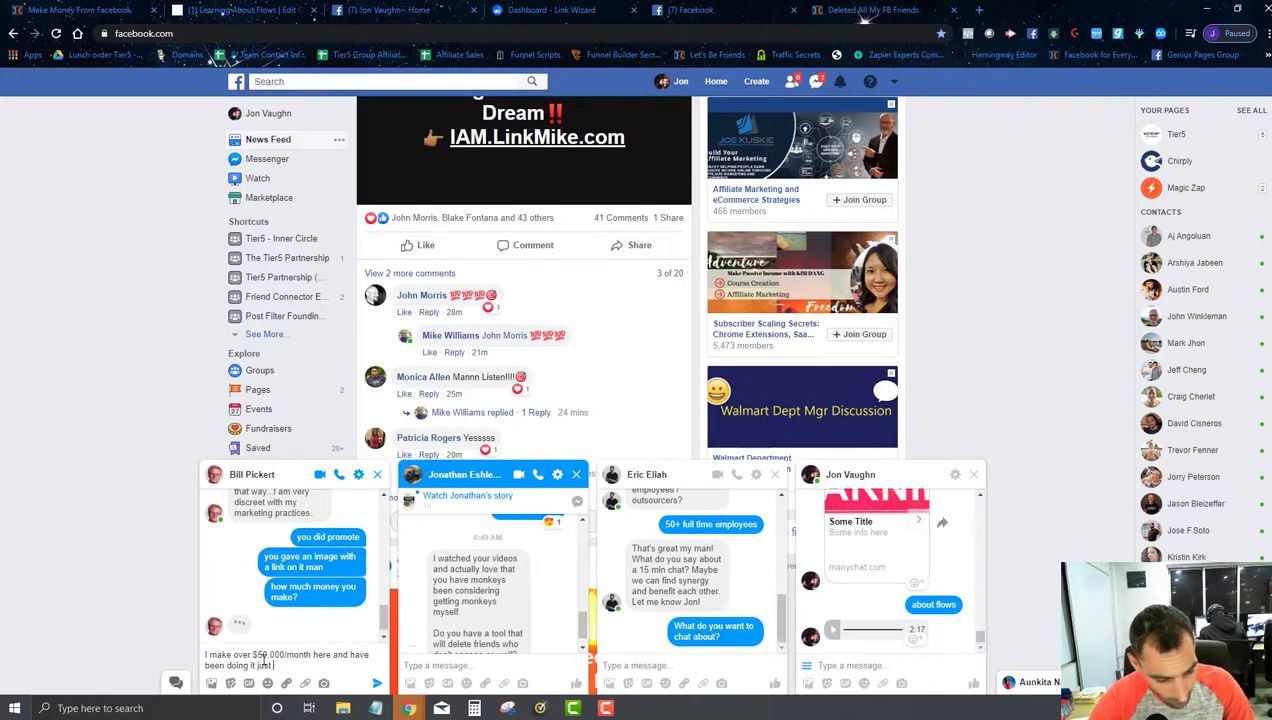
text( 14 months)
key(Return)
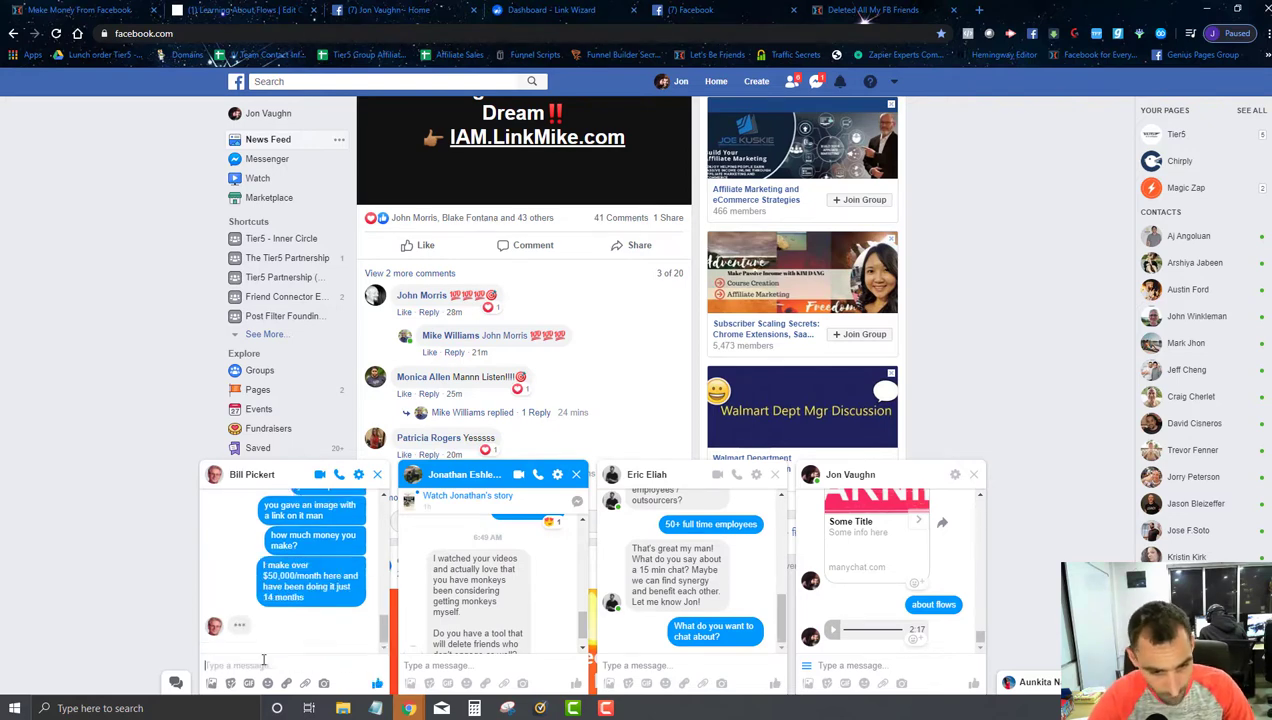
- Send "post on your wall and just ask people if people doing what you did annoys them and just see their responses" in the leftmost chat
text(post on your wall and just ask people if doin)
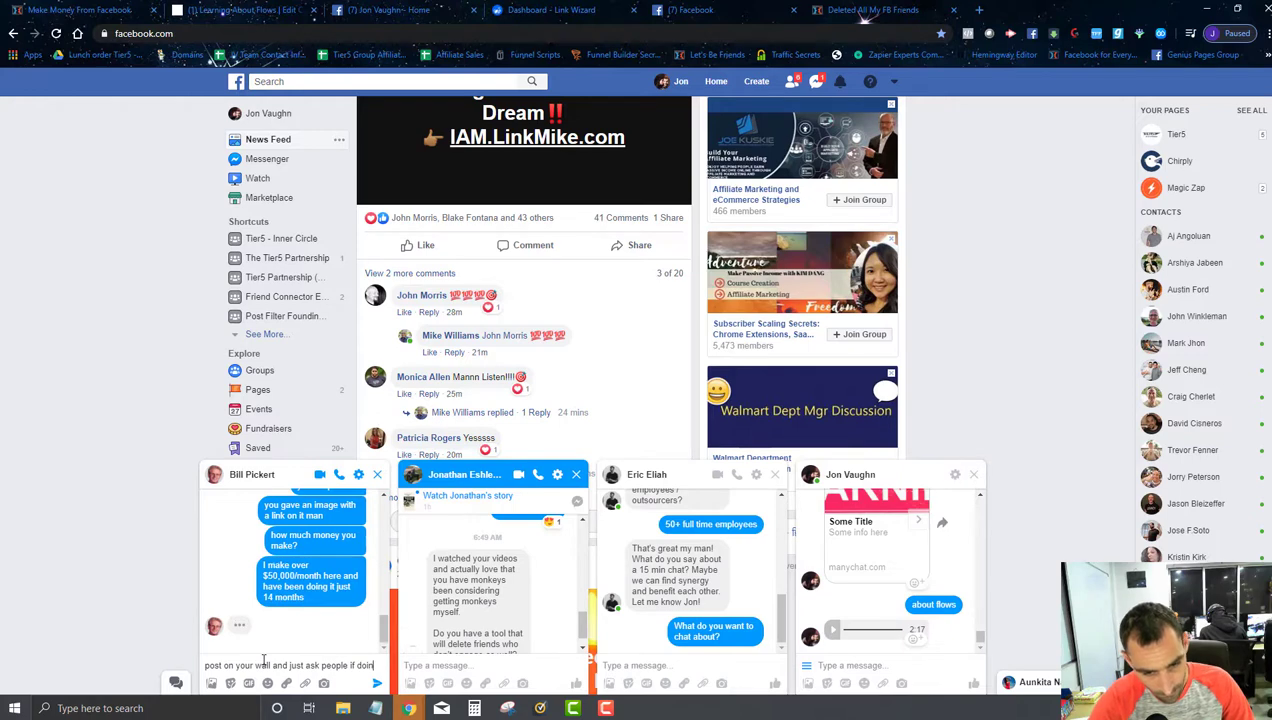
text(ople d)
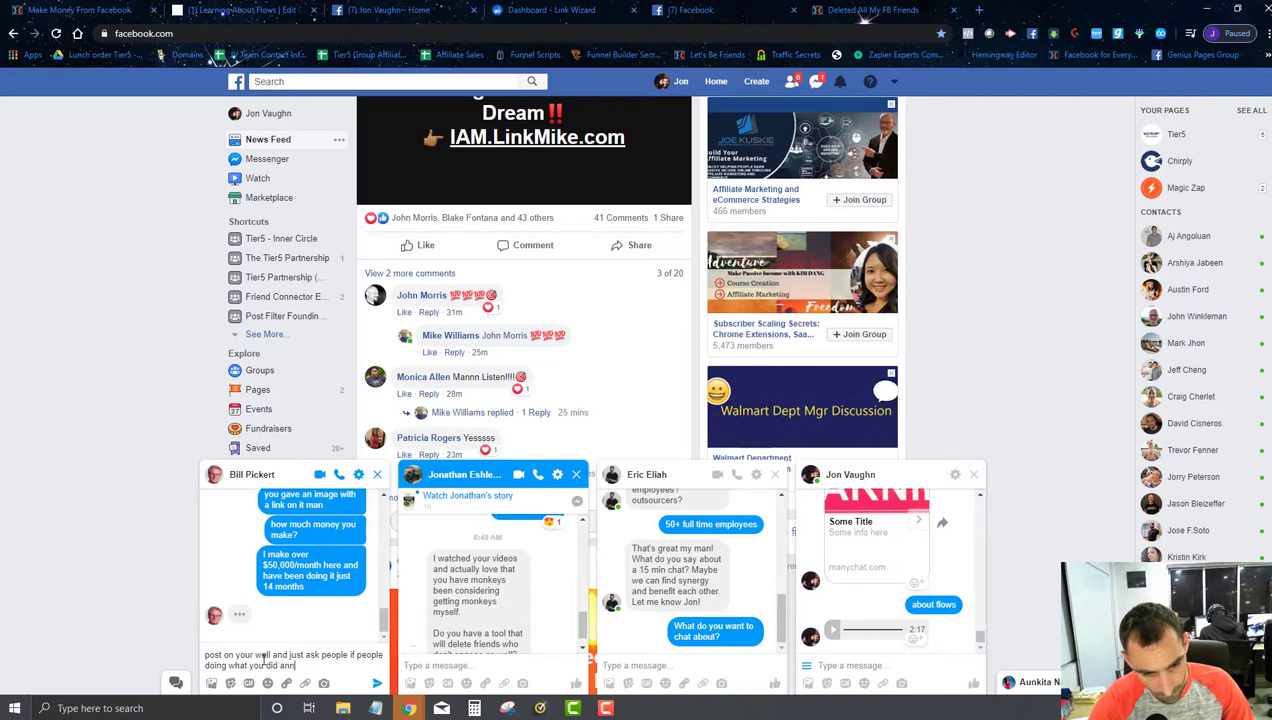
text(annoys them an)
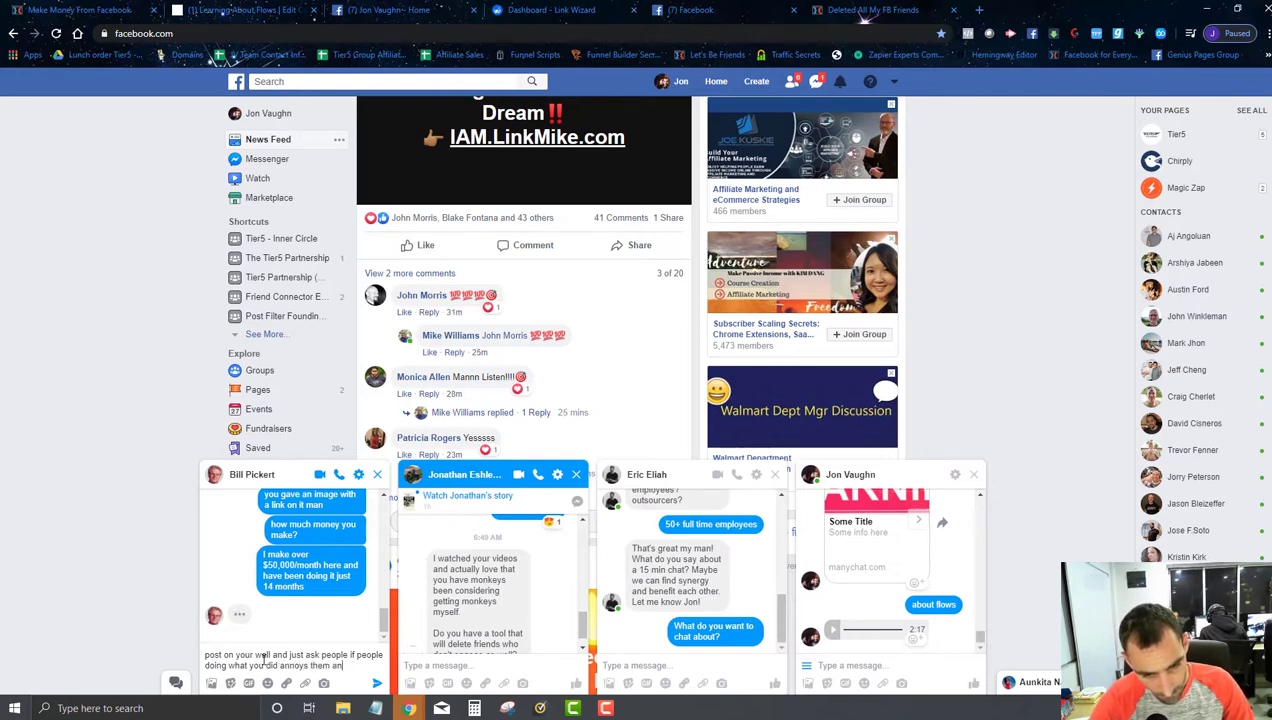
text(d just see th)
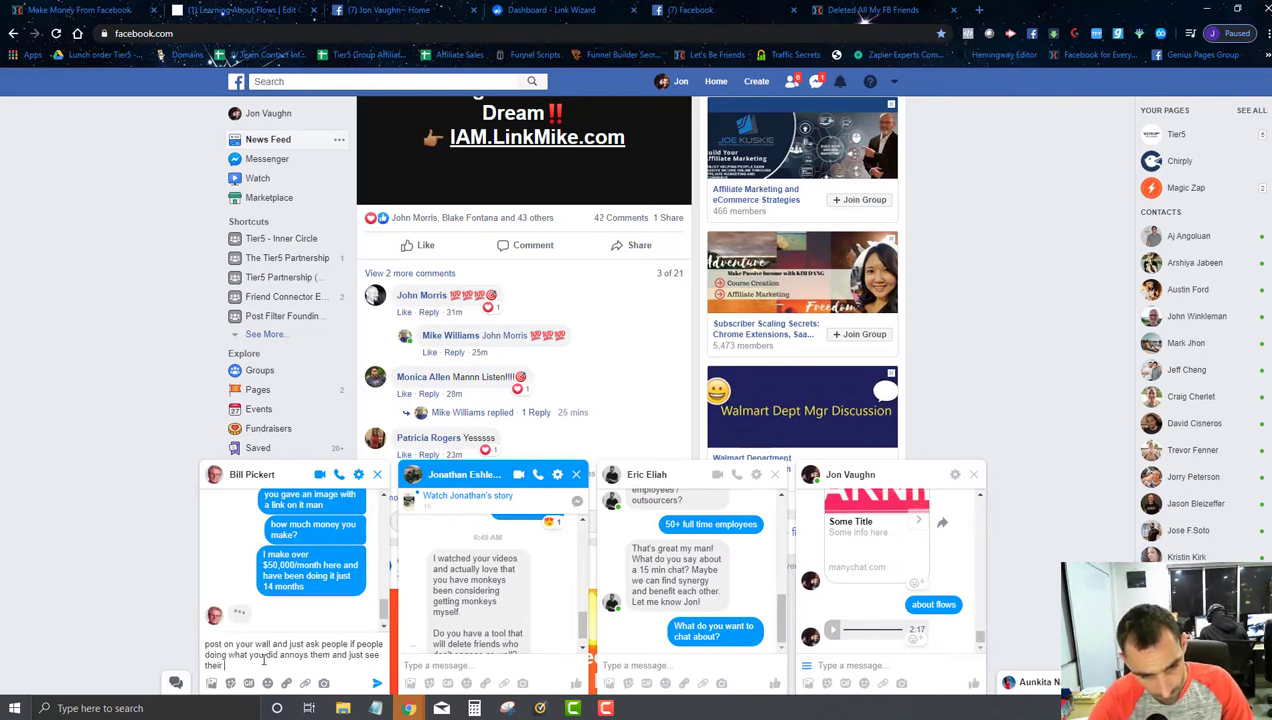
text(eir responses)
key(Return)
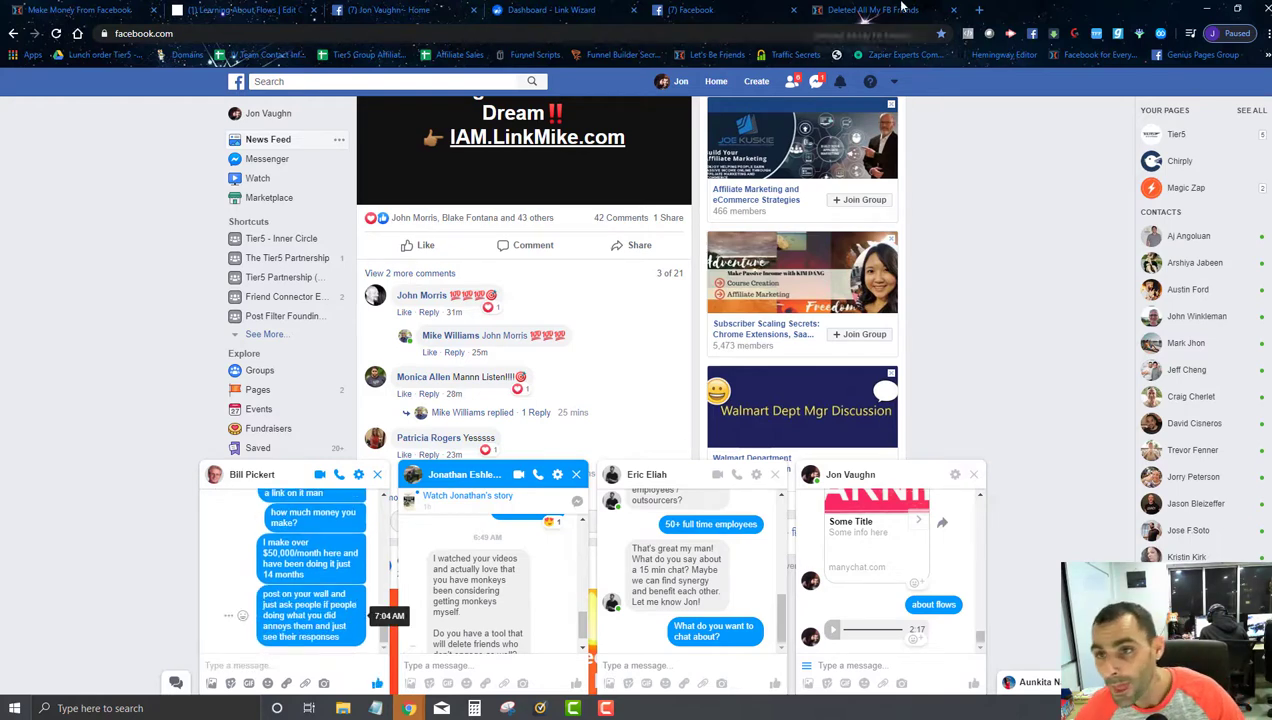
- Switch to ManyChat and try to add a video block to the Send Message step using the video from the social posts folder
click(256, 9)
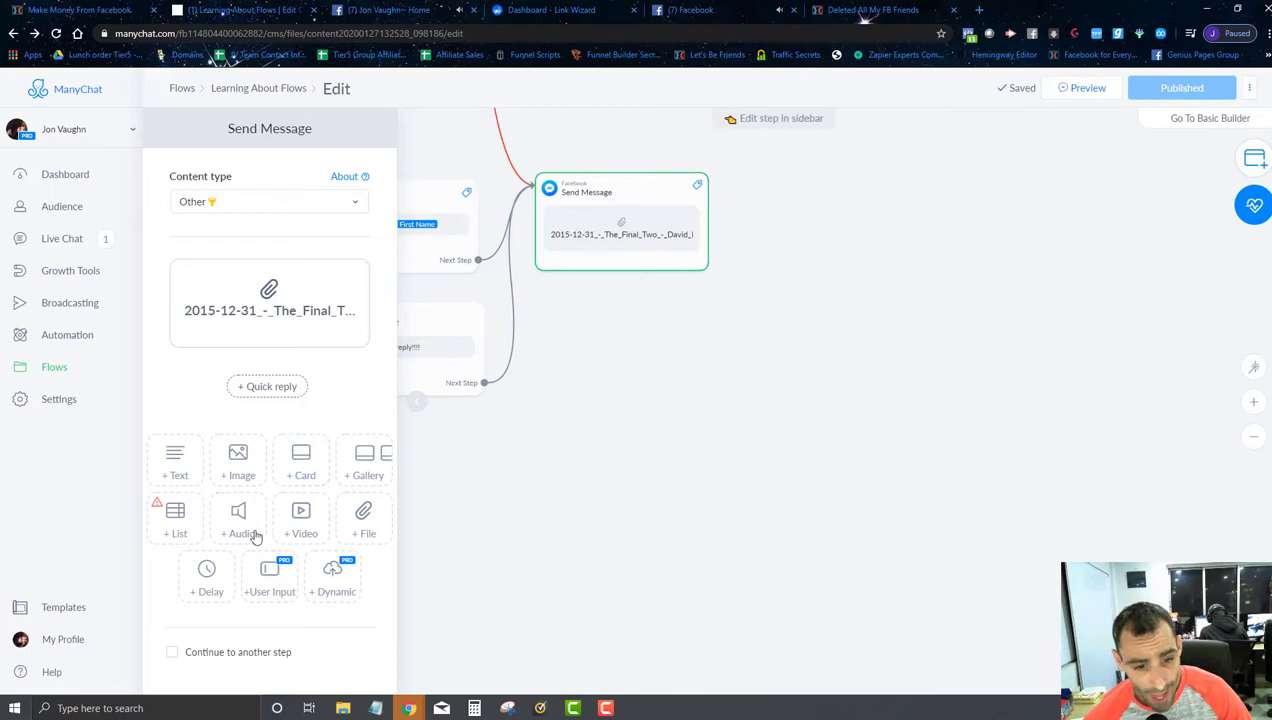
click(290, 530)
click(250, 402)
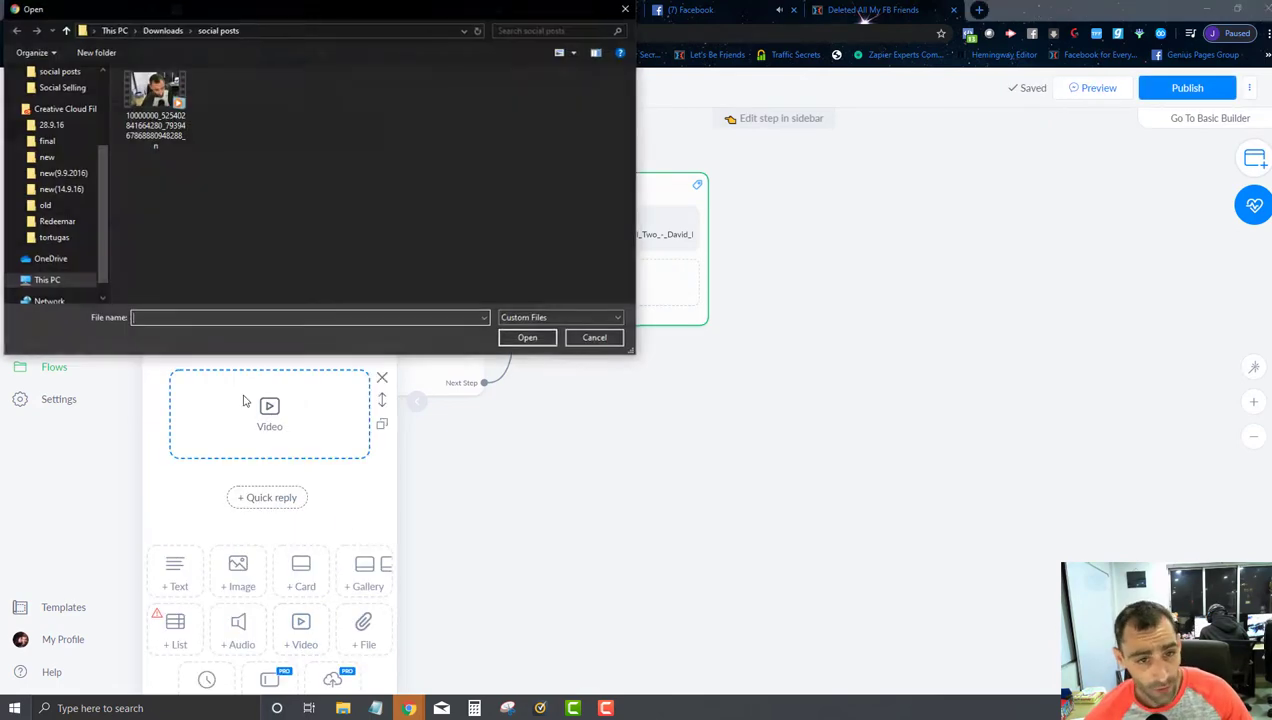
click(166, 103)
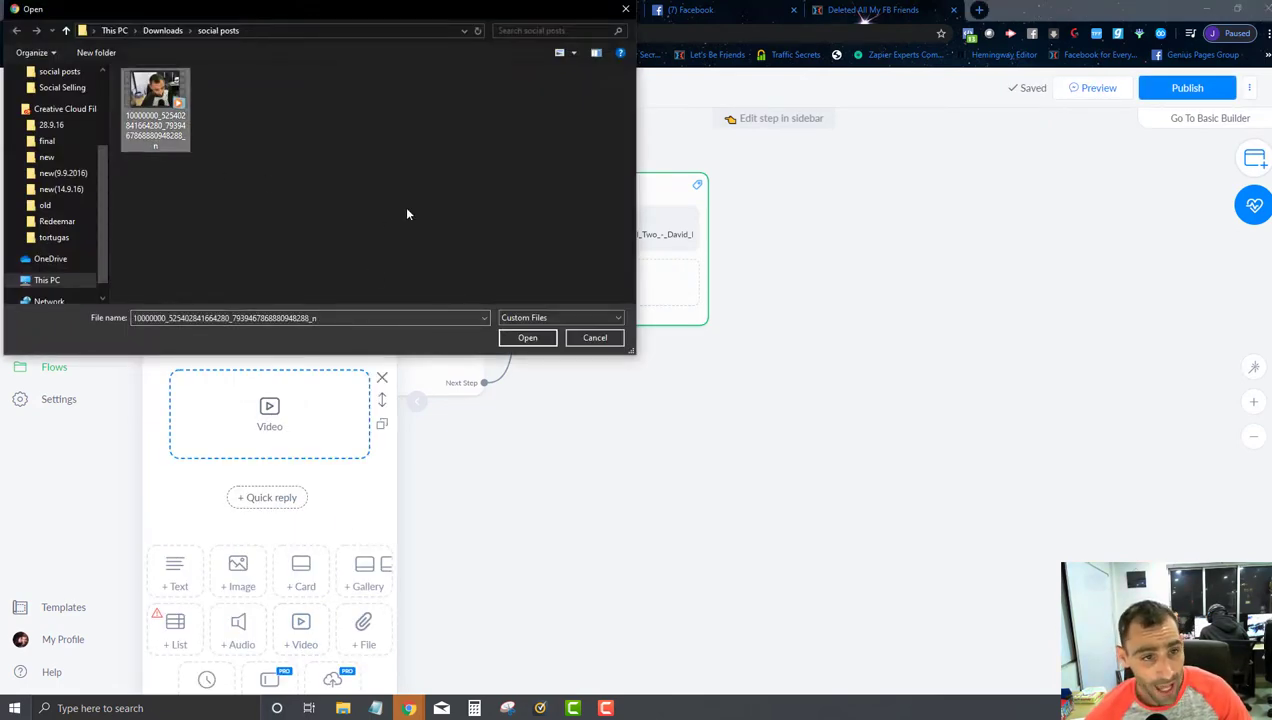
click(527, 338)
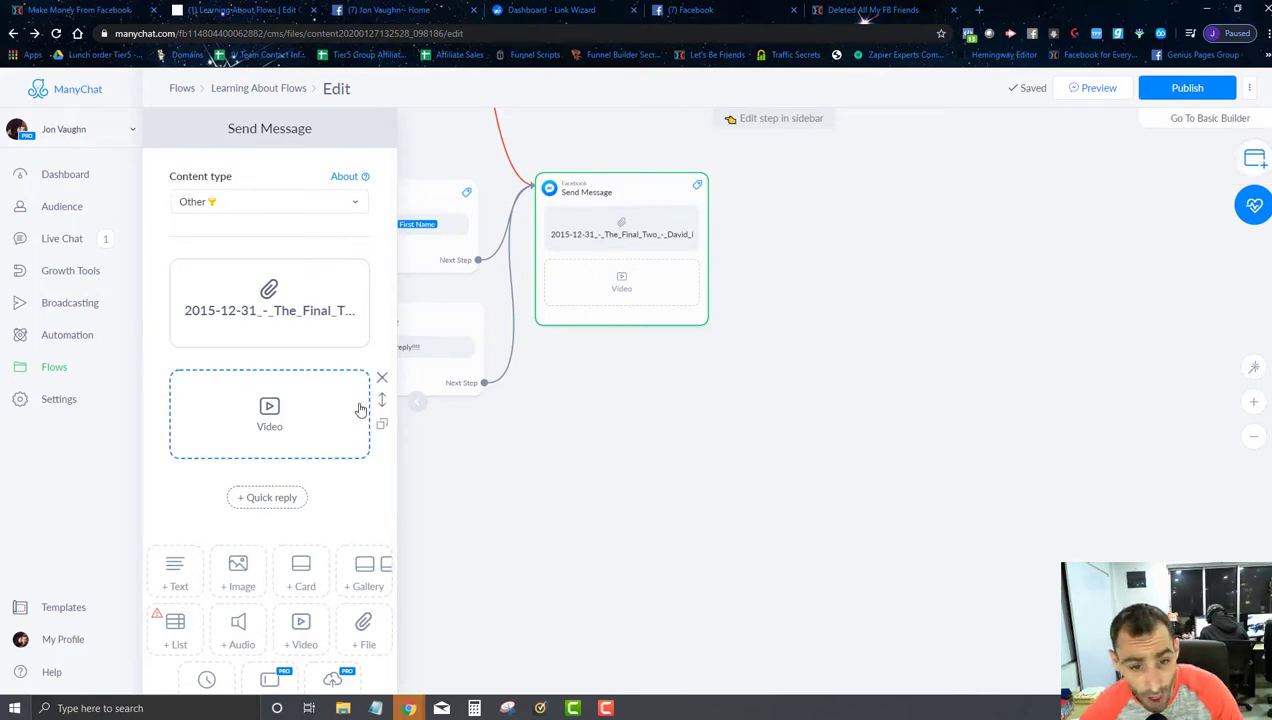
click(290, 418)
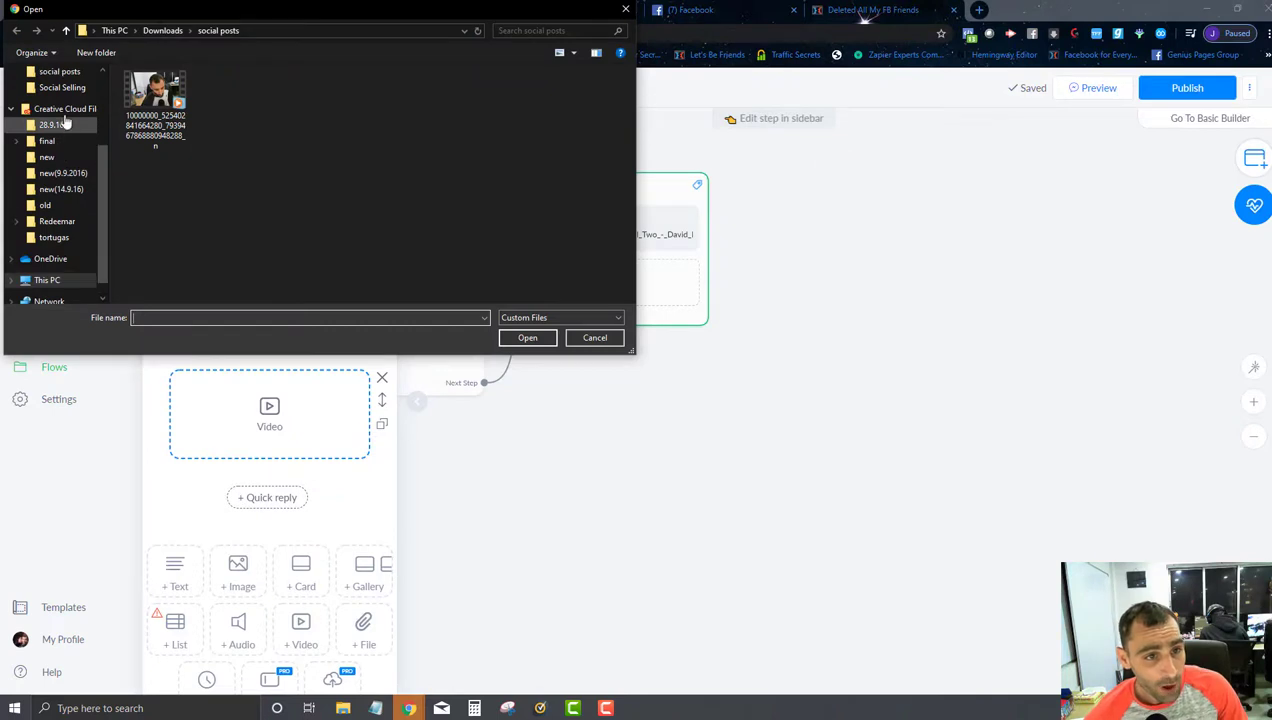
scroll(64, 122, up, 3)
click(58, 82)
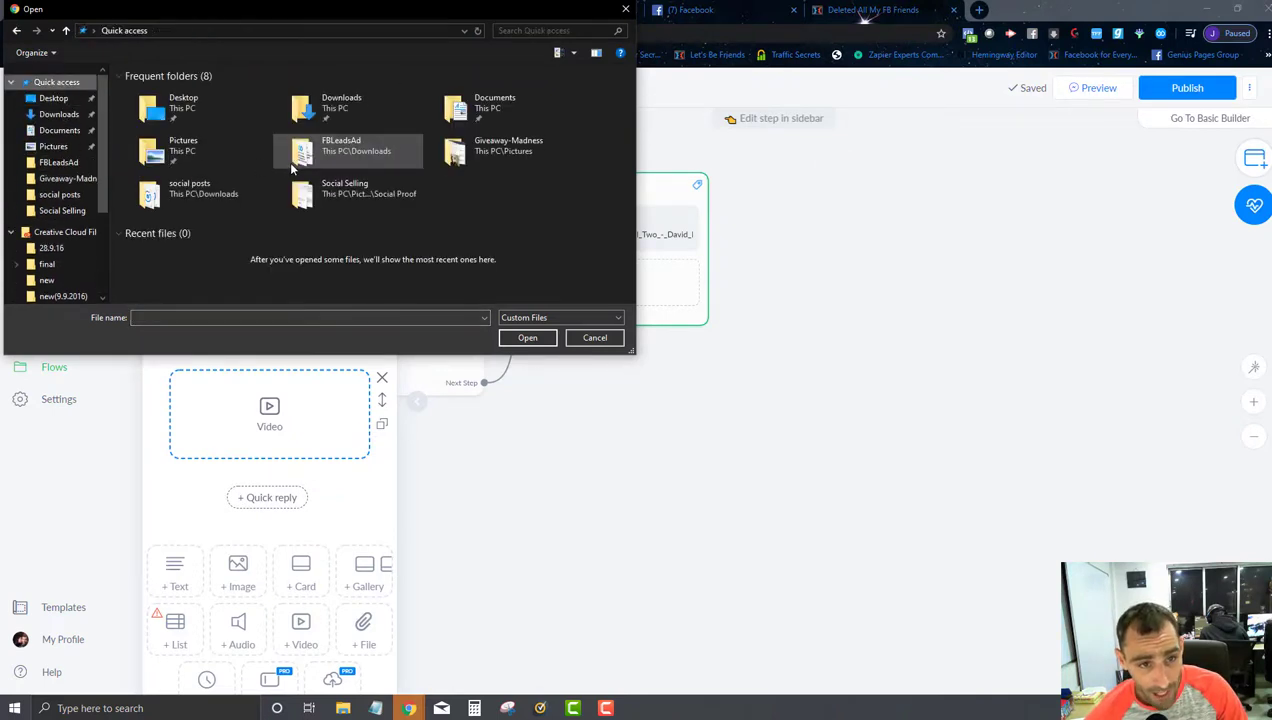
click(593, 338)
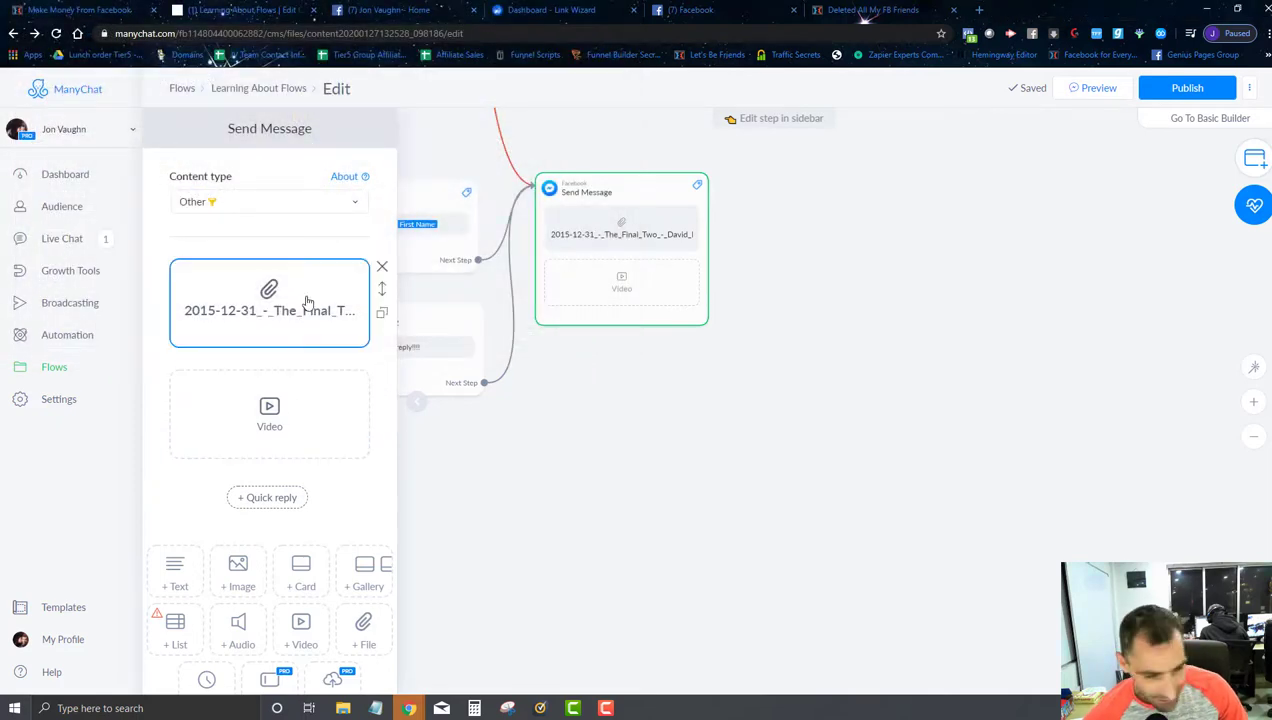
- Delete the audio attachment and the empty video block from the Send Message step
click(381, 268)
click(750, 163)
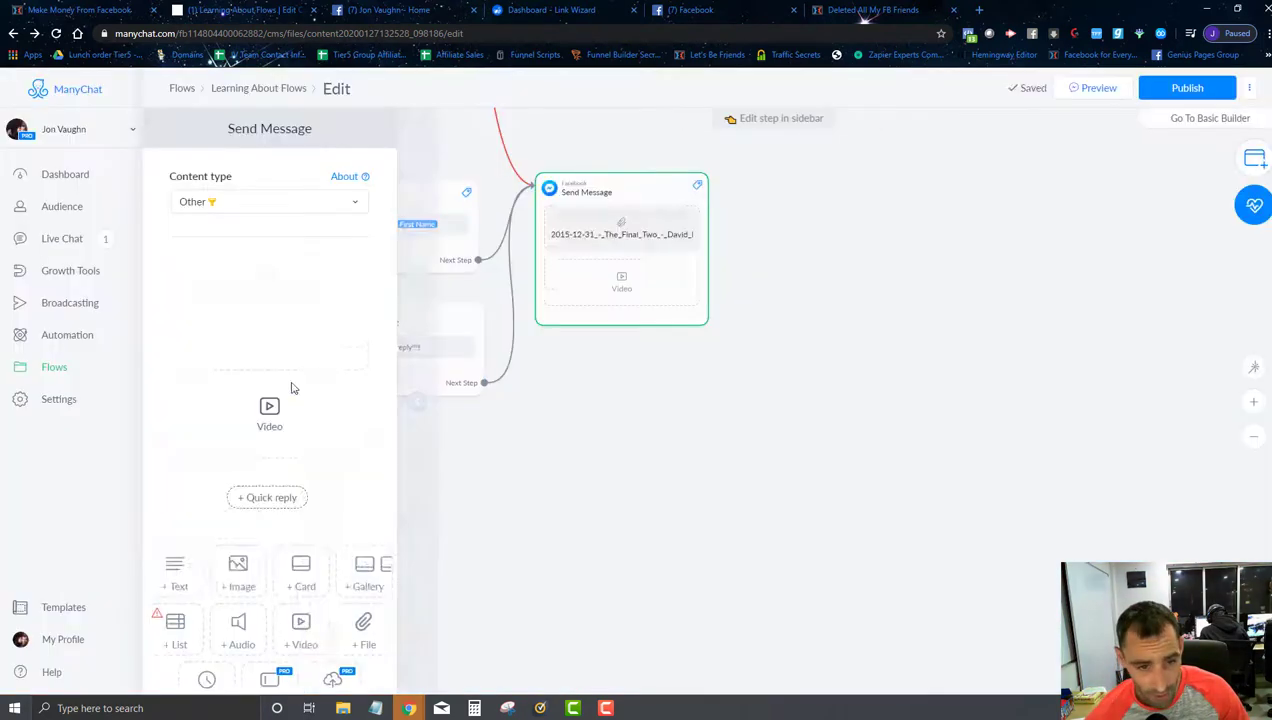
click(381, 267)
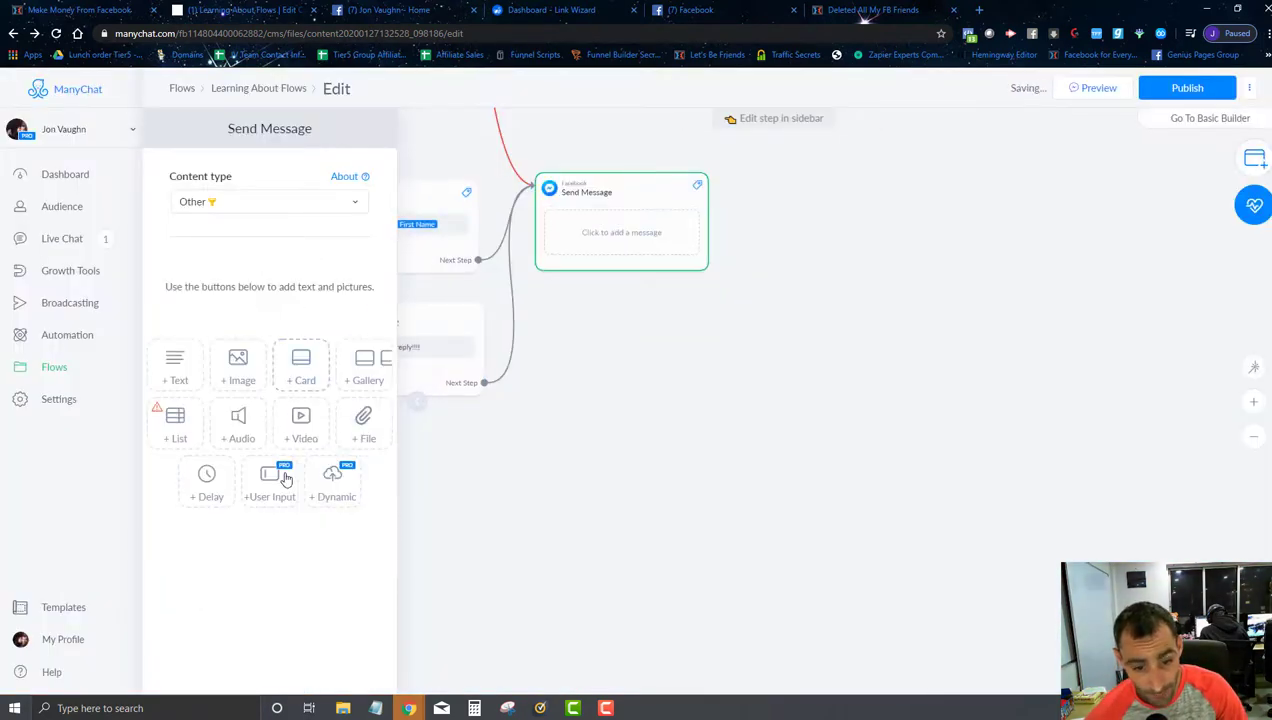
- Add a file block with file-20200122124217.pdf to the Send Message step and publish the flow
click(358, 432)
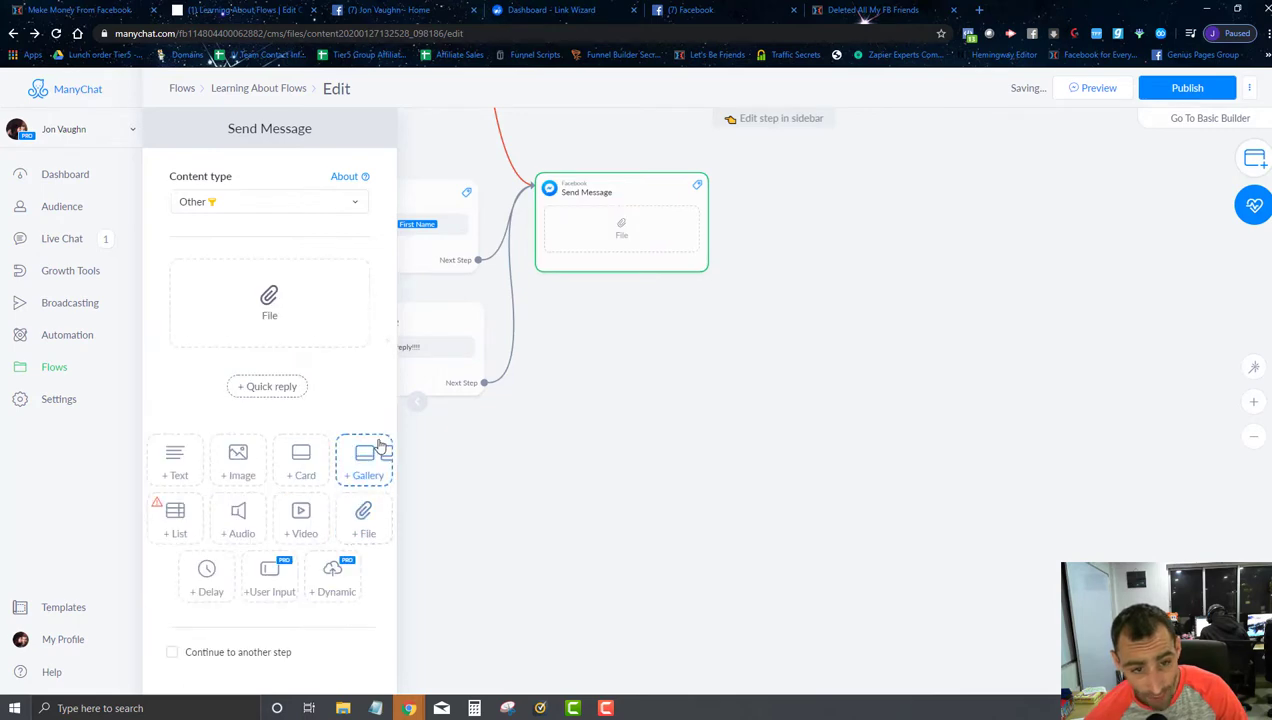
click(231, 303)
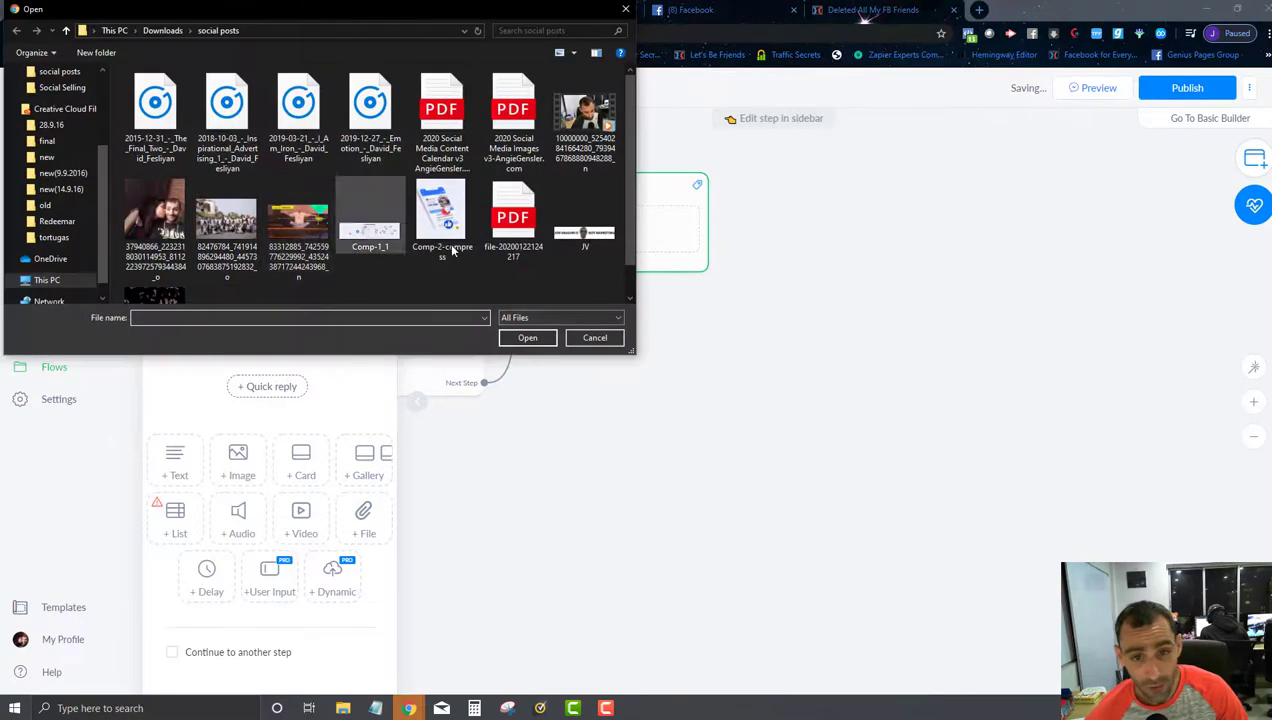
click(513, 222)
click(517, 340)
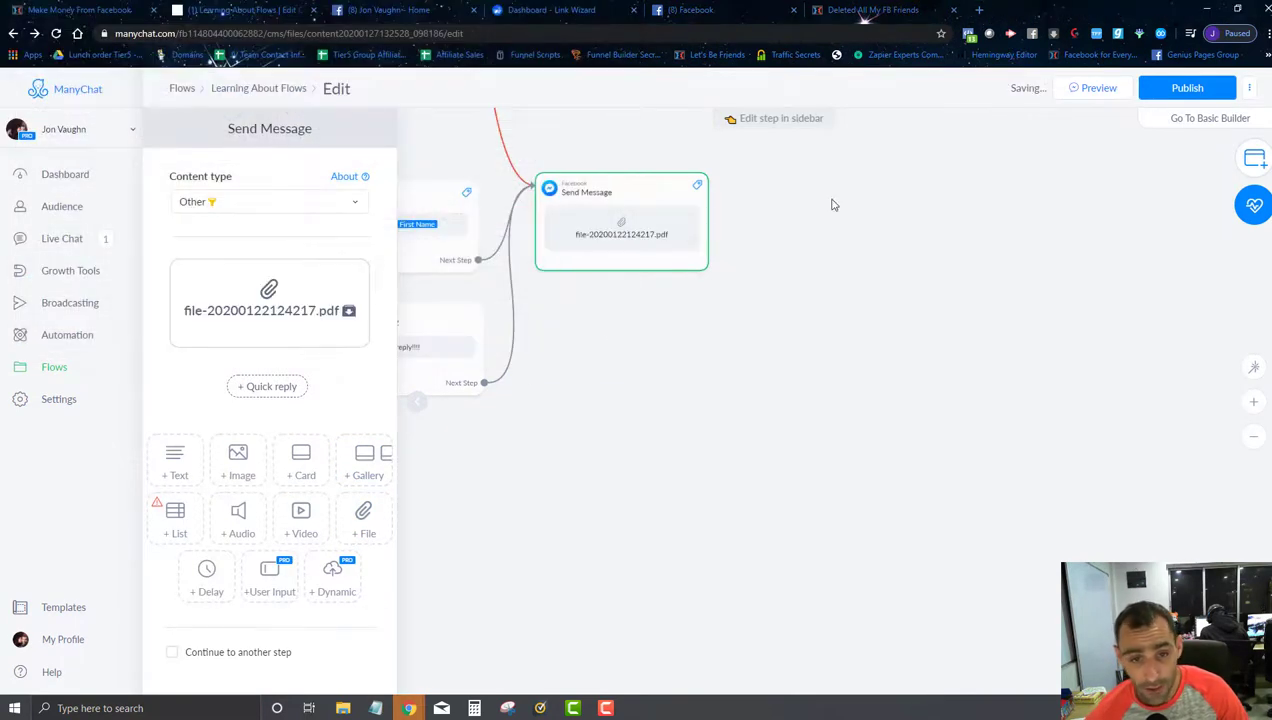
click(1187, 88)
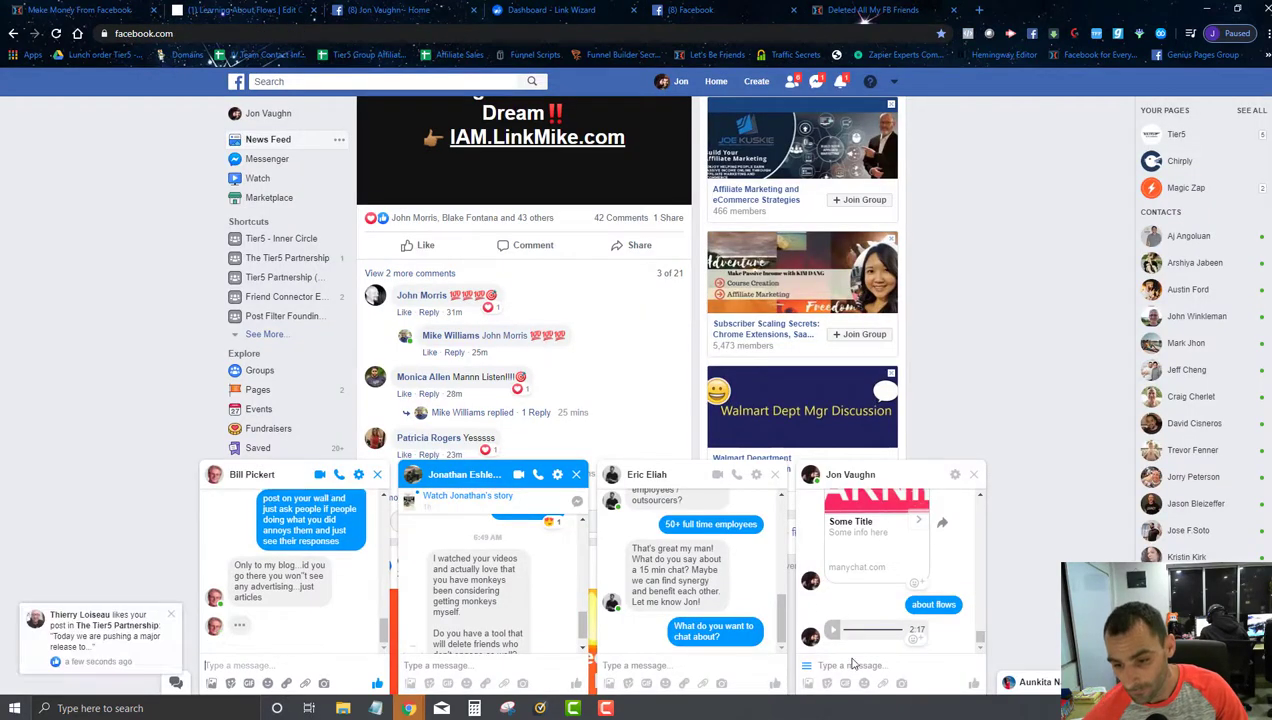
- Switch to Facebook, send "about flows" in the bot's chat and open the PDF it replies with, without saving a copy
click(846, 664)
text(about flows)
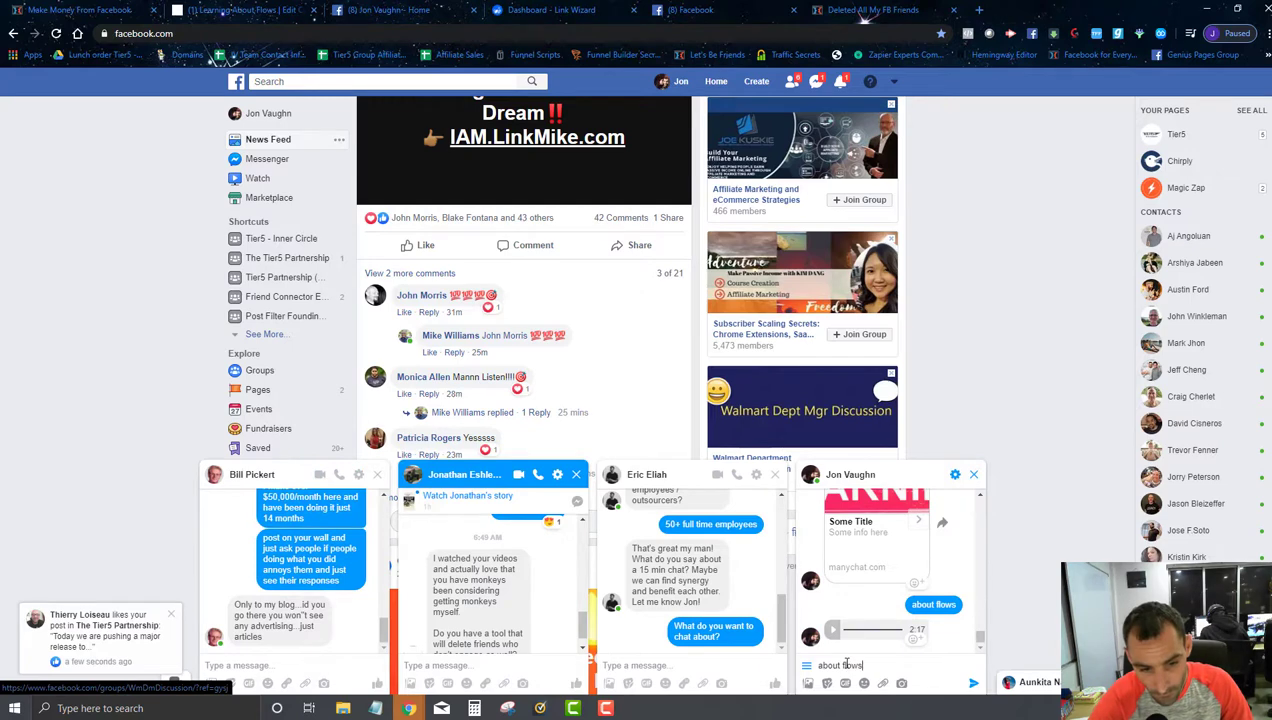
key(Return)
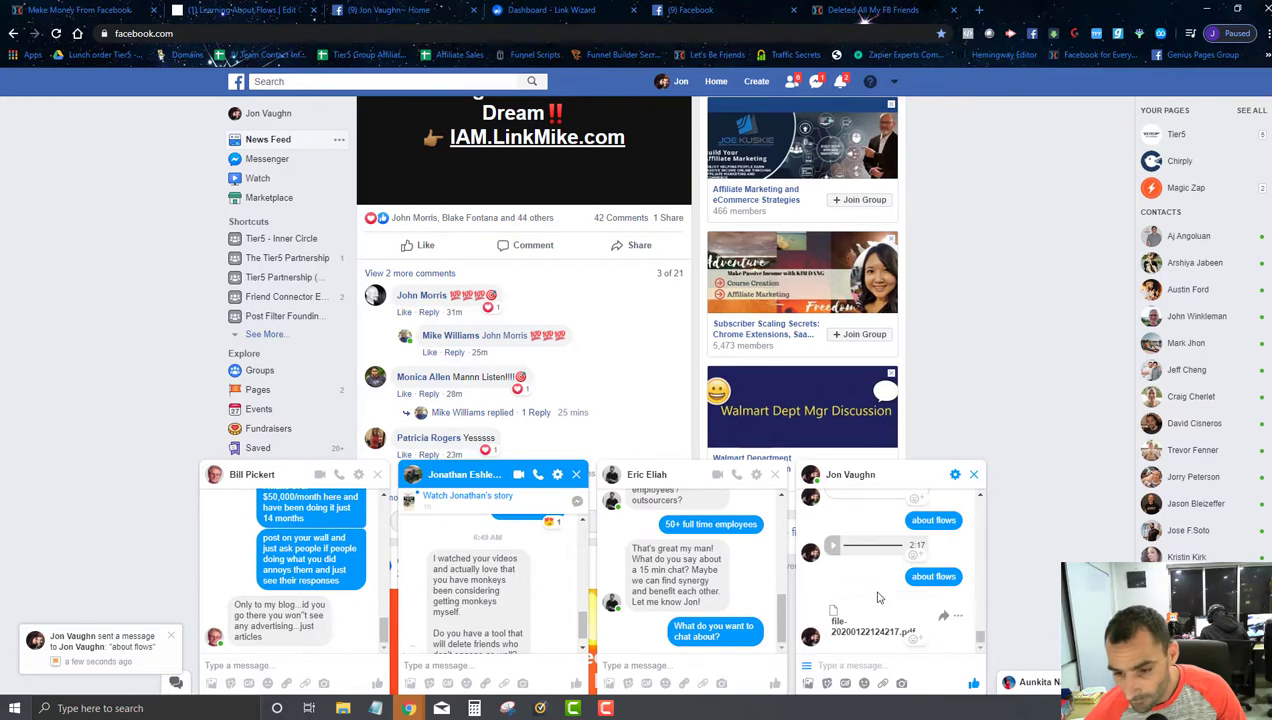
click(836, 622)
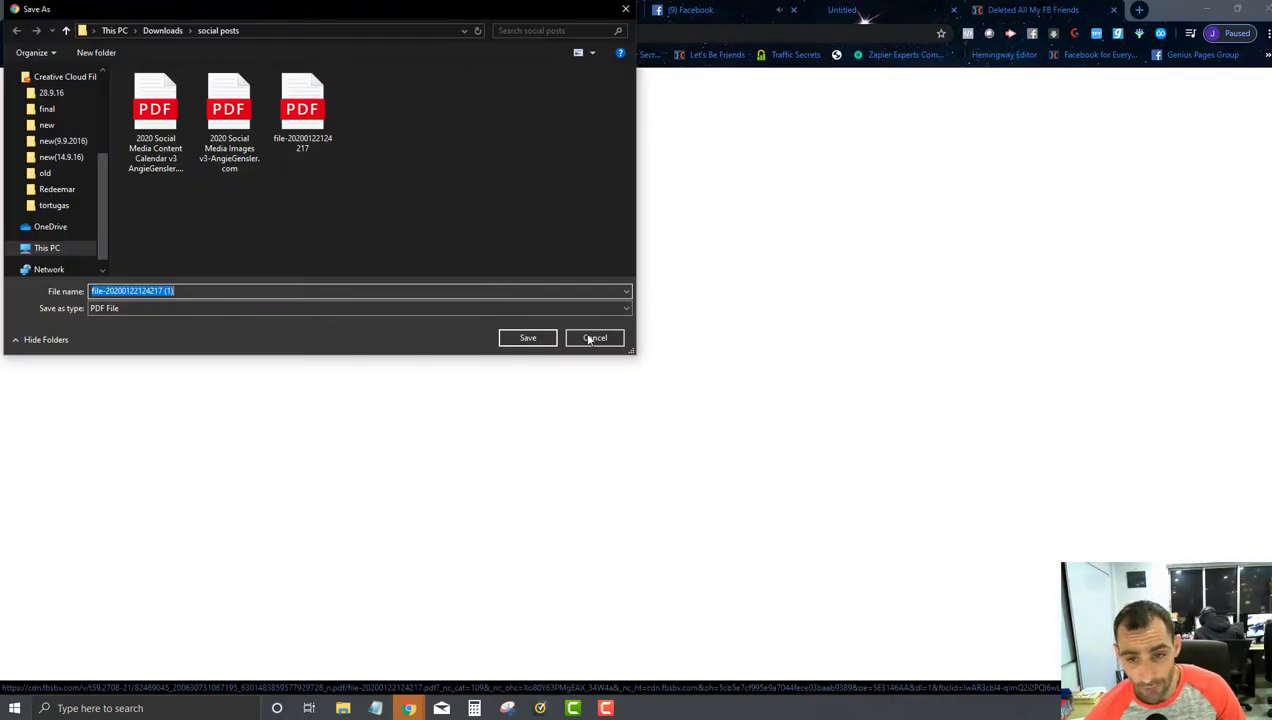
click(593, 338)
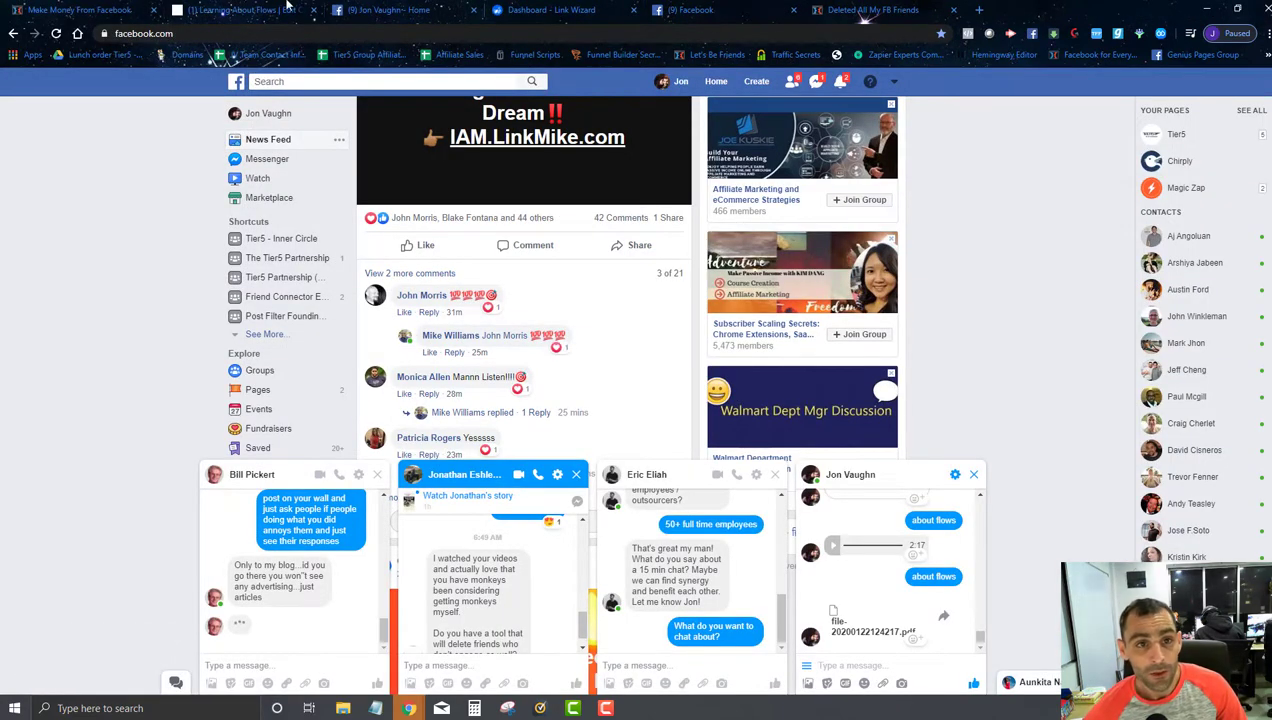
- Return to ManyChat and replace the PDF block in the Send Message step with a 3-second typing delay
click(222, 9)
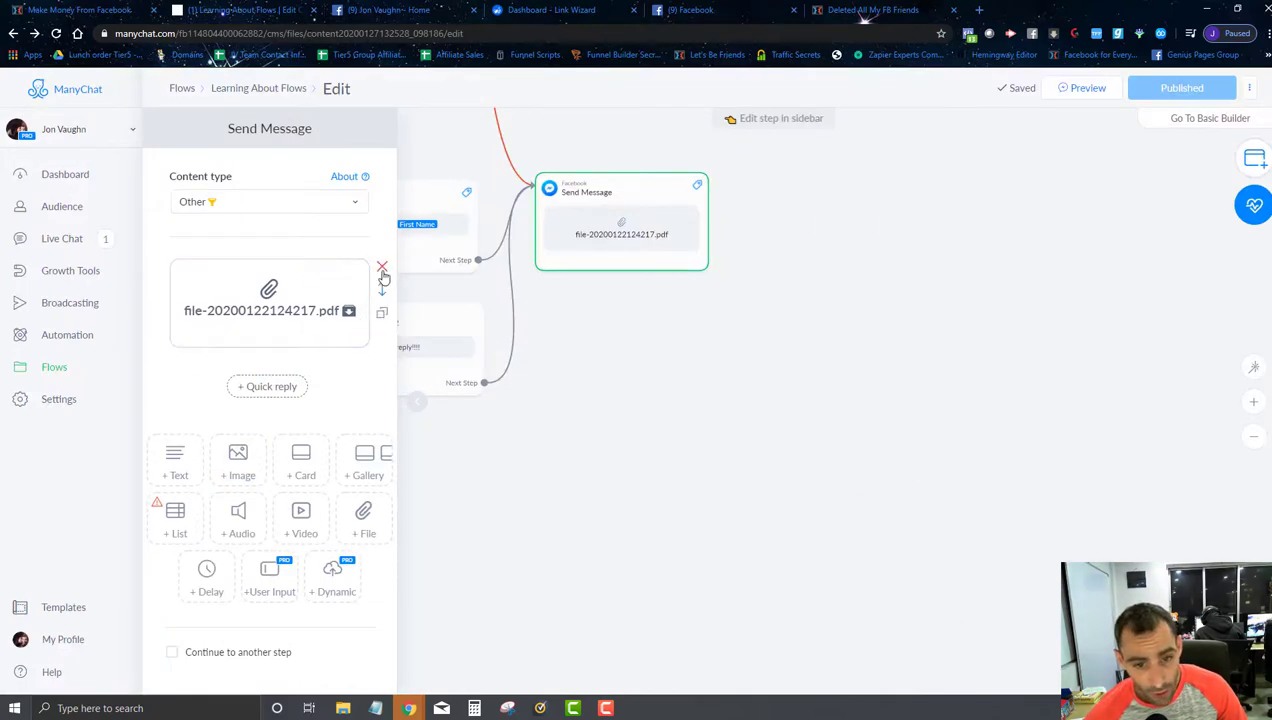
click(382, 266)
click(739, 172)
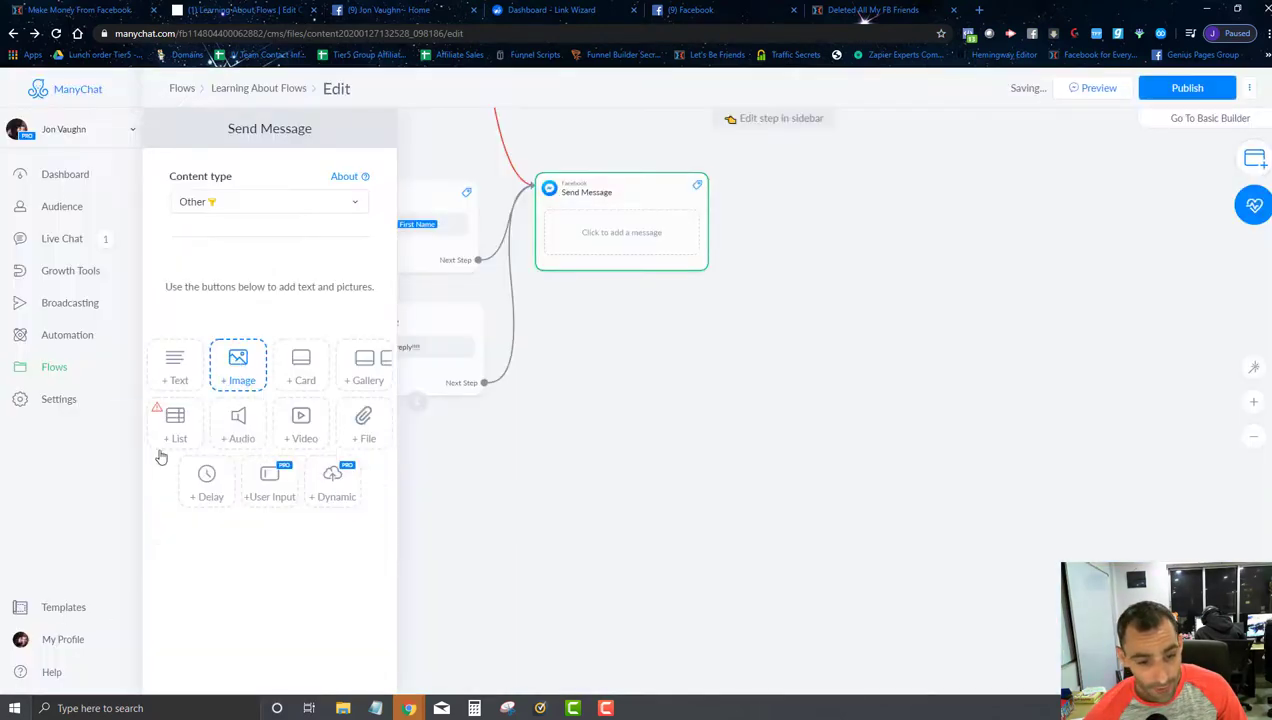
click(199, 505)
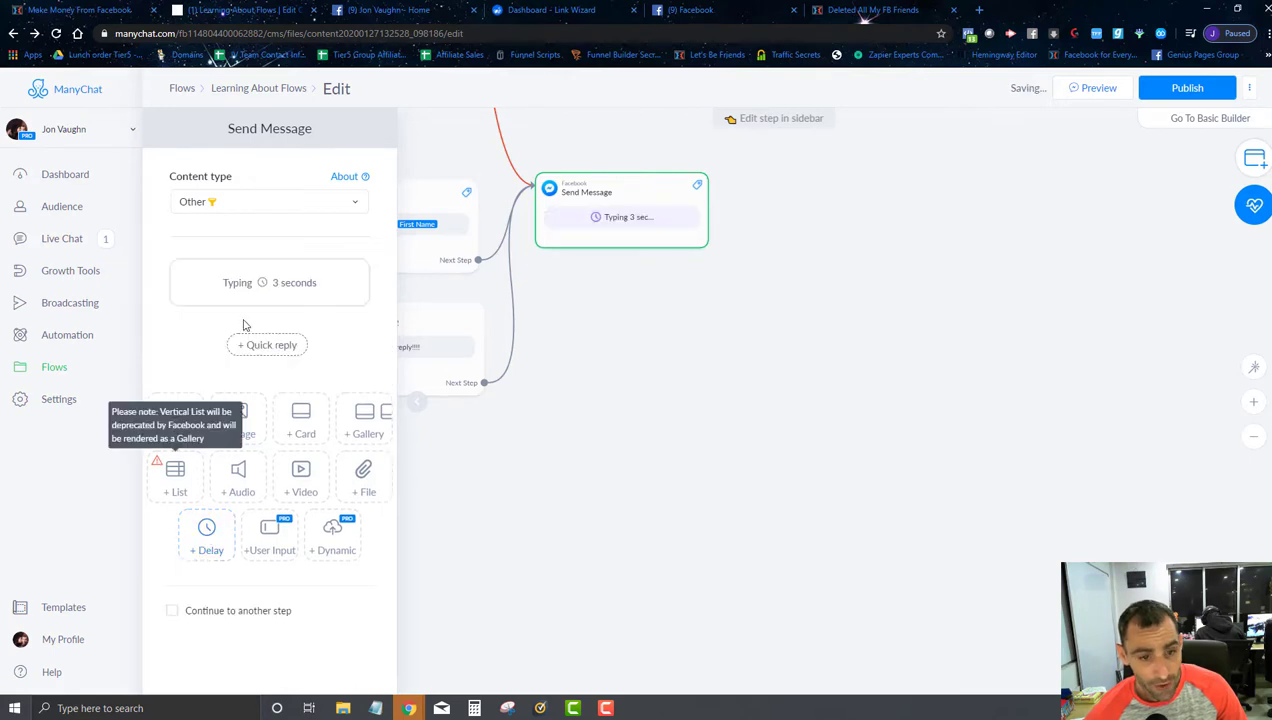
click(238, 300)
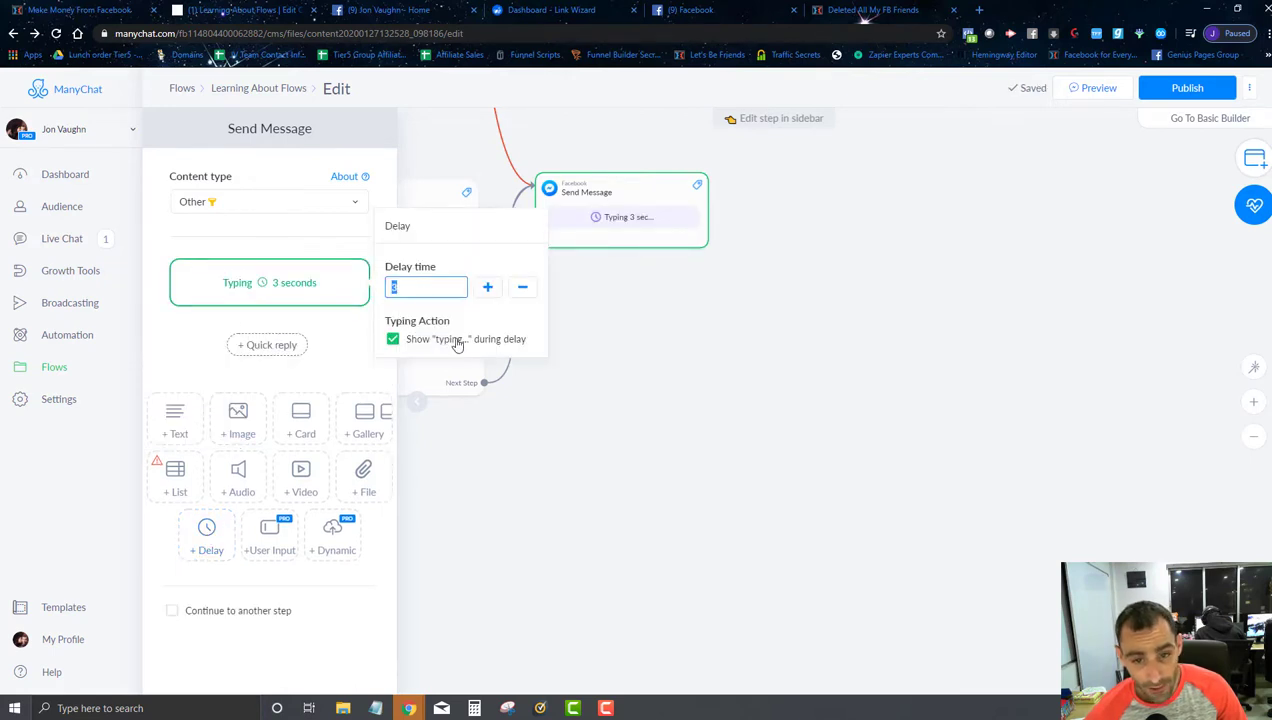
- Add a text block reading "there was a delay" below the delay, check the delay's settings and publish the flow
click(186, 415)
click(295, 348)
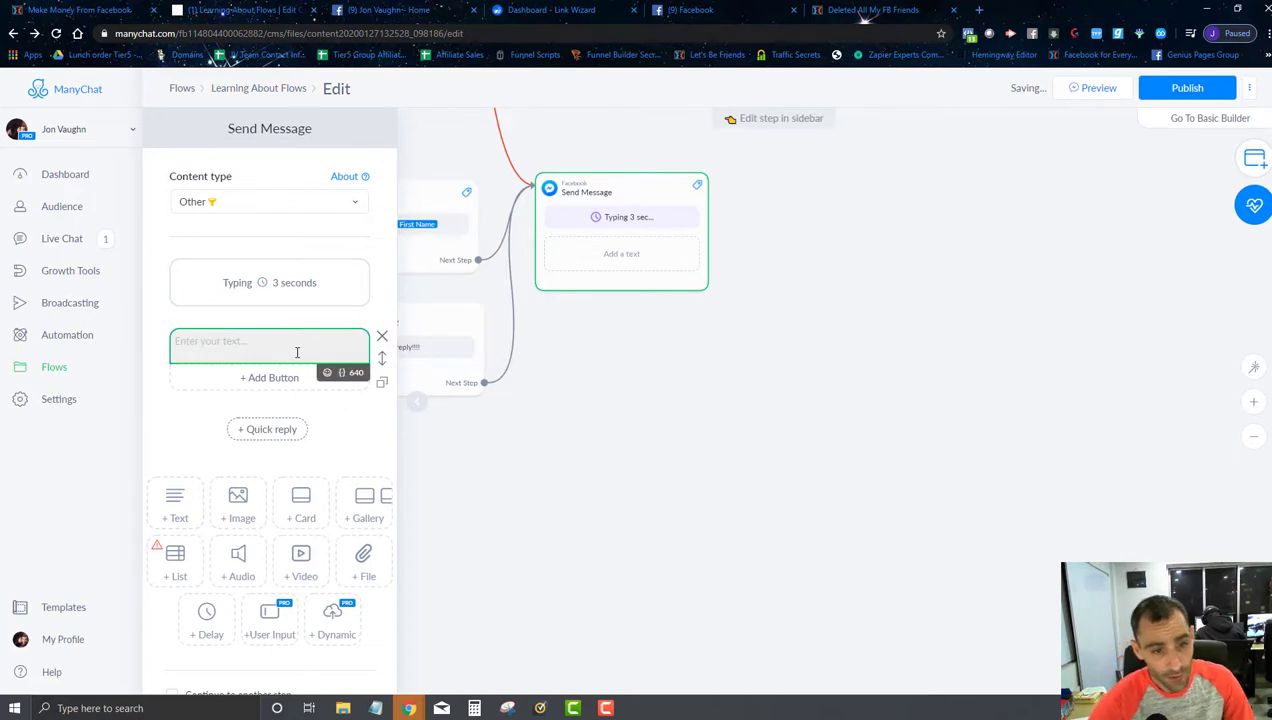
text(there was a d)
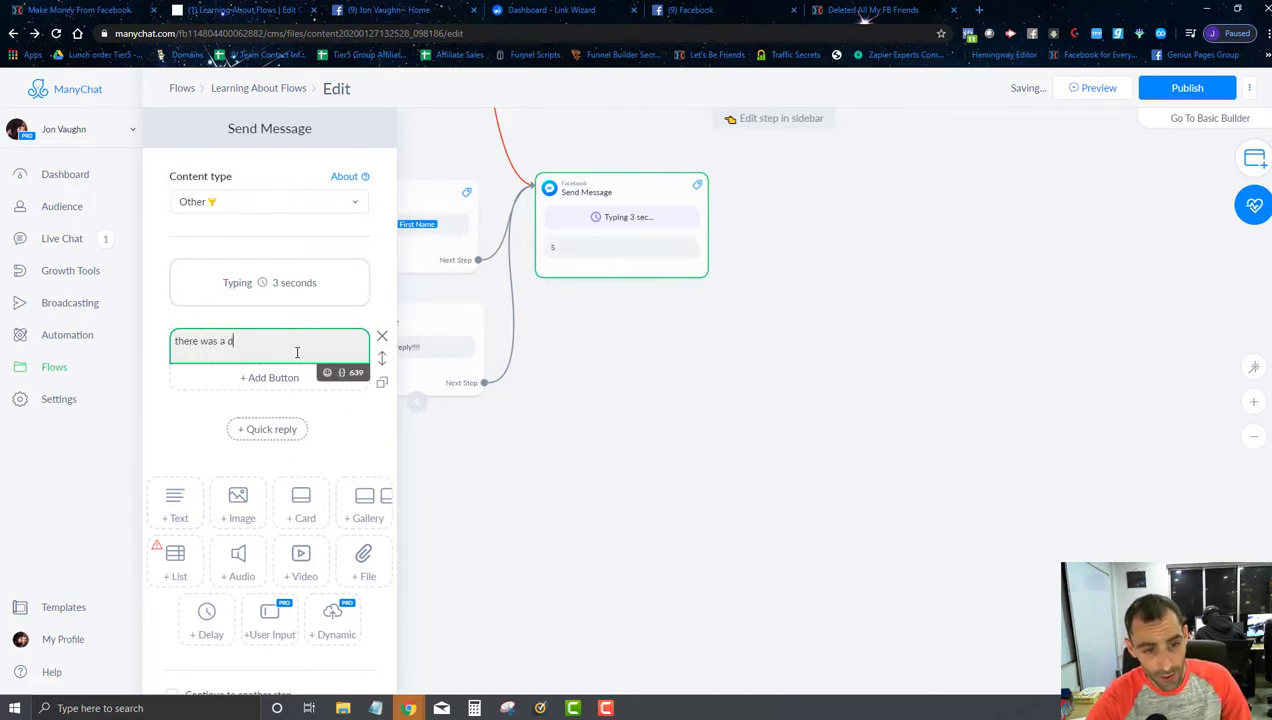
text(elay)
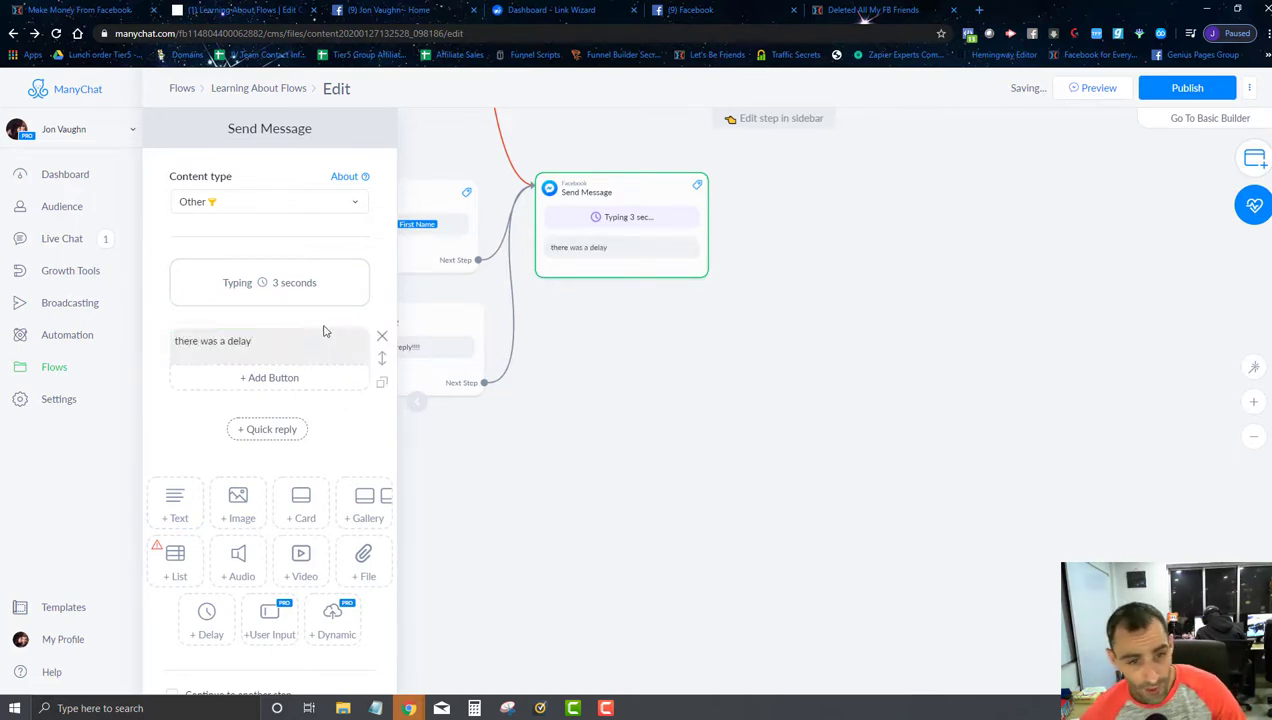
click(280, 285)
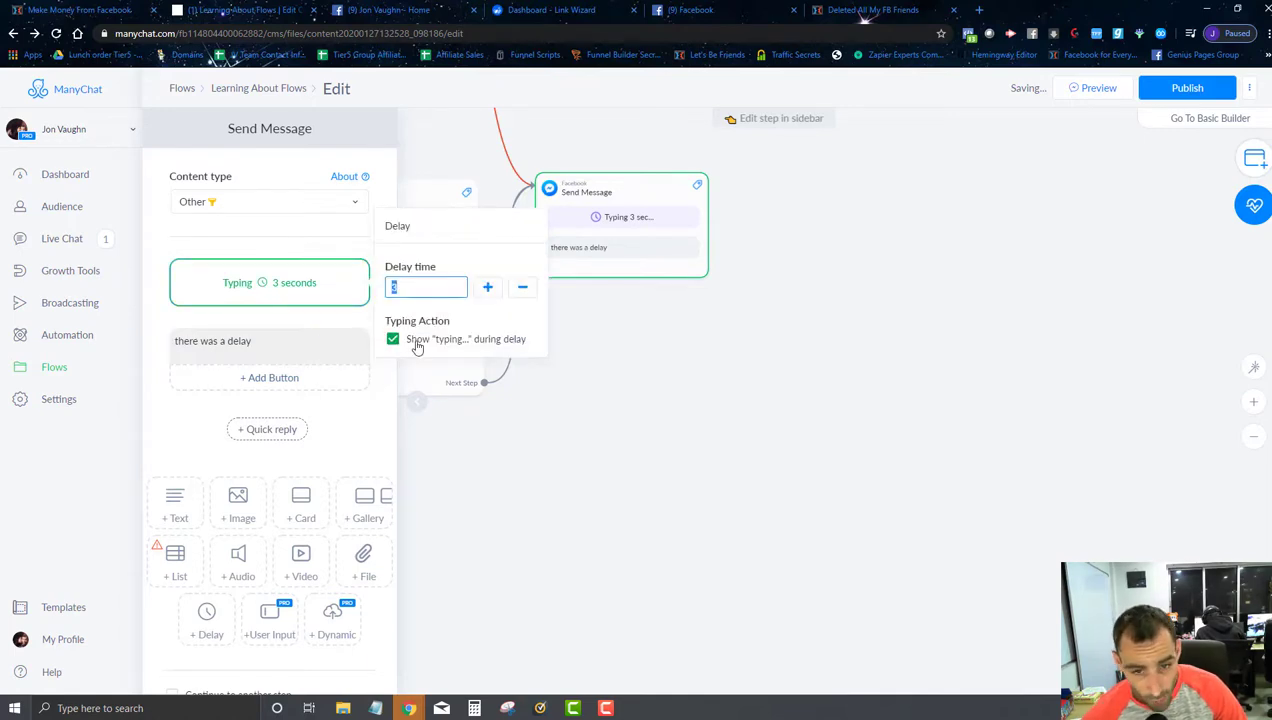
click(777, 449)
click(1165, 92)
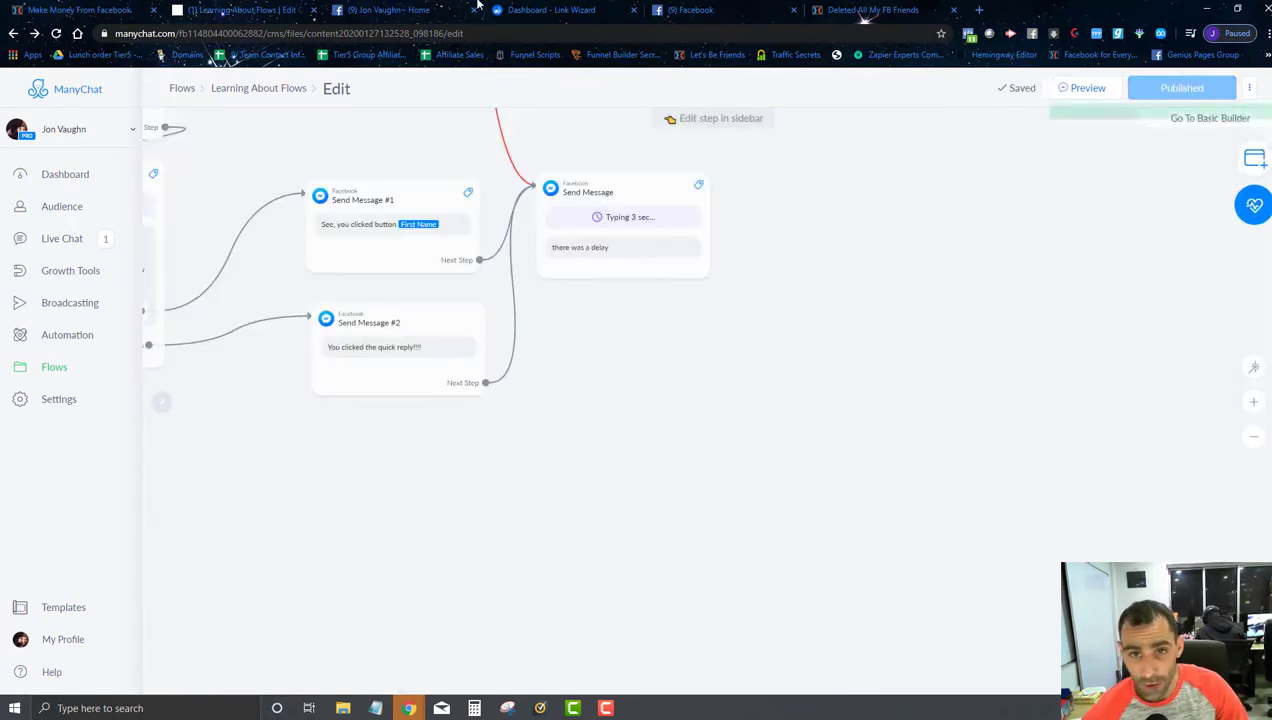
- Switch to Facebook and send "about flows" in the bot's chat to test the delay
click(684, 9)
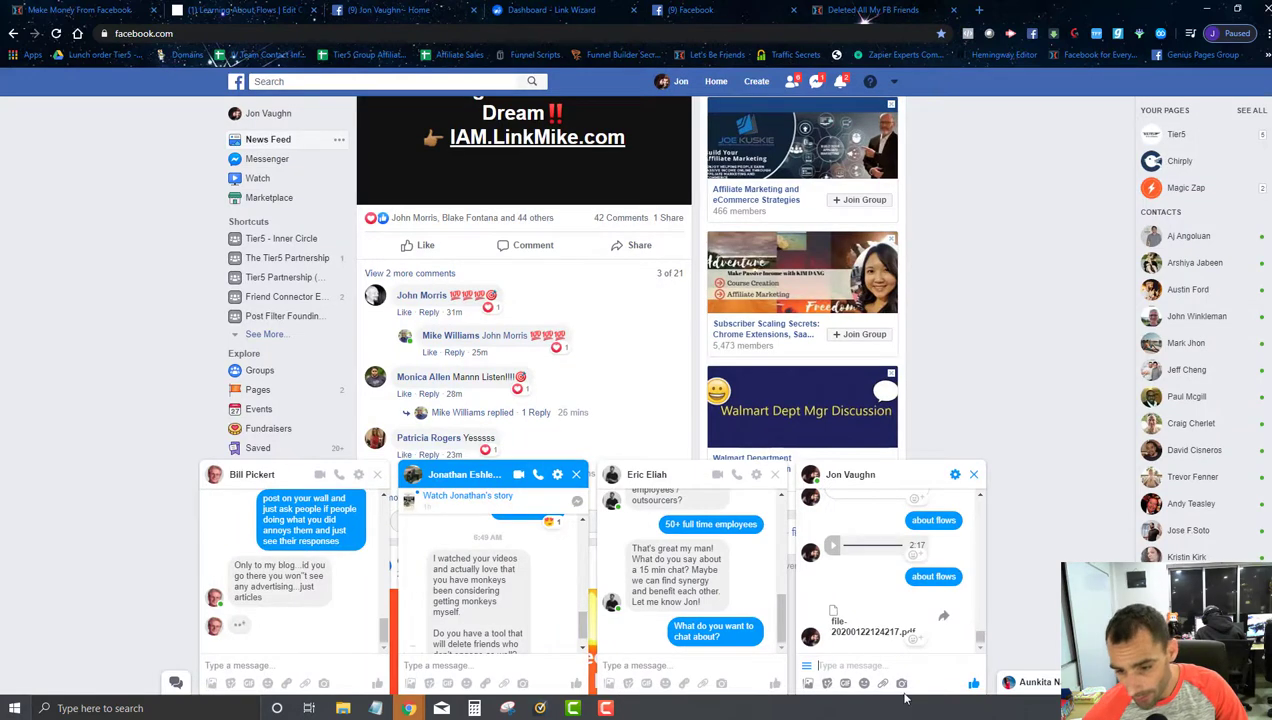
text(ab)
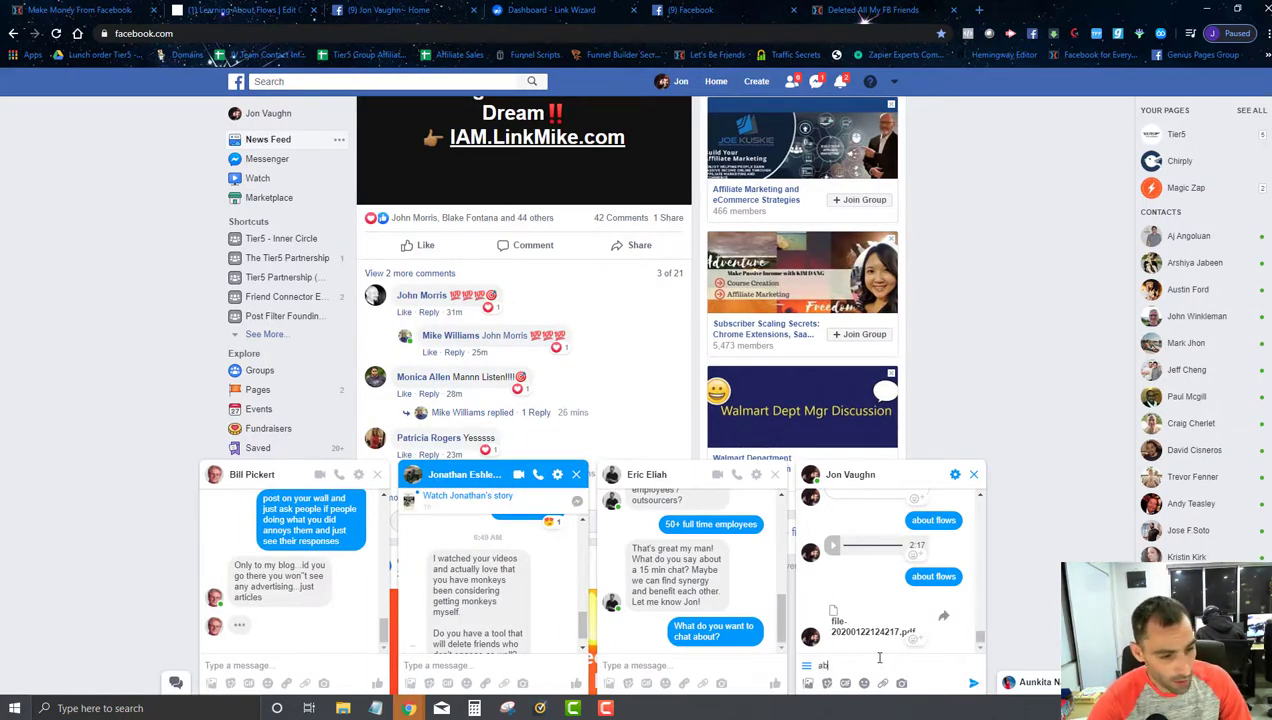
text(out flows)
key(Return)
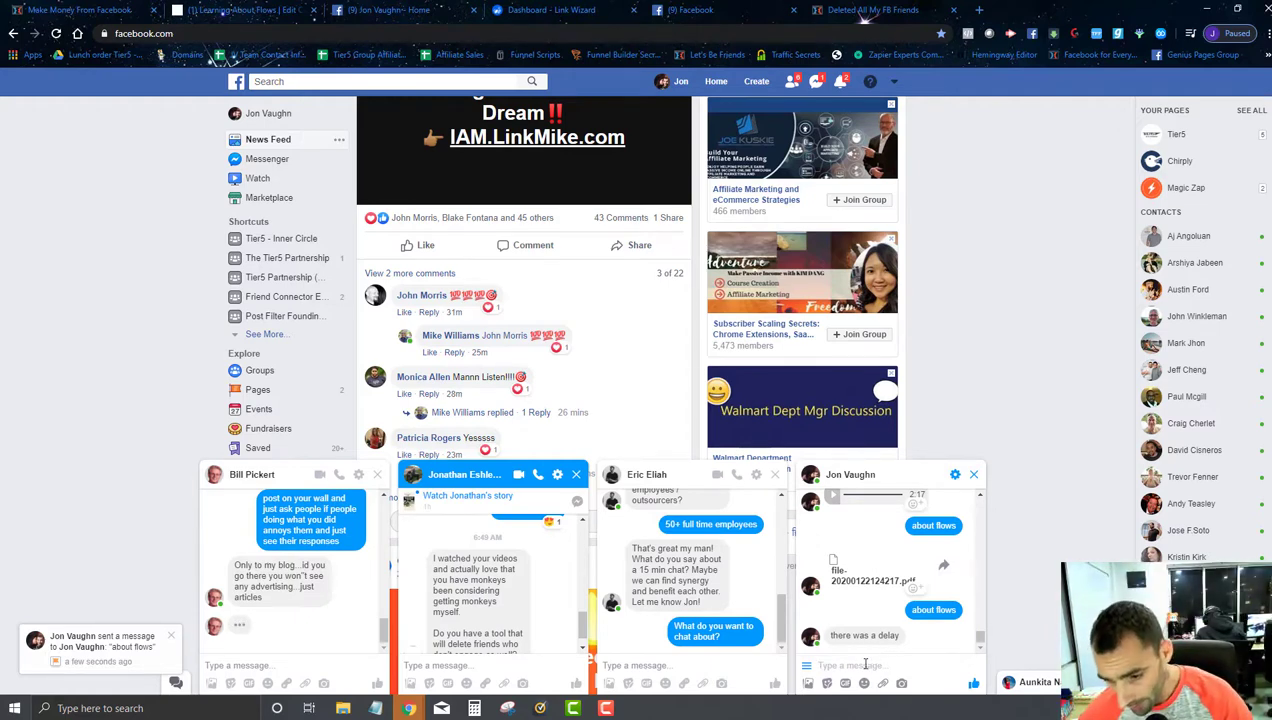
- Send "about flows" in the bot's chat again to retest the typing delay
click(865, 664)
text(about fl)
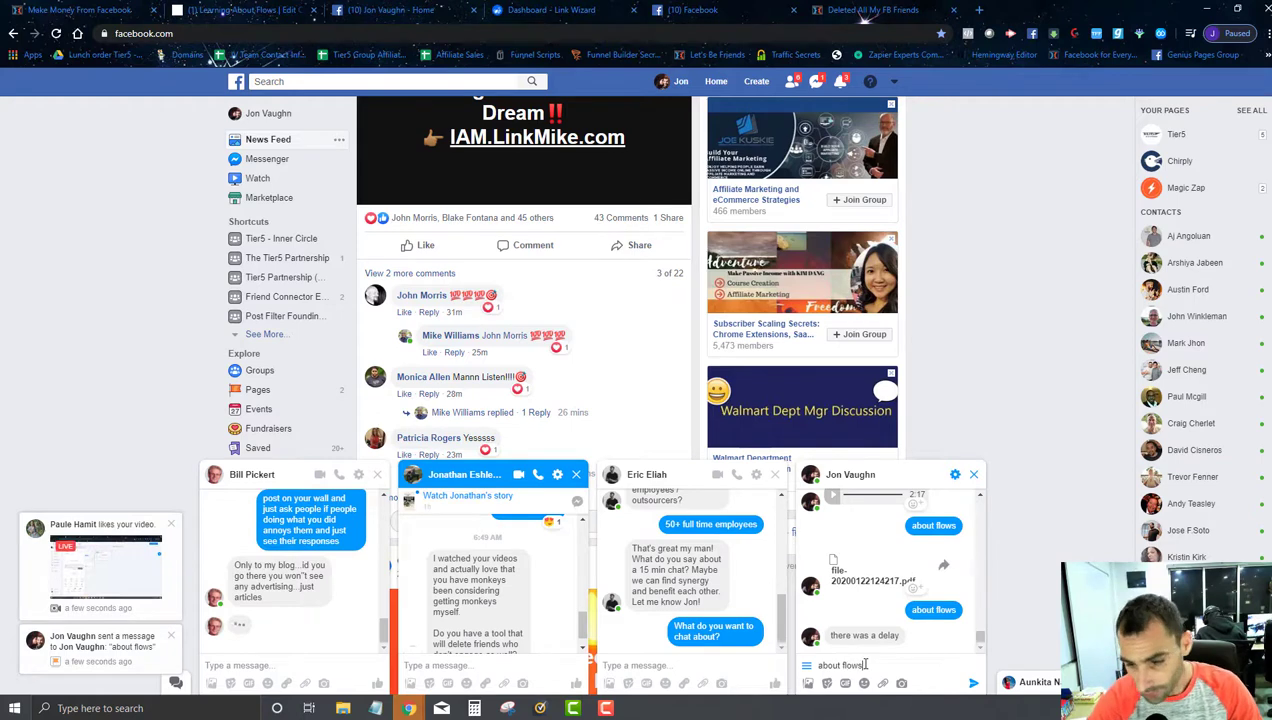
text(ows)
key(Return)
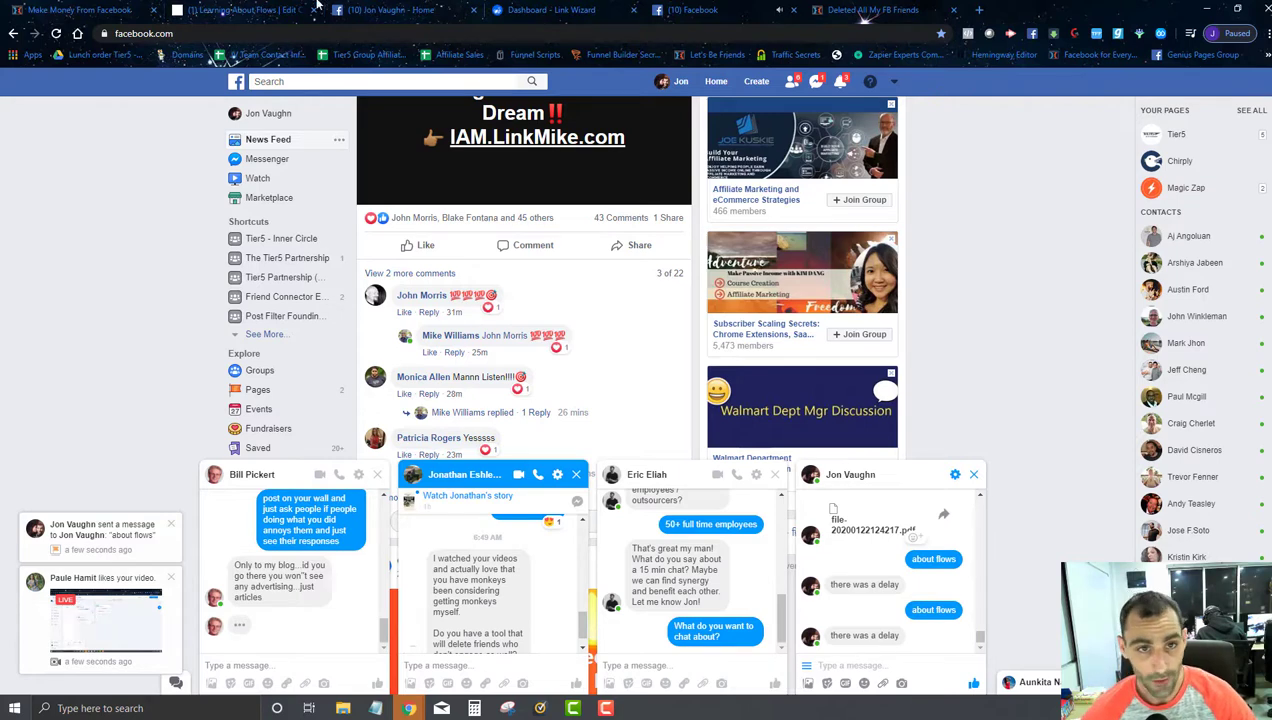
- Return to ManyChat, turn off the "typing..." display for the 3-second delay and publish the flow
click(238, 9)
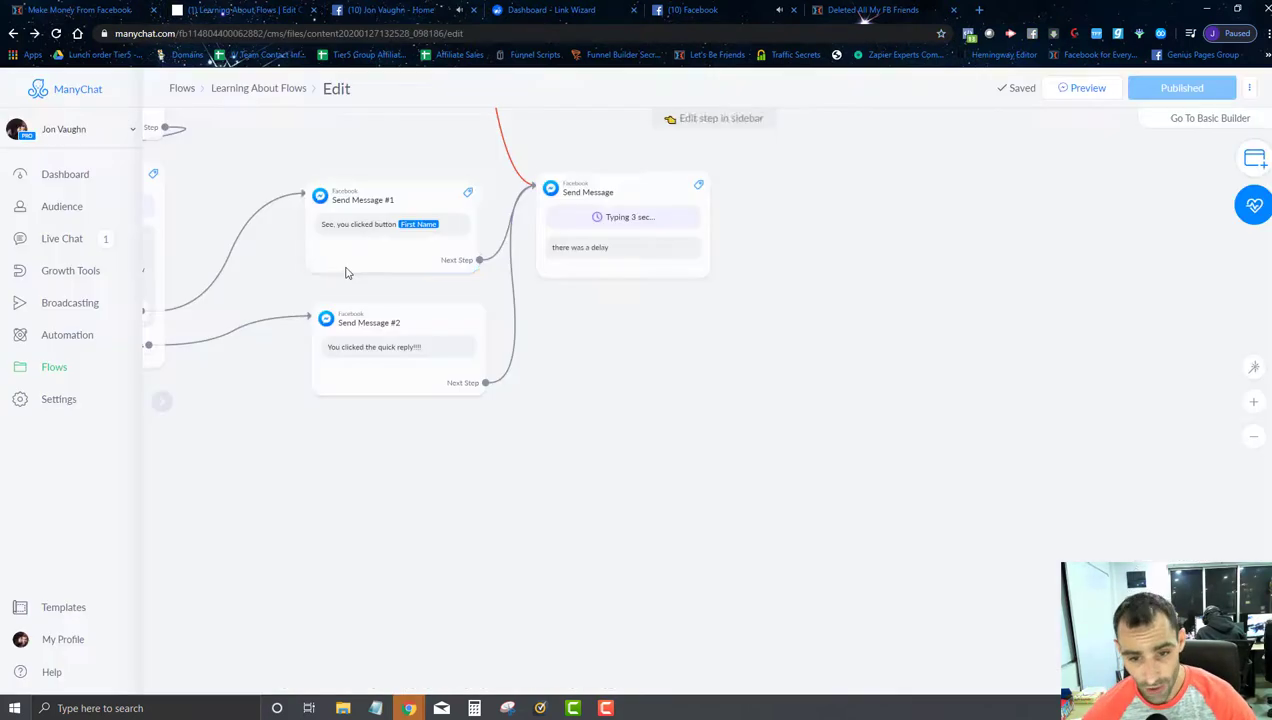
click(614, 218)
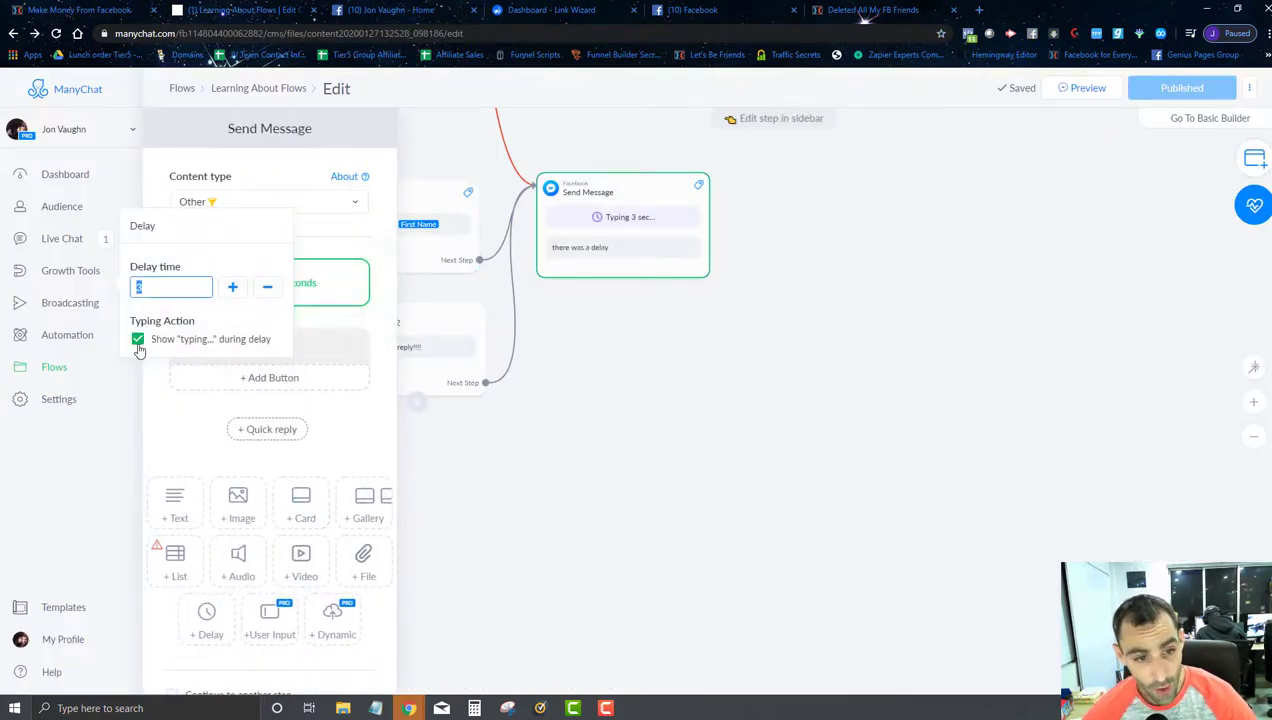
click(392, 339)
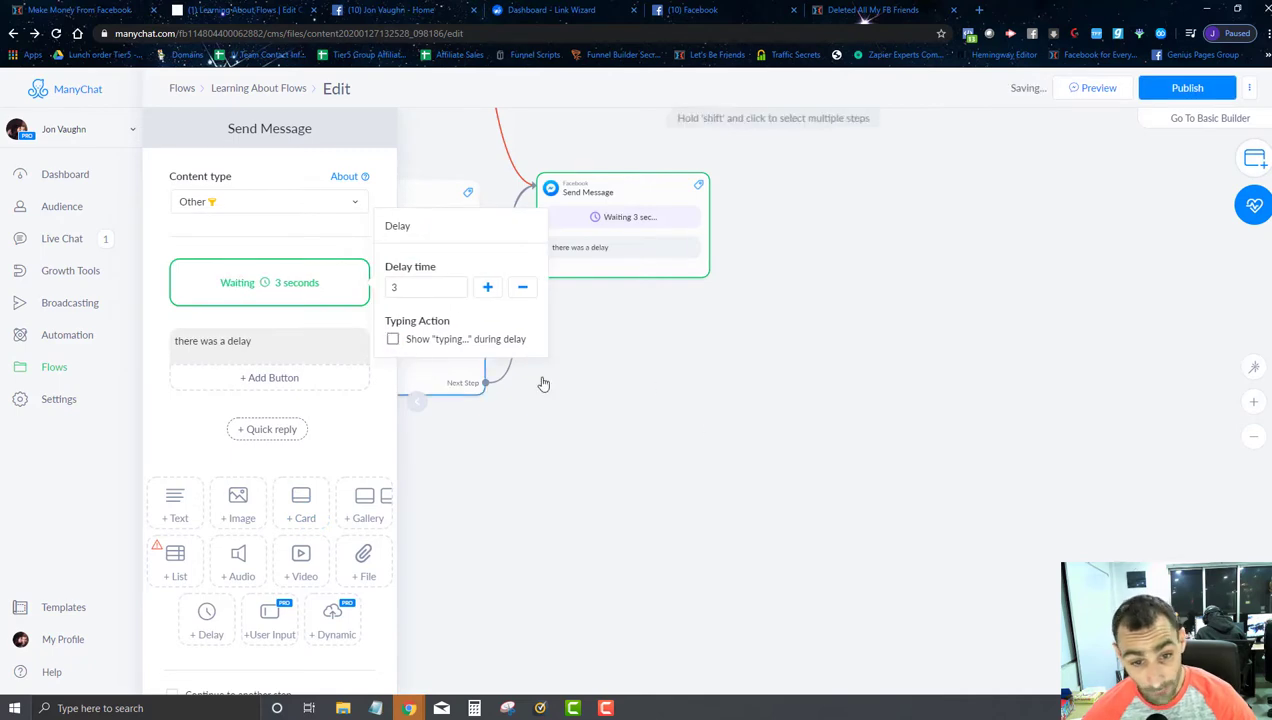
click(700, 379)
click(1187, 87)
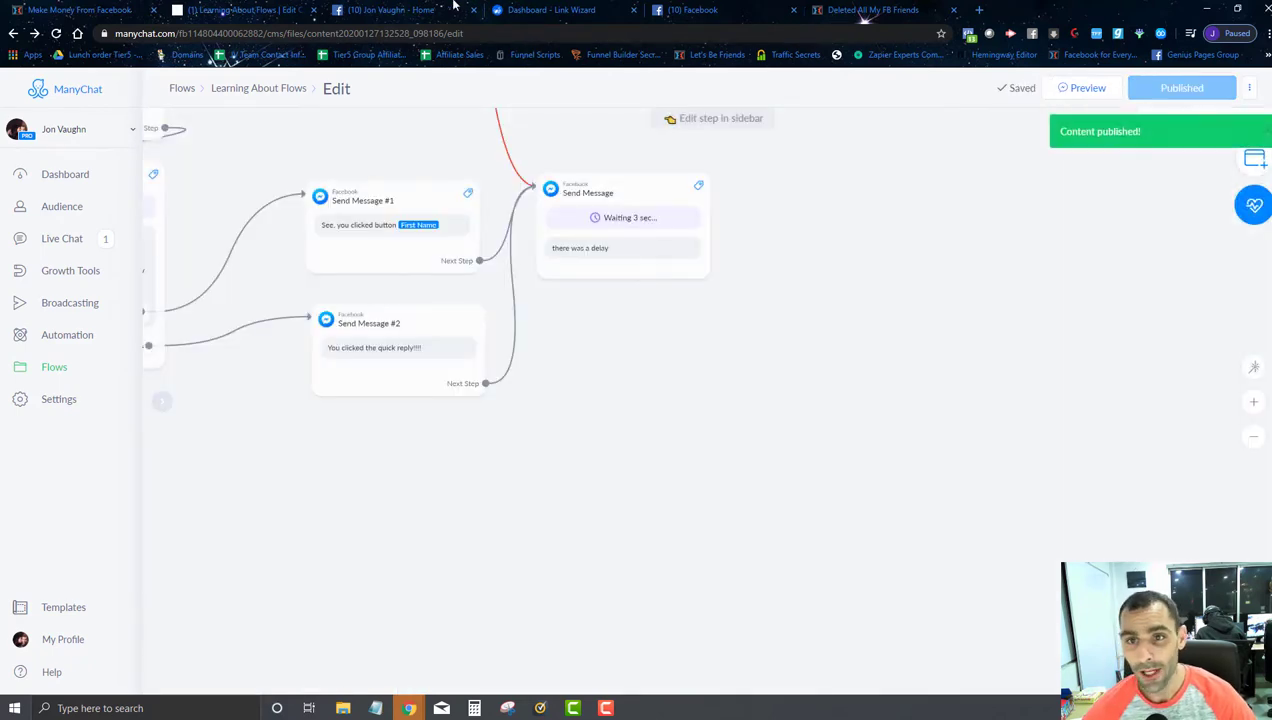
- Switch to Facebook and send "about flows" in the bot's chat to test the delay without the typing indicator
click(695, 9)
click(891, 662)
text(ab)
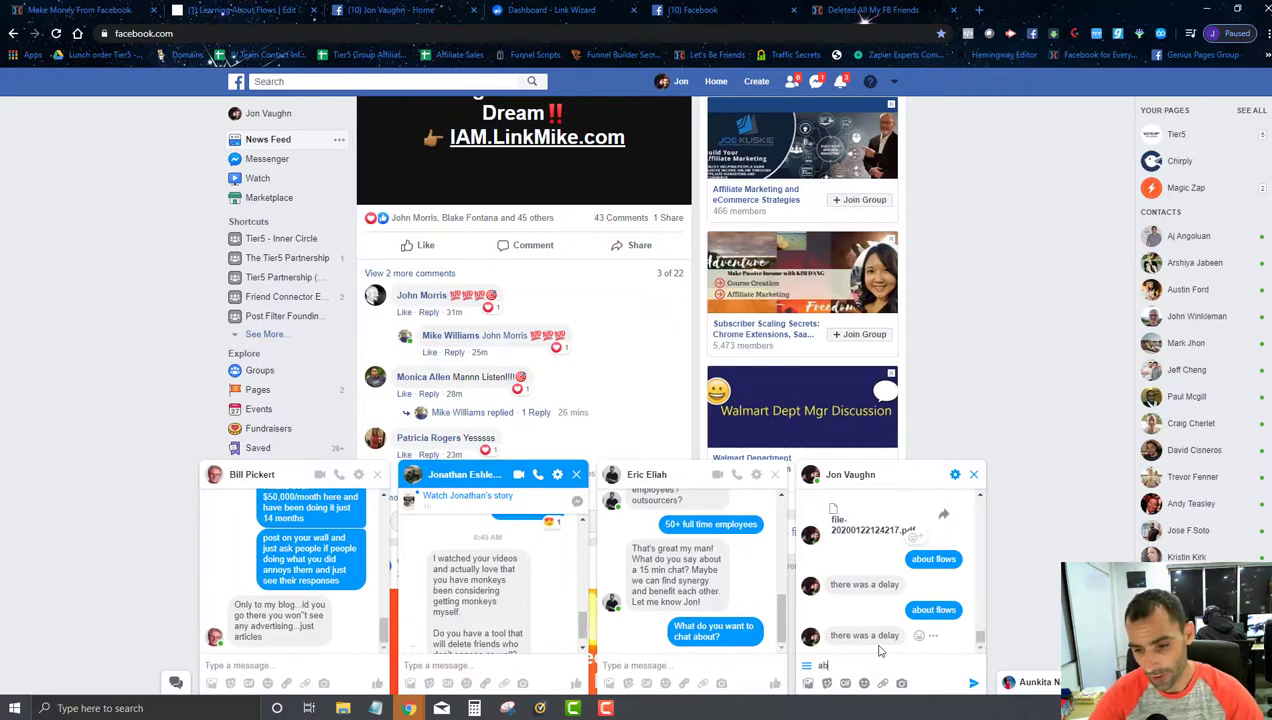
text(out flows)
key(Return)
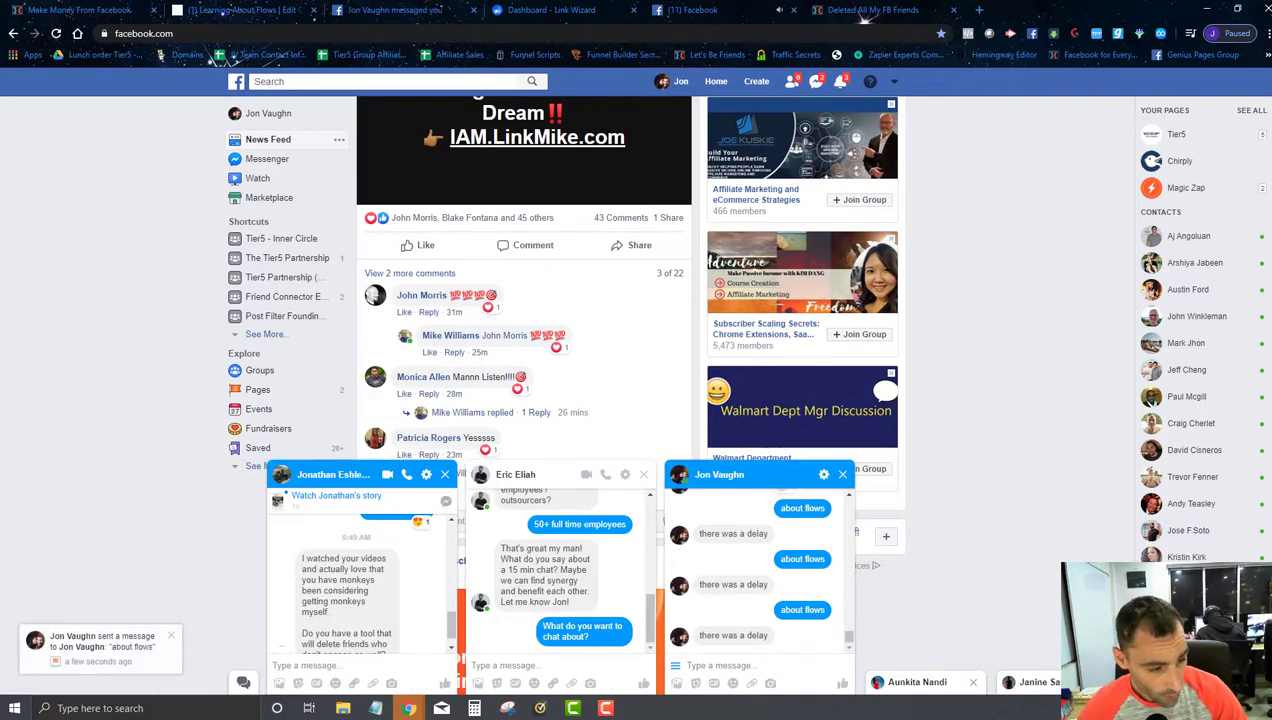
- Return to ManyChat and add a User Input block below "there was a delay" in the Send Message step
click(281, 6)
scroll(565, 322, up, 2)
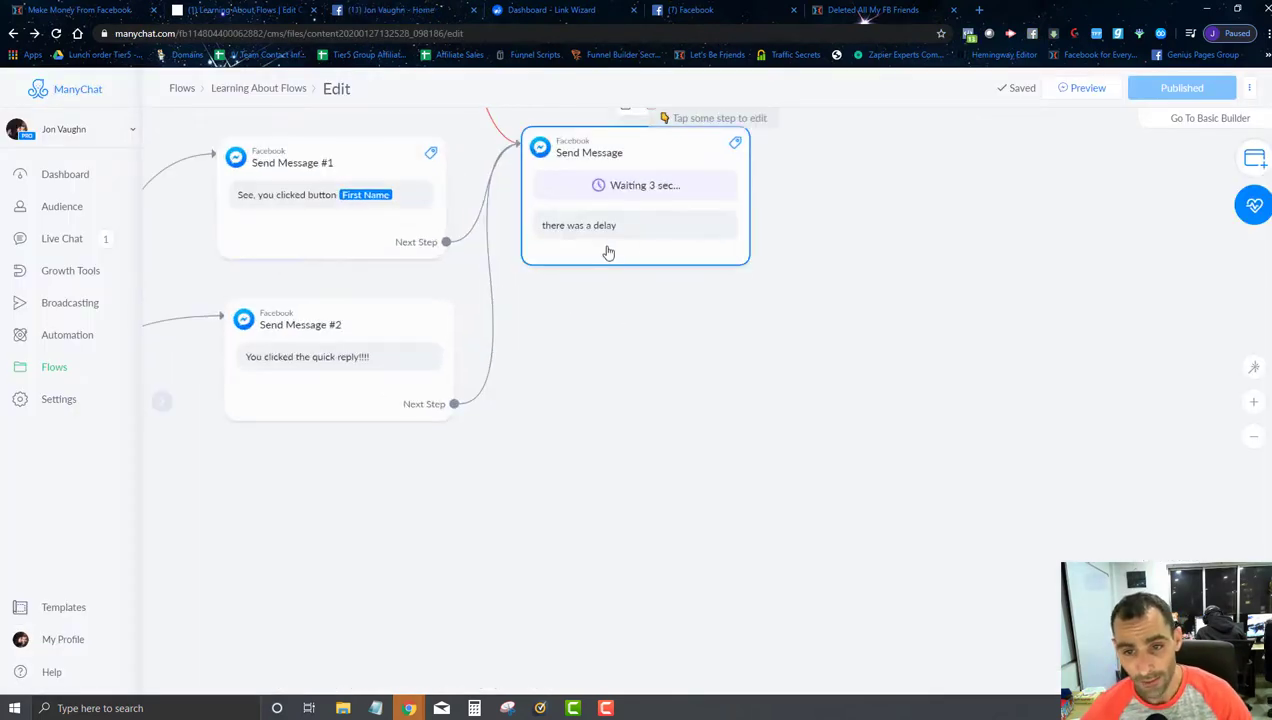
click(608, 252)
scroll(300, 420, down, 1)
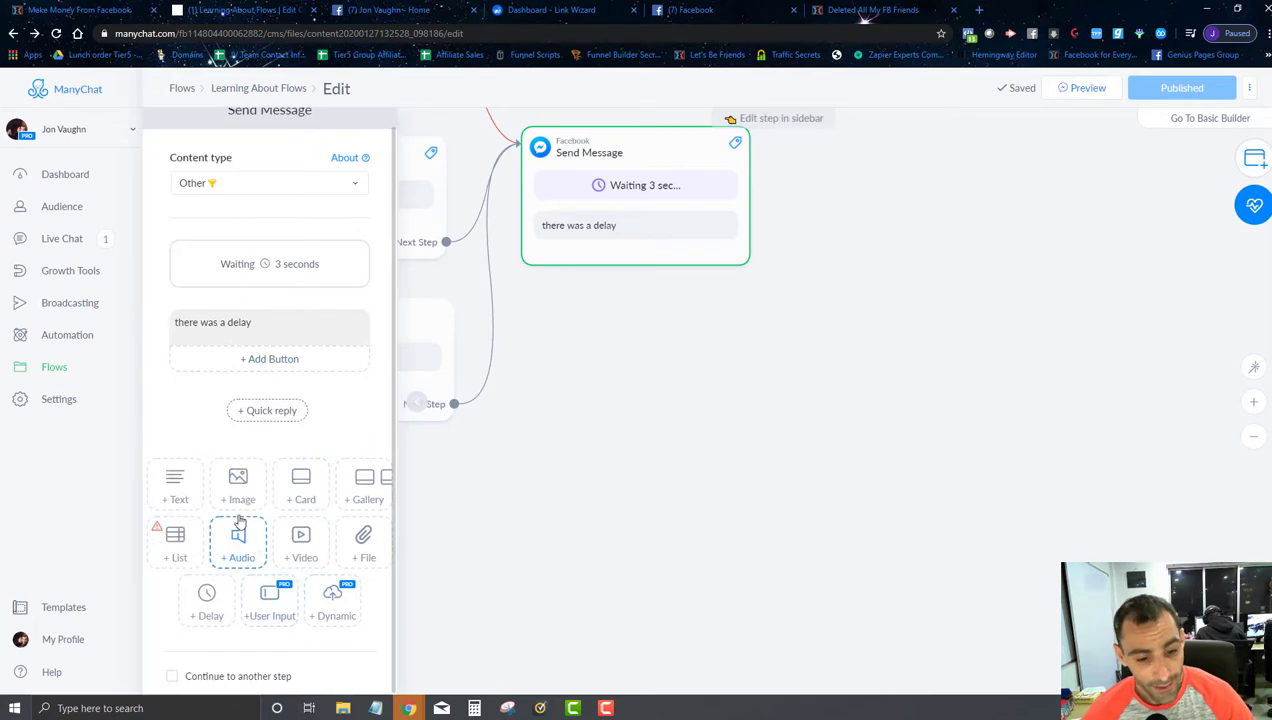
click(269, 601)
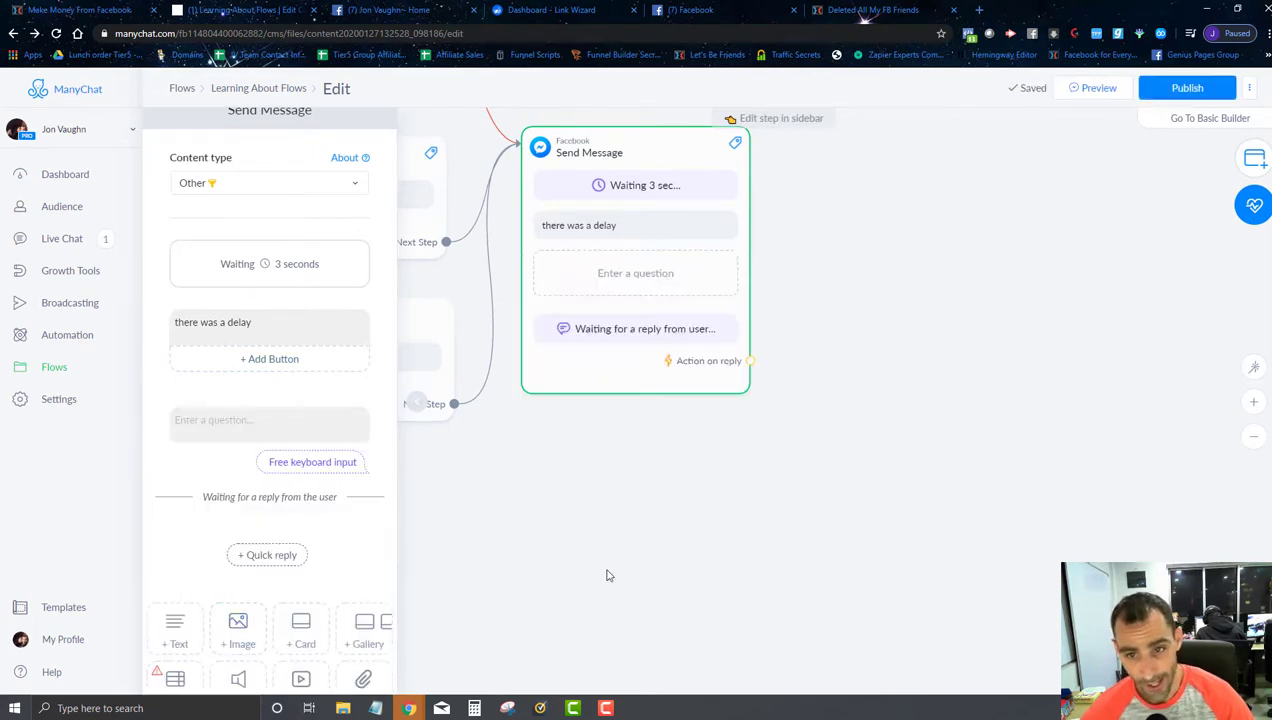
- Enter the question "This is where you can get data from a user. Like their budget. What is your budget for a new wife?"
click(249, 427)
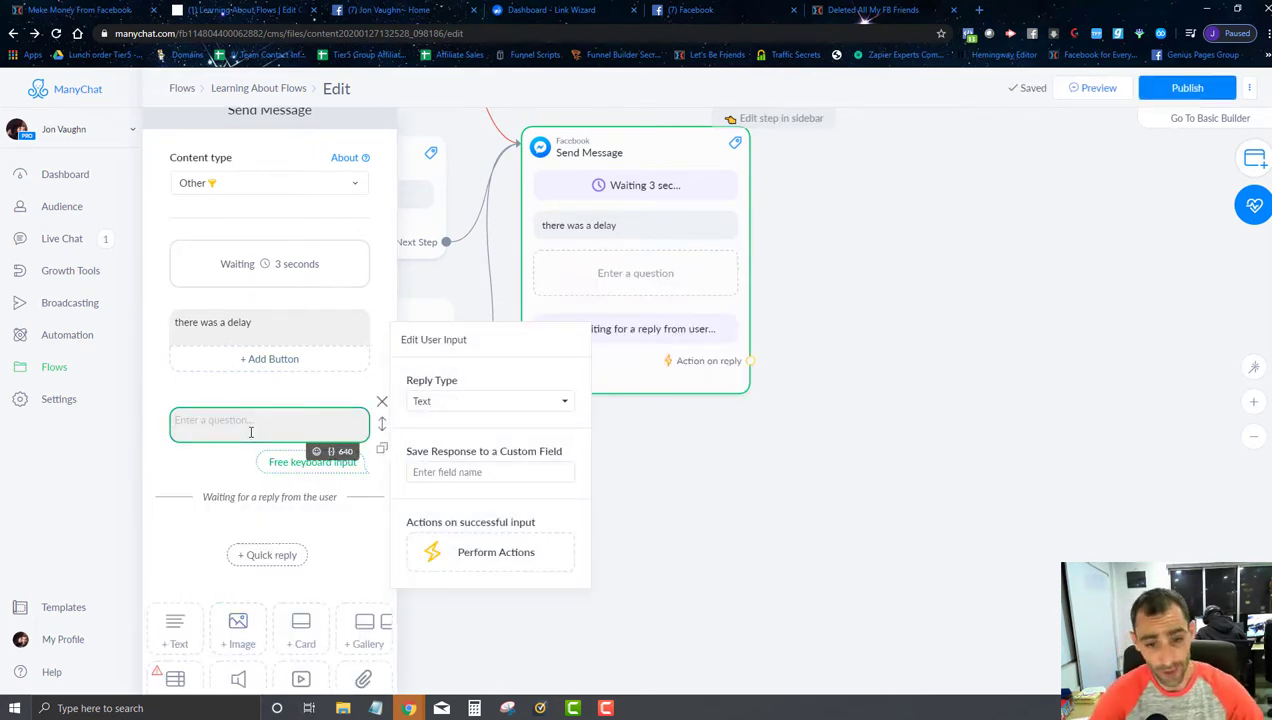
text(This is w)
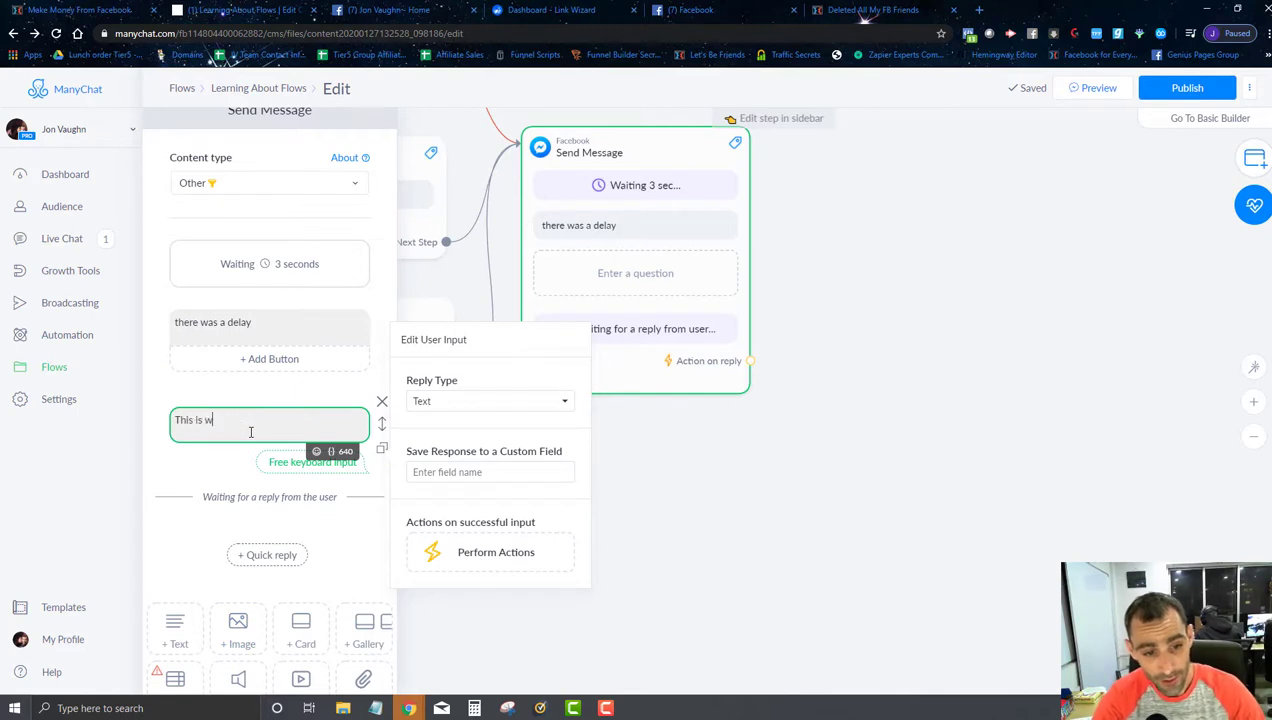
text(here you can get d)
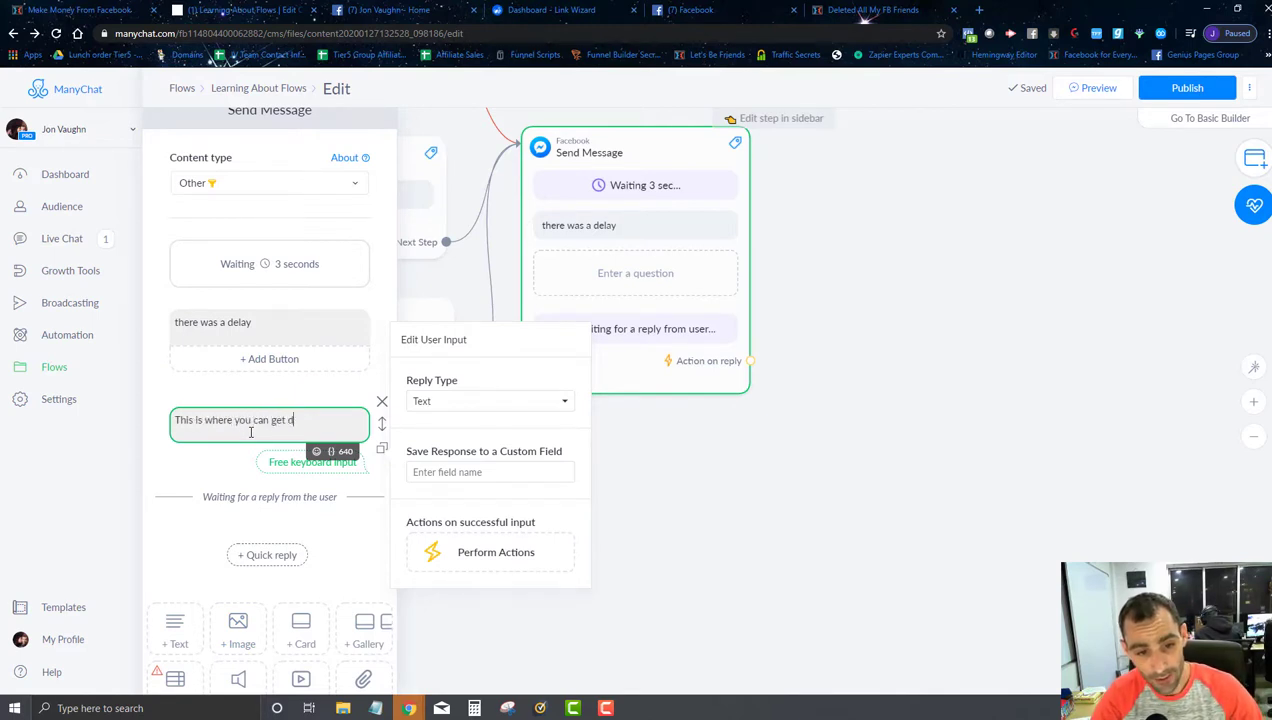
text(ata from a)
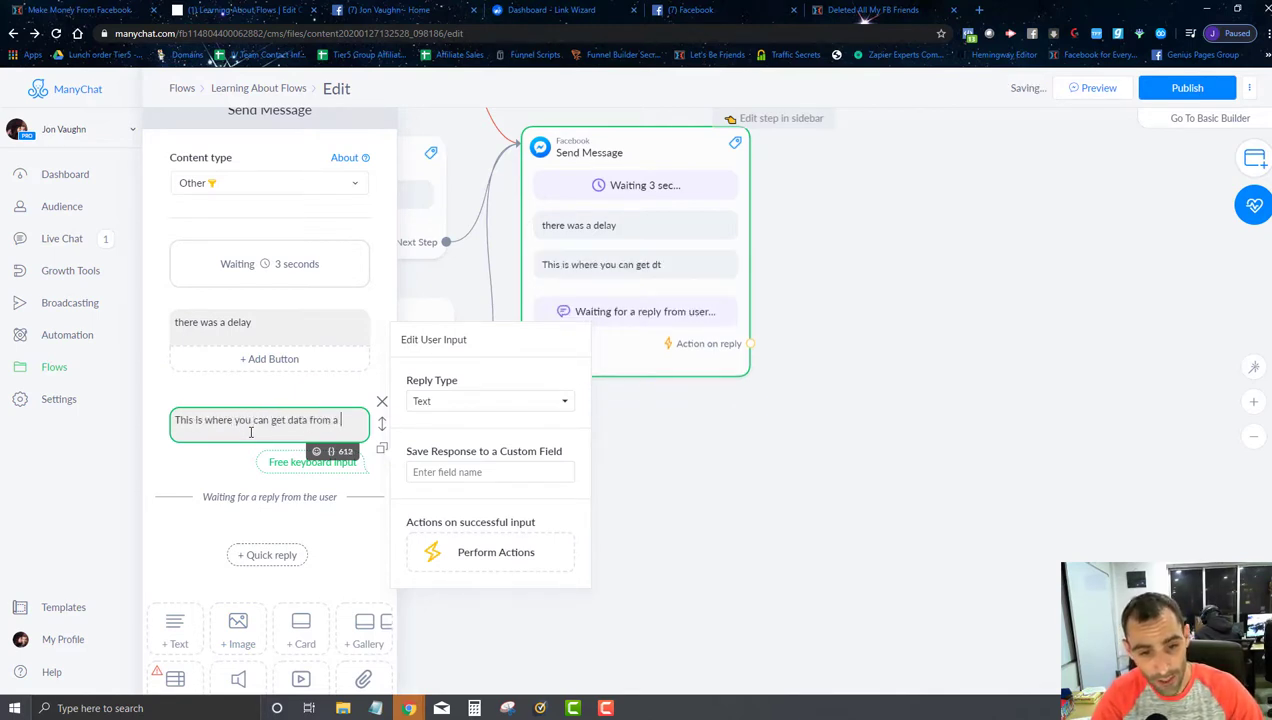
text( user. Like their)
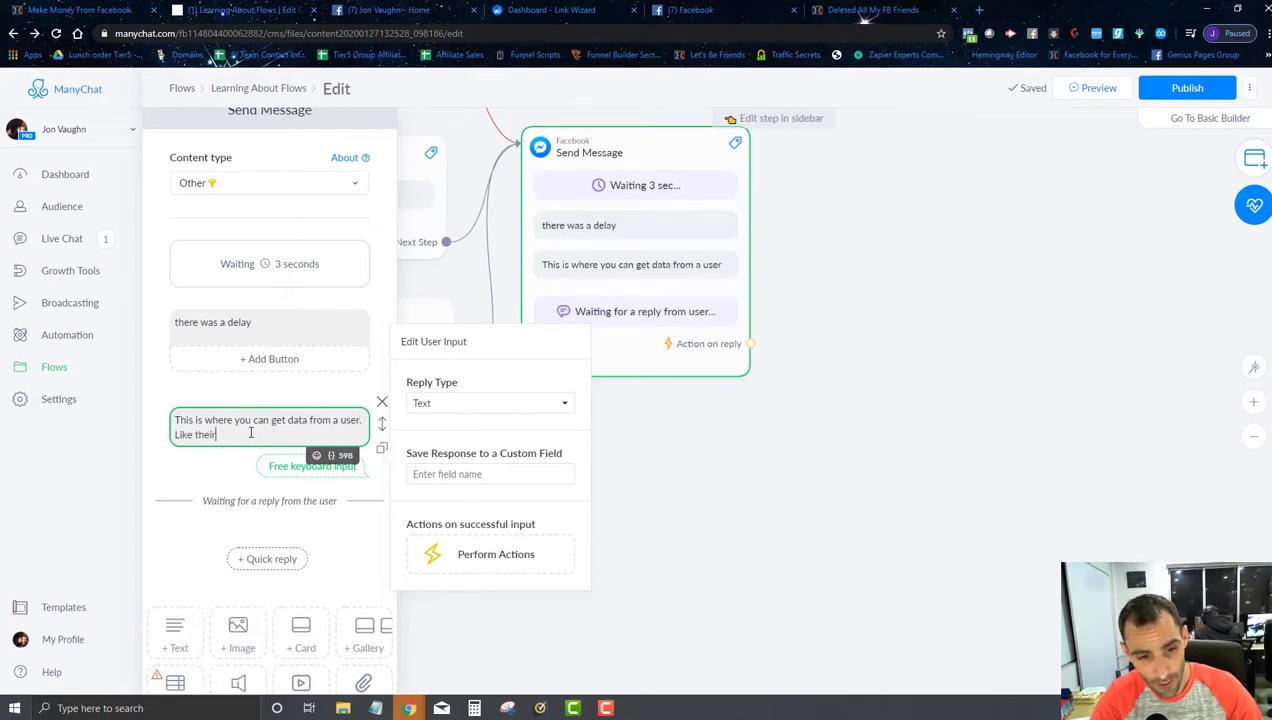
text( buc)
key(BackSpace)
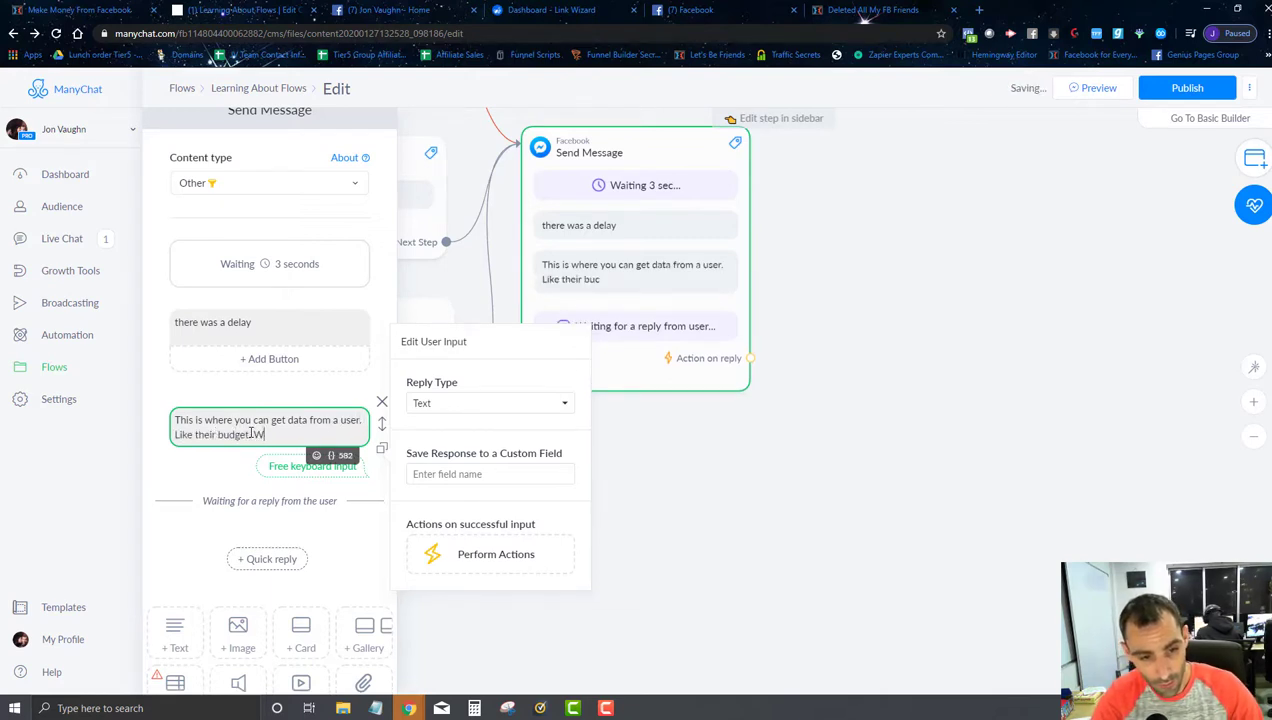
text(dget. What is your budget)
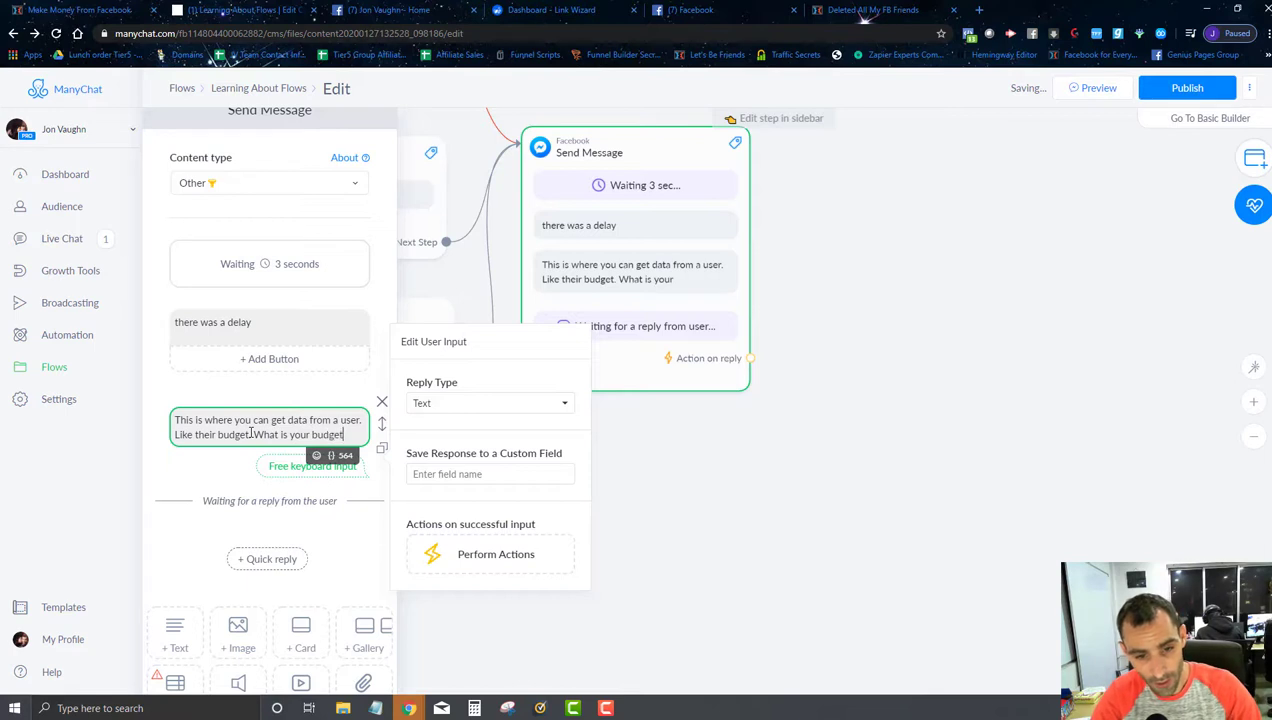
text( for a new wife?)
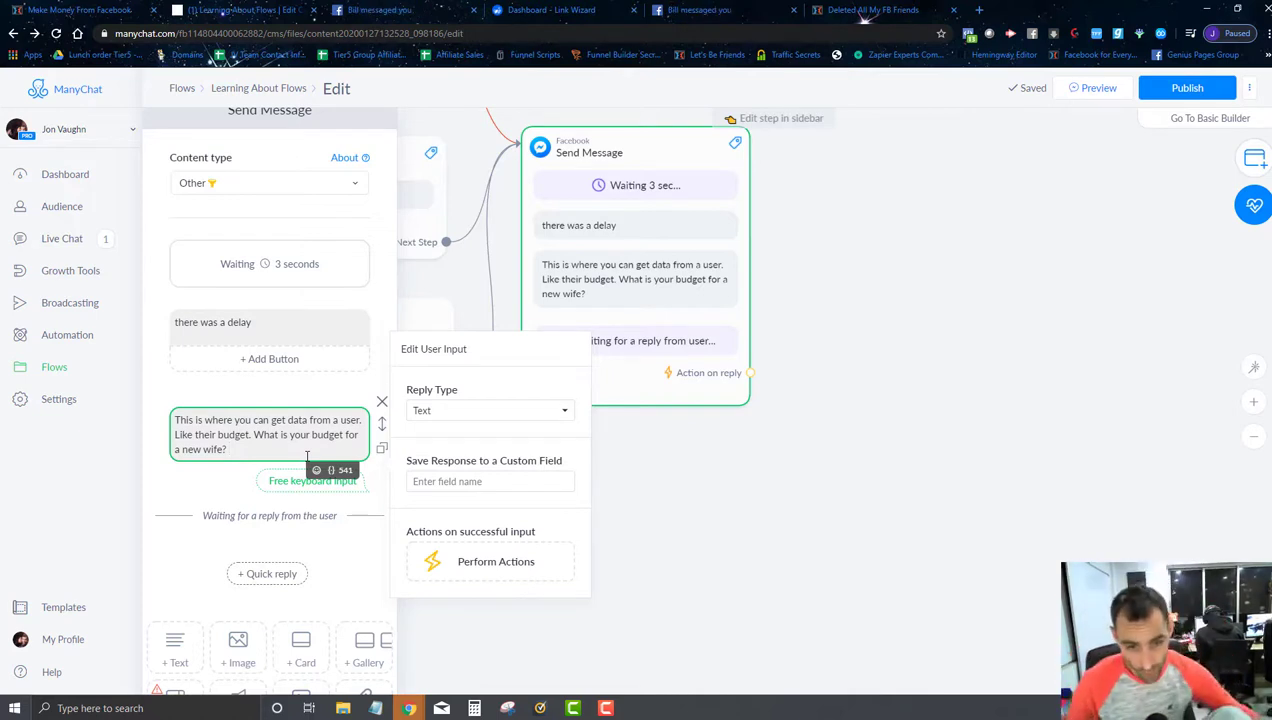
- Try the Multiple Choice, Number, Phone and Location reply types for the budget question, and set it back to Text
click(458, 414)
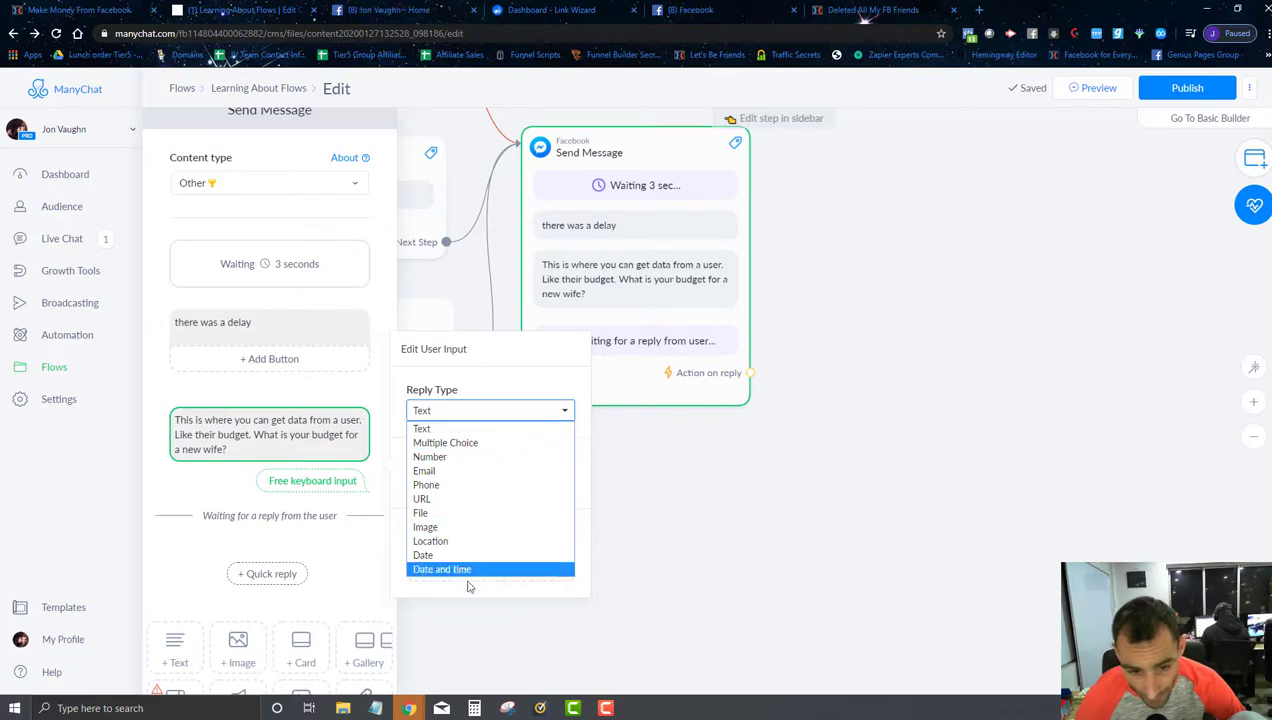
click(452, 443)
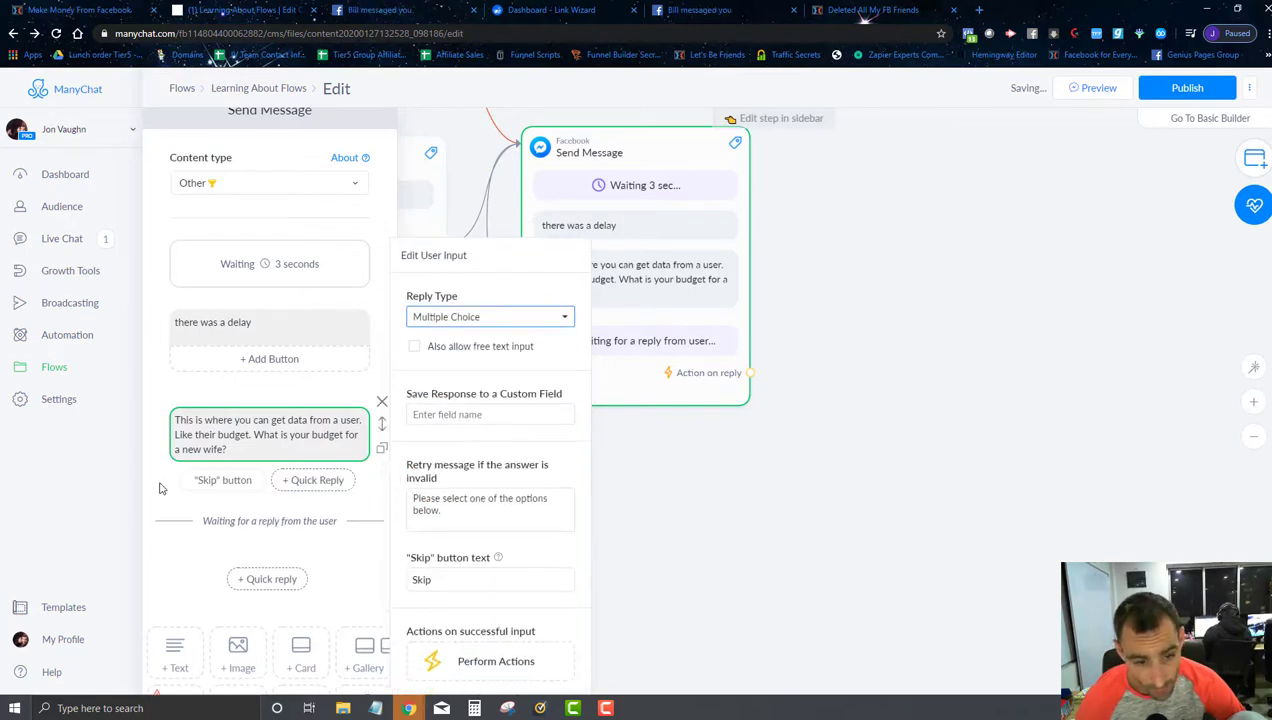
click(479, 316)
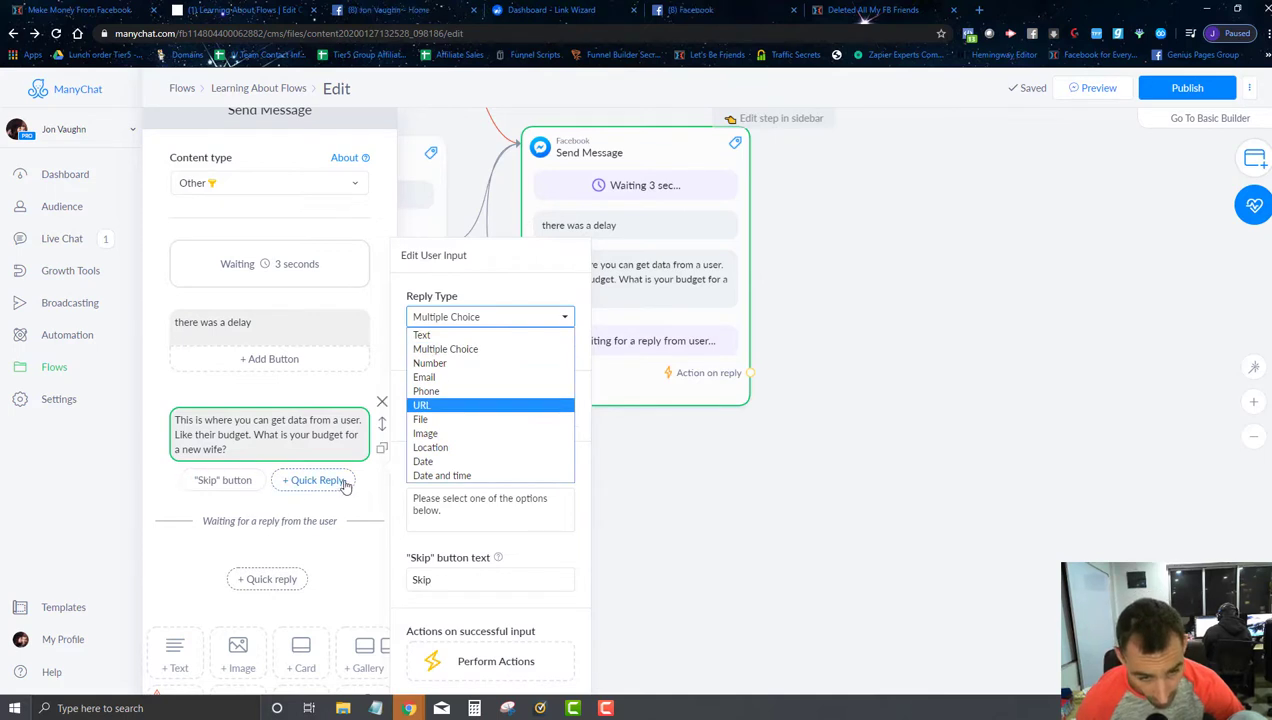
click(445, 363)
click(462, 330)
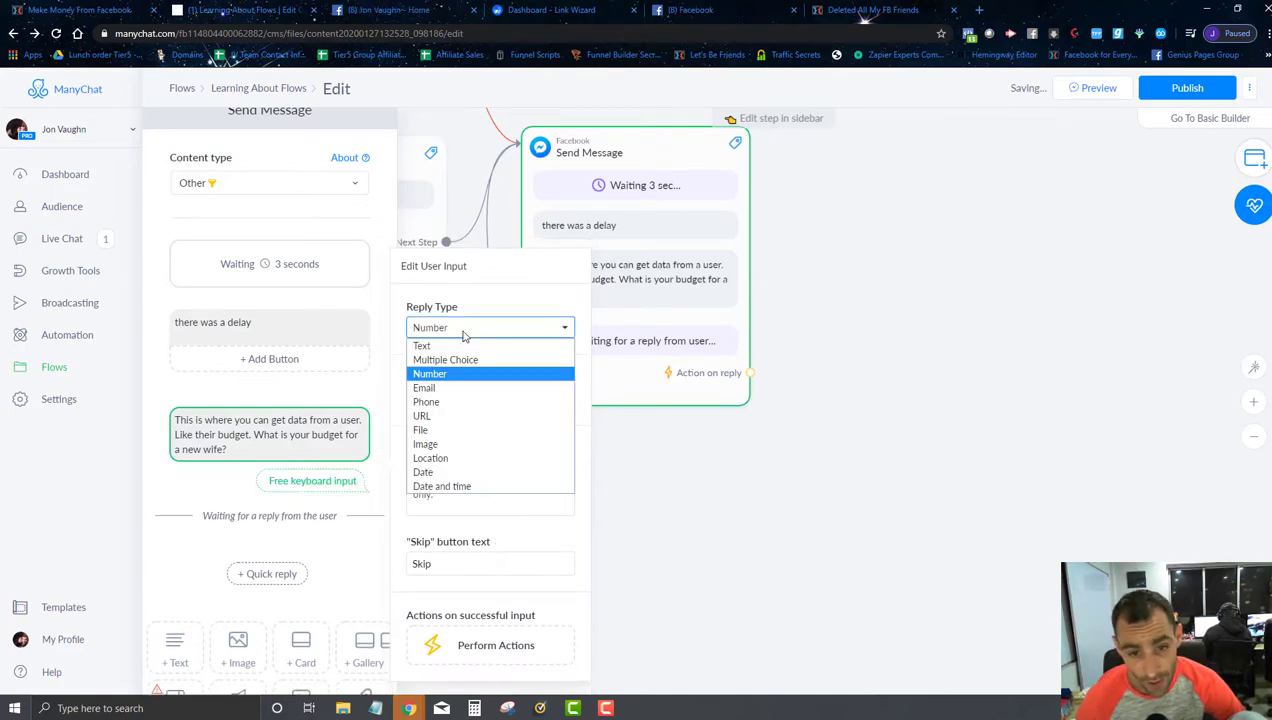
click(441, 403)
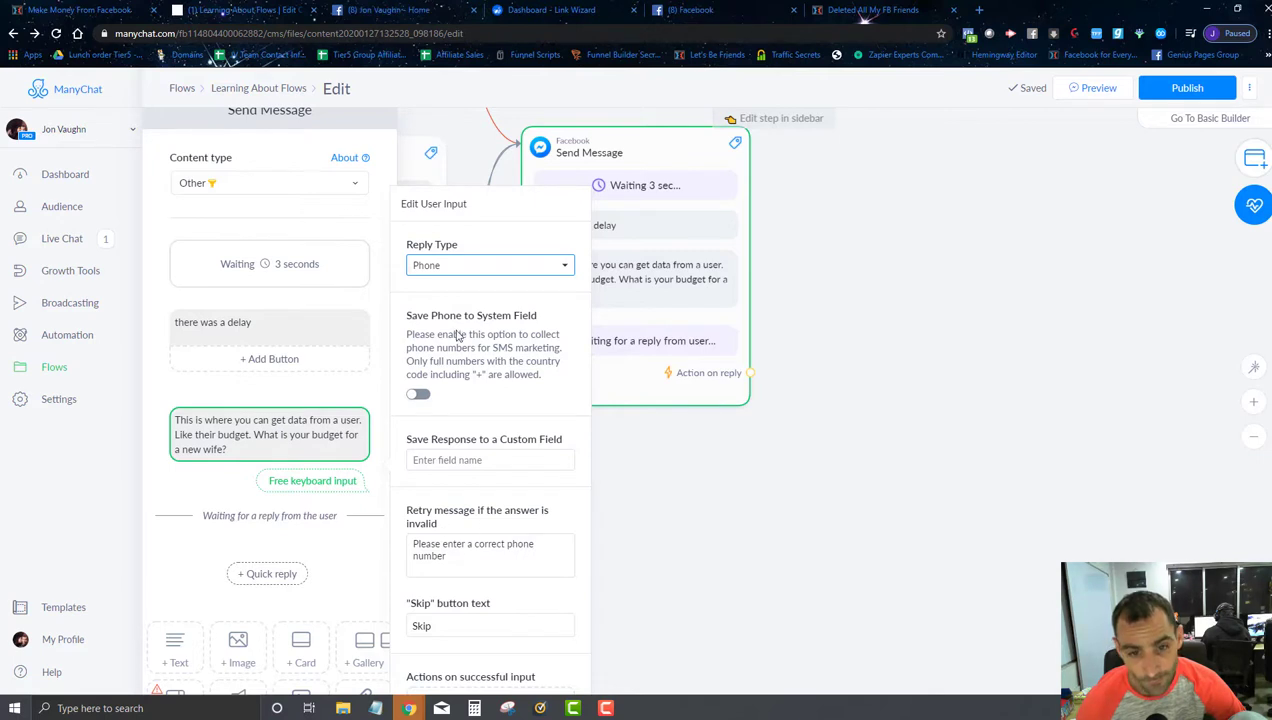
click(455, 268)
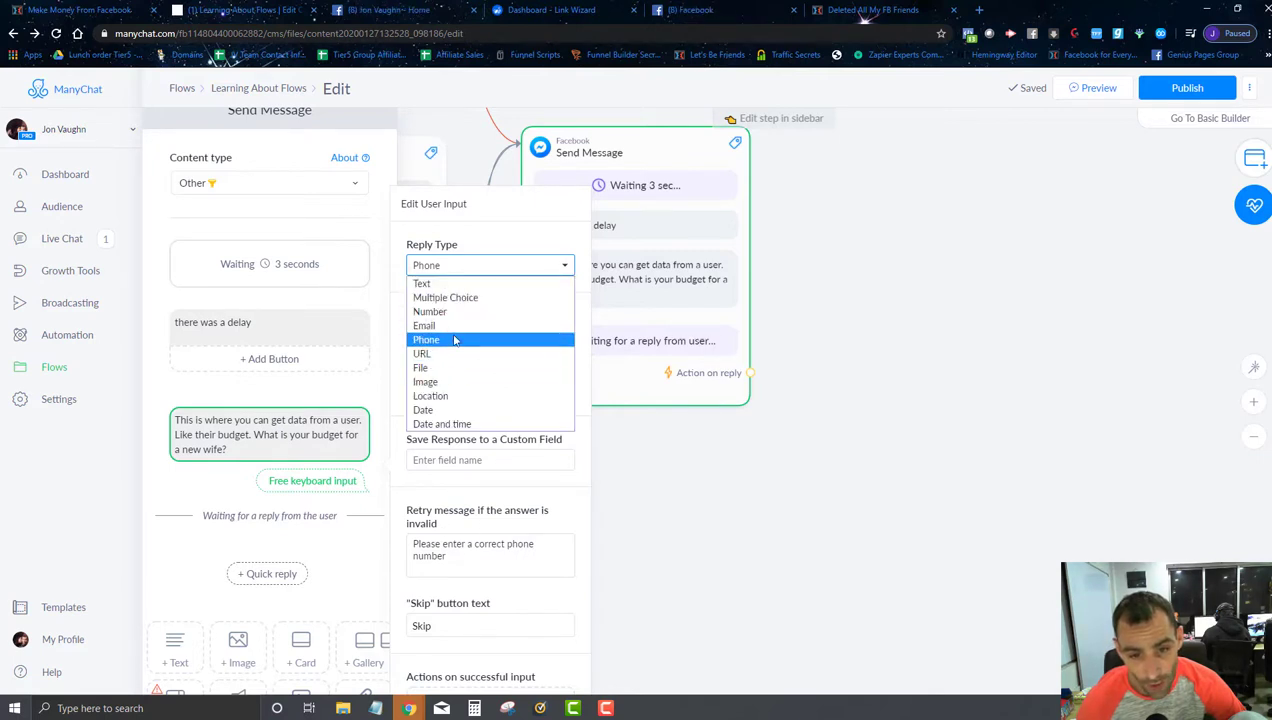
click(462, 397)
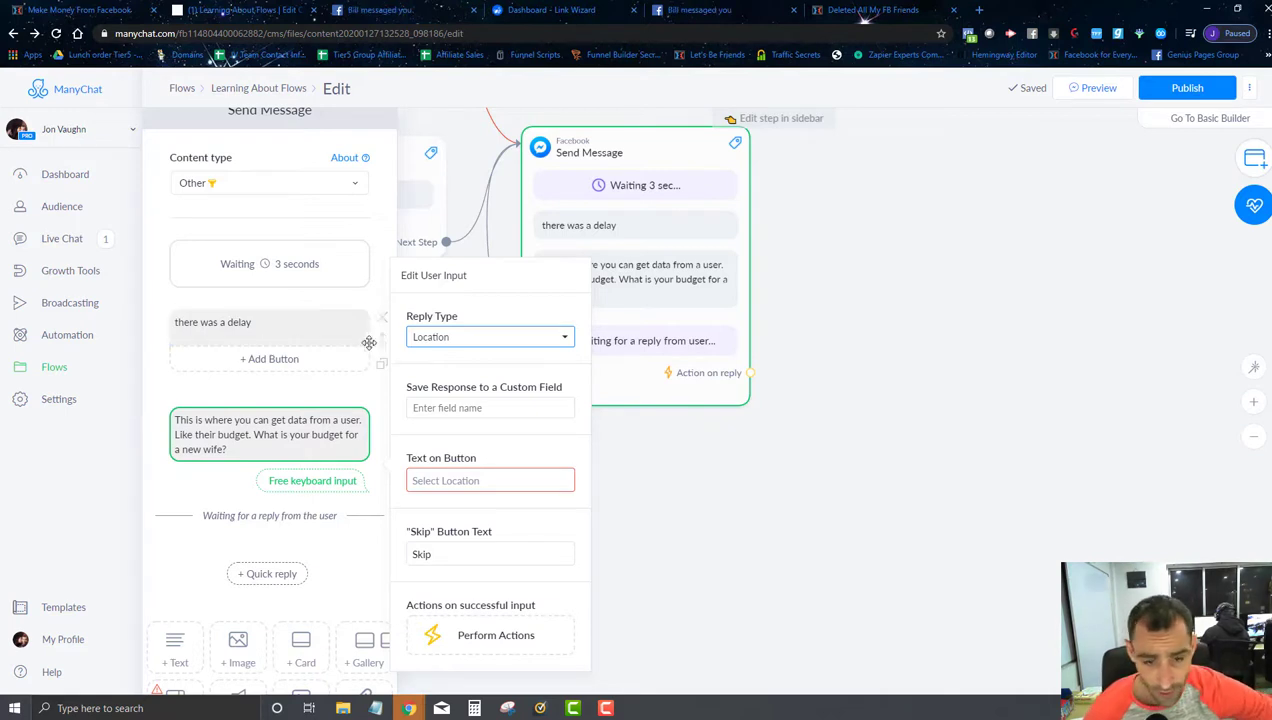
click(466, 337)
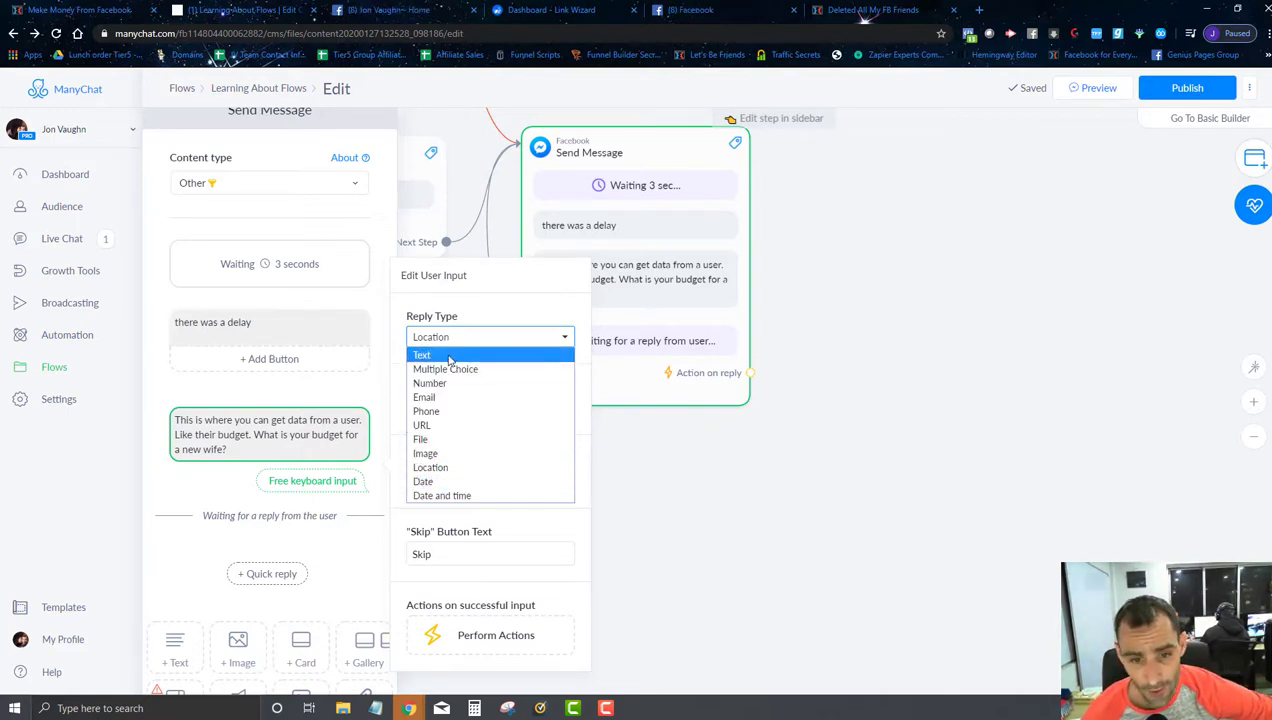
click(490, 355)
- Save the response to the budget question in the existing "budget" custom field
click(457, 482)
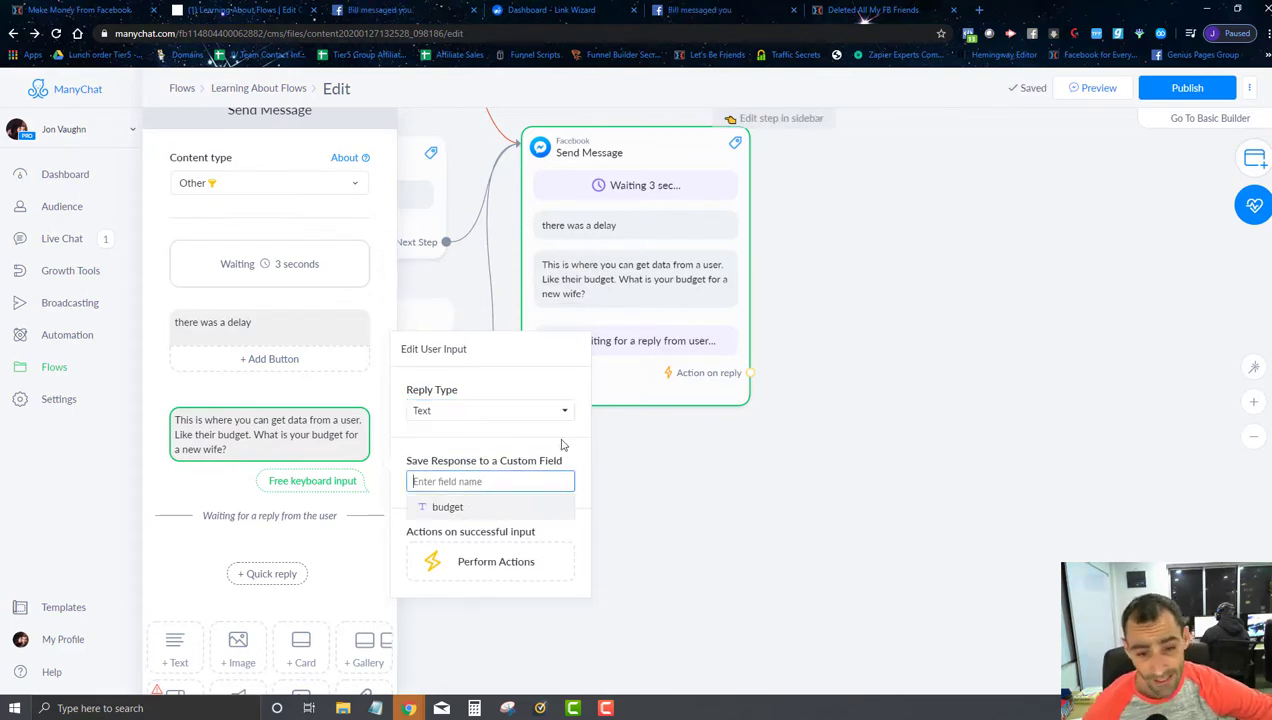
click(469, 458)
click(451, 479)
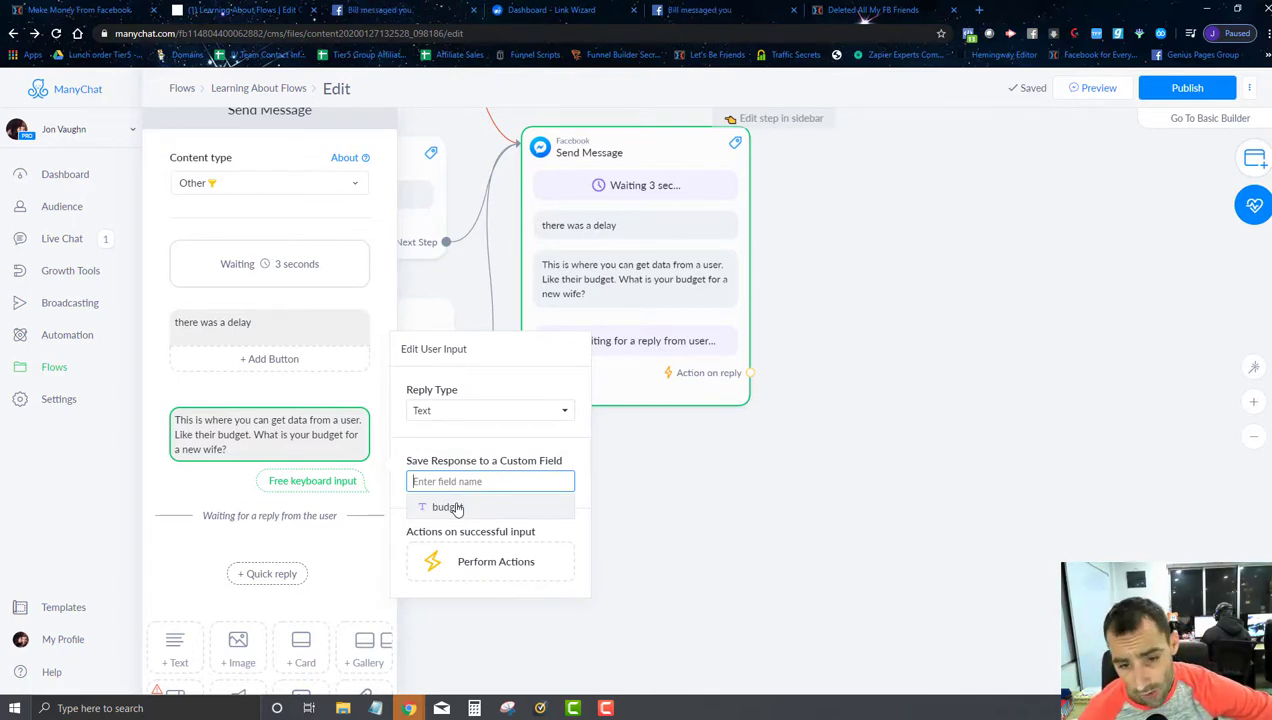
click(466, 508)
click(506, 463)
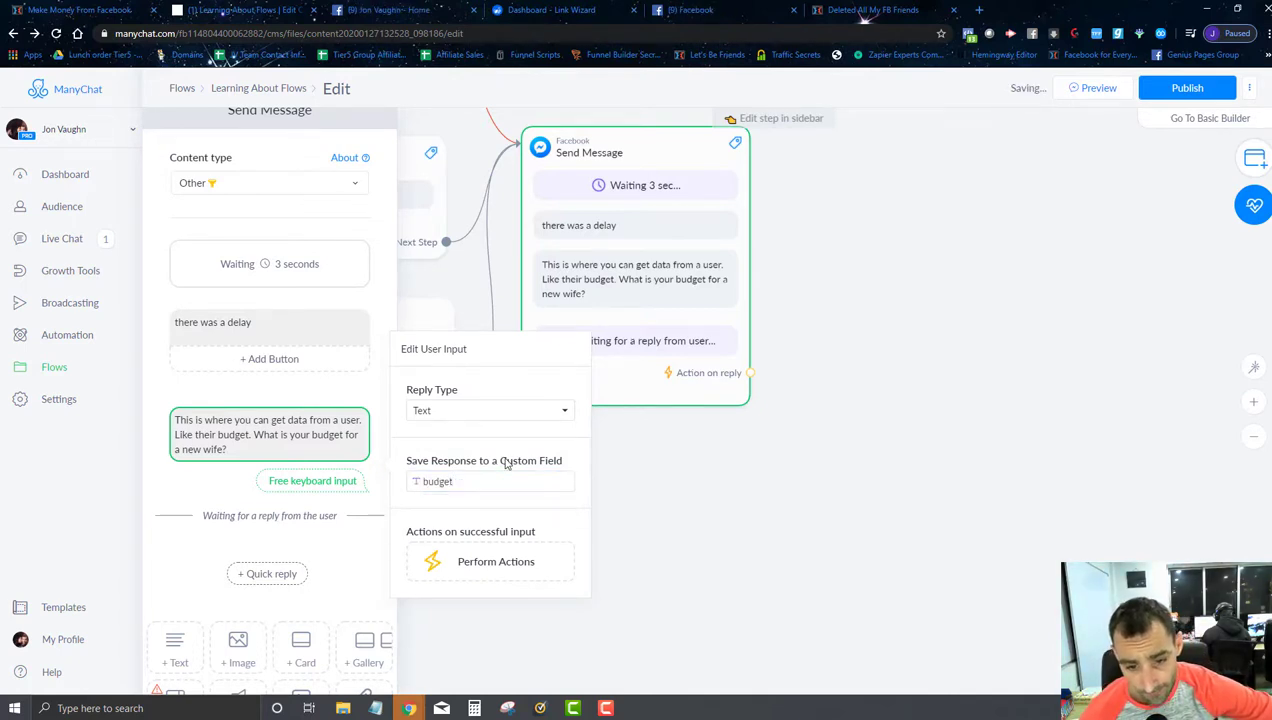
- Try attaching an Actions step to the budget question's reply, browse the available actions, and delete the step
click(470, 560)
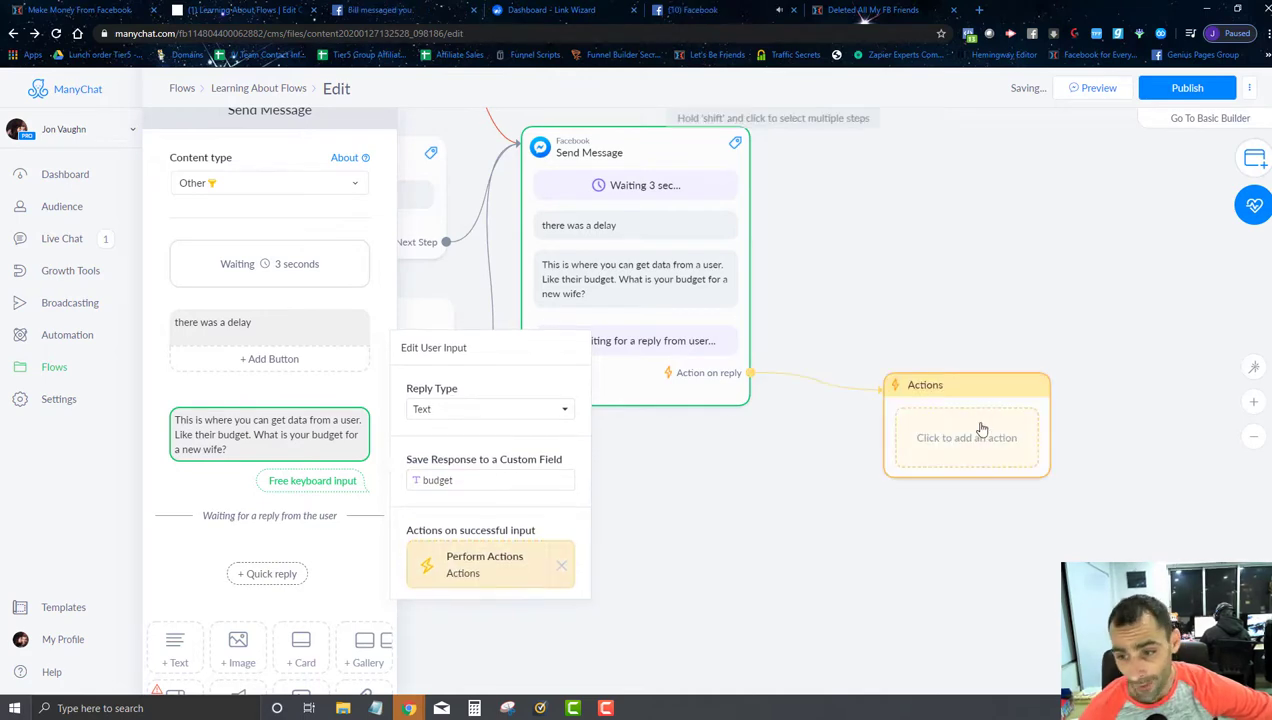
drag(988, 395, 942, 276)
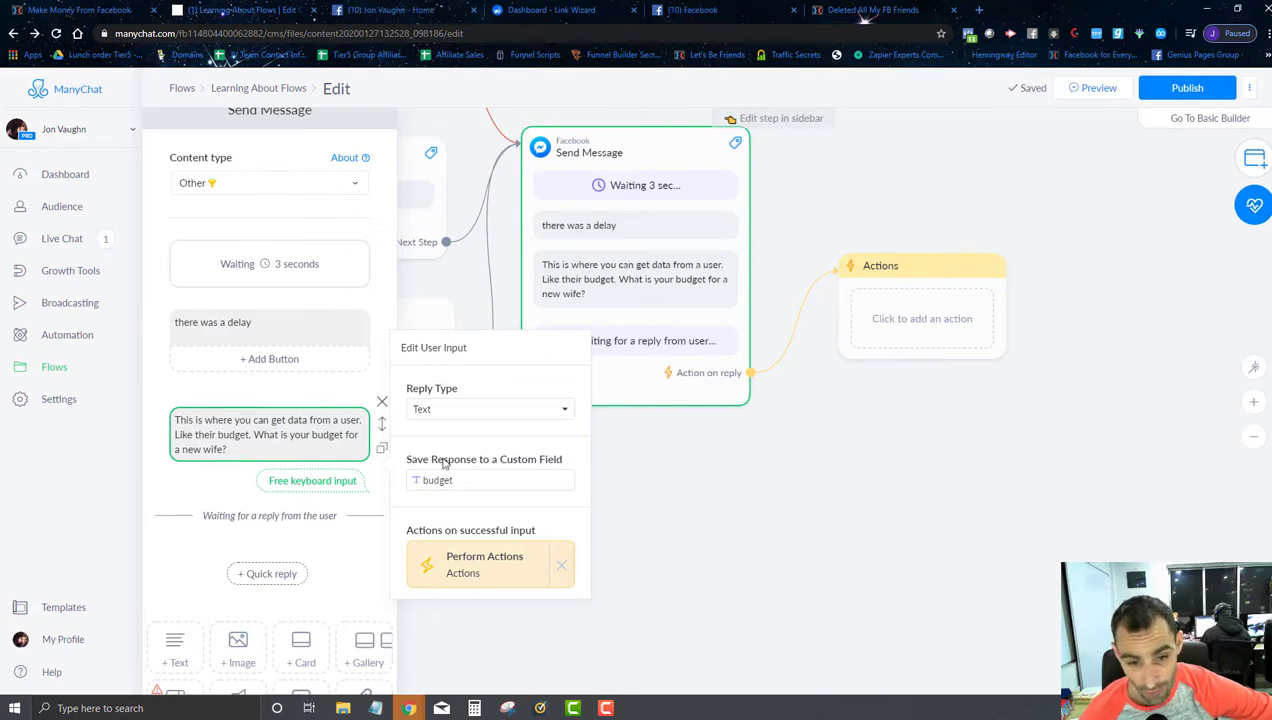
click(900, 320)
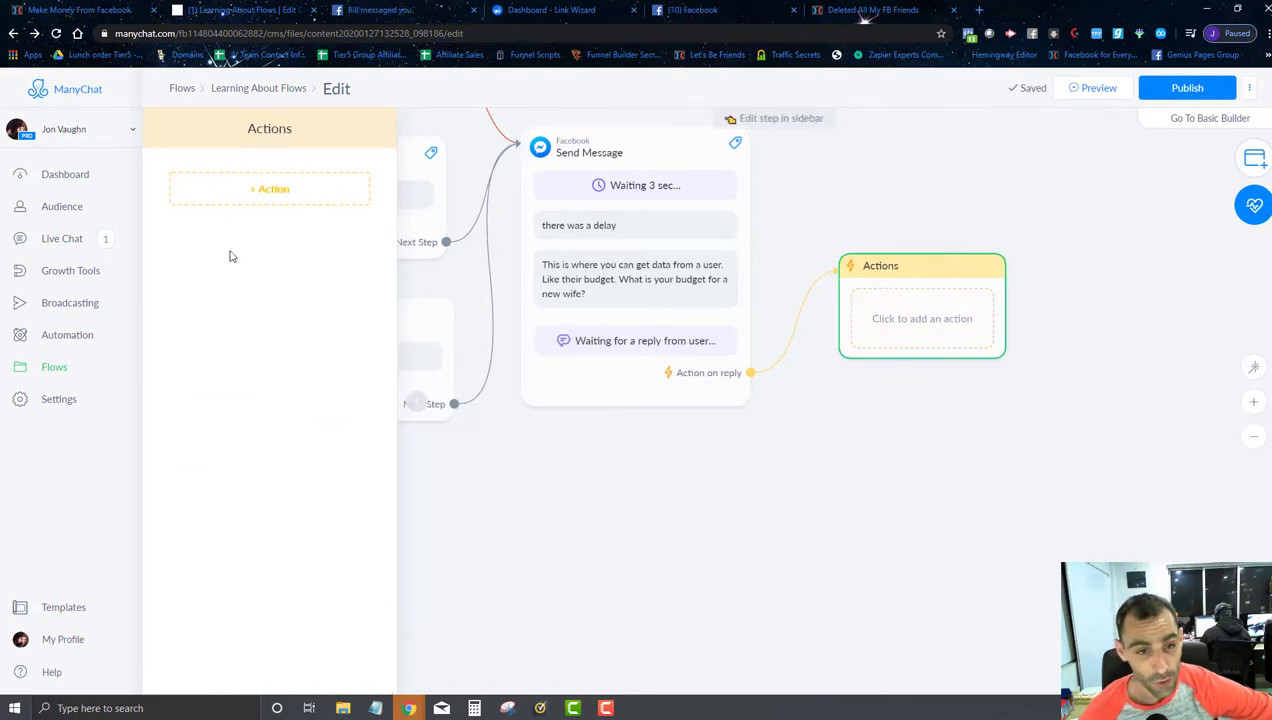
click(284, 182)
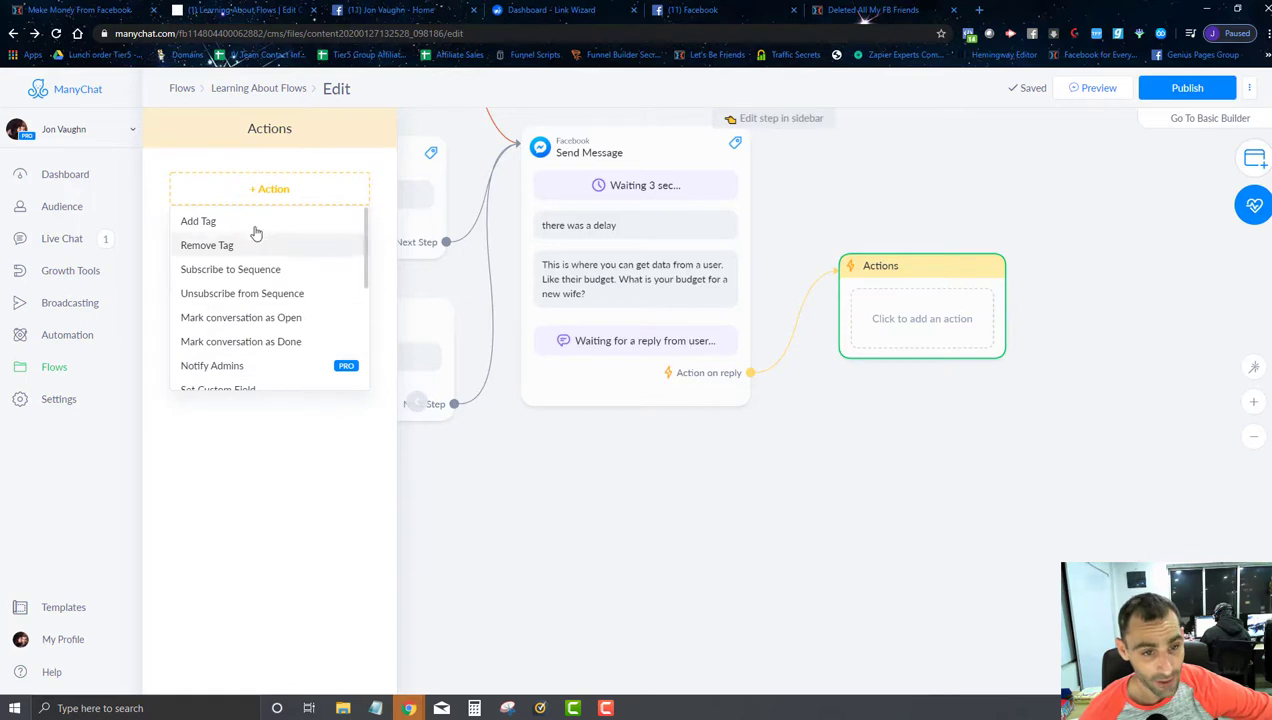
scroll(290, 300, down, 5)
scroll(332, 345, up, 5)
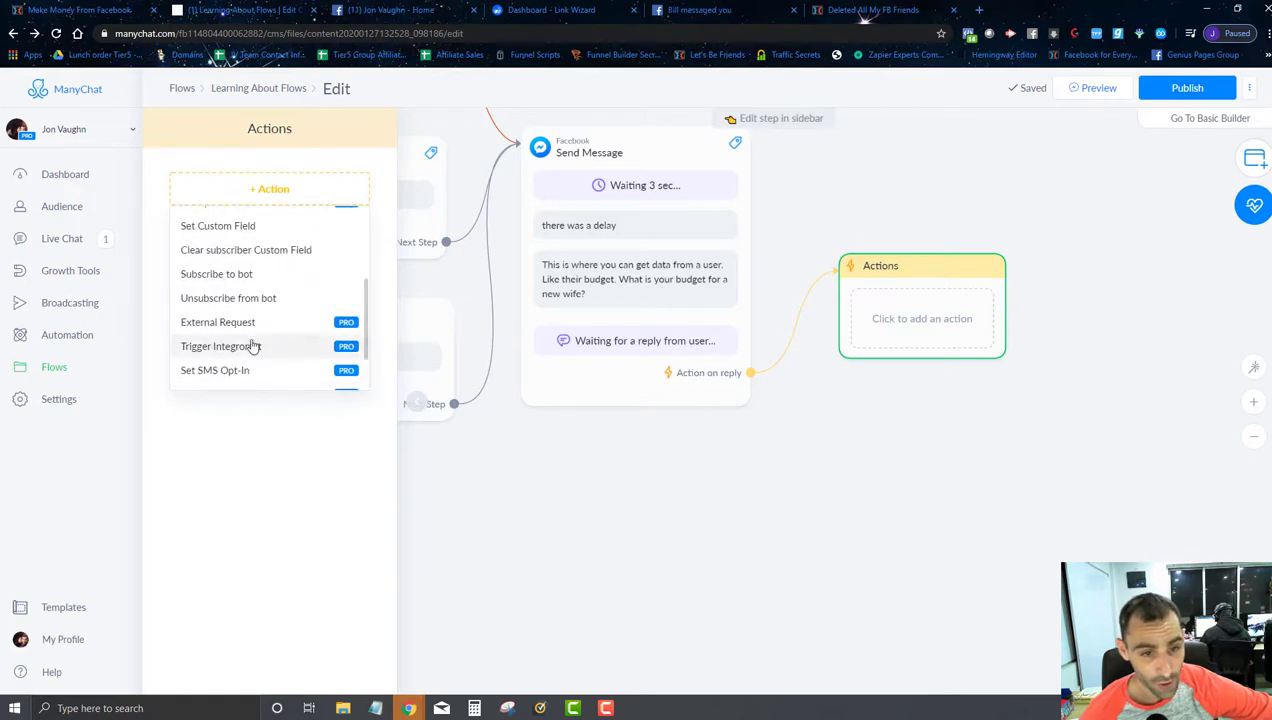
click(880, 402)
click(937, 234)
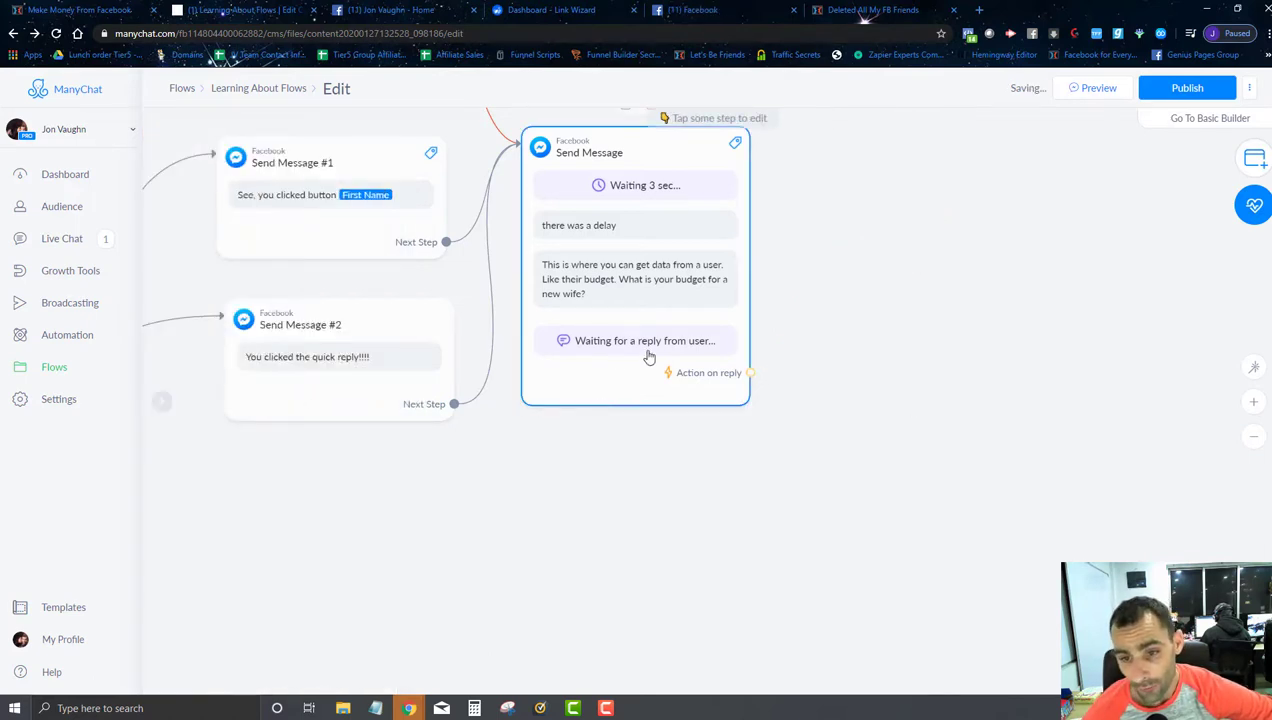
click(642, 350)
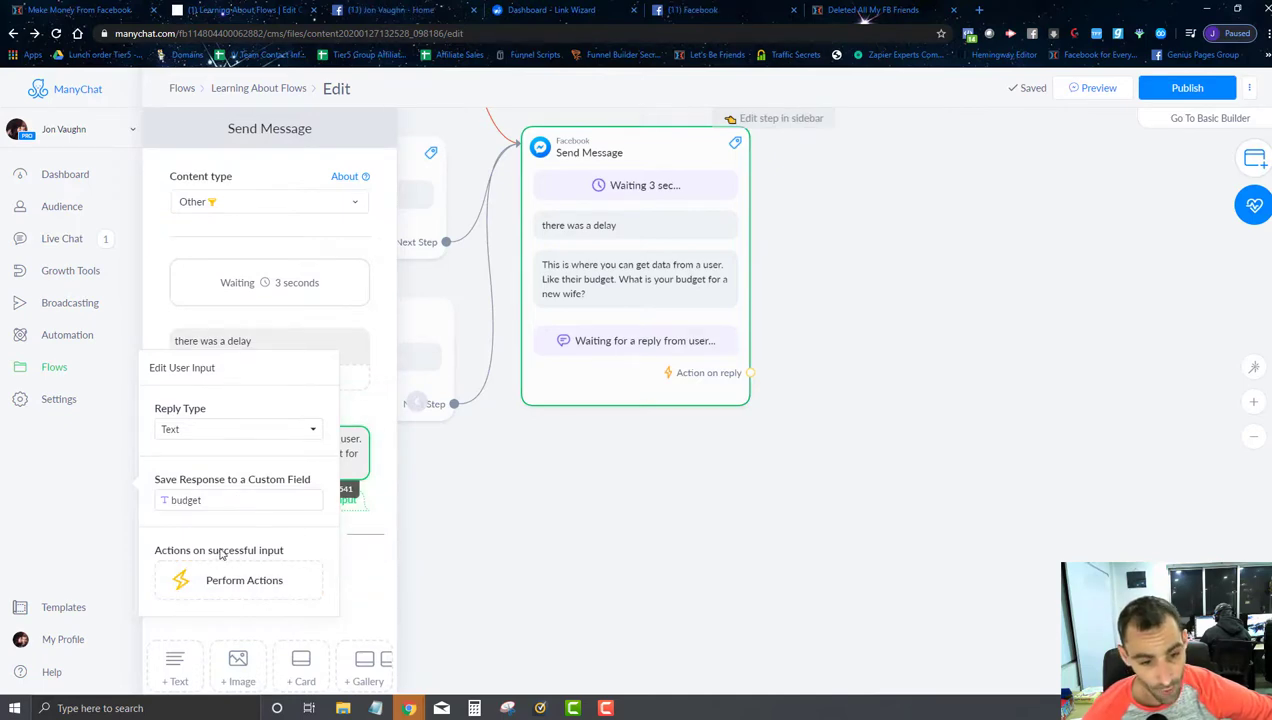
click(191, 576)
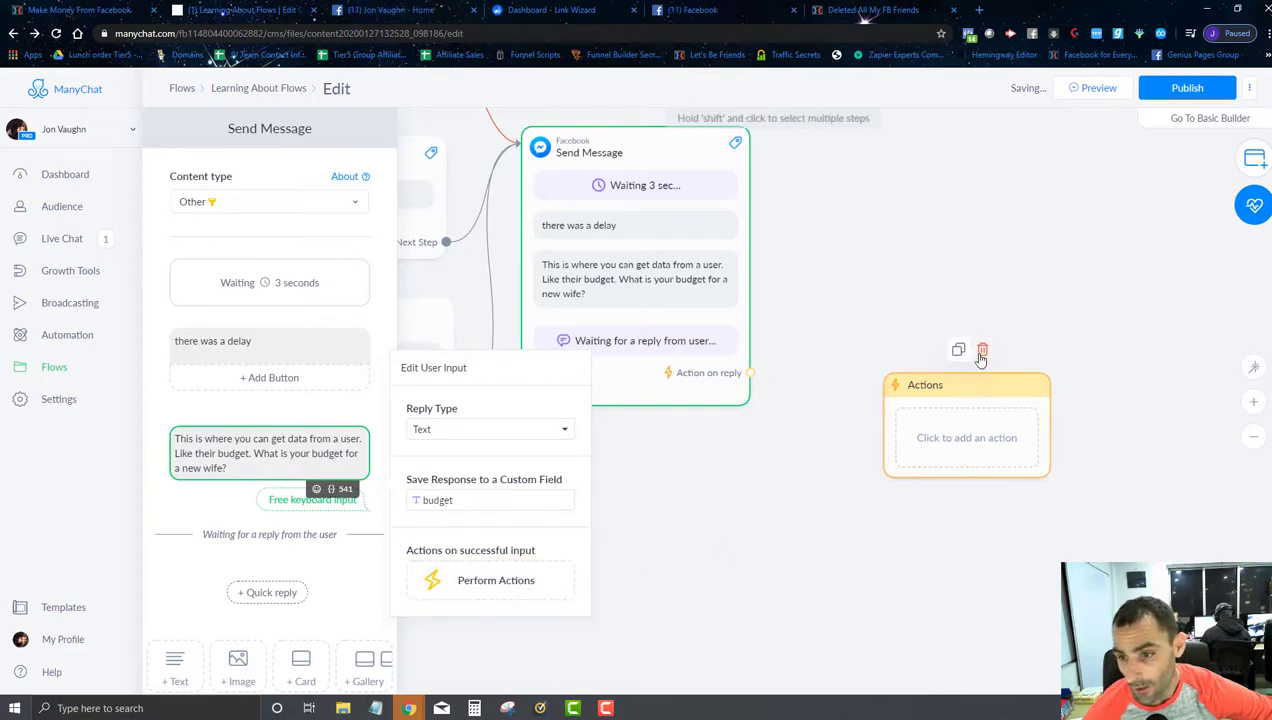
click(981, 350)
click(633, 338)
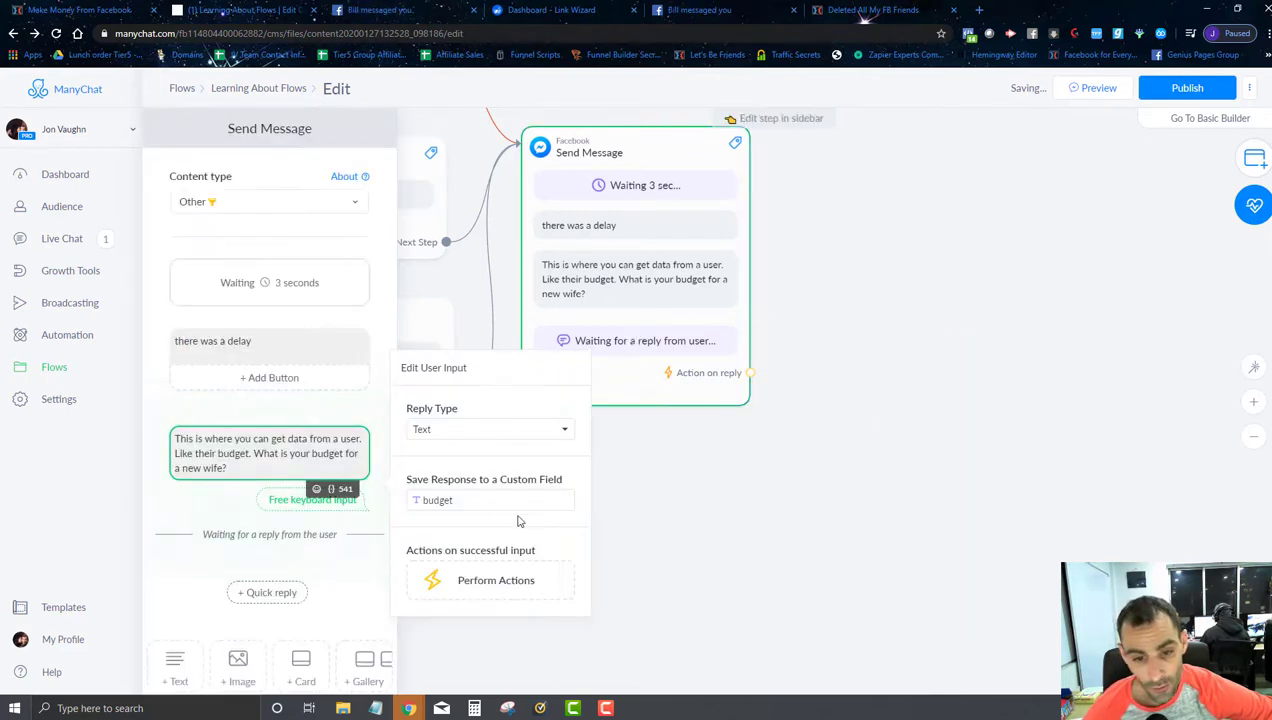
click(671, 554)
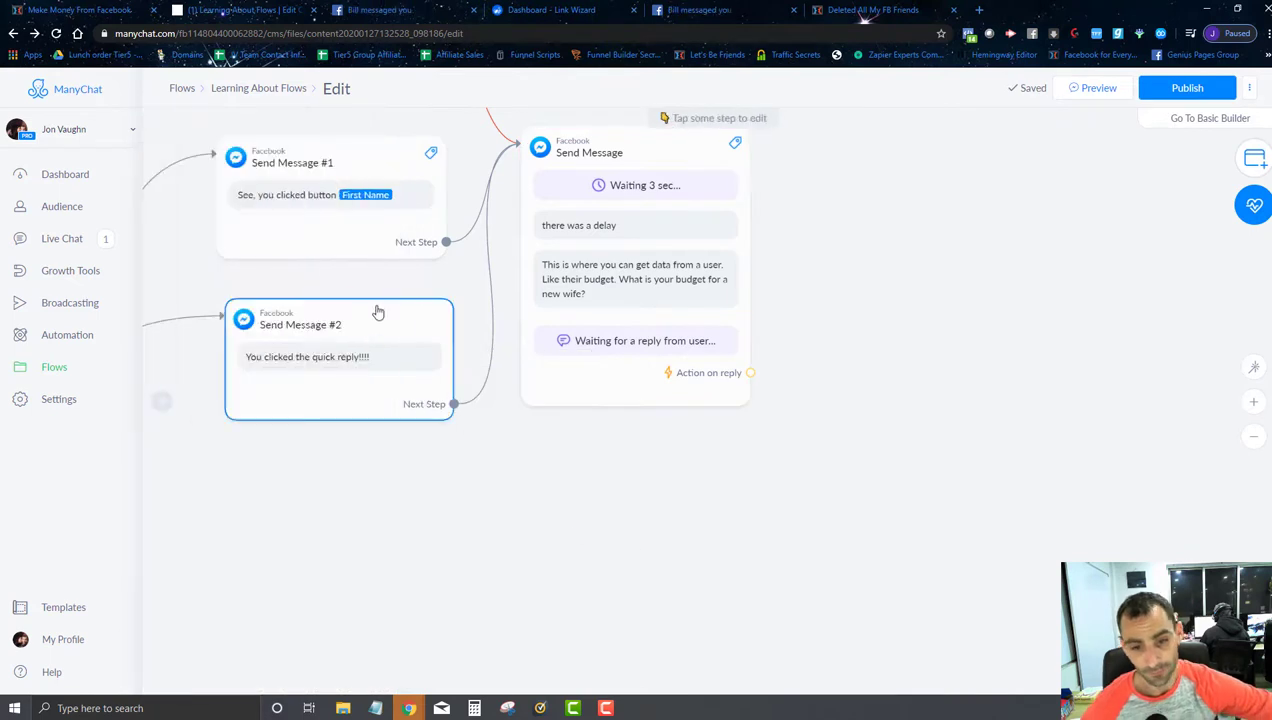
- Add a text block below the budget question in the Send Message step, beginning with "Wow you can really afford"
click(630, 394)
scroll(287, 503, down, 2)
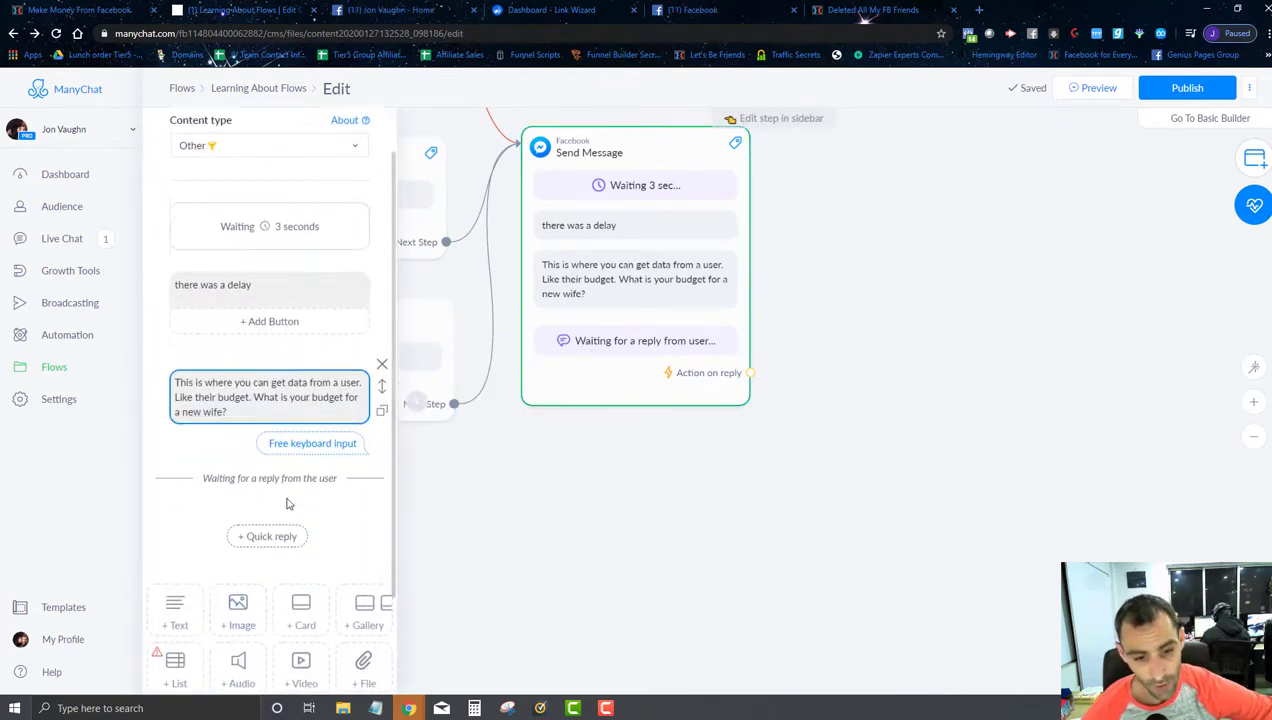
click(177, 533)
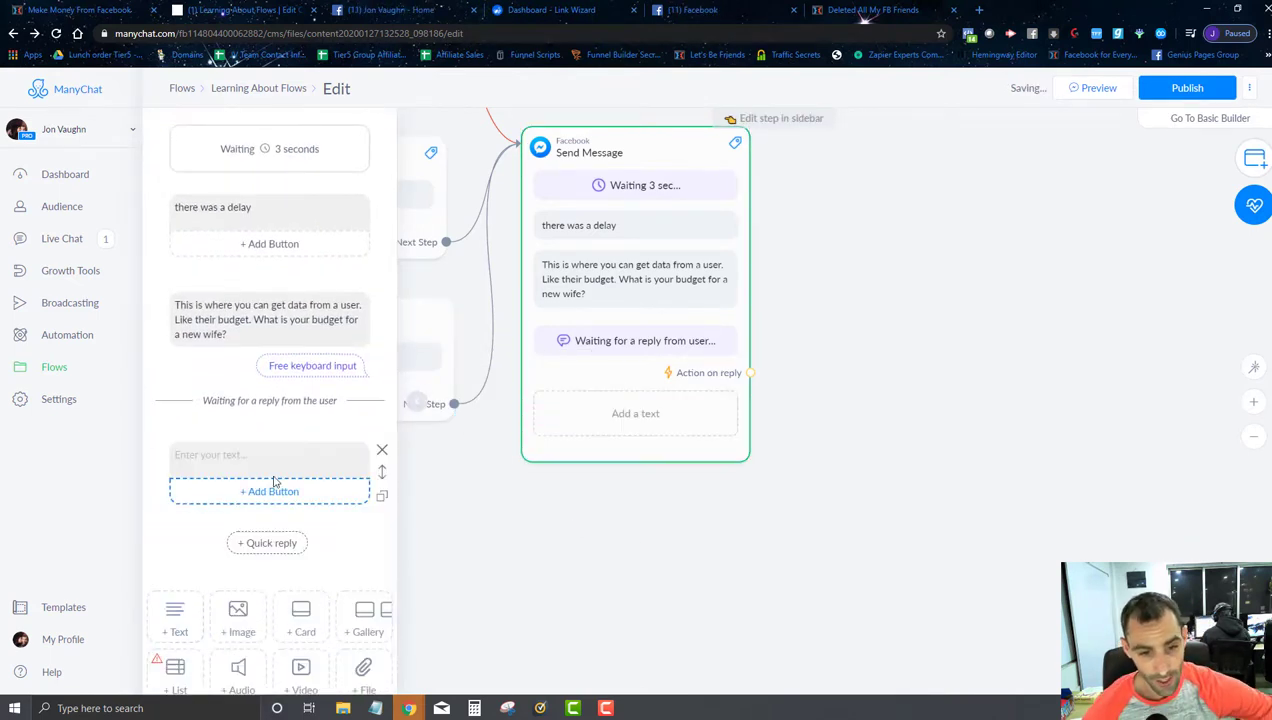
text(W)
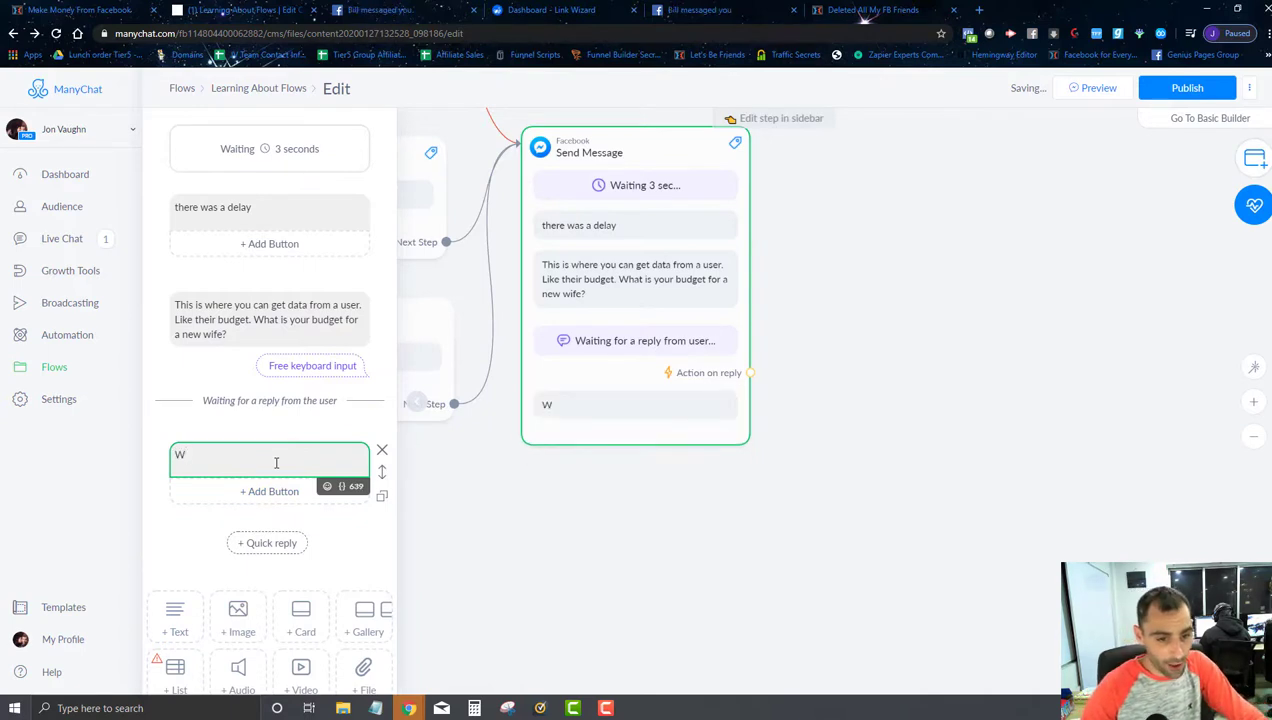
text(pw you c)
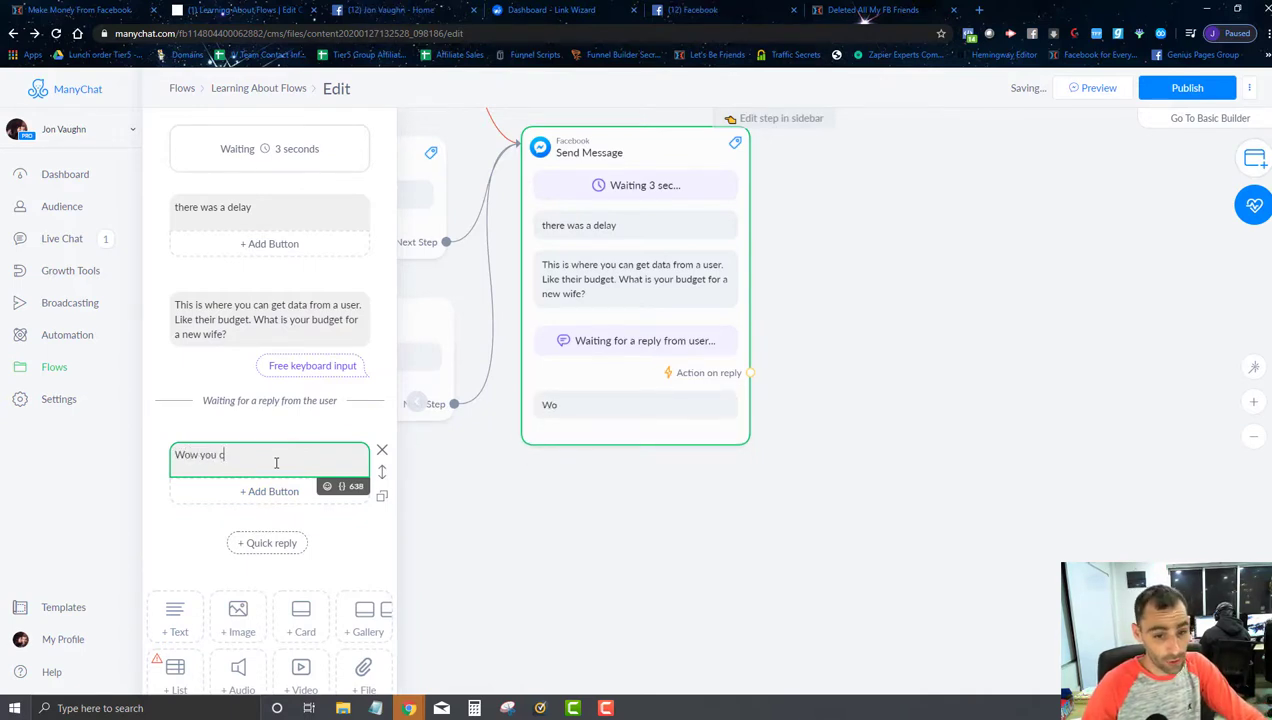
text(an really afford)
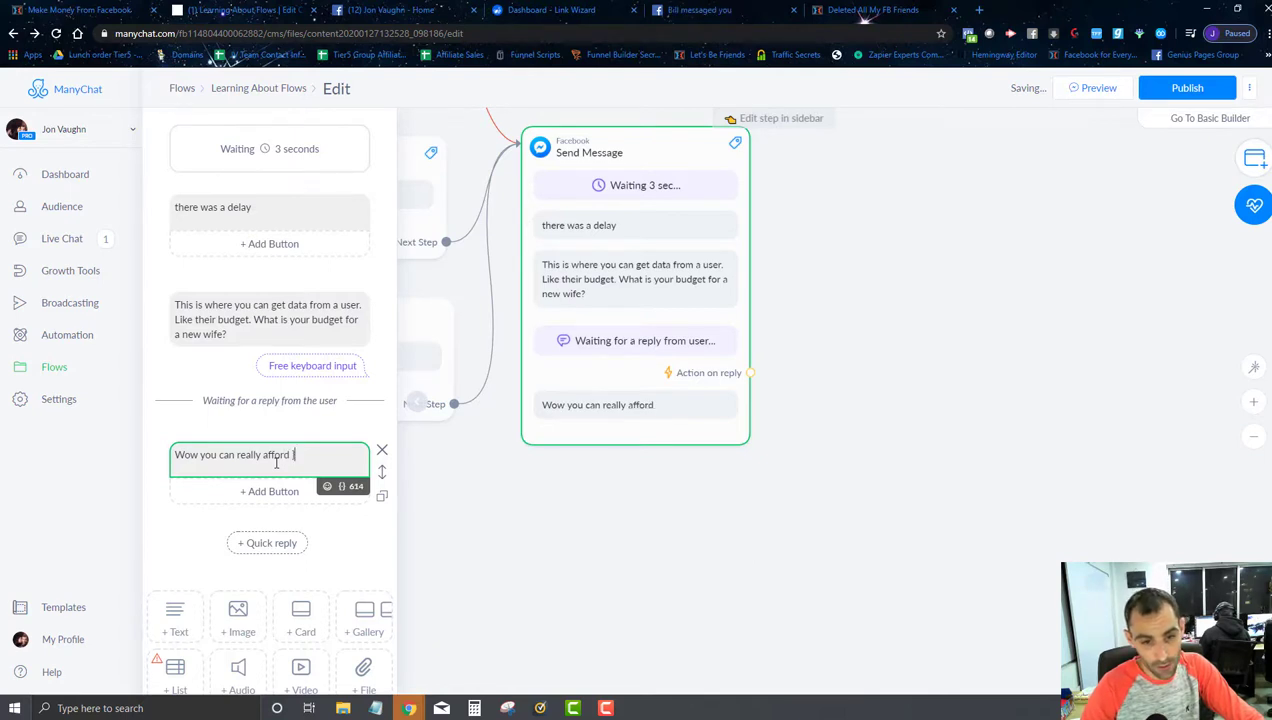
- Insert the "budget" custom field variable after "afford" and finish the message with "for a new wife"
text( }}b)
key(BackSpace)
key(BackSpace)
key(BackSpace)
text({{bud)
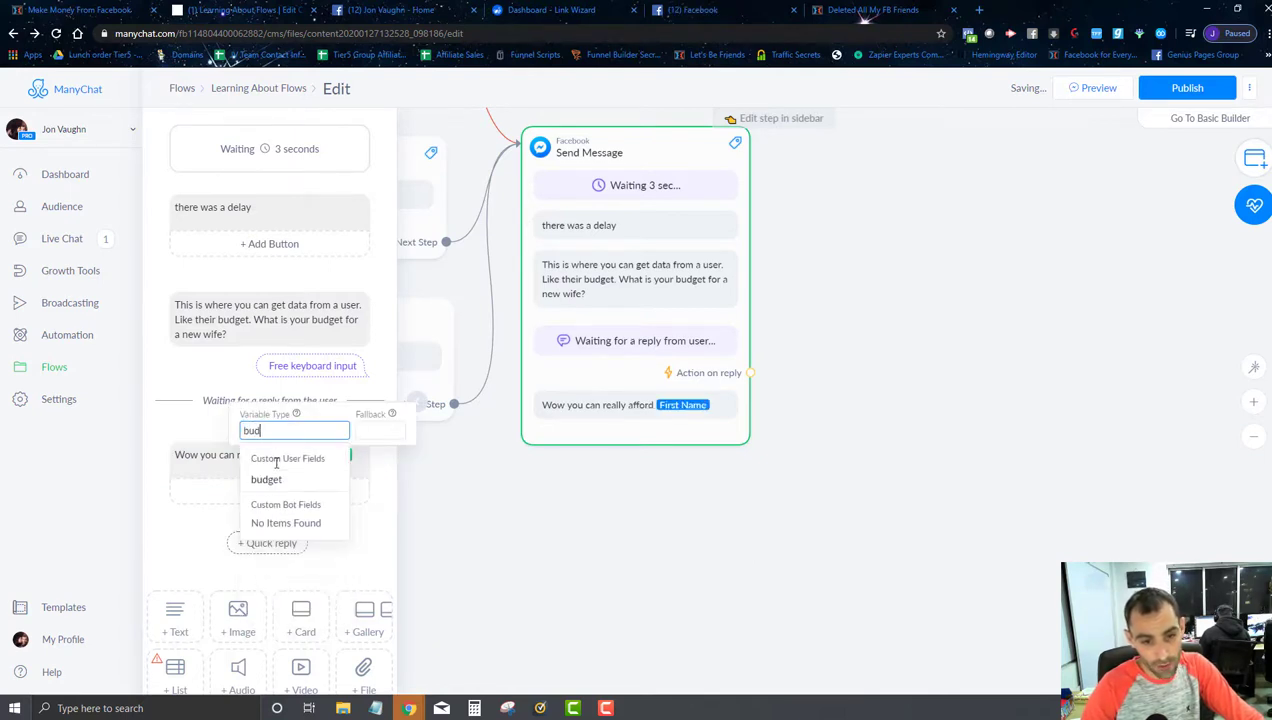
click(268, 480)
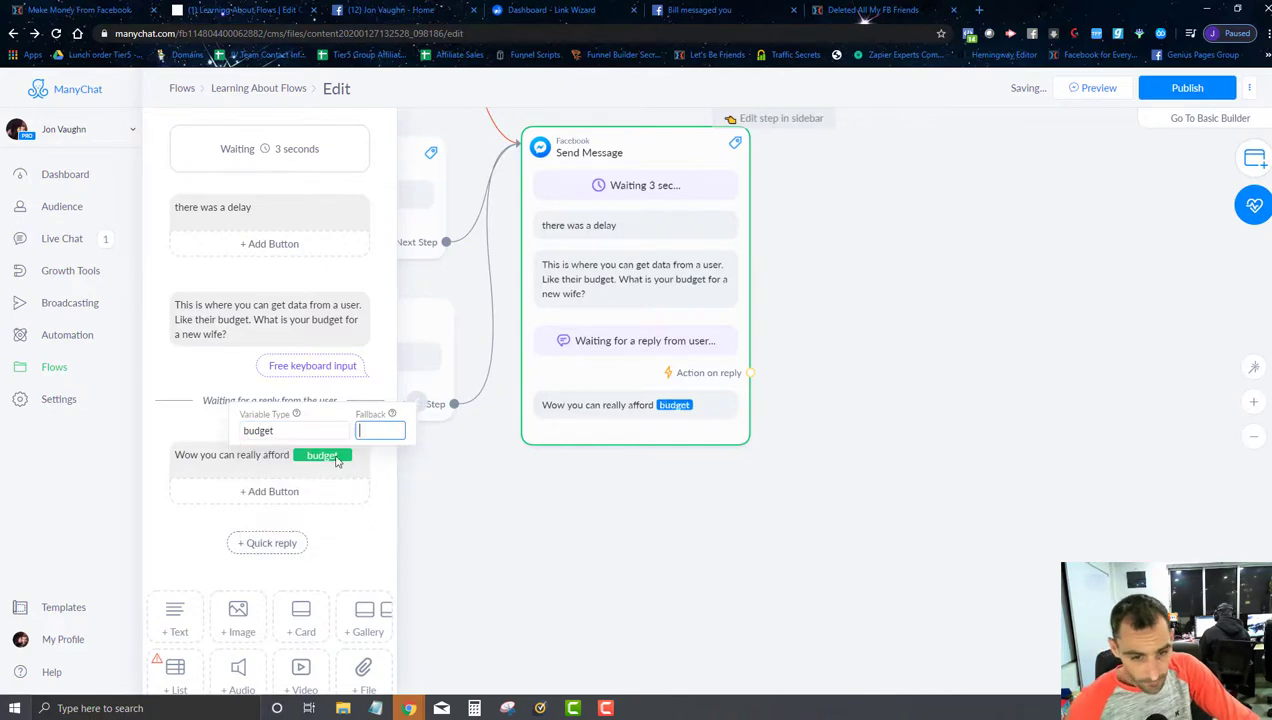
click(357, 457)
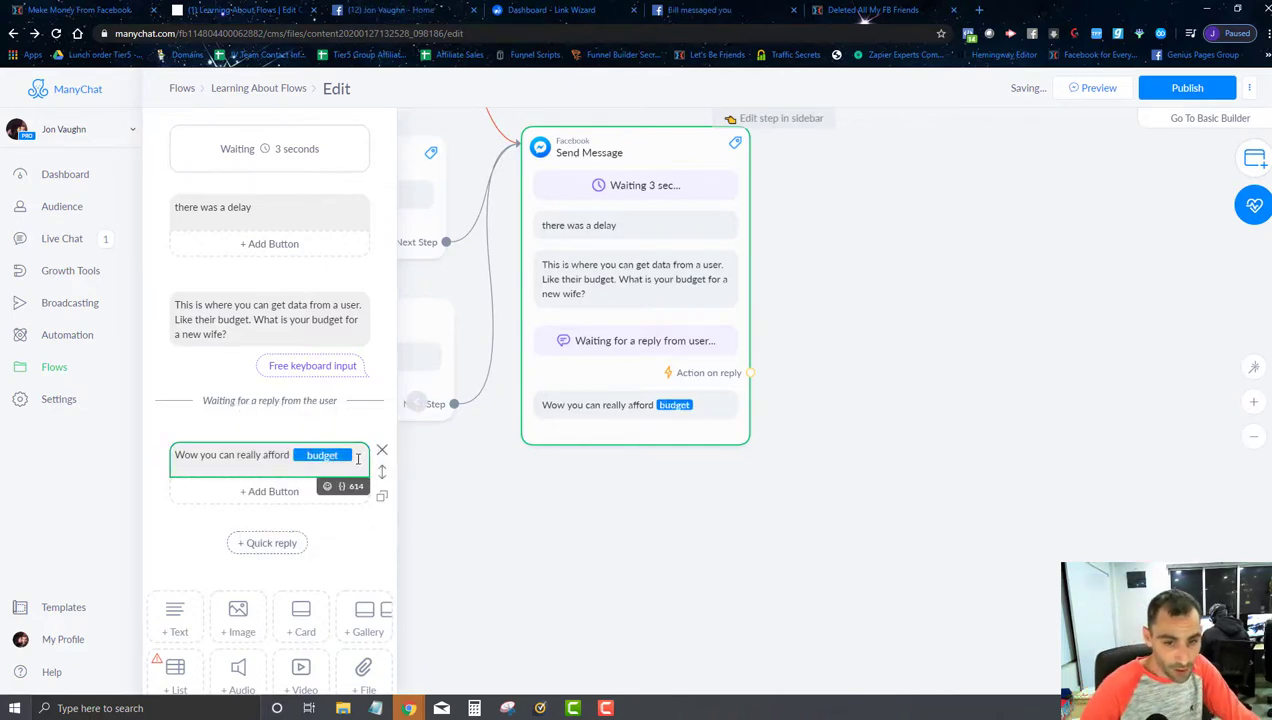
text(for a new w)
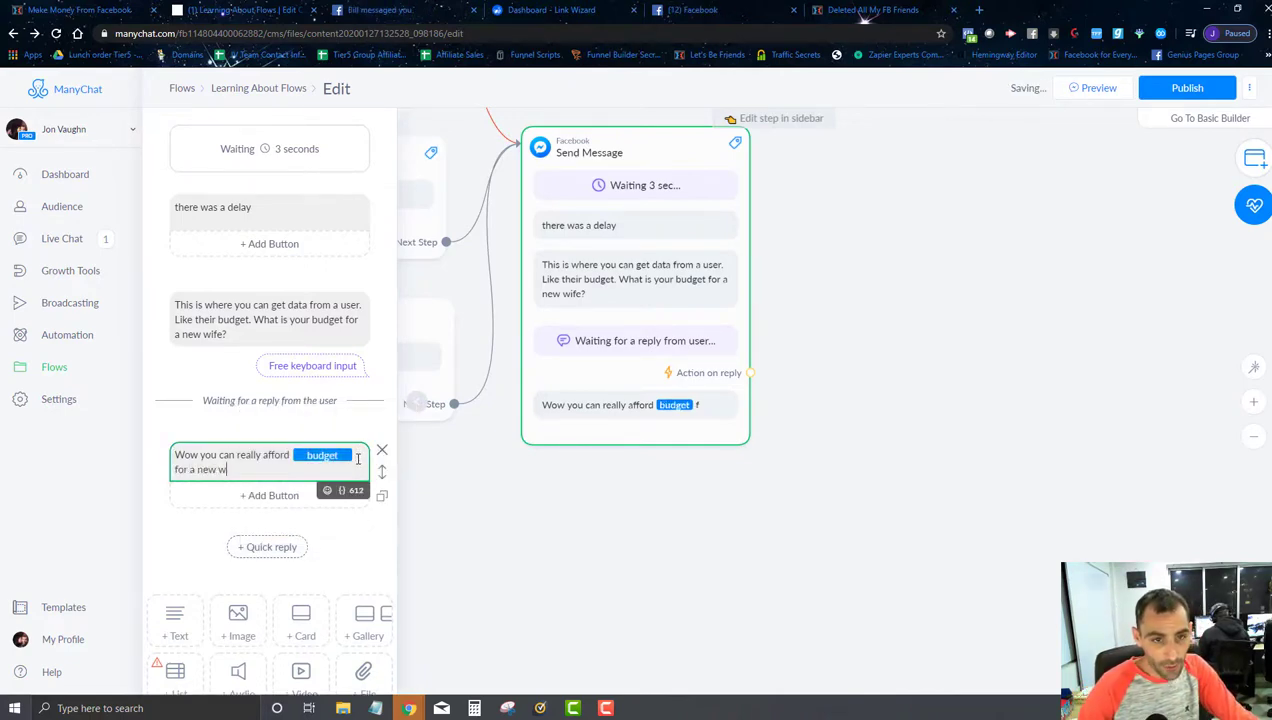
text(ife)
- Delete the "there was a delay" text and the 3-second delay from the Send Message step, and publish the flow
click(366, 207)
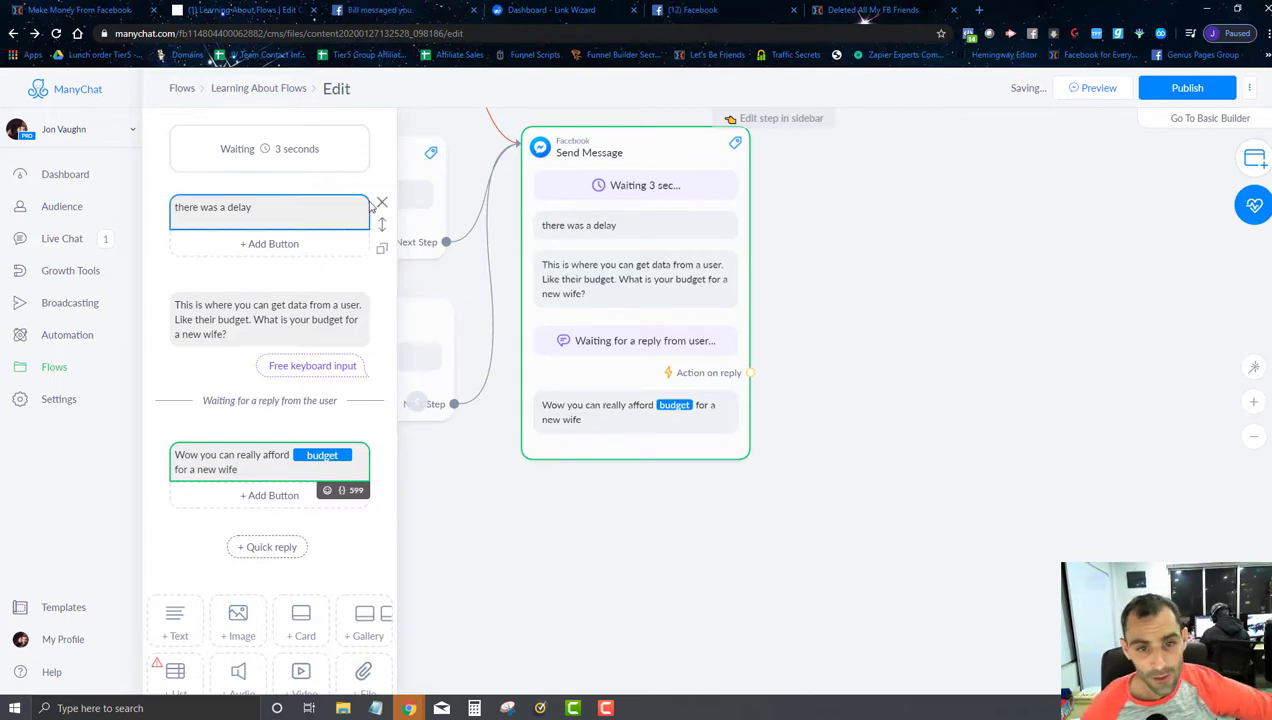
click(381, 203)
click(744, 159)
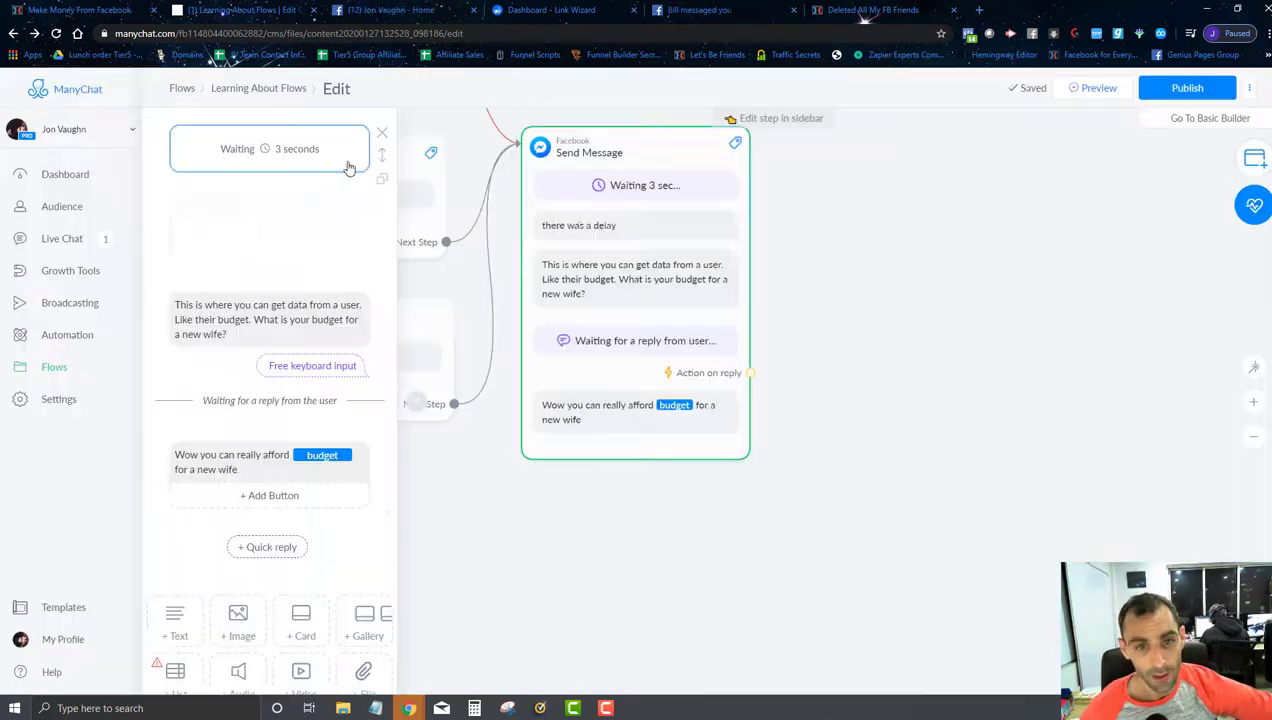
click(381, 204)
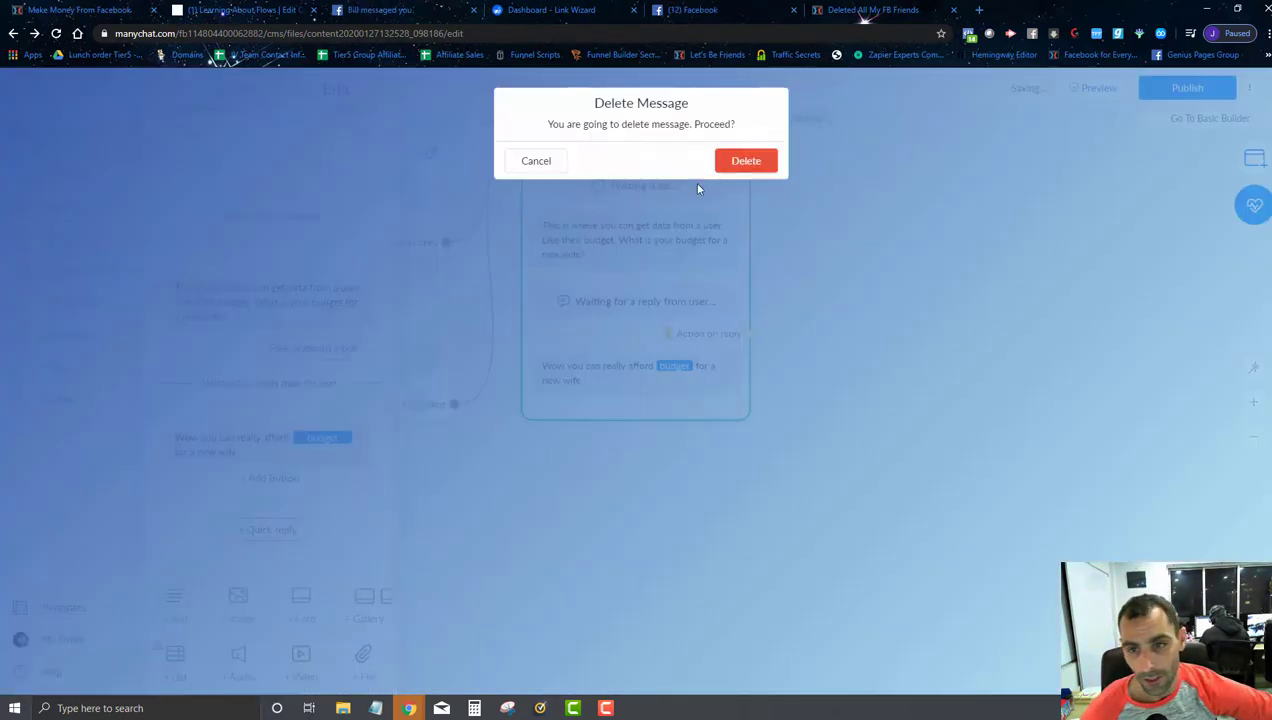
click(744, 163)
click(1153, 92)
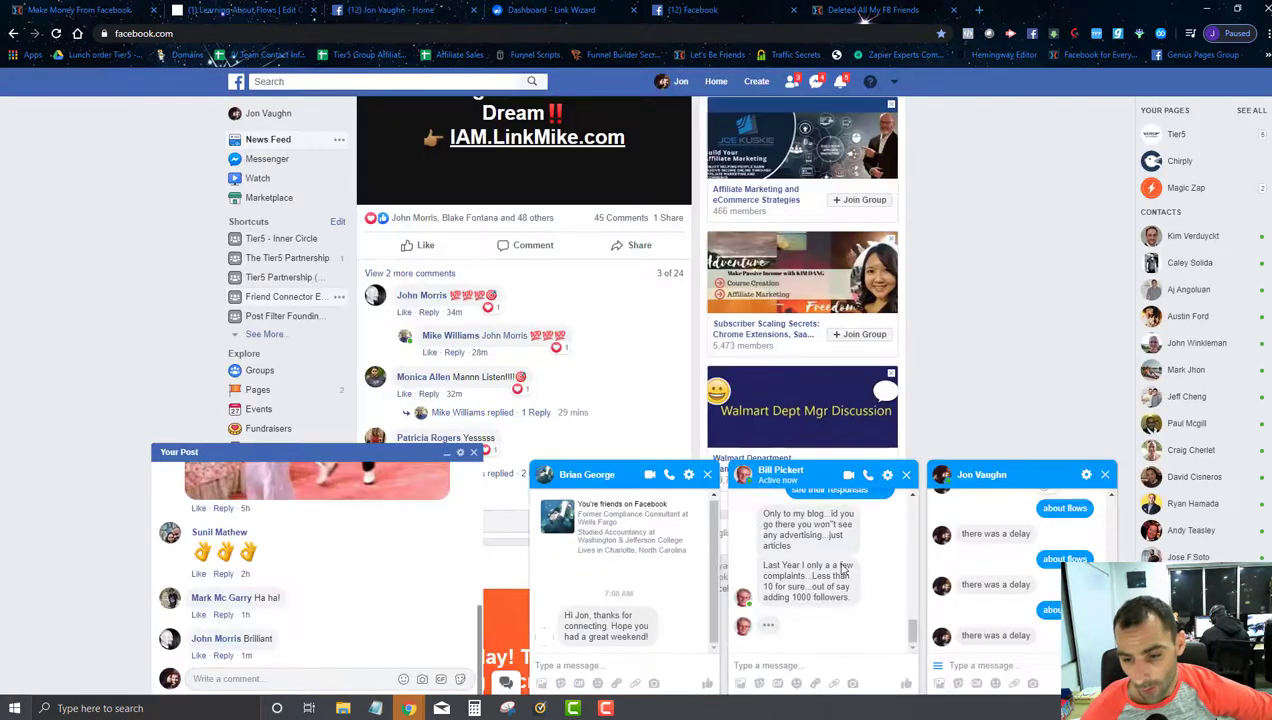
- In the Facebook chat with the bot, send "about flows" to trigger the flow and answer the budget question with "two potatos"
click(990, 664)
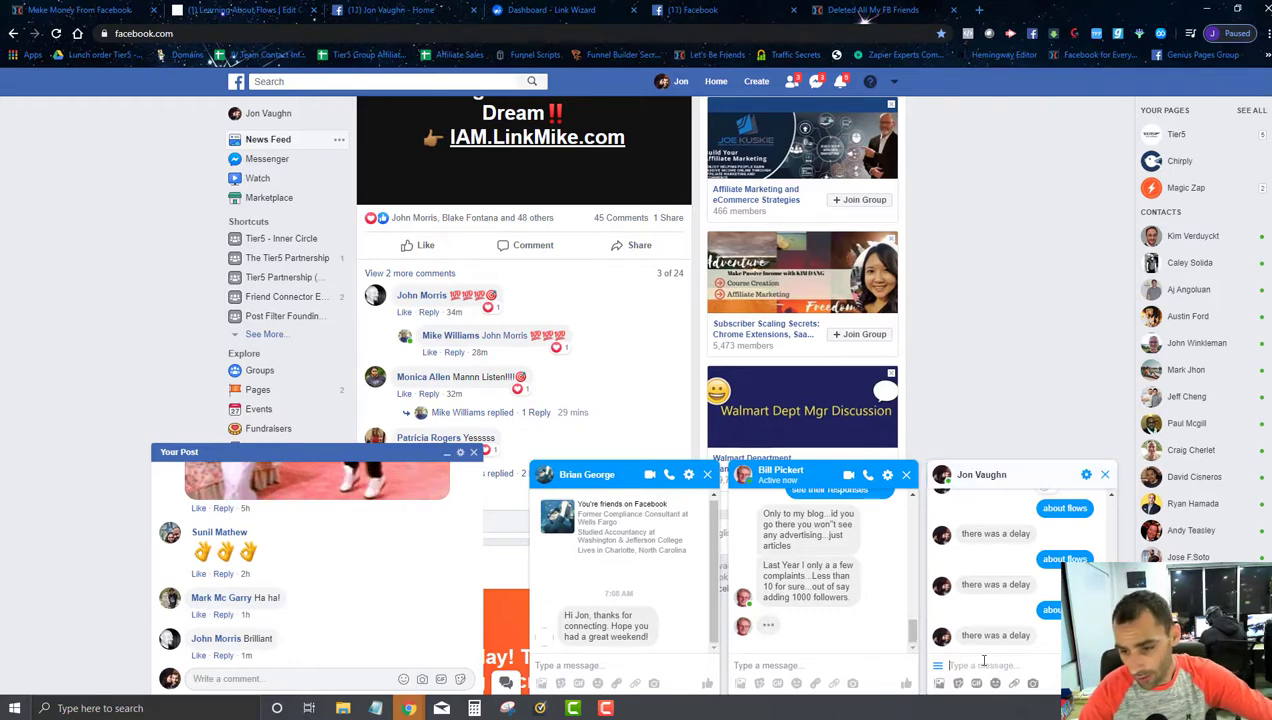
text(aabout flow)
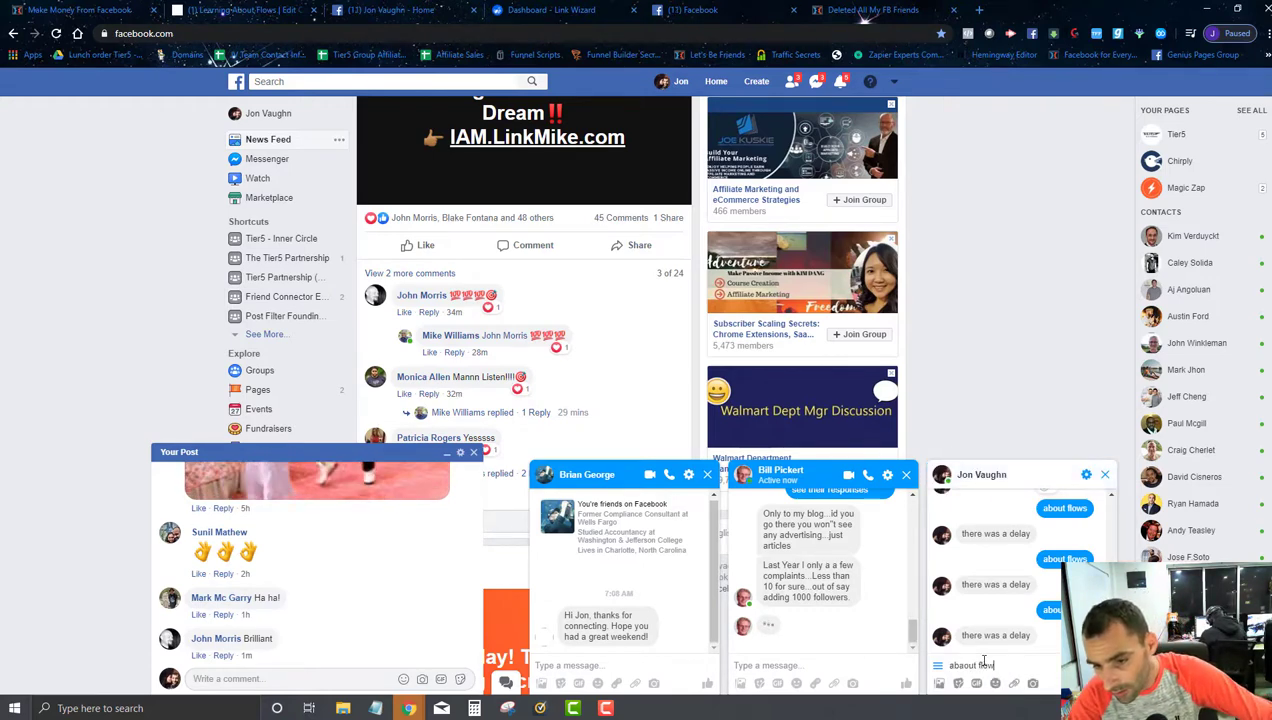
text(s)
key(Return)
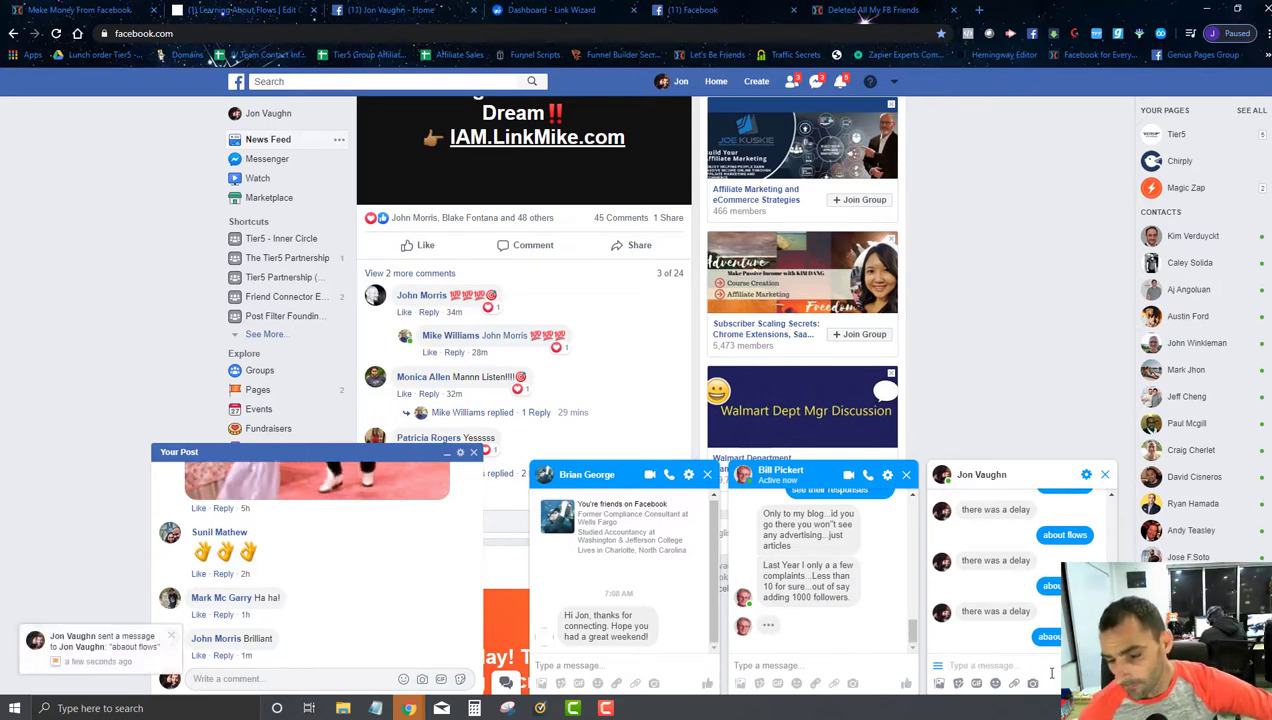
text(about)
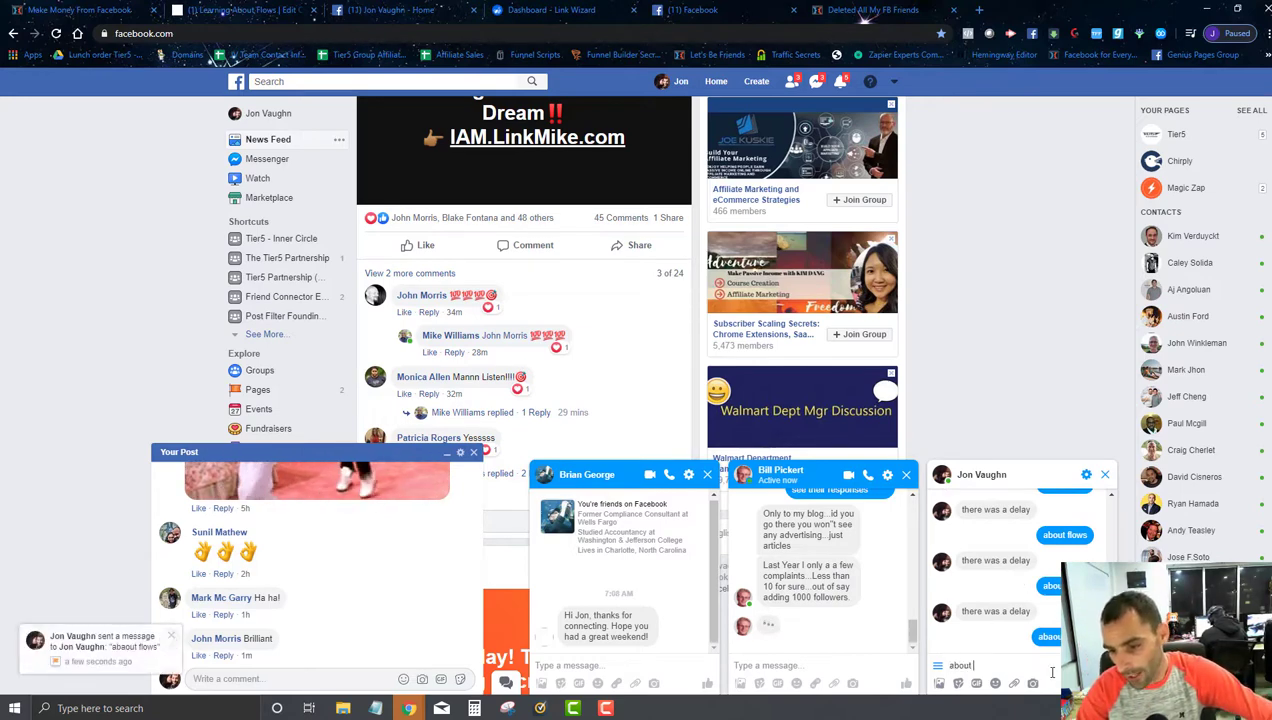
text( flows)
key(Return)
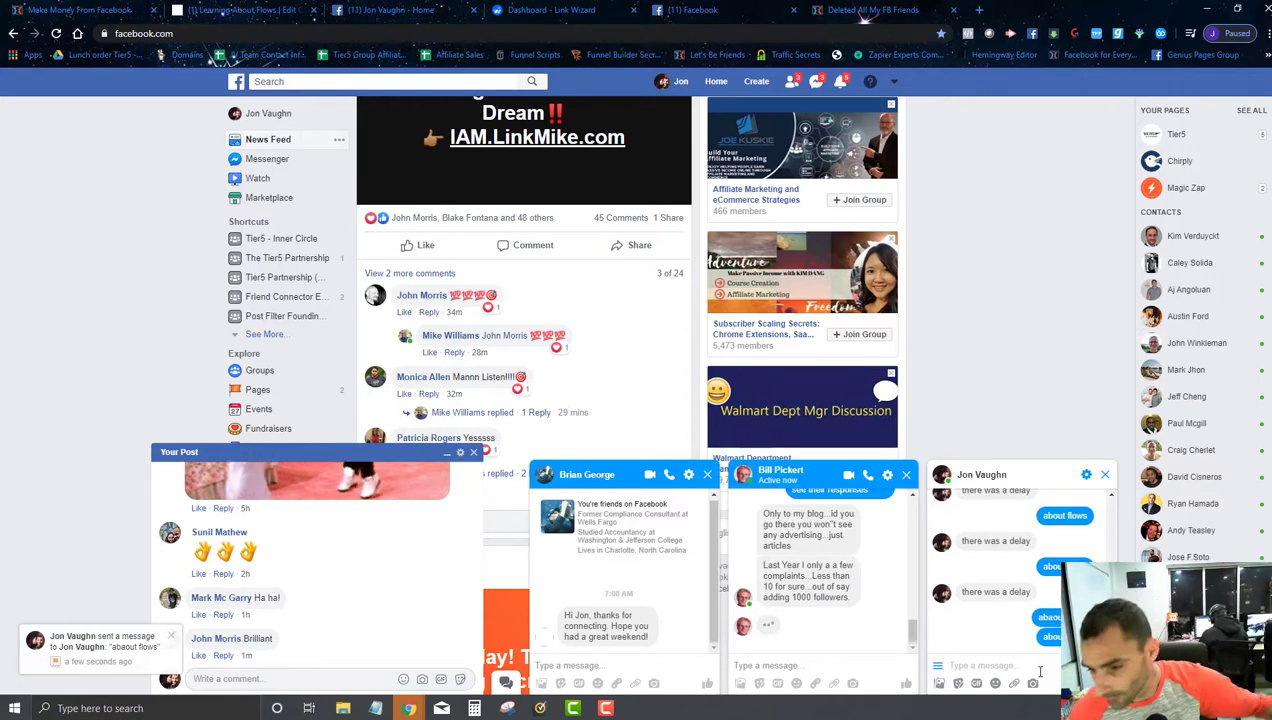
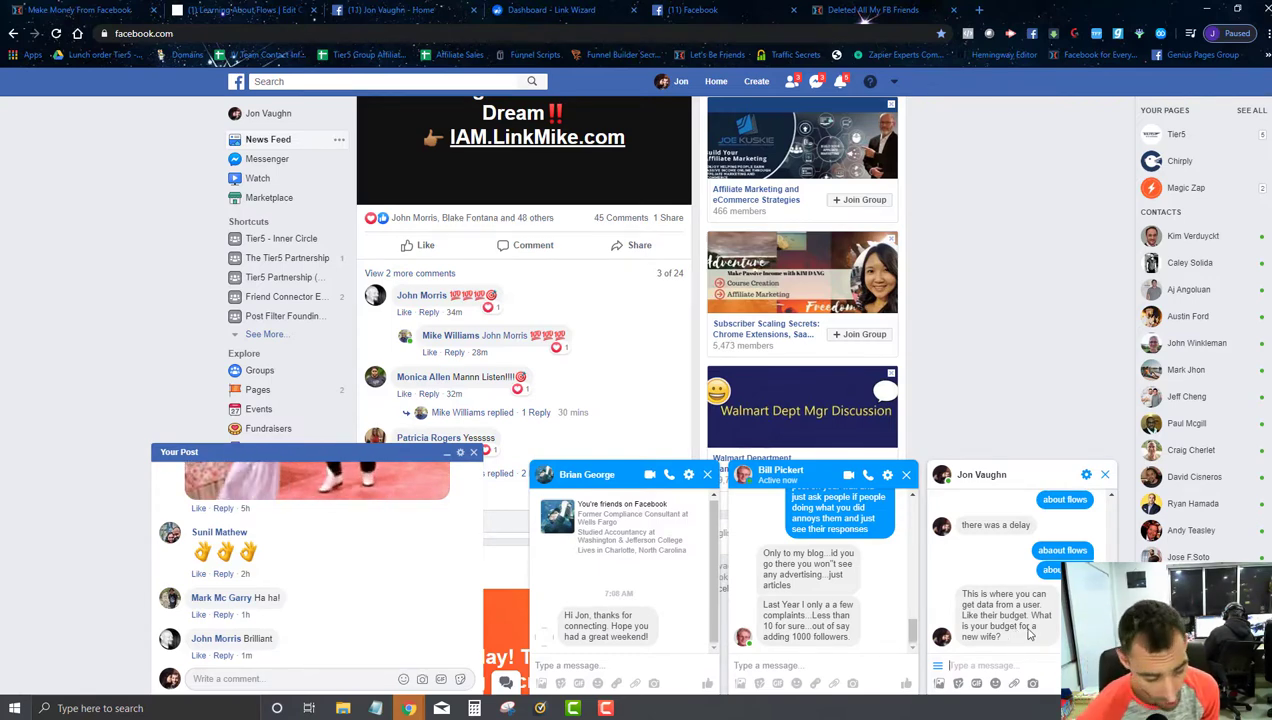
text(two potatos)
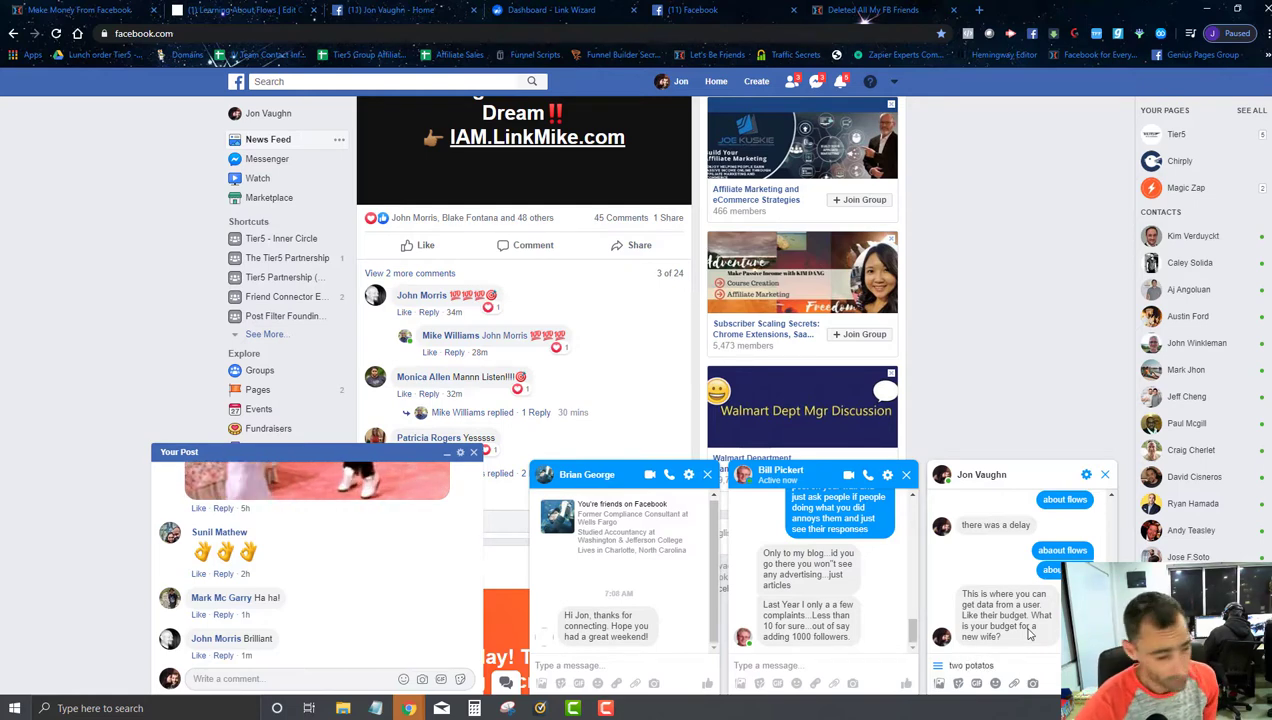
key(Return)
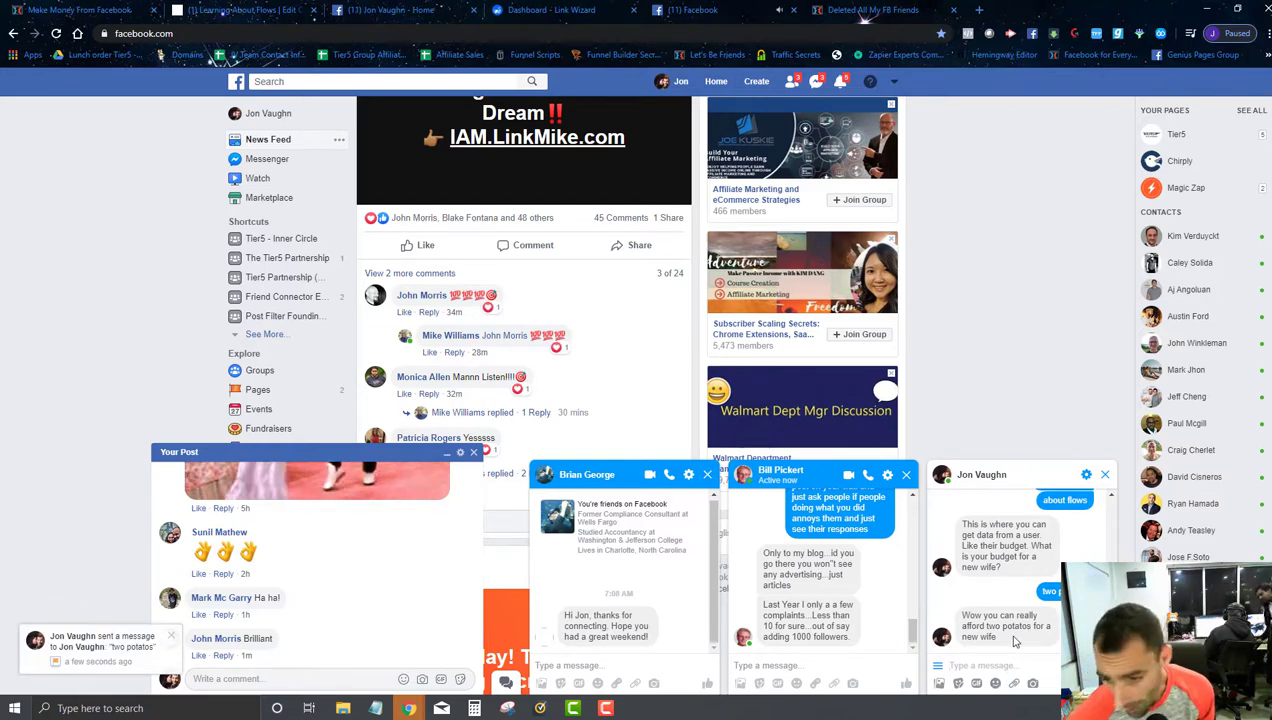
- Return to ManyChat and set the budget question's reply type to Number
click(241, 8)
click(265, 366)
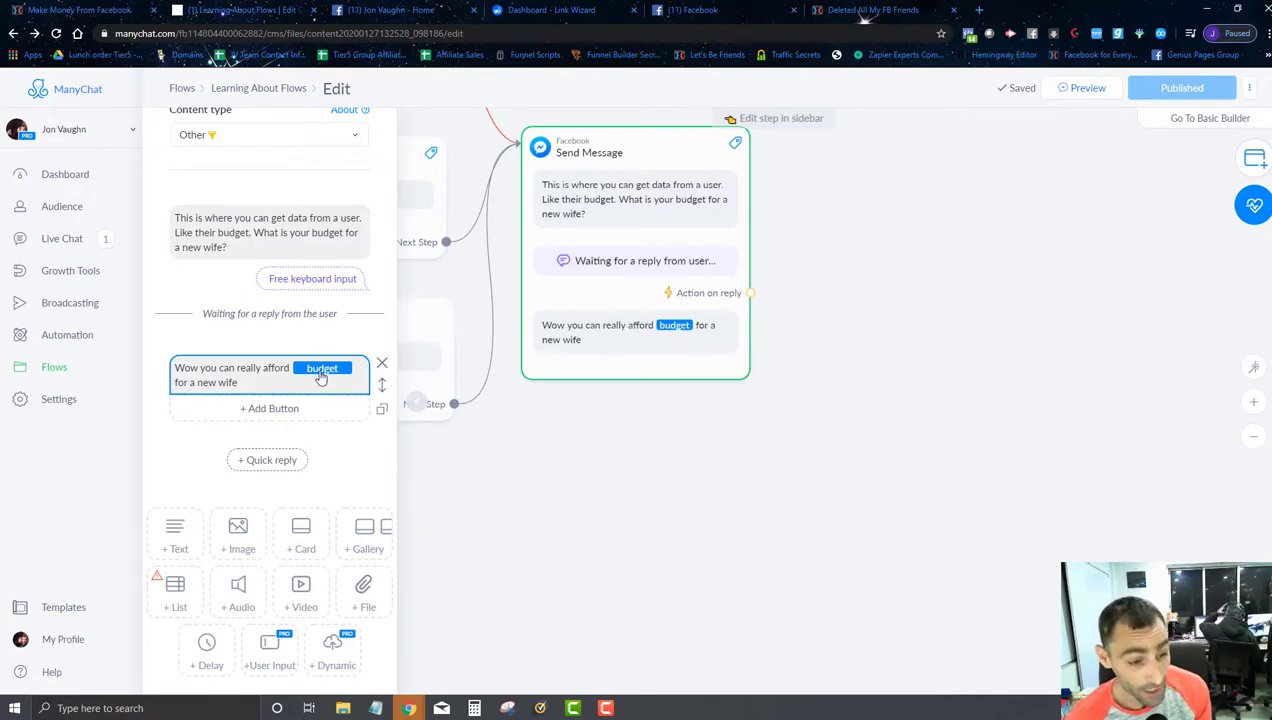
click(287, 262)
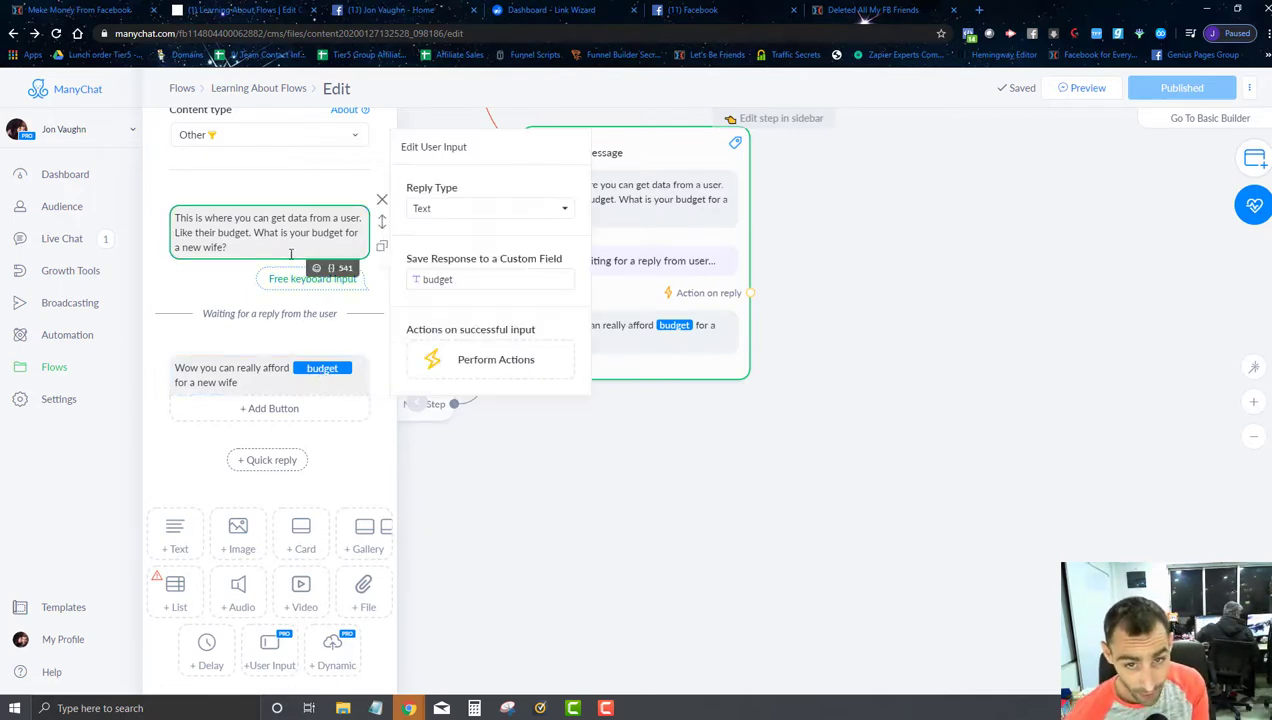
click(457, 213)
click(446, 255)
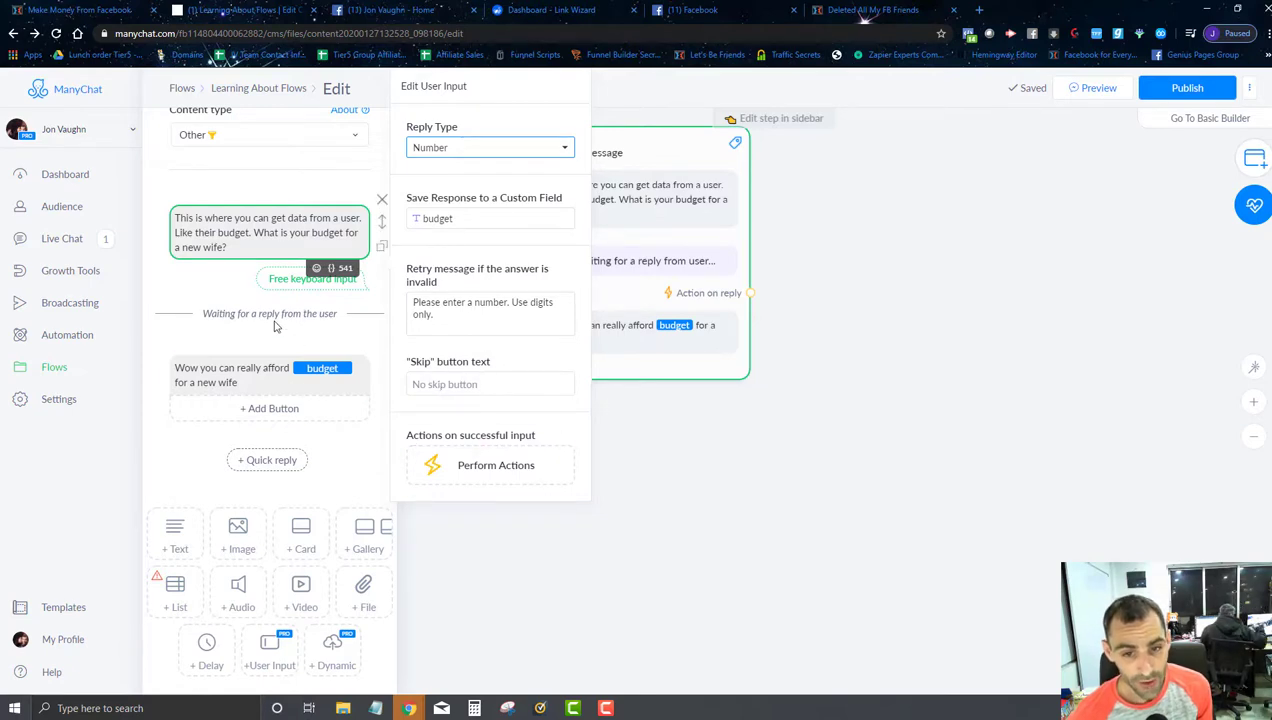
- Replace the budget question's retry message with "We want a $$$ amount motherfucker. Try again" and publish the flow
drag(455, 311, 410, 303)
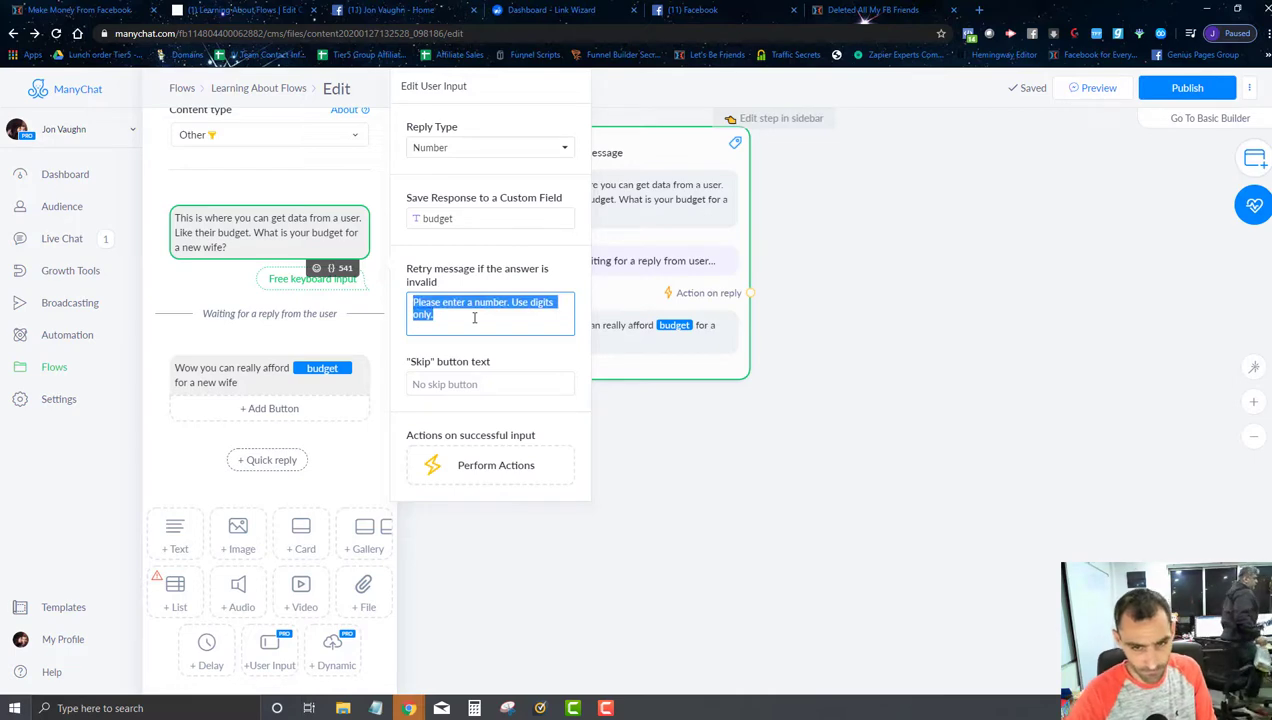
text(We want a $$$ amou)
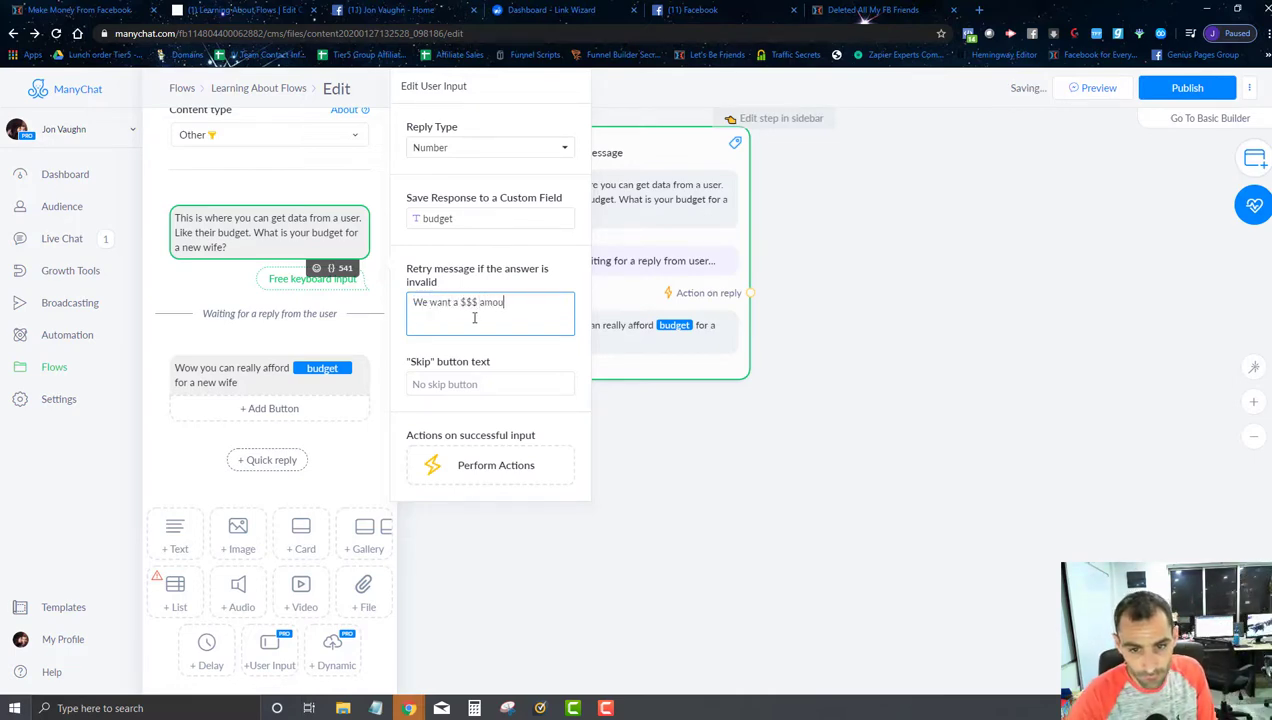
text(nt motherfucke)
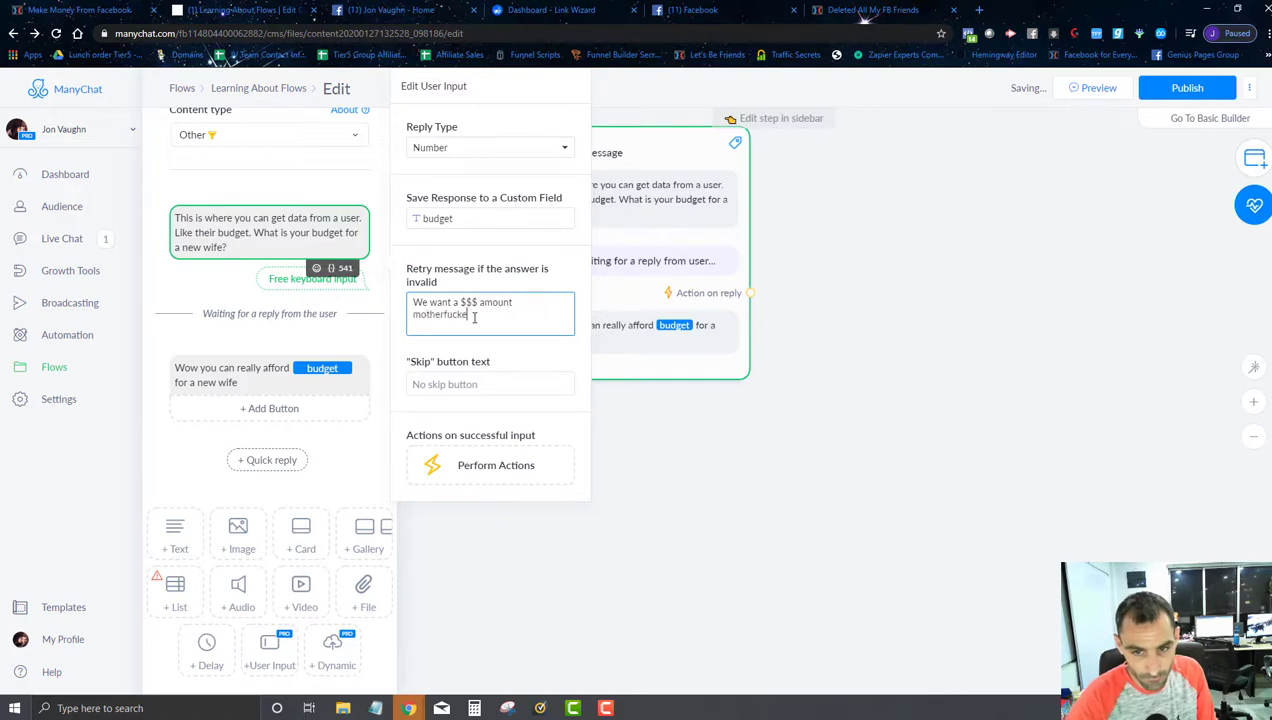
text(r. Try again)
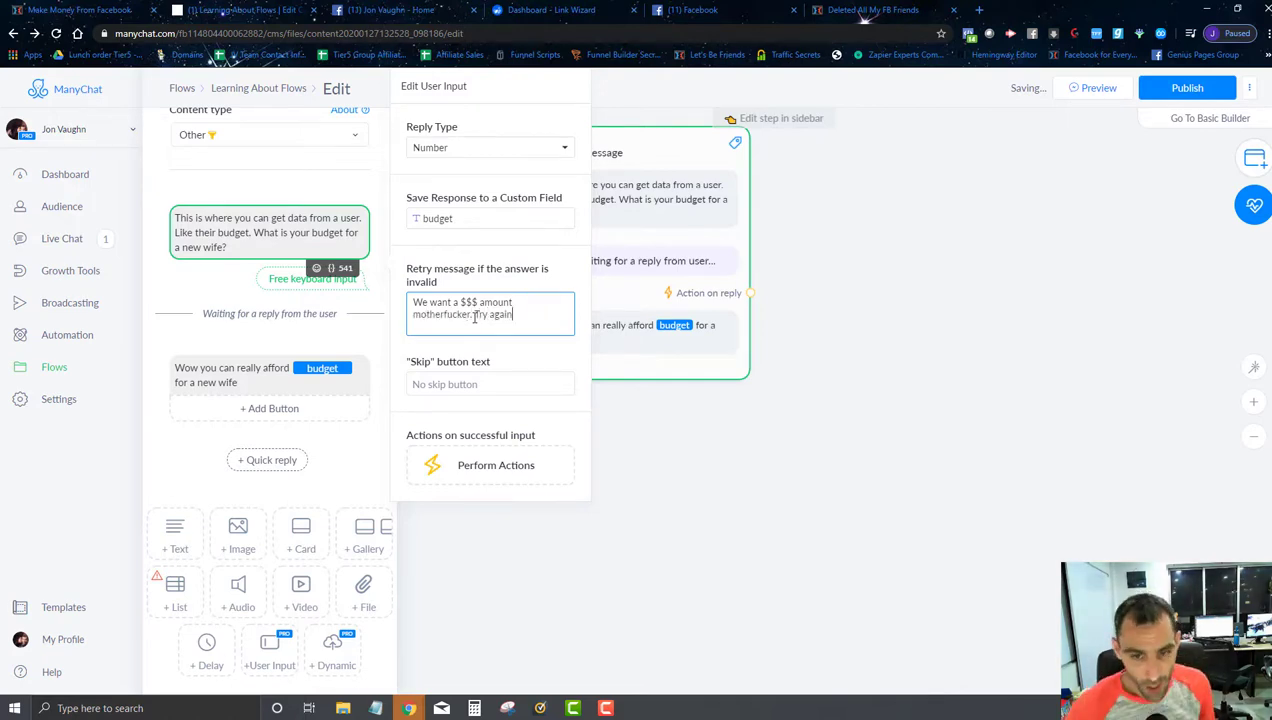
click(747, 483)
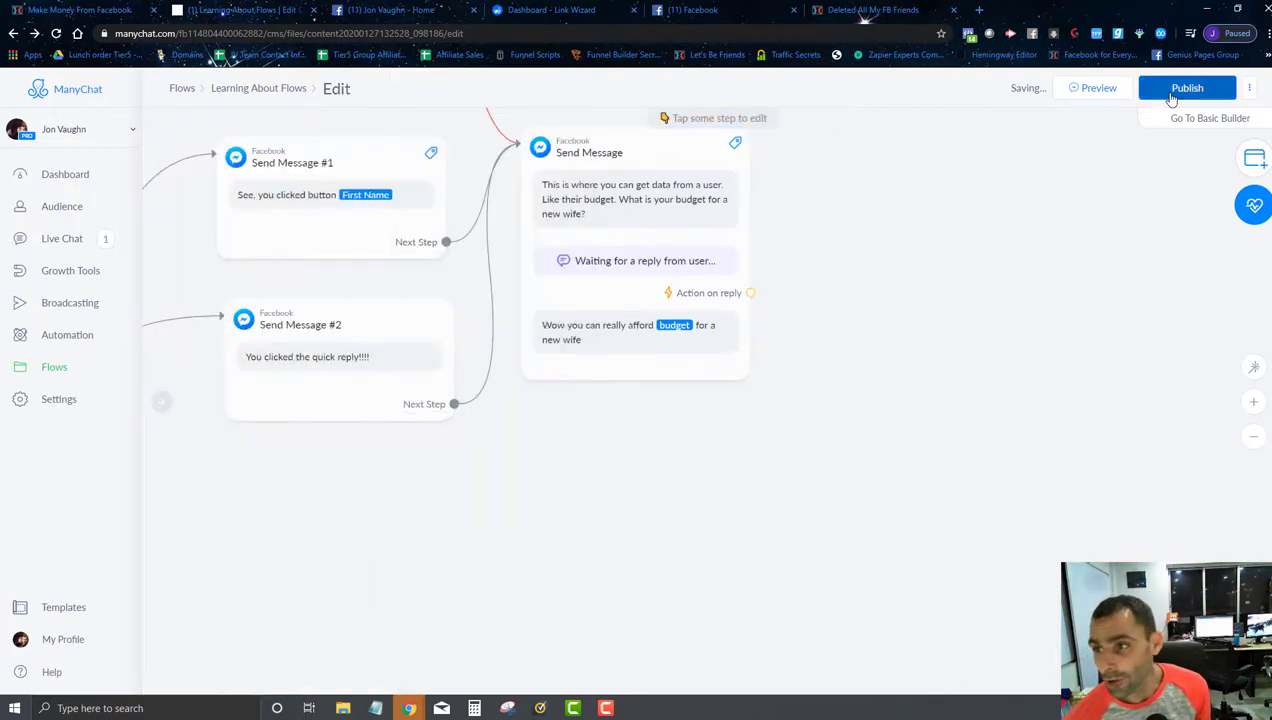
click(1172, 88)
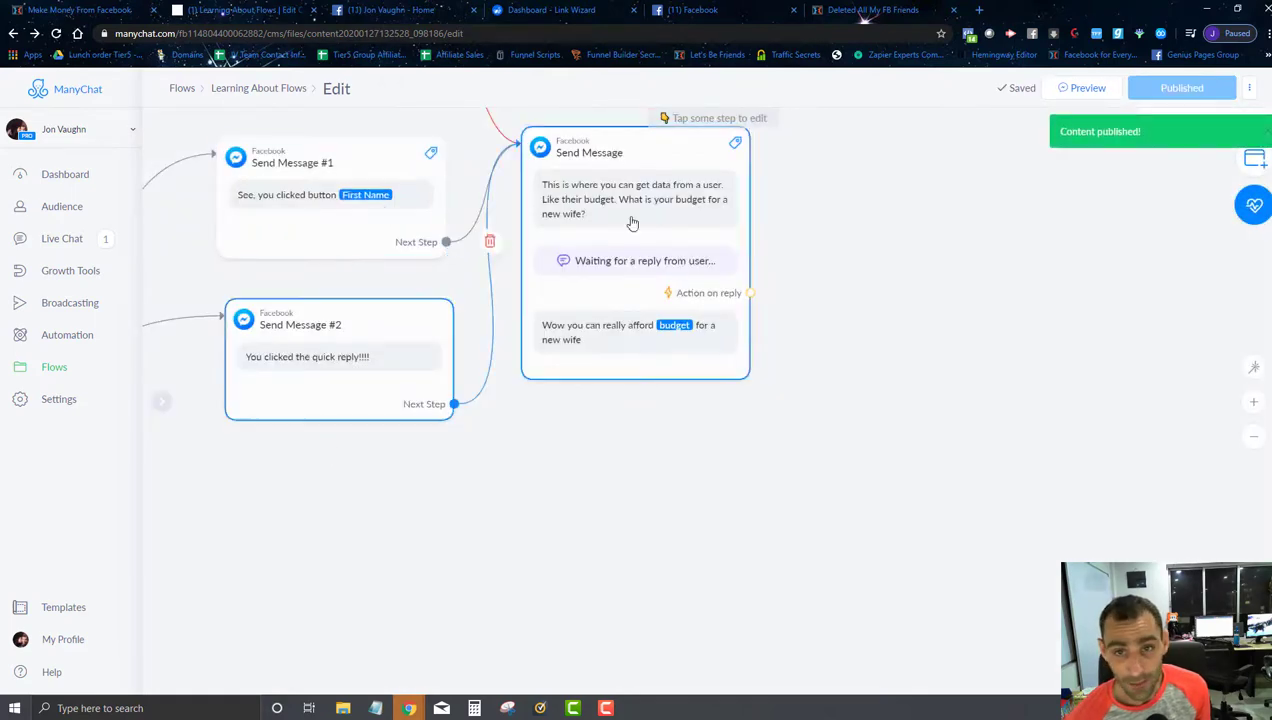
- In the Facebook chat with the bot, send "about flows" and answer the budget question with "two birds"
click(700, 10)
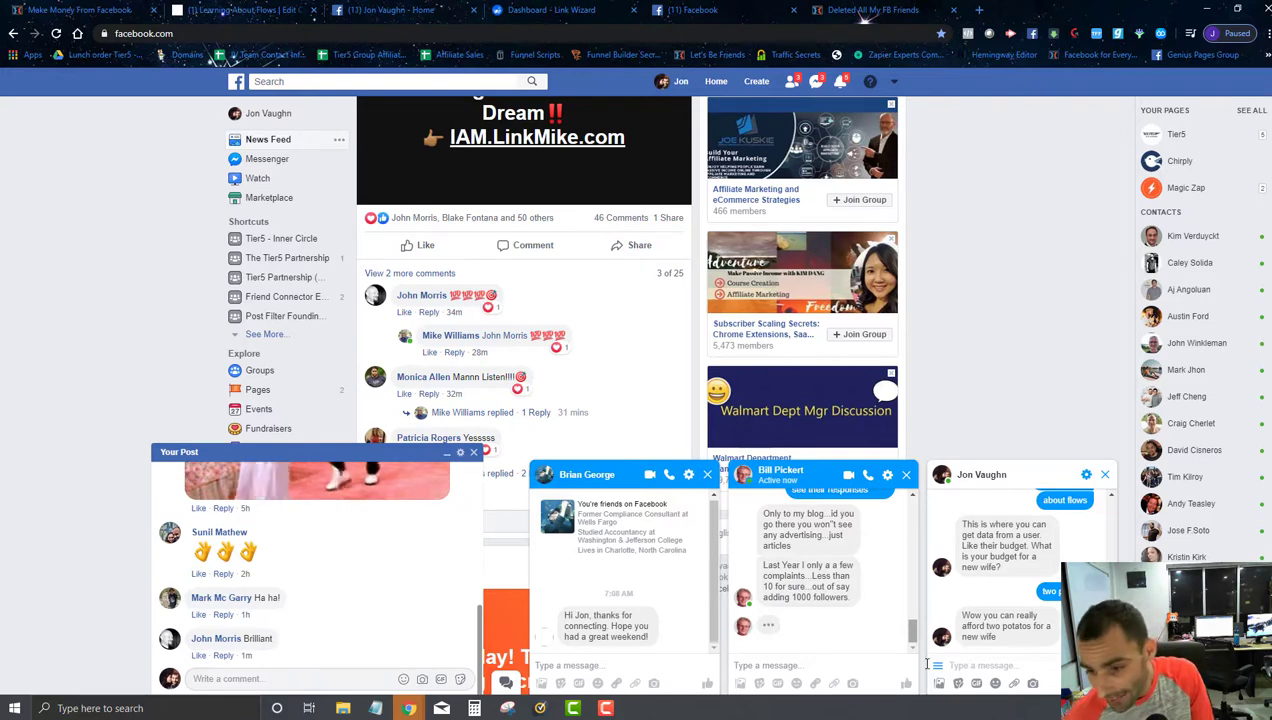
text(about flows)
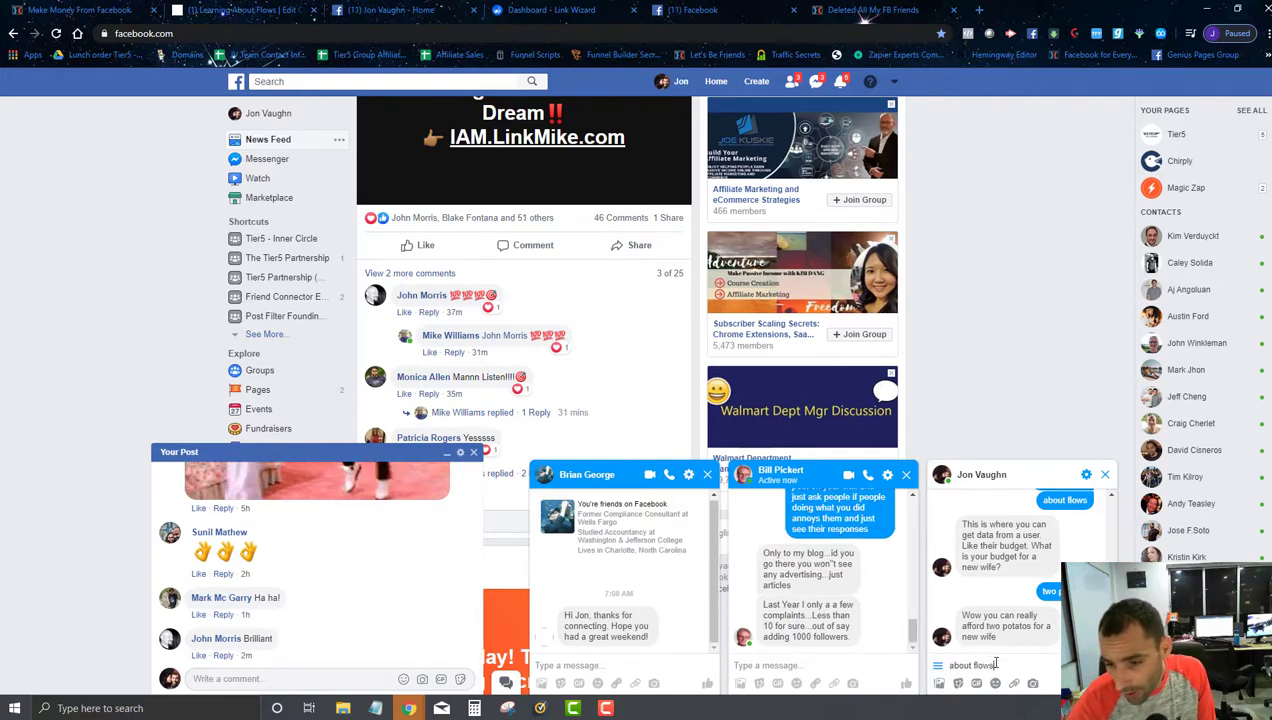
key(Return)
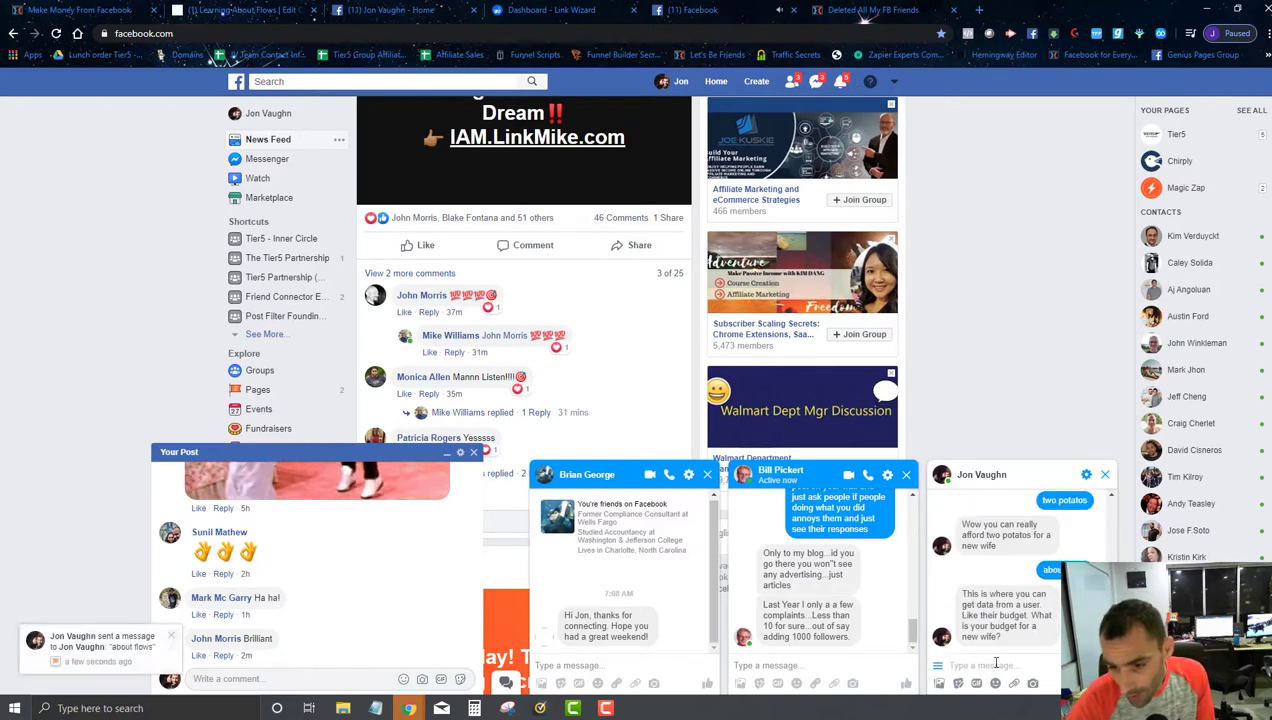
text(two bird)
key(Return)
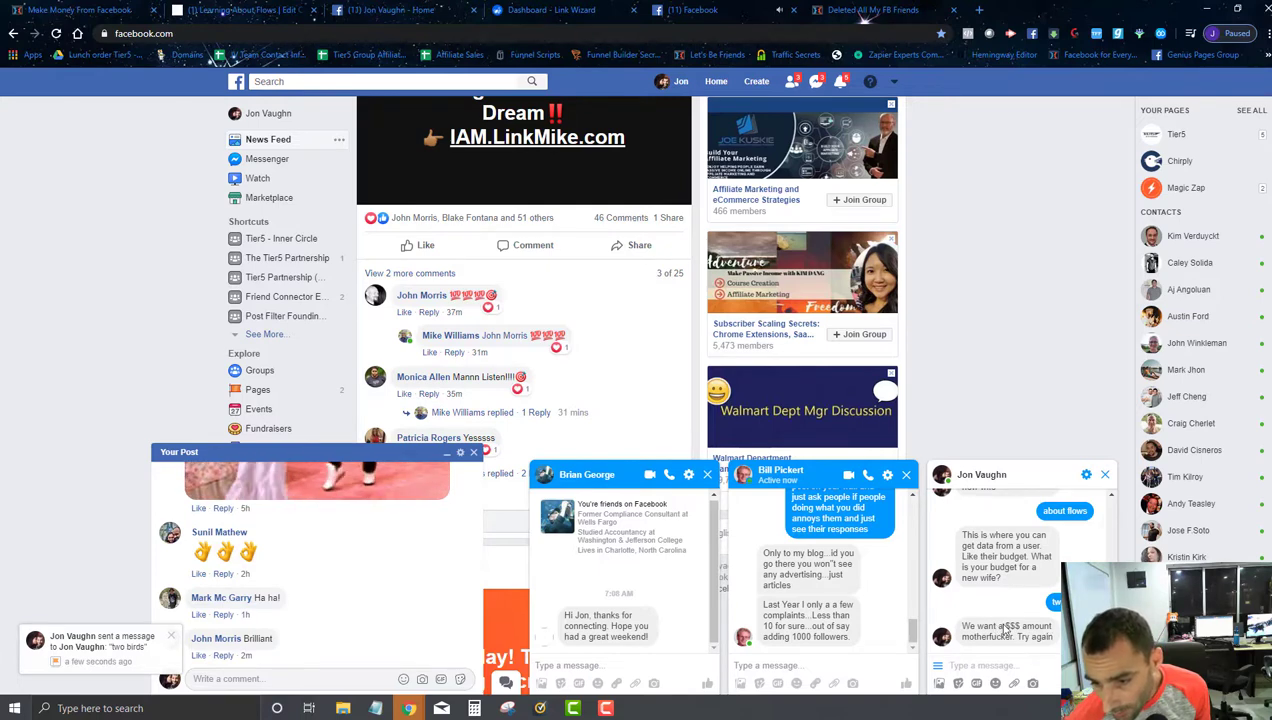
- Answer the bot's retry message with "1000000" and highlight the amount in its reply
drag(997, 627, 1021, 628)
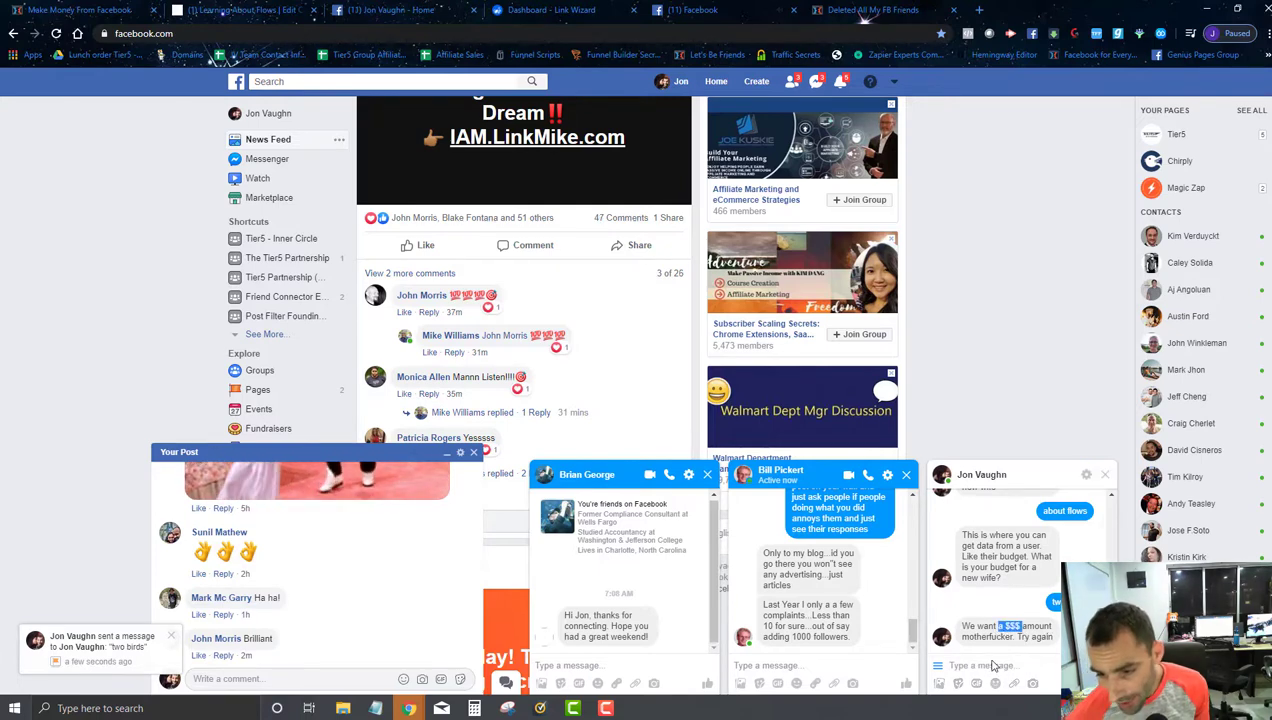
click(986, 663)
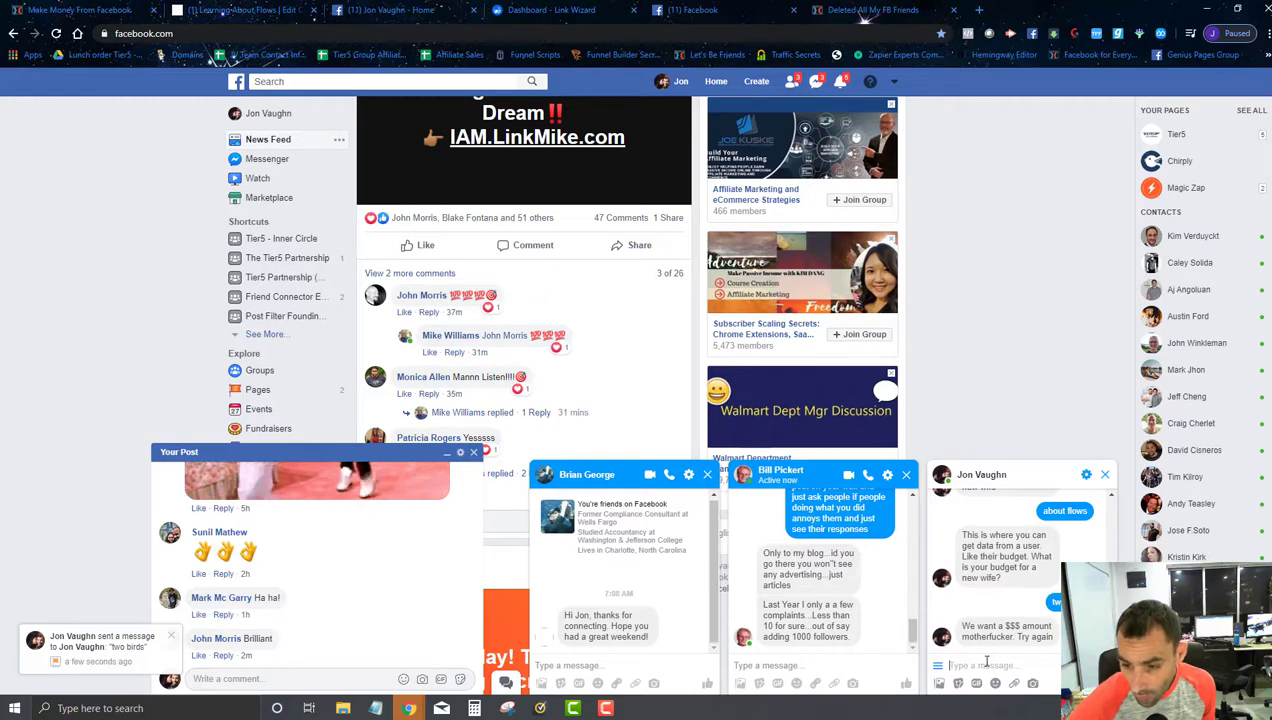
text(1000000)
key(Return)
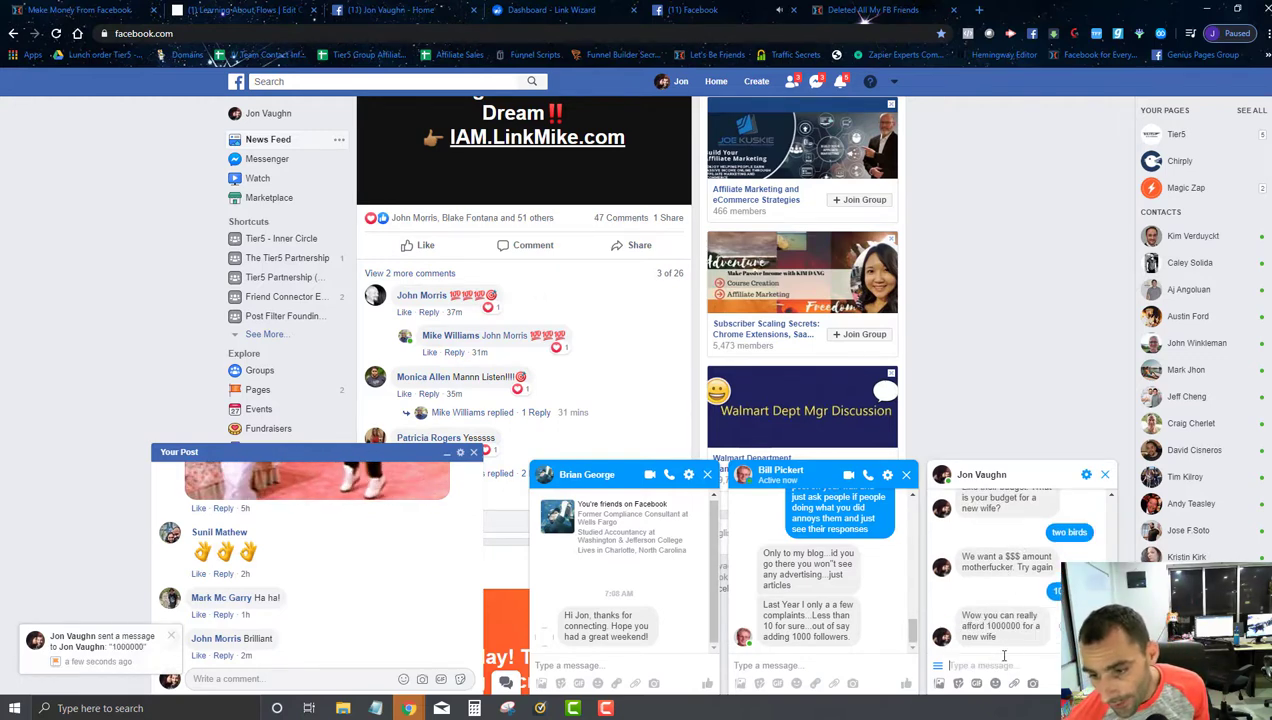
drag(987, 627, 996, 637)
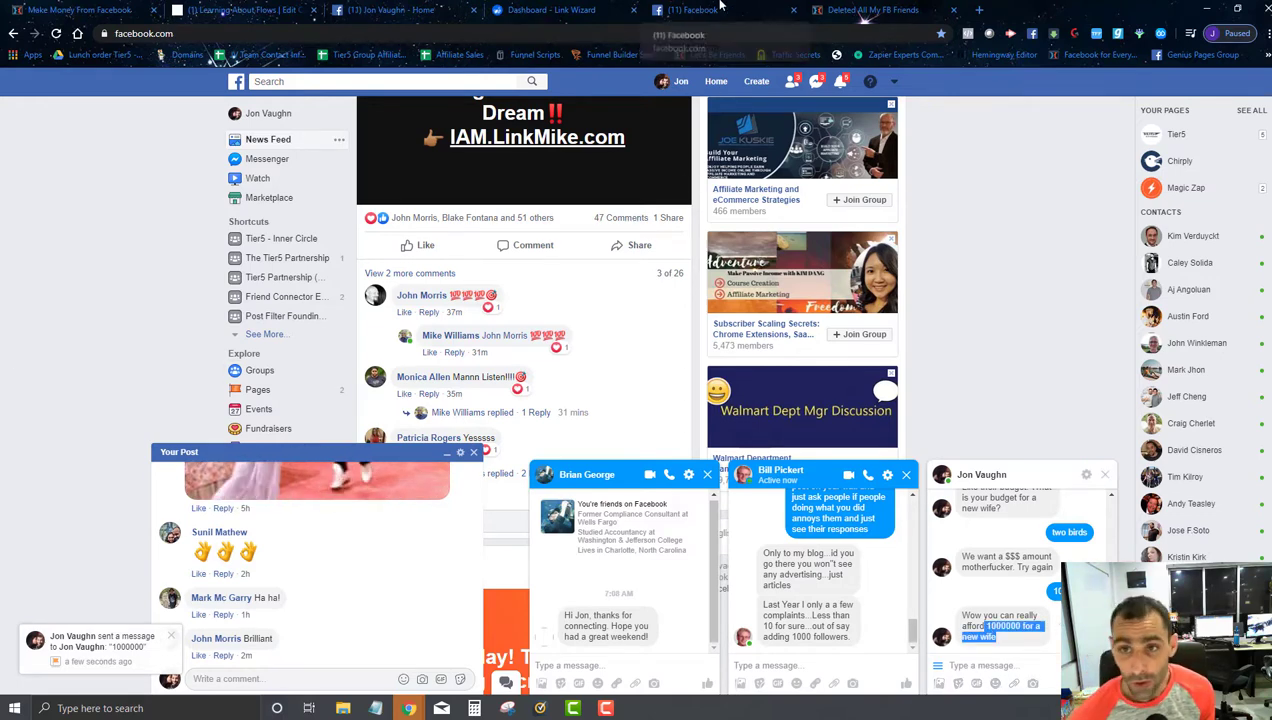
- Return to ManyChat and delete the "Wow you can really afford" text block from the Send Message step
click(250, 9)
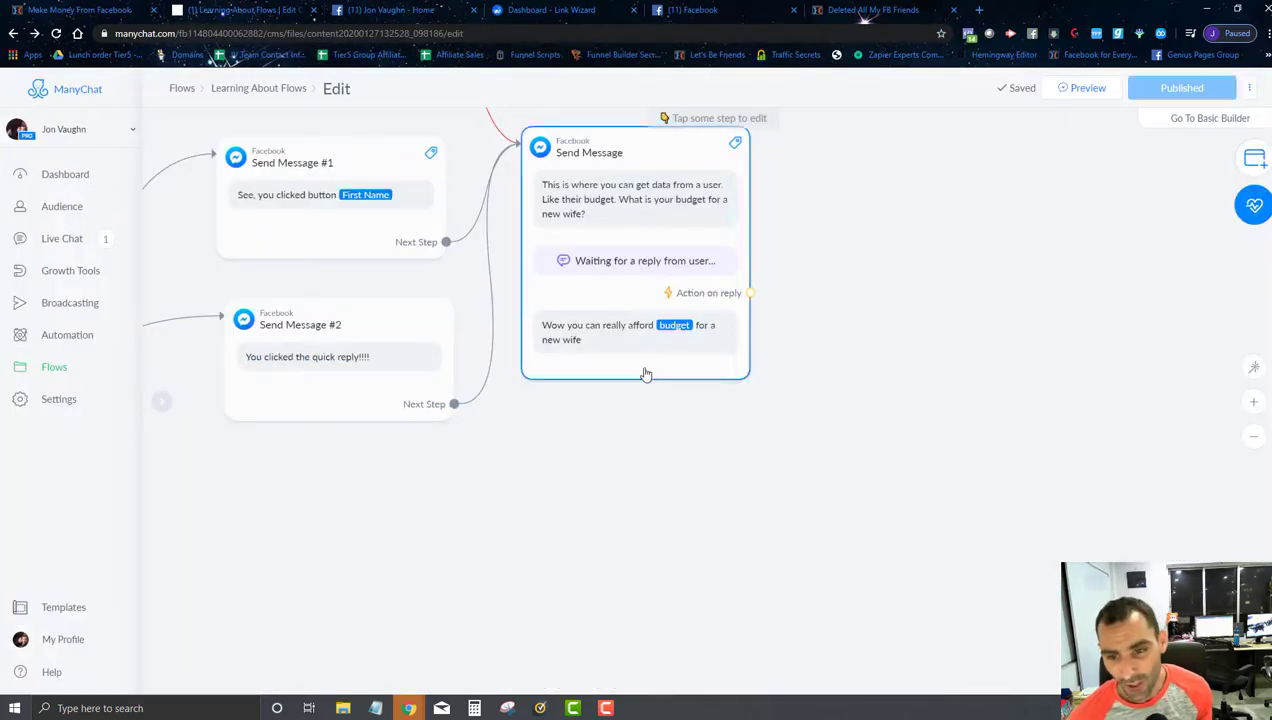
drag(678, 362, 618, 402)
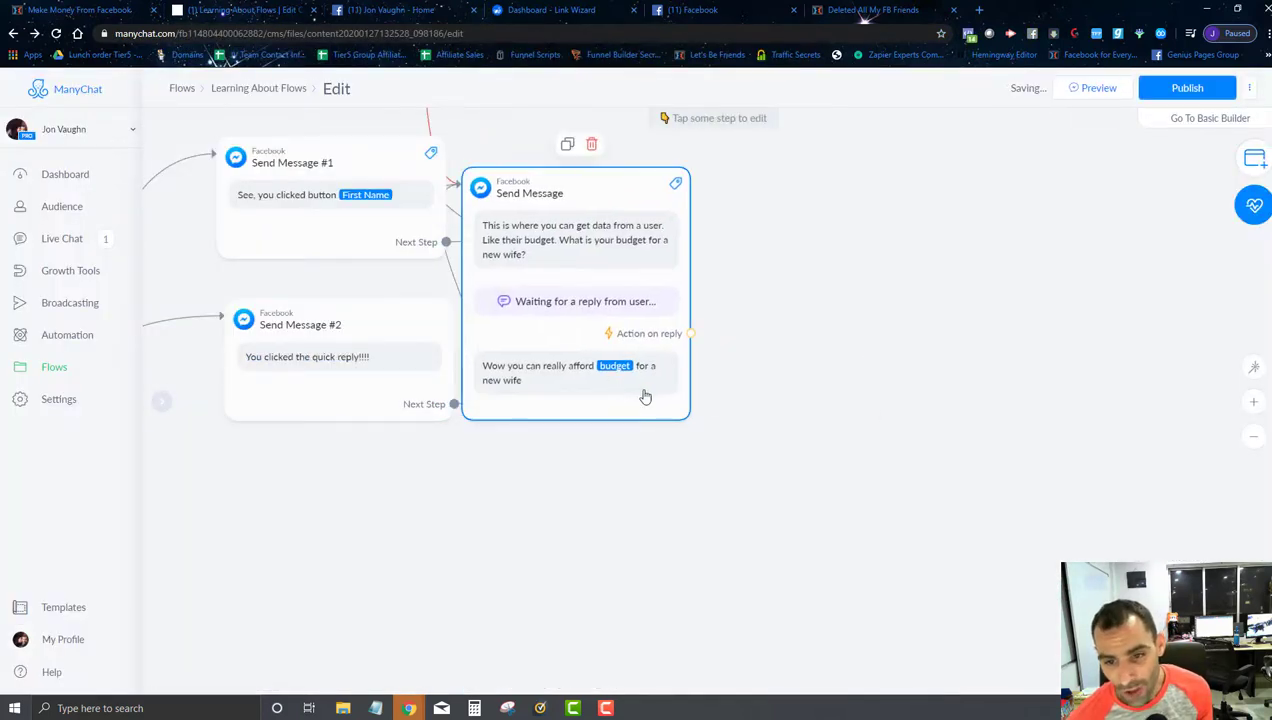
click(638, 390)
click(383, 434)
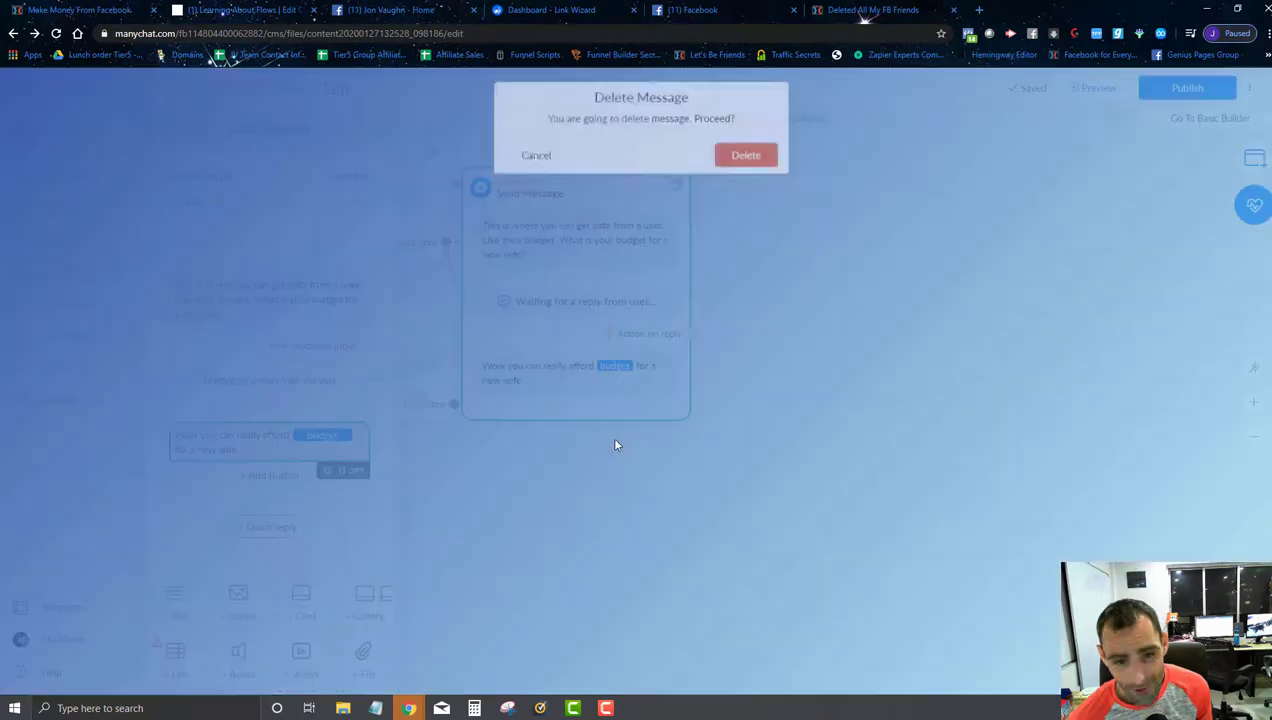
click(748, 161)
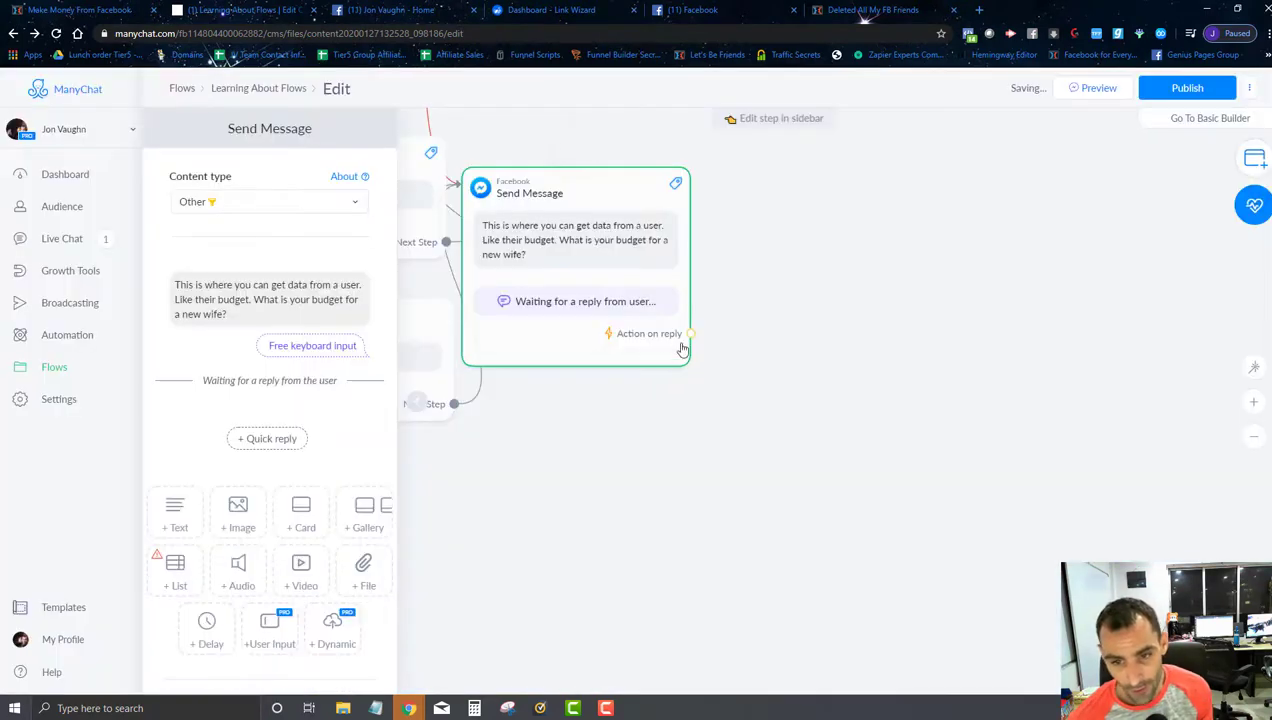
drag(560, 360, 633, 380)
- Make the Send Message step continue to another step and connect it to a new Condition step
scroll(224, 571, down, 1)
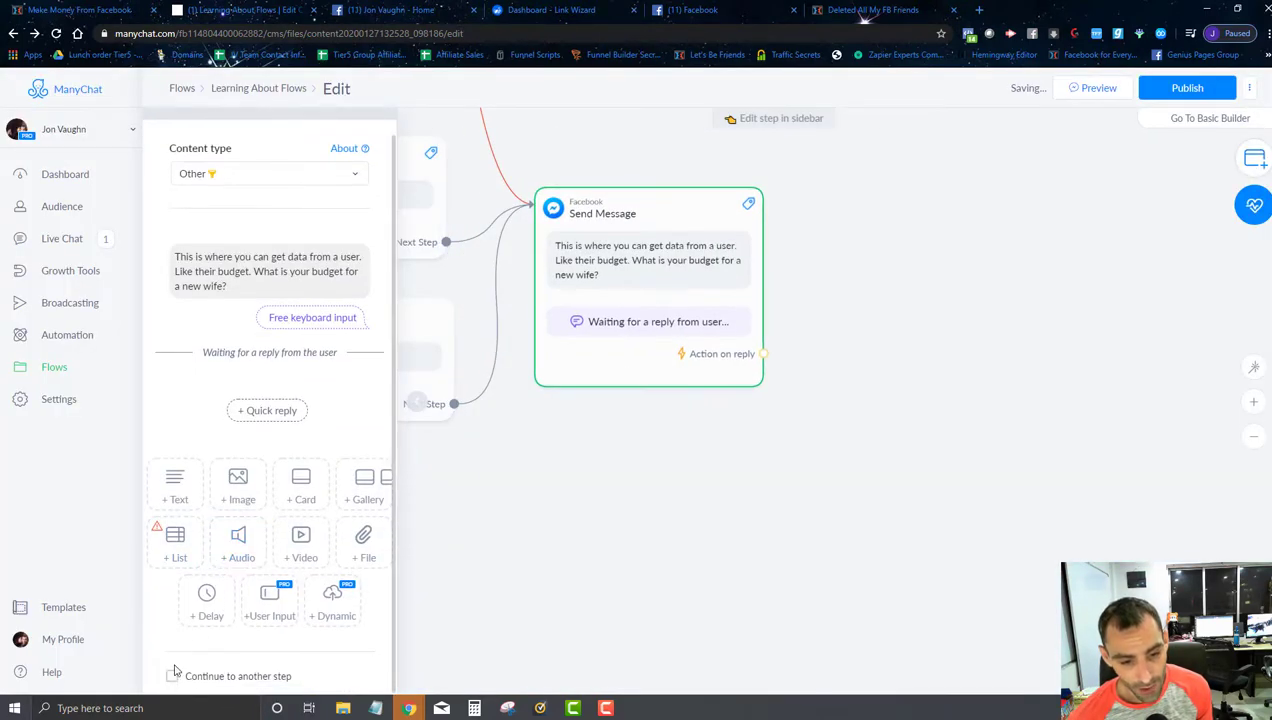
click(172, 676)
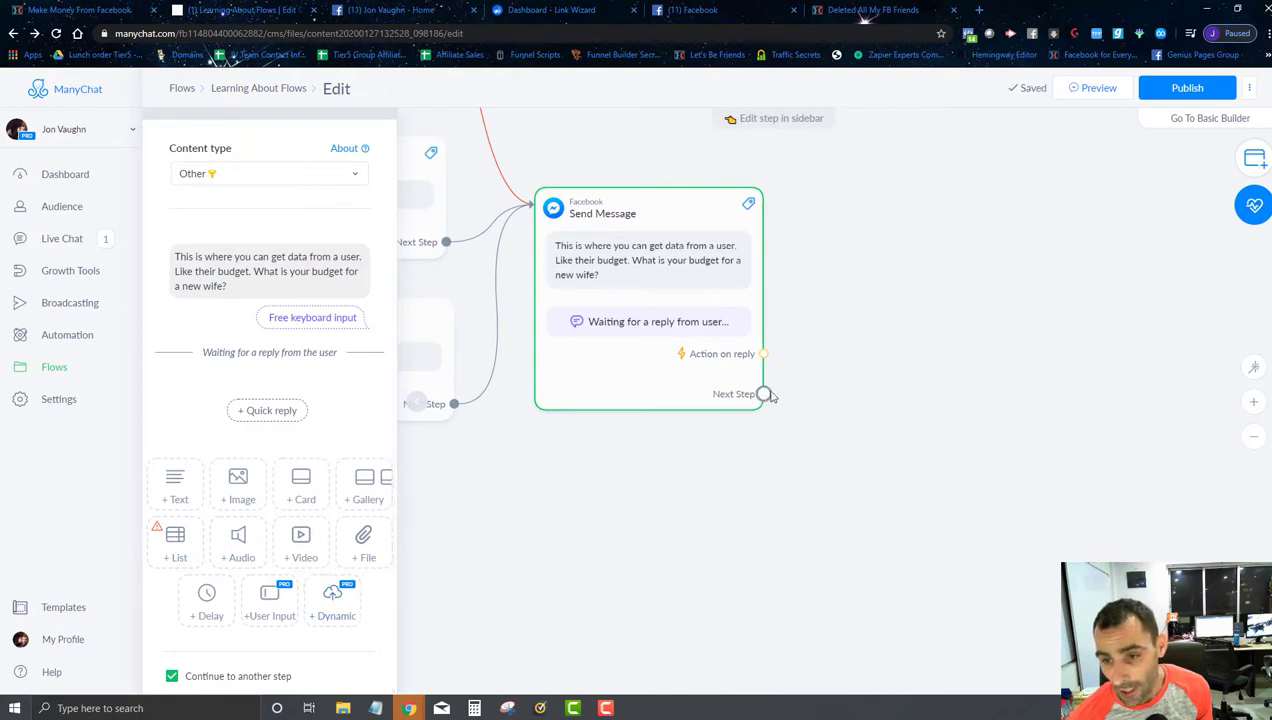
drag(763, 394, 841, 295)
click(884, 394)
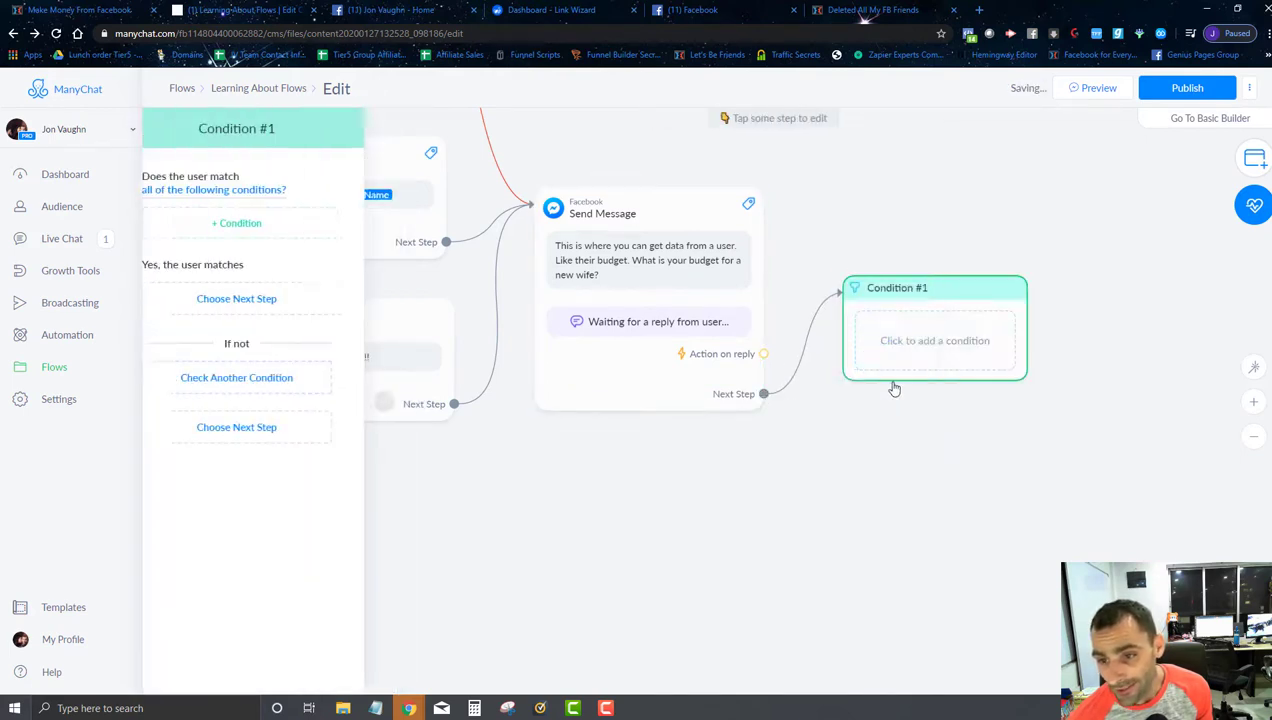
- Try a condition on the "budget" custom user field using the "is" comparison, and delete the Condition step
click(257, 196)
click(342, 268)
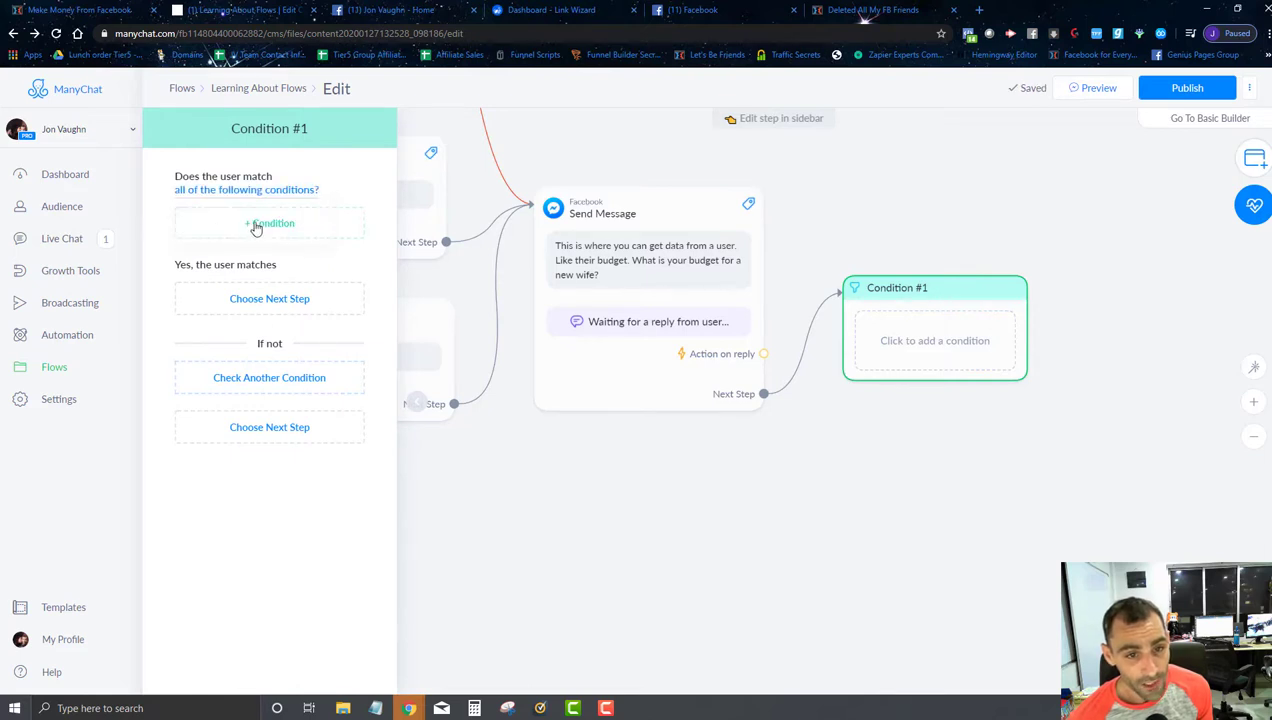
click(257, 224)
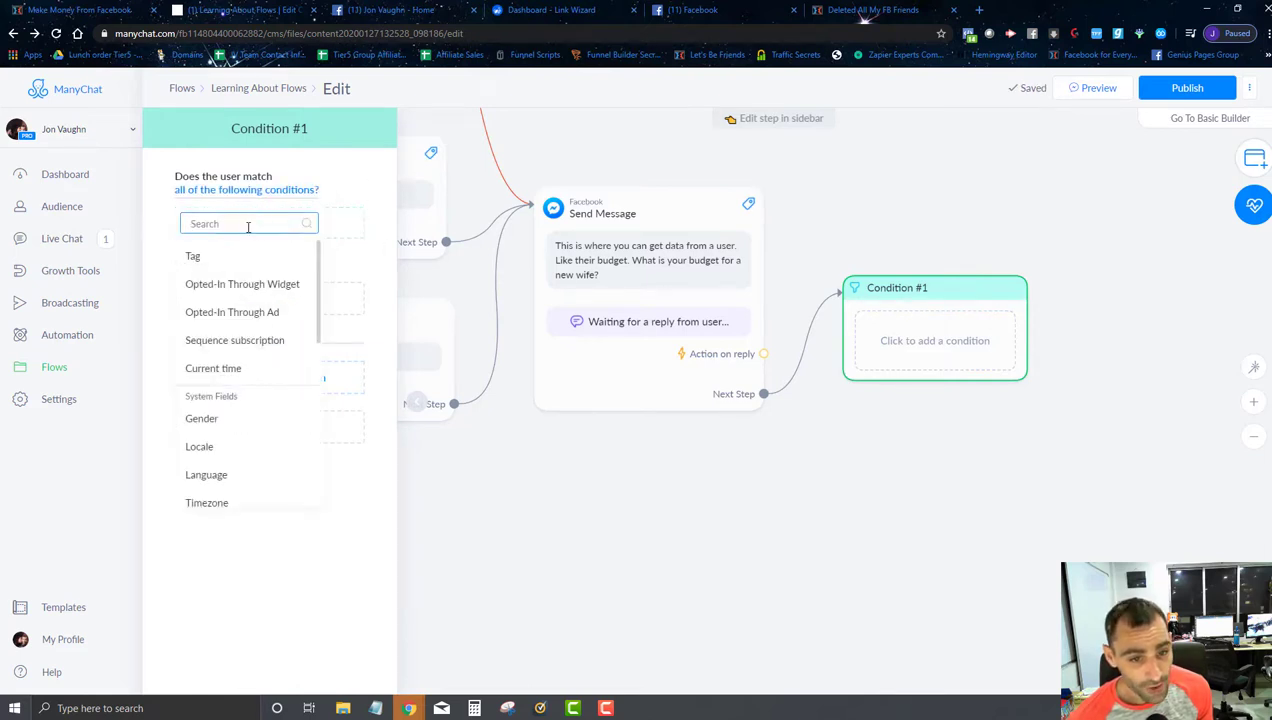
scroll(236, 340, down, 5)
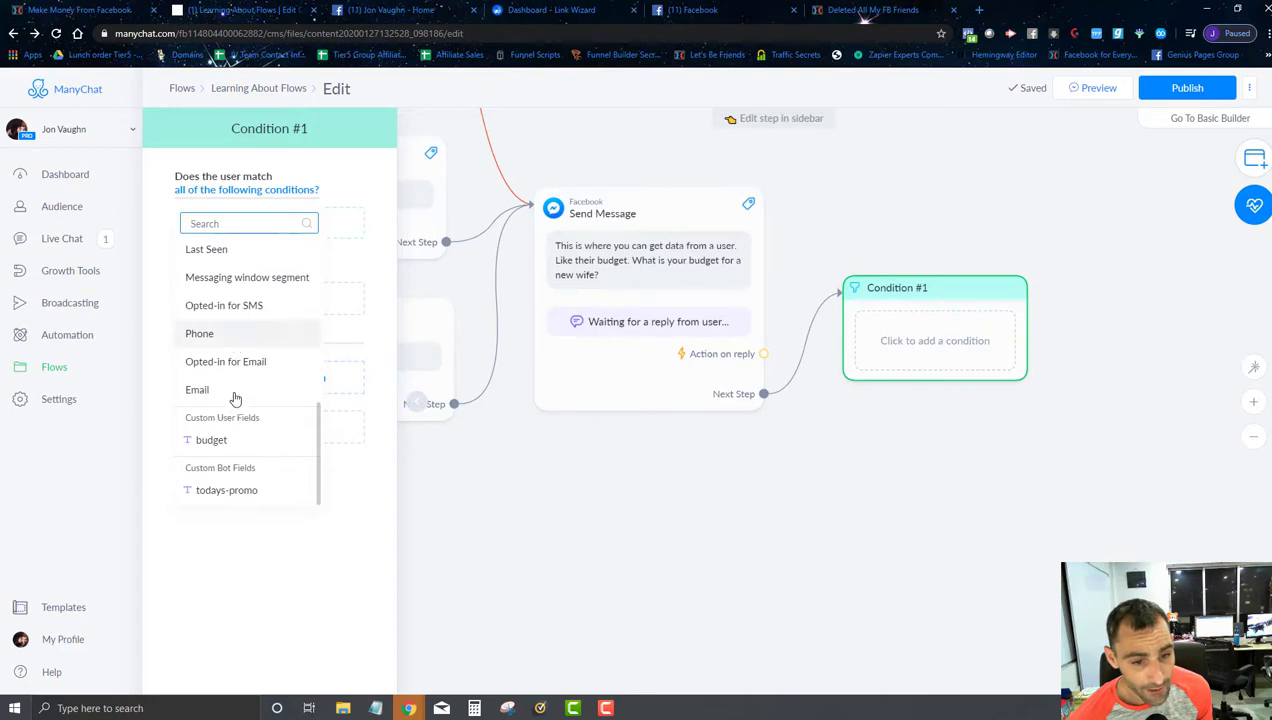
click(215, 441)
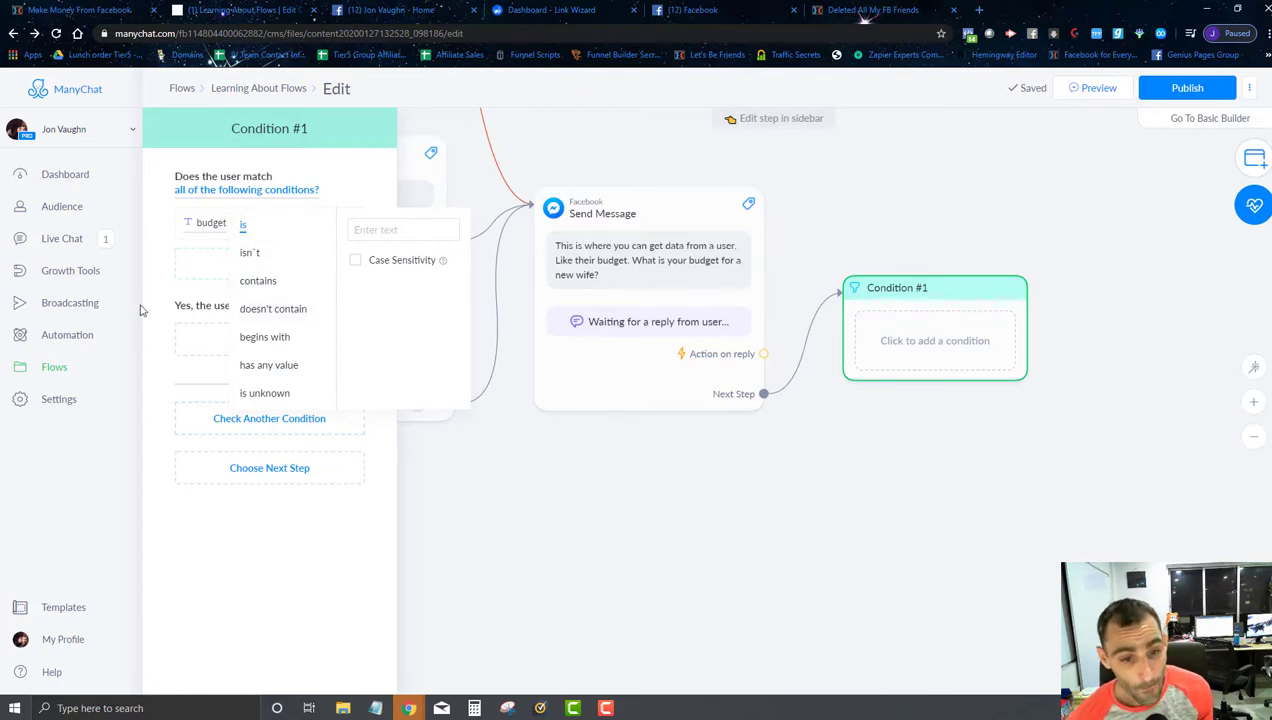
click(199, 232)
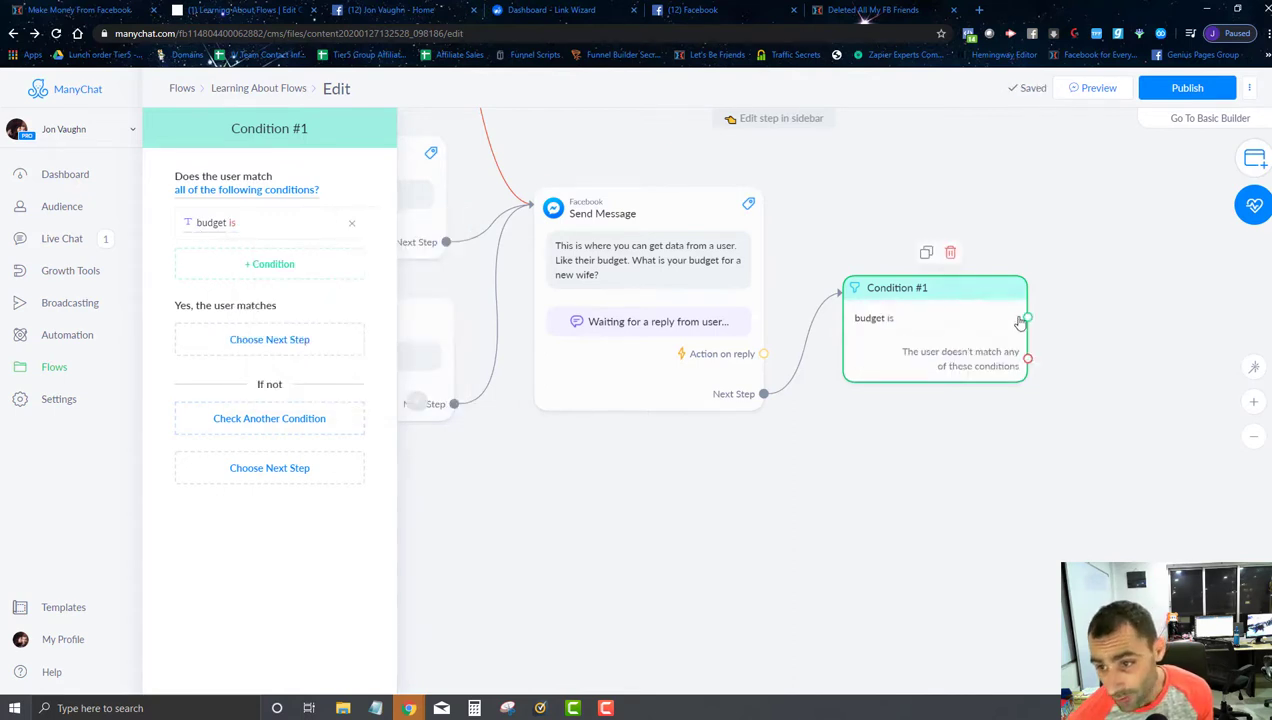
click(944, 260)
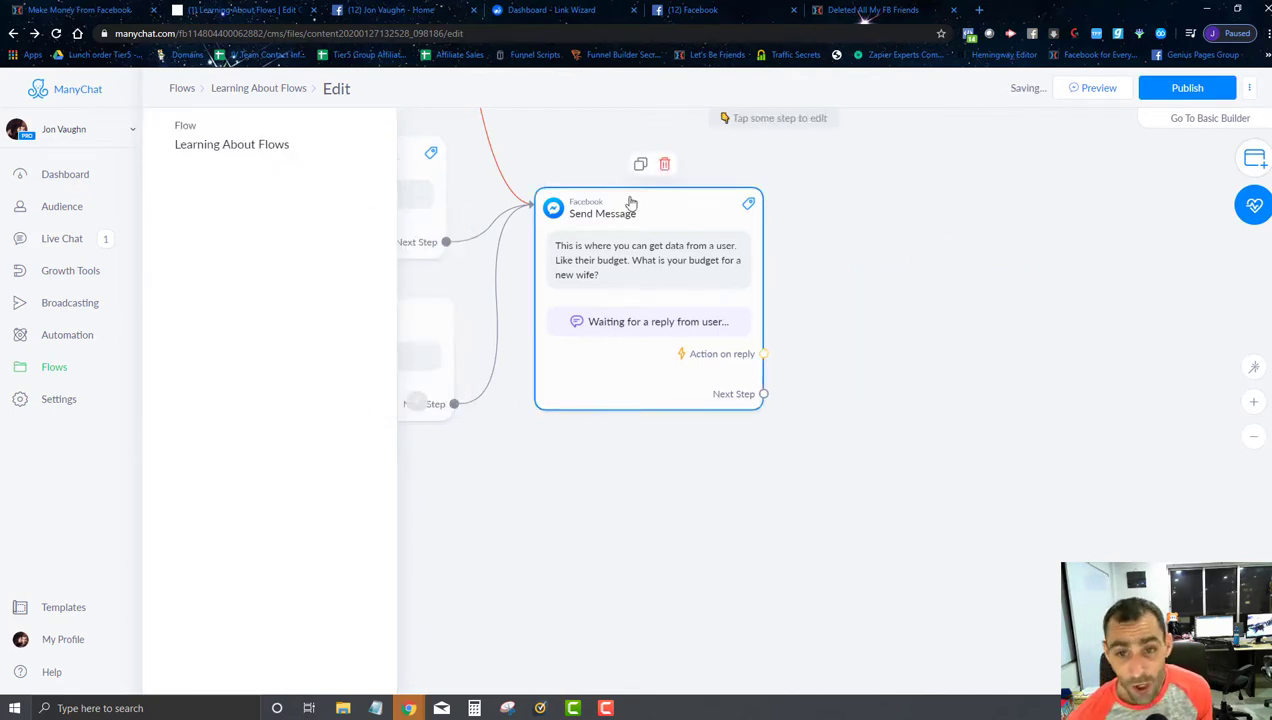
- Publish the flow and open the Custom Fields page of the bot settings to view the "budget" field's type
click(1187, 88)
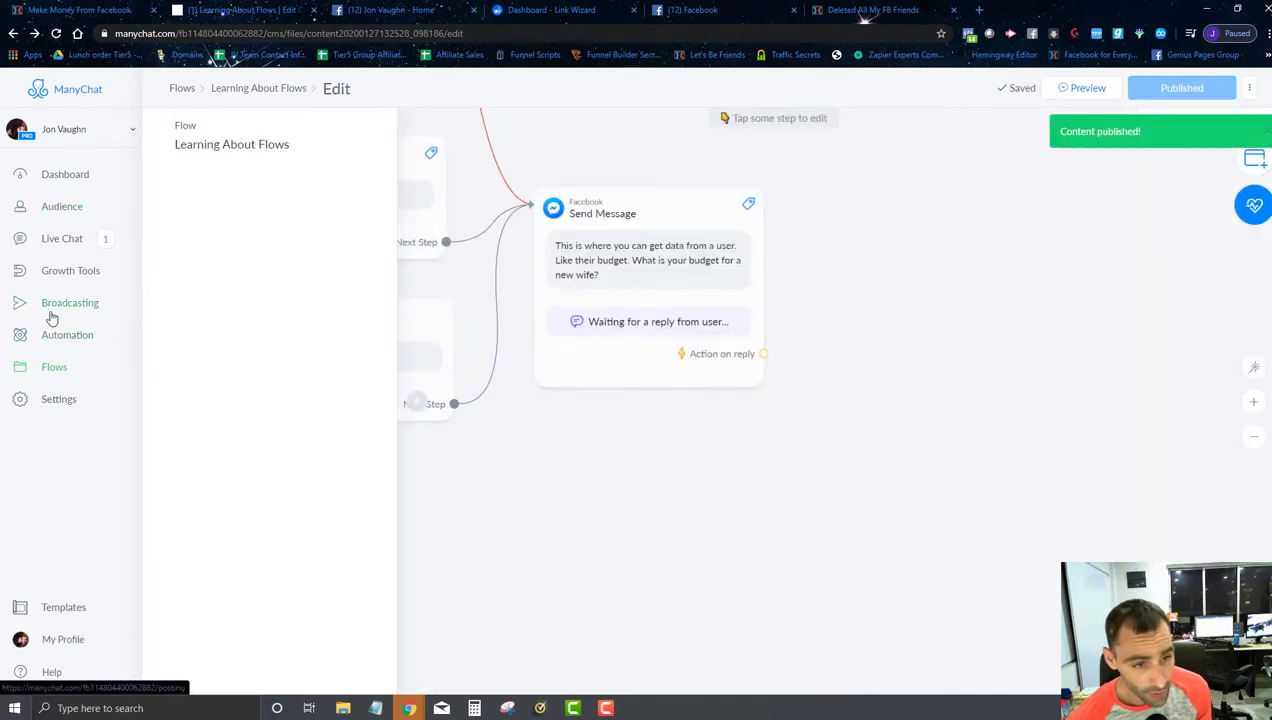
click(57, 400)
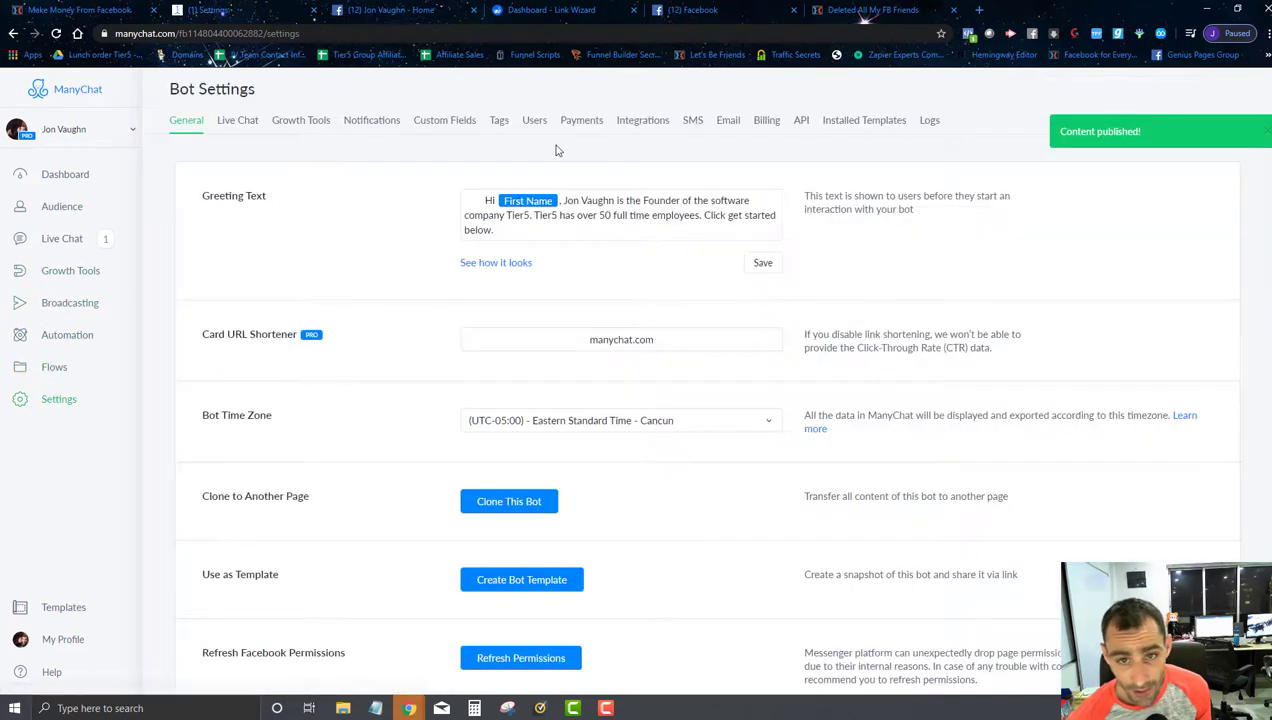
click(438, 125)
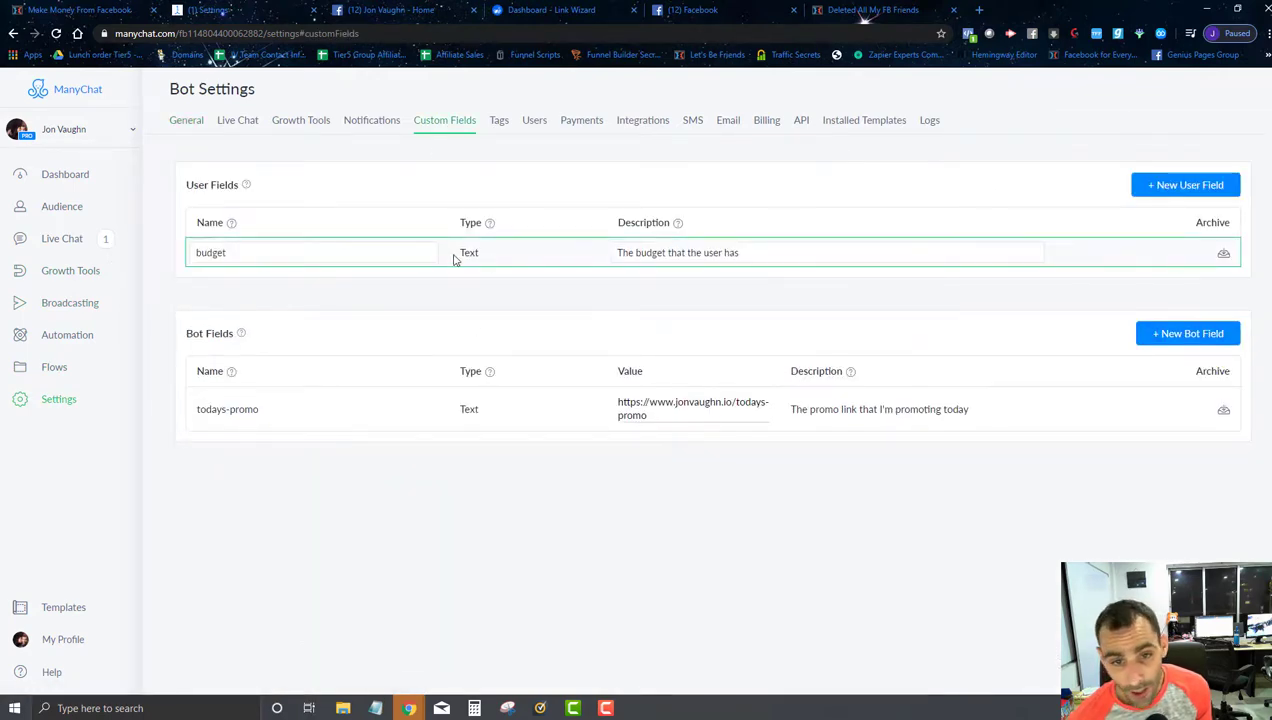
click(463, 309)
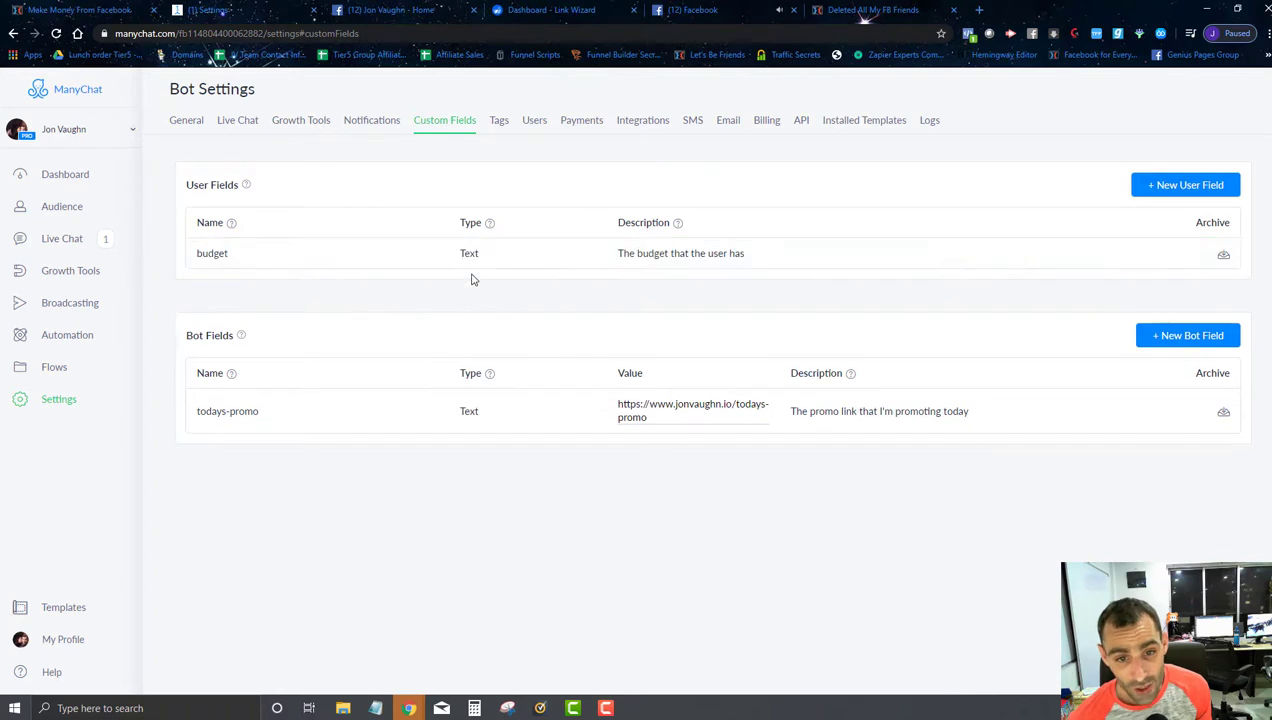
- Create a Number user field named "wife-budget" with the description "for demo wife budget"
click(1183, 185)
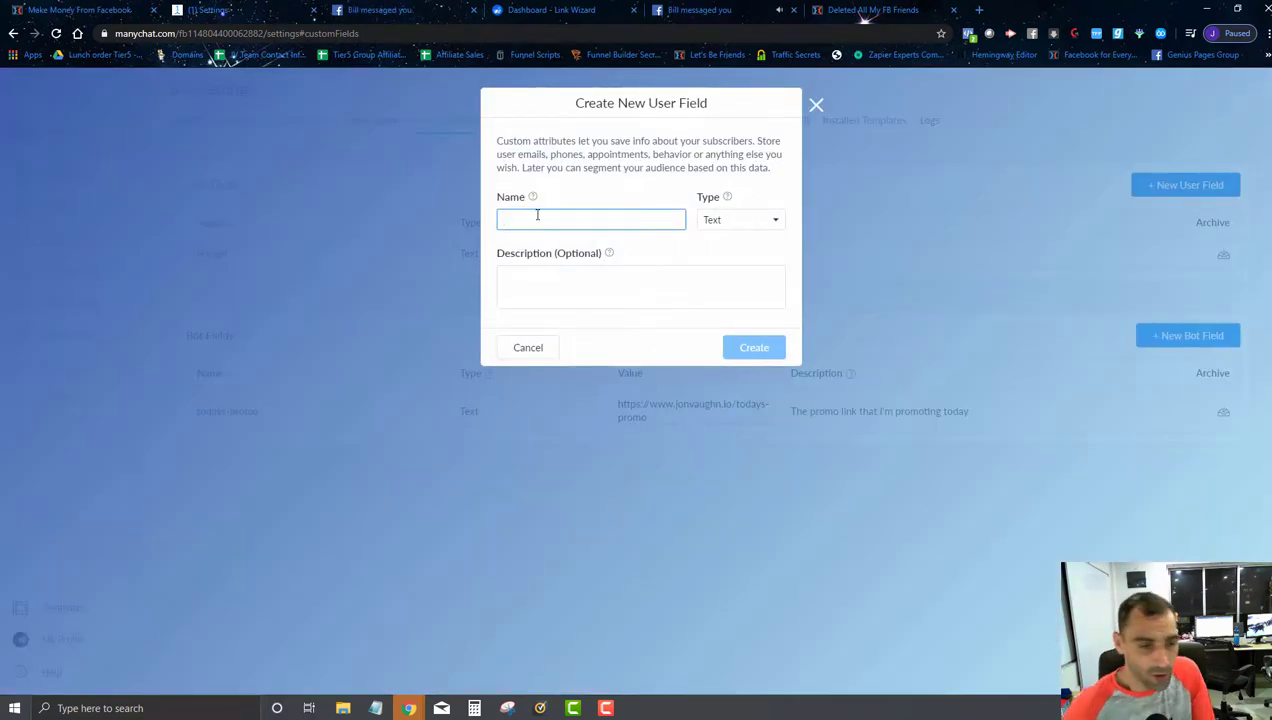
text(wife-d)
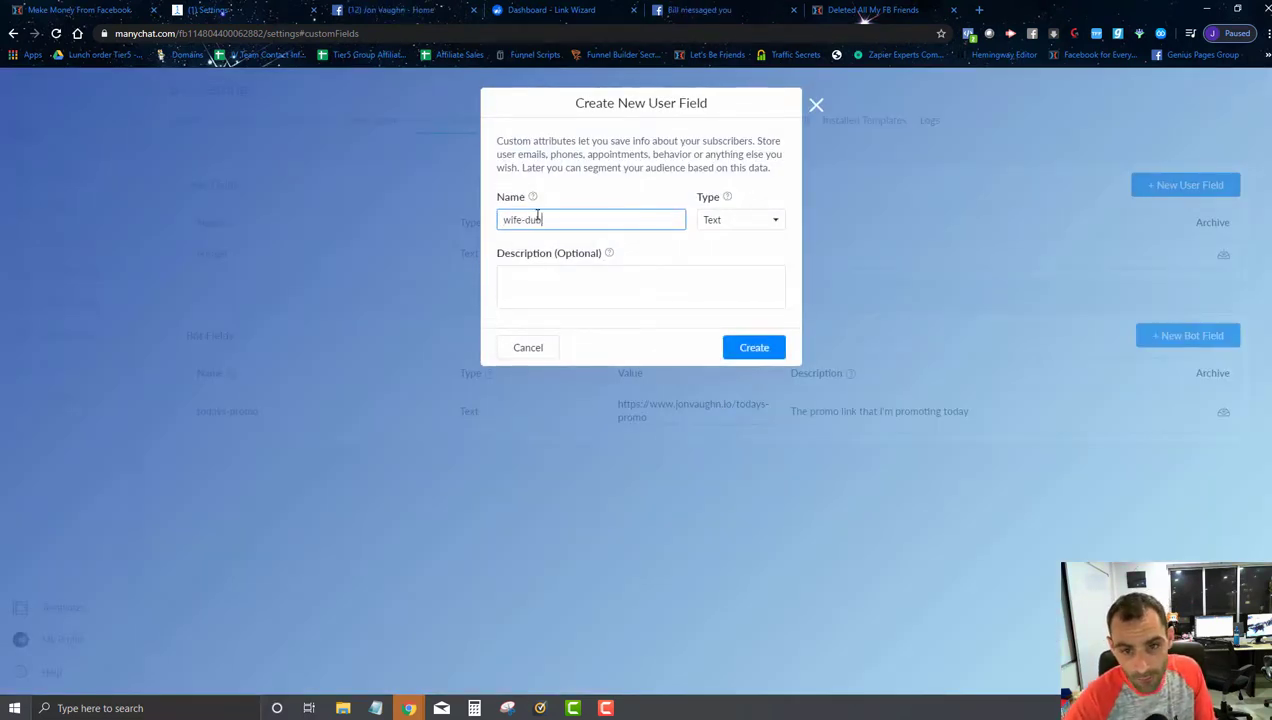
key(BackSpace)
text(budget)
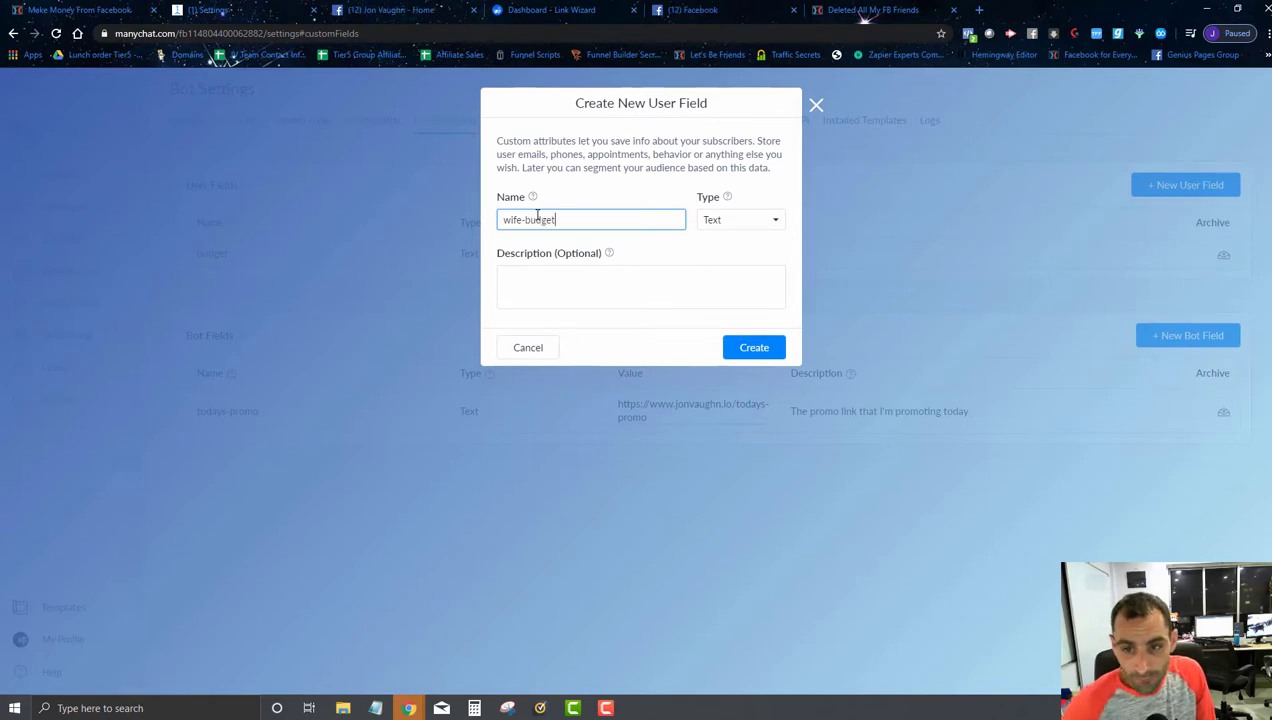
click(727, 226)
click(724, 249)
click(561, 287)
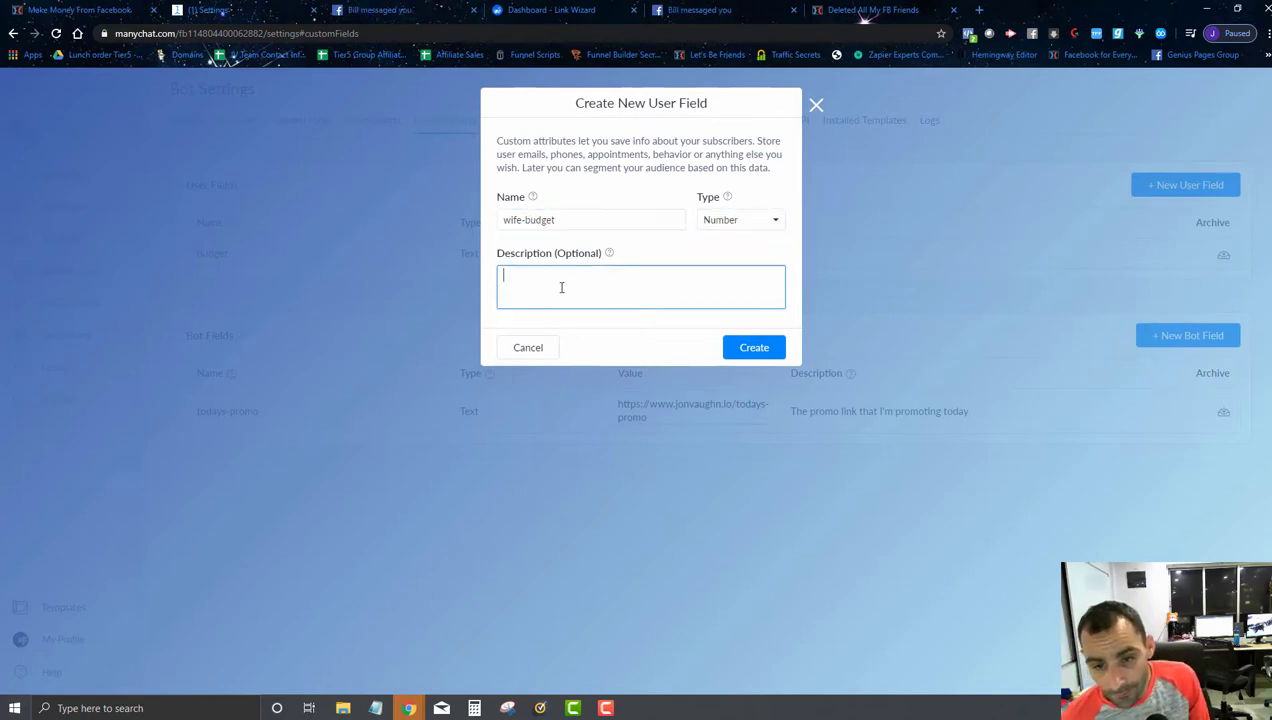
text(for d)
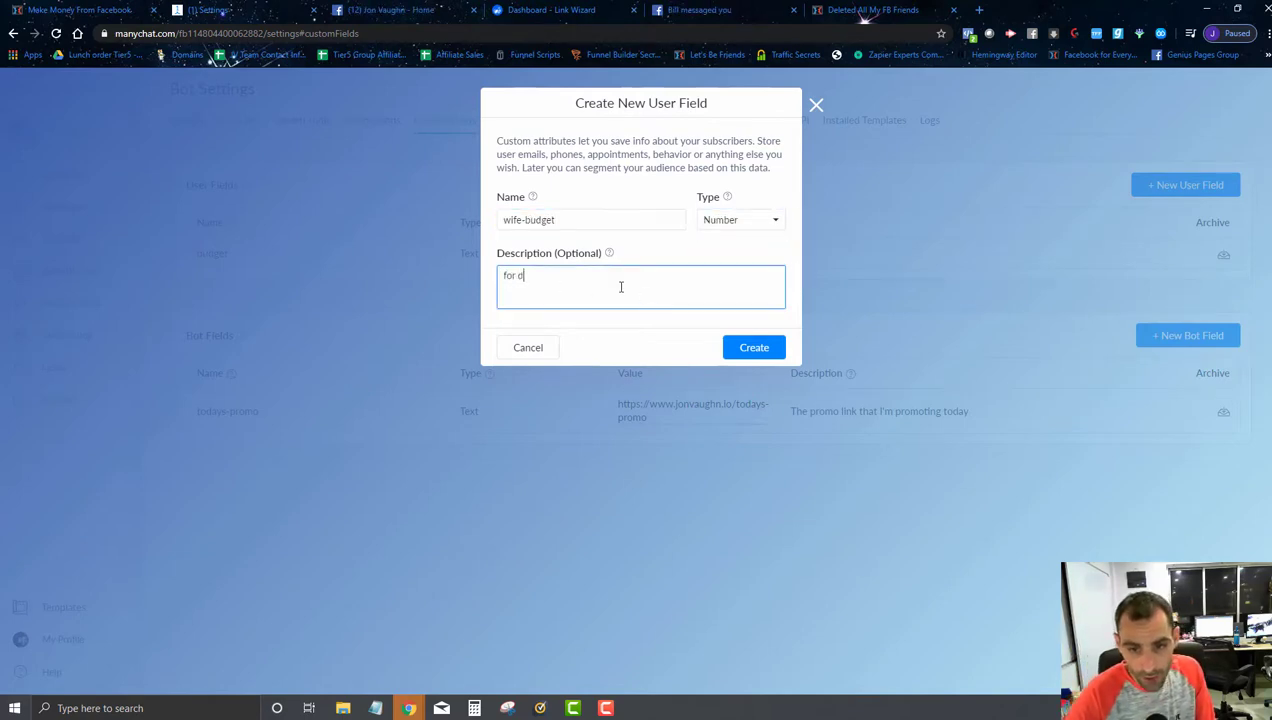
text(emo wife budget)
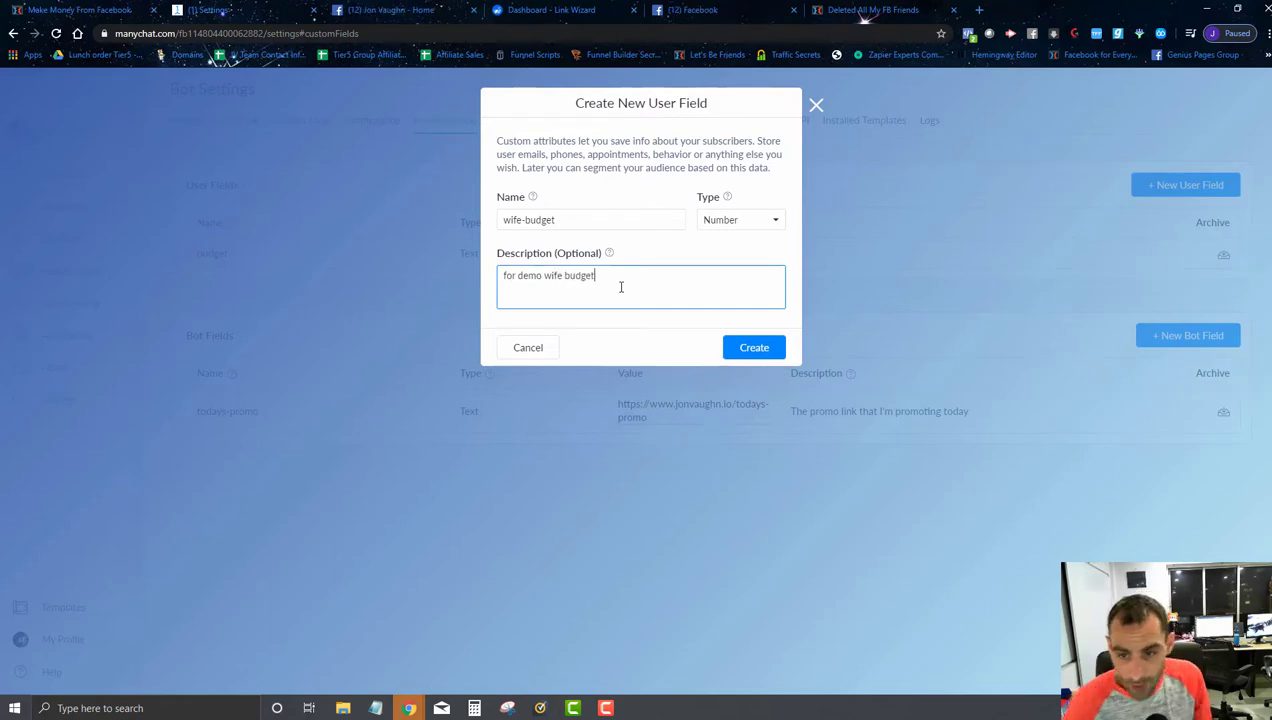
click(770, 352)
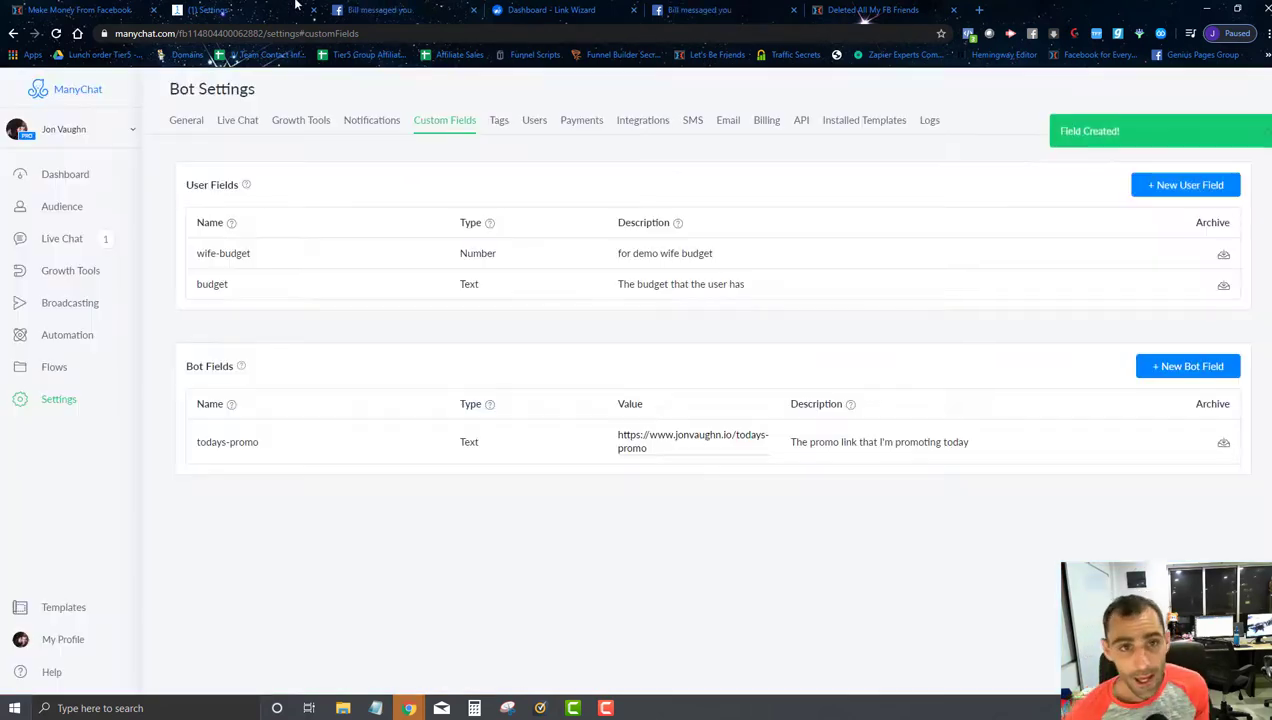
- Open the Learning About Flows flow for editing
click(52, 366)
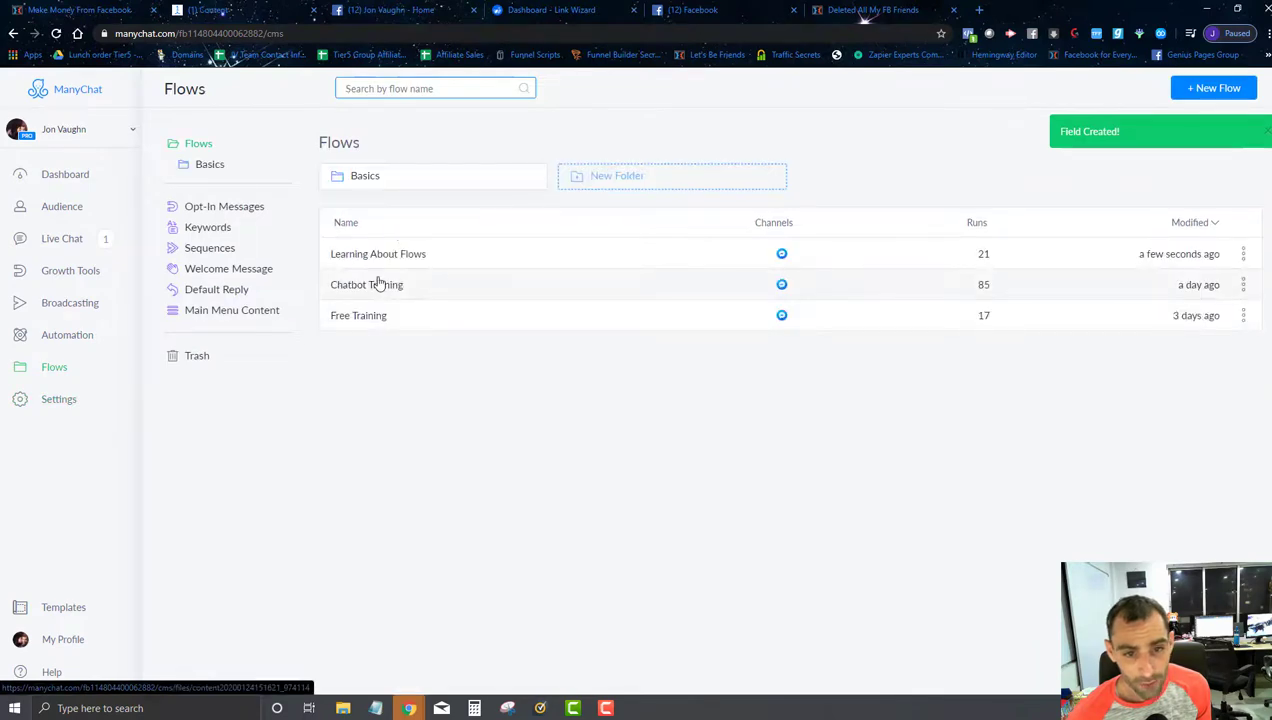
click(418, 254)
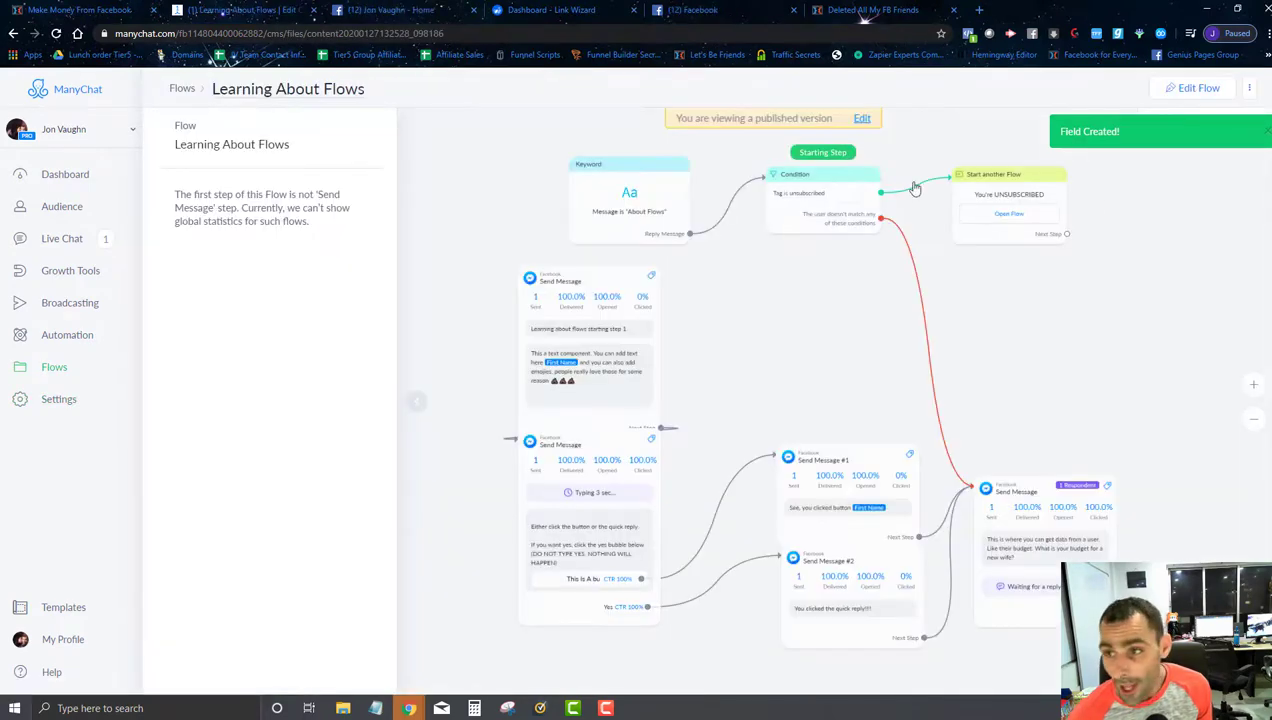
click(1187, 97)
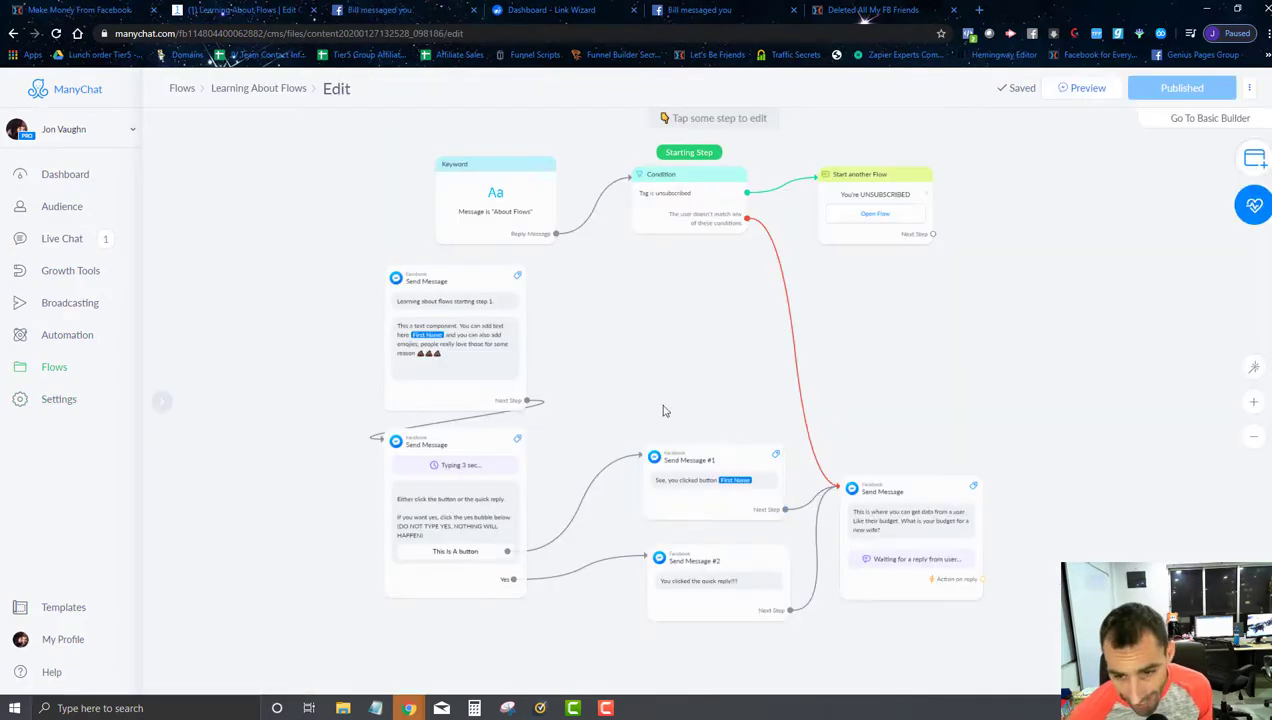
- Save the user's reply in the budget question's Send Message step to the "wife-budget" custom field
scroll(733, 403, up, 3)
drag(733, 403, 400, 99)
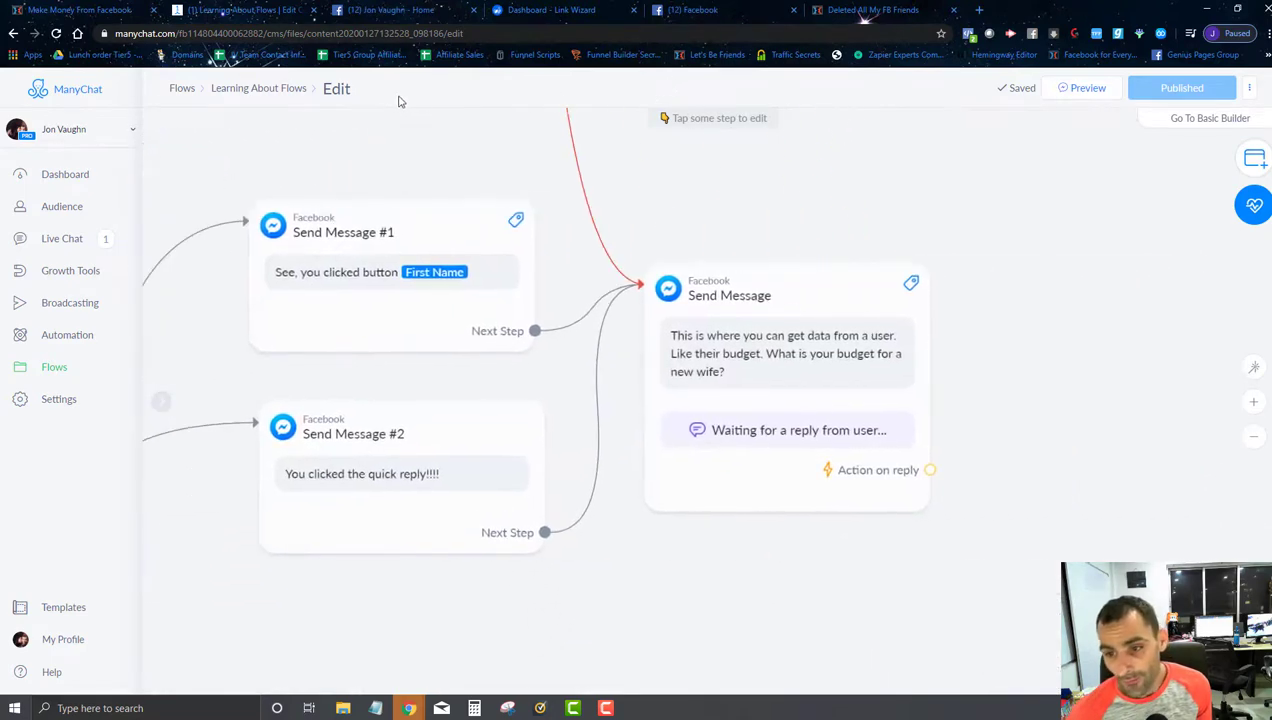
click(765, 430)
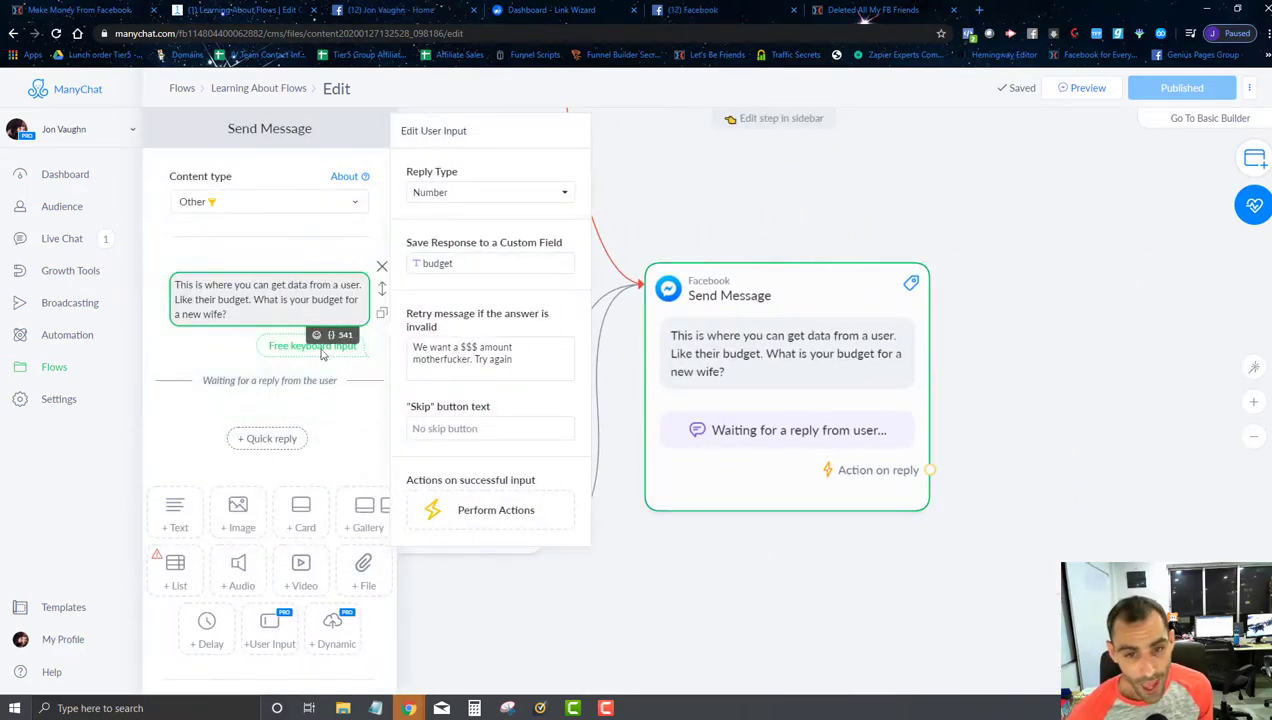
click(466, 265)
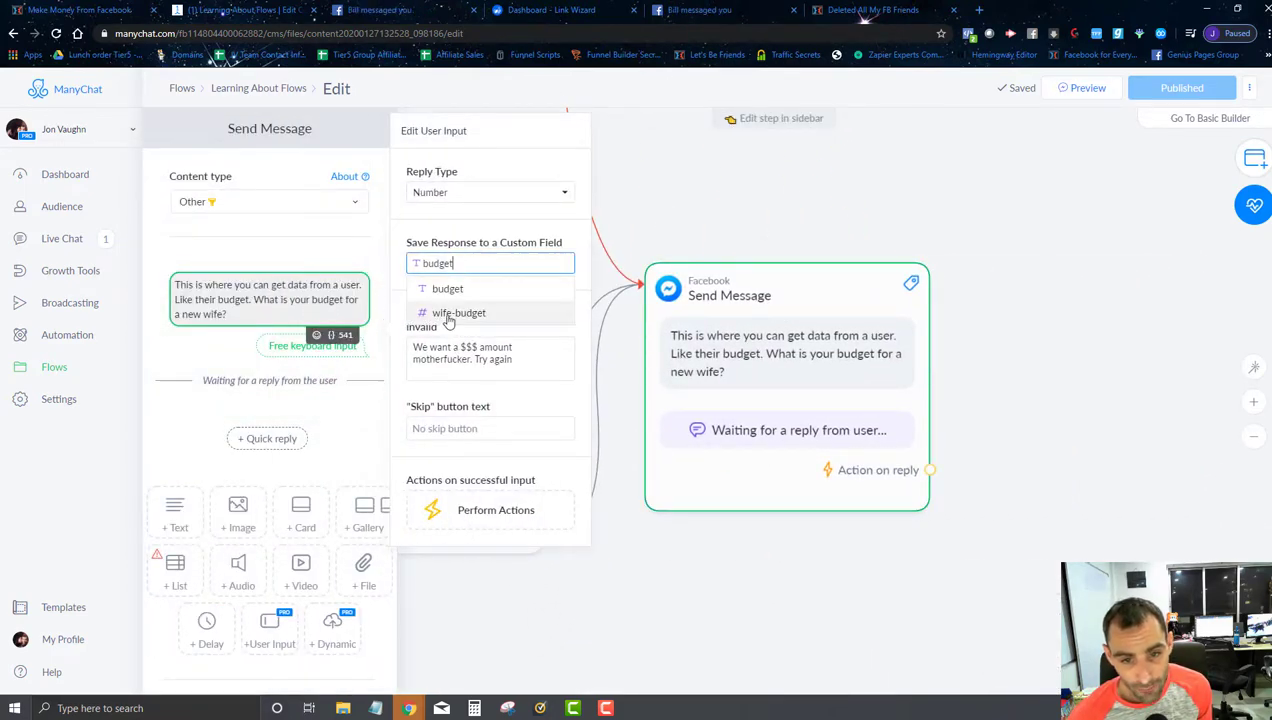
click(470, 310)
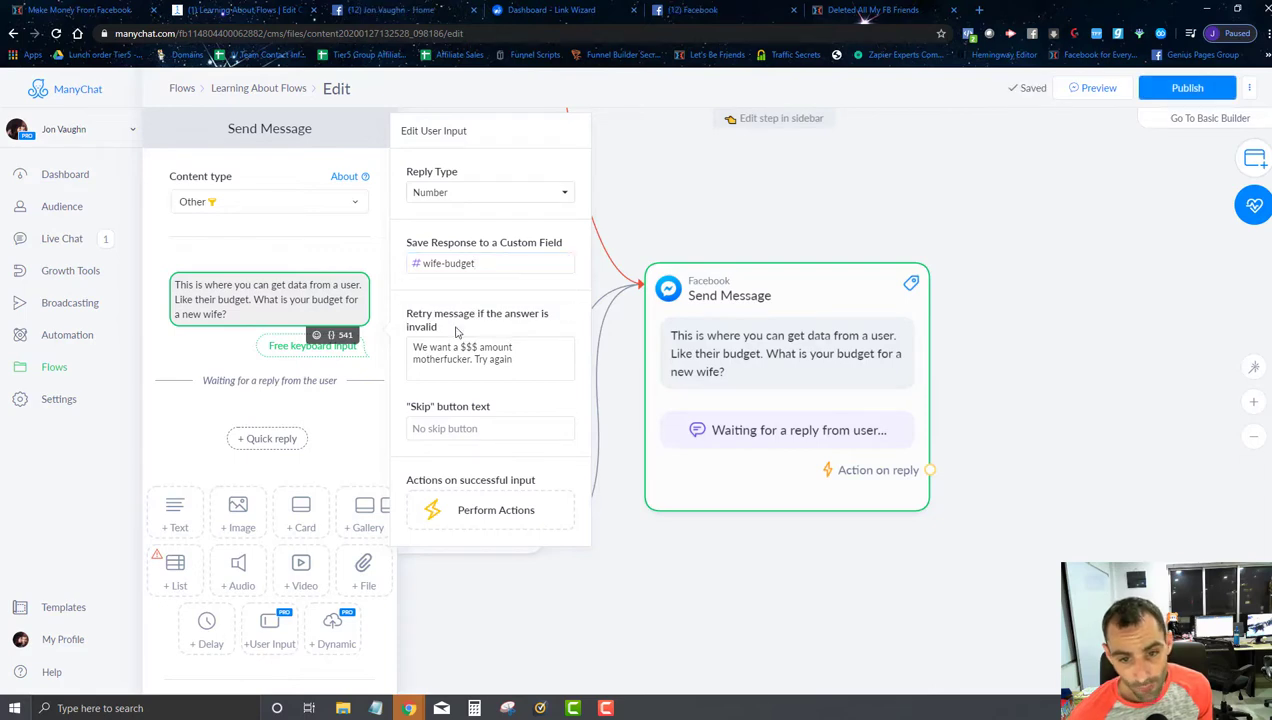
click(876, 533)
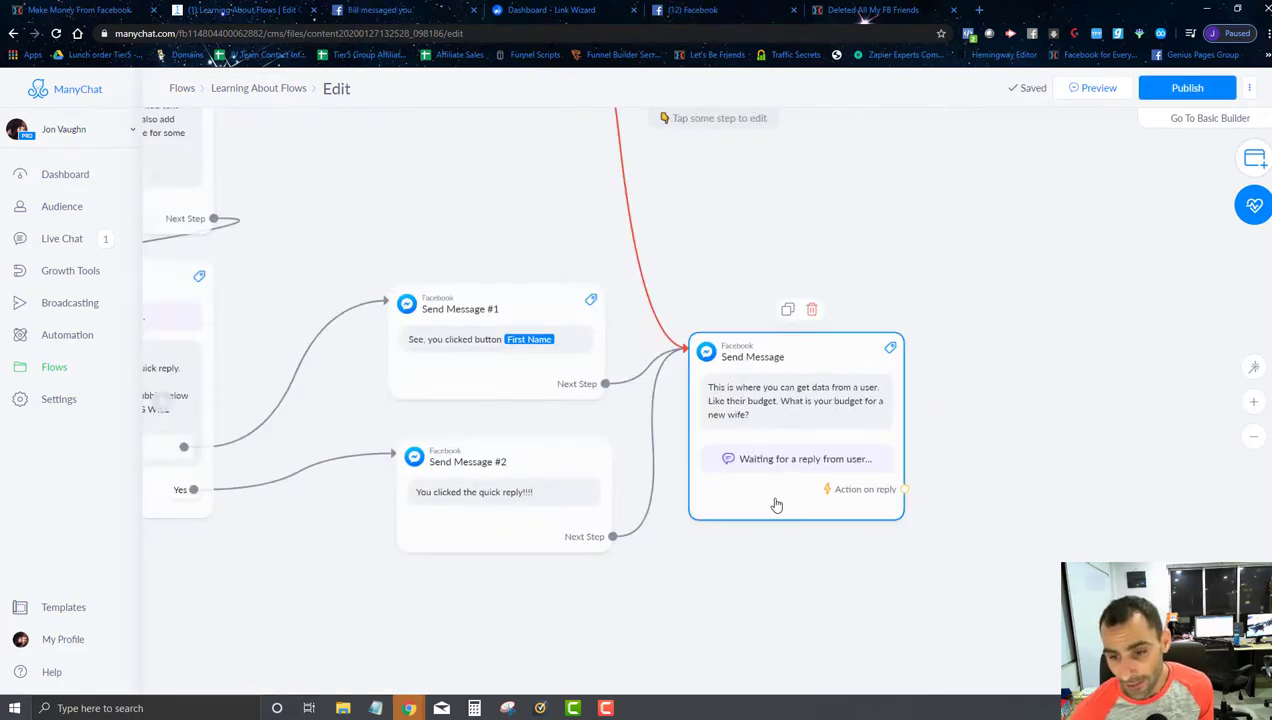
- Make the budget question's Send Message step continue to another step and connect it to a new Condition step
mouse_move(775, 501)
mouse_down()
mouse_move(656, 440)
mouse_move(781, 515)
mouse_up()
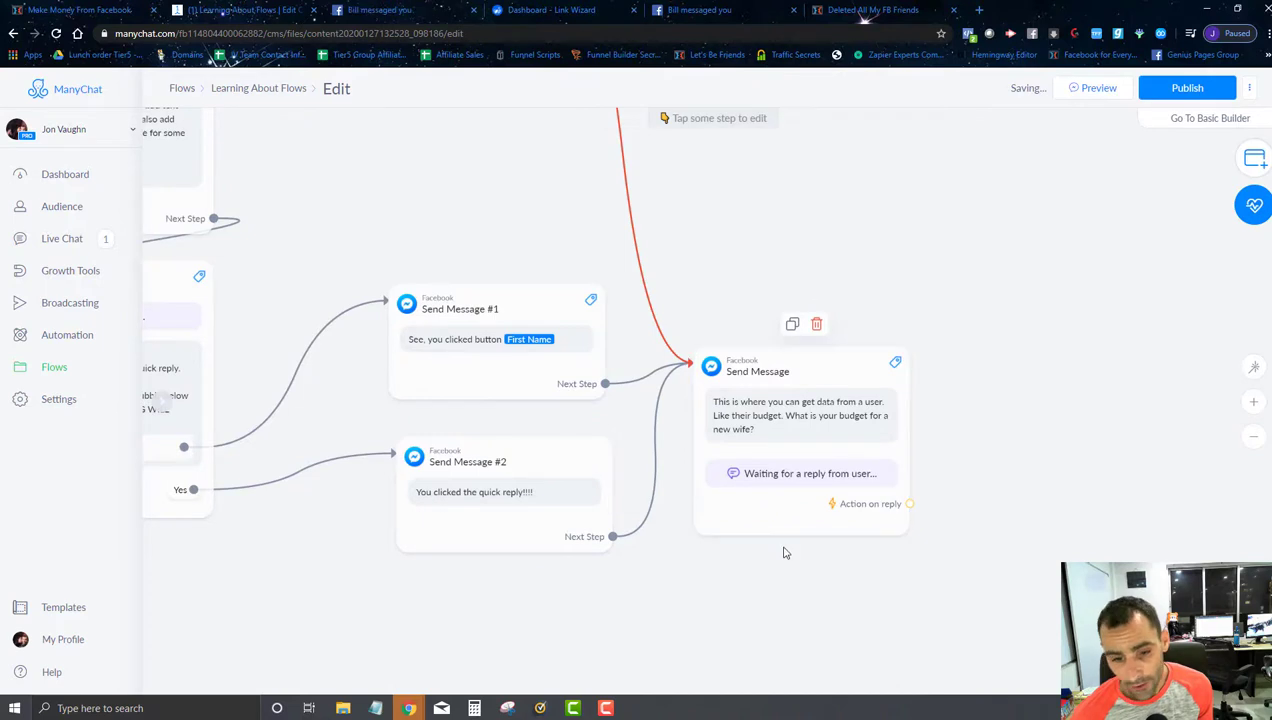
click(893, 530)
scroll(204, 655, down, 1)
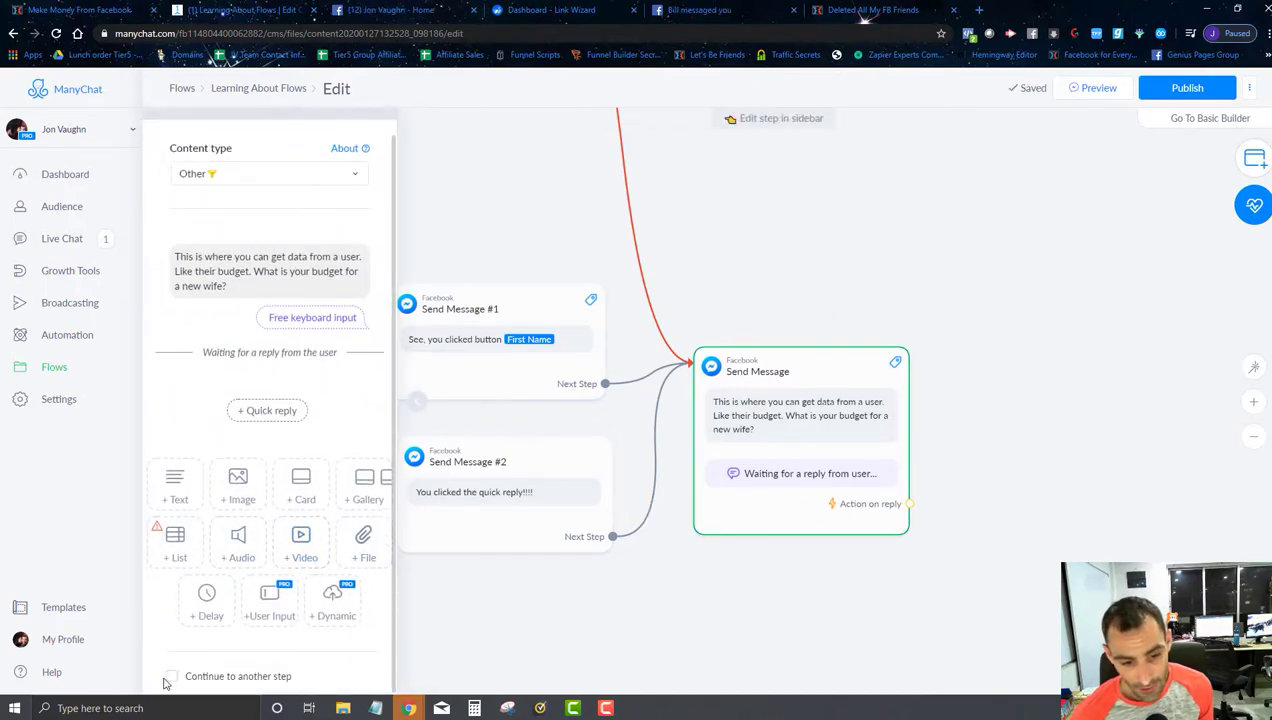
click(172, 676)
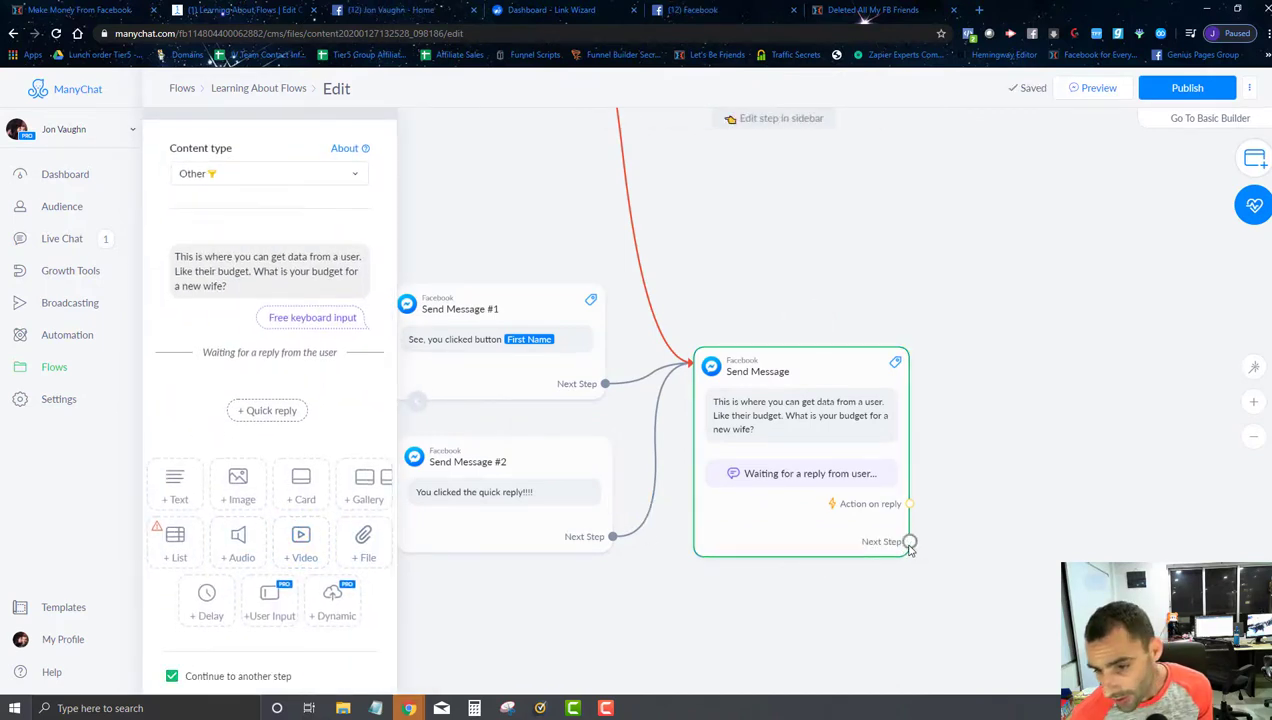
drag(909, 541, 990, 381)
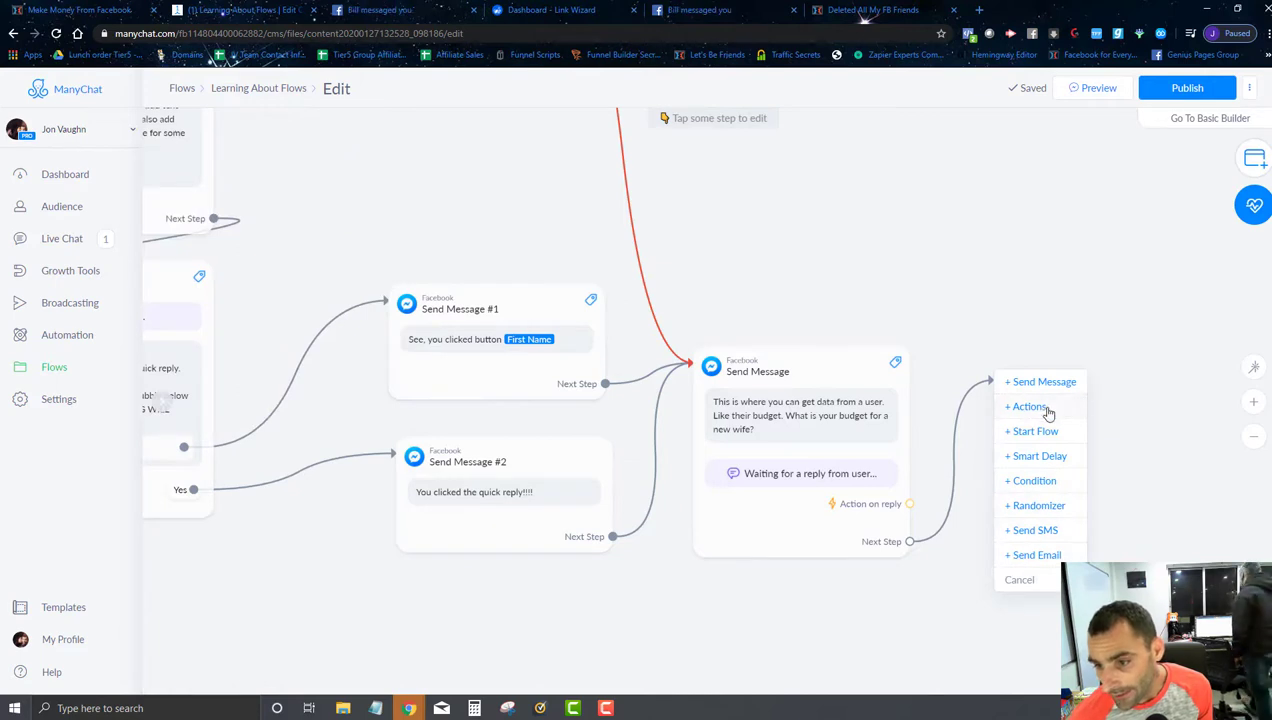
click(1038, 482)
- Set the new Condition step to check that "wife-budget" is less than or equal to 100
click(240, 216)
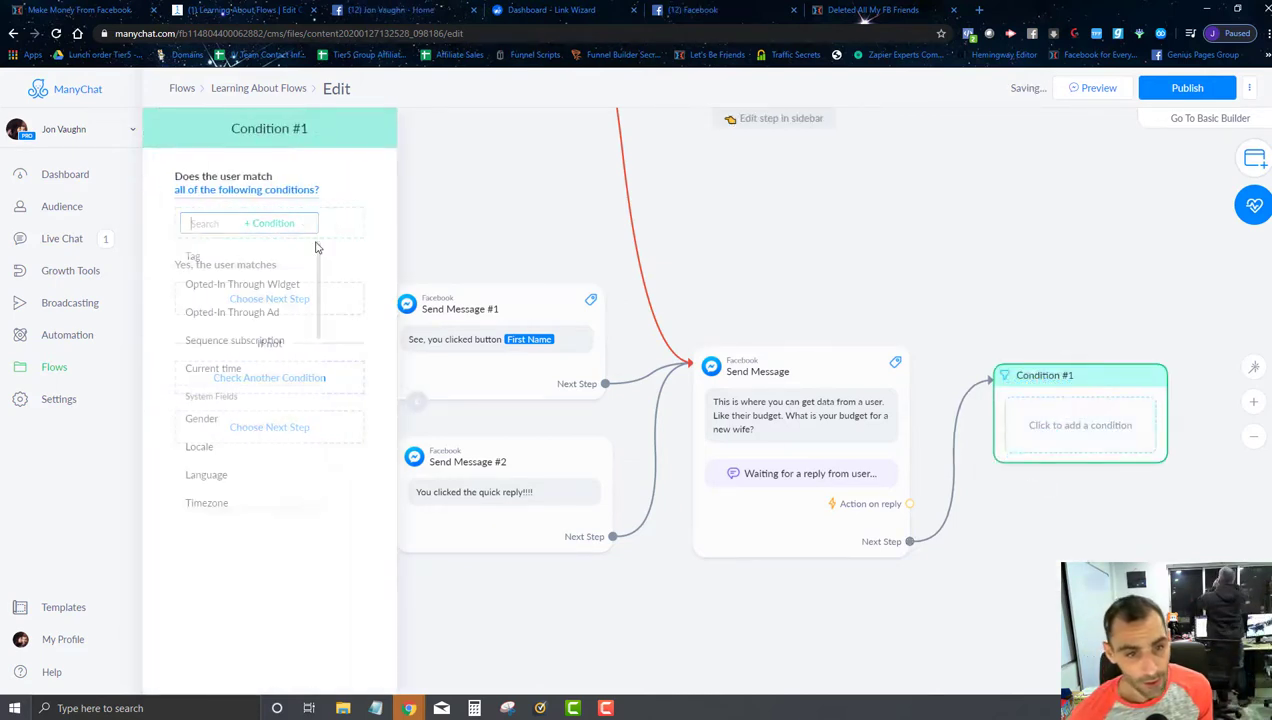
scroll(250, 360, down, 5)
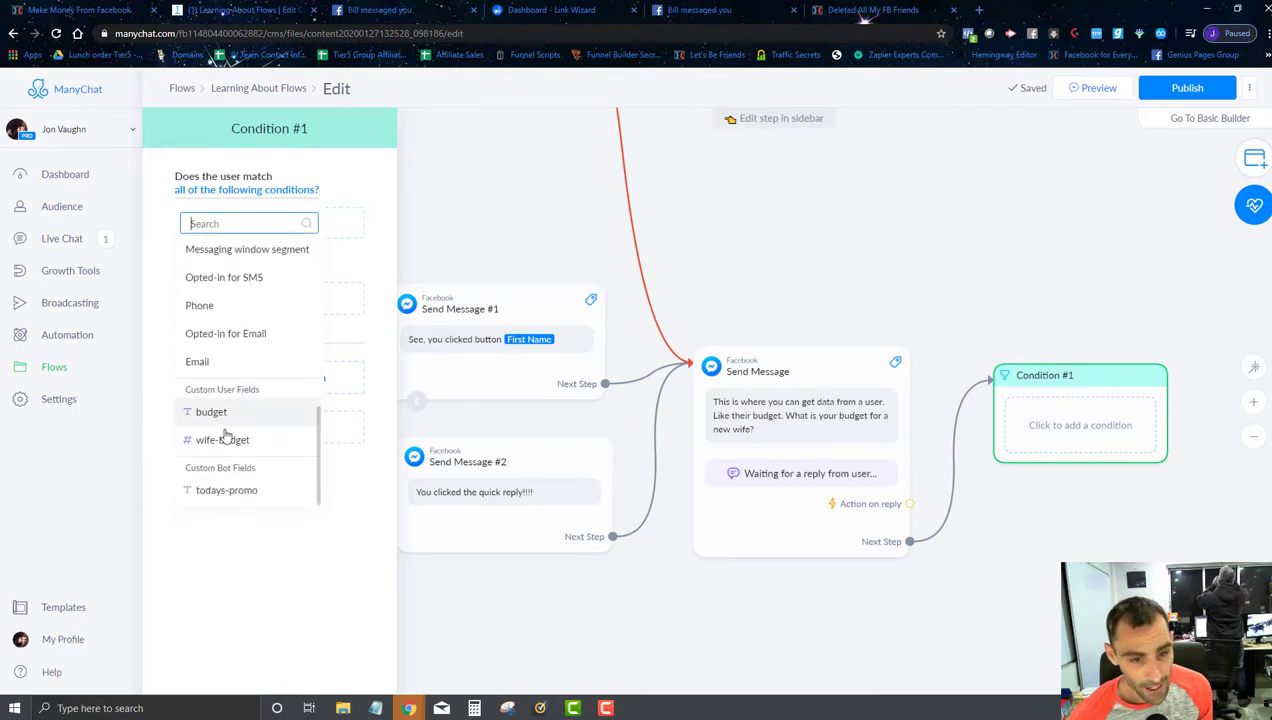
click(205, 440)
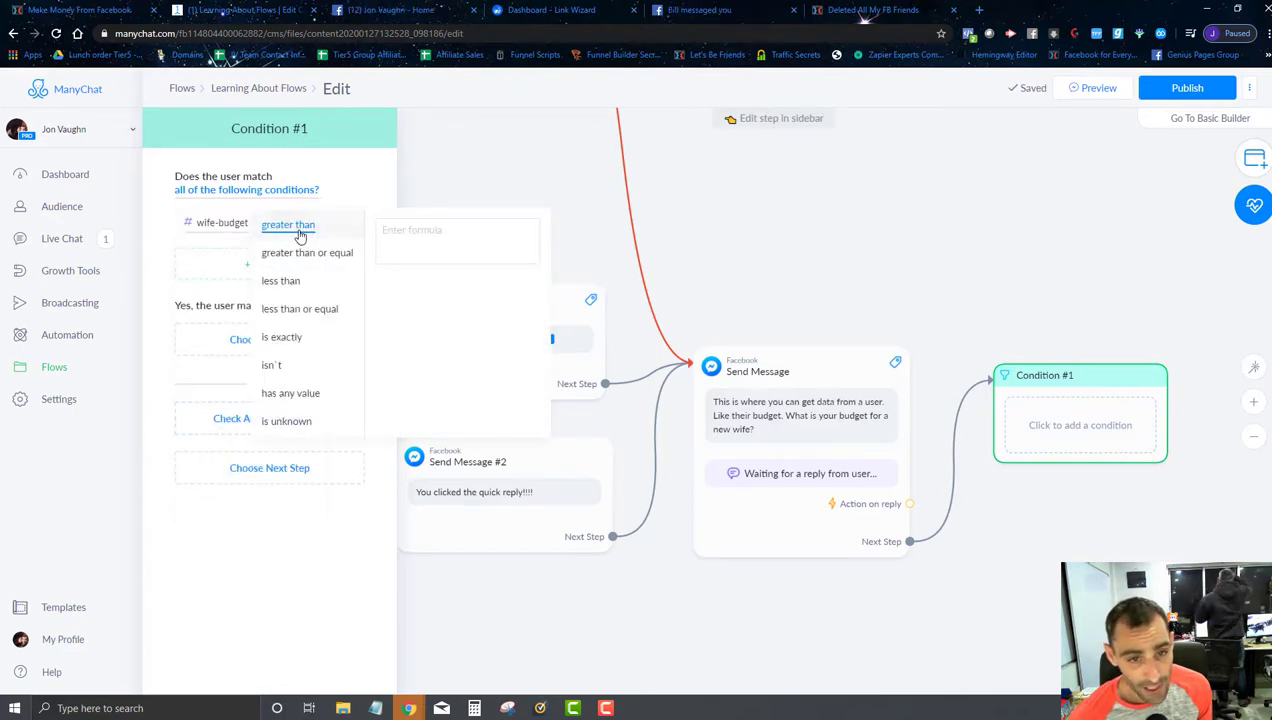
click(300, 310)
click(414, 234)
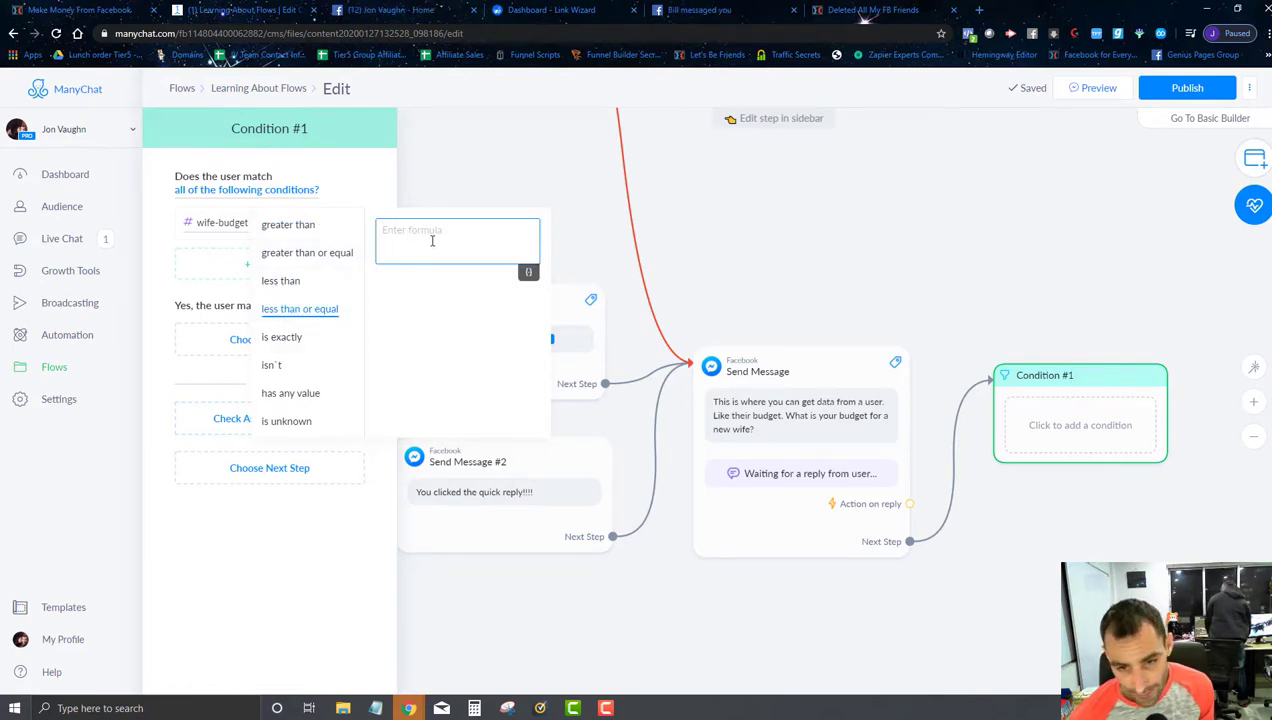
text(100)
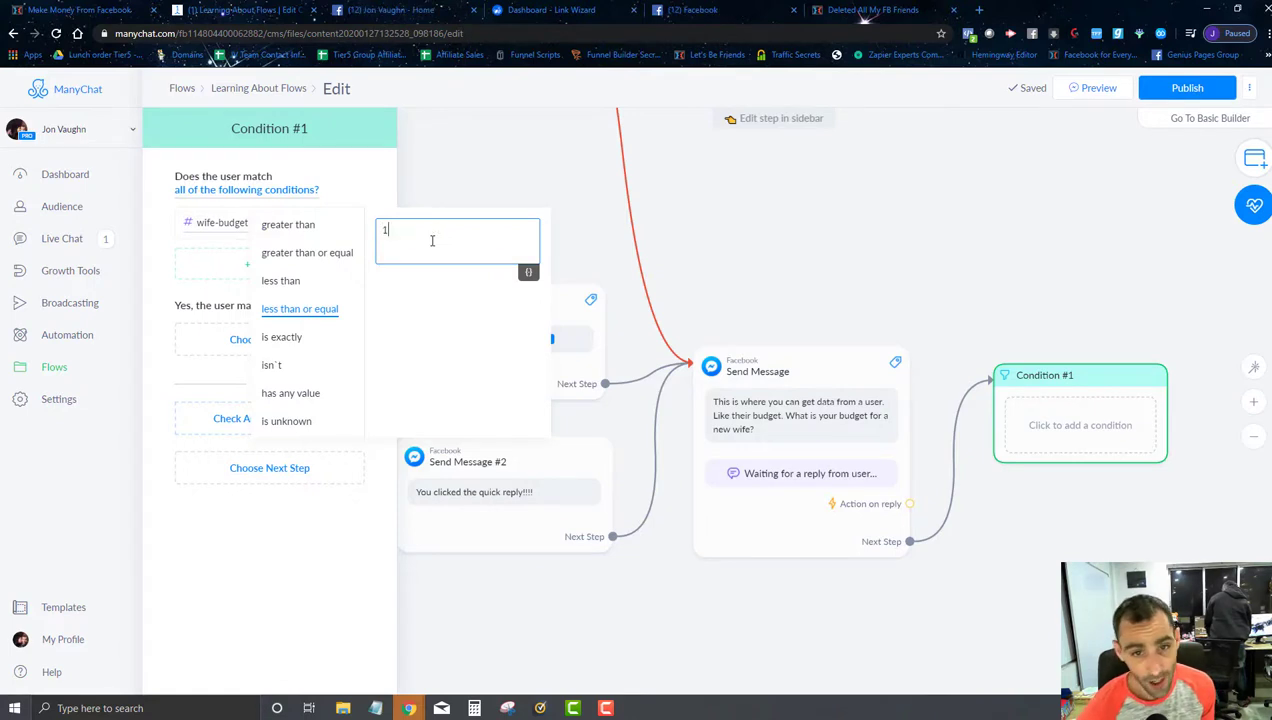
click(565, 203)
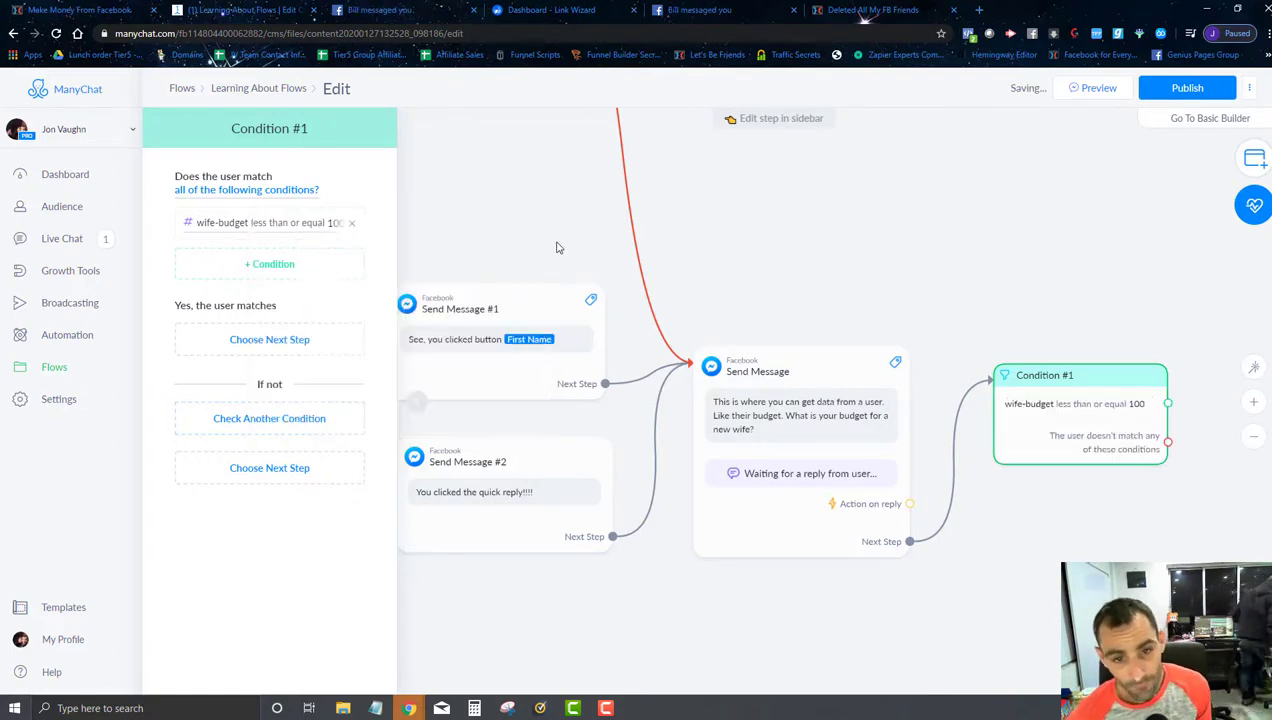
- Connect a new Send Message step to each outcome of the wife-budget condition, matching and not matching
drag(1108, 545, 836, 452)
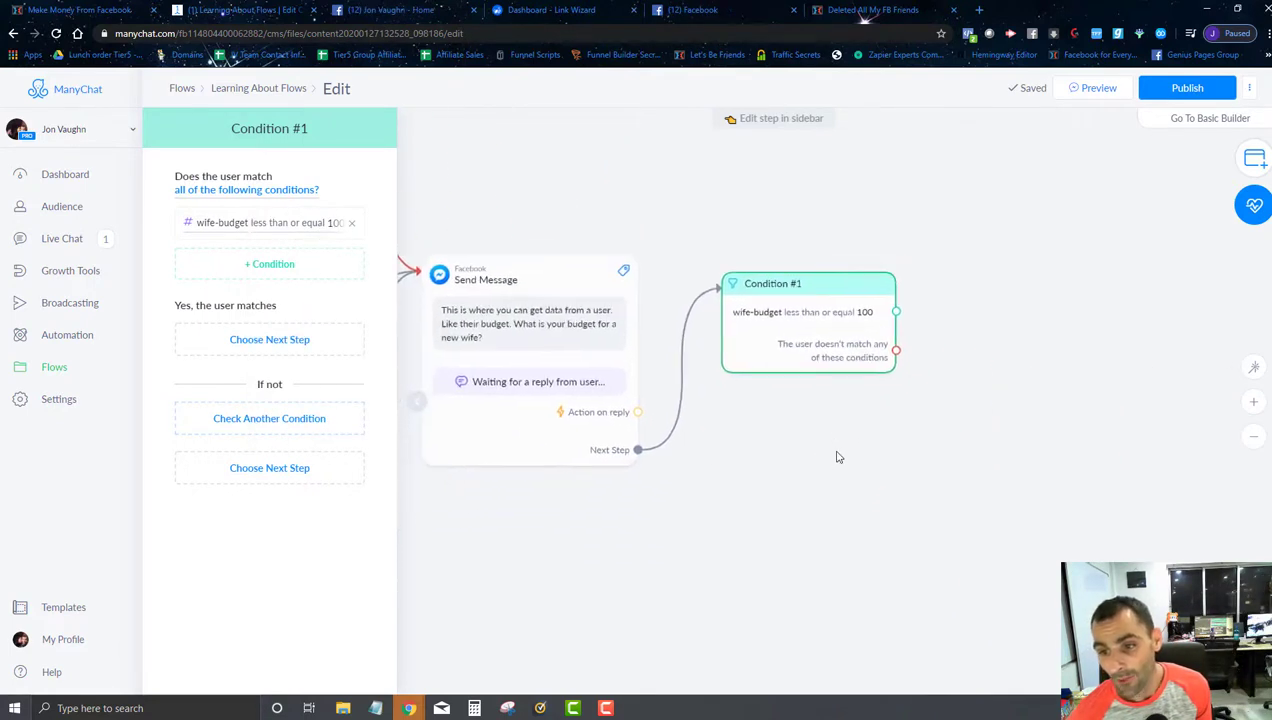
click(896, 311)
click(965, 254)
click(1010, 257)
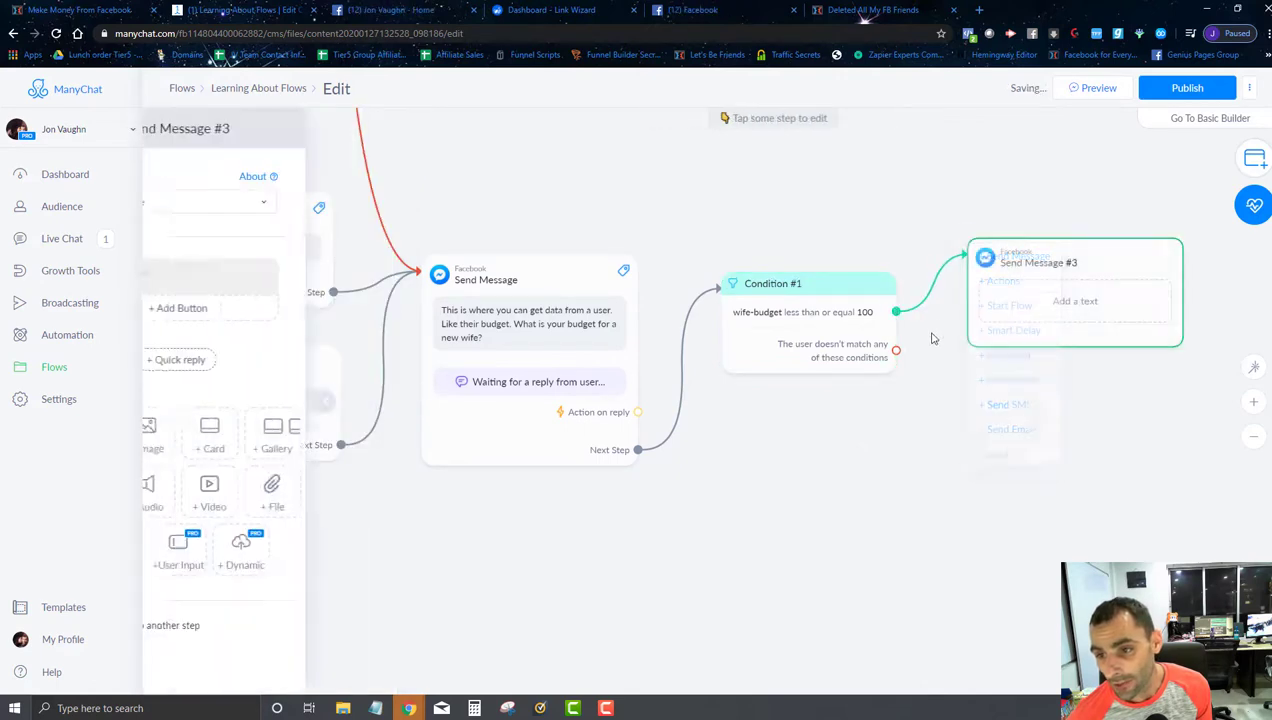
drag(896, 350, 1002, 406)
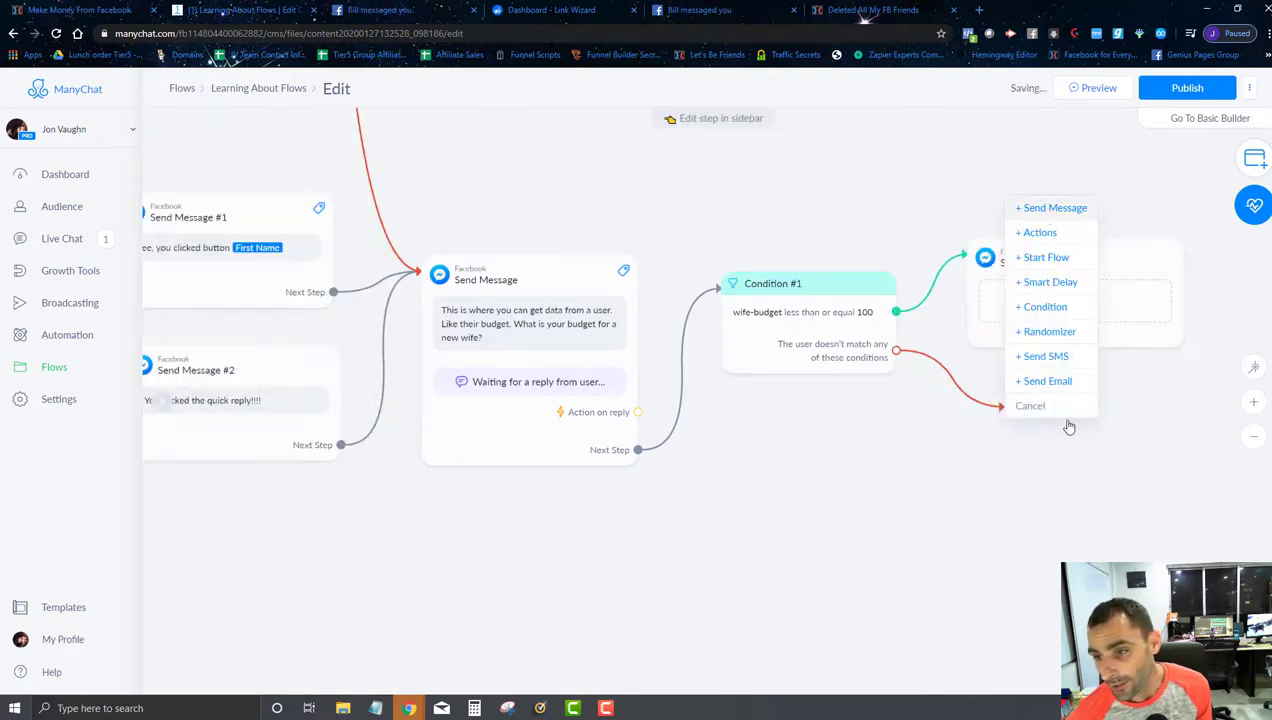
click(1051, 207)
- Make the non-matching branch's Send Message step continue to another step and connect it to a new Send Message step
scroll(823, 525, down, 5)
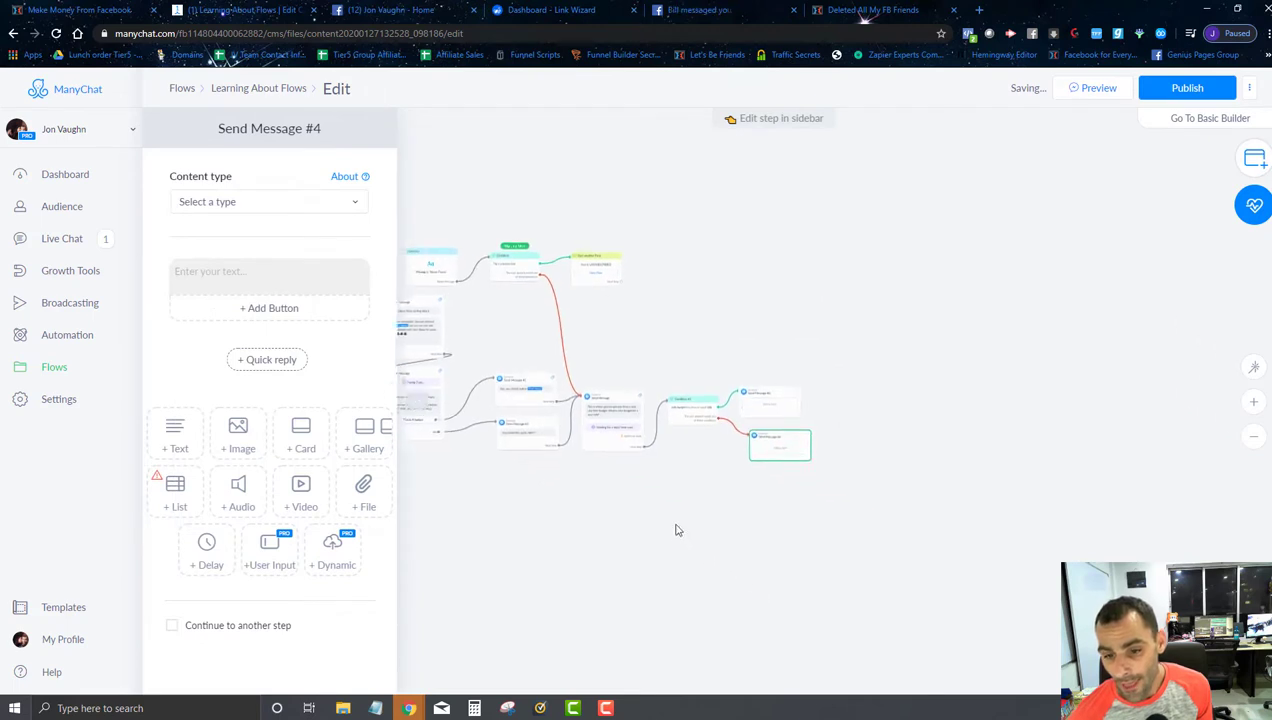
click(172, 626)
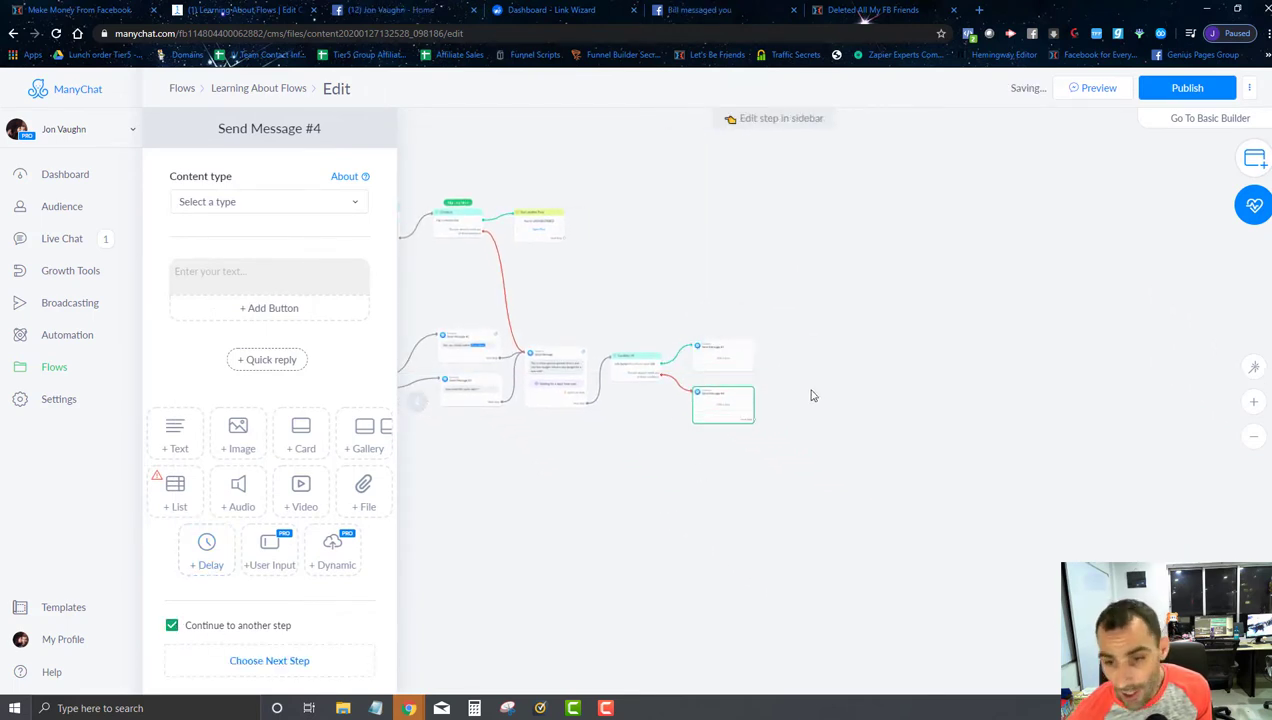
click(754, 416)
click(786, 391)
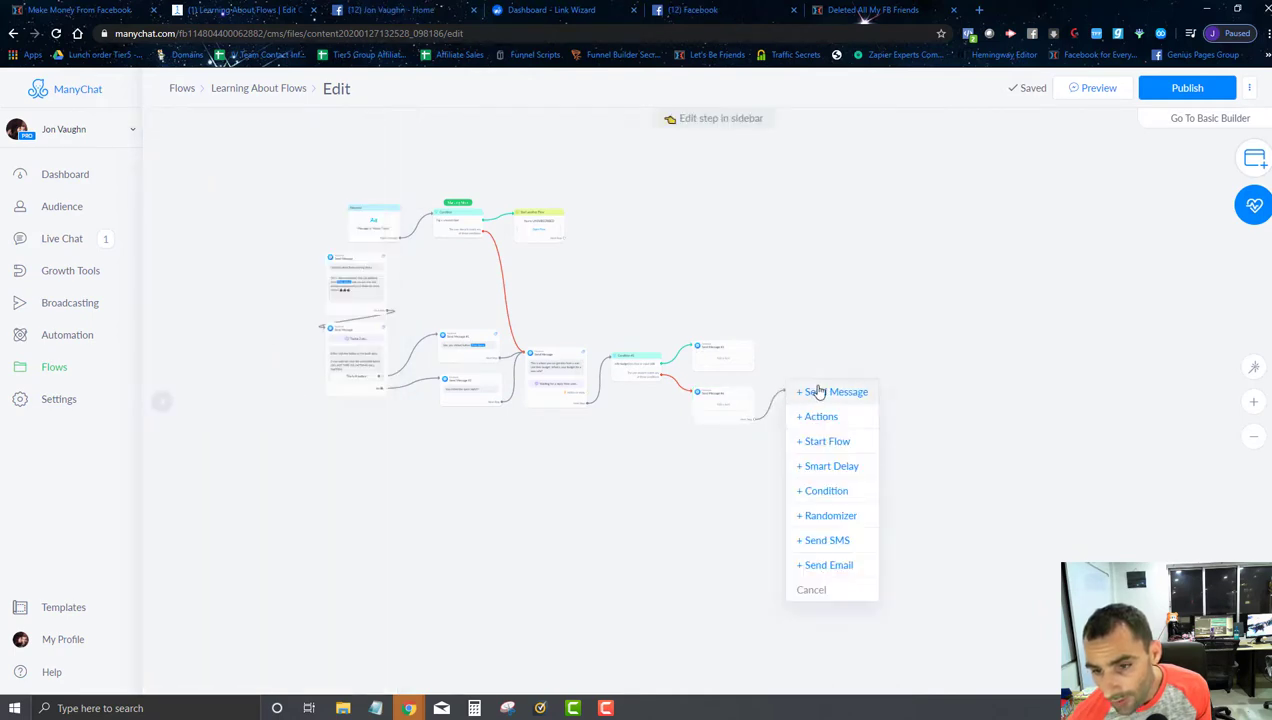
click(818, 393)
- Enter "Okay, good luck on your wife hunt." as the text of the new Send Message step
click(259, 265)
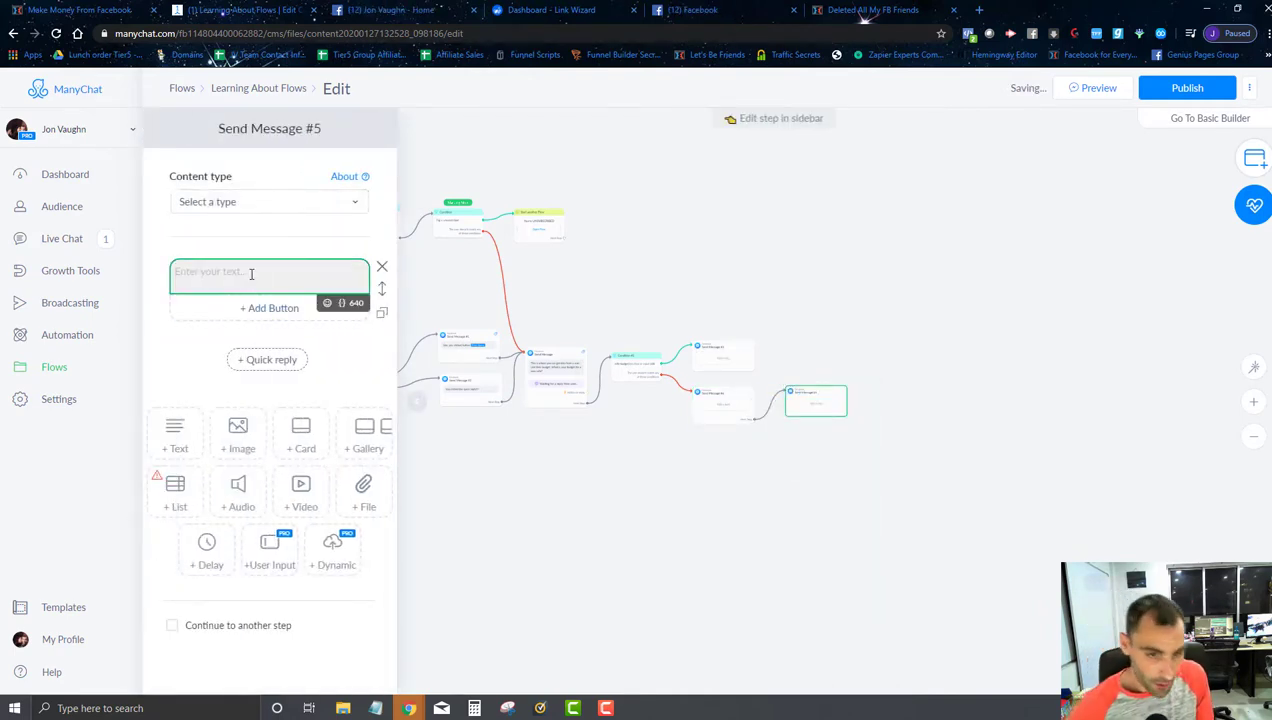
text(Okay, good luck on your)
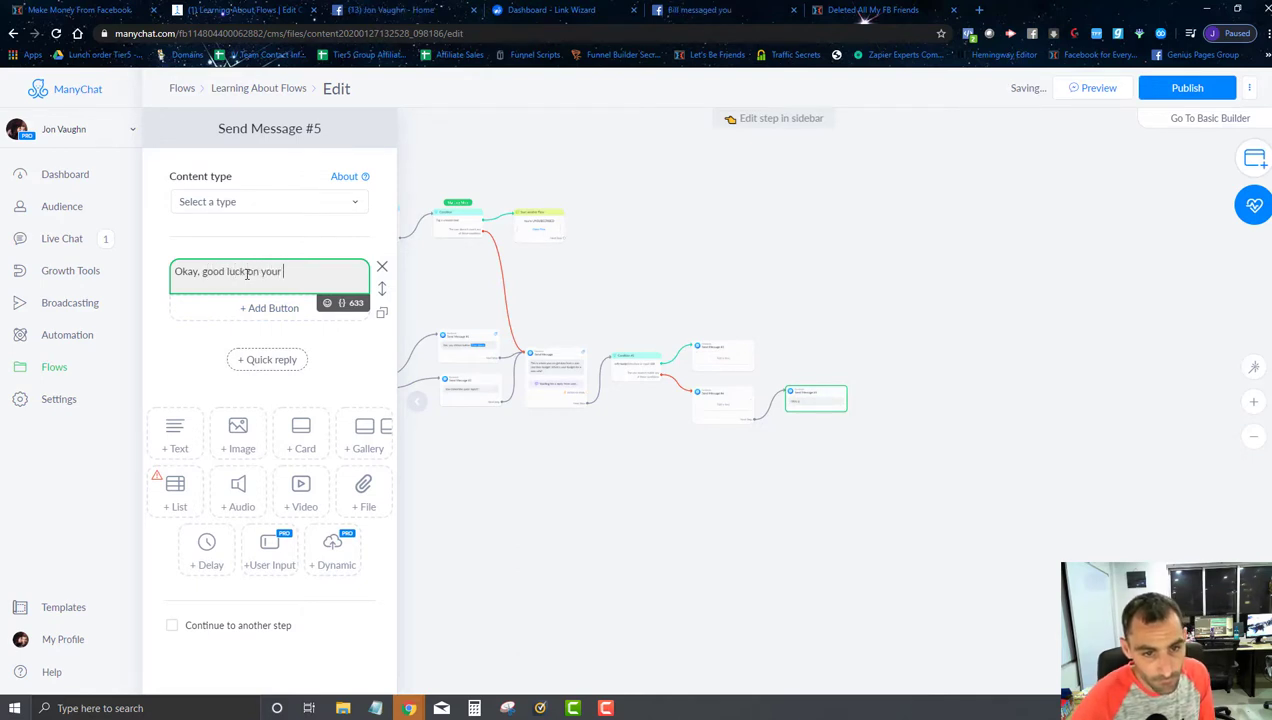
text( wife hunt.)
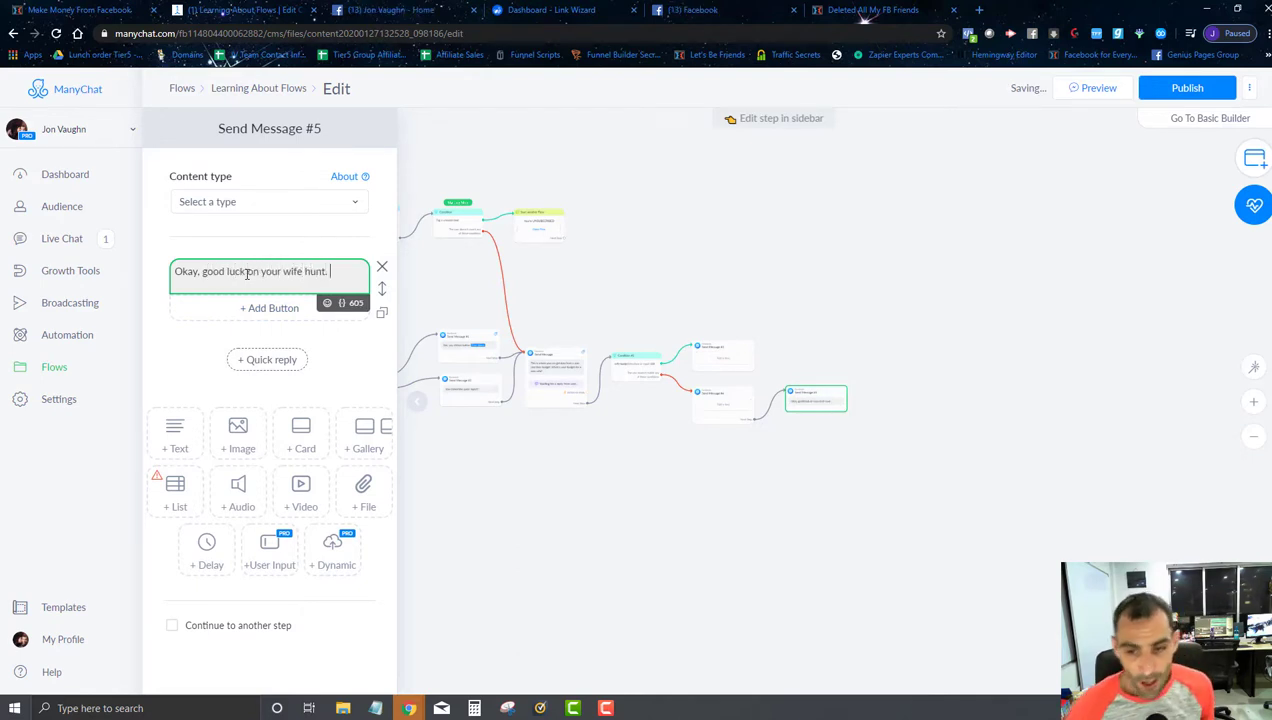
- Enter "HAHAHA you won't get a good wife for that budget." as the text of Send Message #3 on the matching branch
scroll(690, 400, up, 3)
click(760, 275)
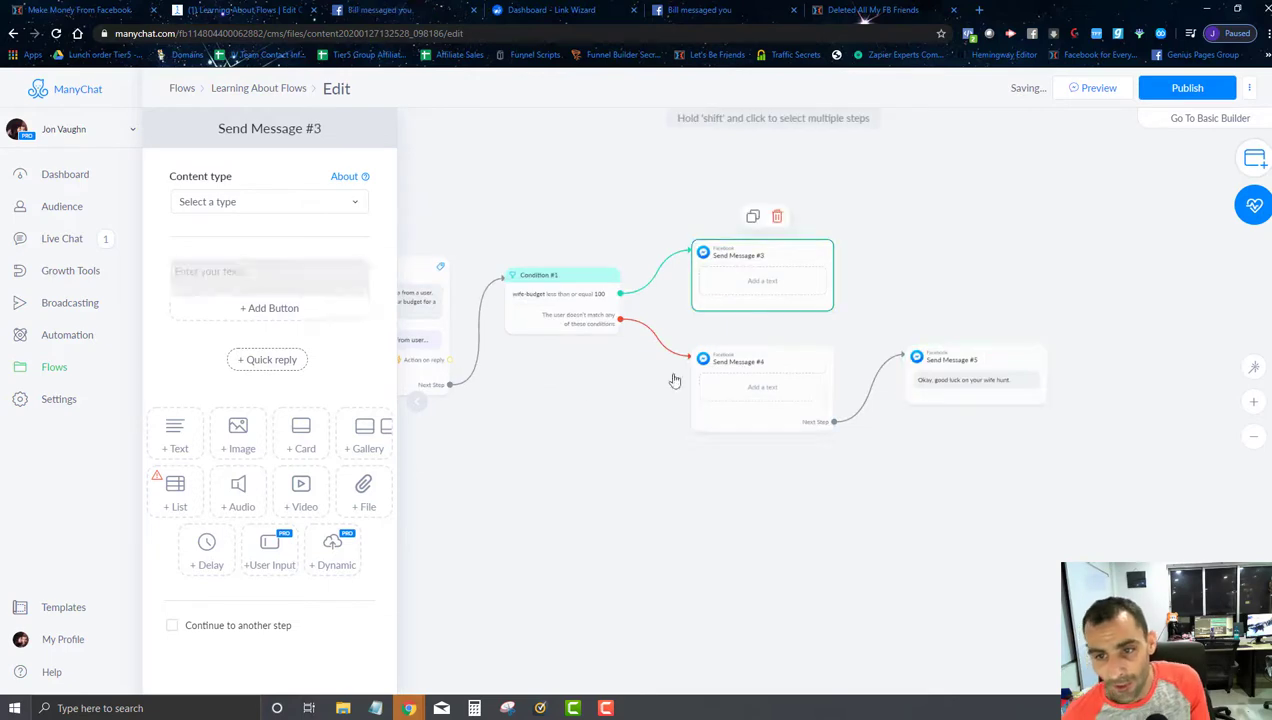
click(258, 277)
text(HA)
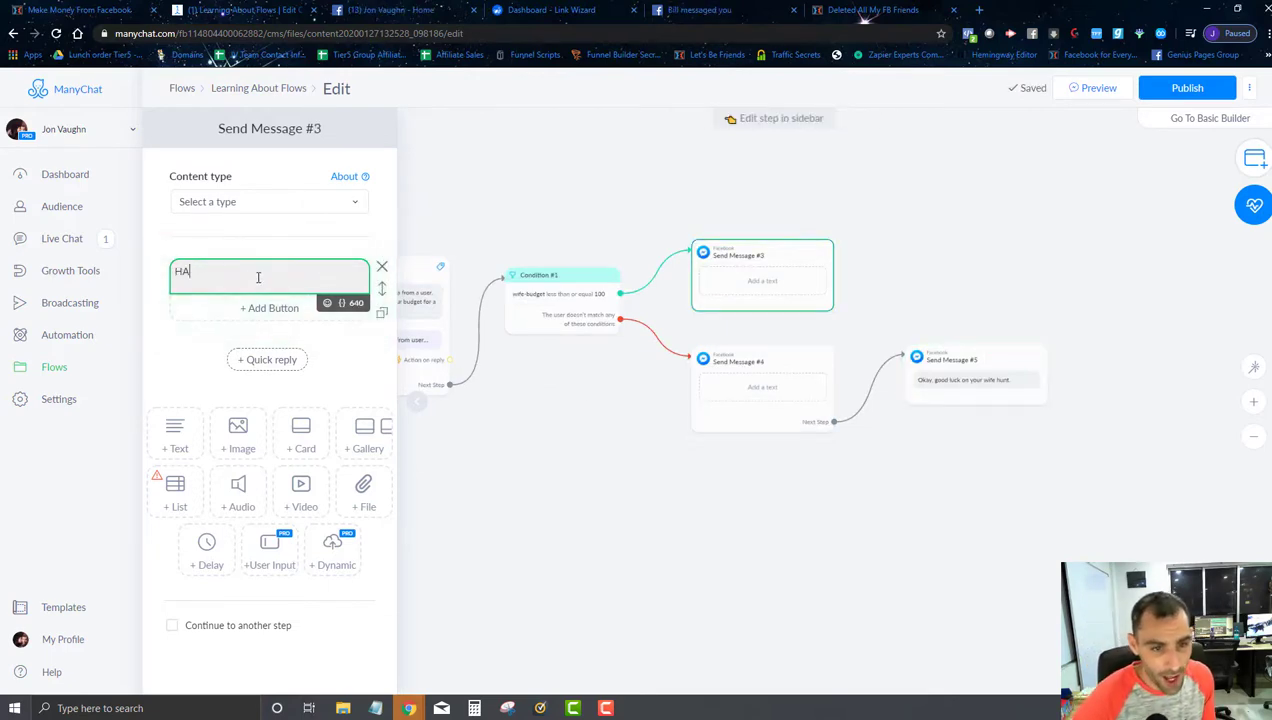
text(HAHA you won)
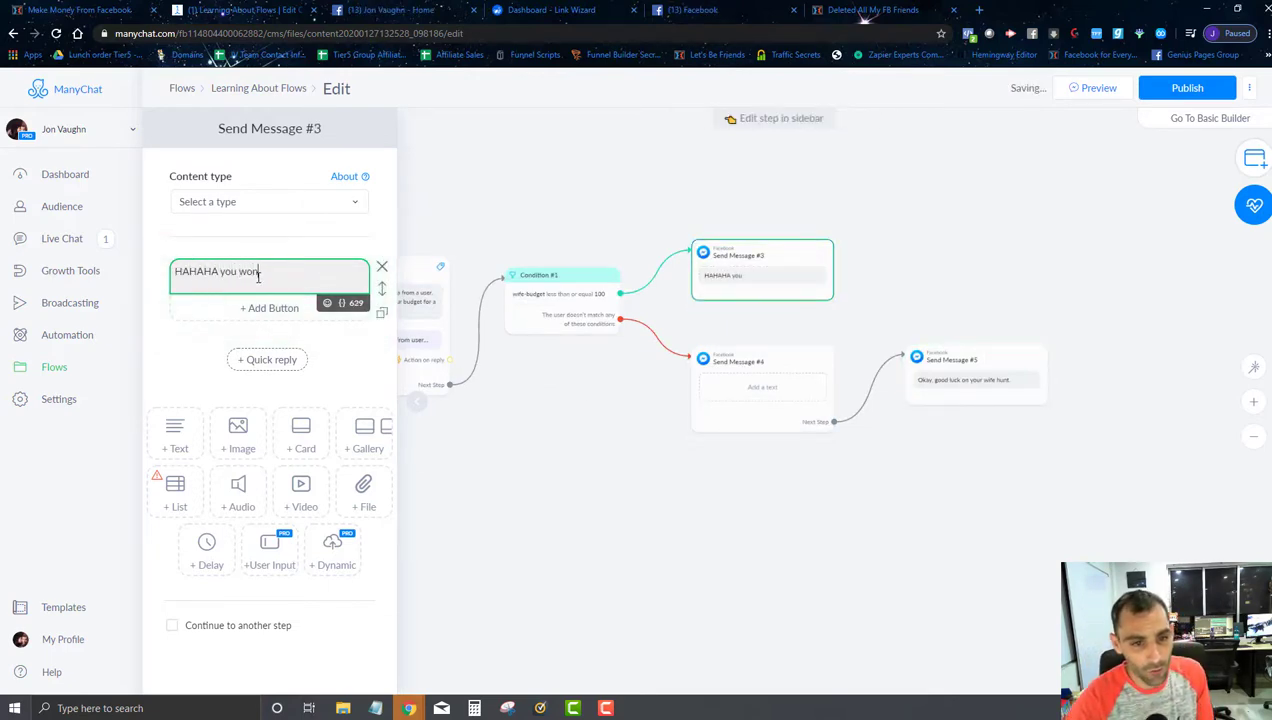
text('t get a d)
text(od )
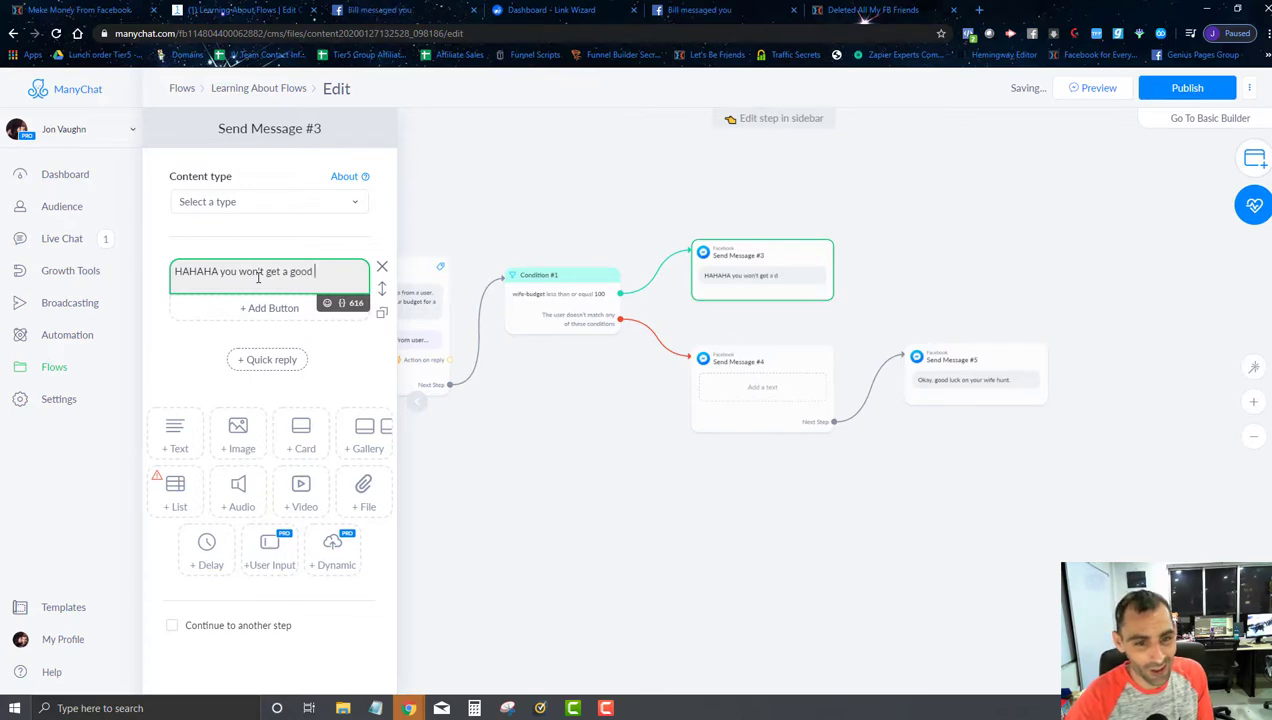
text(wife for that bu)
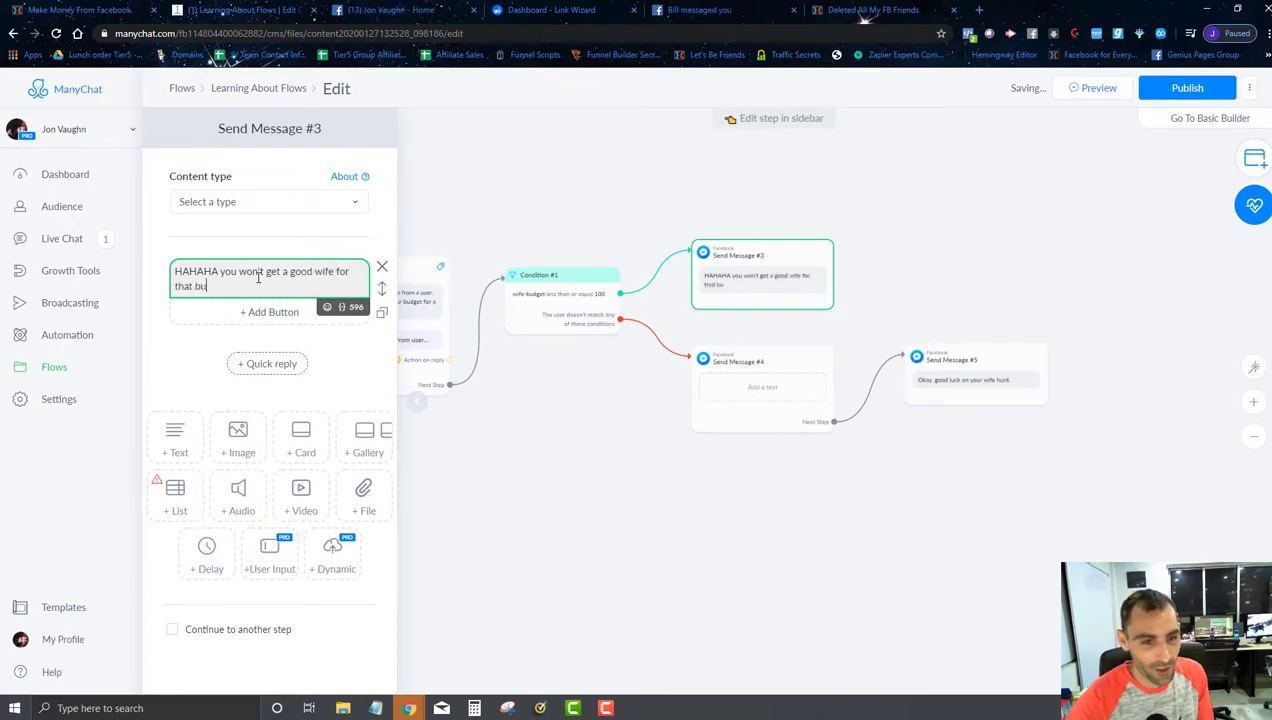
text(dget.)
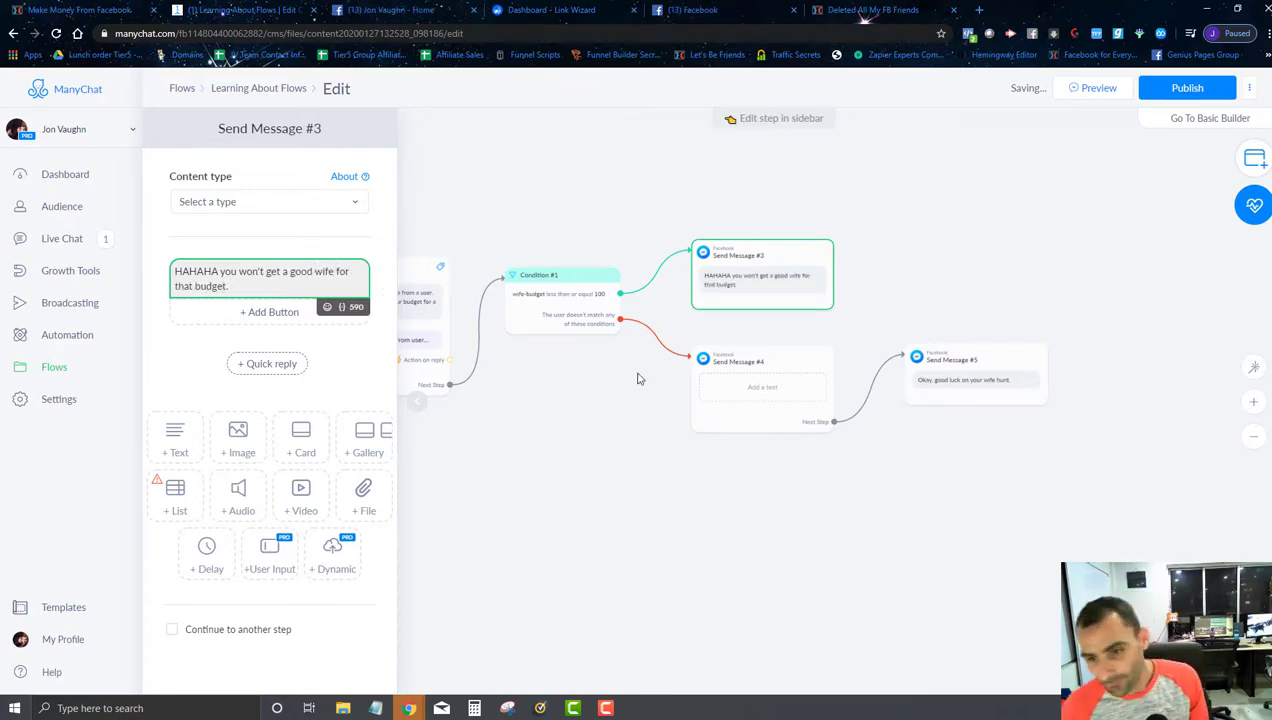
- Enter "Wow, you might get a sexy wife with that budget." as the text of Send Message #4 on the non-matching branch
click(730, 395)
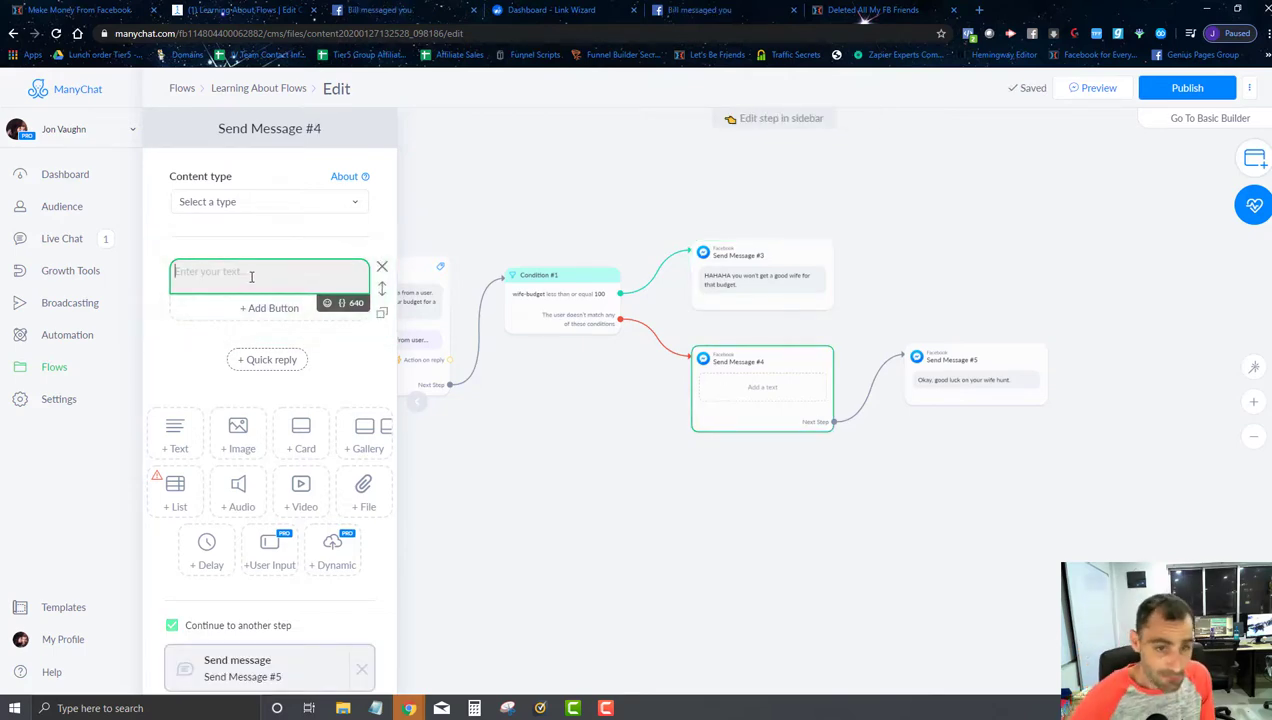
text(Wow,)
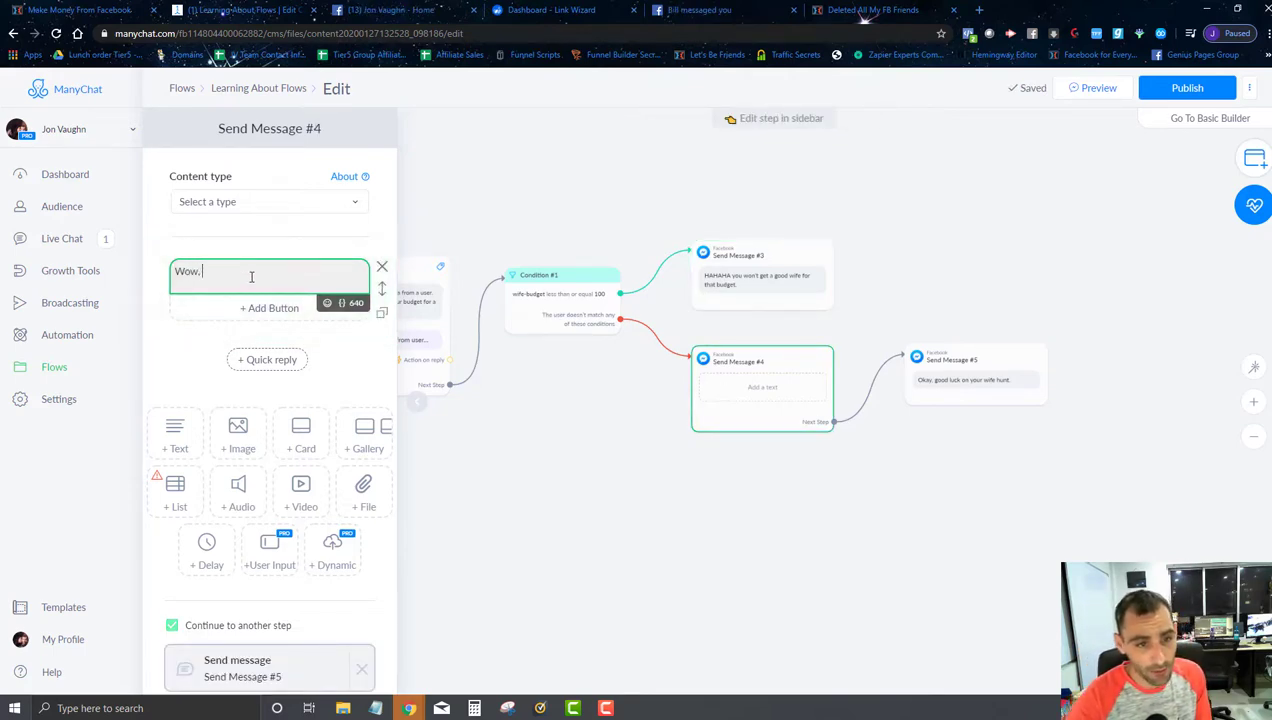
text( you might get a )
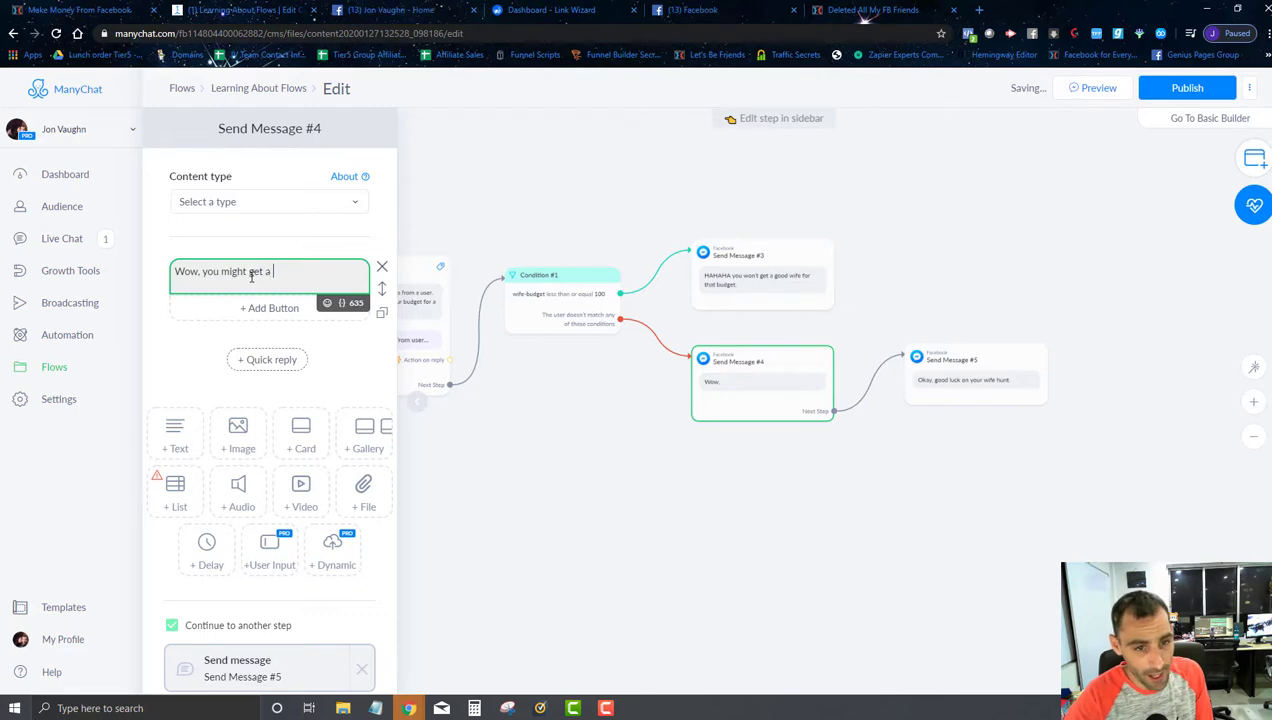
text(sexy wife )
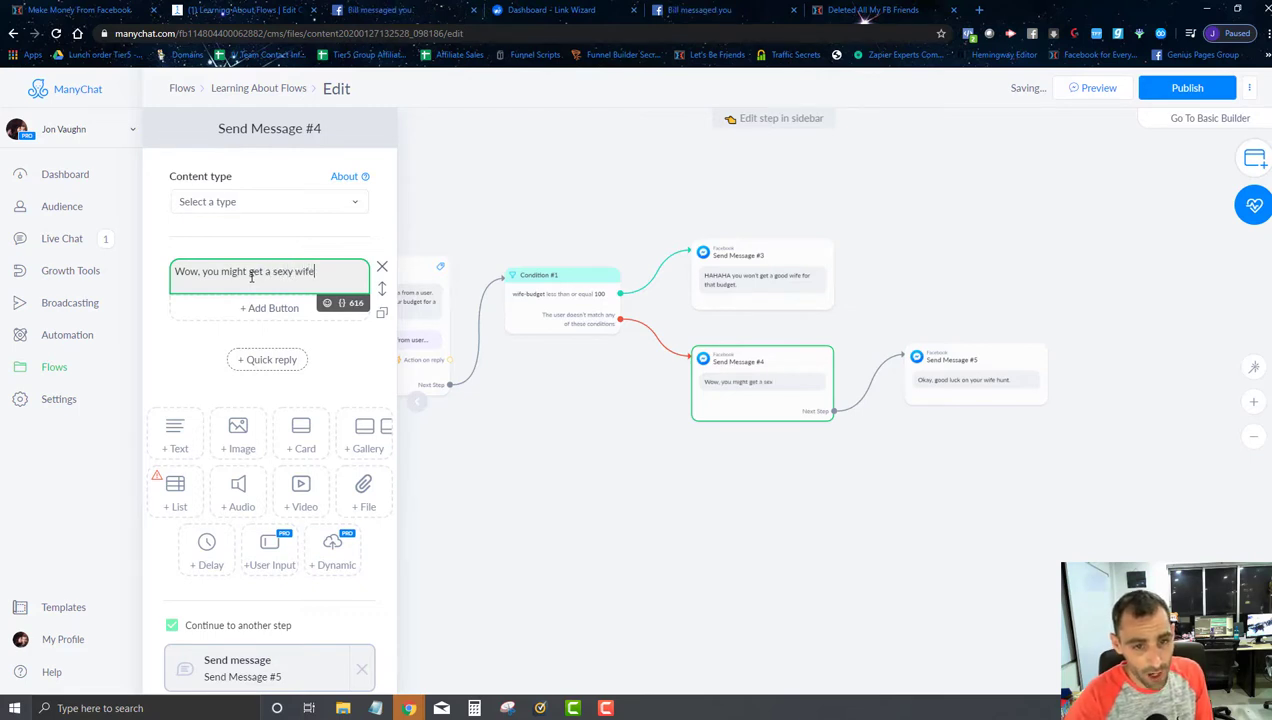
text(with that budget.)
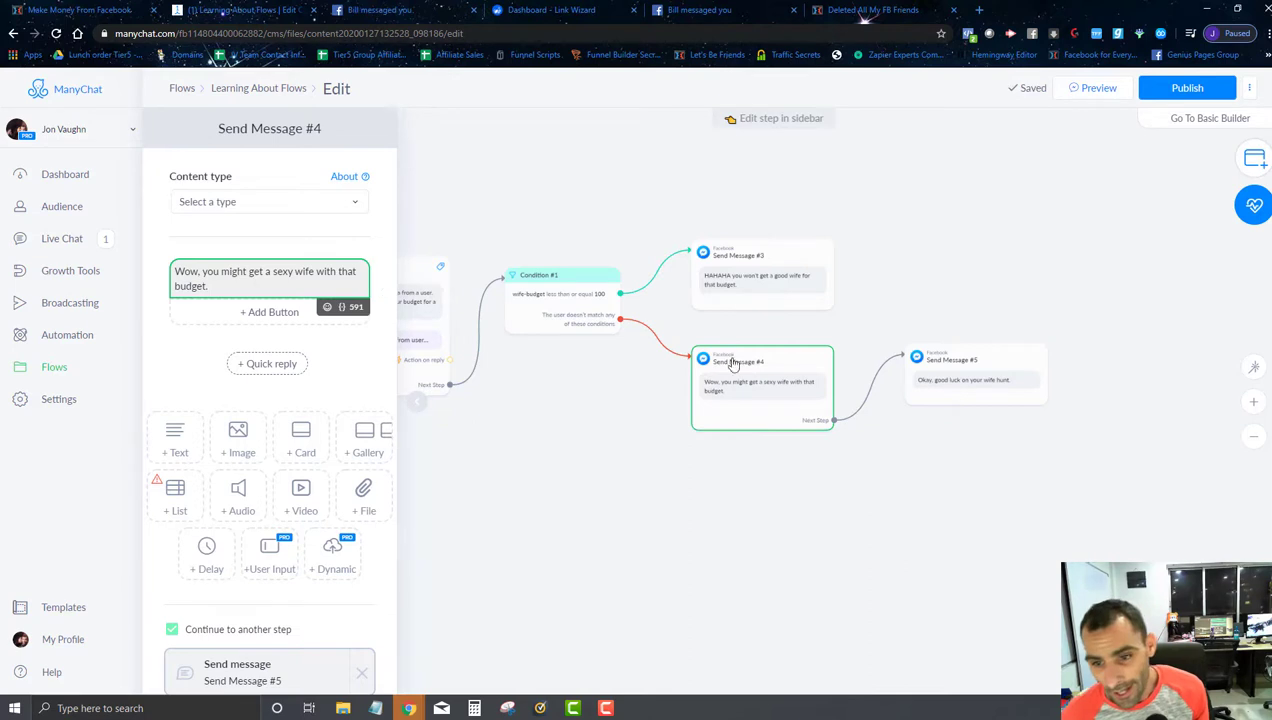
- Make Send Message #3 continue to another step and connect its next step to Send Message #5
click(752, 292)
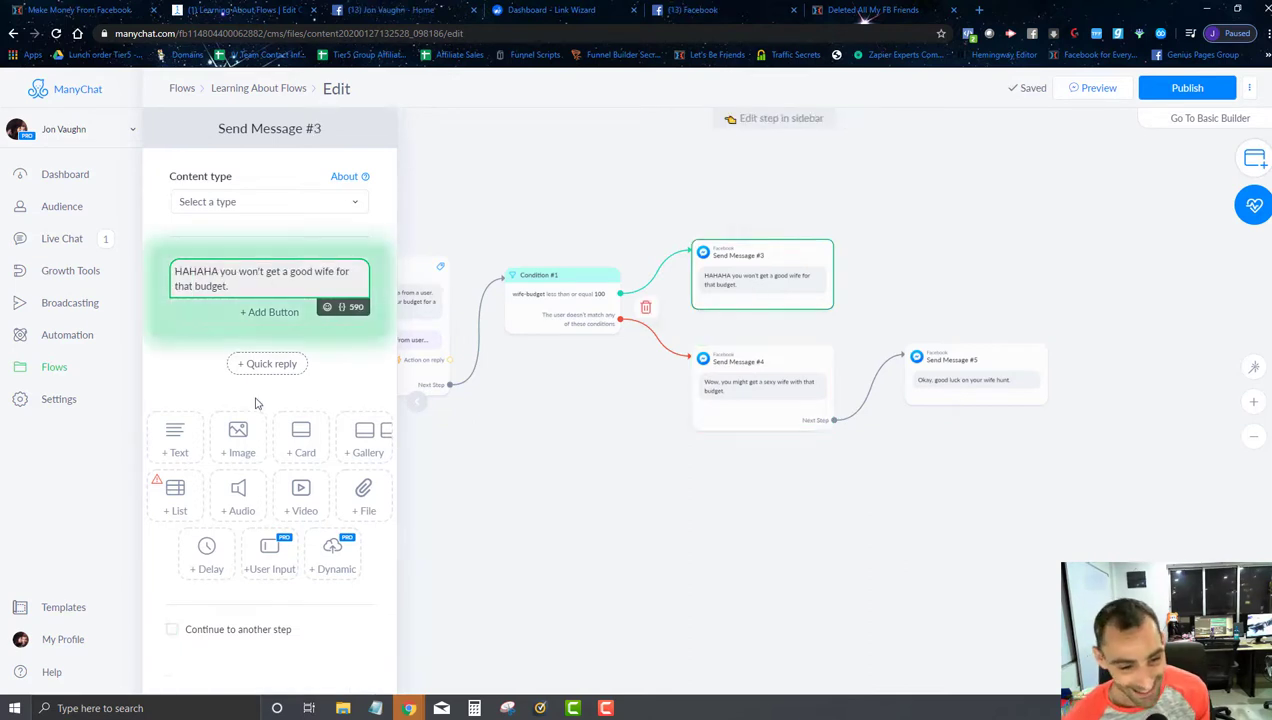
click(170, 632)
right_click(170, 637)
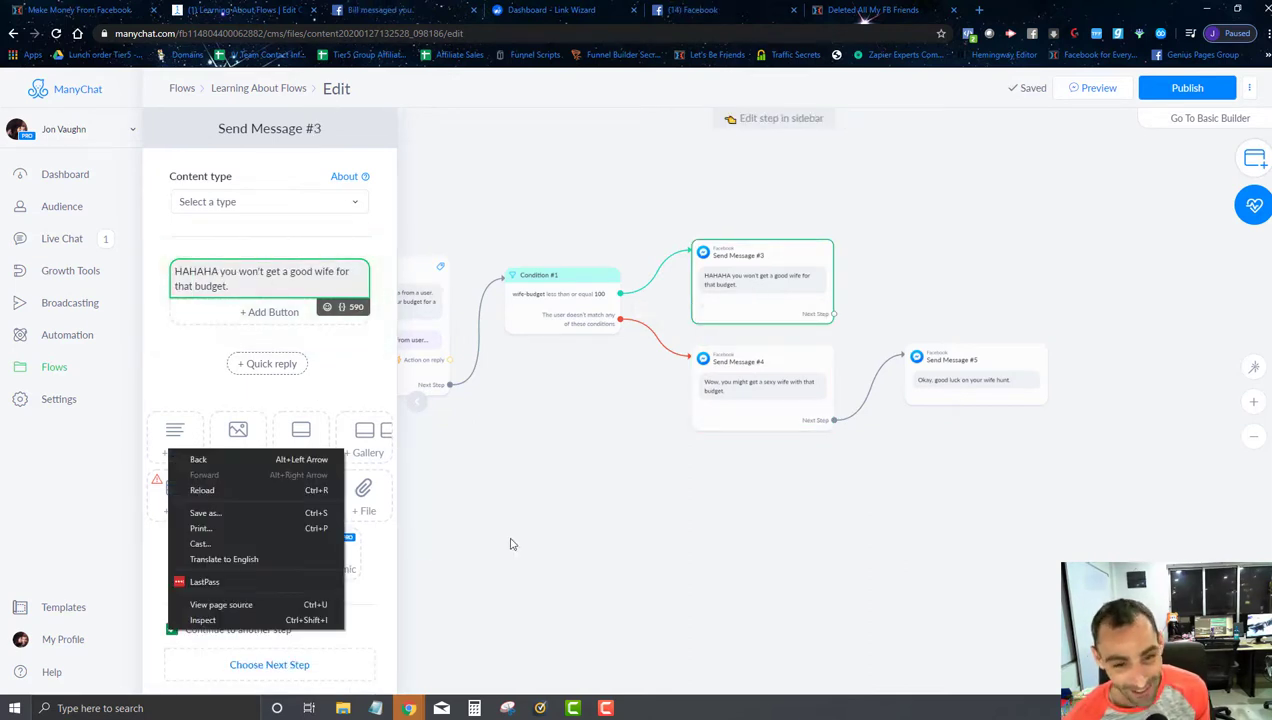
click(517, 507)
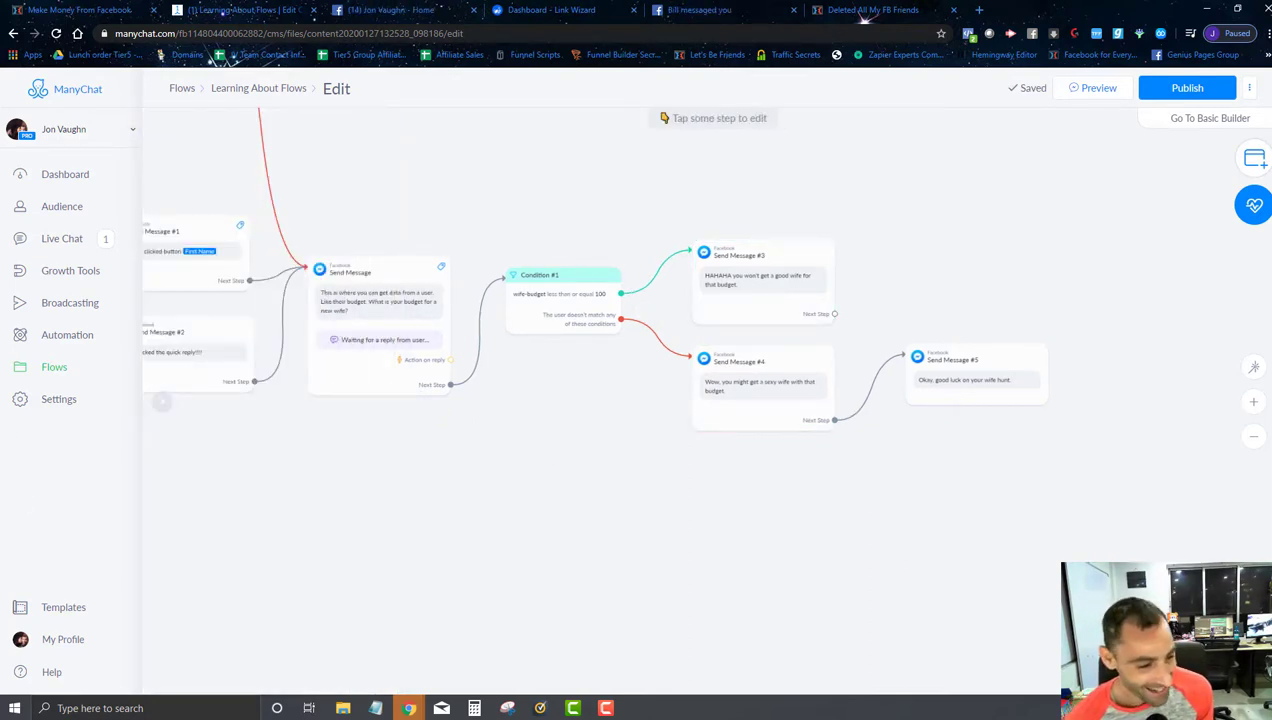
click(835, 315)
drag(856, 338, 857, 335)
click(858, 313)
click(924, 361)
- Review the budget question's user input settings and the rule in the wife-budget condition
scroll(653, 399, up, 3)
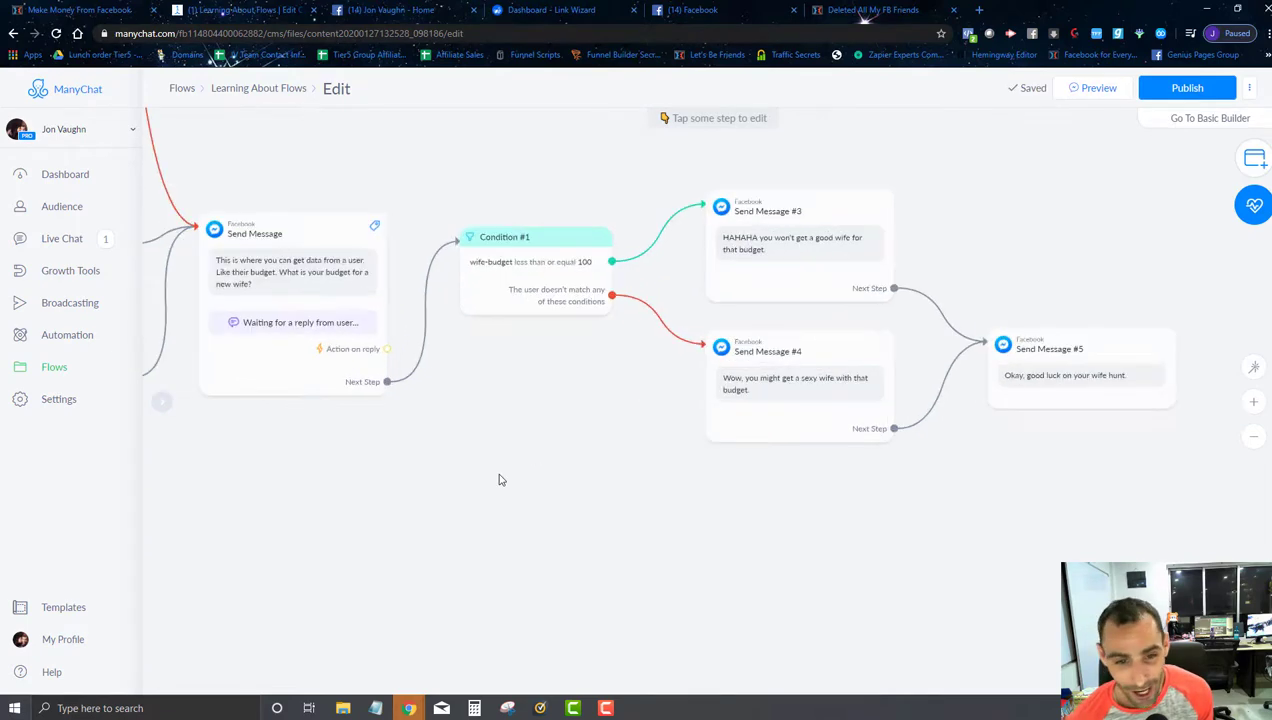
drag(499, 476, 767, 503)
scroll(767, 503, down, 1)
scroll(525, 298, up, 2)
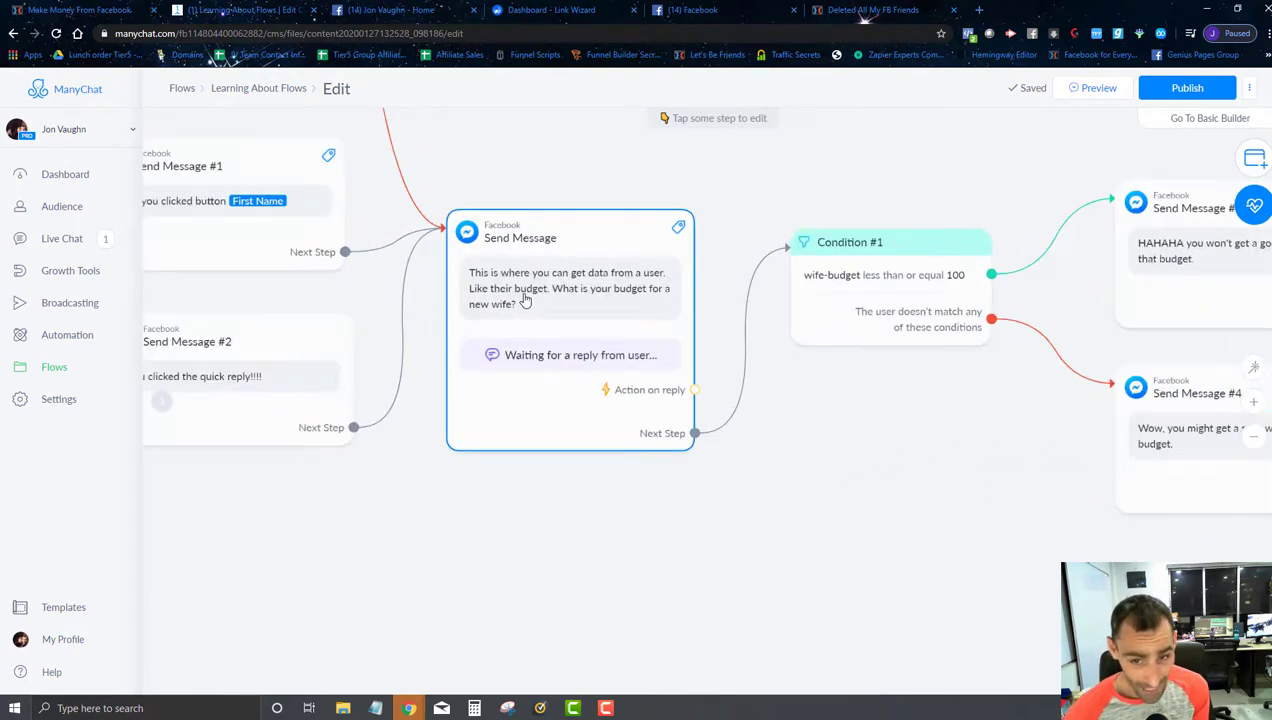
click(525, 298)
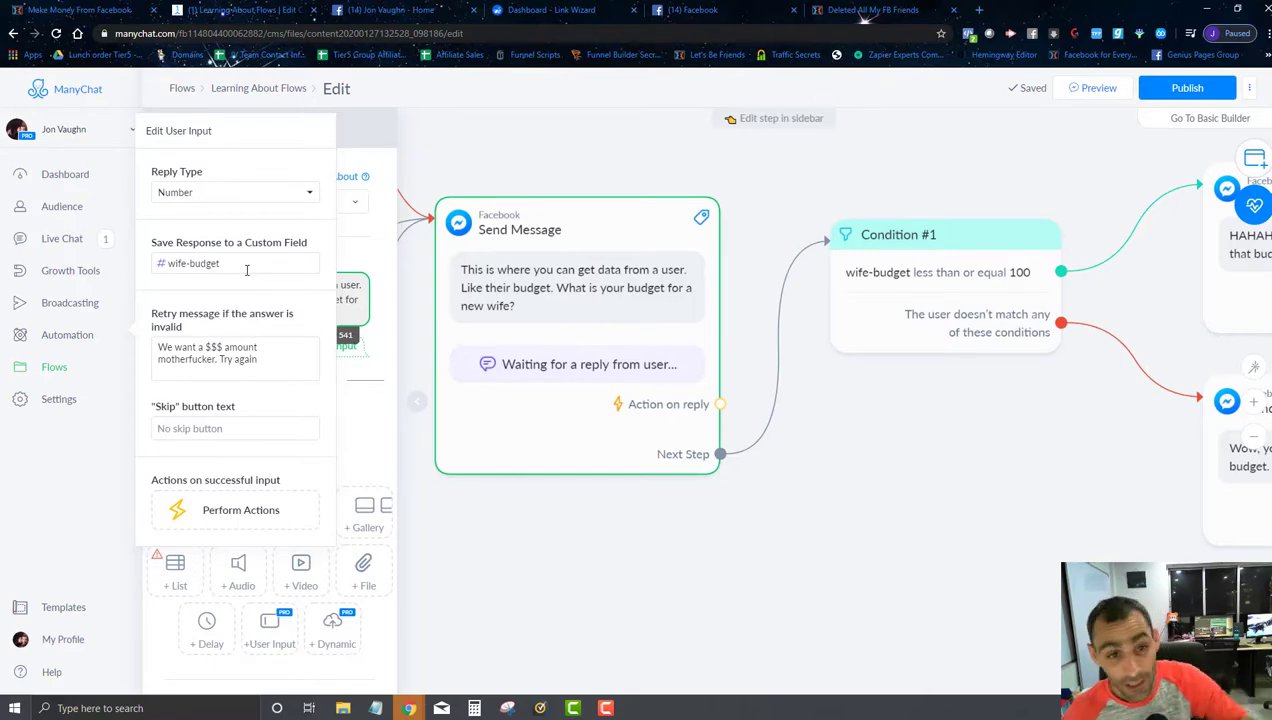
click(567, 409)
drag(987, 479, 747, 519)
click(731, 339)
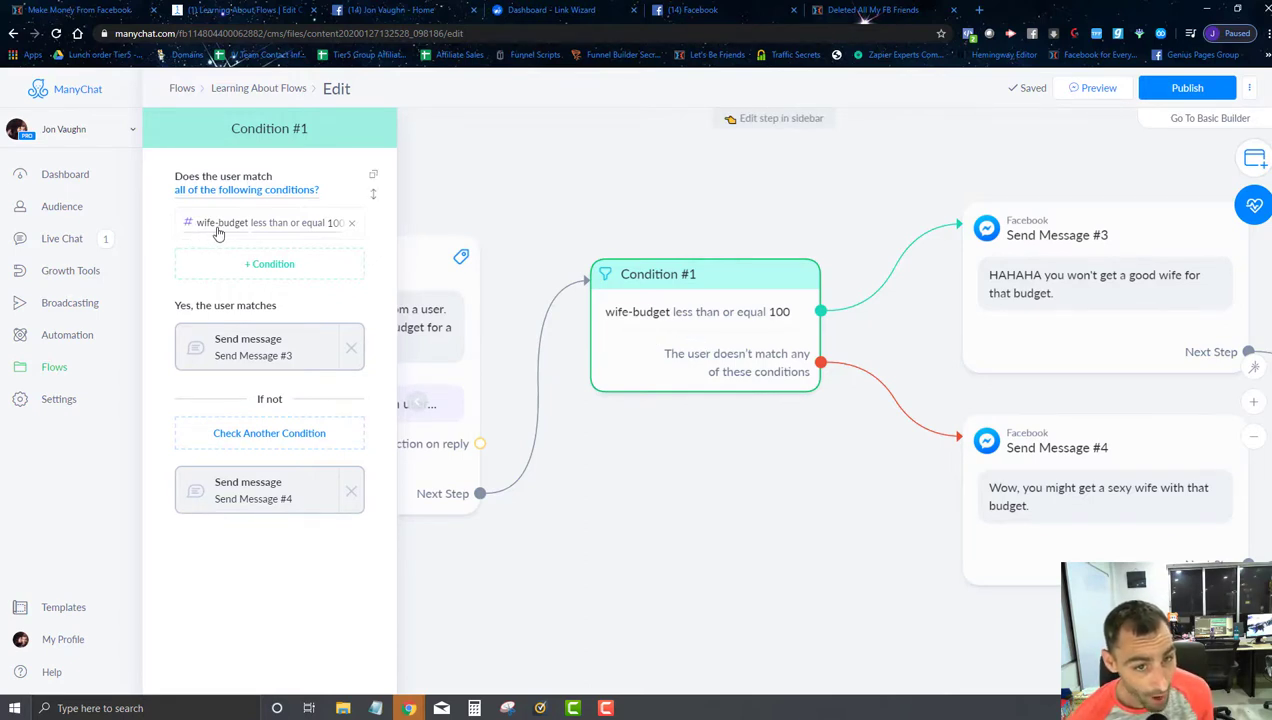
click(302, 228)
click(757, 443)
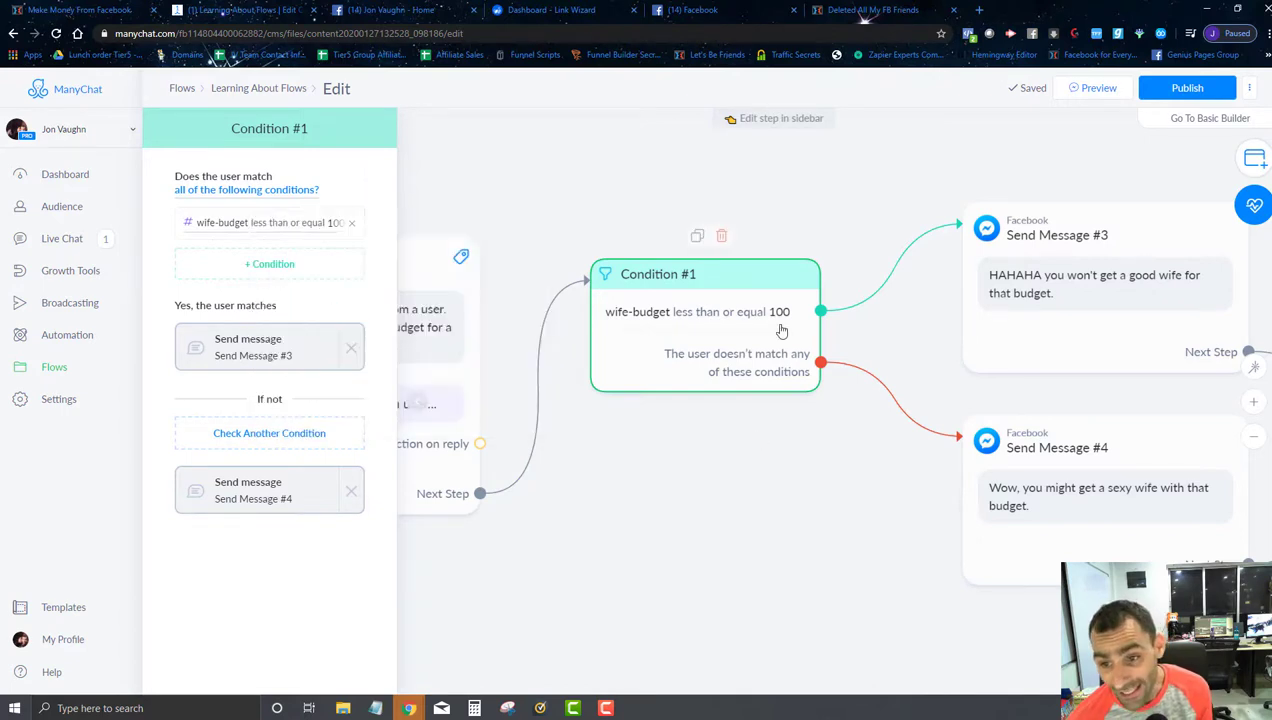
- Move Send Message #3 slightly closer to the condition step and publish the flow
drag(1062, 242, 1024, 215)
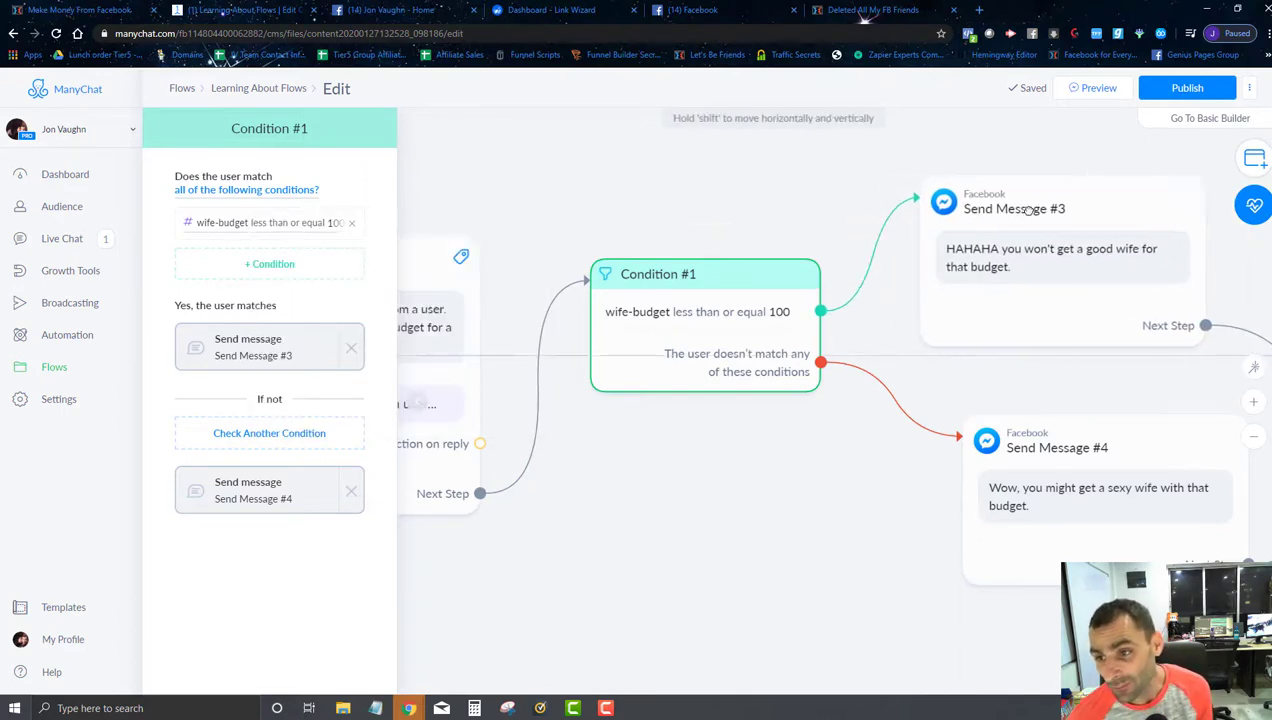
drag(872, 484, 750, 368)
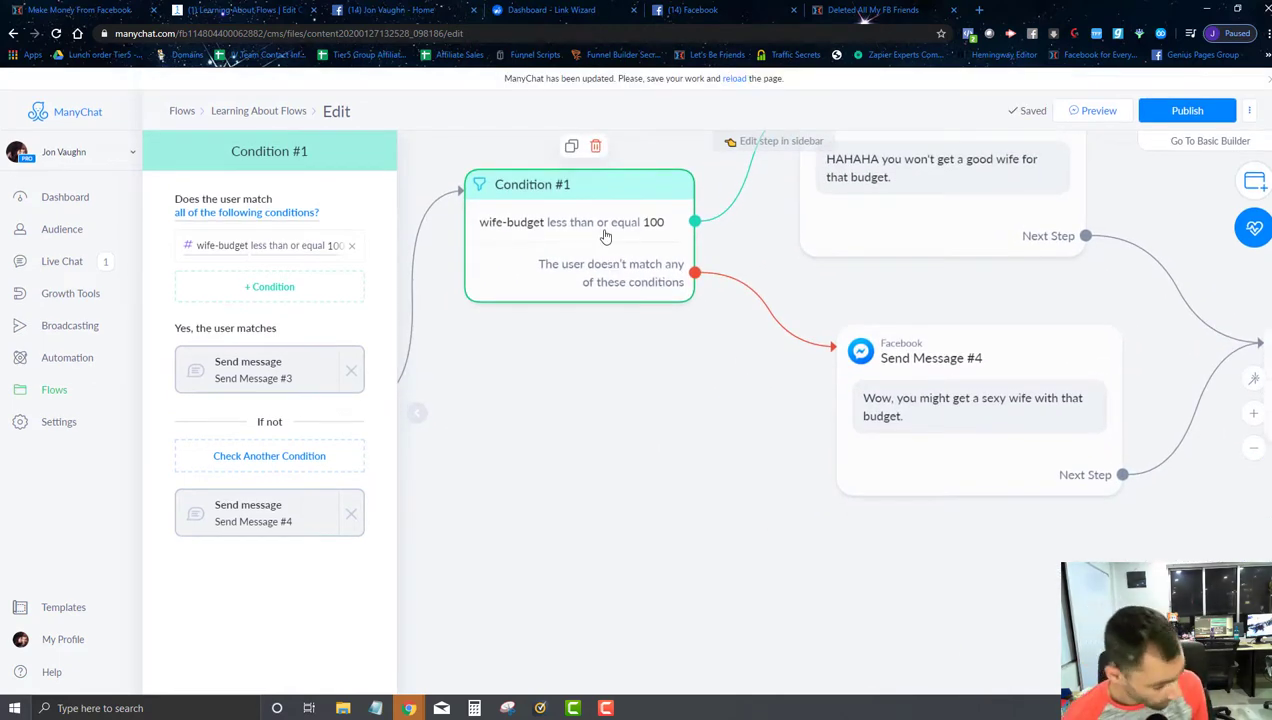
drag(875, 534, 659, 498)
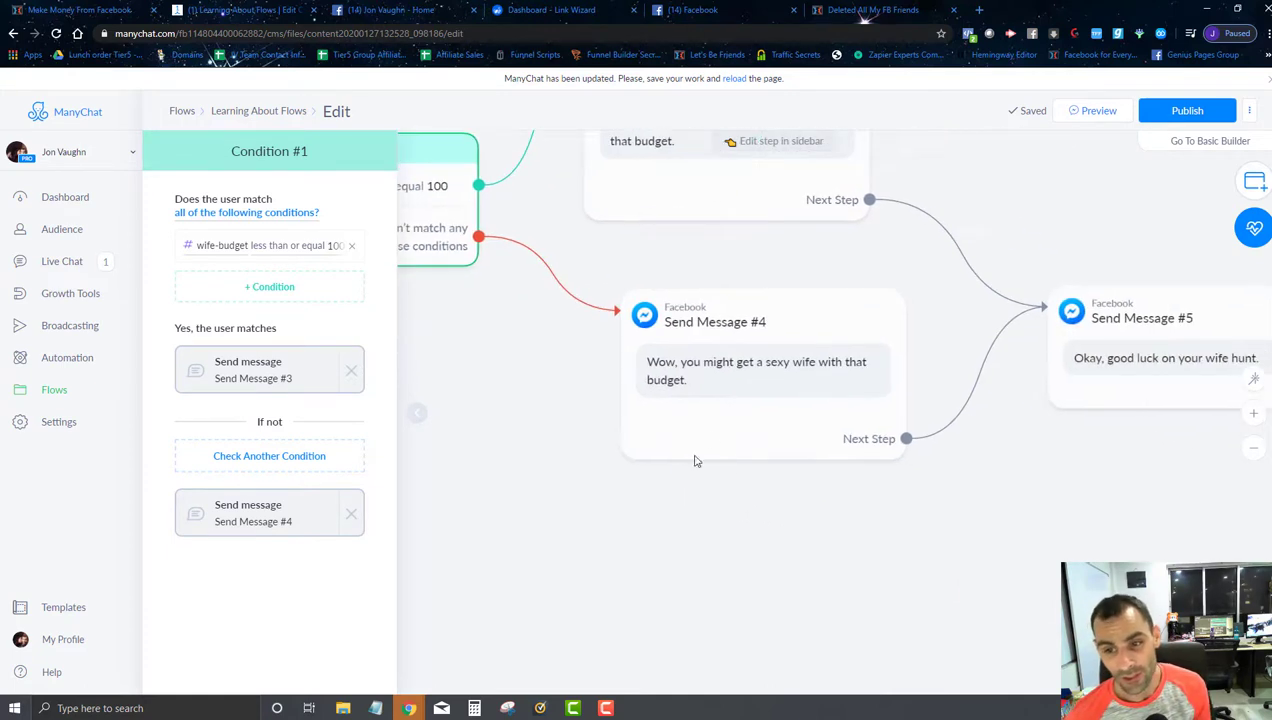
drag(889, 591, 724, 568)
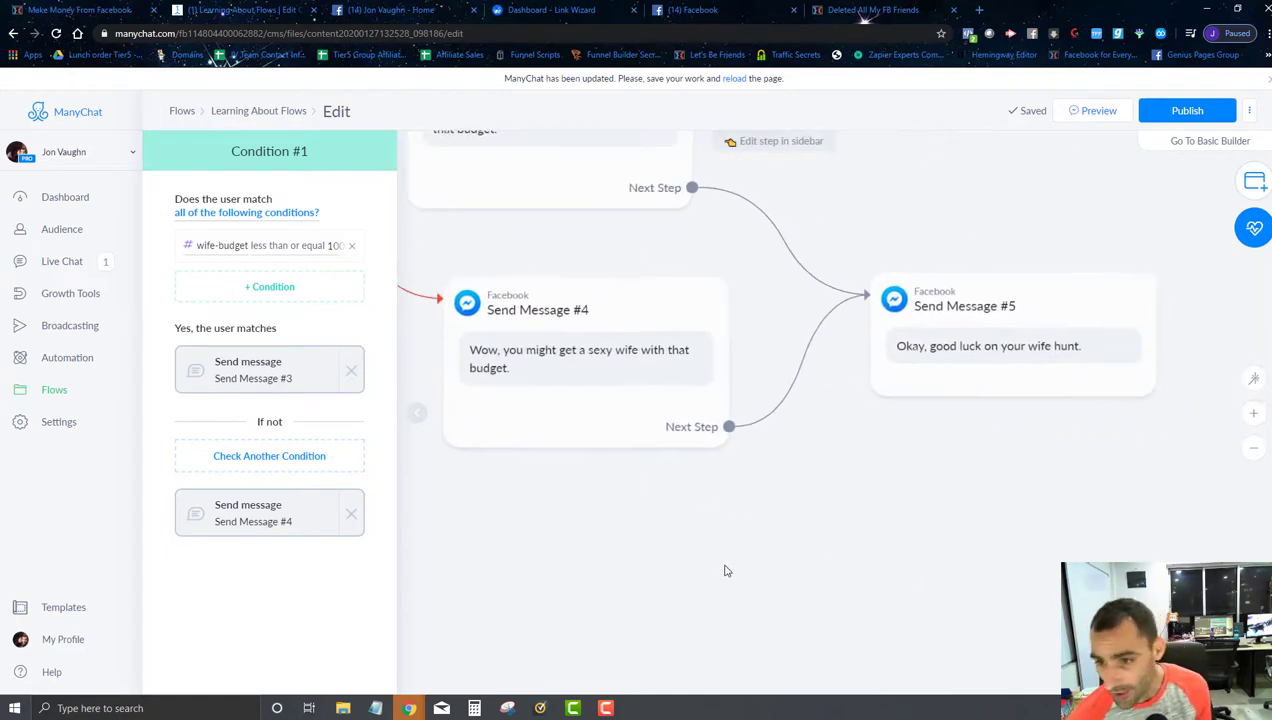
click(1208, 114)
- Switch to Facebook and send "i was just trying to help man" and "that's all" in the open chat with the active contact
click(740, 7)
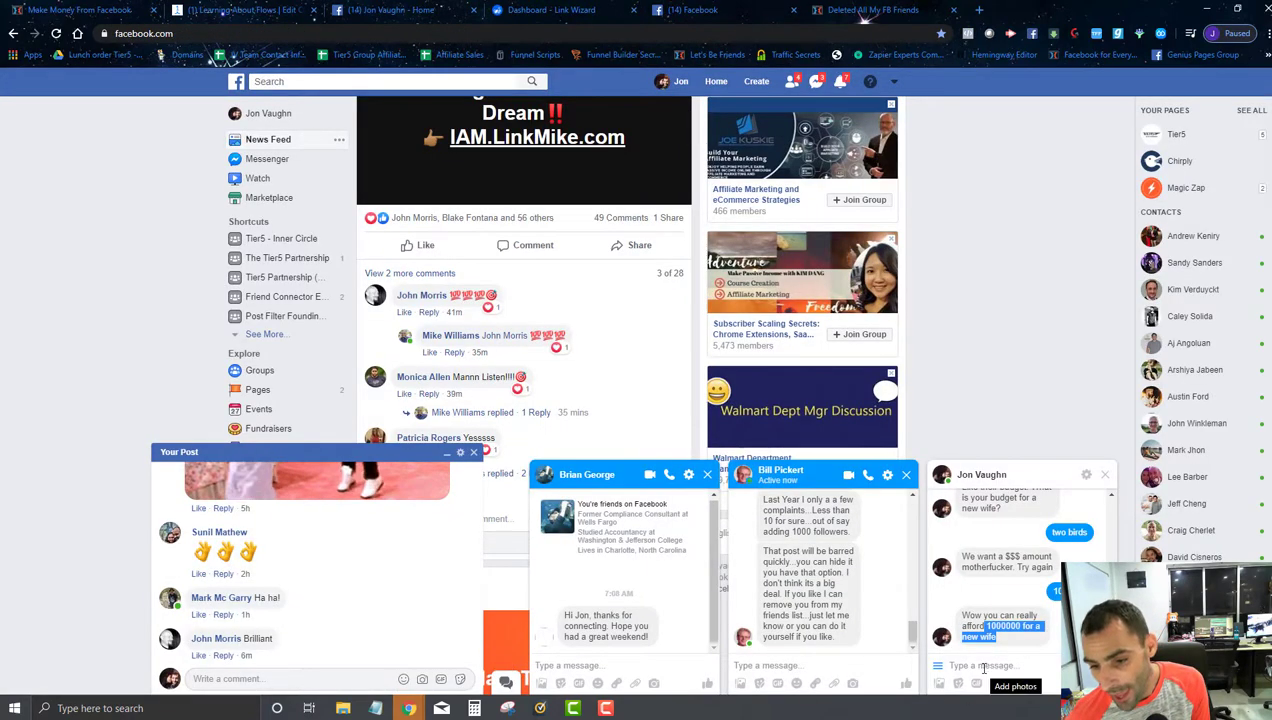
click(984, 666)
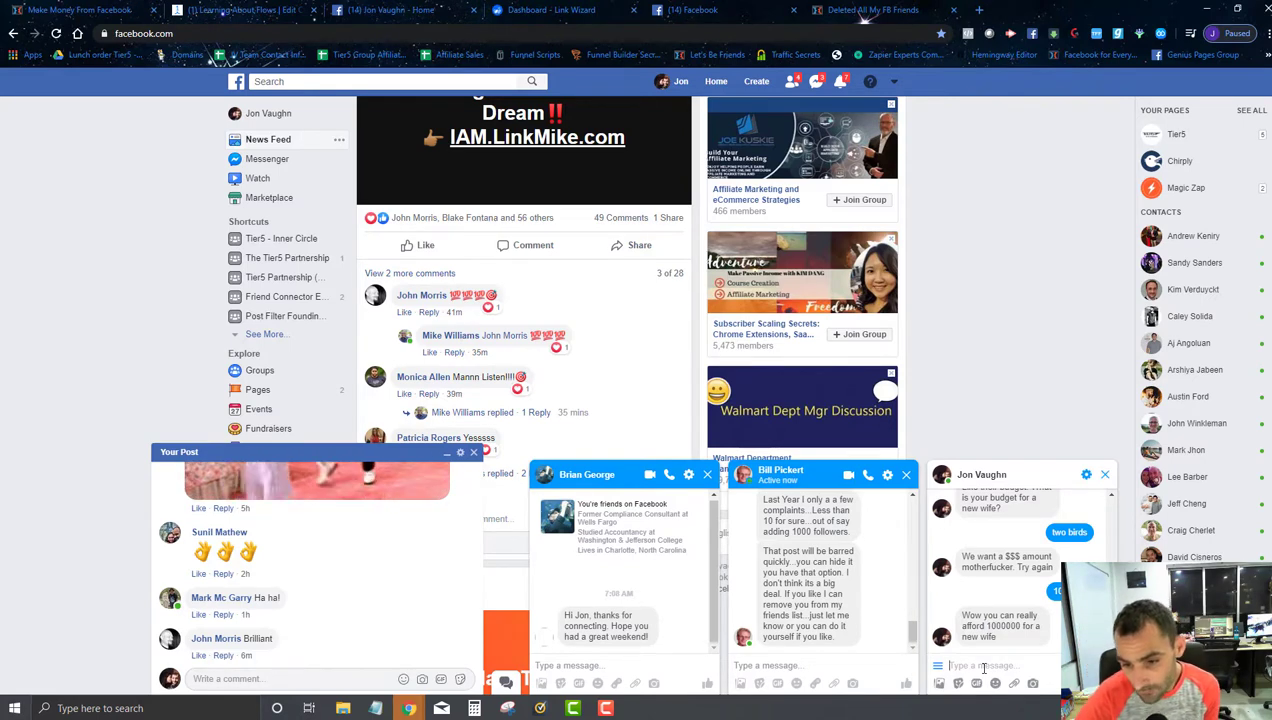
click(853, 676)
text(i was just trying to h)
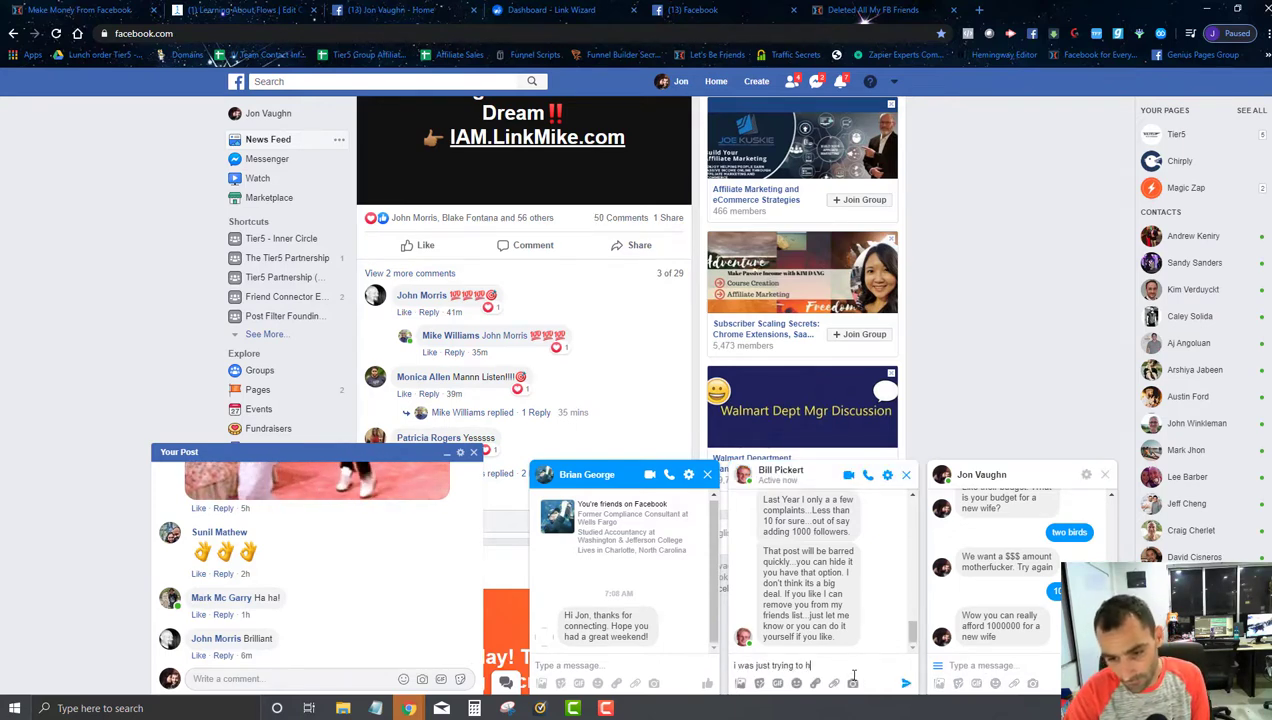
text(elp man)
key(Return)
text(ty)
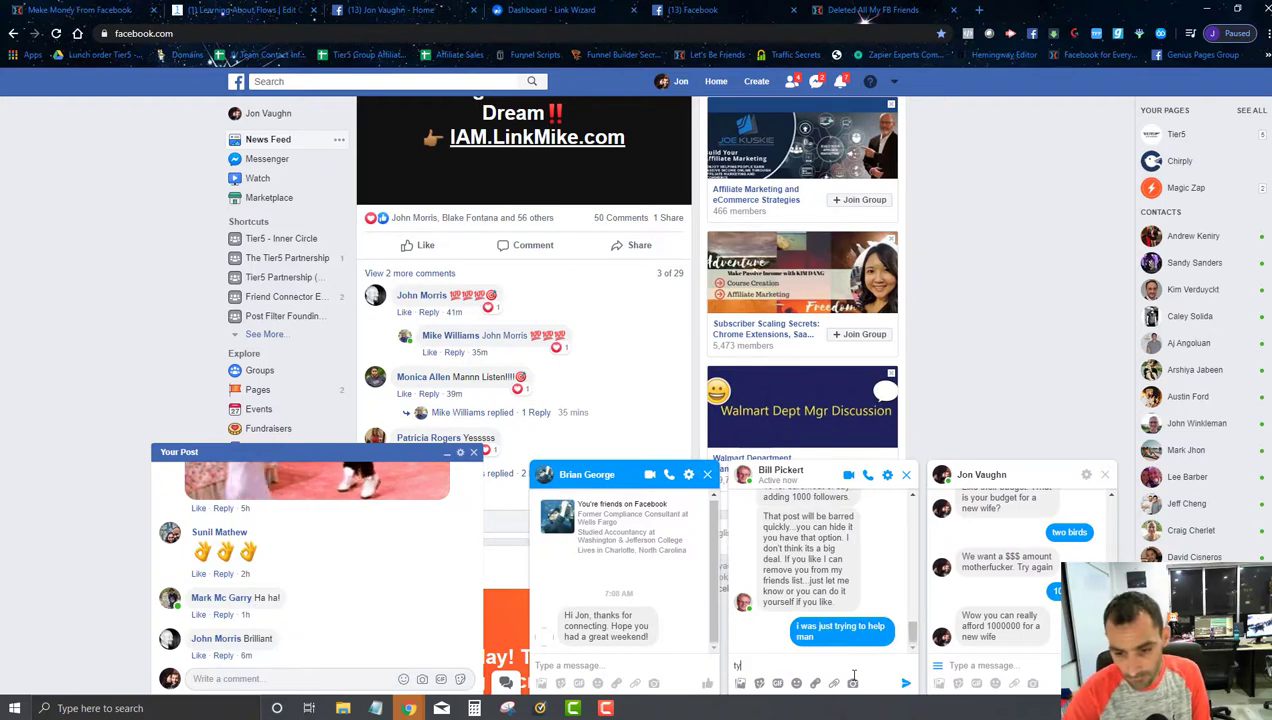
text(at's all)
key(Return)
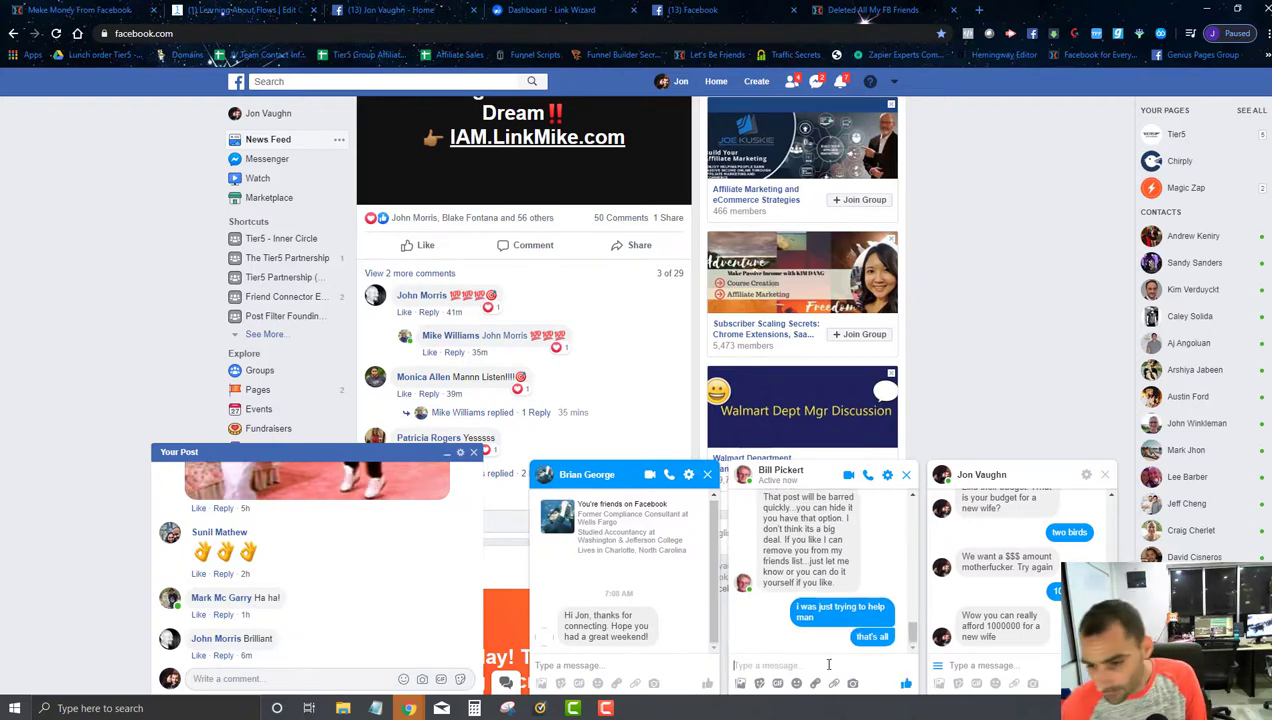
- Test the flow in the bot's chat by sending "about flows" and answering the budget question with 99
click(989, 667)
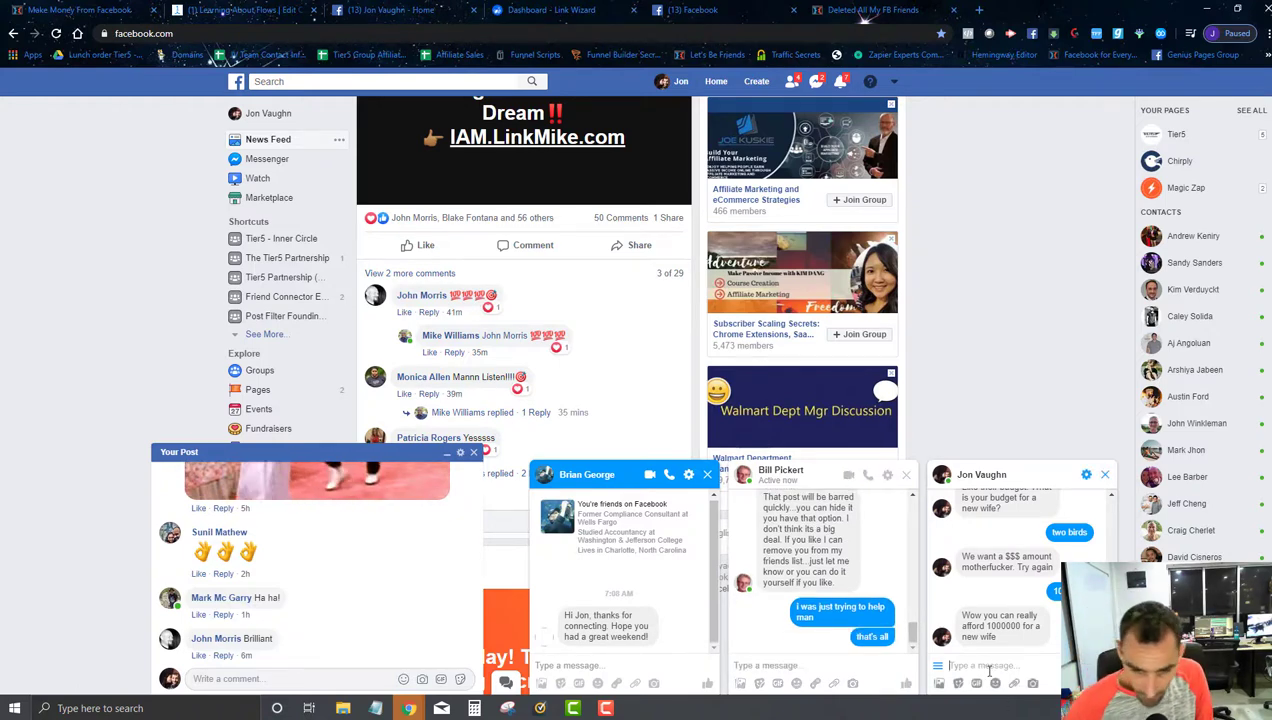
text(about flows)
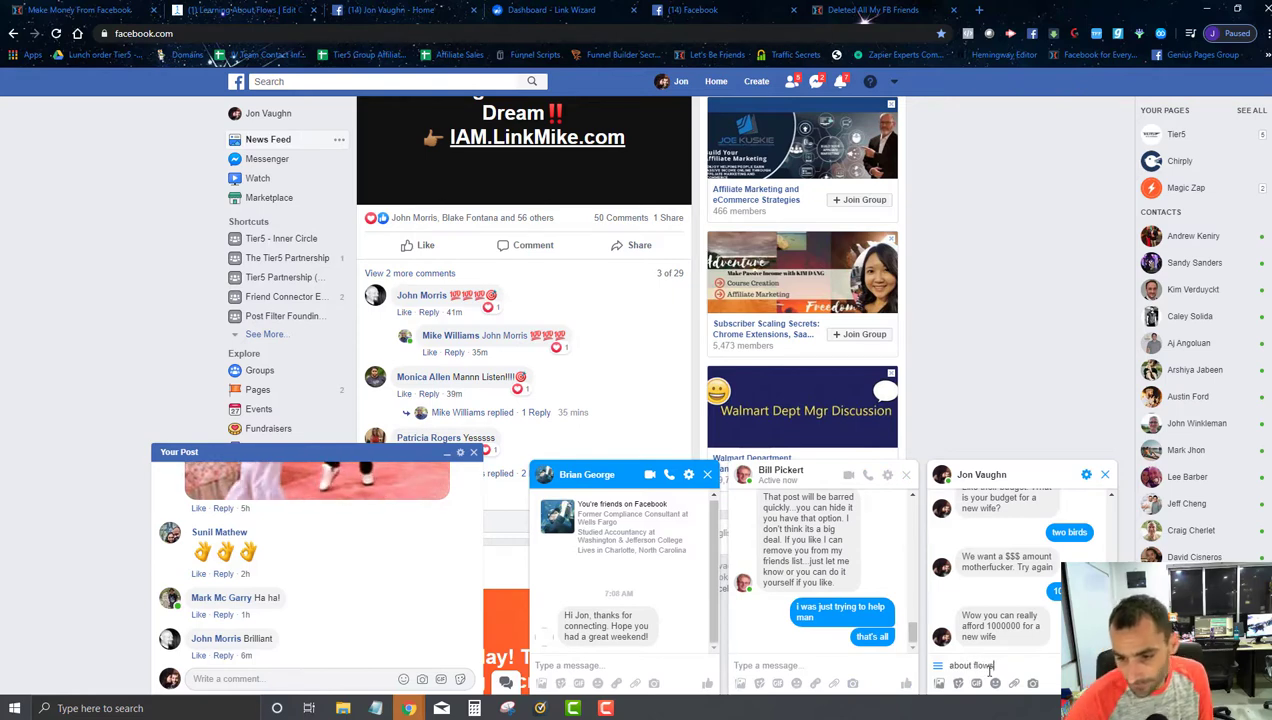
key(Return)
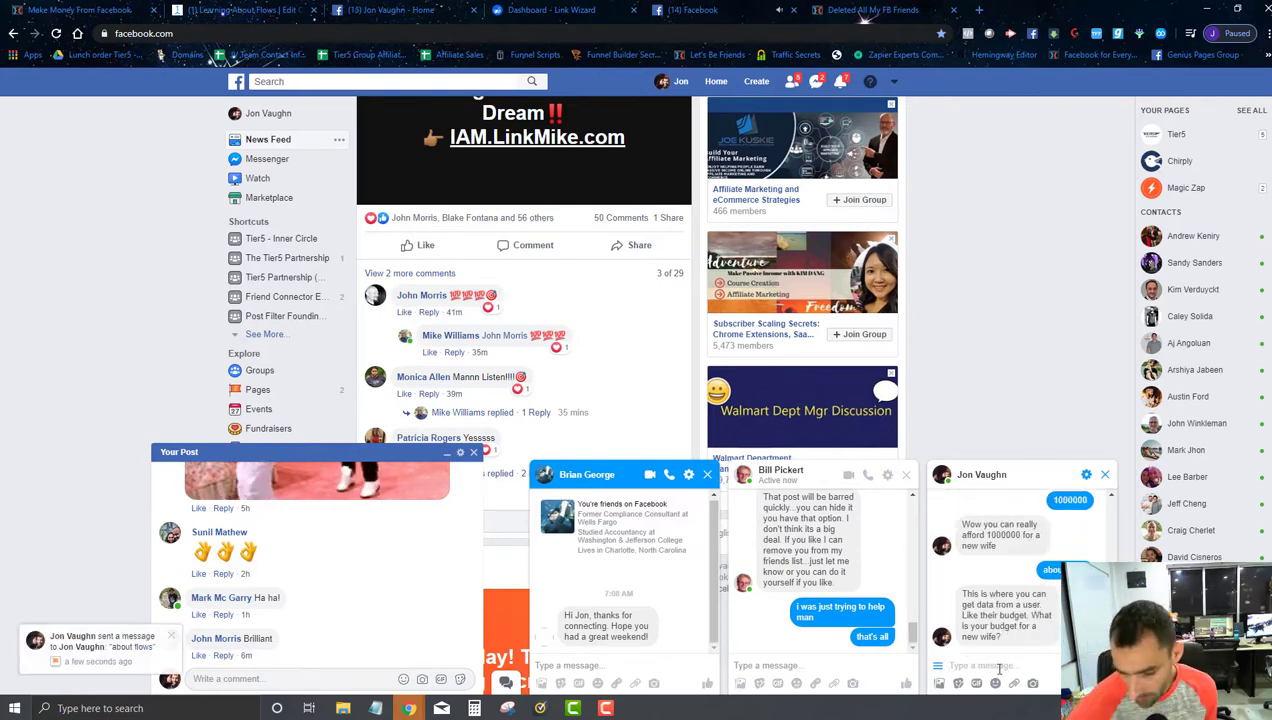
text(99)
key(BackSpace)
key(BackSpace)
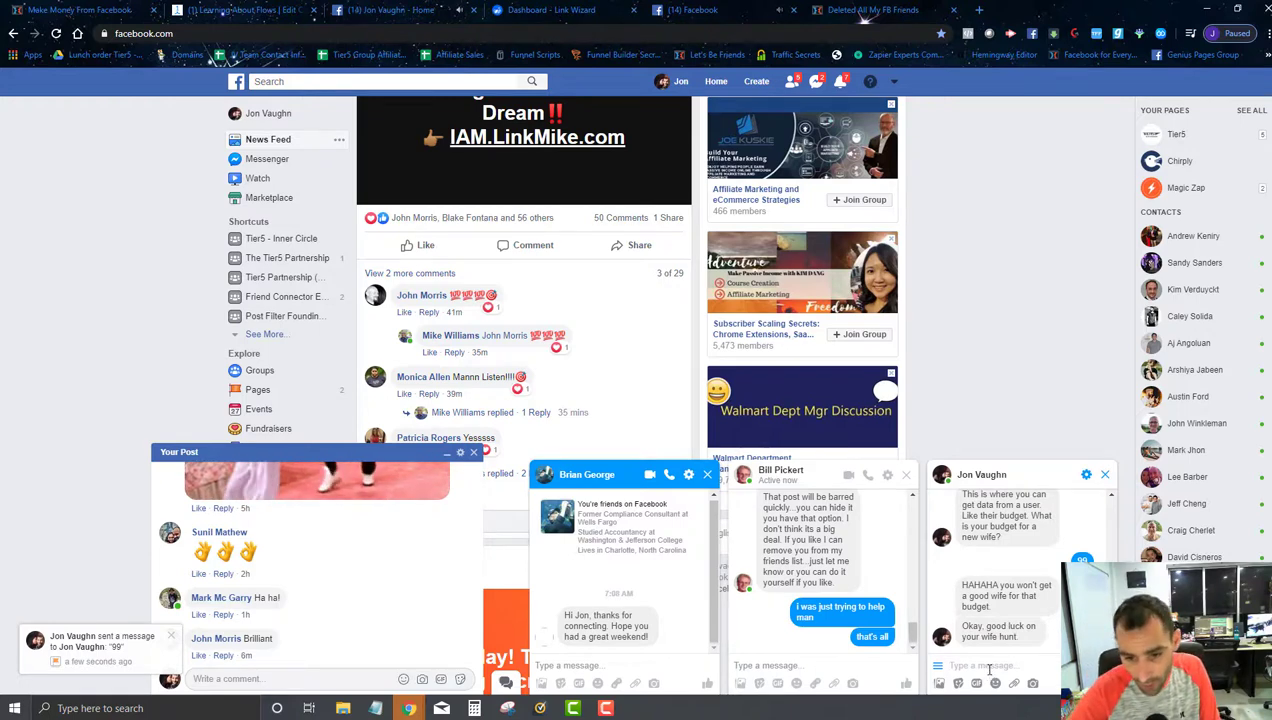
- Trigger the flow again with "about flows" and answer the budget question with 101 to test the non-matching branch
text(about fl)
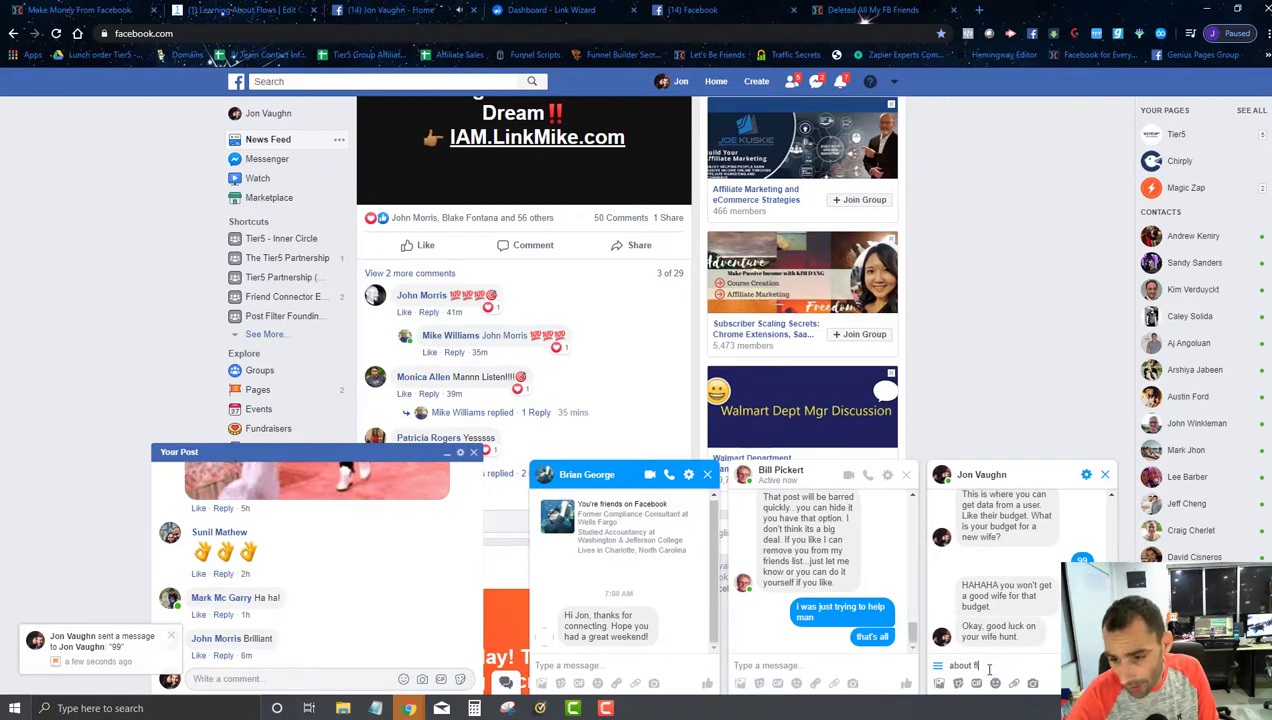
text(ows)
key(Return)
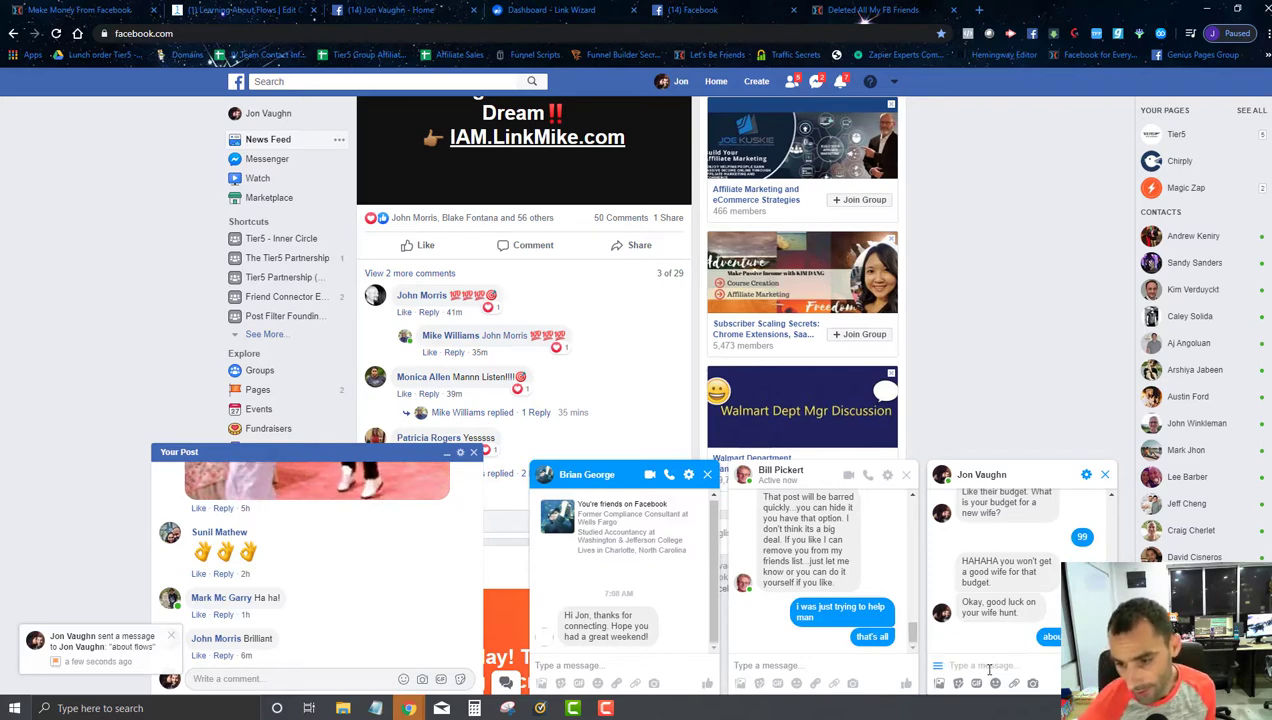
text(101)
key(Return)
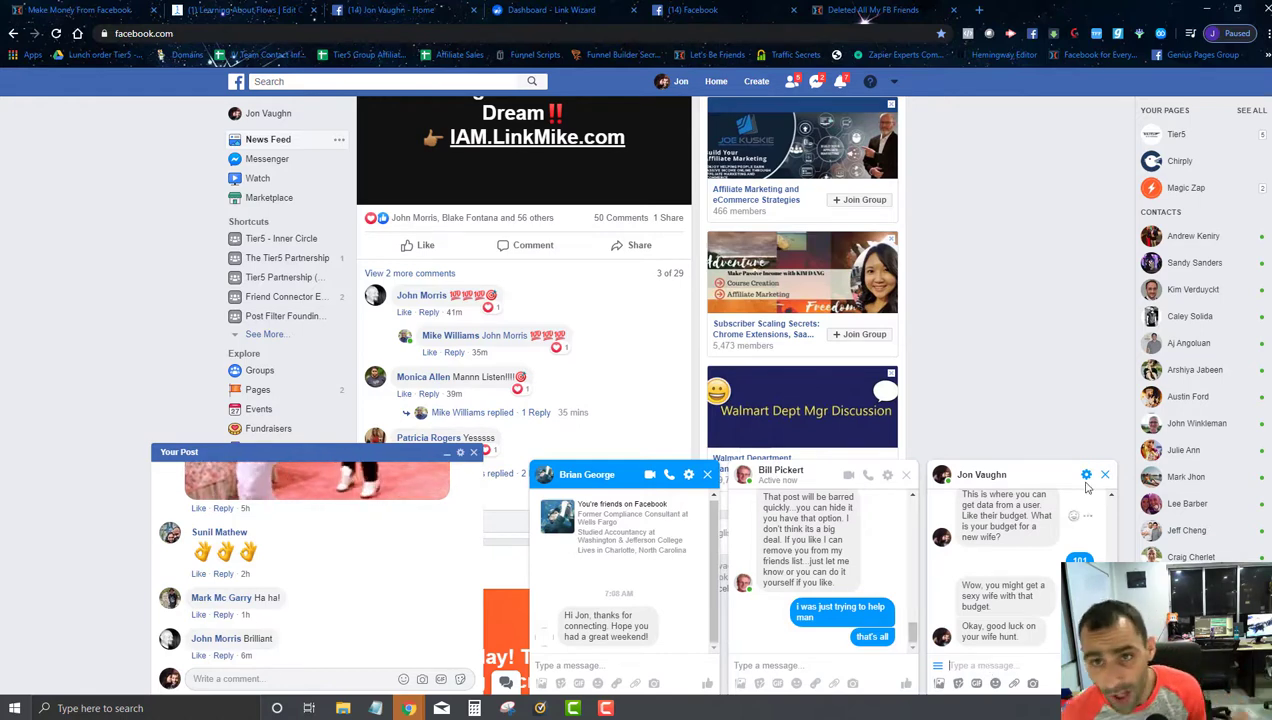
- Return to the flow editor in ManyChat and add a User Input block to Send Message #5
click(230, 10)
click(557, 440)
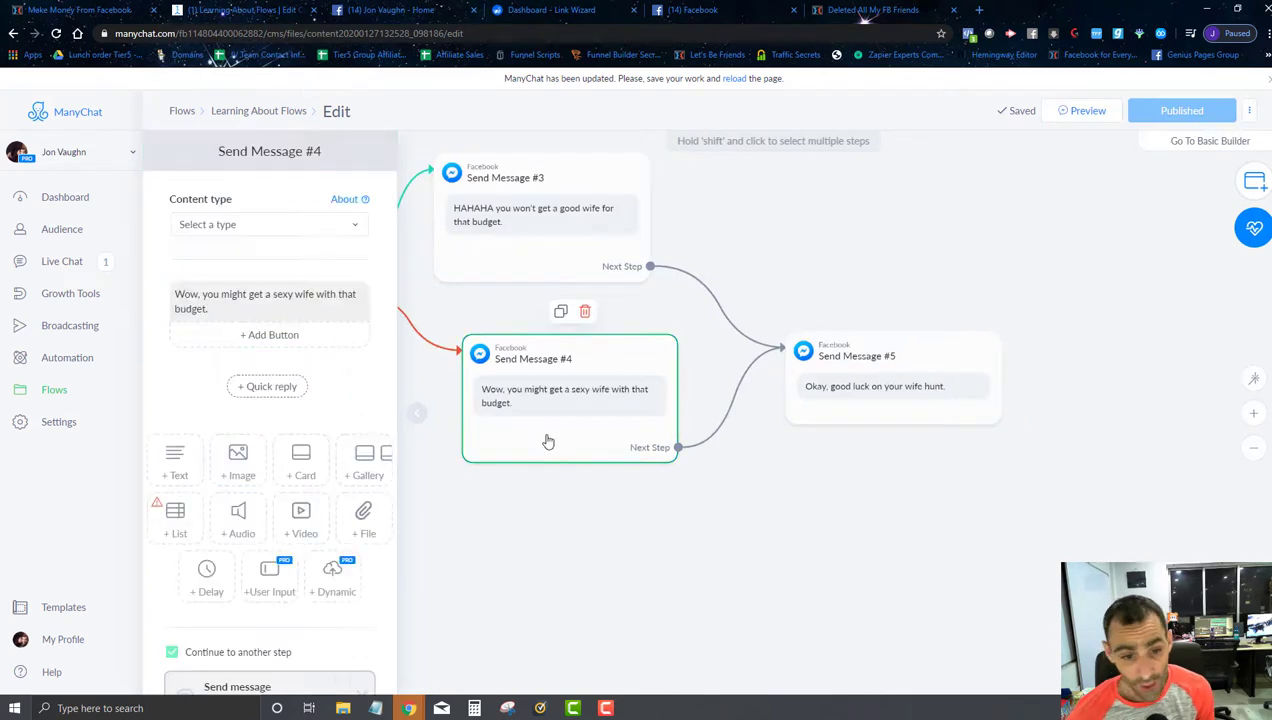
scroll(270, 400, down, 1)
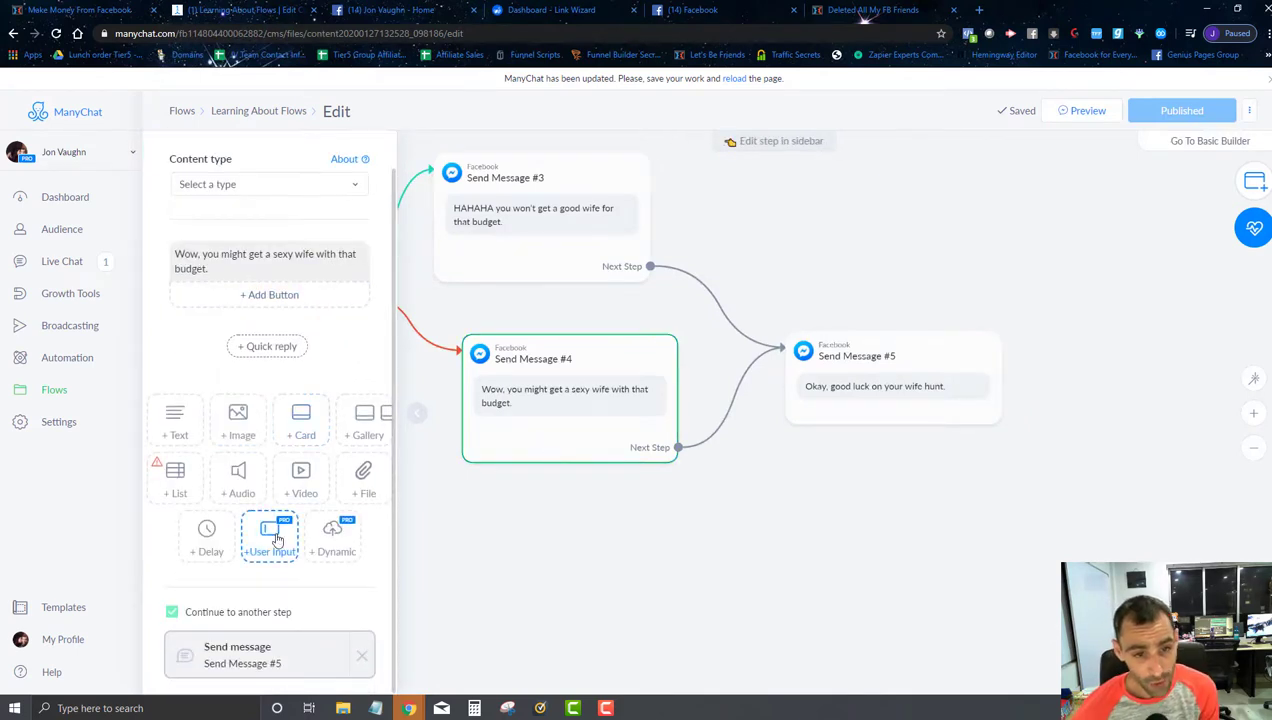
click(903, 400)
click(268, 575)
scroll(321, 380, down, 2)
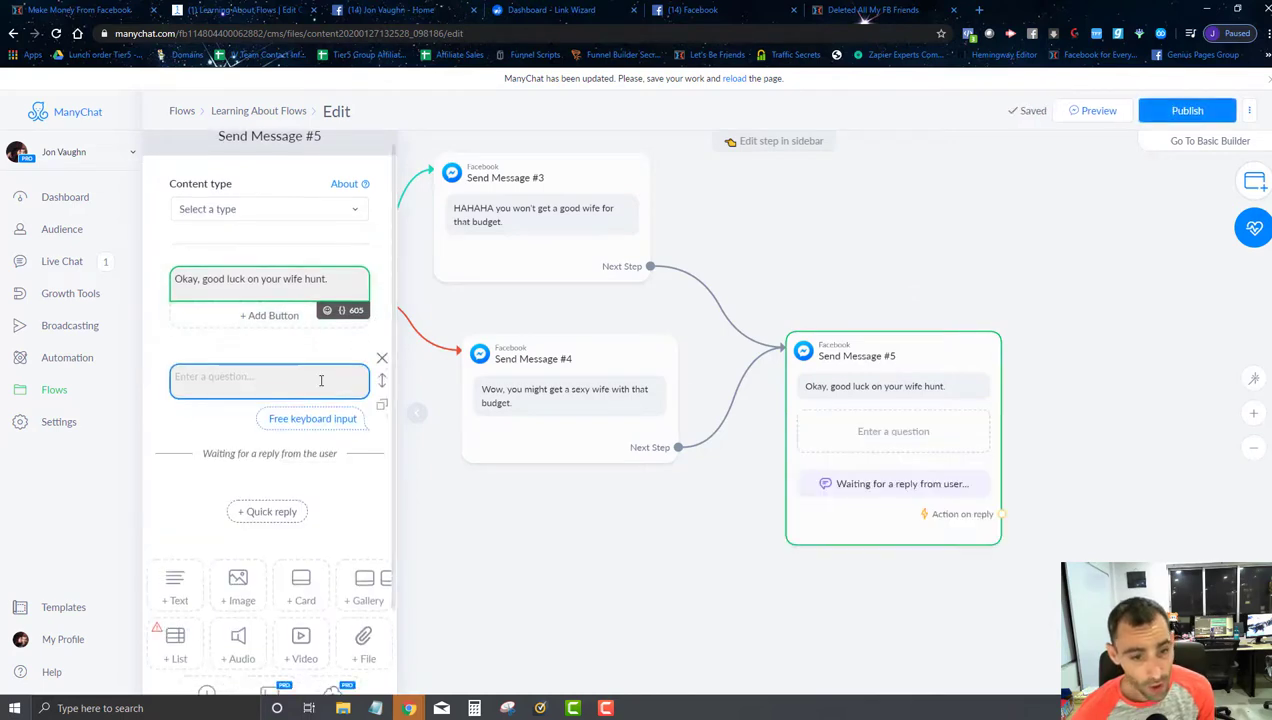
- Set the new user input's reply type to Multiple Choice and look over the other available reply types
click(299, 281)
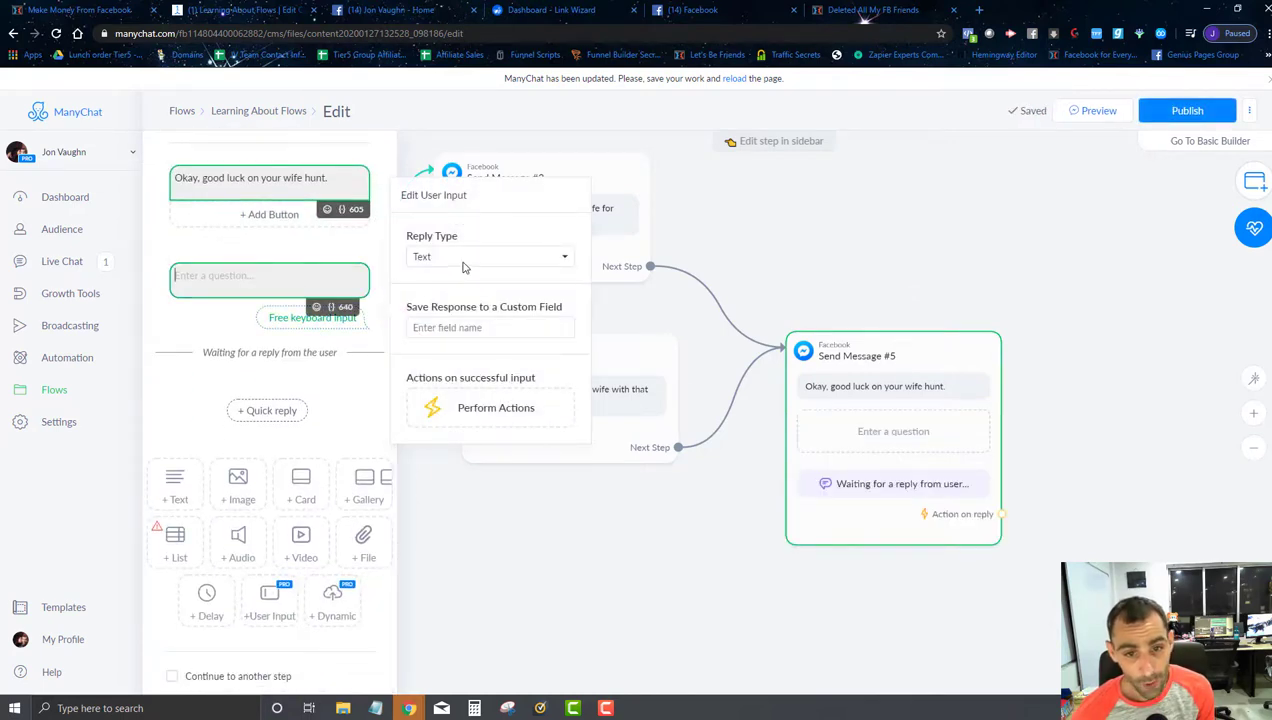
click(462, 258)
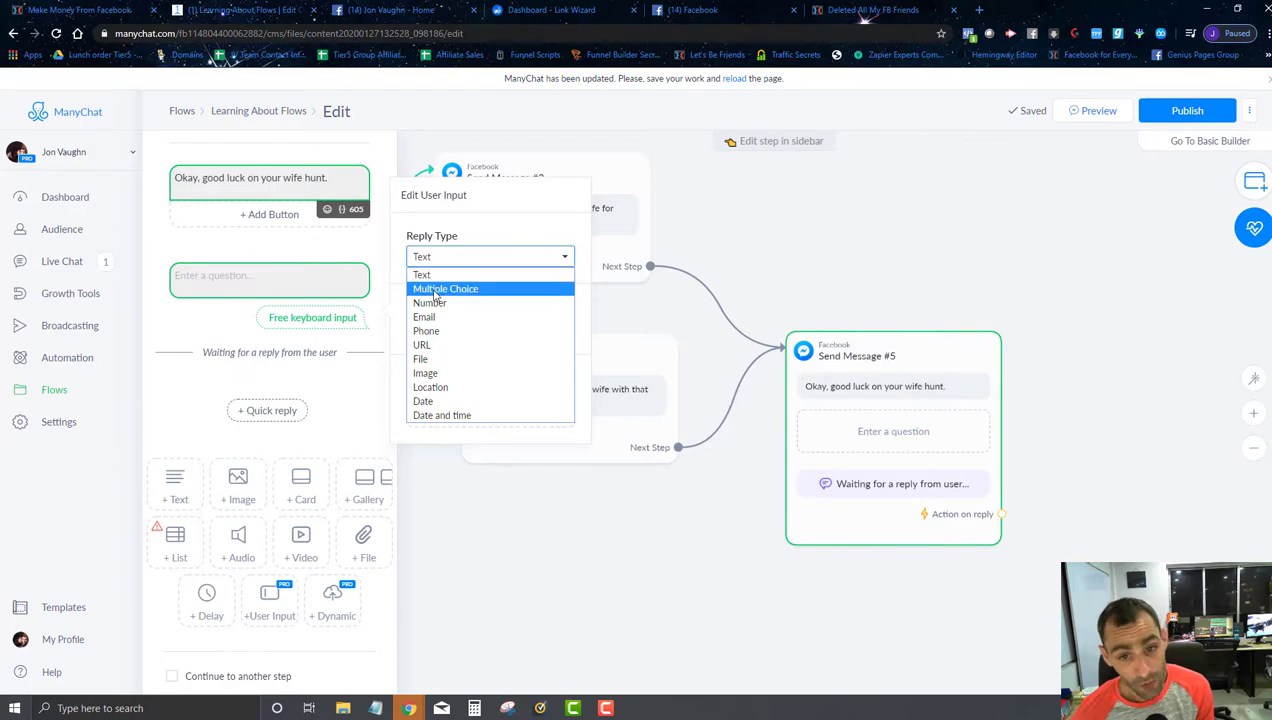
click(290, 283)
click(481, 261)
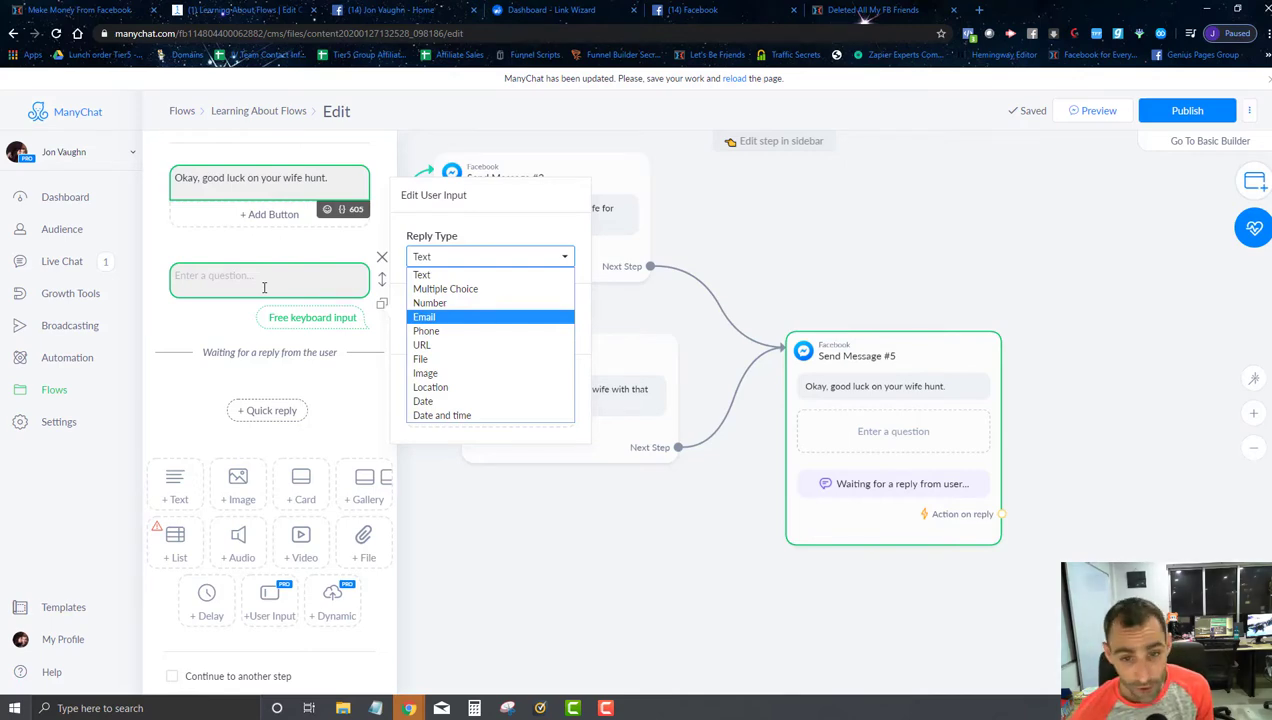
click(435, 290)
scroll(470, 200, down, 1)
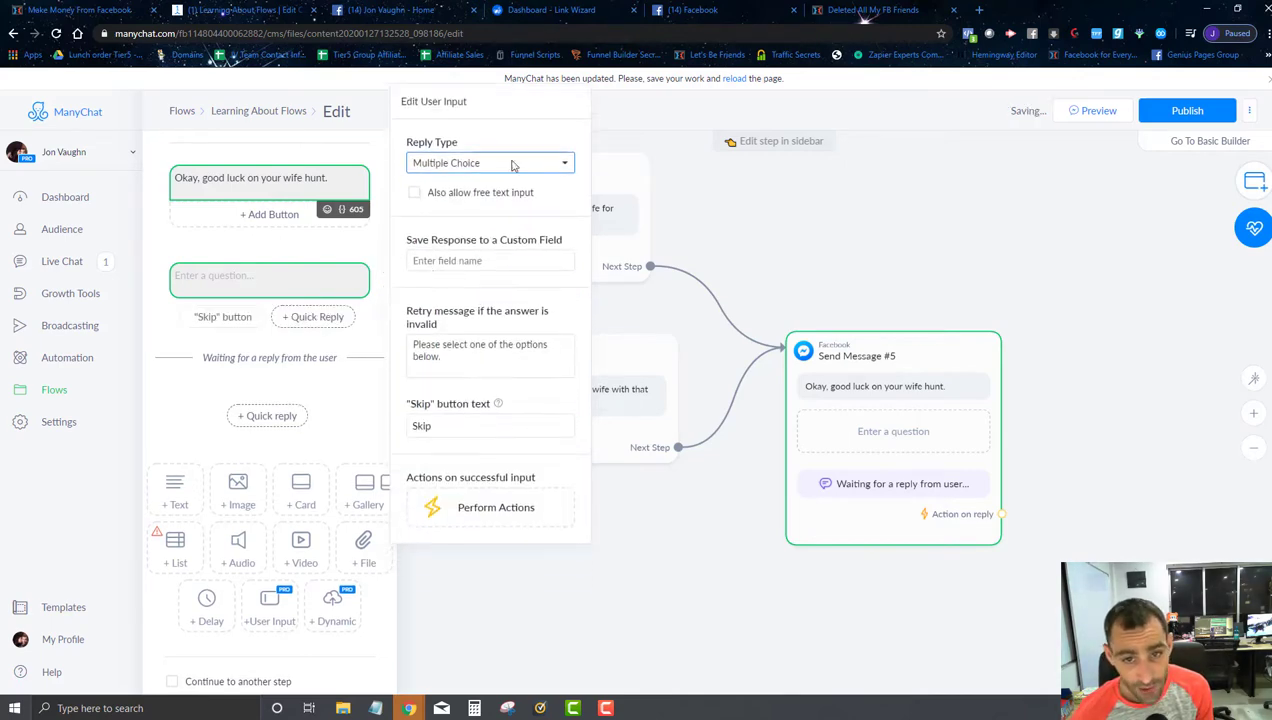
click(473, 168)
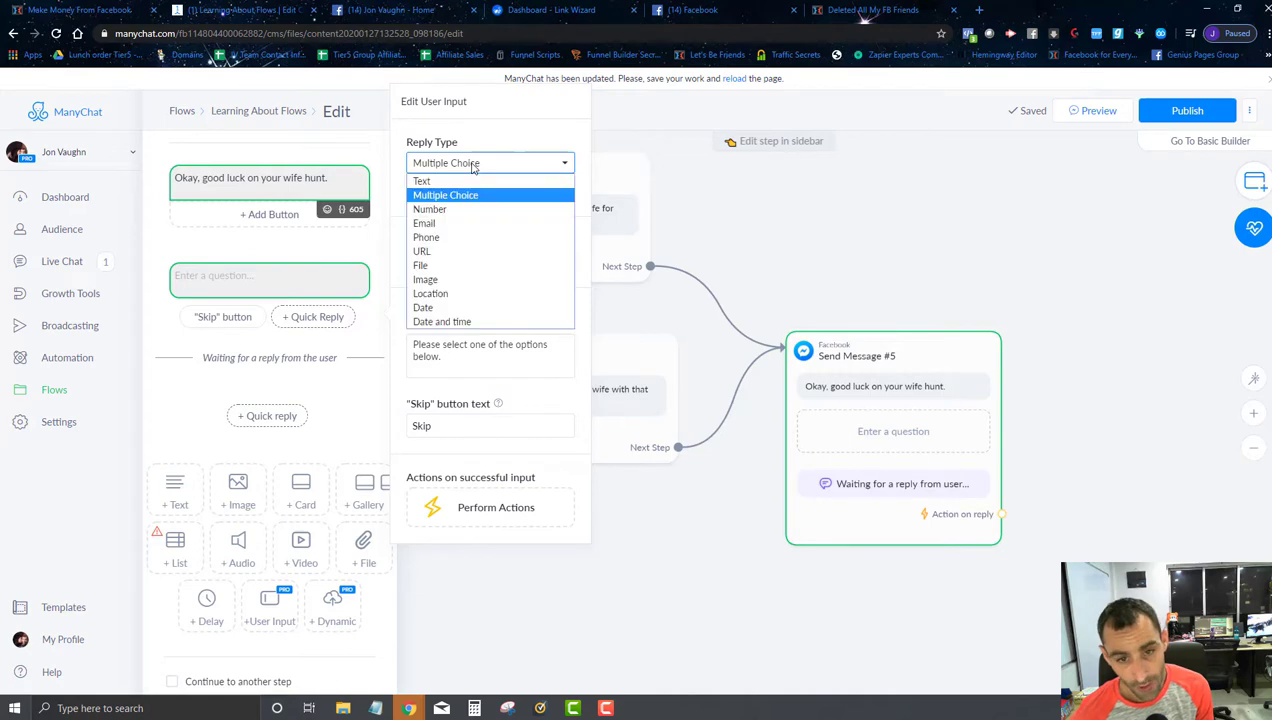
click(709, 234)
scroll(688, 336, down, 3)
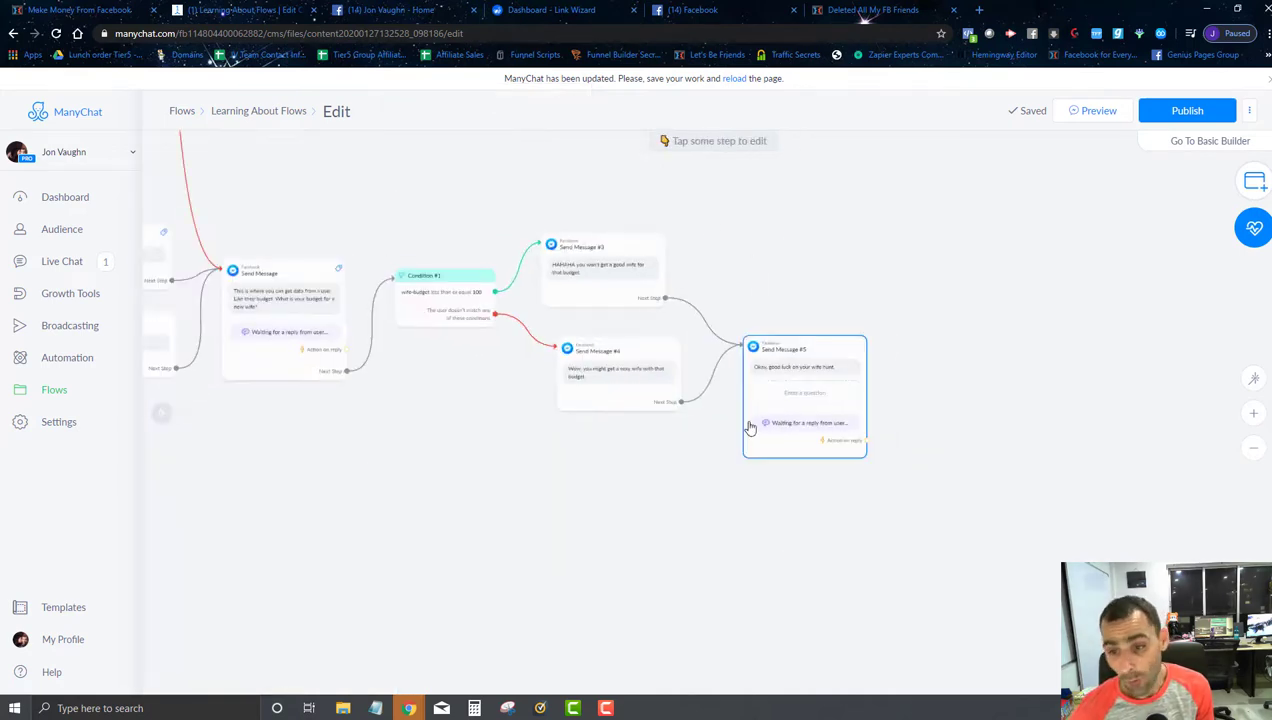
- Add a Dynamic content block below the user input in Send Message #5
click(790, 400)
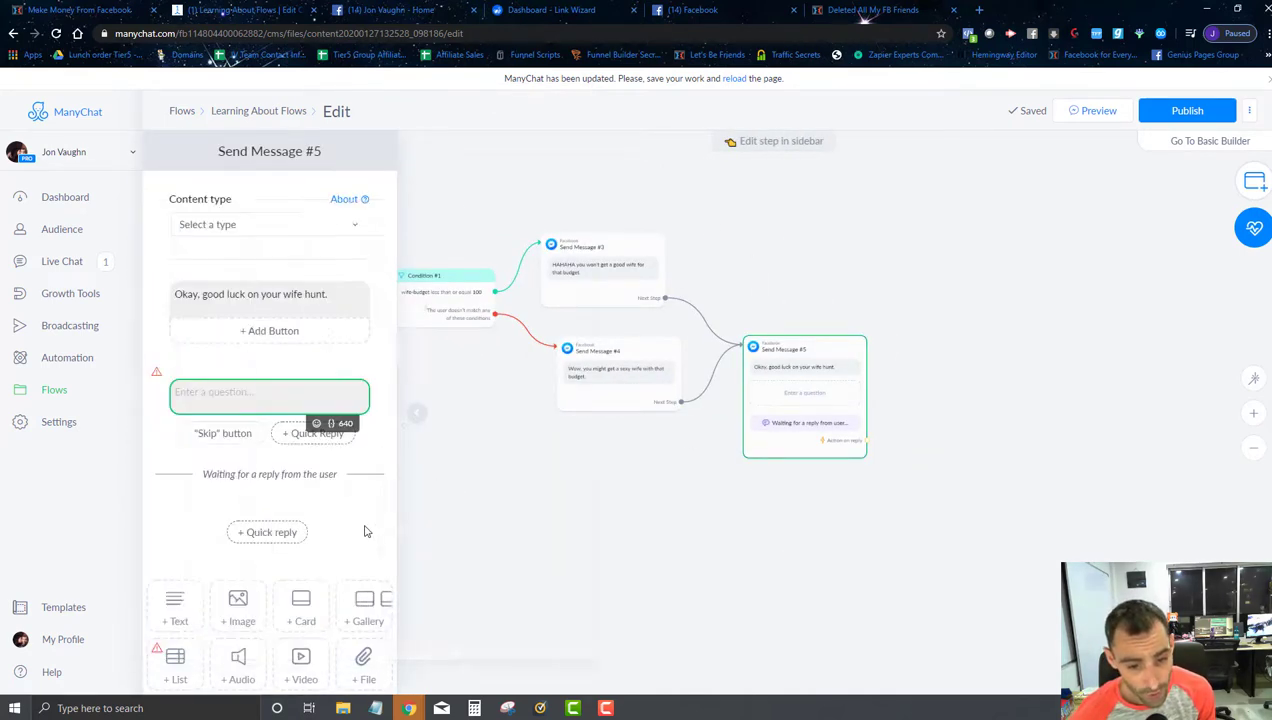
scroll(363, 528, down, 1)
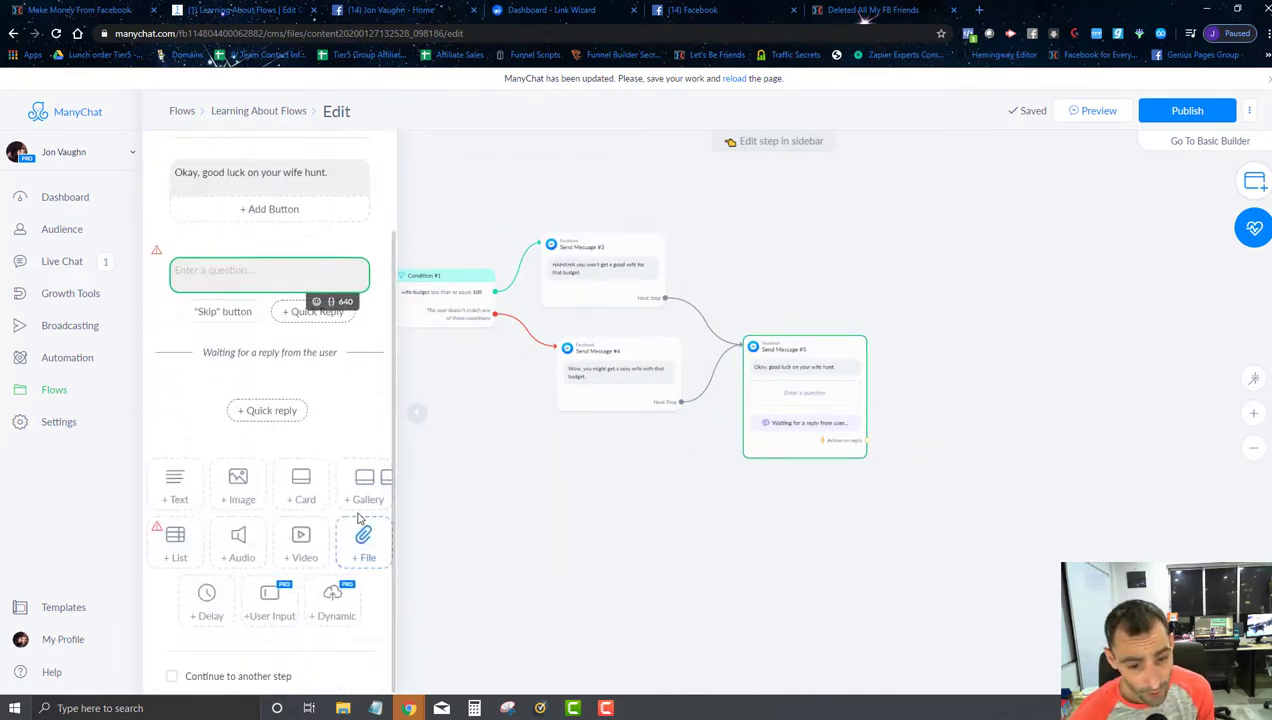
click(336, 608)
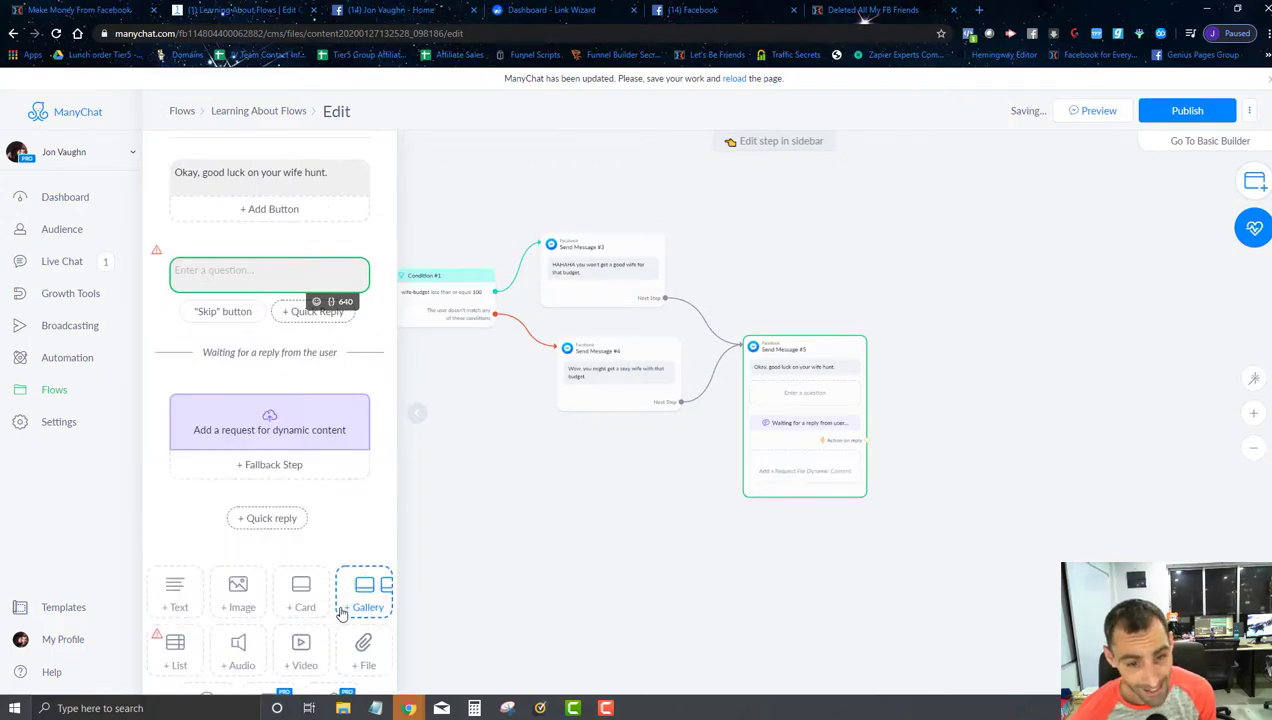
- Try the GET and POST request types in the dynamic content request, and cancel the edit
click(288, 424)
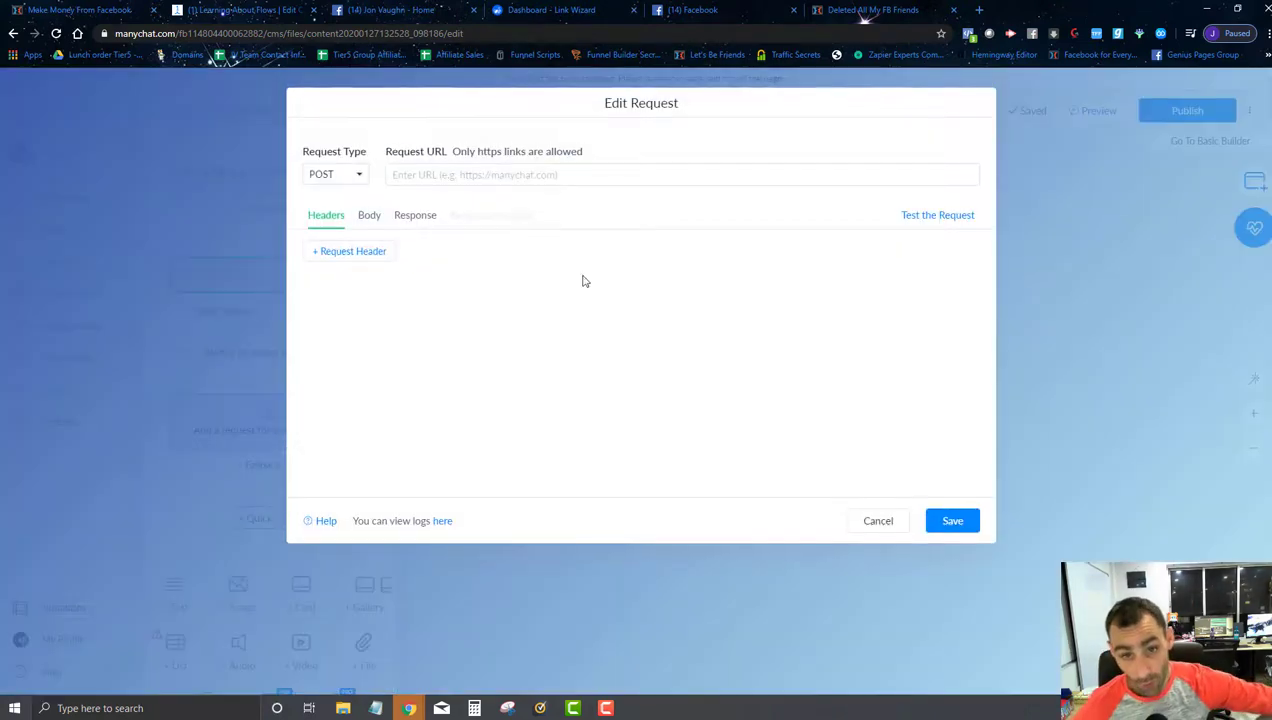
click(358, 175)
click(341, 209)
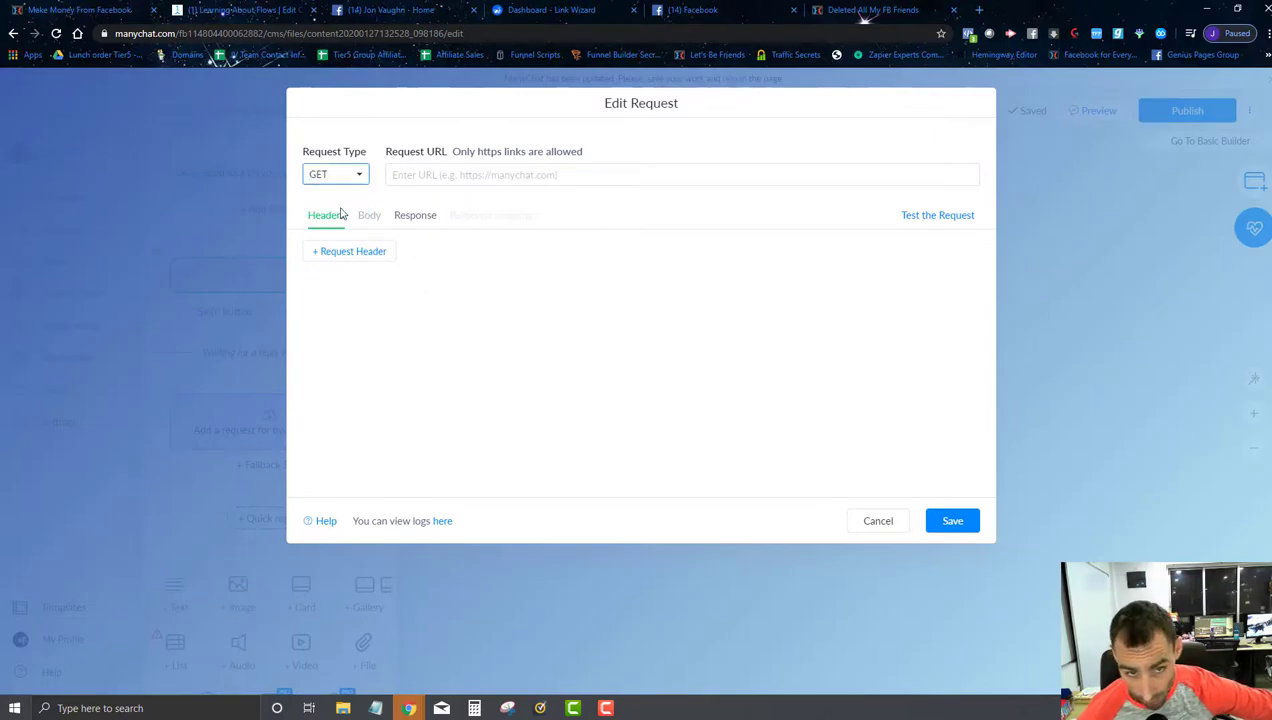
click(354, 175)
click(332, 192)
click(525, 176)
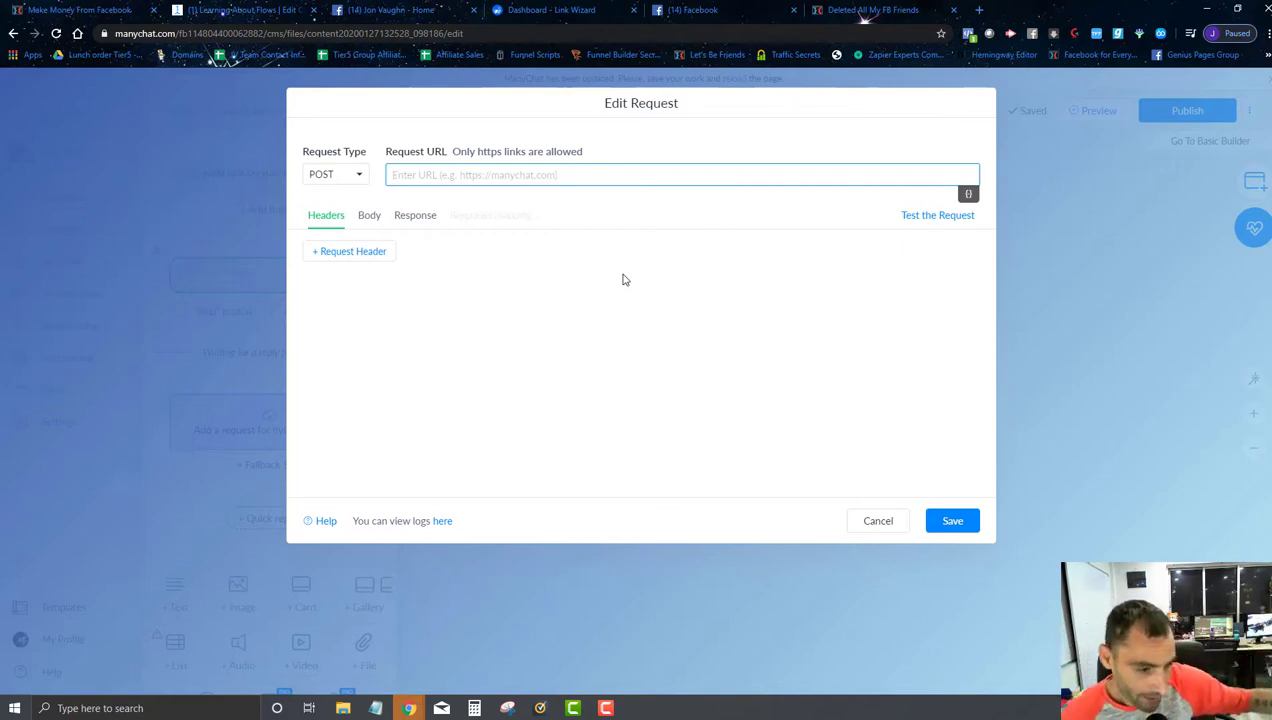
click(866, 522)
drag(478, 485, 607, 492)
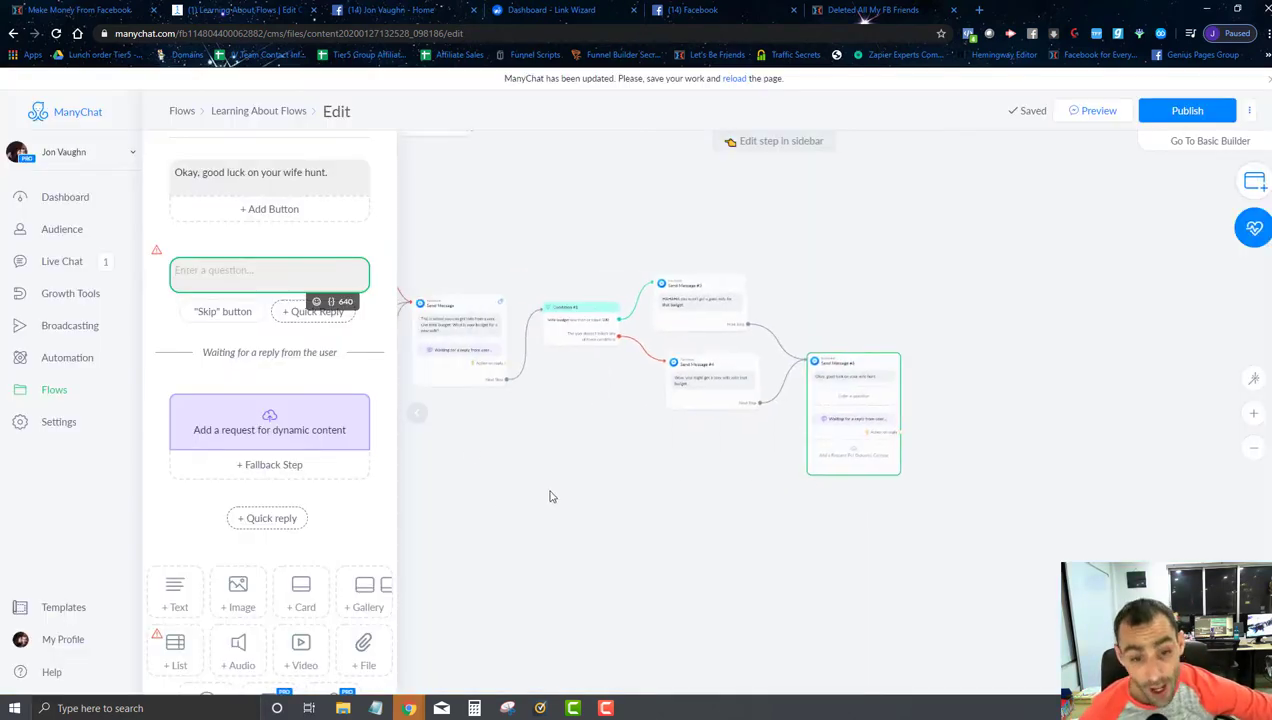
- Remove the dynamic content request and the empty user input question from Send Message #5
click(382, 403)
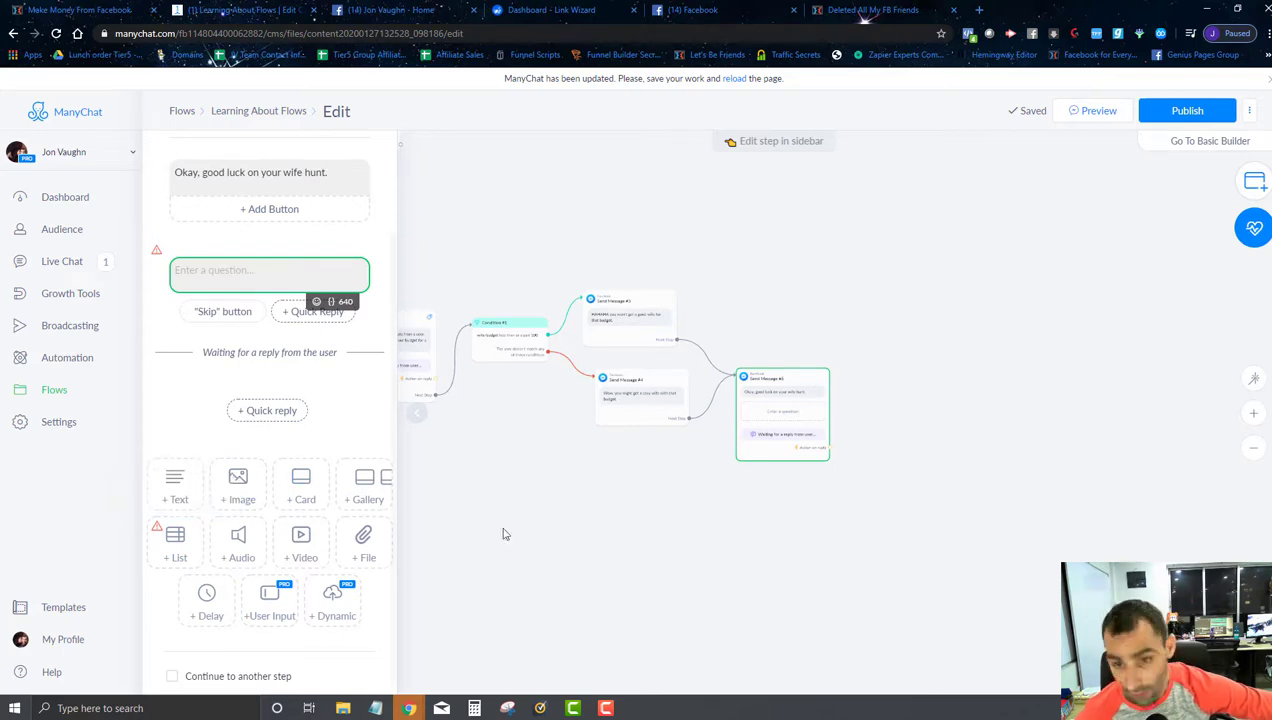
click(1253, 181)
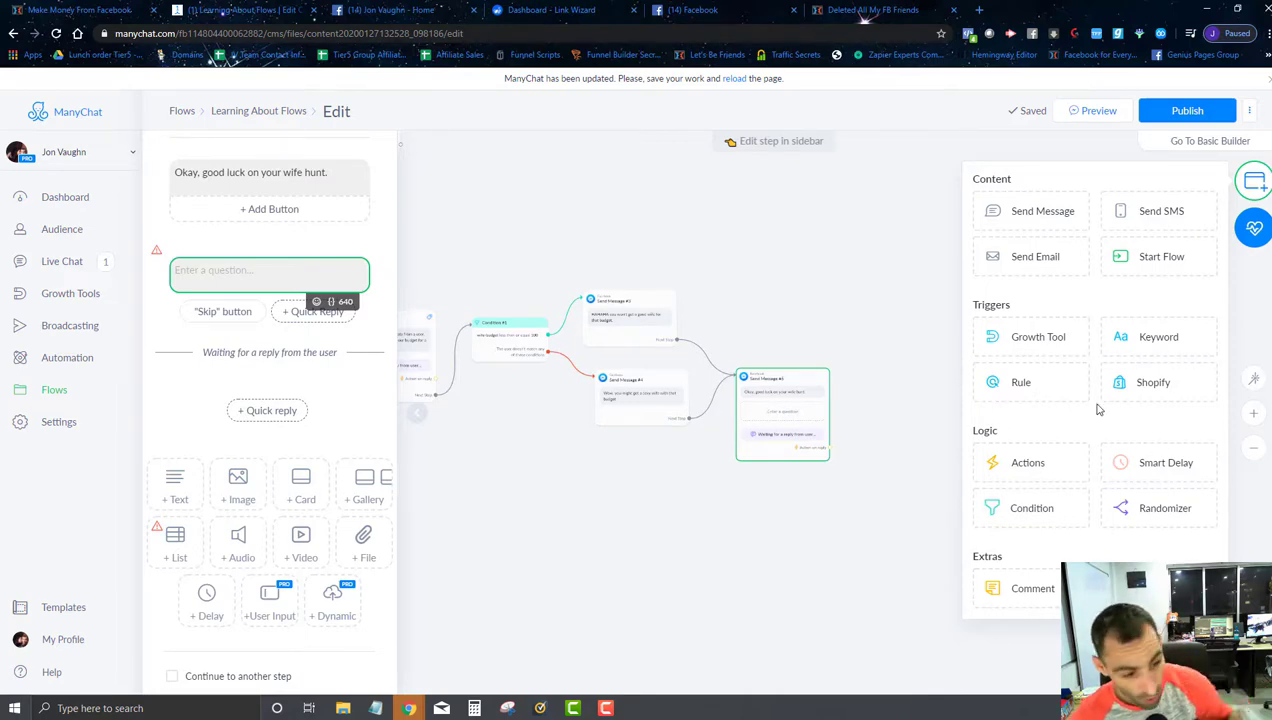
click(911, 331)
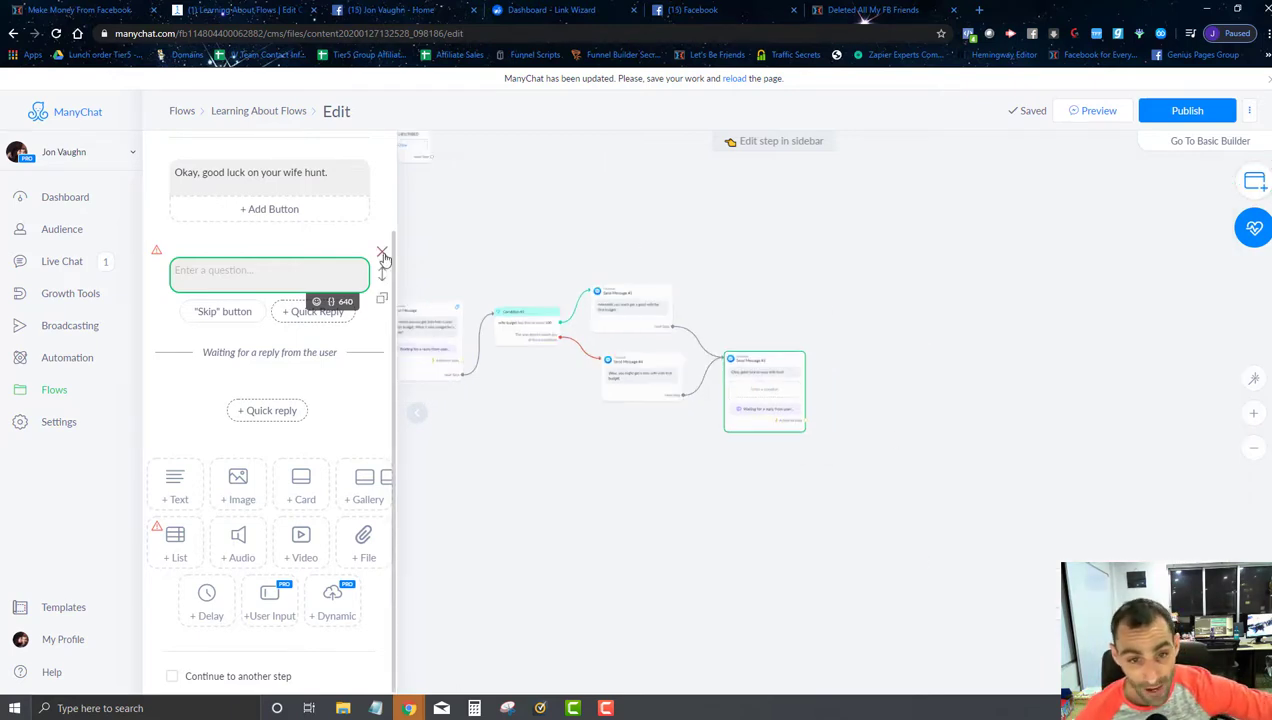
click(381, 255)
click(729, 168)
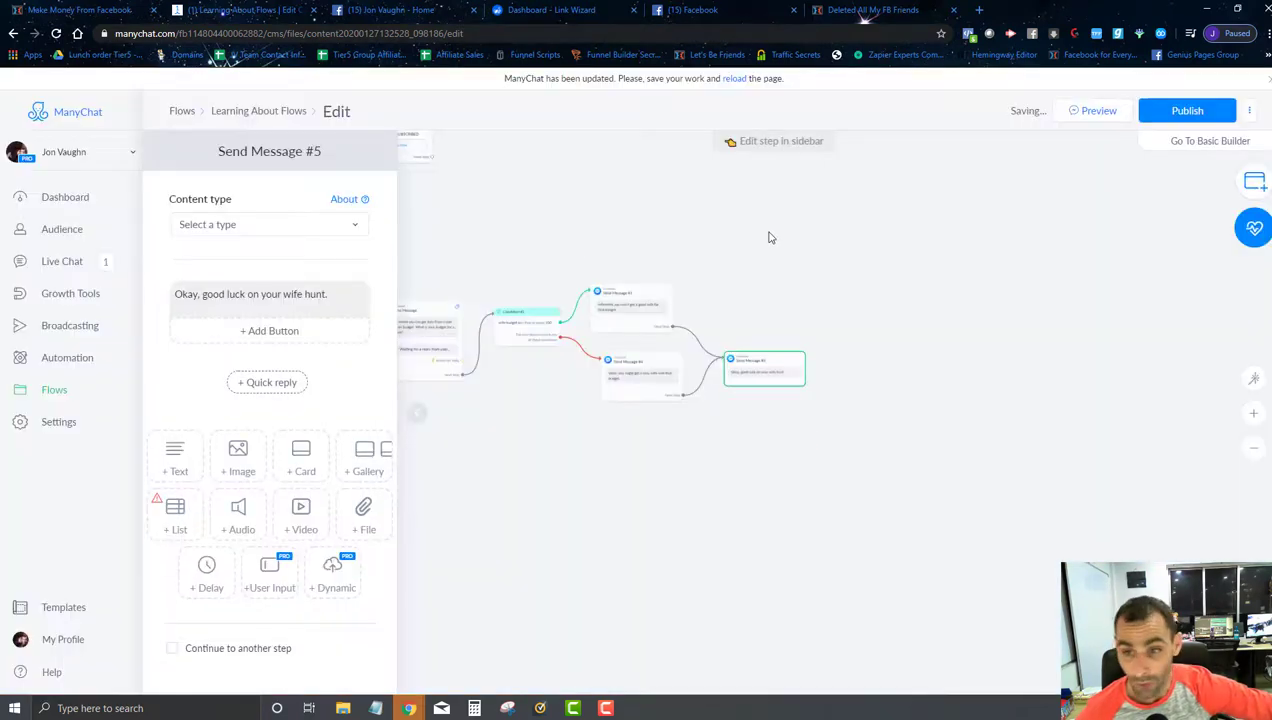
- Auto-arrange the steps of the whole flow
click(1252, 380)
scroll(937, 341, down, 4)
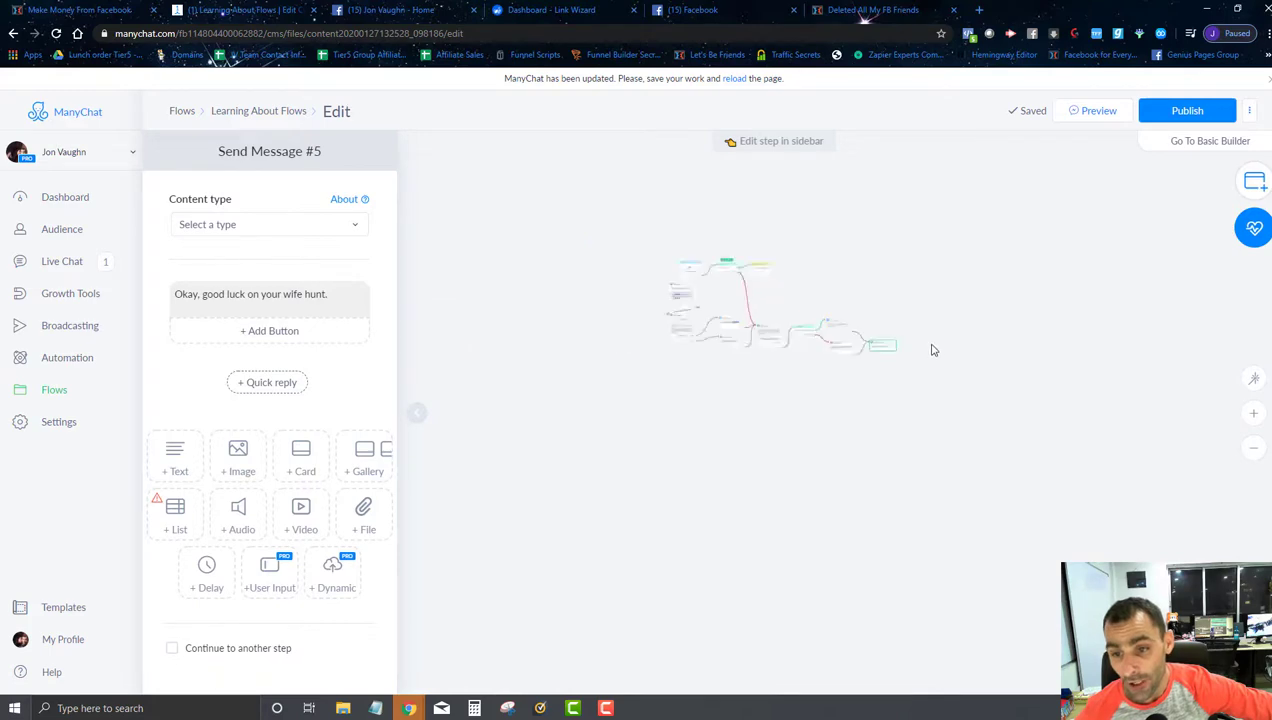
scroll(932, 350, up, 6)
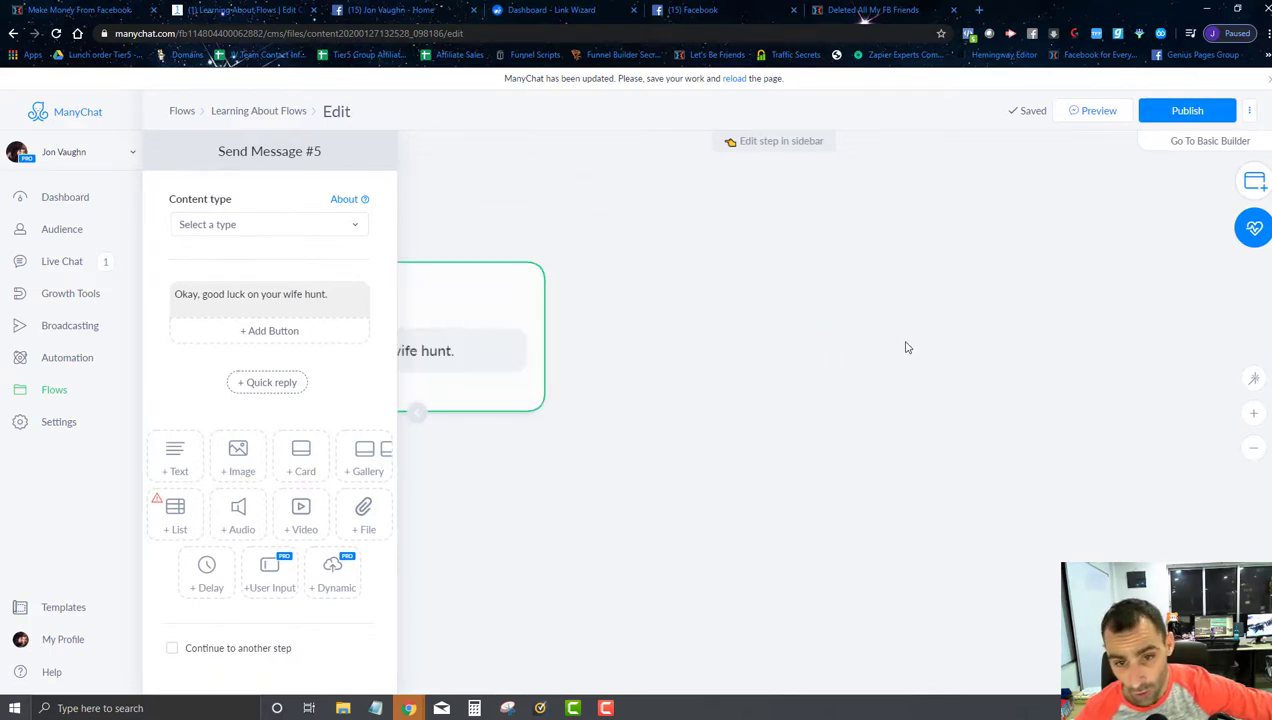
scroll(908, 350, down, 4)
drag(633, 477, 1168, 512)
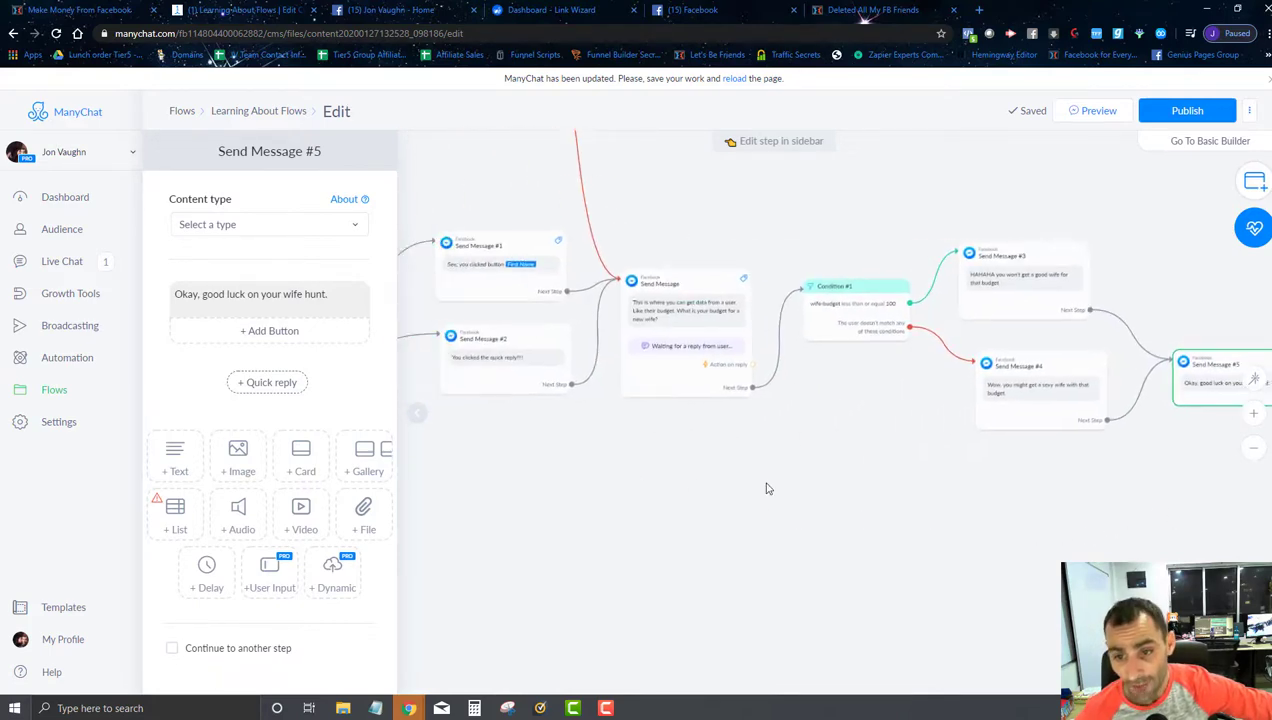
drag(769, 489, 410, 510)
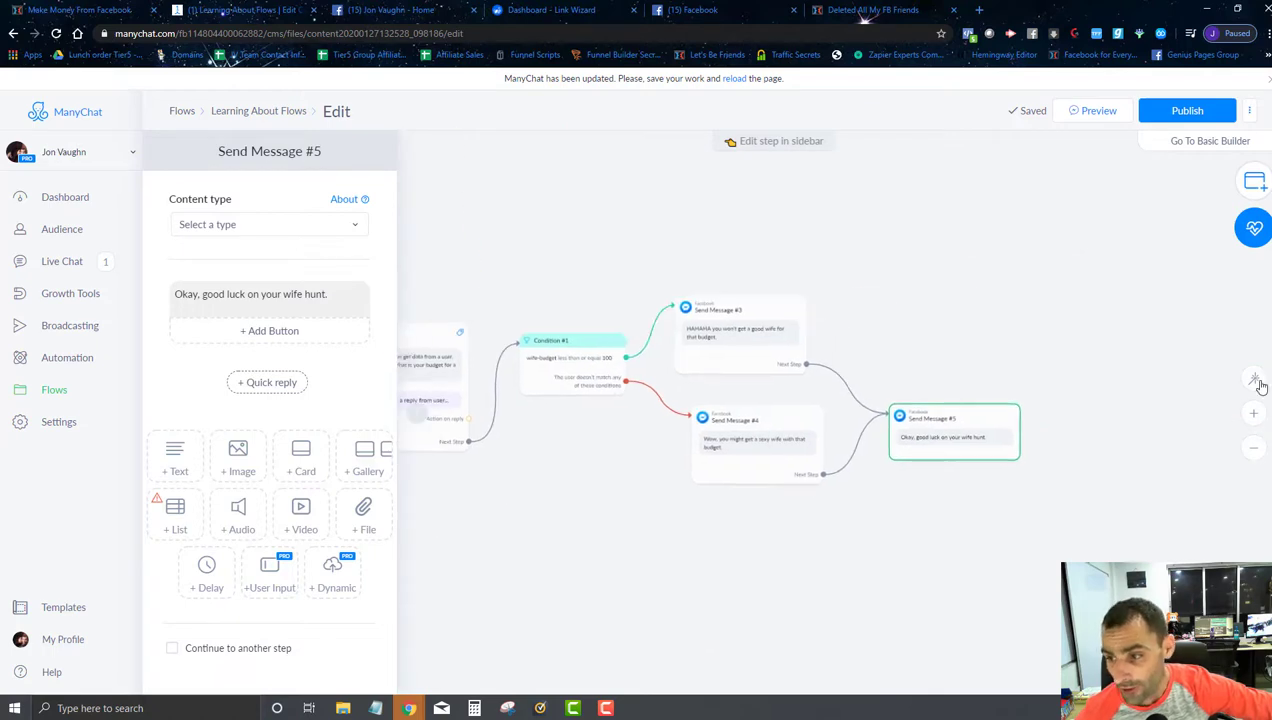
click(1257, 381)
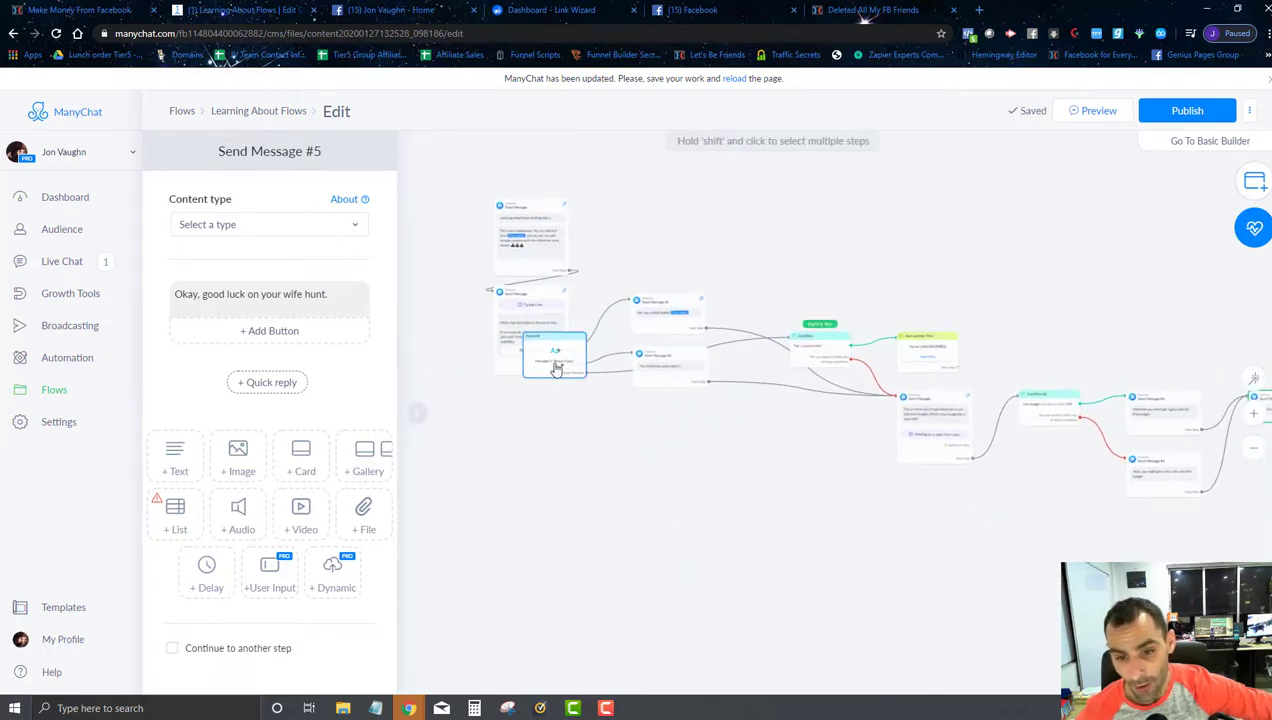
- Move the keyword trigger above the starting condition and shift the four initial message steps farther left as a group
drag(557, 368, 744, 241)
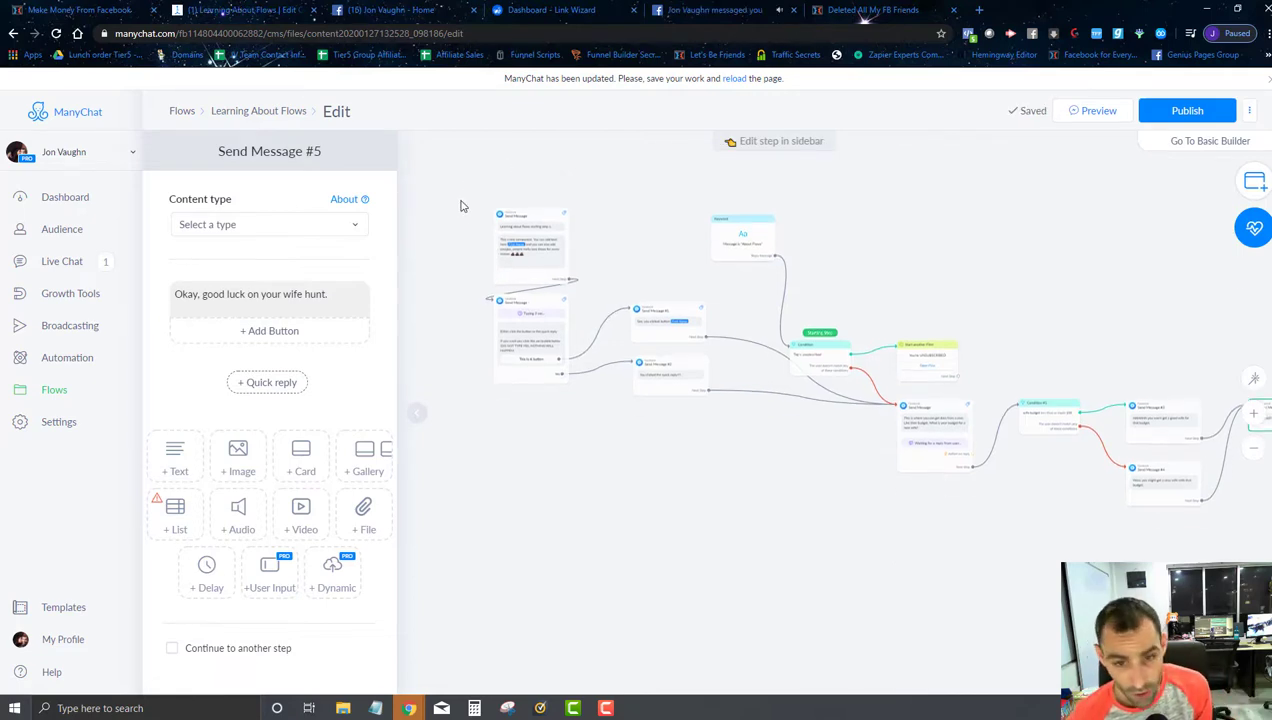
drag(451, 192, 679, 419)
click(648, 338)
click(579, 488)
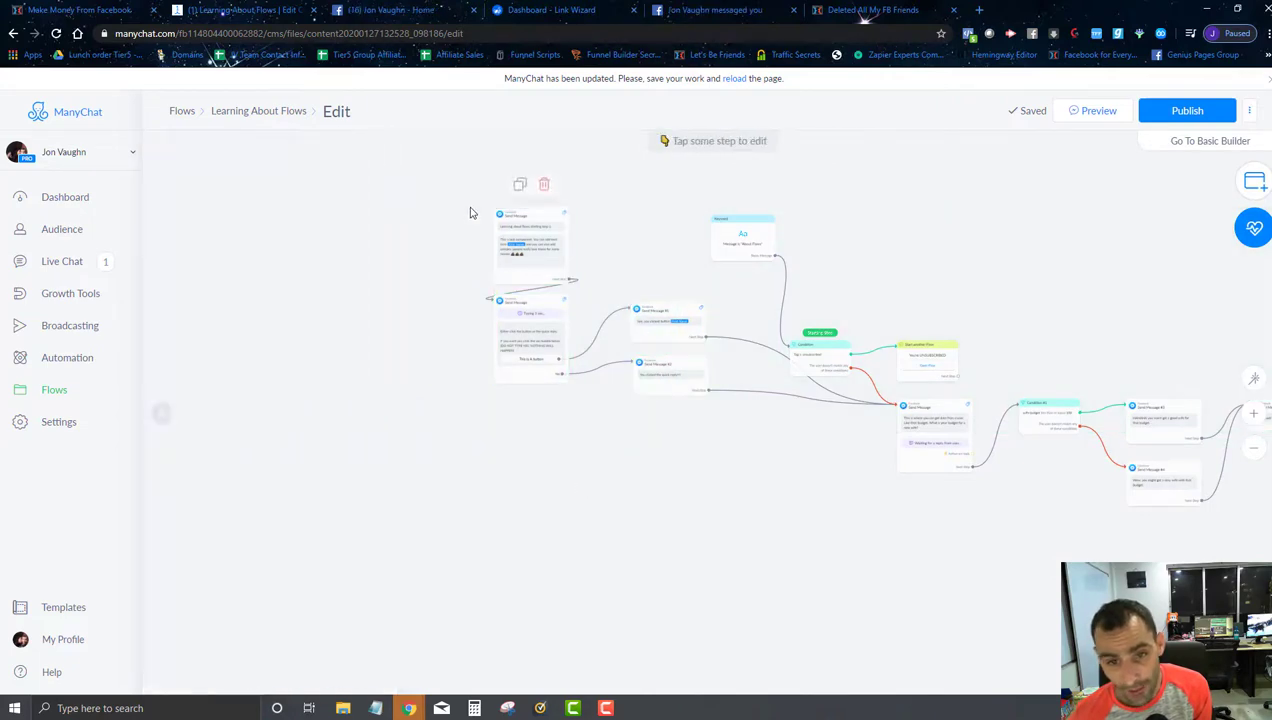
drag(465, 206, 640, 412)
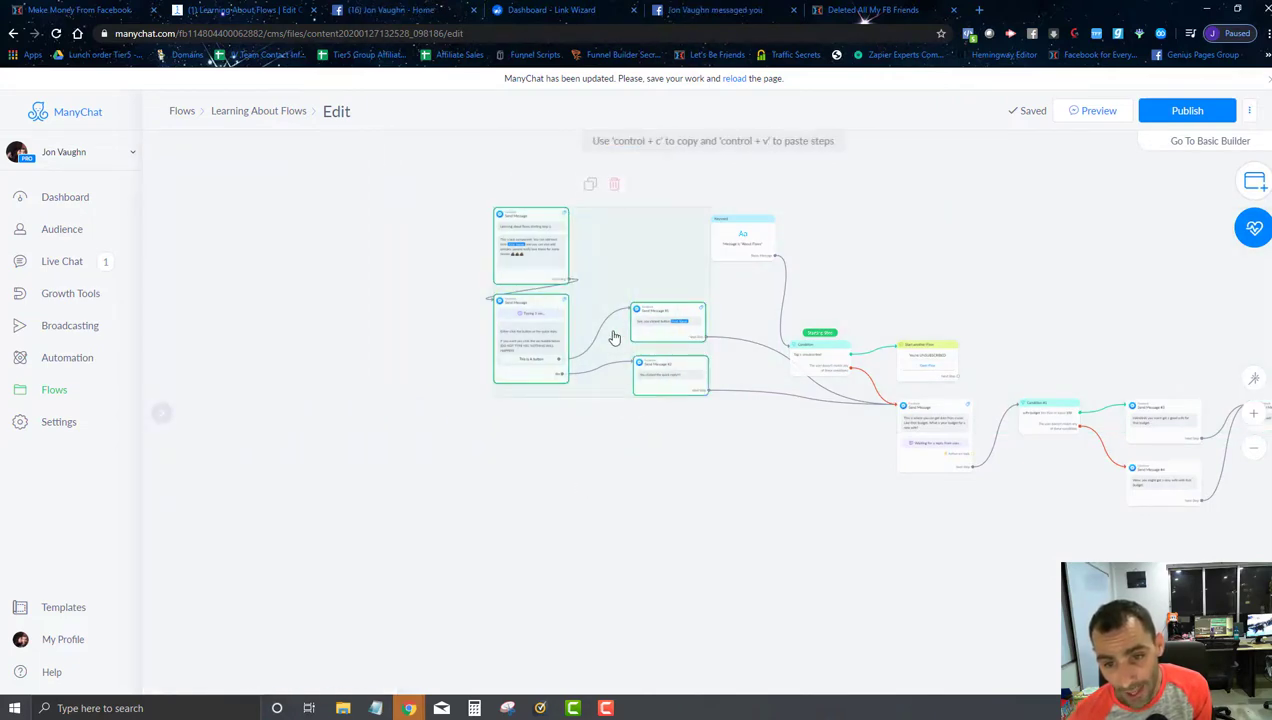
drag(642, 332, 440, 370)
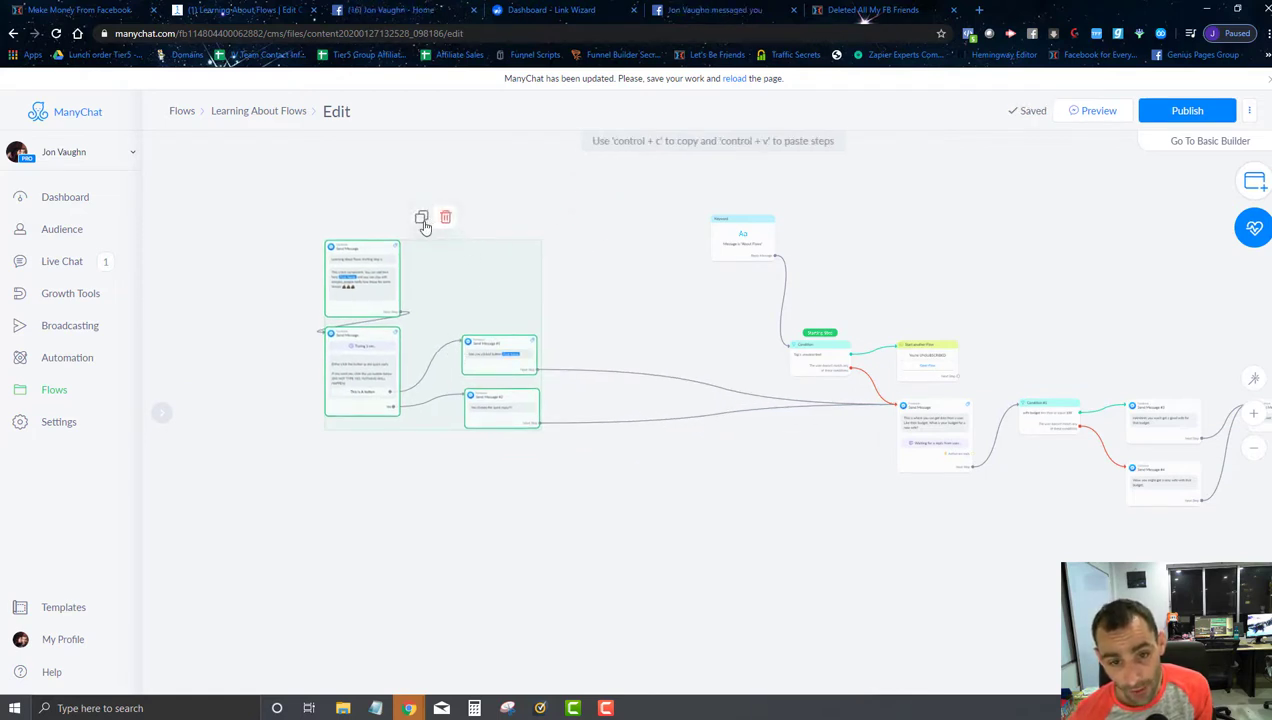
- Duplicate the four selected message steps below the originals and delete the copies
click(424, 226)
drag(766, 519, 499, 593)
click(496, 467)
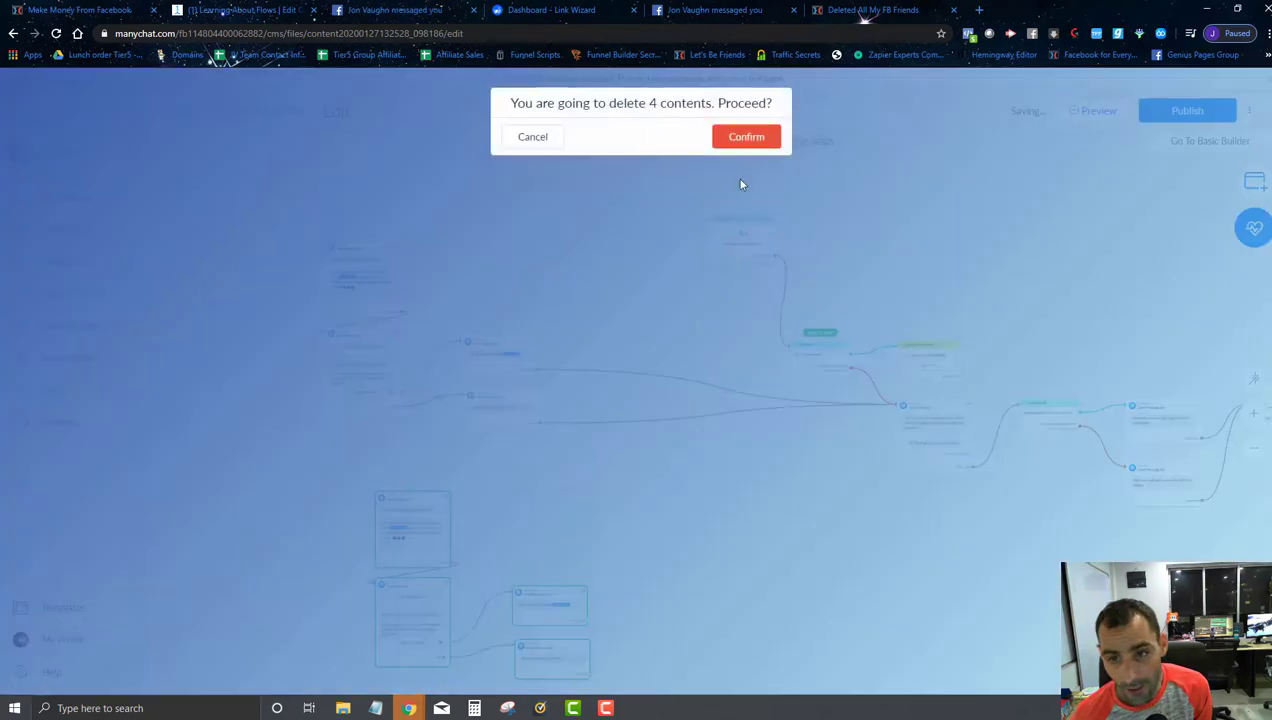
click(746, 136)
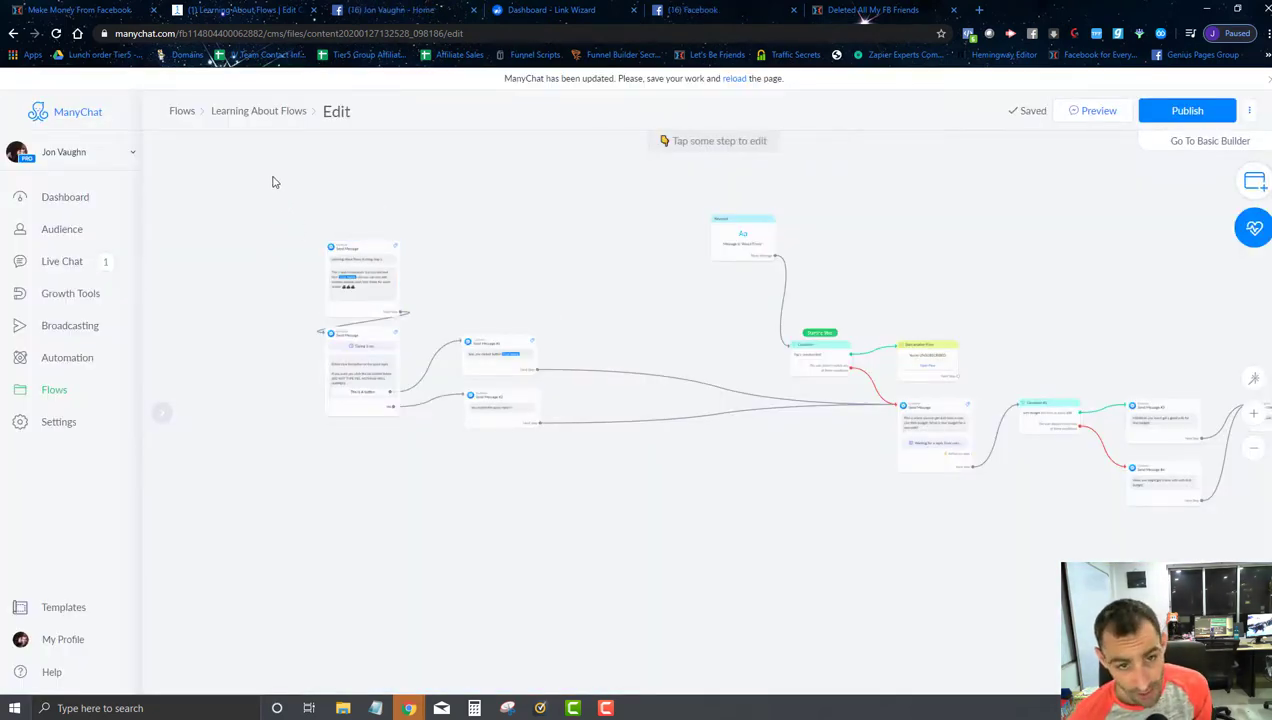
- Select the flow's steps together and review the layout from the first messages through to Send Message #5
drag(272, 180, 1085, 508)
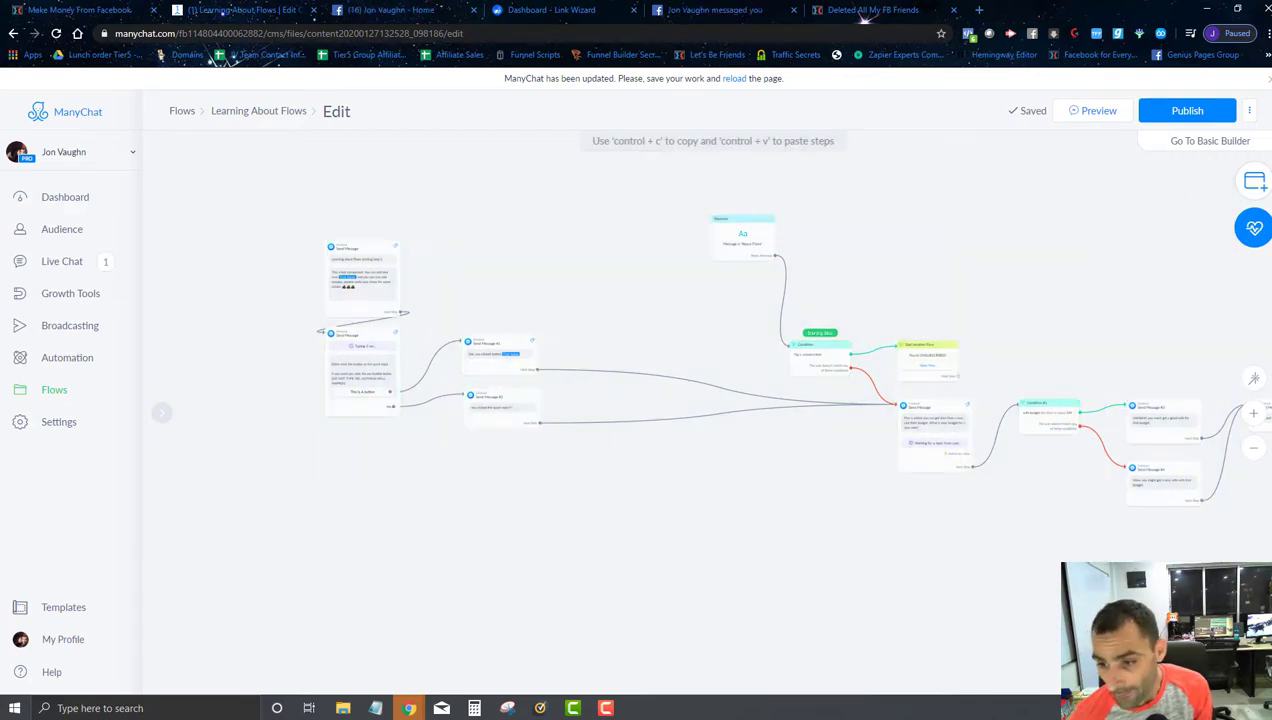
drag(1183, 613, 612, 479)
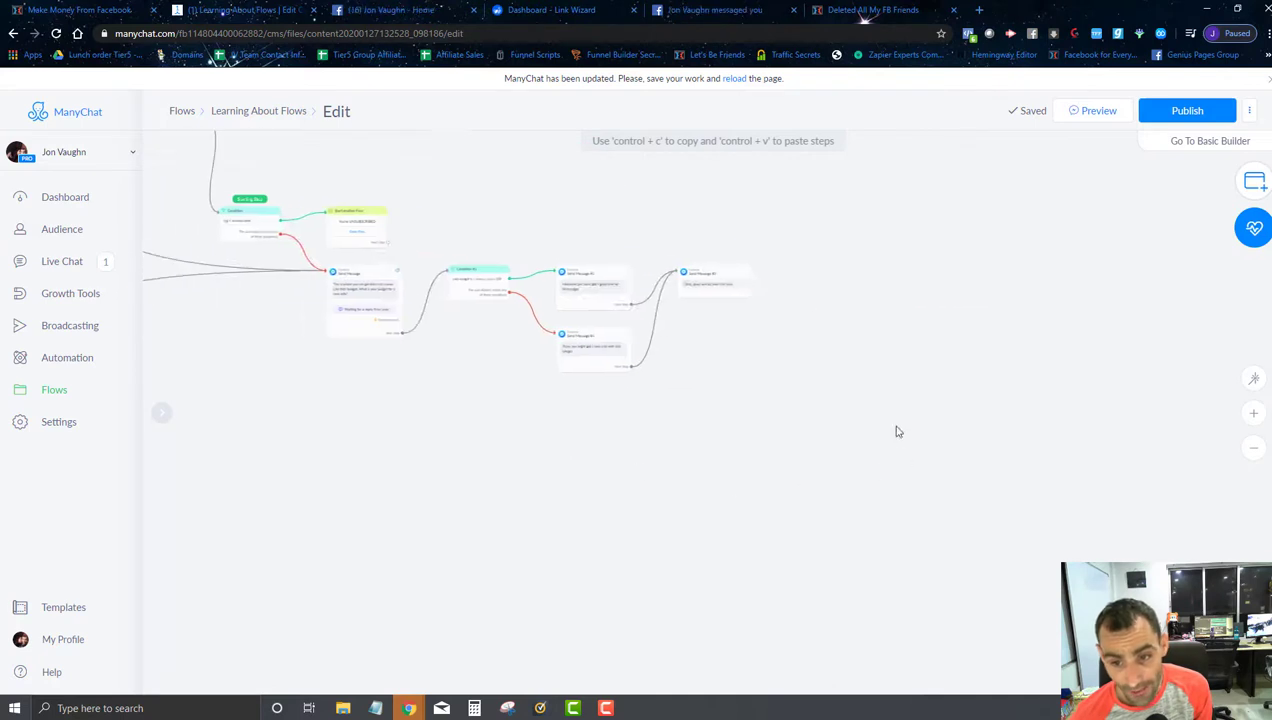
drag(843, 387, 1048, 542)
drag(666, 497, 967, 412)
drag(562, 453, 685, 467)
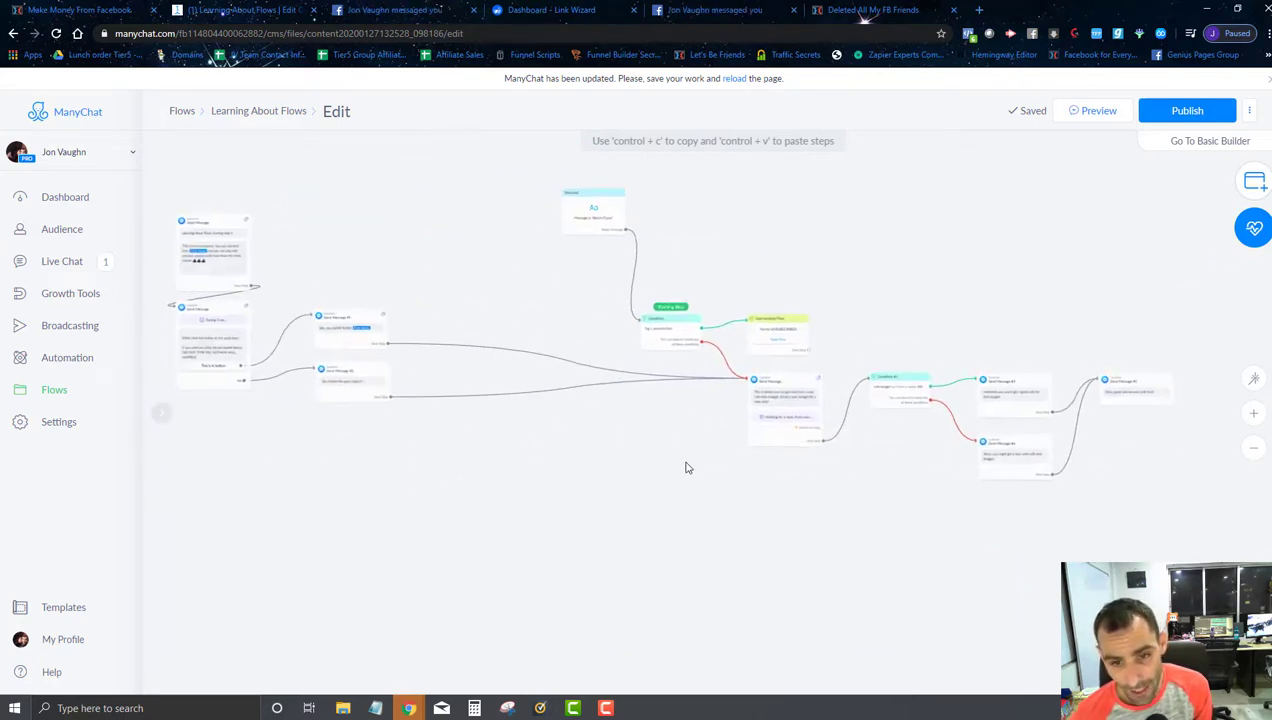
scroll(686, 467, down, 1)
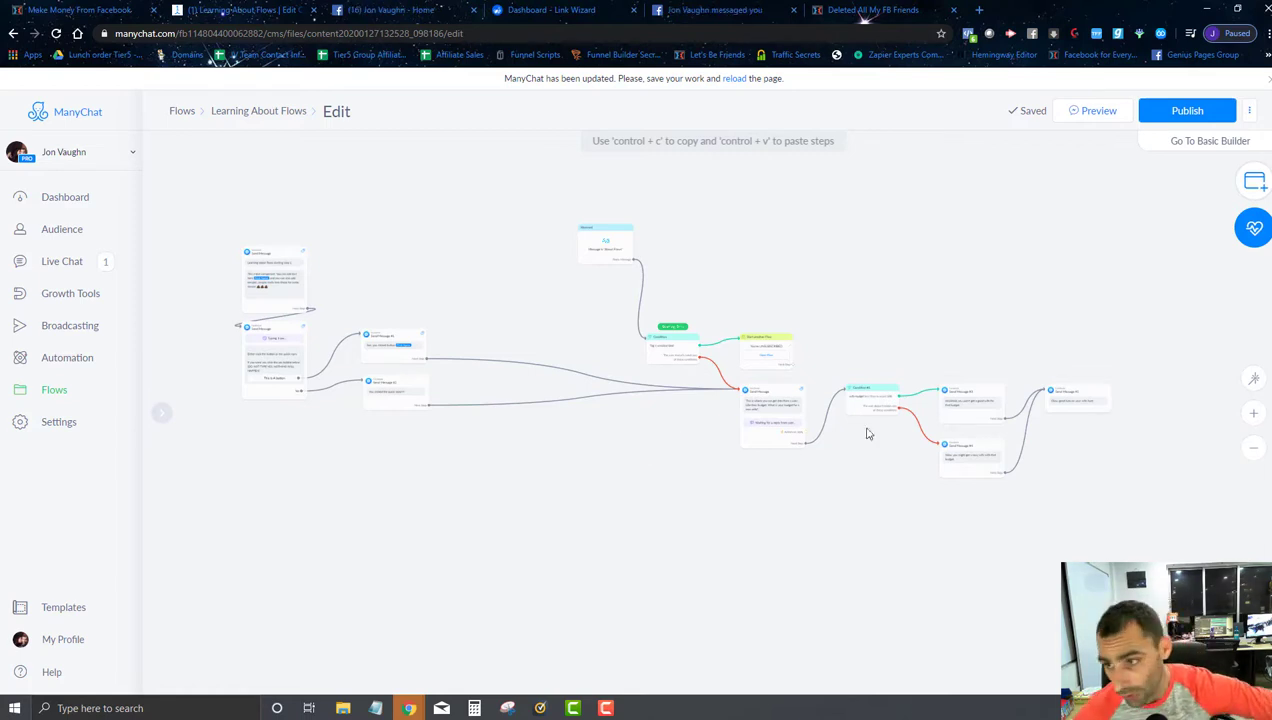
- Add a new Send Message step and place it in the empty area below the starting condition
click(1253, 190)
click(1039, 215)
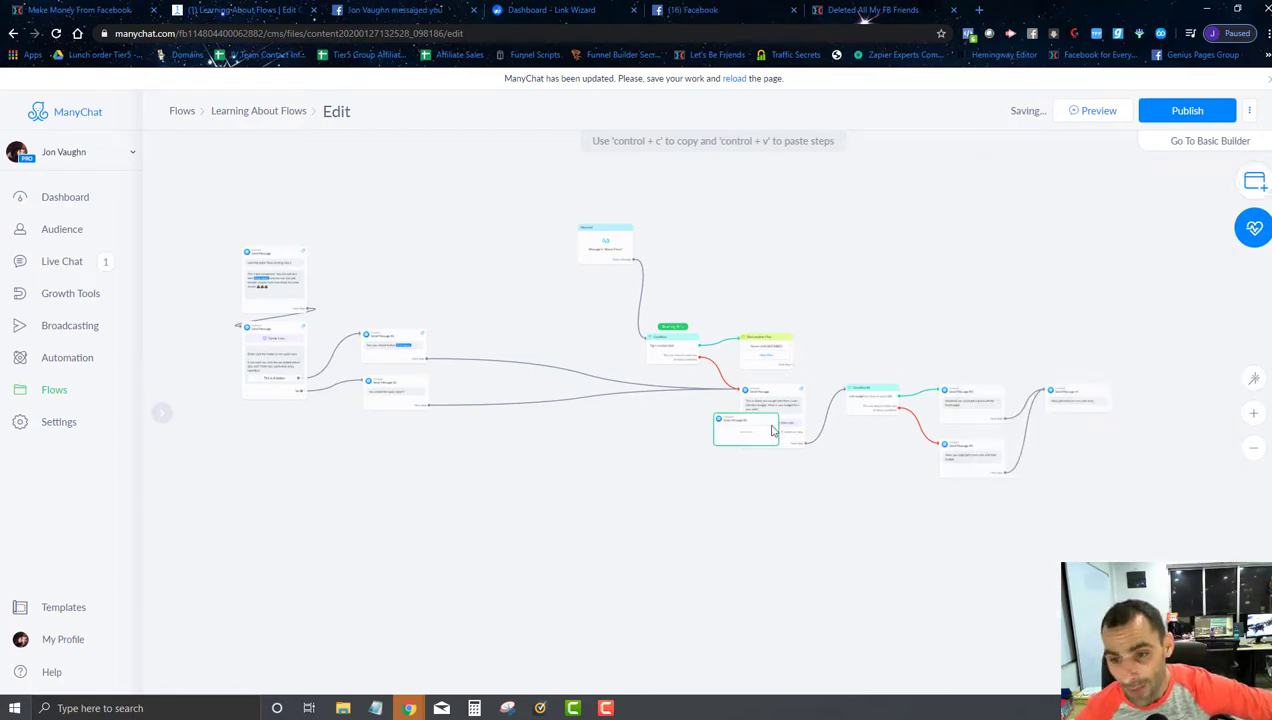
drag(736, 441, 612, 473)
click(612, 473)
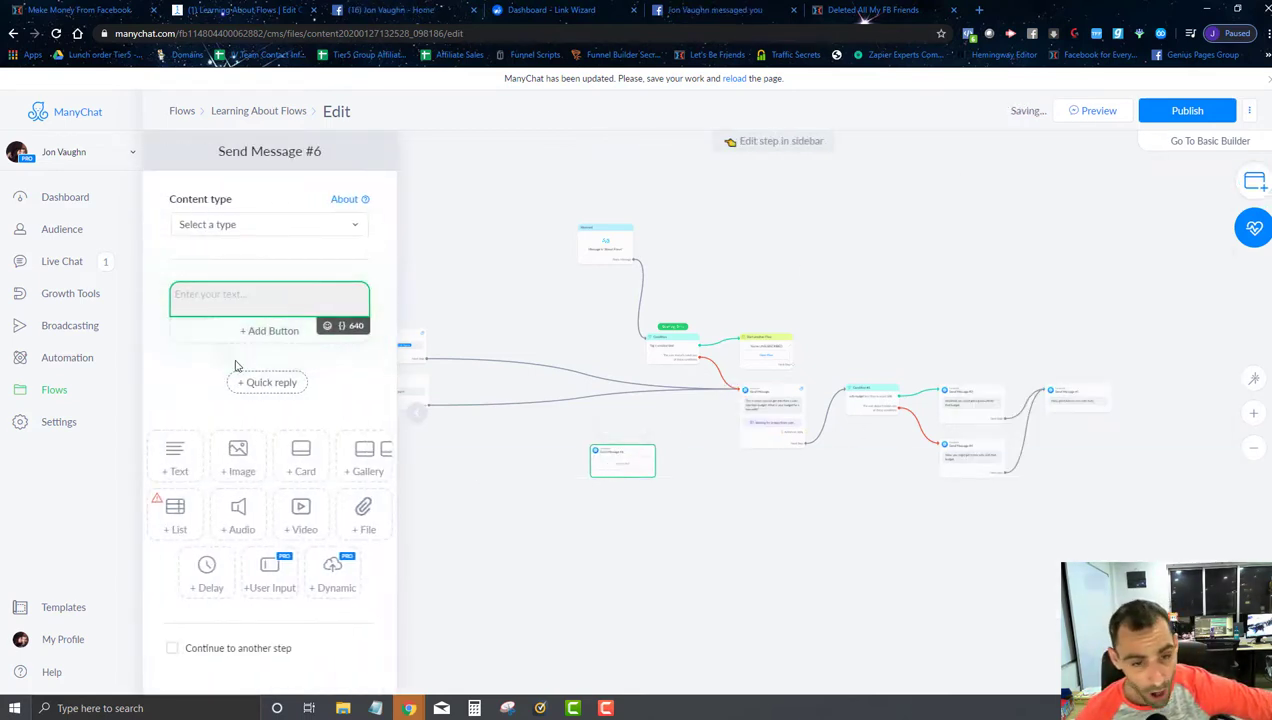
- Set the new message's content type to Other
click(252, 224)
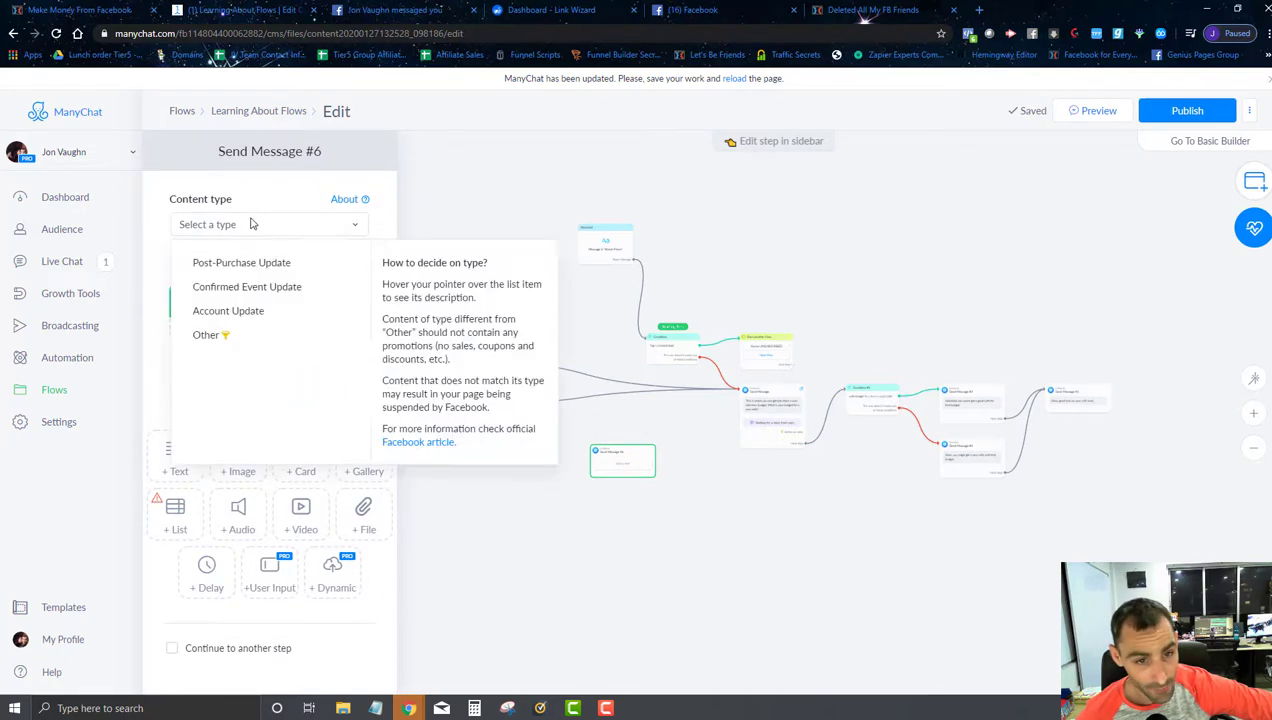
click(211, 336)
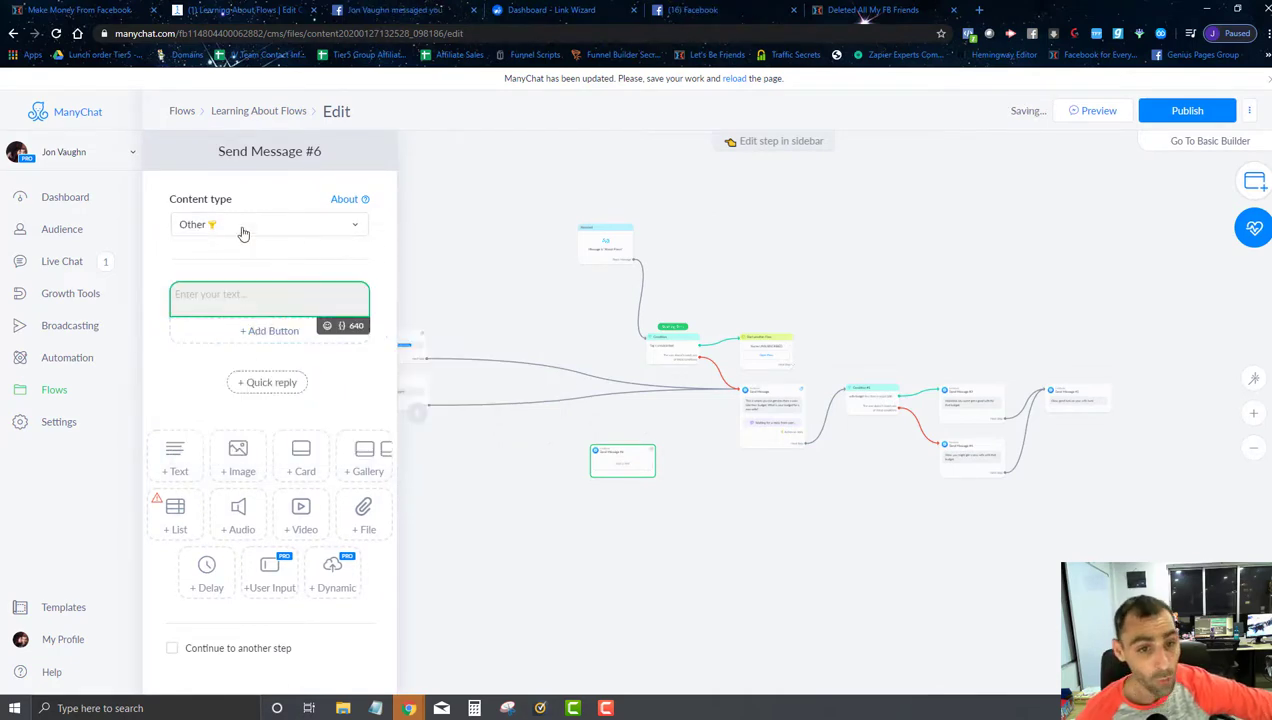
click(252, 224)
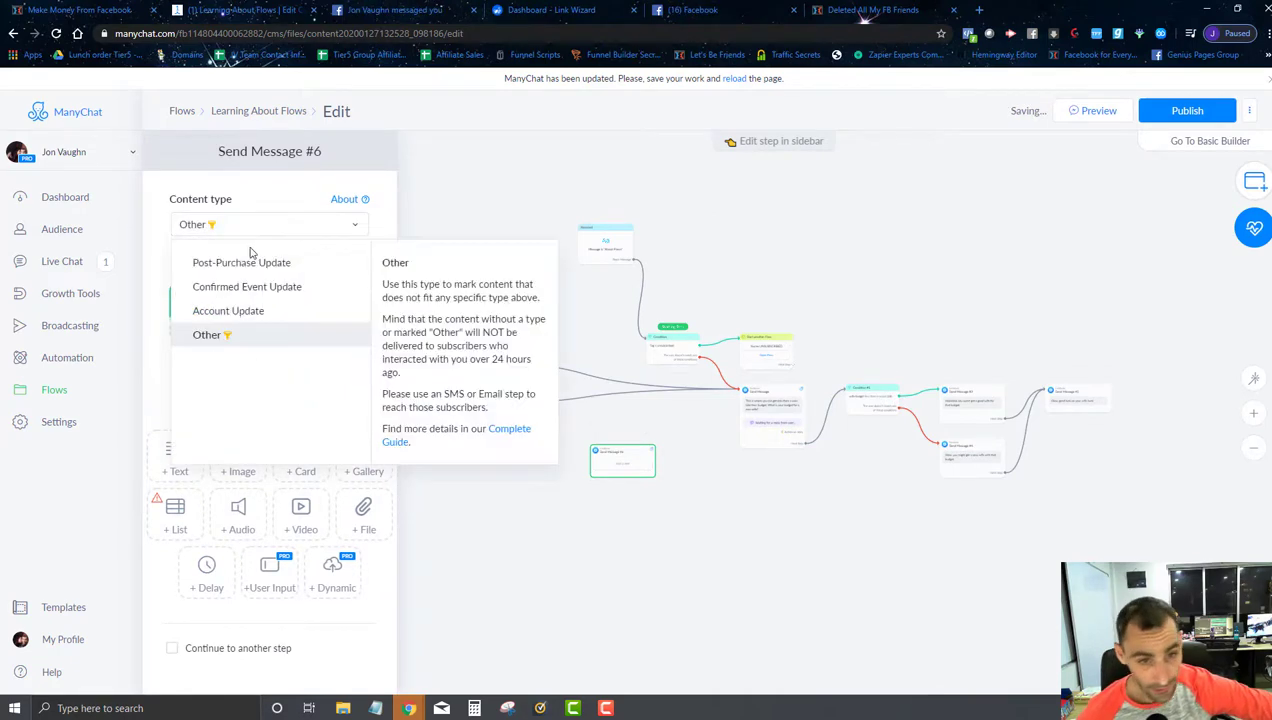
click(246, 338)
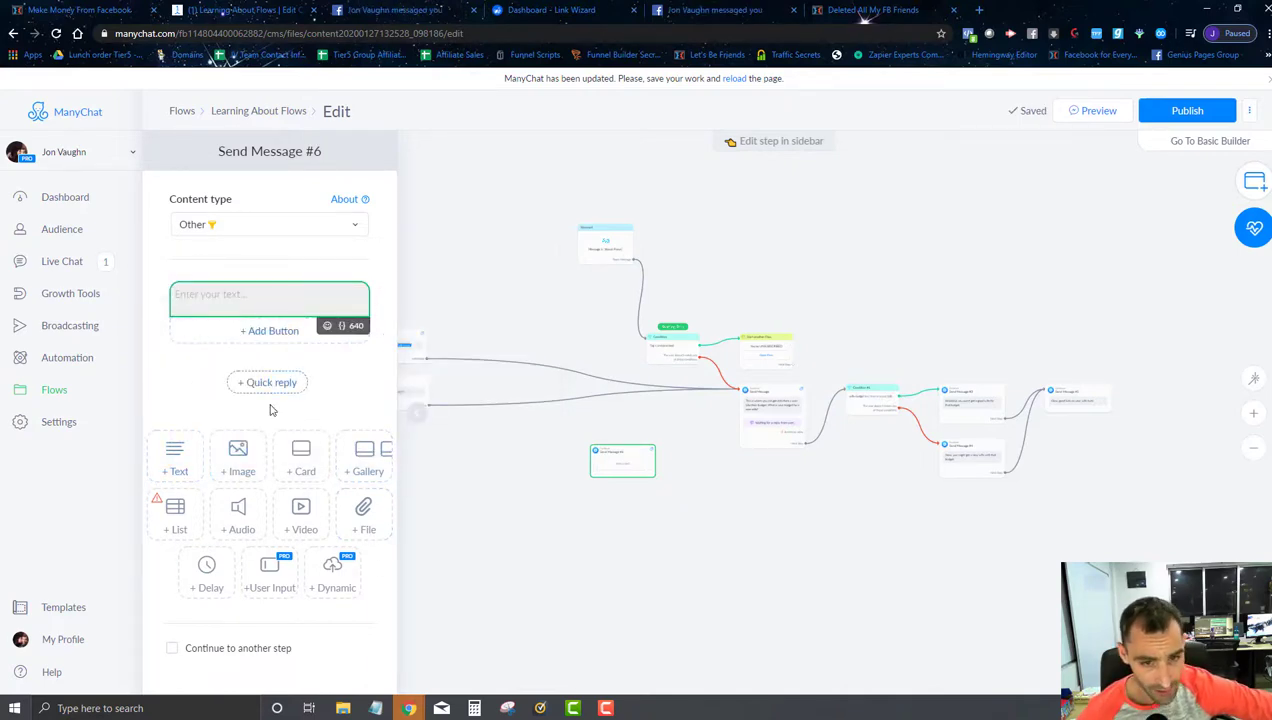
- Add a button to the new message and try Open website as its action
click(300, 331)
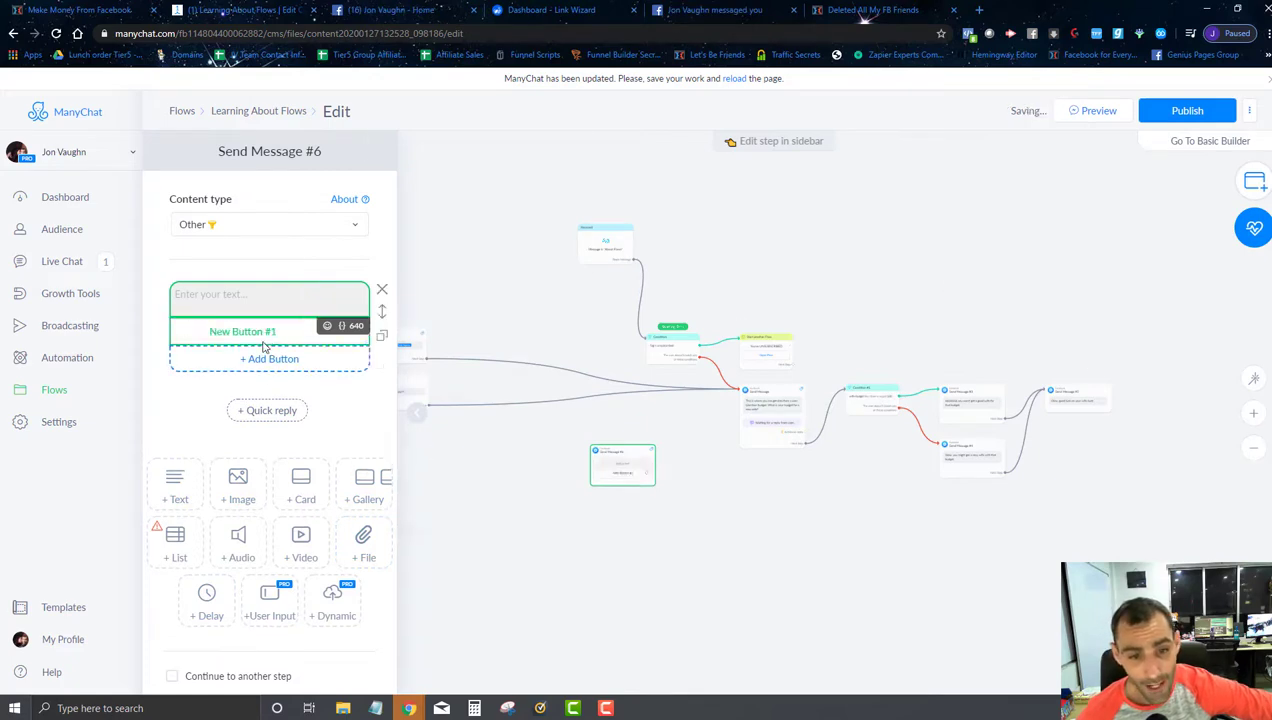
scroll(430, 300, down, 1)
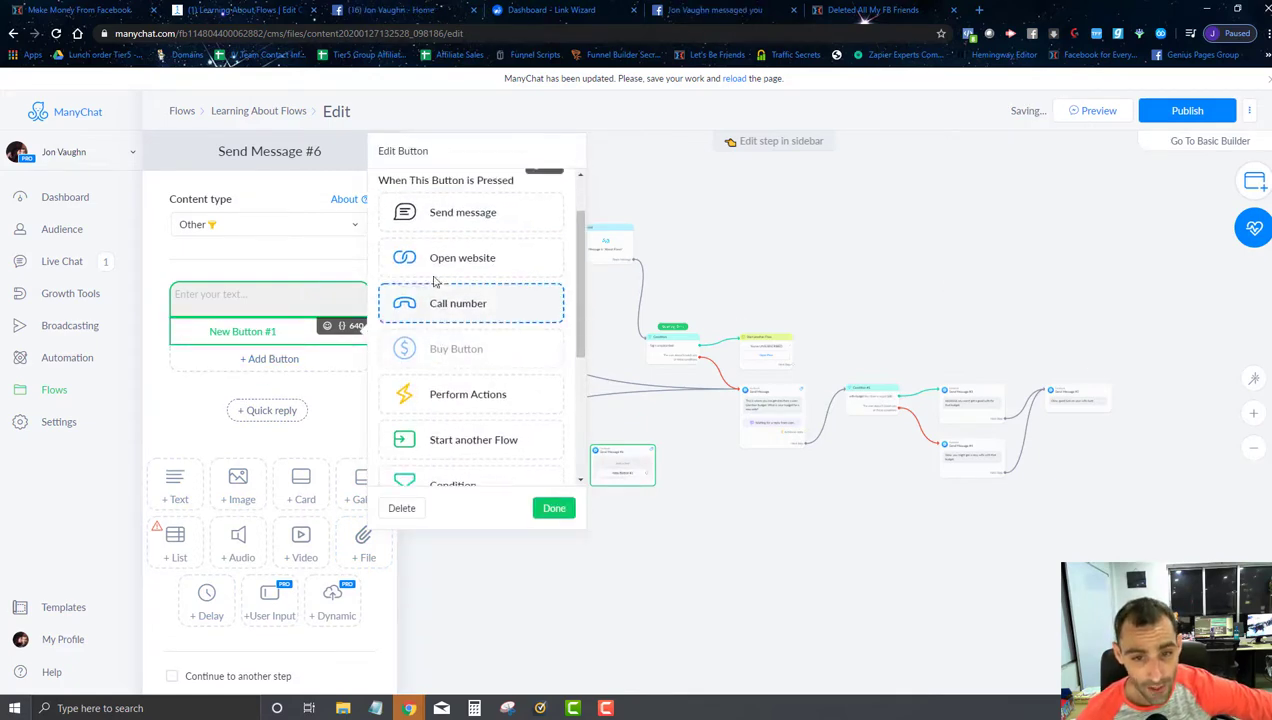
scroll(493, 323, down, 3)
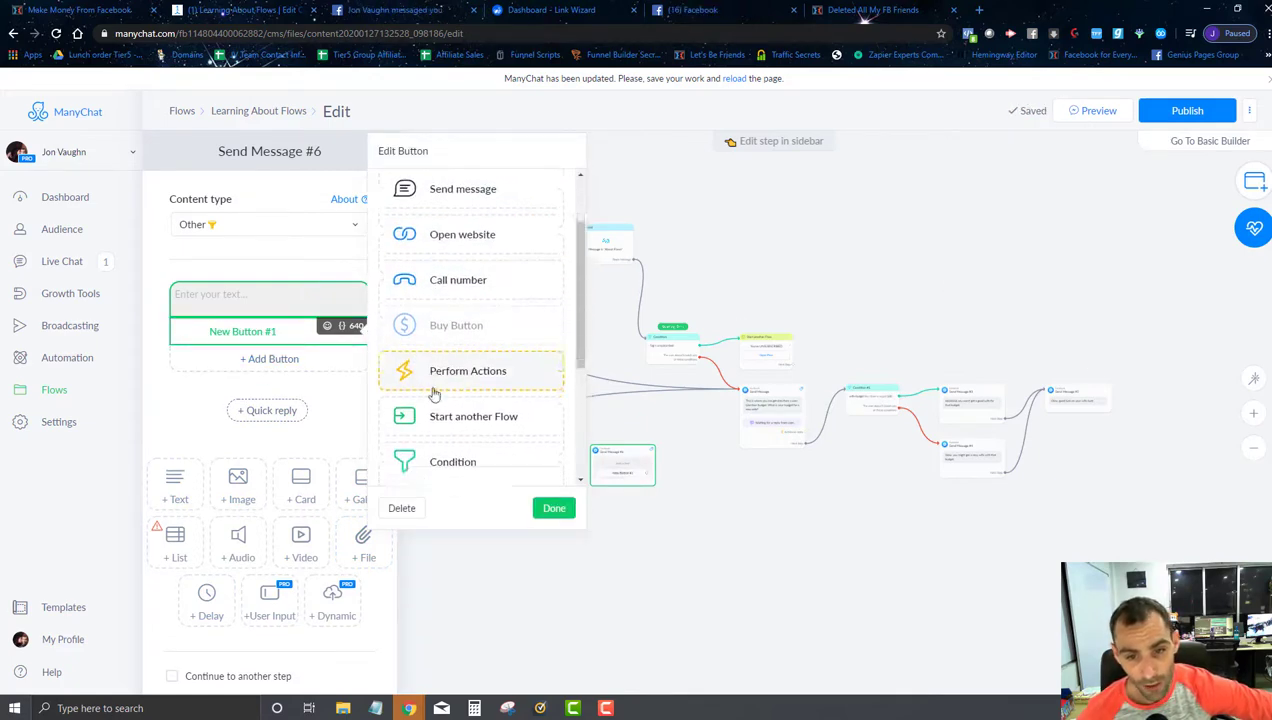
scroll(455, 300, up, 4)
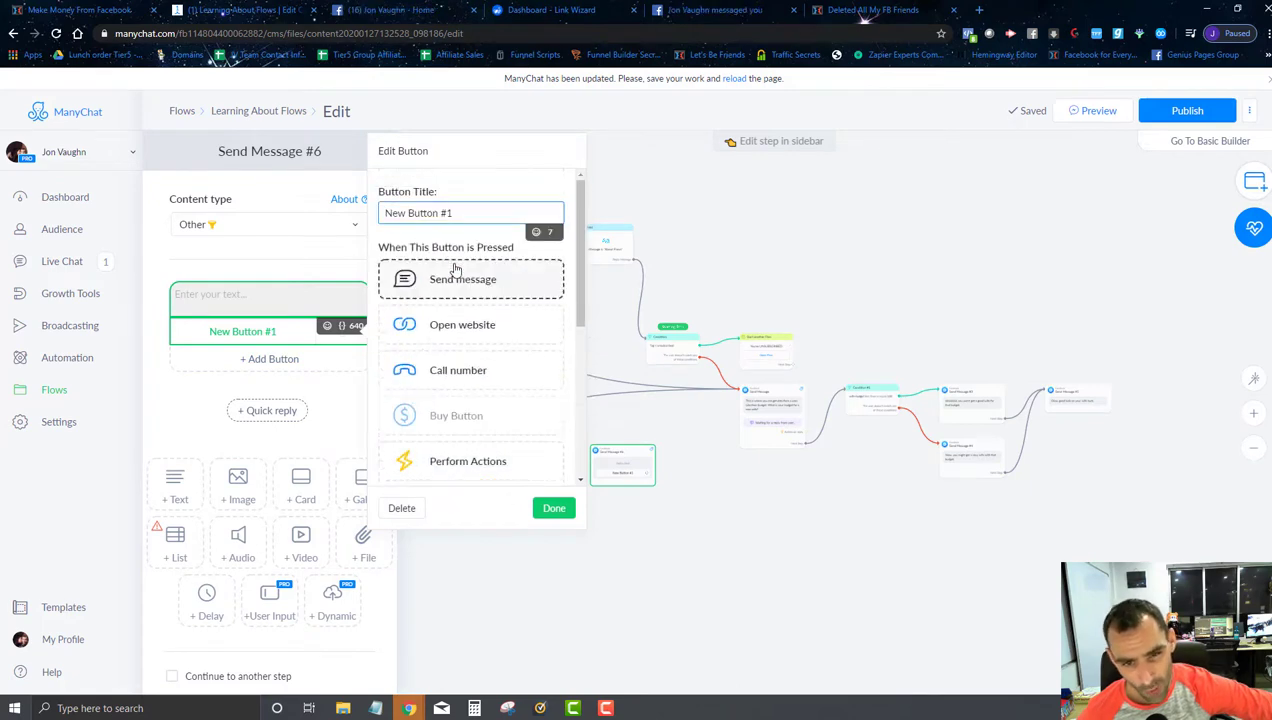
click(450, 324)
click(465, 356)
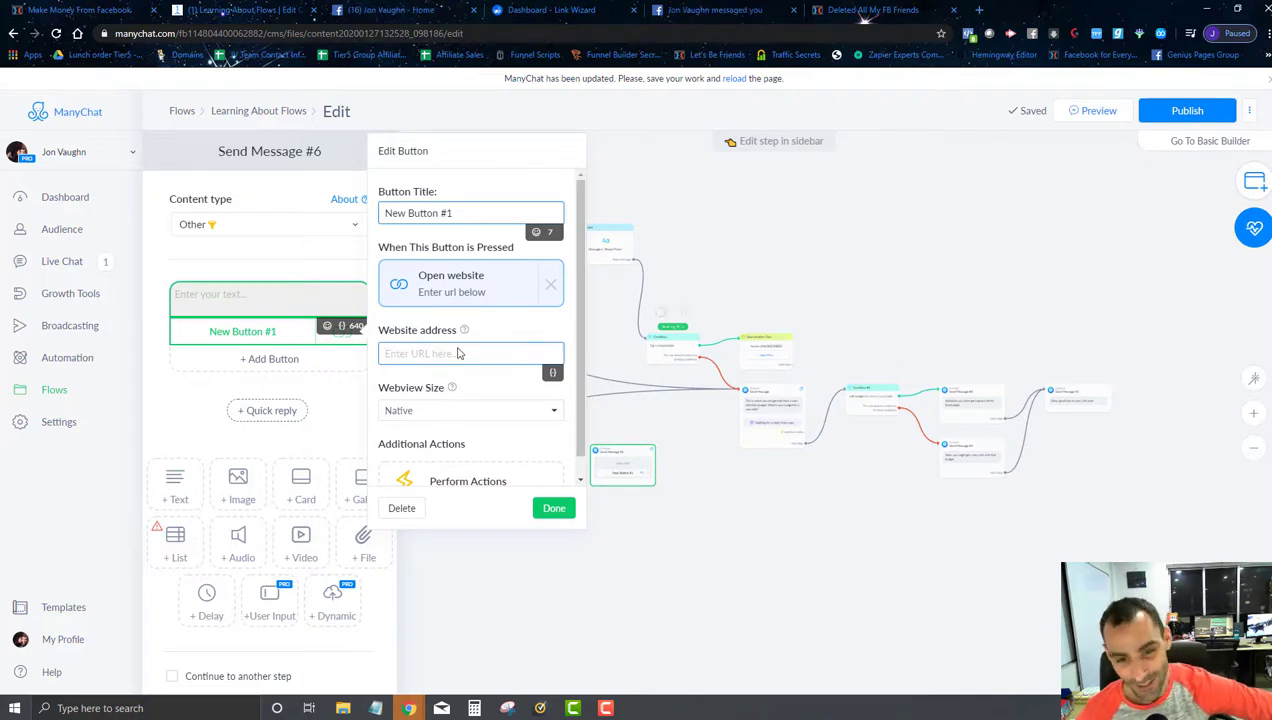
click(550, 284)
- Try Send message as the button's action, remove it, and look through the other available button actions
click(455, 290)
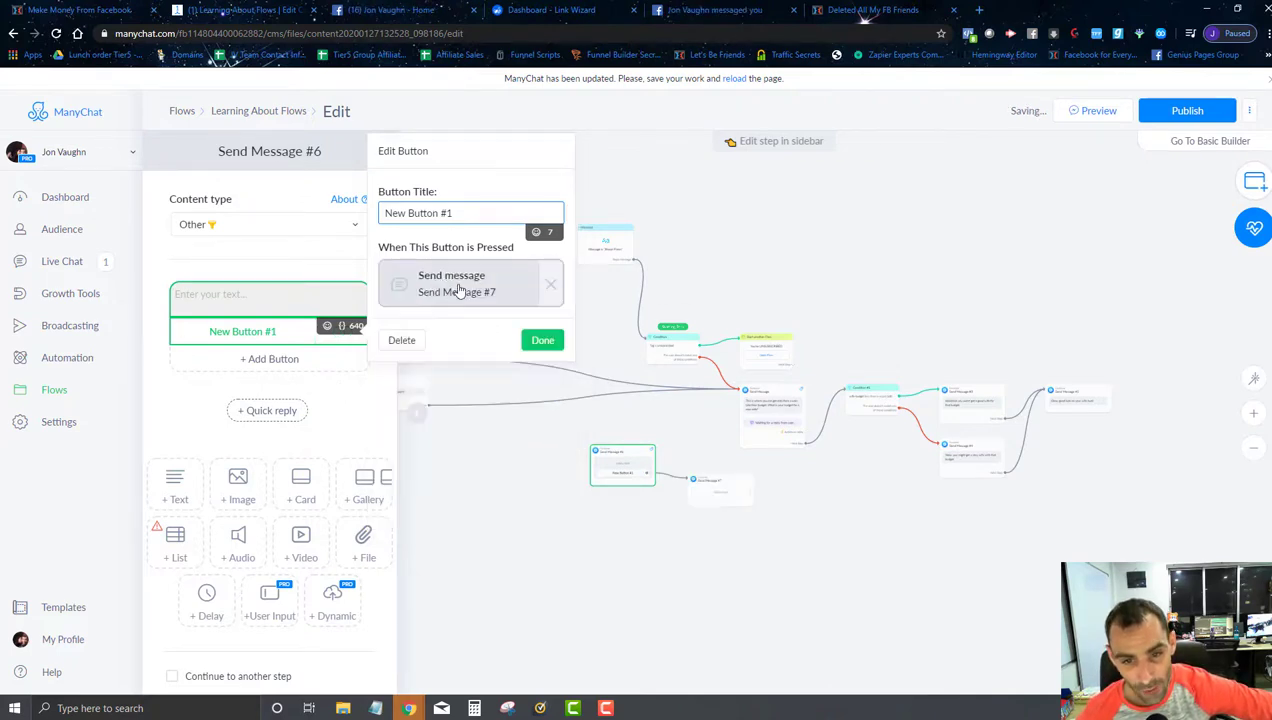
click(550, 284)
scroll(450, 330, down, 1)
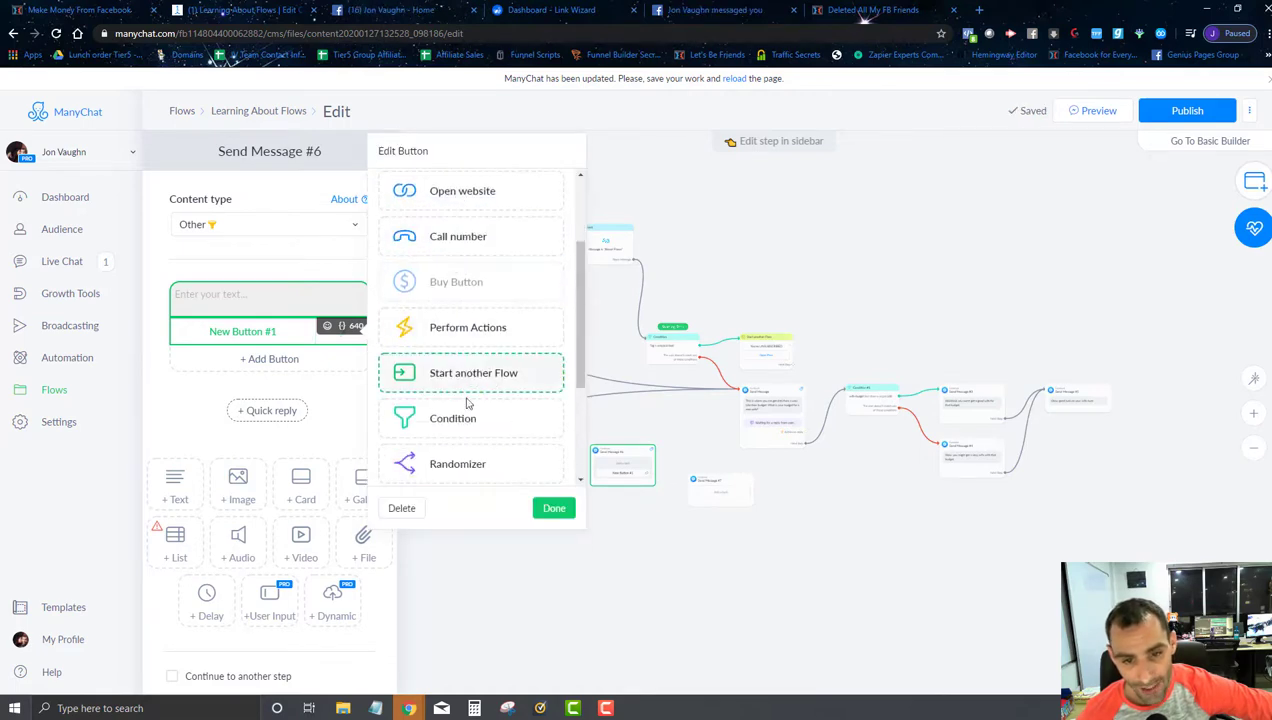
scroll(467, 416, down, 2)
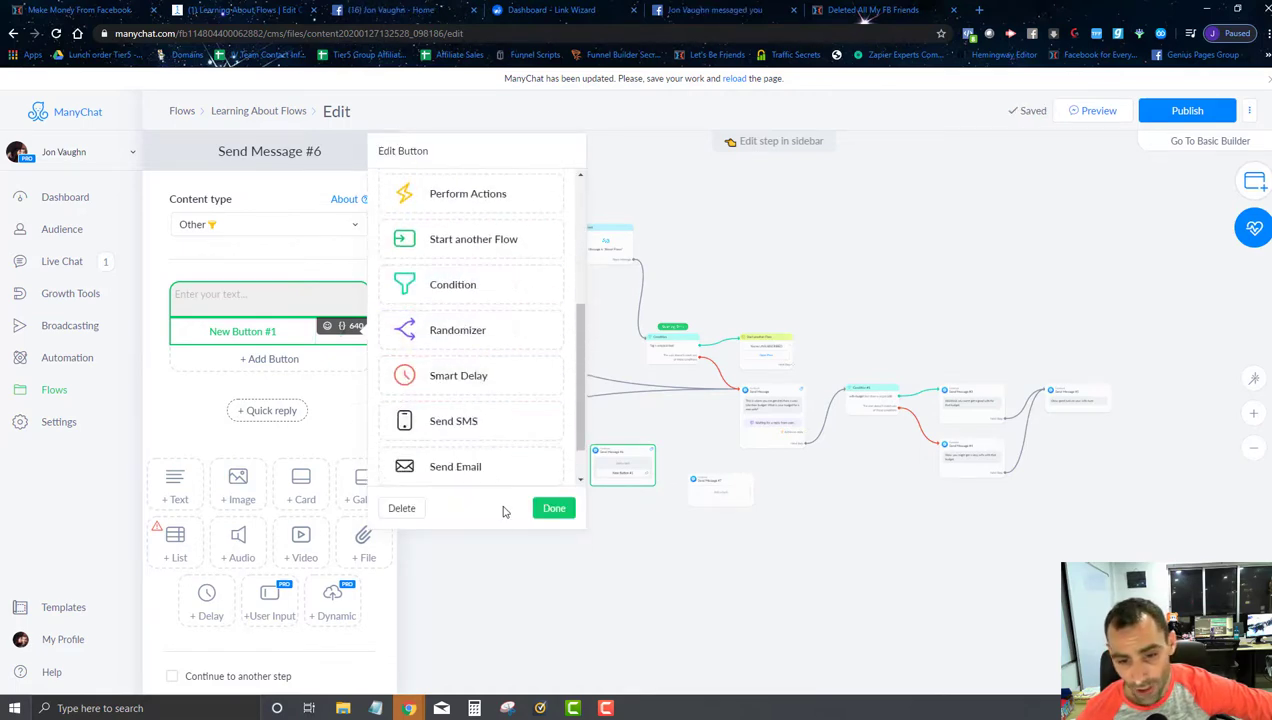
scroll(462, 385, down, 1)
scroll(490, 340, up, 3)
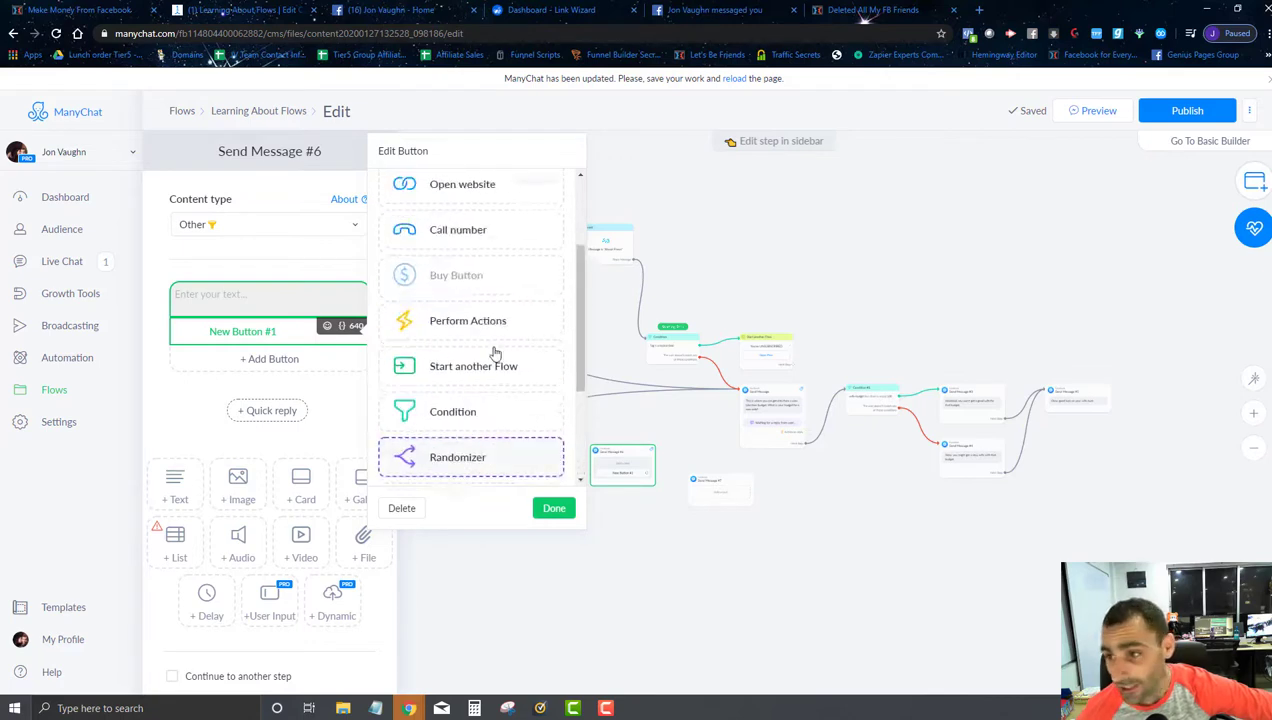
- Review the available step types and add a second text block to Send Message #6
click(1255, 184)
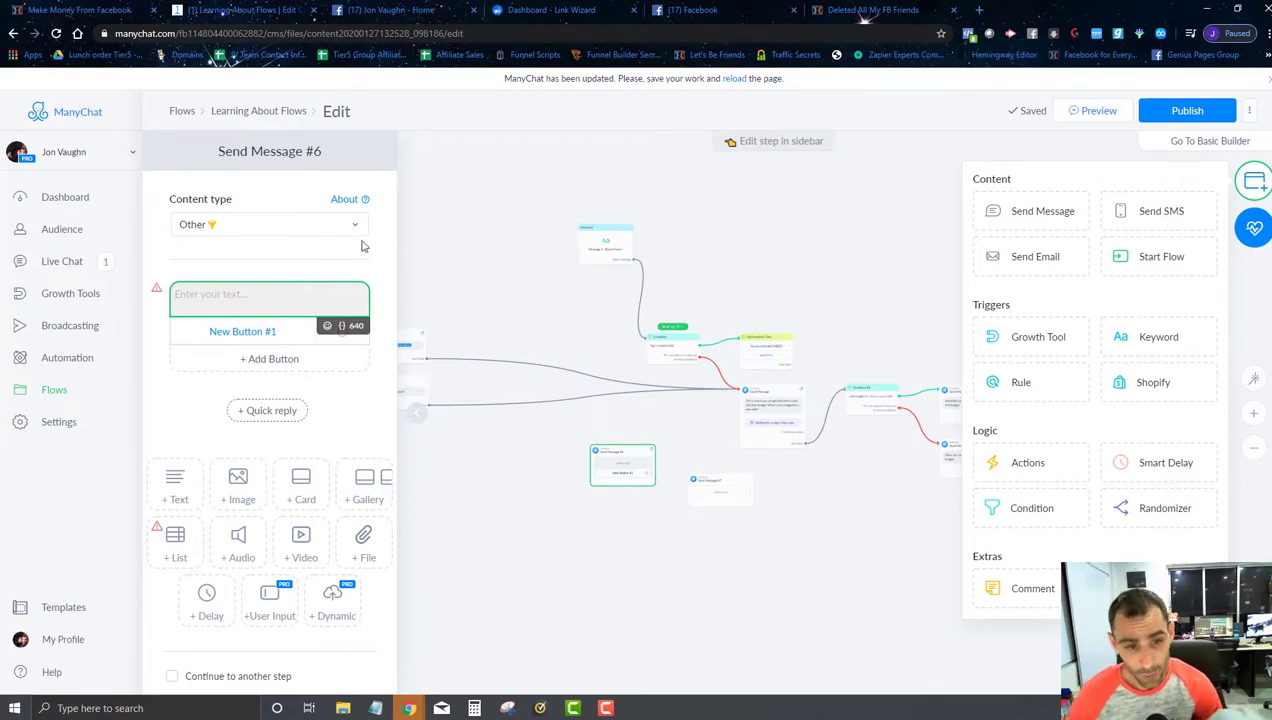
click(204, 306)
click(178, 498)
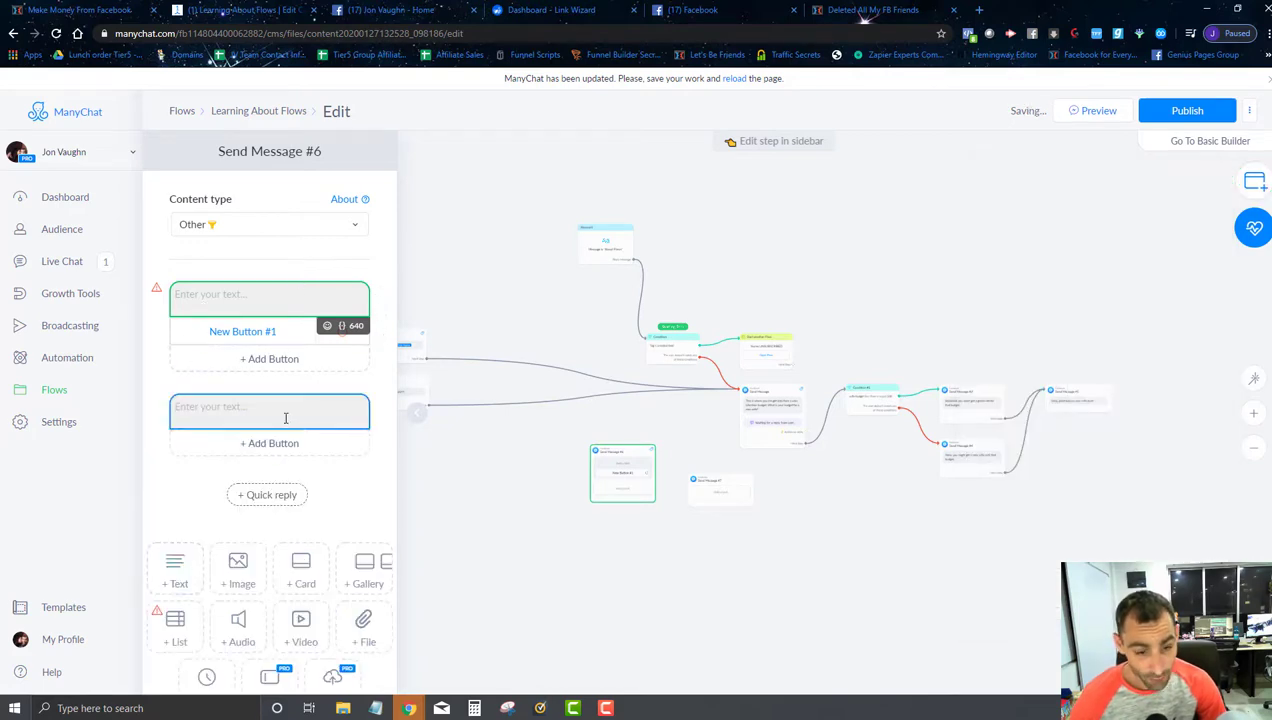
scroll(344, 324, down, 2)
scroll(344, 324, up, 2)
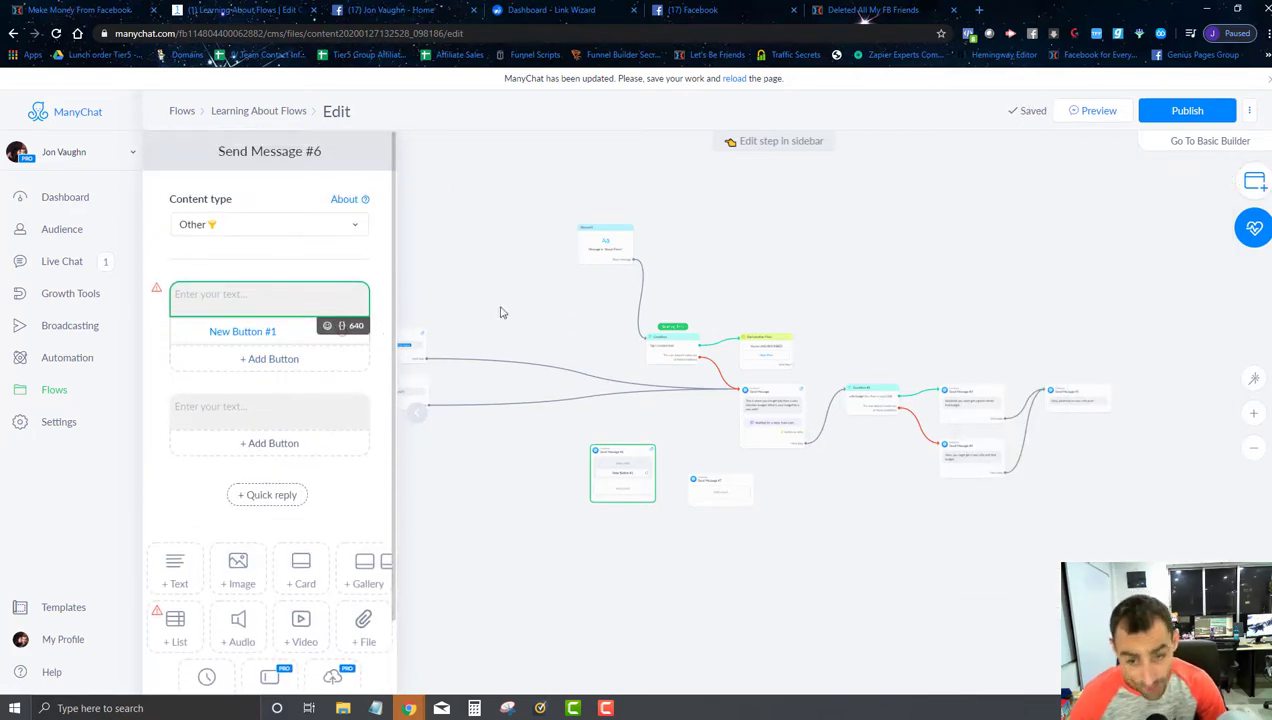
click(490, 262)
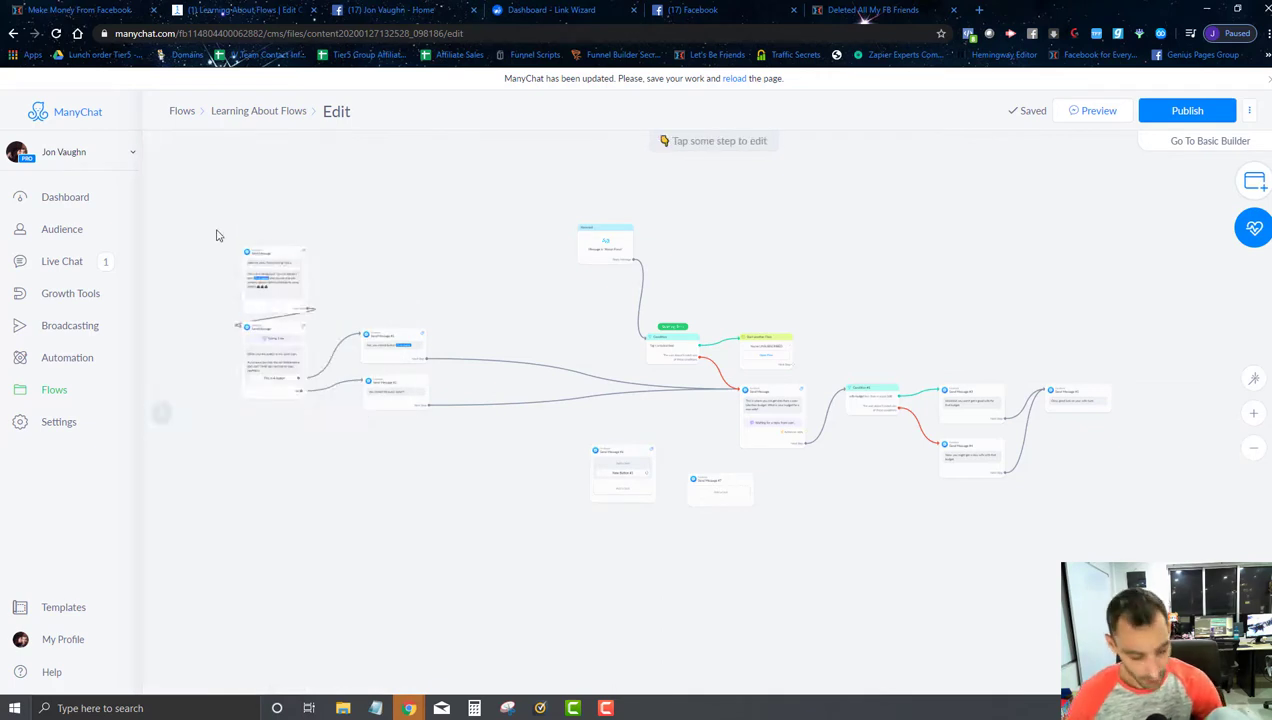
- Select the four initial message steps together and delete them from the flow
drag(215, 231, 440, 468)
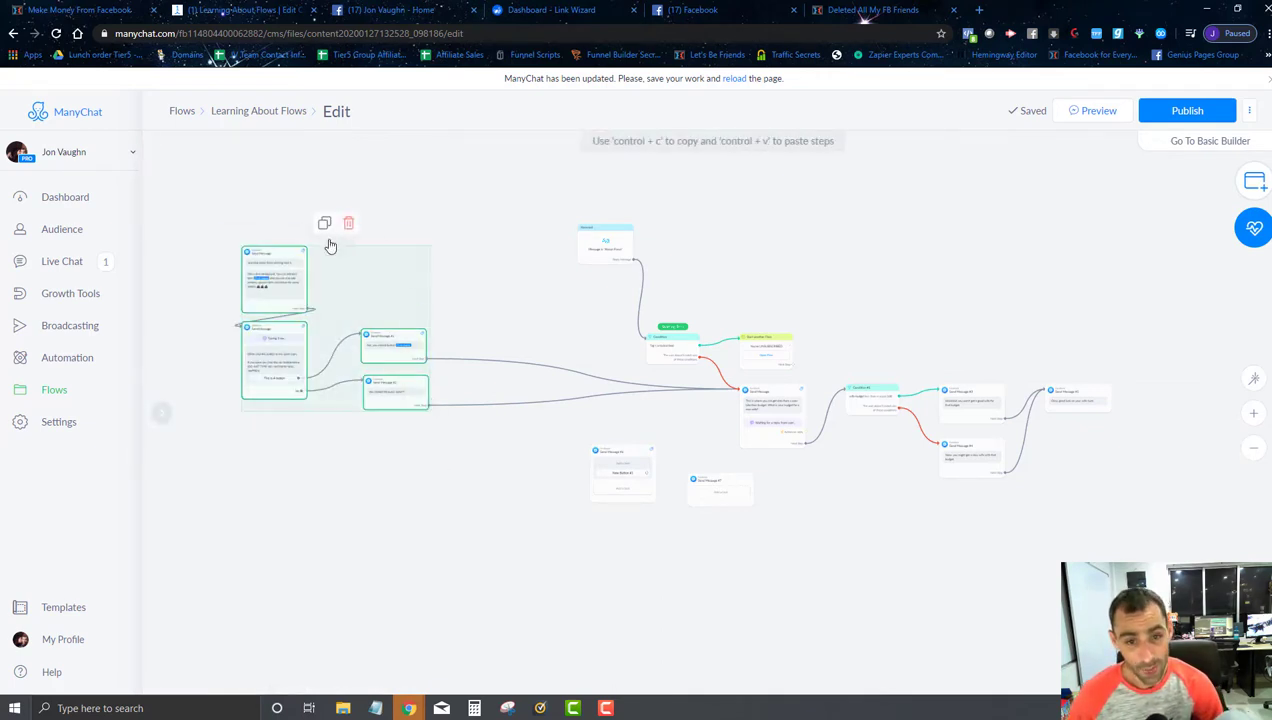
click(347, 226)
click(752, 138)
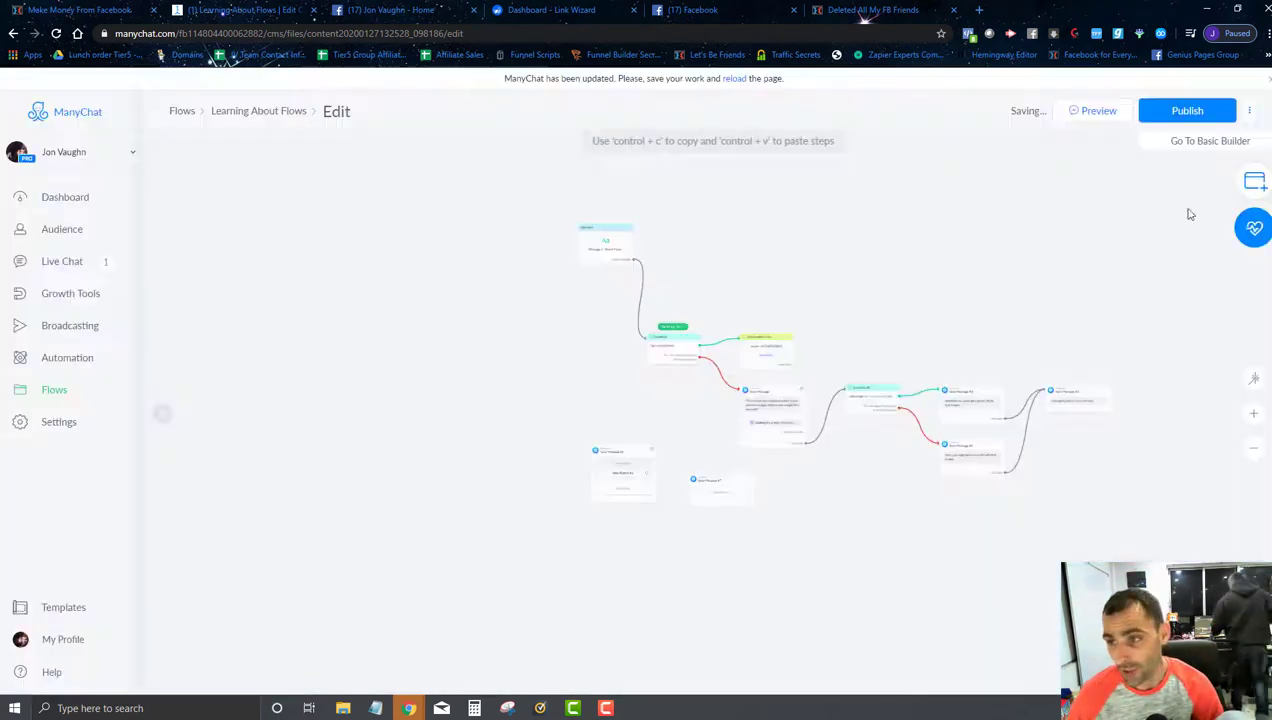
- Delete the unconnected Send Message #6 and Send Message #7 steps together and publish the flow
click(1265, 184)
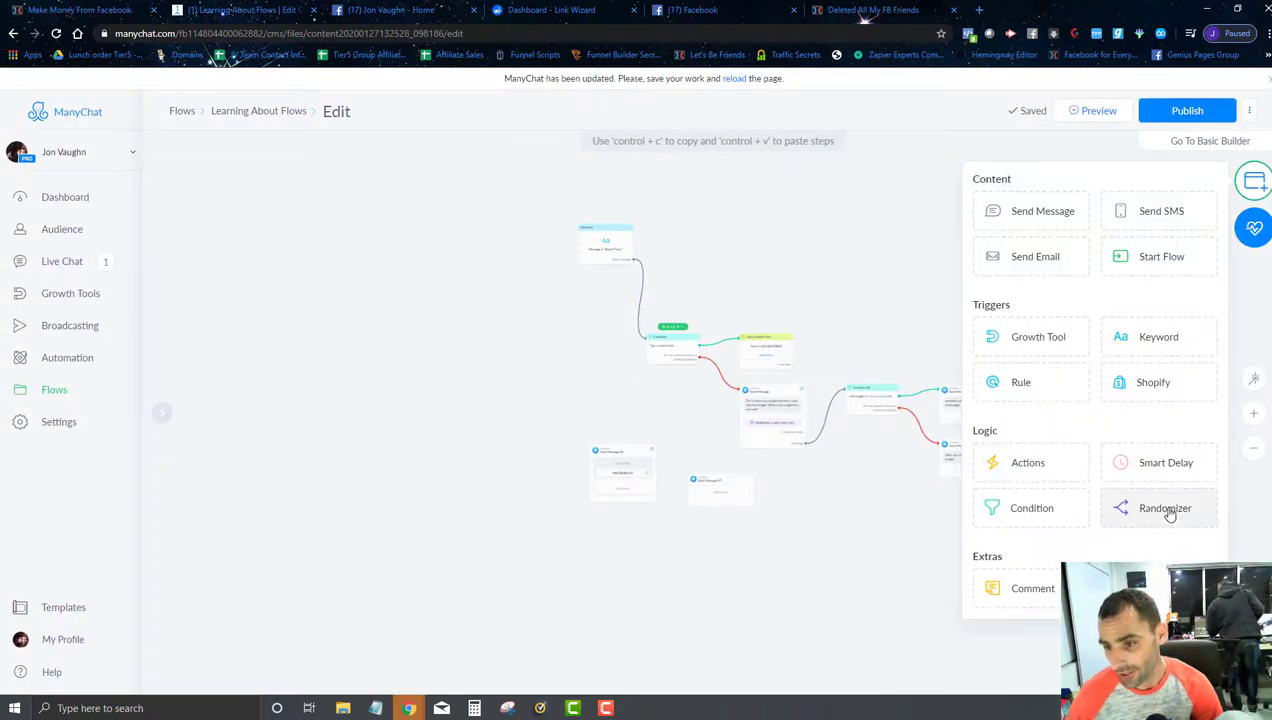
scroll(852, 488, up, 5)
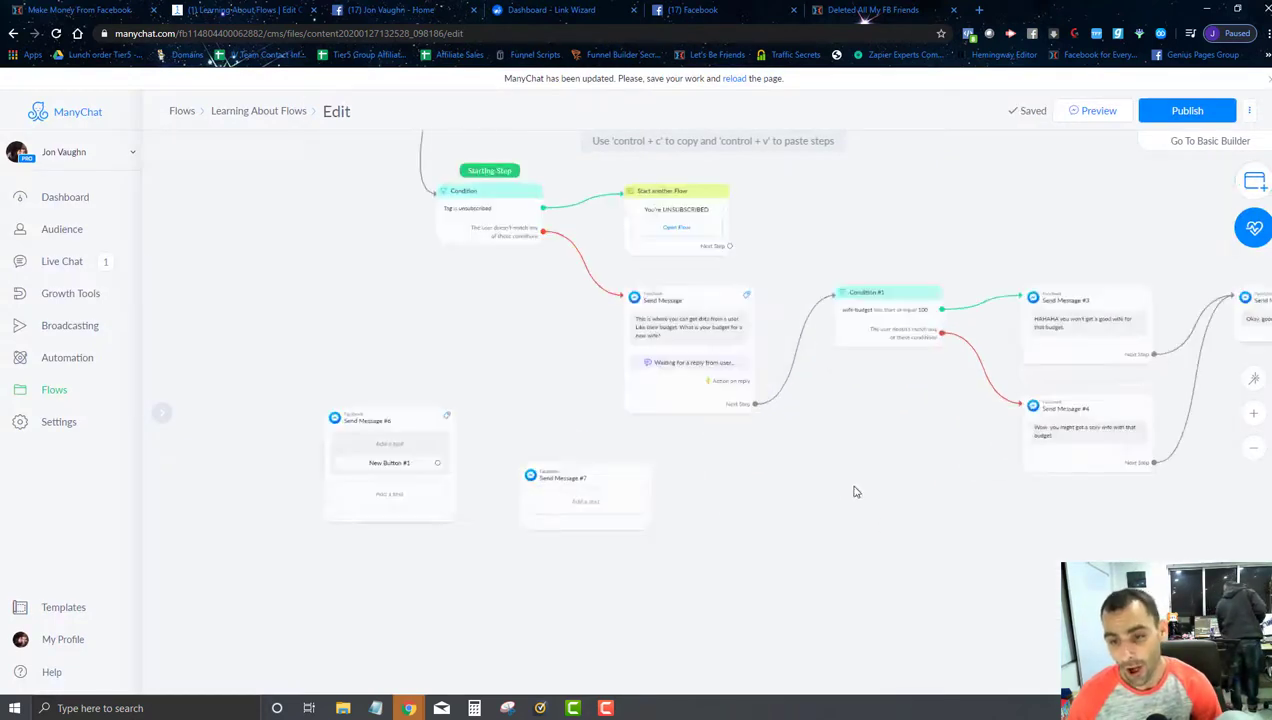
drag(737, 588, 877, 511)
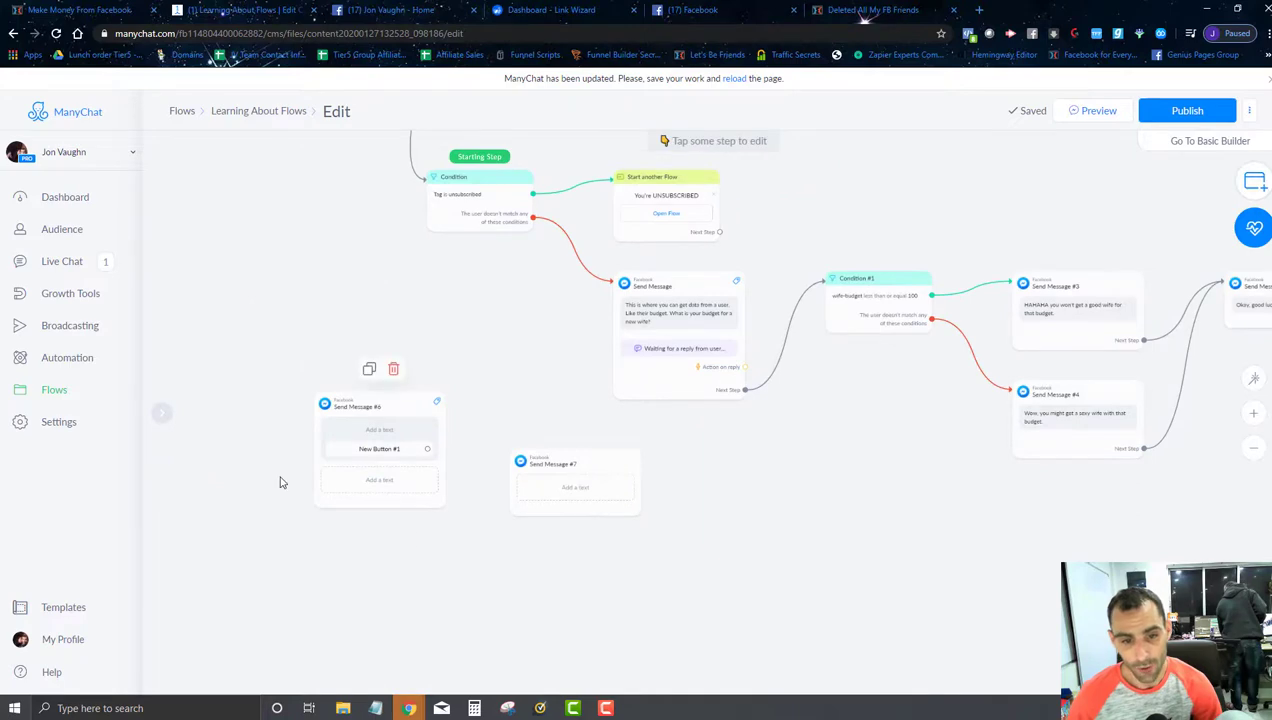
drag(255, 386, 524, 556)
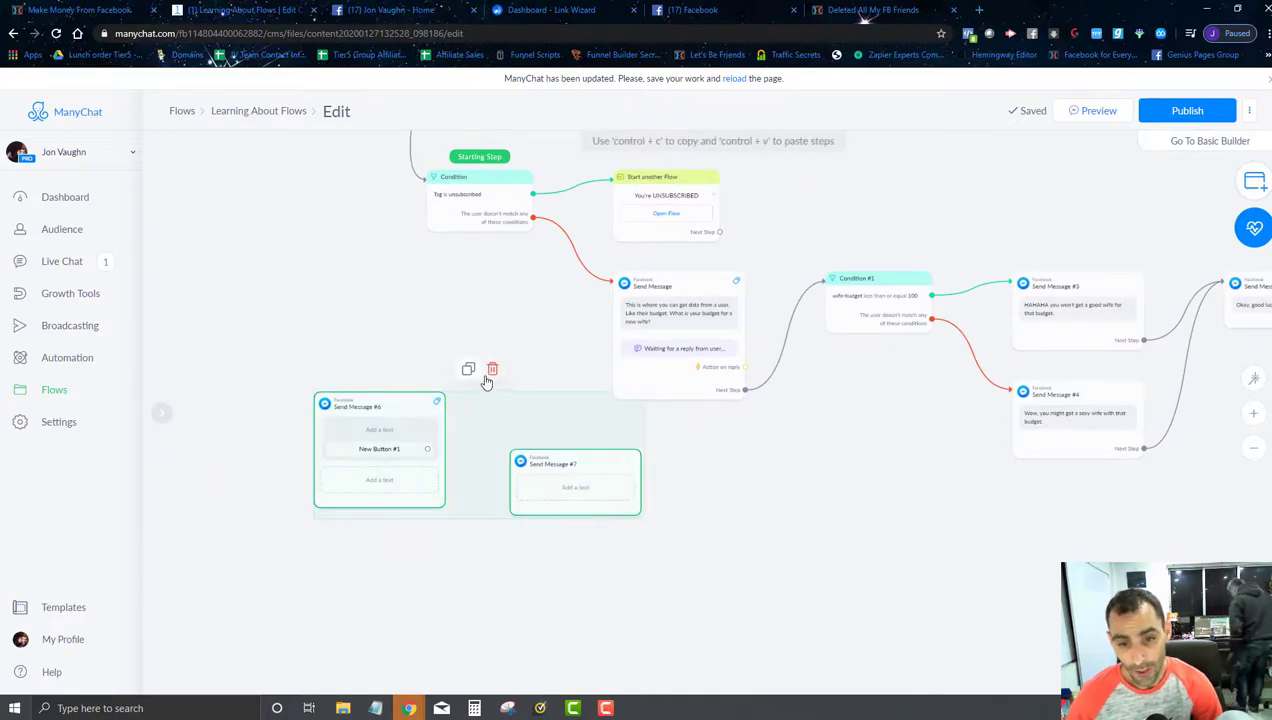
click(487, 371)
click(744, 138)
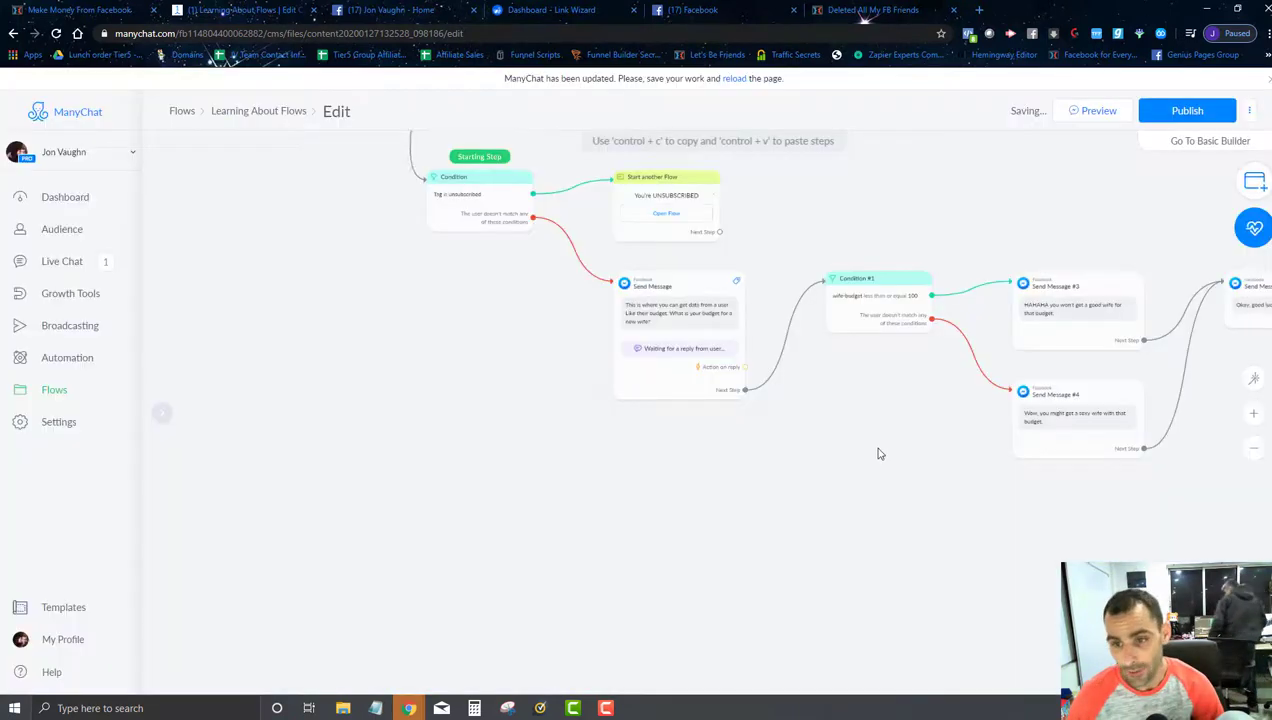
click(1178, 112)
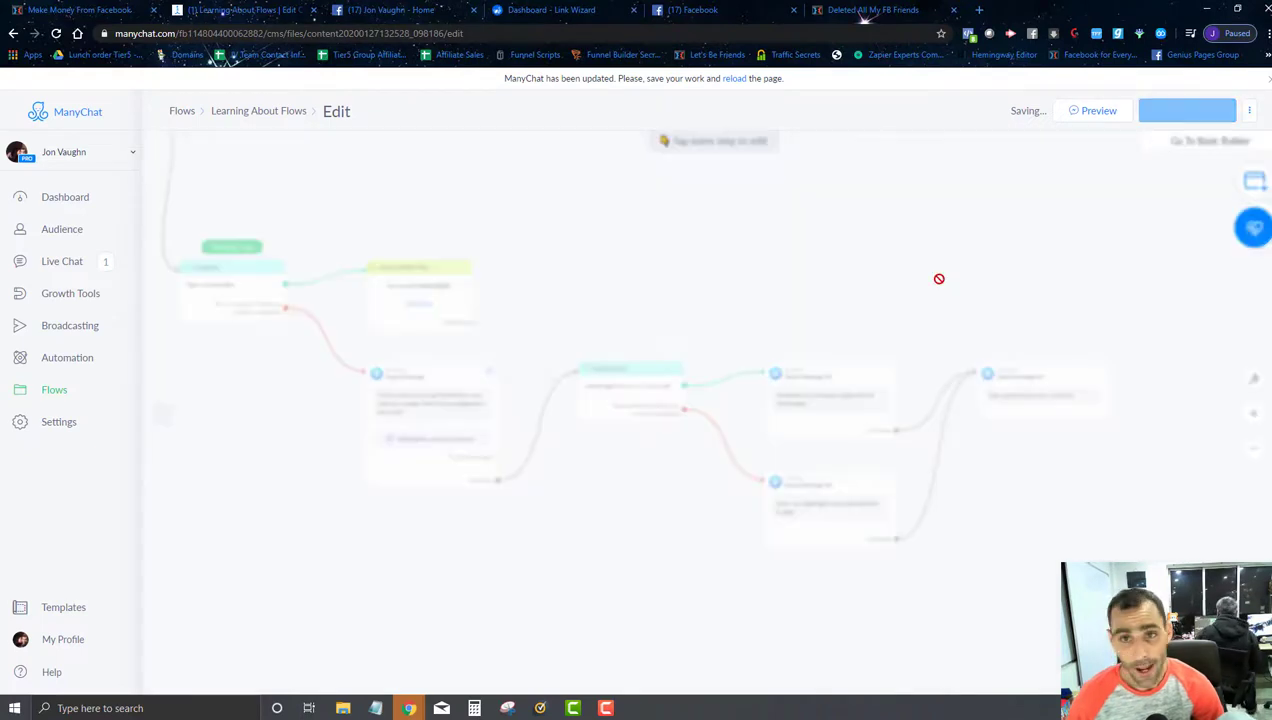